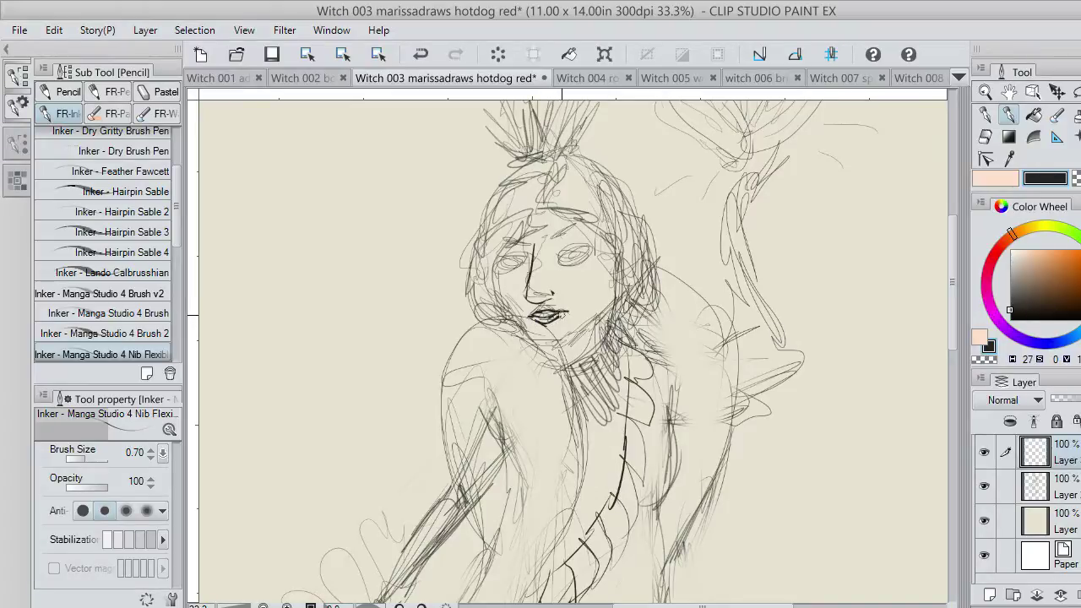
Undo the last lip strokes, lower the sketch layer's opacity to 54%, and make the top ink layer active again.
{"action": "key", "text": "ctrl+z"}
{"action": "key", "text": "ctrl+z"}
{"action": "left_click", "coordinate": [1069, 488]}
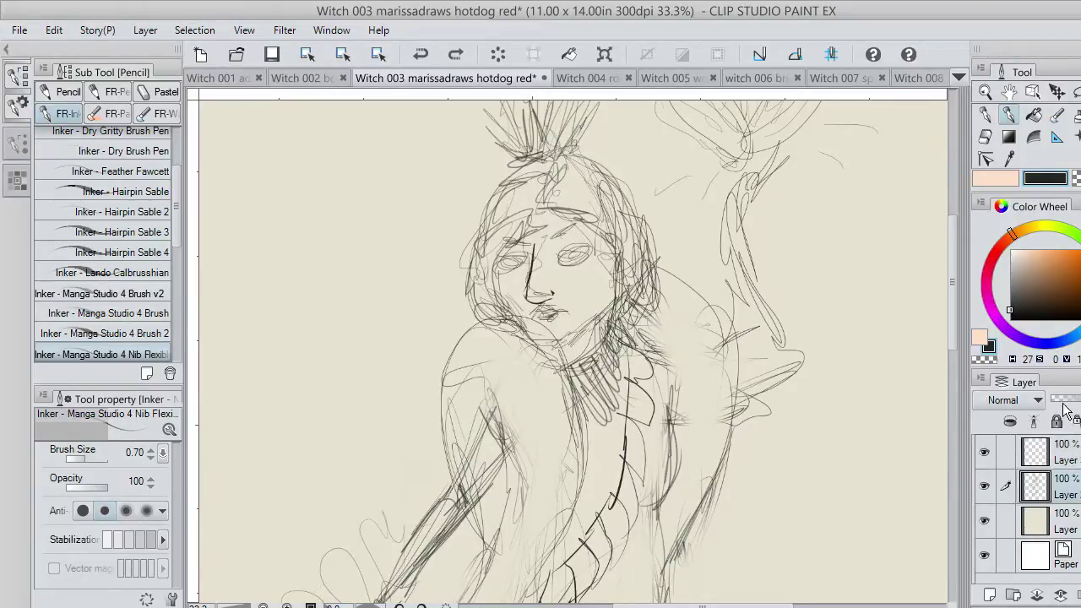
{"action": "left_click", "coordinate": [1064, 400]}
{"action": "left_click", "coordinate": [1068, 451]}
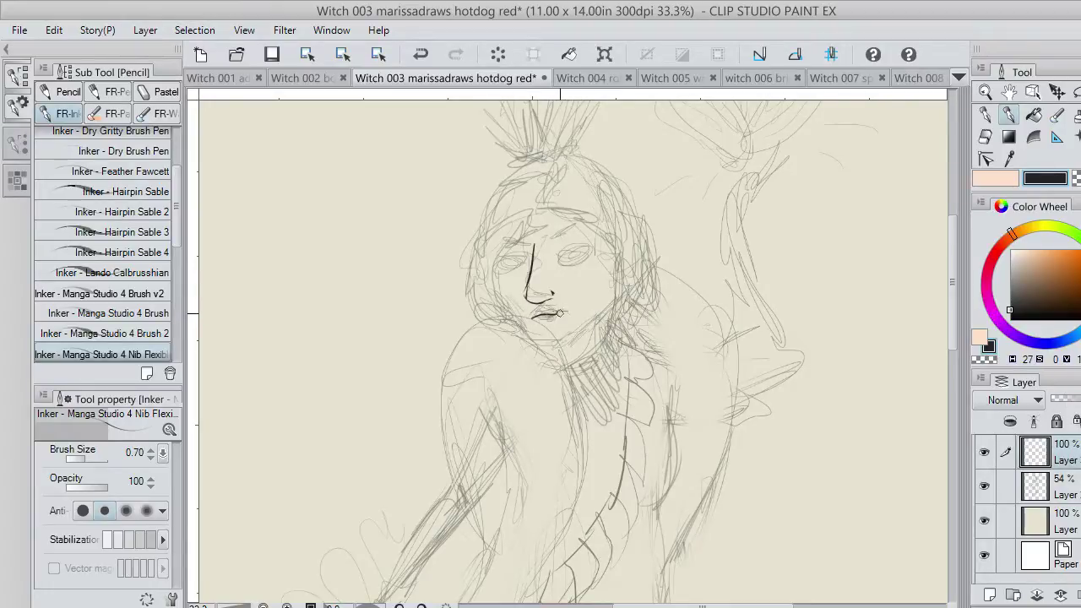
Ink the witch's lips, eyes and eyebrows on the face over the faded sketch.
{"action": "key", "text": "ctrl+z"}
{"action": "mouse_move", "coordinate": [534, 317]}
{"action": "left_mouse_down"}
{"action": "mouse_move", "coordinate": [567, 315]}
{"action": "mouse_move", "coordinate": [534, 316]}
{"action": "mouse_move", "coordinate": [565, 311]}
{"action": "mouse_move", "coordinate": [529, 317]}
{"action": "left_mouse_up"}
{"action": "key", "text": "ctrl+z"}
{"action": "key", "text": "ctrl+z"}
{"action": "key", "text": "ctrl+z"}
{"action": "key", "text": "ctrl+z"}
{"action": "left_click_drag", "start_coordinate": [548, 325], "coordinate": [533, 321]}
{"action": "key", "text": "ctrl+z"}
{"action": "left_click_drag", "start_coordinate": [543, 314], "coordinate": [551, 314]}
{"action": "left_click_drag", "start_coordinate": [547, 319], "coordinate": [538, 320]}
{"action": "key", "text": "ctrl+z"}
{"action": "left_click_drag", "start_coordinate": [546, 318], "coordinate": [538, 318]}
{"action": "left_click_drag", "start_coordinate": [559, 253], "coordinate": [592, 253]}
{"action": "mouse_move", "coordinate": [517, 259]}
{"action": "left_mouse_down"}
{"action": "mouse_move", "coordinate": [500, 268]}
{"action": "mouse_move", "coordinate": [584, 262]}
{"action": "mouse_move", "coordinate": [574, 230]}
{"action": "left_mouse_up"}
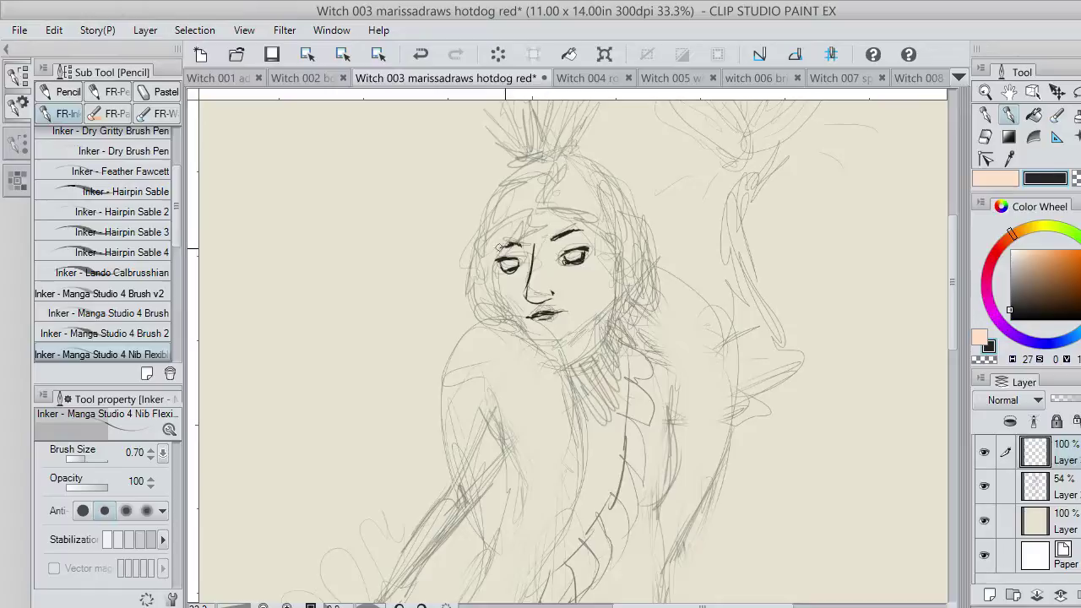
Ink the hair edges framing both sides of the face and the raised shoulder's curve beneath the chin.
{"action": "mouse_move", "coordinate": [528, 217]}
{"action": "left_mouse_down"}
{"action": "mouse_move", "coordinate": [482, 275]}
{"action": "mouse_move", "coordinate": [468, 260]}
{"action": "mouse_move", "coordinate": [499, 228]}
{"action": "left_mouse_up"}
{"action": "mouse_move", "coordinate": [490, 231]}
{"action": "left_mouse_down"}
{"action": "mouse_move", "coordinate": [474, 250]}
{"action": "mouse_move", "coordinate": [475, 316]}
{"action": "mouse_move", "coordinate": [540, 317]}
{"action": "mouse_move", "coordinate": [571, 407]}
{"action": "mouse_move", "coordinate": [573, 477]}
{"action": "left_mouse_up"}
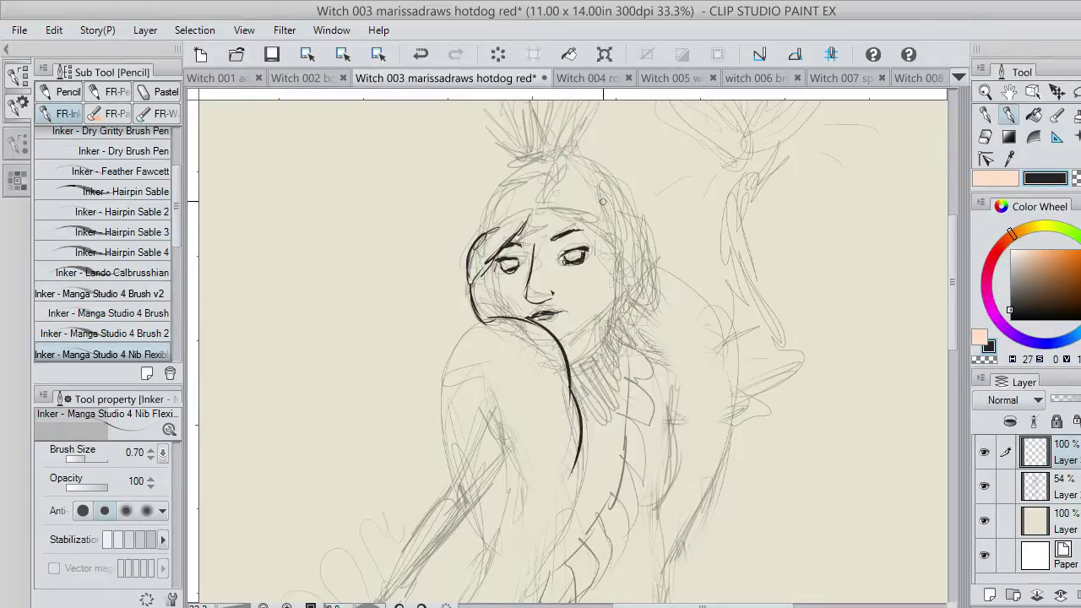
{"action": "mouse_move", "coordinate": [539, 208]}
{"action": "left_mouse_down"}
{"action": "mouse_move", "coordinate": [619, 259]}
{"action": "mouse_move", "coordinate": [619, 310]}
{"action": "mouse_move", "coordinate": [640, 352]}
{"action": "mouse_move", "coordinate": [664, 253]}
{"action": "mouse_move", "coordinate": [646, 220]}
{"action": "mouse_move", "coordinate": [647, 249]}
{"action": "left_mouse_up"}
{"action": "key", "text": "ctrl+z"}
{"action": "key", "text": "ctrl+z"}
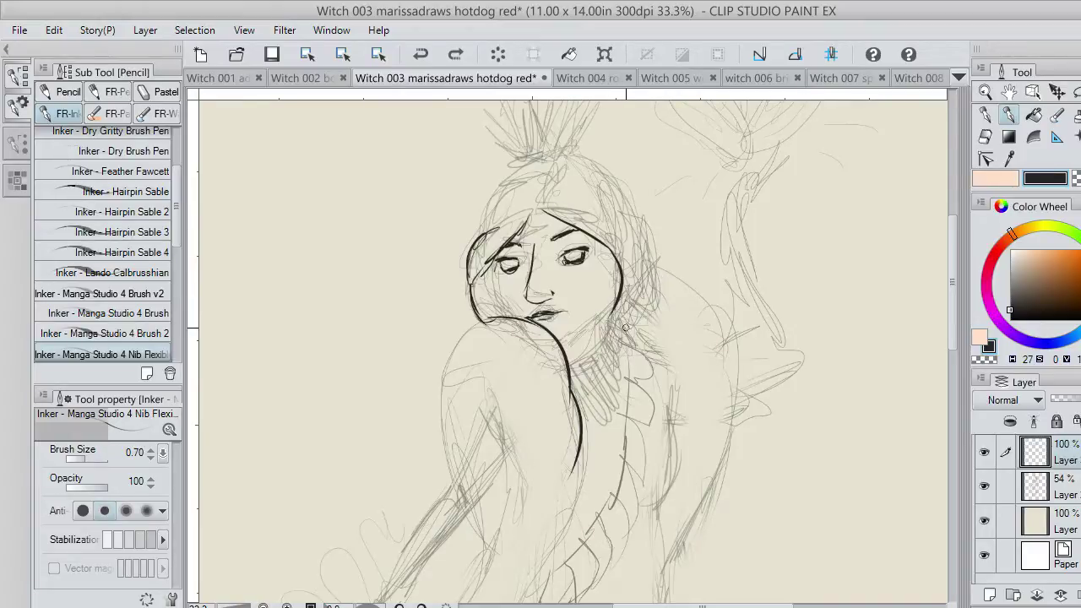
{"action": "mouse_move", "coordinate": [608, 328]}
{"action": "left_mouse_down"}
{"action": "mouse_move", "coordinate": [641, 322]}
{"action": "mouse_move", "coordinate": [637, 221]}
{"action": "mouse_move", "coordinate": [647, 234]}
{"action": "mouse_move", "coordinate": [604, 162]}
{"action": "left_mouse_up"}
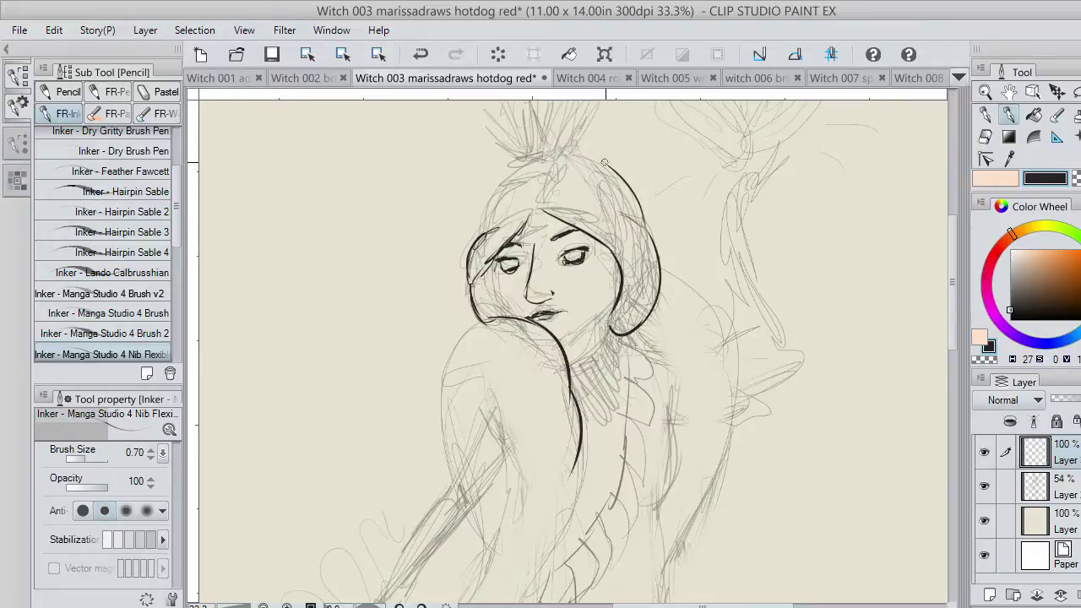
Ink the hair's outer contour from the forehead centre out and down around both sides of the face.
{"action": "key", "text": "ctrl+z"}
{"action": "left_click_drag", "start_coordinate": [568, 212], "coordinate": [660, 254]}
{"action": "key", "text": "ctrl+z"}
{"action": "mouse_move", "coordinate": [580, 208]}
{"action": "left_mouse_down"}
{"action": "mouse_move", "coordinate": [653, 232]}
{"action": "mouse_move", "coordinate": [610, 211]}
{"action": "mouse_move", "coordinate": [558, 217]}
{"action": "mouse_move", "coordinate": [587, 209]}
{"action": "mouse_move", "coordinate": [649, 235]}
{"action": "left_mouse_up"}
{"action": "key", "text": "ctrl+z"}
{"action": "key", "text": "ctrl+z"}
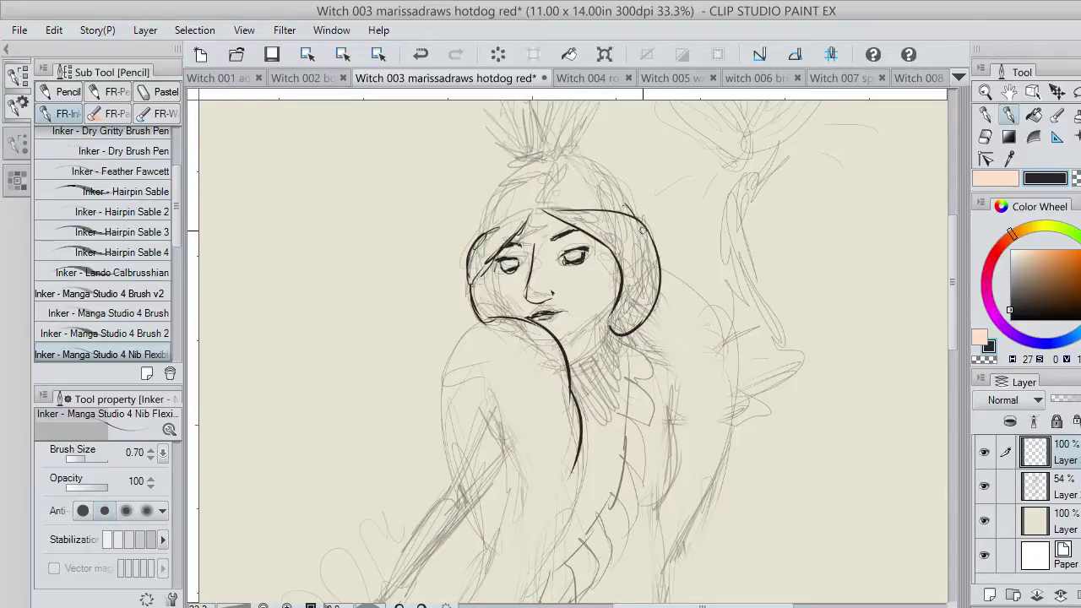
{"action": "mouse_move", "coordinate": [462, 290]}
{"action": "left_mouse_down"}
{"action": "mouse_move", "coordinate": [466, 233]}
{"action": "mouse_move", "coordinate": [488, 225]}
{"action": "left_mouse_up"}
{"action": "key", "text": "ctrl+z"}
{"action": "mouse_move", "coordinate": [470, 295]}
{"action": "left_mouse_down"}
{"action": "mouse_move", "coordinate": [528, 214]}
{"action": "mouse_move", "coordinate": [543, 157]}
{"action": "left_mouse_up"}
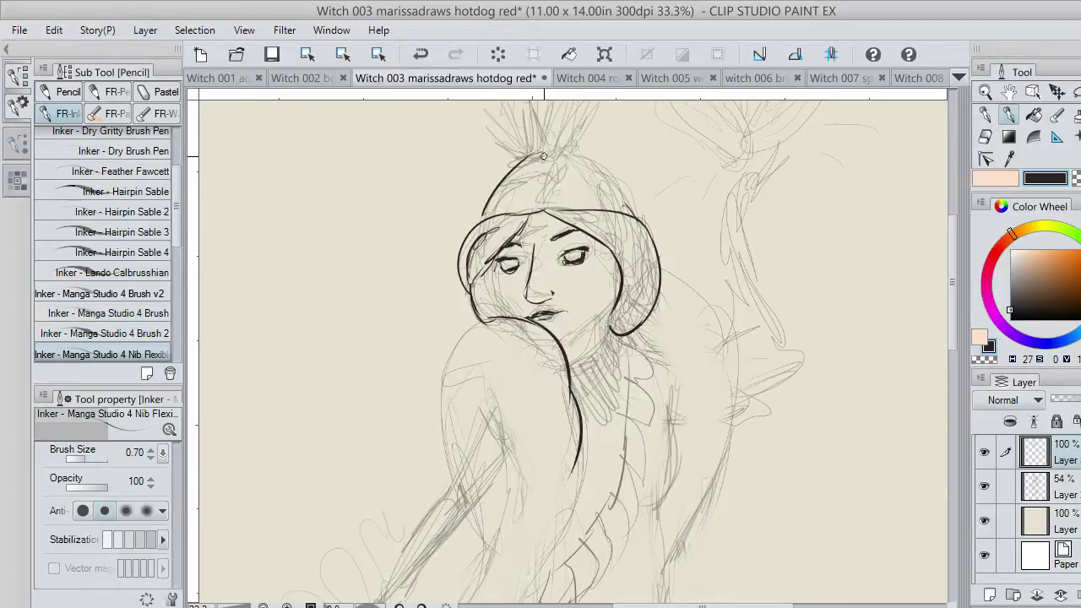
Ink the domed crown of the head and the topknot as a cluster of small overlapping petals.
{"action": "key", "text": "ctrl+z"}
{"action": "mouse_move", "coordinate": [478, 219]}
{"action": "left_mouse_down"}
{"action": "mouse_move", "coordinate": [544, 161]}
{"action": "mouse_move", "coordinate": [578, 160]}
{"action": "mouse_move", "coordinate": [566, 150]}
{"action": "mouse_move", "coordinate": [623, 222]}
{"action": "left_mouse_up"}
{"action": "key", "text": "ctrl+z"}
{"action": "mouse_move", "coordinate": [569, 152]}
{"action": "left_mouse_down"}
{"action": "mouse_move", "coordinate": [616, 183]}
{"action": "mouse_move", "coordinate": [635, 213]}
{"action": "left_mouse_up"}
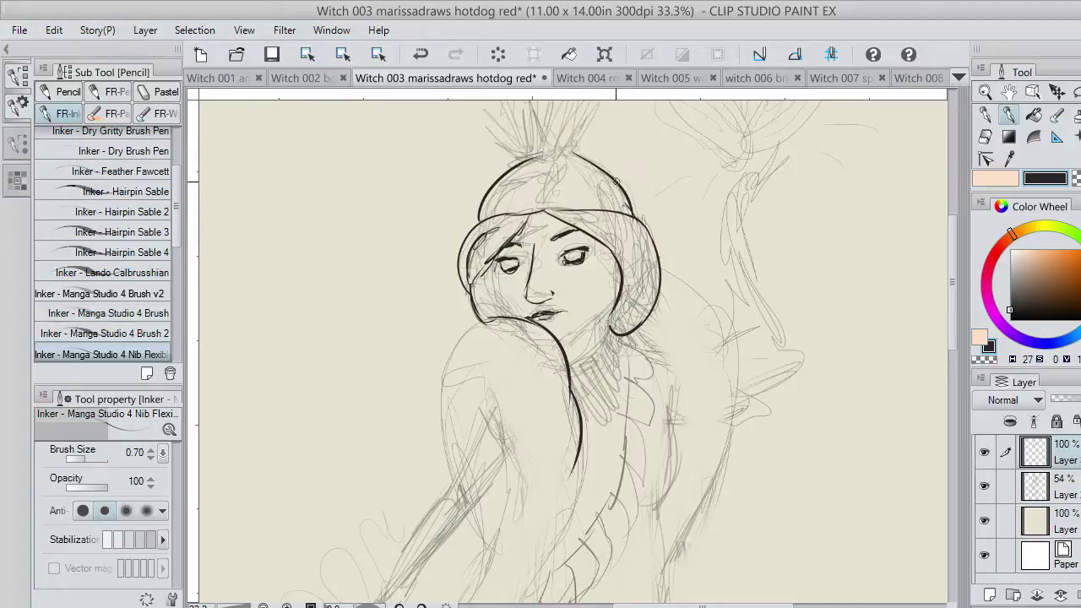
{"action": "left_click_drag", "start_coordinate": [951, 317], "coordinate": [954, 276]}
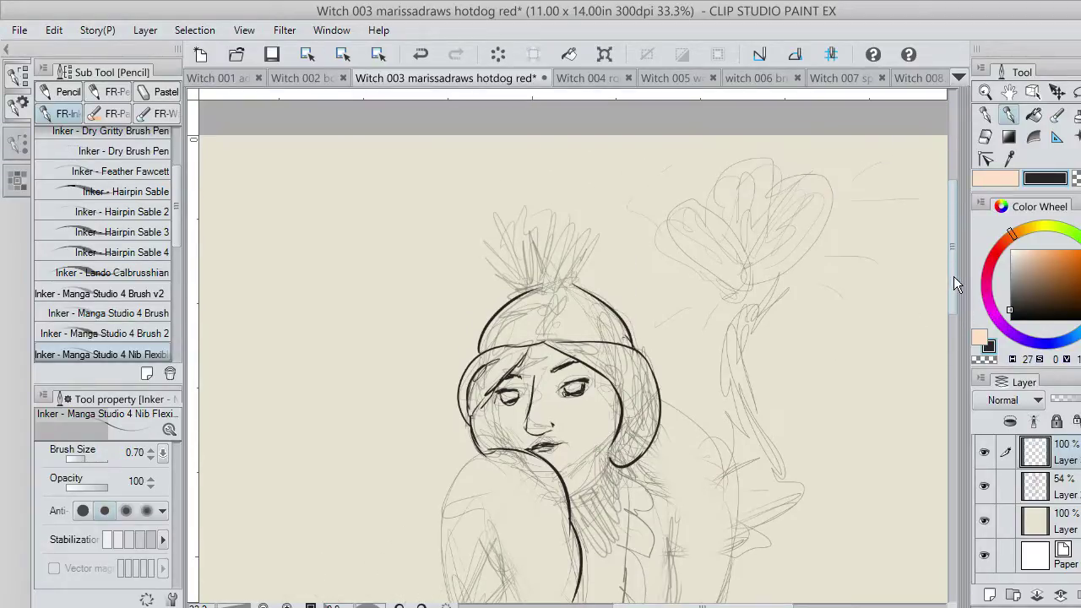
{"action": "mouse_move", "coordinate": [534, 278]}
{"action": "left_mouse_down"}
{"action": "mouse_move", "coordinate": [562, 268]}
{"action": "mouse_move", "coordinate": [563, 287]}
{"action": "mouse_move", "coordinate": [576, 269]}
{"action": "mouse_move", "coordinate": [545, 264]}
{"action": "mouse_move", "coordinate": [533, 287]}
{"action": "mouse_move", "coordinate": [528, 275]}
{"action": "mouse_move", "coordinate": [559, 253]}
{"action": "mouse_move", "coordinate": [583, 266]}
{"action": "mouse_move", "coordinate": [526, 286]}
{"action": "mouse_move", "coordinate": [523, 258]}
{"action": "mouse_move", "coordinate": [557, 248]}
{"action": "mouse_move", "coordinate": [511, 258]}
{"action": "mouse_move", "coordinate": [519, 267]}
{"action": "mouse_move", "coordinate": [514, 247]}
{"action": "mouse_move", "coordinate": [535, 251]}
{"action": "mouse_move", "coordinate": [538, 227]}
{"action": "mouse_move", "coordinate": [579, 268]}
{"action": "left_mouse_up"}
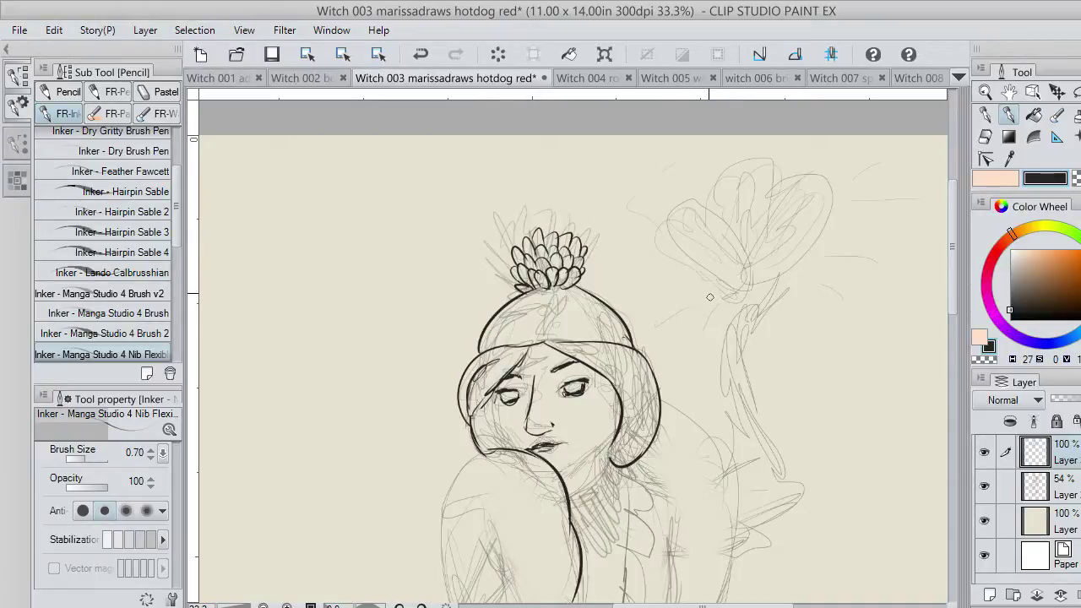
Ink the left hot dog of the flower beside the head, with its sausage and two bun halves.
{"action": "mouse_move", "coordinate": [689, 270]}
{"action": "left_mouse_down"}
{"action": "mouse_move", "coordinate": [665, 216]}
{"action": "mouse_move", "coordinate": [721, 284]}
{"action": "mouse_move", "coordinate": [682, 268]}
{"action": "mouse_move", "coordinate": [745, 289]}
{"action": "mouse_move", "coordinate": [692, 199]}
{"action": "mouse_move", "coordinate": [669, 215]}
{"action": "mouse_move", "coordinate": [672, 206]}
{"action": "mouse_move", "coordinate": [721, 247]}
{"action": "mouse_move", "coordinate": [734, 275]}
{"action": "left_mouse_up"}
{"action": "key", "text": "ctrl+z"}
{"action": "key", "text": "ctrl+z"}
{"action": "key", "text": "ctrl+z"}
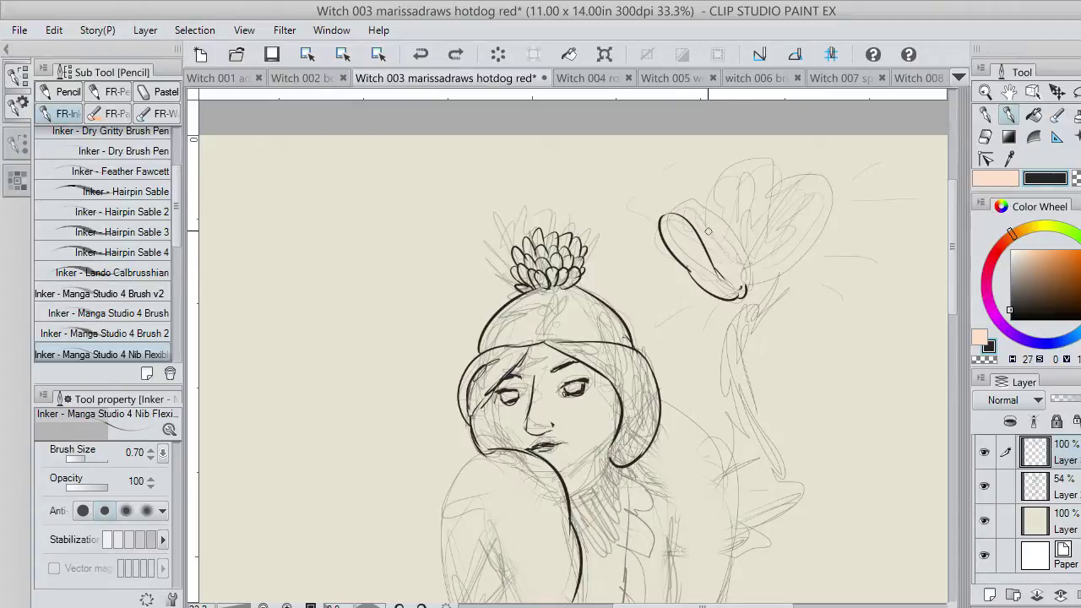
{"action": "mouse_move", "coordinate": [667, 213]}
{"action": "left_mouse_down"}
{"action": "mouse_move", "coordinate": [697, 222]}
{"action": "mouse_move", "coordinate": [740, 287]}
{"action": "left_mouse_up"}
{"action": "key", "text": "ctrl+z"}
{"action": "left_click_drag", "start_coordinate": [666, 213], "coordinate": [743, 285]}
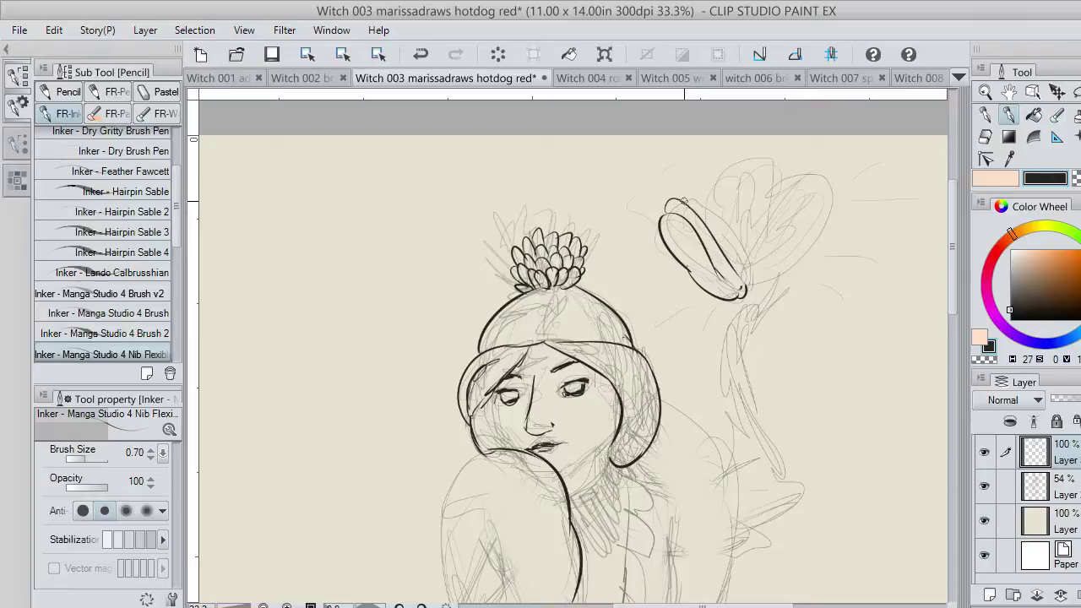
{"action": "mouse_move", "coordinate": [682, 204]}
{"action": "left_mouse_down"}
{"action": "mouse_move", "coordinate": [748, 290]}
{"action": "mouse_move", "coordinate": [732, 239]}
{"action": "mouse_move", "coordinate": [697, 192]}
{"action": "mouse_move", "coordinate": [703, 203]}
{"action": "mouse_move", "coordinate": [679, 196]}
{"action": "left_mouse_up"}
{"action": "key", "text": "ctrl+z"}
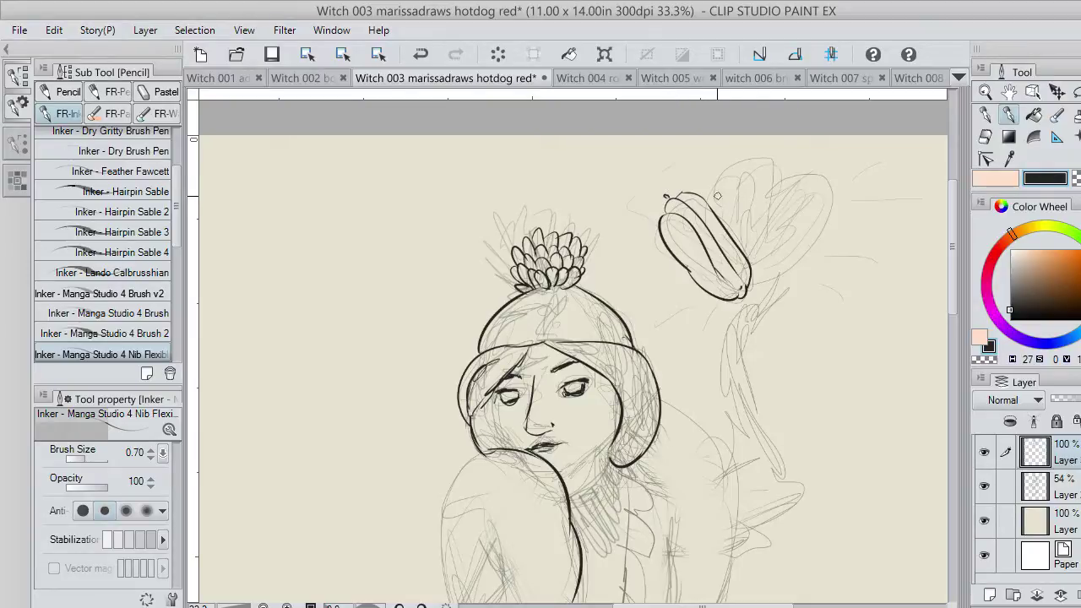
Ink the upright middle hot dog of the flower, outlining its bun and sausage.
{"action": "mouse_move", "coordinate": [711, 205]}
{"action": "left_mouse_down"}
{"action": "mouse_move", "coordinate": [716, 166]}
{"action": "mouse_move", "coordinate": [740, 155]}
{"action": "mouse_move", "coordinate": [732, 225]}
{"action": "left_mouse_up"}
{"action": "left_click_drag", "start_coordinate": [742, 151], "coordinate": [759, 159]}
{"action": "mouse_move", "coordinate": [743, 237]}
{"action": "left_mouse_down"}
{"action": "mouse_move", "coordinate": [763, 150]}
{"action": "mouse_move", "coordinate": [760, 216]}
{"action": "left_mouse_up"}
{"action": "key", "text": "ctrl+z"}
{"action": "key", "text": "ctrl+z"}
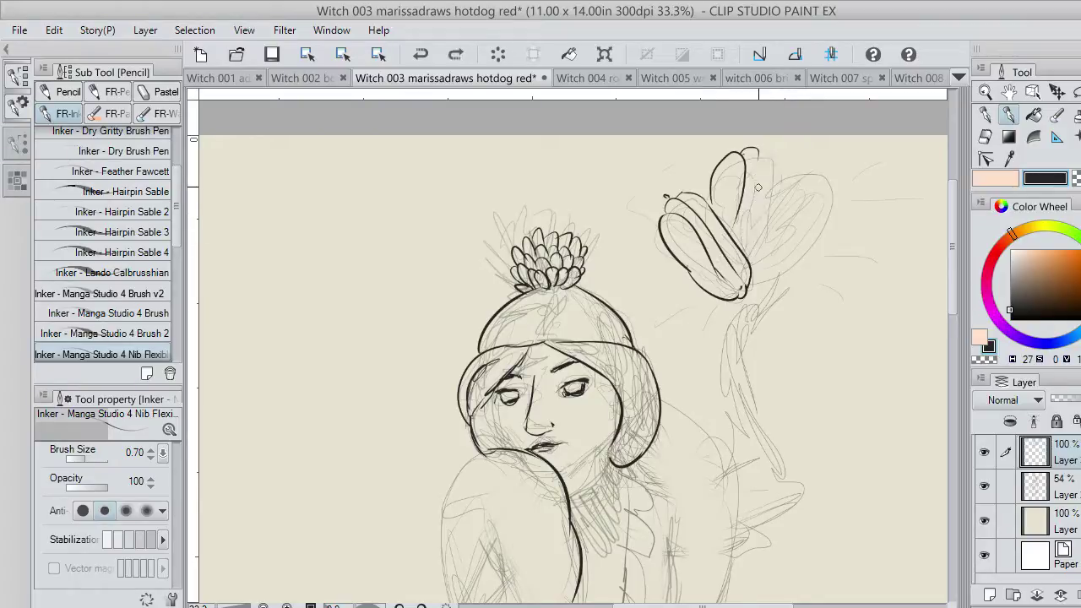
{"action": "mouse_move", "coordinate": [757, 153]}
{"action": "left_mouse_down"}
{"action": "mouse_move", "coordinate": [770, 160]}
{"action": "mouse_move", "coordinate": [743, 234]}
{"action": "left_mouse_up"}
{"action": "key", "text": "ctrl+z"}
{"action": "key", "text": "ctrl+z"}
{"action": "mouse_move", "coordinate": [757, 149]}
{"action": "left_mouse_down"}
{"action": "mouse_move", "coordinate": [745, 223]}
{"action": "mouse_move", "coordinate": [749, 205]}
{"action": "mouse_move", "coordinate": [729, 228]}
{"action": "mouse_move", "coordinate": [734, 239]}
{"action": "mouse_move", "coordinate": [733, 213]}
{"action": "left_mouse_up"}
{"action": "key", "text": "ctrl+z"}
{"action": "key", "text": "ctrl+z"}
Ink the right hot dog of the flower and add the small knotted sausage ends.
{"action": "mouse_move", "coordinate": [745, 252]}
{"action": "left_mouse_down"}
{"action": "mouse_move", "coordinate": [756, 152]}
{"action": "mouse_move", "coordinate": [742, 252]}
{"action": "mouse_move", "coordinate": [759, 153]}
{"action": "mouse_move", "coordinate": [754, 254]}
{"action": "mouse_move", "coordinate": [815, 201]}
{"action": "mouse_move", "coordinate": [812, 188]}
{"action": "left_mouse_up"}
{"action": "key", "text": "ctrl+z"}
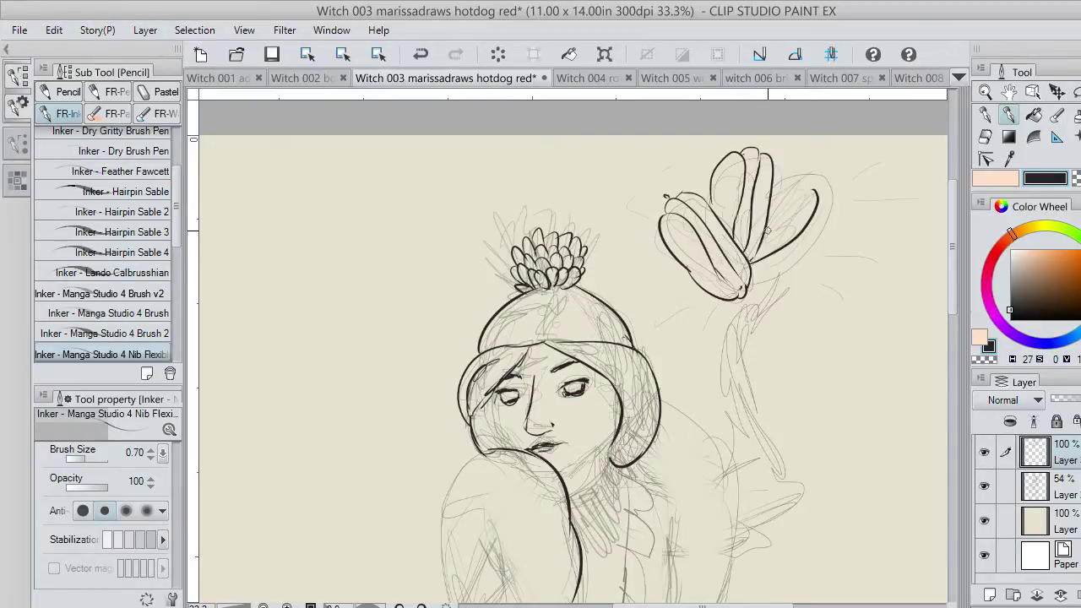
{"action": "mouse_move", "coordinate": [765, 230]}
{"action": "left_mouse_down"}
{"action": "mouse_move", "coordinate": [809, 184]}
{"action": "mouse_move", "coordinate": [817, 194]}
{"action": "mouse_move", "coordinate": [818, 181]}
{"action": "mouse_move", "coordinate": [768, 199]}
{"action": "mouse_move", "coordinate": [809, 182]}
{"action": "left_mouse_up"}
{"action": "key", "text": "ctrl+z"}
{"action": "key", "text": "ctrl+z"}
{"action": "key", "text": "ctrl+z"}
{"action": "key", "text": "ctrl+z"}
{"action": "key", "text": "ctrl+z"}
{"action": "key", "text": "ctrl+z"}
{"action": "key", "text": "ctrl+z"}
{"action": "key", "text": "ctrl+z"}
{"action": "mouse_move", "coordinate": [765, 210]}
{"action": "left_mouse_down"}
{"action": "mouse_move", "coordinate": [819, 183]}
{"action": "mouse_move", "coordinate": [782, 176]}
{"action": "mouse_move", "coordinate": [811, 174]}
{"action": "left_mouse_up"}
{"action": "key", "text": "ctrl+z"}
{"action": "key", "text": "ctrl+z"}
{"action": "key", "text": "ctrl+z"}
{"action": "key", "text": "ctrl+z"}
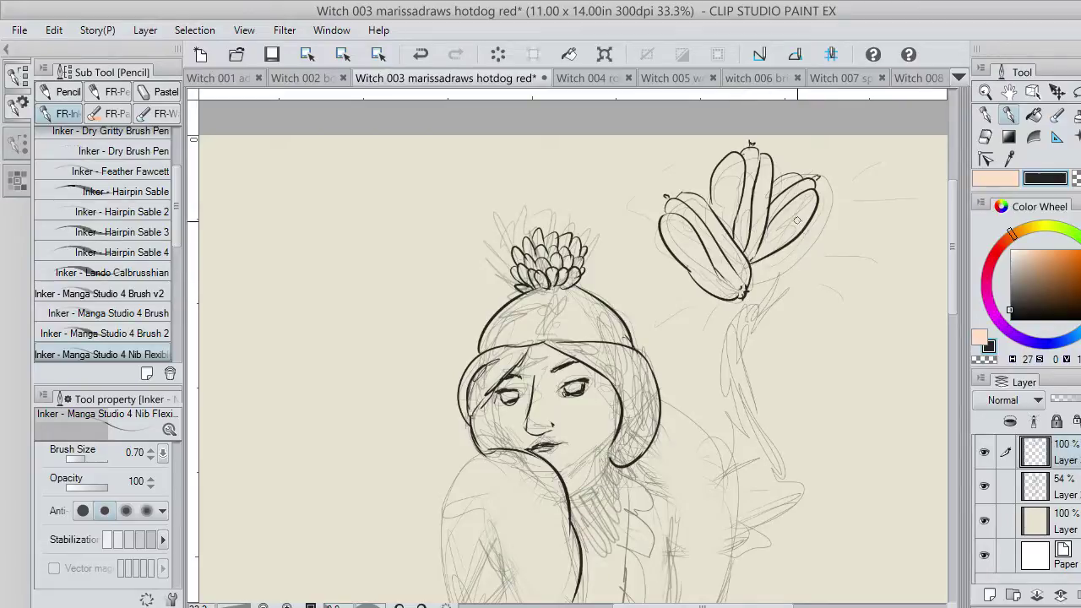
{"action": "key", "text": "ctrl+z"}
{"action": "left_click_drag", "start_coordinate": [743, 304], "coordinate": [743, 296]}
Ink the outer contour of the raised shoulder and upper arm down to the elbow.
{"action": "left_click_drag", "start_coordinate": [952, 269], "coordinate": [946, 351]}
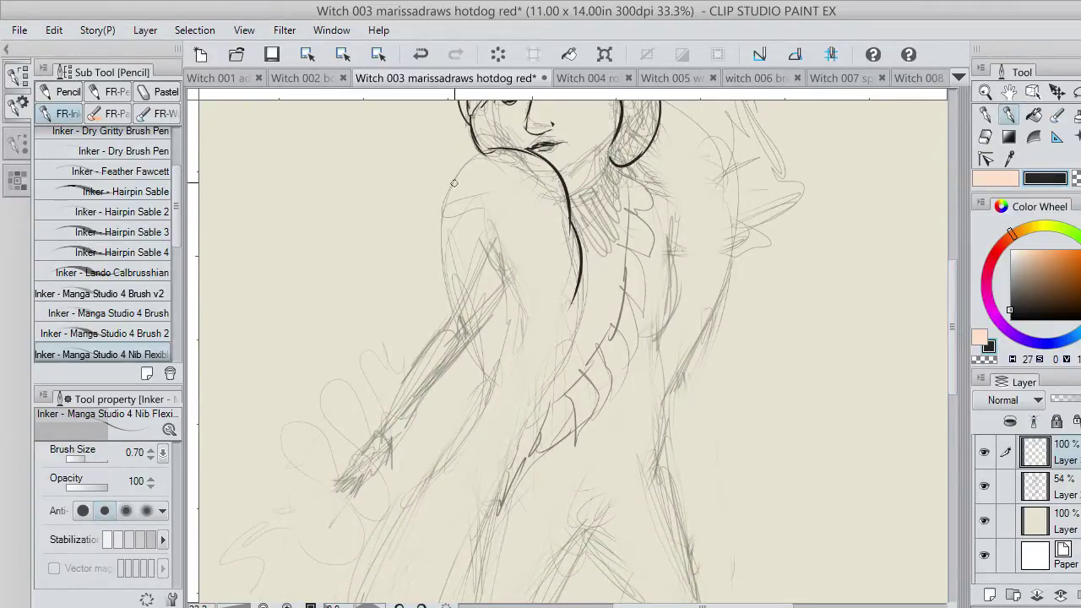
{"action": "left_click_drag", "start_coordinate": [475, 156], "coordinate": [440, 314]}
{"action": "key", "text": "ctrl+z"}
{"action": "mouse_move", "coordinate": [487, 150]}
{"action": "left_mouse_down"}
{"action": "mouse_move", "coordinate": [429, 224]}
{"action": "mouse_move", "coordinate": [440, 326]}
{"action": "left_mouse_up"}
{"action": "key", "text": "ctrl+z"}
{"action": "mouse_move", "coordinate": [489, 148]}
{"action": "left_mouse_down"}
{"action": "mouse_move", "coordinate": [429, 226]}
{"action": "mouse_move", "coordinate": [453, 324]}
{"action": "mouse_move", "coordinate": [481, 251]}
{"action": "mouse_move", "coordinate": [442, 322]}
{"action": "left_mouse_up"}
{"action": "key", "text": "ctrl+z"}
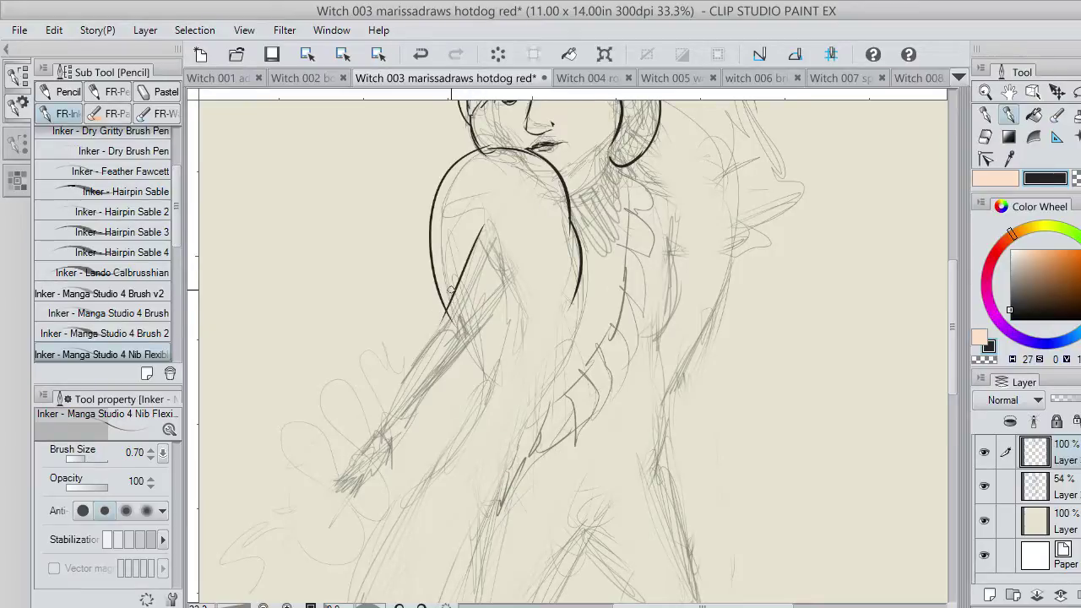
Ink the inner edge of the upper arm and both sides of the forearm down to the wrist.
{"action": "key", "text": "ctrl+z"}
{"action": "mouse_move", "coordinate": [490, 219]}
{"action": "left_mouse_down"}
{"action": "mouse_move", "coordinate": [476, 222]}
{"action": "mouse_move", "coordinate": [432, 326]}
{"action": "mouse_move", "coordinate": [449, 338]}
{"action": "mouse_move", "coordinate": [368, 446]}
{"action": "mouse_move", "coordinate": [469, 336]}
{"action": "left_mouse_up"}
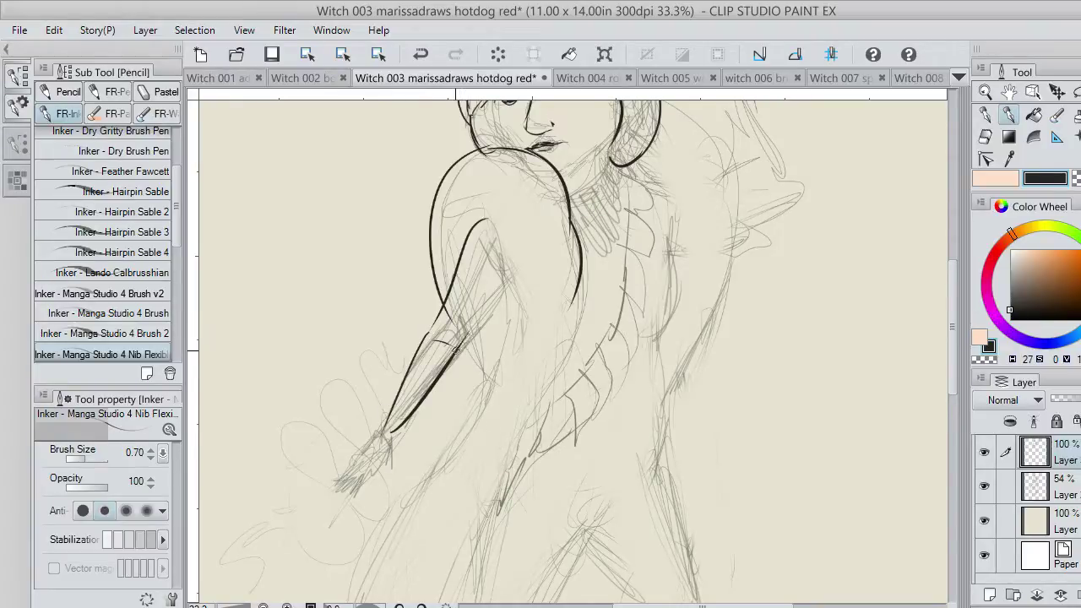
{"action": "key", "text": "ctrl+z"}
{"action": "left_click_drag", "start_coordinate": [397, 433], "coordinate": [460, 360]}
{"action": "key", "text": "ctrl+z"}
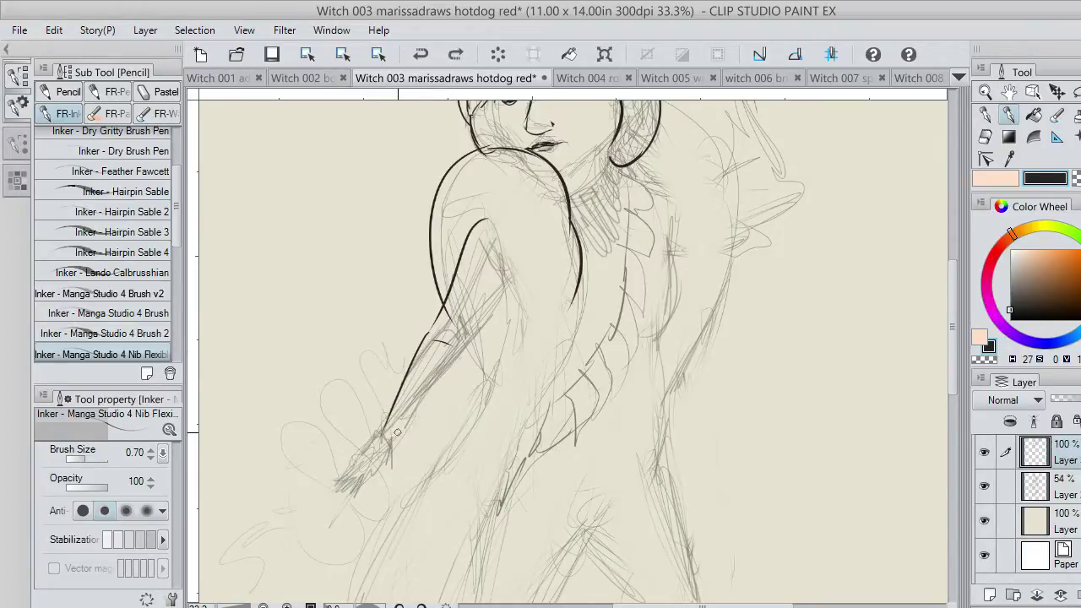
{"action": "mouse_move", "coordinate": [389, 442]}
{"action": "left_mouse_down"}
{"action": "mouse_move", "coordinate": [463, 360]}
{"action": "mouse_move", "coordinate": [499, 284]}
{"action": "left_mouse_up"}
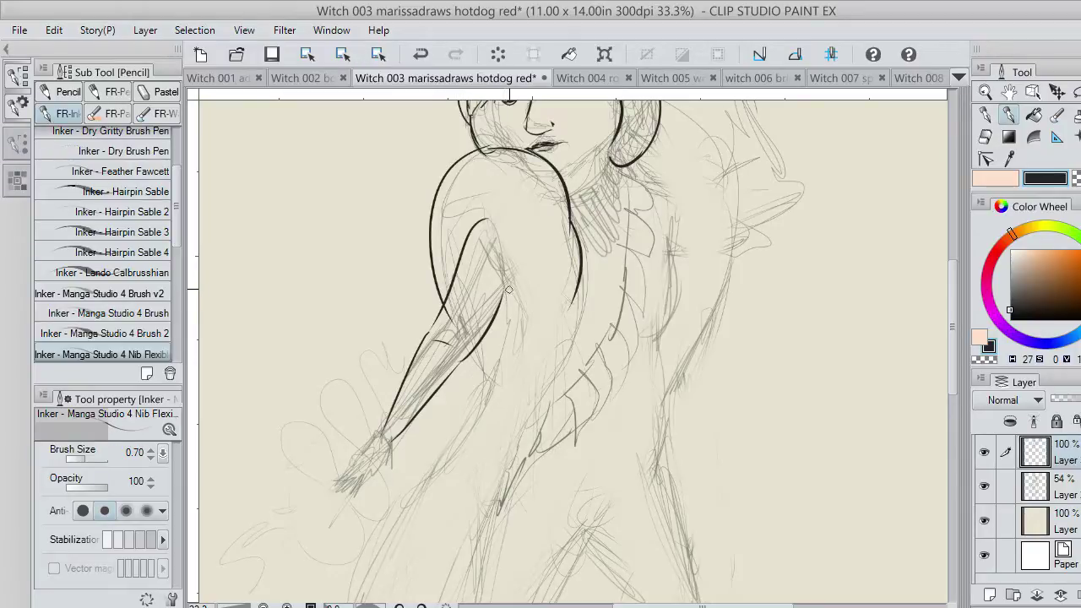
Ink the torso edge behind the bent arm and the contour running down toward the hip.
{"action": "mouse_move", "coordinate": [487, 219]}
{"action": "left_mouse_down"}
{"action": "mouse_move", "coordinate": [508, 291]}
{"action": "mouse_move", "coordinate": [504, 336]}
{"action": "mouse_move", "coordinate": [445, 471]}
{"action": "left_mouse_up"}
{"action": "key", "text": "ctrl+z"}
{"action": "mouse_move", "coordinate": [506, 279]}
{"action": "left_mouse_down"}
{"action": "mouse_move", "coordinate": [506, 339]}
{"action": "mouse_move", "coordinate": [454, 476]}
{"action": "left_mouse_up"}
{"action": "key", "text": "ctrl+z"}
{"action": "left_click_drag", "start_coordinate": [505, 272], "coordinate": [407, 496]}
{"action": "left_click_drag", "start_coordinate": [472, 353], "coordinate": [477, 385]}
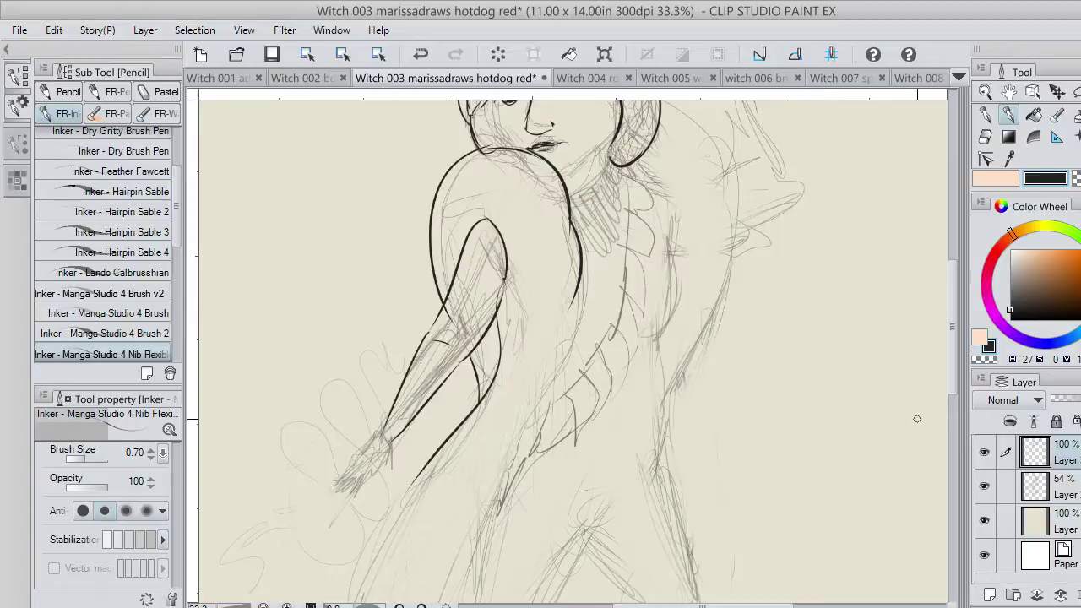
Ink the long outer hip contour on the bent-arm side, continuing down from the waist.
{"action": "left_click_drag", "start_coordinate": [955, 368], "coordinate": [949, 424]}
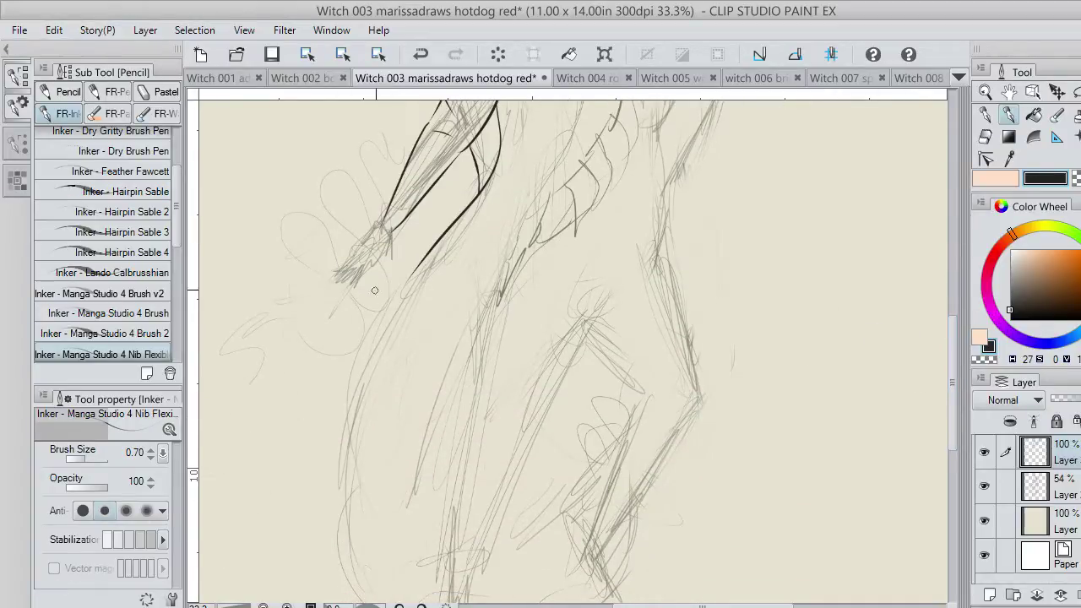
{"action": "mouse_move", "coordinate": [415, 278]}
{"action": "left_mouse_down"}
{"action": "mouse_move", "coordinate": [348, 464]}
{"action": "mouse_move", "coordinate": [347, 517]}
{"action": "left_mouse_up"}
{"action": "key", "text": "ctrl+z"}
{"action": "mouse_move", "coordinate": [417, 262]}
{"action": "left_mouse_down"}
{"action": "mouse_move", "coordinate": [349, 485]}
{"action": "mouse_move", "coordinate": [347, 553]}
{"action": "left_mouse_up"}
{"action": "key", "text": "ctrl+z"}
{"action": "left_click_drag", "start_coordinate": [339, 453], "coordinate": [381, 559]}
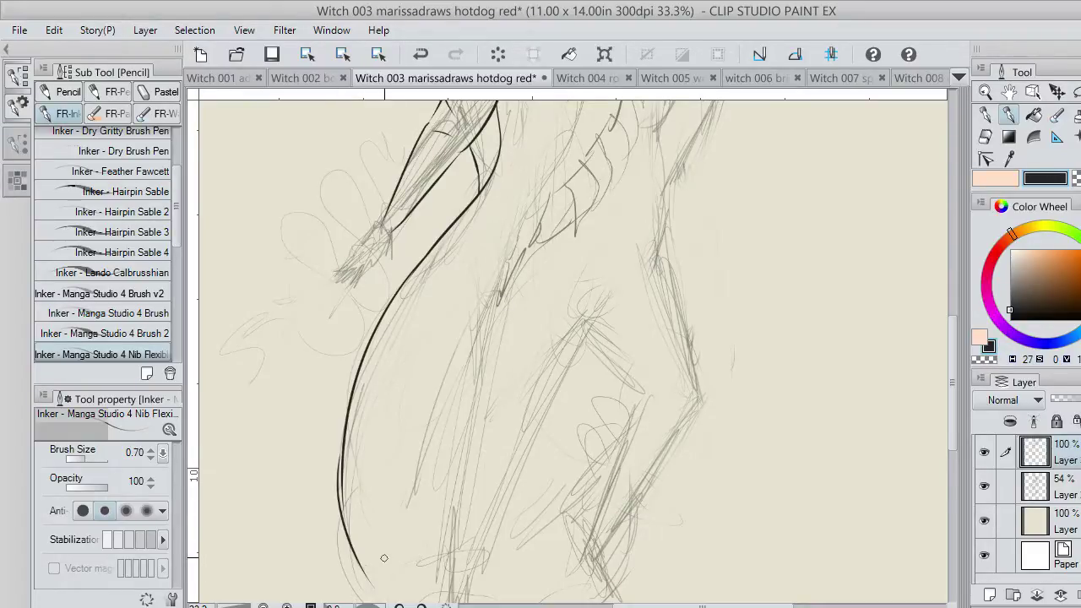
{"action": "key", "text": "ctrl+z"}
Extend the hip contour into a rounded curve reaching the underside of the lower body.
{"action": "left_click_drag", "start_coordinate": [955, 426], "coordinate": [937, 464]}
{"action": "left_click_drag", "start_coordinate": [341, 336], "coordinate": [343, 363]}
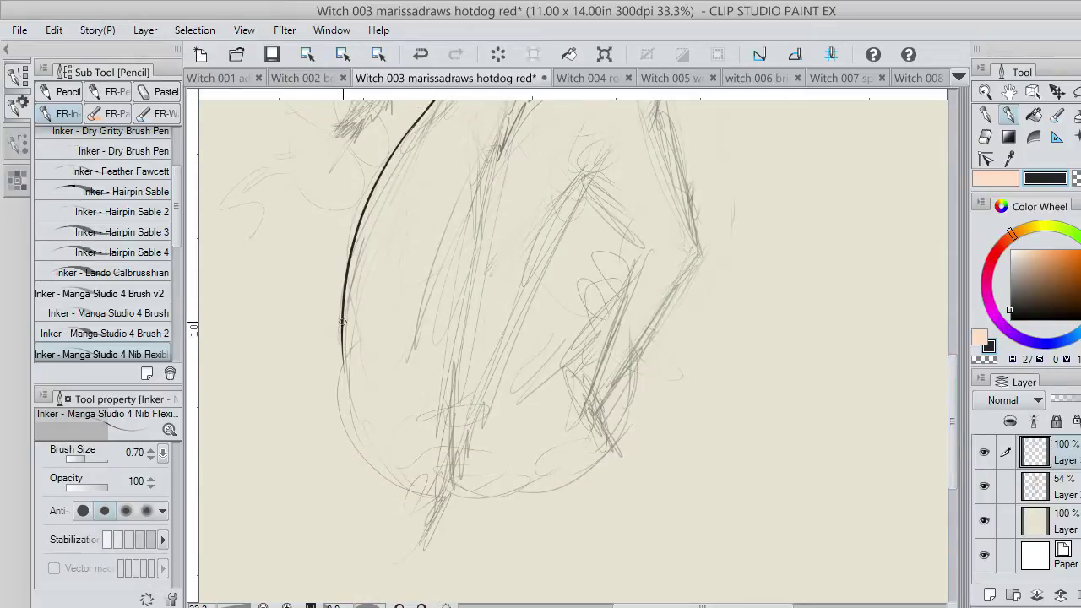
{"action": "left_click_drag", "start_coordinate": [342, 321], "coordinate": [397, 500]}
{"action": "key", "text": "ctrl+z"}
{"action": "mouse_move", "coordinate": [342, 322]}
{"action": "left_mouse_down"}
{"action": "mouse_move", "coordinate": [383, 495]}
{"action": "mouse_move", "coordinate": [517, 507]}
{"action": "left_mouse_up"}
{"action": "key", "text": "ctrl+z"}
{"action": "mouse_move", "coordinate": [342, 325]}
{"action": "left_mouse_down"}
{"action": "mouse_move", "coordinate": [335, 403]}
{"action": "mouse_move", "coordinate": [483, 512]}
{"action": "left_mouse_up"}
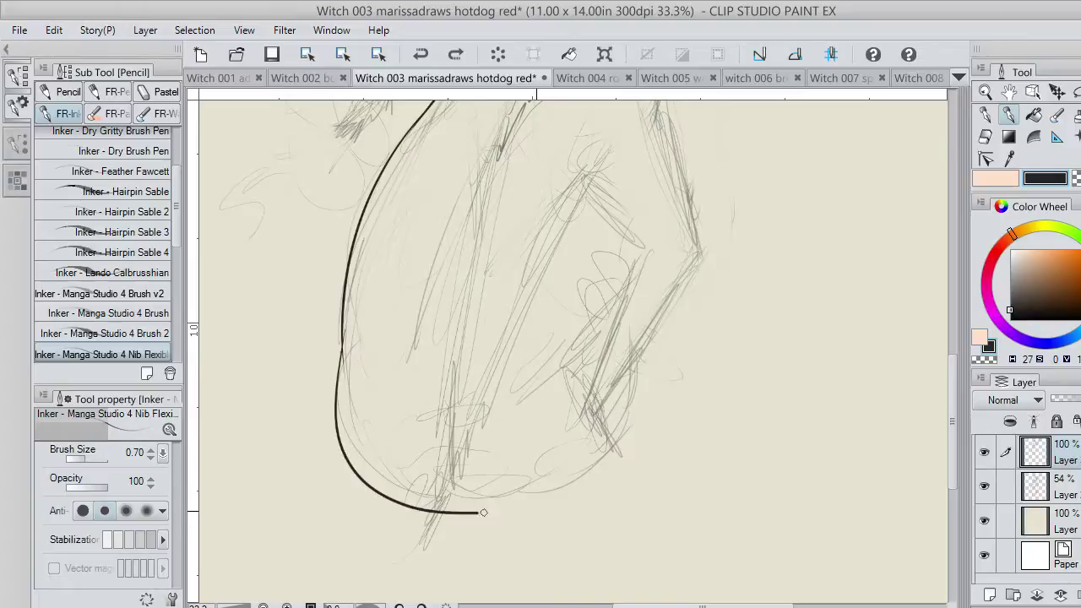
{"action": "key", "text": "ctrl+z"}
{"action": "mouse_move", "coordinate": [342, 324]}
{"action": "left_mouse_down"}
{"action": "mouse_move", "coordinate": [452, 486]}
{"action": "mouse_move", "coordinate": [597, 349]}
{"action": "left_mouse_up"}
{"action": "key", "text": "ctrl+z"}
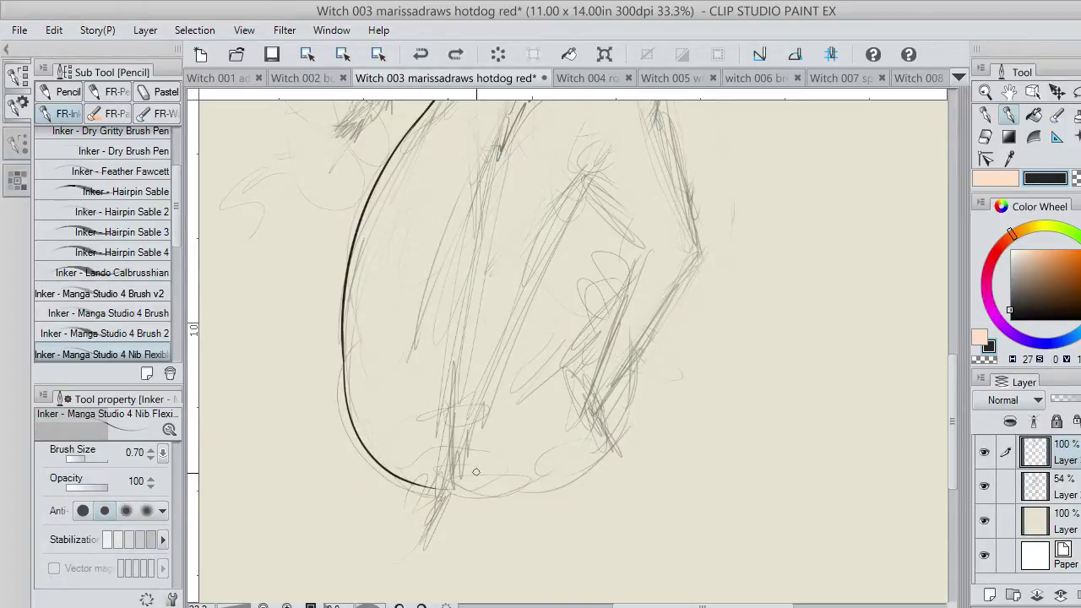
Ink the rest of the rounded underside and the opposite side contour up toward the waist.
{"action": "mouse_move", "coordinate": [445, 485]}
{"action": "left_mouse_down"}
{"action": "mouse_move", "coordinate": [572, 480]}
{"action": "mouse_move", "coordinate": [630, 350]}
{"action": "mouse_move", "coordinate": [621, 346]}
{"action": "mouse_move", "coordinate": [647, 402]}
{"action": "mouse_move", "coordinate": [641, 279]}
{"action": "mouse_move", "coordinate": [656, 222]}
{"action": "left_mouse_up"}
{"action": "key", "text": "ctrl+z"}
{"action": "left_click_drag", "start_coordinate": [641, 405], "coordinate": [623, 229]}
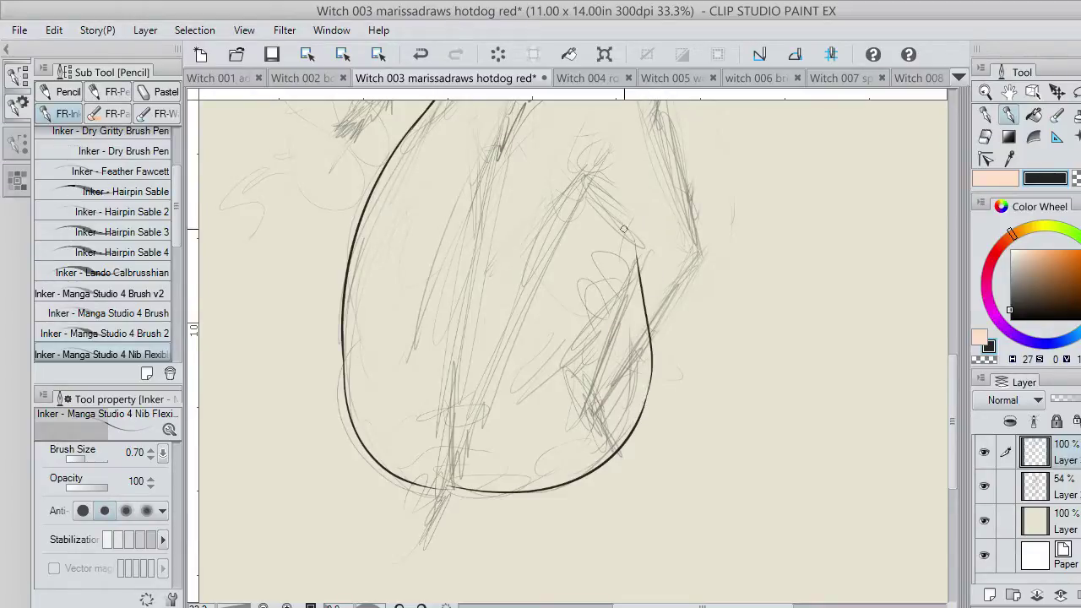
{"action": "left_click_drag", "start_coordinate": [955, 417], "coordinate": [950, 376]}
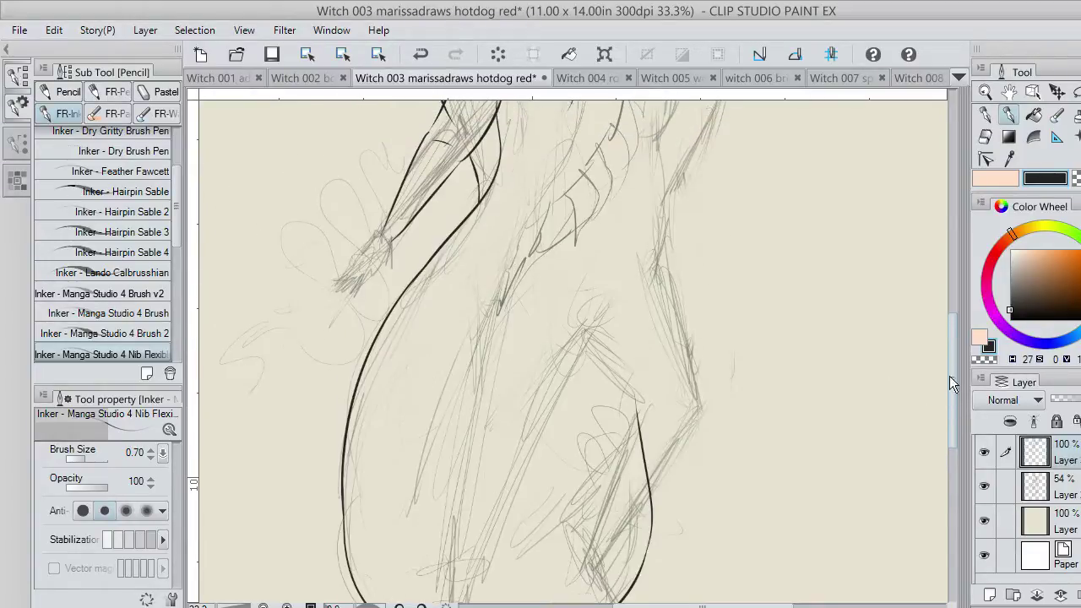
{"action": "key", "text": "ctrl+z"}
{"action": "mouse_move", "coordinate": [647, 551]}
{"action": "left_mouse_down"}
{"action": "mouse_move", "coordinate": [622, 359]}
{"action": "mouse_move", "coordinate": [661, 266]}
{"action": "mouse_move", "coordinate": [671, 199]}
{"action": "left_mouse_up"}
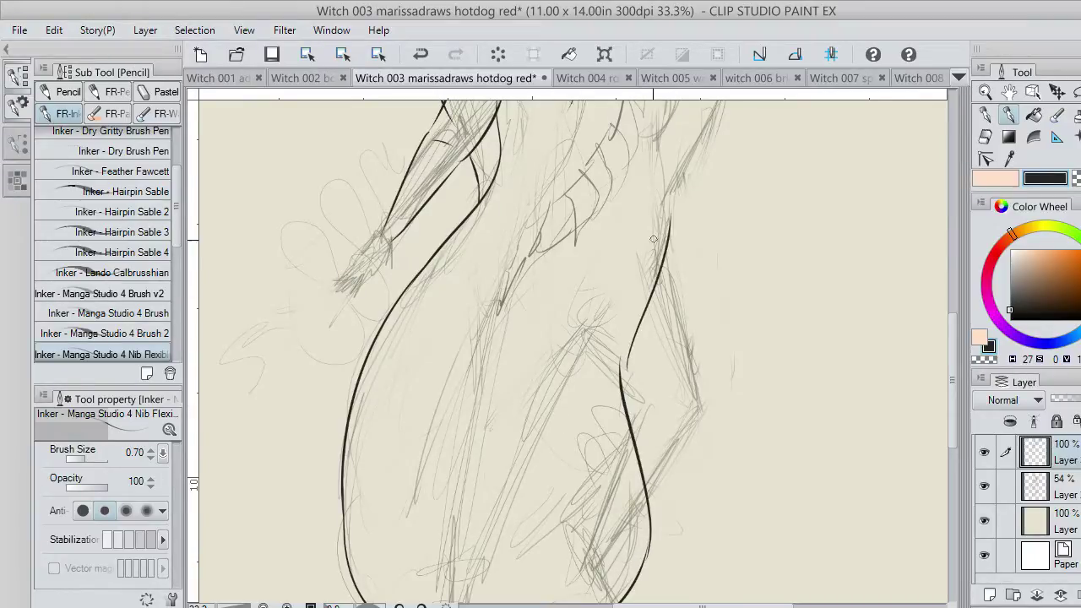
{"action": "key", "text": "ctrl+z"}
{"action": "left_click_drag", "start_coordinate": [619, 380], "coordinate": [666, 207]}
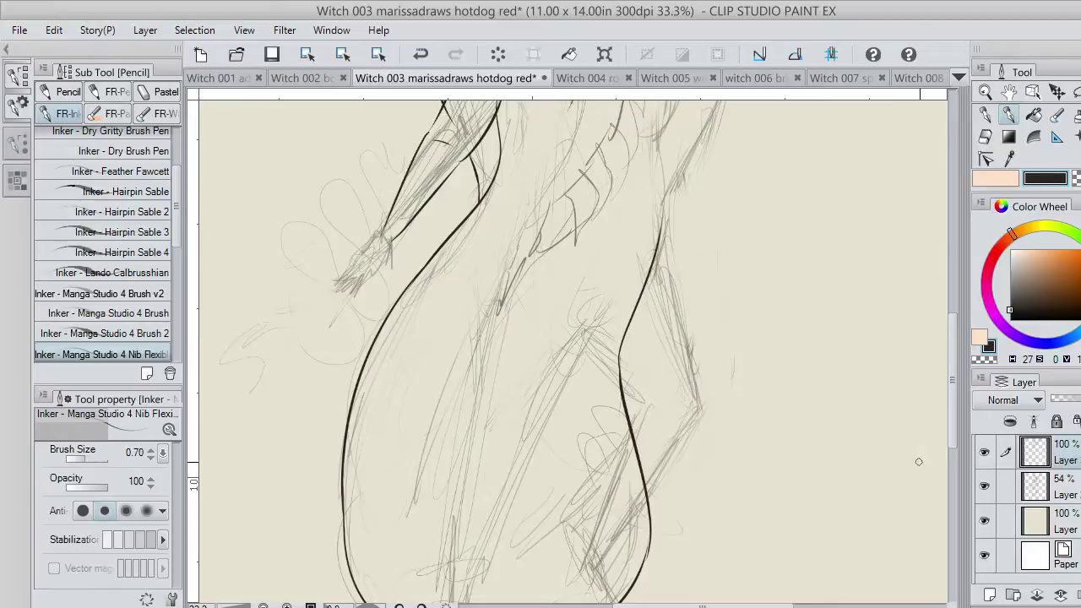
Ink the far side from the waist up over the shoulder to the hair, plus the inner line below the neck.
{"action": "left_click_drag", "start_coordinate": [953, 437], "coordinate": [951, 358]}
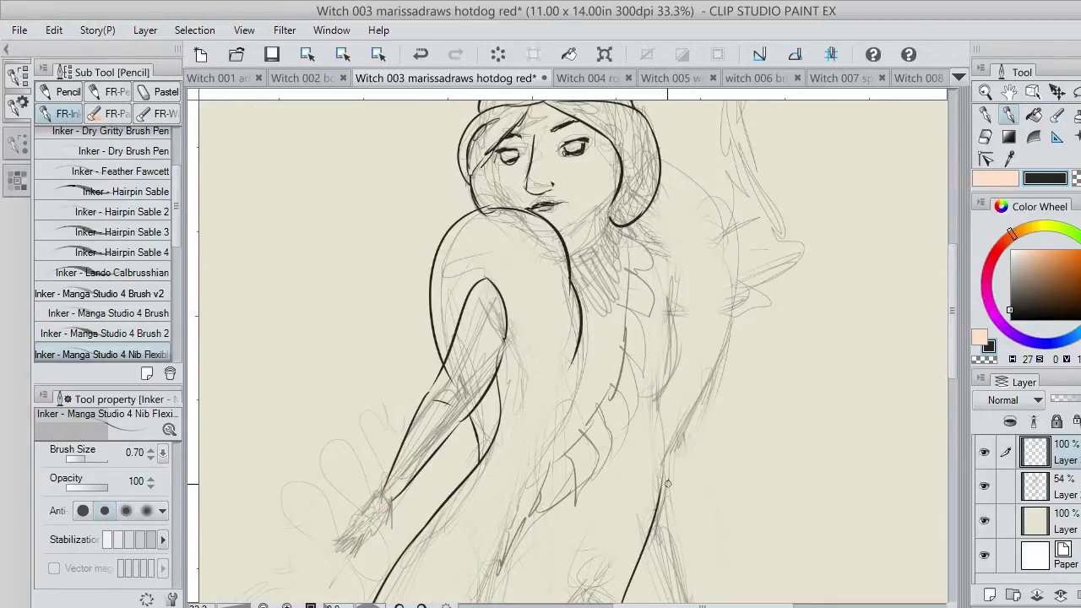
{"action": "left_click_drag", "start_coordinate": [655, 509], "coordinate": [742, 286]}
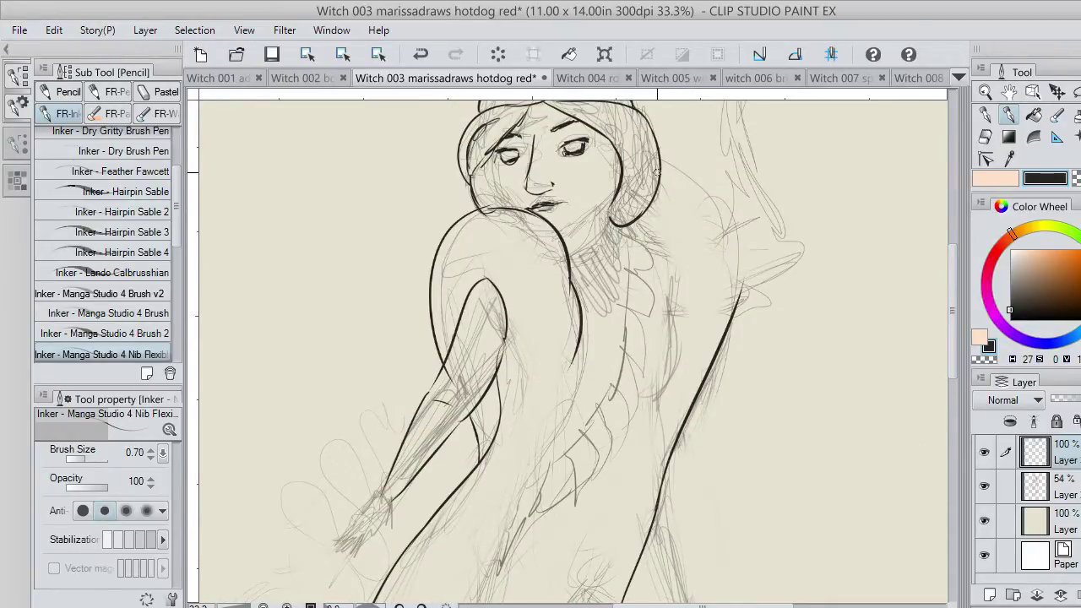
{"action": "mouse_move", "coordinate": [655, 174]}
{"action": "left_mouse_down"}
{"action": "mouse_move", "coordinate": [719, 208]}
{"action": "mouse_move", "coordinate": [731, 314]}
{"action": "left_mouse_up"}
{"action": "key", "text": "ctrl+z"}
{"action": "mouse_move", "coordinate": [663, 184]}
{"action": "left_mouse_down"}
{"action": "mouse_move", "coordinate": [741, 267]}
{"action": "mouse_move", "coordinate": [733, 306]}
{"action": "left_mouse_up"}
{"action": "mouse_move", "coordinate": [630, 226]}
{"action": "left_mouse_down"}
{"action": "mouse_move", "coordinate": [667, 278]}
{"action": "mouse_move", "coordinate": [664, 340]}
{"action": "left_mouse_up"}
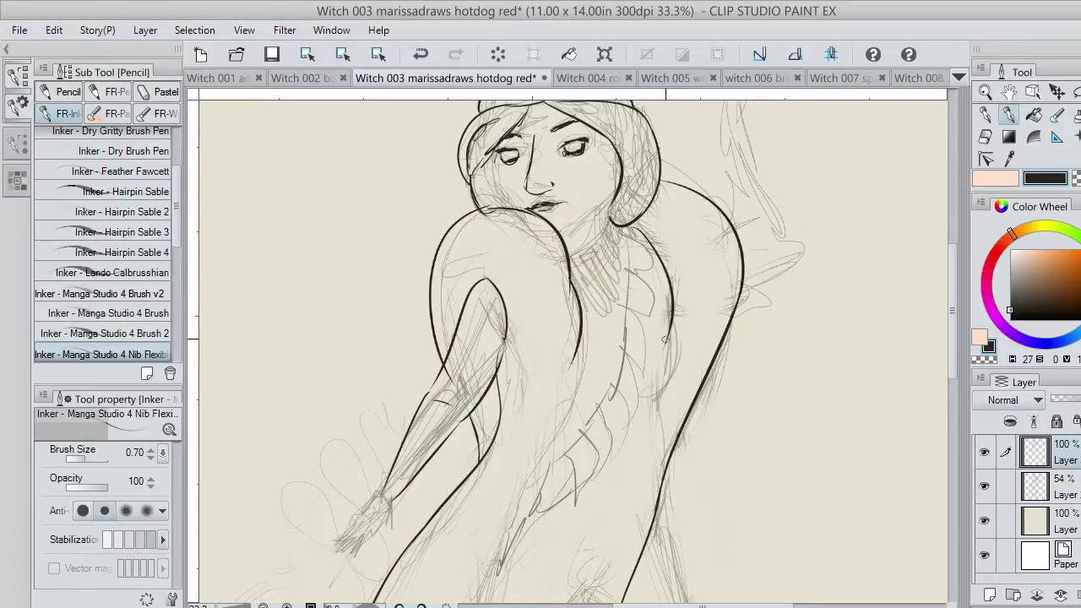
Ink the chest-side torso contour from below the neck down to the waist, redrawing the stroke for a smoother curve.
{"action": "key", "text": "ctrl+z"}
{"action": "left_click_drag", "start_coordinate": [629, 225], "coordinate": [672, 299]}
{"action": "key", "text": "ctrl+z"}
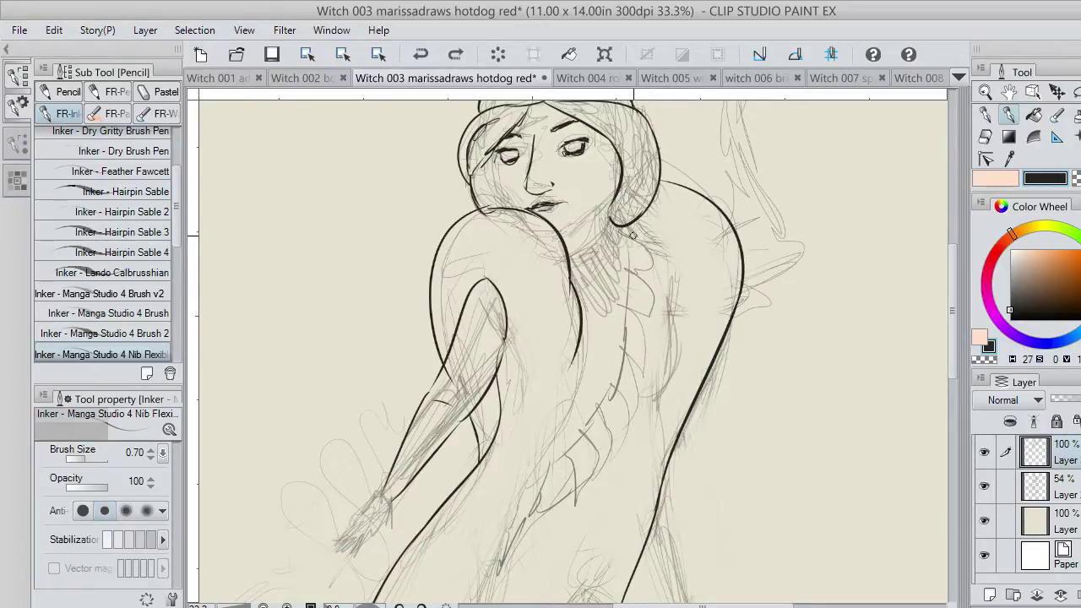
{"action": "mouse_move", "coordinate": [630, 233]}
{"action": "left_mouse_down"}
{"action": "mouse_move", "coordinate": [661, 250]}
{"action": "mouse_move", "coordinate": [679, 292]}
{"action": "mouse_move", "coordinate": [661, 299]}
{"action": "mouse_move", "coordinate": [657, 268]}
{"action": "mouse_move", "coordinate": [672, 319]}
{"action": "mouse_move", "coordinate": [662, 390]}
{"action": "mouse_move", "coordinate": [655, 350]}
{"action": "mouse_move", "coordinate": [662, 400]}
{"action": "mouse_move", "coordinate": [643, 557]}
{"action": "left_mouse_up"}
{"action": "mouse_move", "coordinate": [951, 351]}
{"action": "left_mouse_down"}
{"action": "mouse_move", "coordinate": [953, 429]}
{"action": "mouse_move", "coordinate": [953, 395]}
{"action": "left_mouse_up"}
{"action": "key", "text": "ctrl+z"}
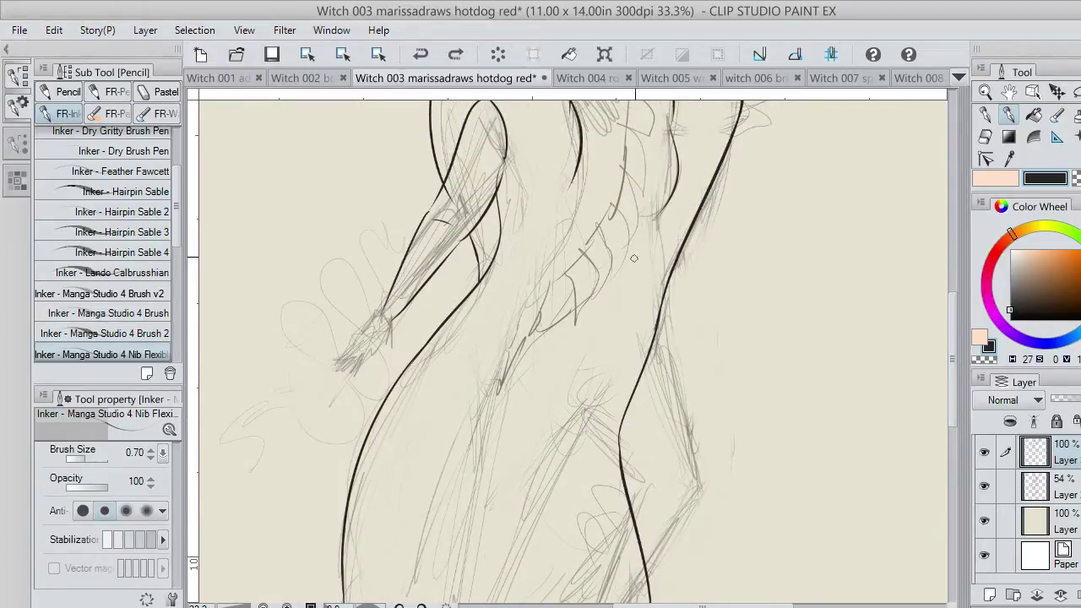
Ink the waist-to-hip contour on the chest side, plus the outer and inner lines of the far thigh down to the knee.
{"action": "left_click_drag", "start_coordinate": [662, 226], "coordinate": [653, 389]}
{"action": "key", "text": "ctrl+z"}
{"action": "mouse_move", "coordinate": [664, 221]}
{"action": "left_mouse_down"}
{"action": "mouse_move", "coordinate": [645, 362]}
{"action": "mouse_move", "coordinate": [661, 360]}
{"action": "mouse_move", "coordinate": [685, 428]}
{"action": "left_mouse_up"}
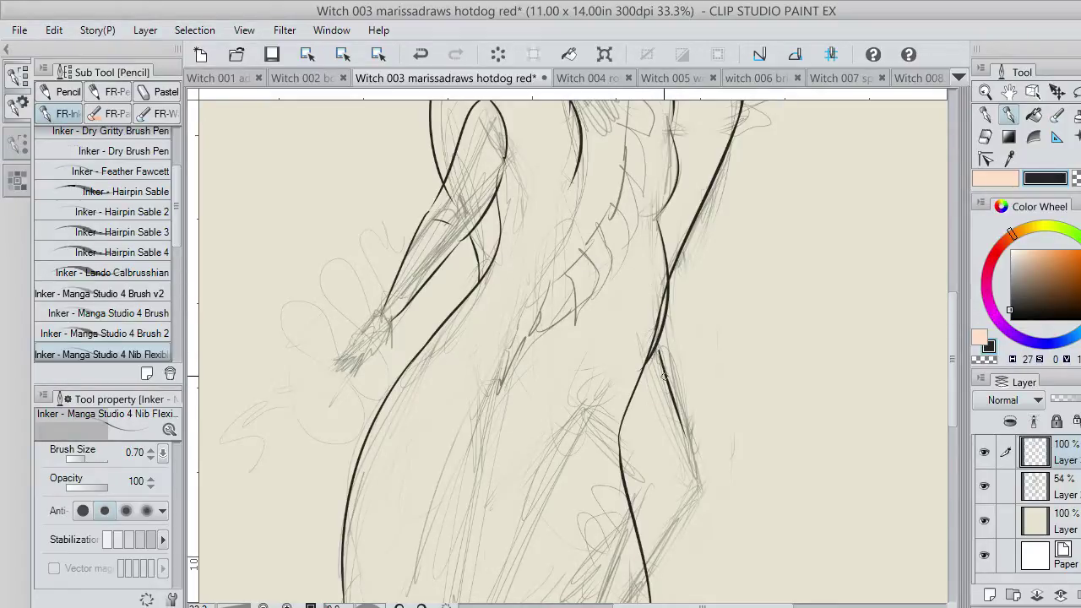
{"action": "left_click_drag", "start_coordinate": [657, 346], "coordinate": [688, 492]}
{"action": "left_click_drag", "start_coordinate": [596, 426], "coordinate": [660, 505]}
Ink the far leg's bent knee, lower leg and pointed foot down to the rounded underside.
{"action": "left_click_drag", "start_coordinate": [953, 405], "coordinate": [951, 455]}
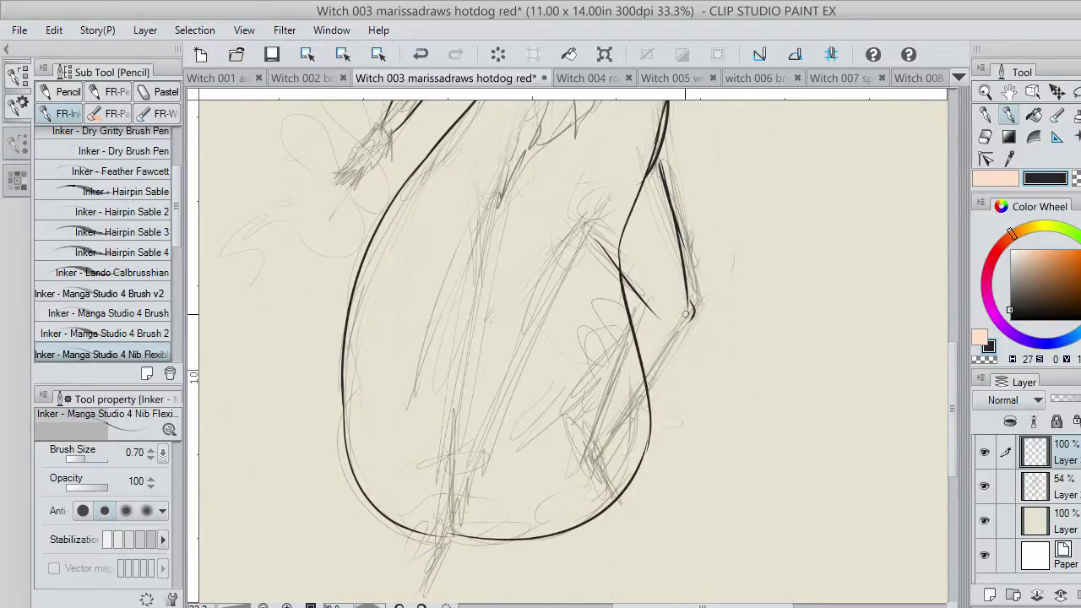
{"action": "left_click_drag", "start_coordinate": [686, 321], "coordinate": [601, 432]}
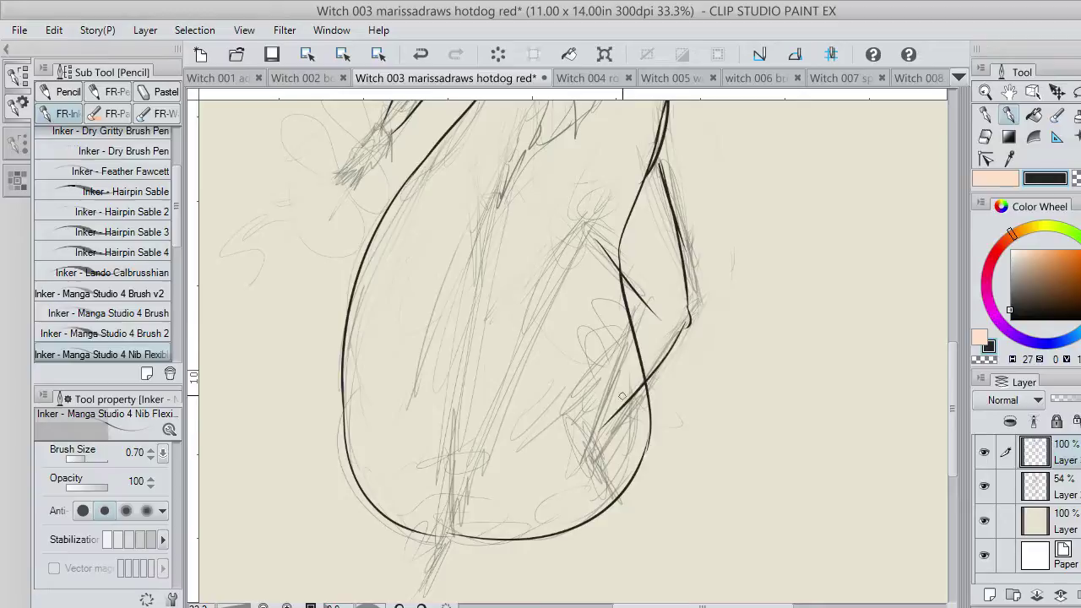
{"action": "key", "text": "ctrl+z"}
{"action": "left_click_drag", "start_coordinate": [689, 324], "coordinate": [605, 436]}
{"action": "mouse_move", "coordinate": [630, 324]}
{"action": "left_mouse_down"}
{"action": "mouse_move", "coordinate": [589, 436]}
{"action": "mouse_move", "coordinate": [613, 502]}
{"action": "left_mouse_up"}
{"action": "left_click_drag", "start_coordinate": [604, 434], "coordinate": [616, 497]}
{"action": "key", "text": "ctrl+z"}
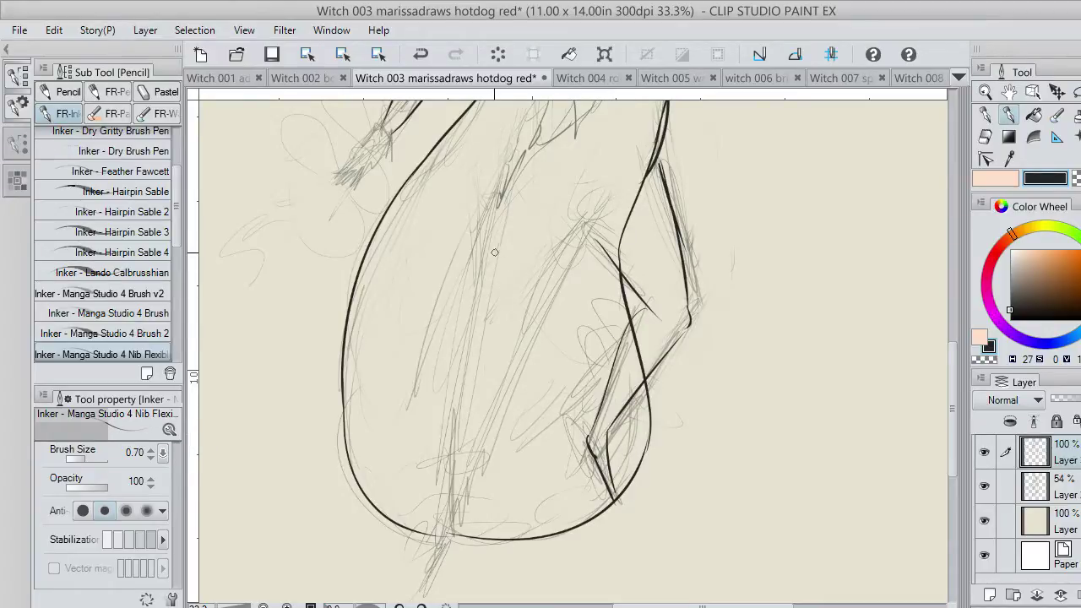
Ink the near leg's front thigh line and the back thigh line from the crotch toward the knee.
{"action": "left_click_drag", "start_coordinate": [498, 200], "coordinate": [468, 376]}
{"action": "left_click_drag", "start_coordinate": [505, 344], "coordinate": [599, 219]}
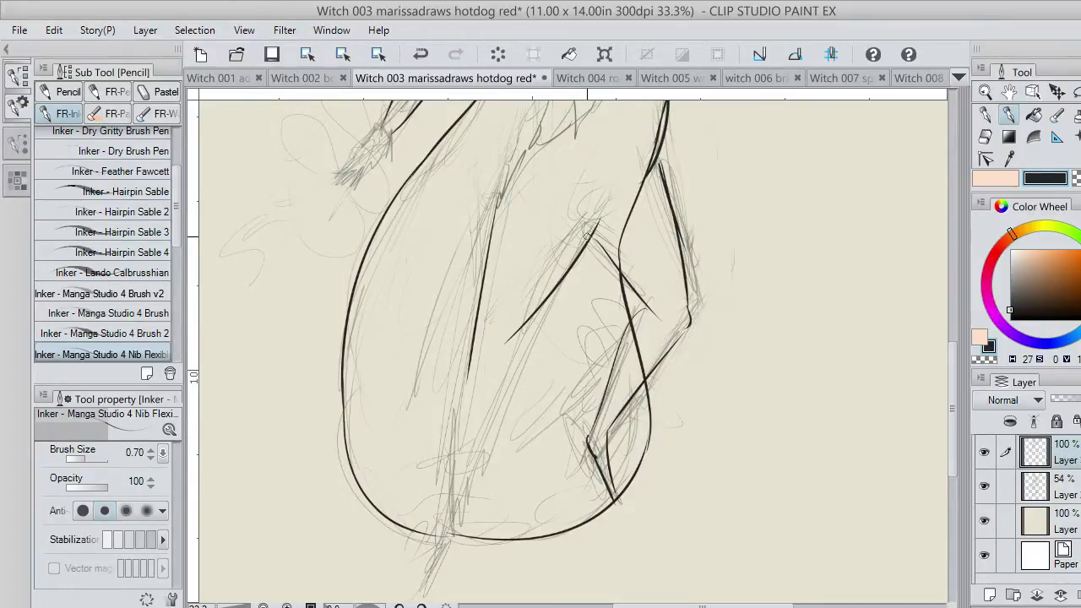
{"action": "left_click_drag", "start_coordinate": [516, 356], "coordinate": [459, 549]}
{"action": "key", "text": "ctrl+z"}
{"action": "left_click_drag", "start_coordinate": [523, 357], "coordinate": [460, 498]}
{"action": "key", "text": "ctrl+z"}
{"action": "left_click_drag", "start_coordinate": [510, 341], "coordinate": [487, 441]}
{"action": "key", "text": "ctrl+z"}
{"action": "left_click_drag", "start_coordinate": [515, 341], "coordinate": [470, 488]}
{"action": "key", "text": "ctrl+z"}
{"action": "left_click_drag", "start_coordinate": [516, 336], "coordinate": [463, 473]}
{"action": "key", "text": "ctrl+z"}
{"action": "left_click_drag", "start_coordinate": [507, 338], "coordinate": [469, 491]}
{"action": "key", "text": "ctrl+z"}
Trim the lower end of the back thigh line with transparent colour, and ink the near calf from the knee toward the ankle.
{"action": "left_click", "coordinate": [1076, 178]}
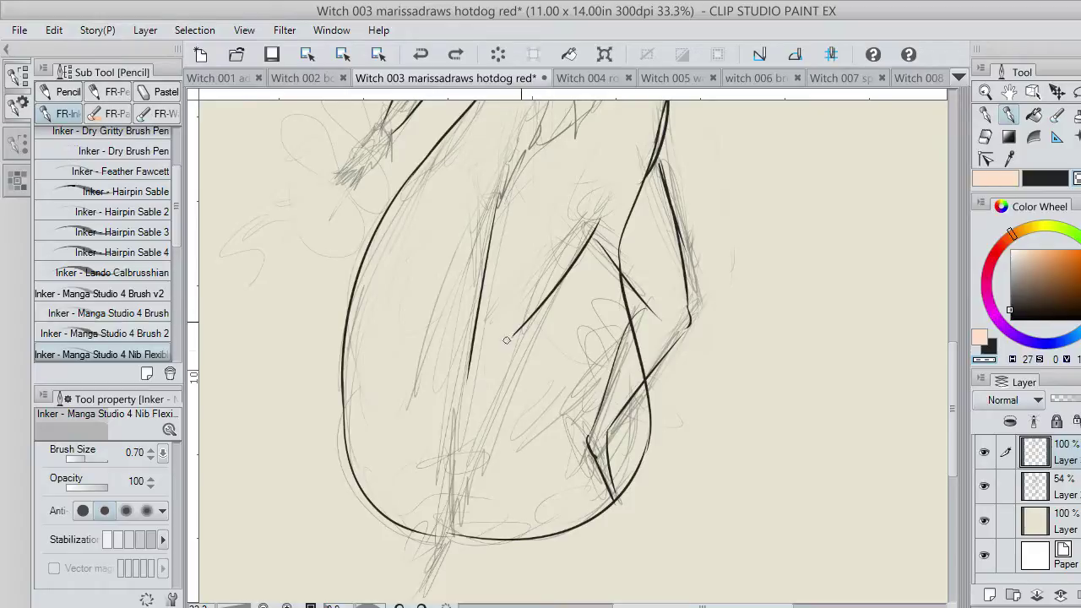
{"action": "left_click_drag", "start_coordinate": [507, 341], "coordinate": [522, 326]}
{"action": "left_click", "coordinate": [1047, 179]}
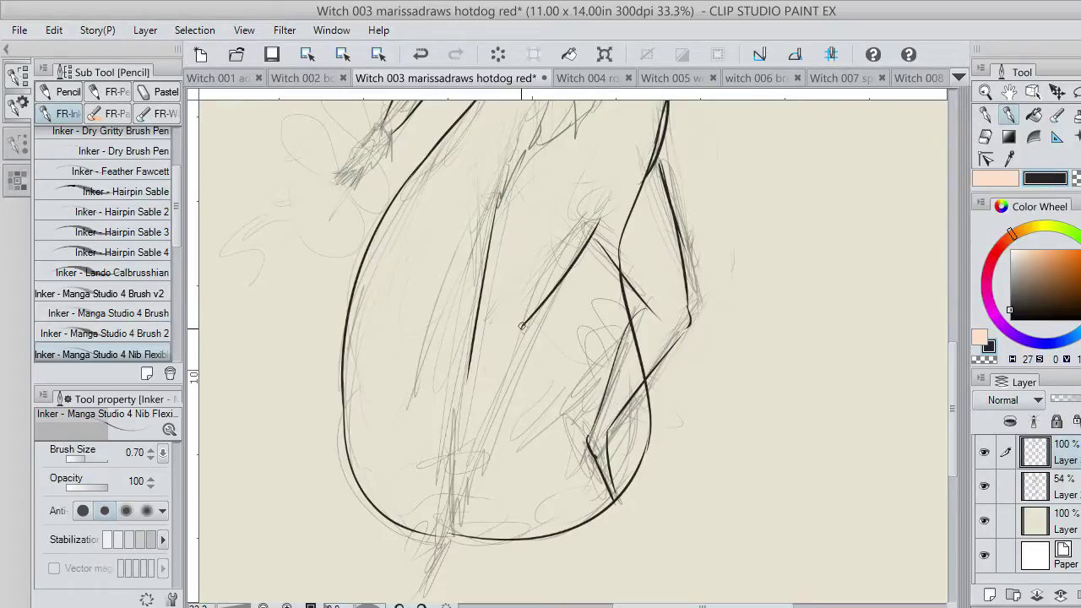
{"action": "mouse_move", "coordinate": [523, 325]}
{"action": "left_mouse_down"}
{"action": "mouse_move", "coordinate": [500, 413]}
{"action": "mouse_move", "coordinate": [474, 449]}
{"action": "left_mouse_up"}
{"action": "key", "text": "ctrl+z"}
{"action": "left_click_drag", "start_coordinate": [524, 329], "coordinate": [465, 499]}
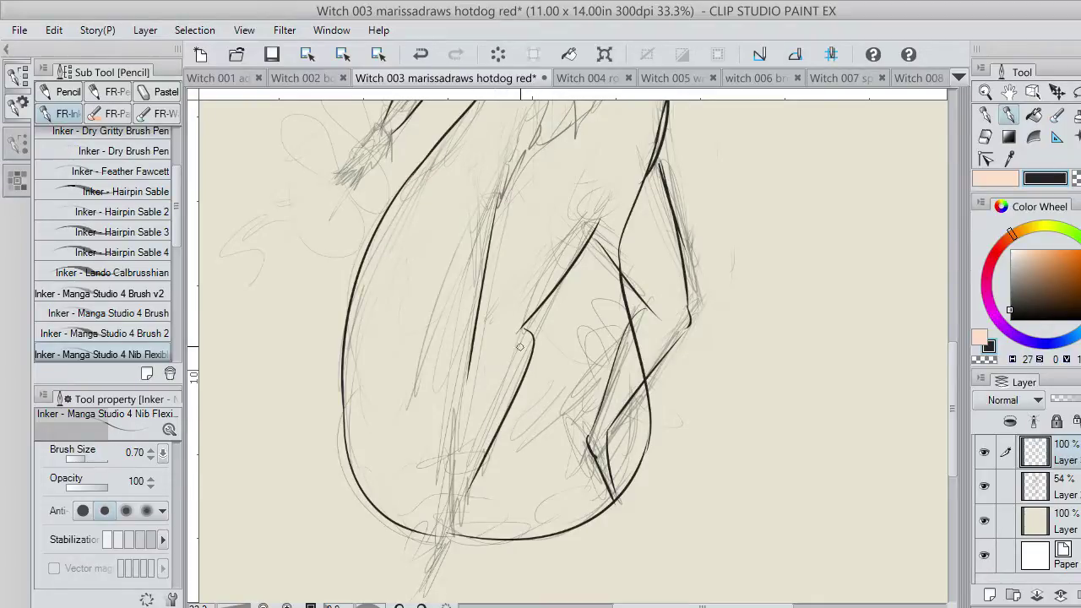
{"action": "key", "text": "ctrl+z"}
{"action": "left_click_drag", "start_coordinate": [524, 337], "coordinate": [452, 519]}
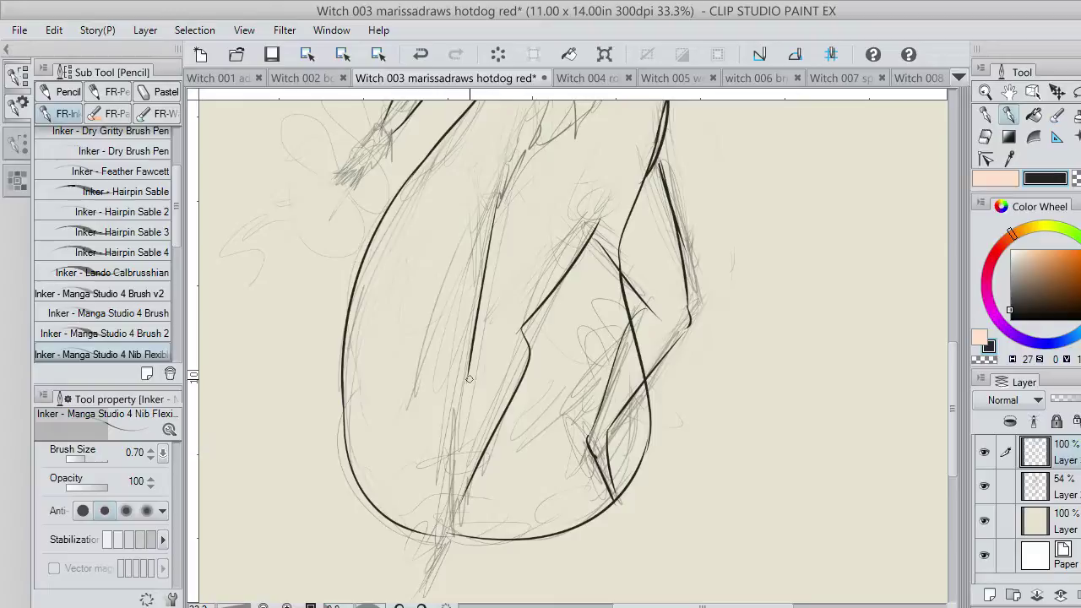
{"action": "left_click_drag", "start_coordinate": [467, 375], "coordinate": [445, 479]}
{"action": "key", "text": "ctrl+z"}
{"action": "mouse_move", "coordinate": [468, 378]}
{"action": "left_mouse_down"}
{"action": "mouse_move", "coordinate": [448, 500]}
{"action": "mouse_move", "coordinate": [430, 518]}
{"action": "mouse_move", "coordinate": [464, 501]}
{"action": "left_mouse_up"}
{"action": "key", "text": "ctrl+z"}
{"action": "key", "text": "ctrl+z"}
{"action": "key", "text": "ctrl+z"}
{"action": "key", "text": "ctrl+z"}
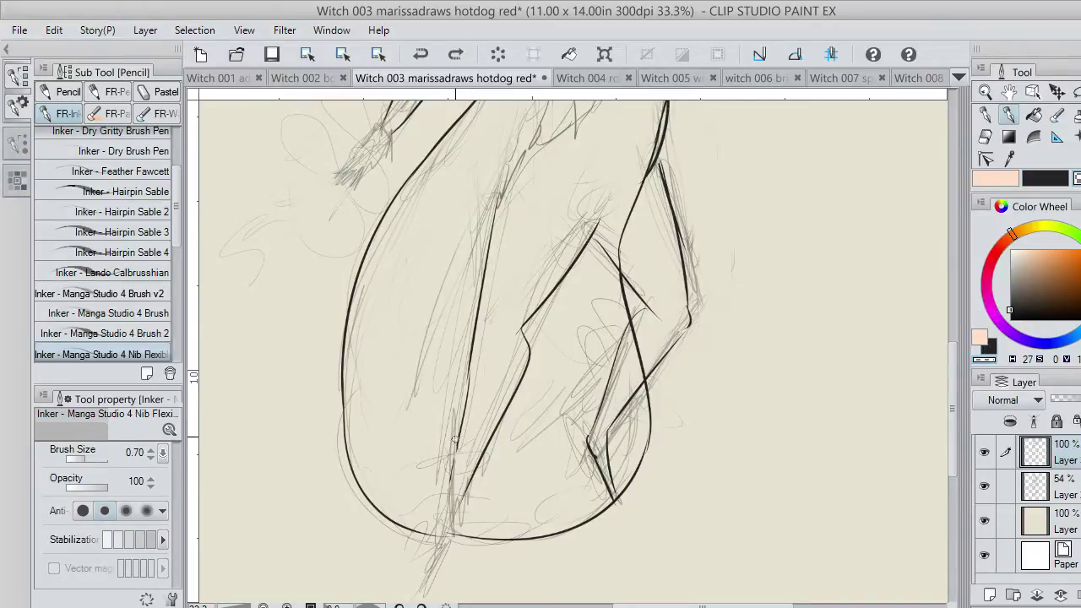
{"action": "key", "text": "ctrl+z"}
{"action": "left_click_drag", "start_coordinate": [482, 473], "coordinate": [468, 491]}
{"action": "key", "text": "ctrl+z"}
{"action": "key", "text": "ctrl+z"}
Trim the front thigh line at the knee and ink the near shin and foot down to the rounded underside.
{"action": "left_click_drag", "start_coordinate": [467, 389], "coordinate": [468, 390]}
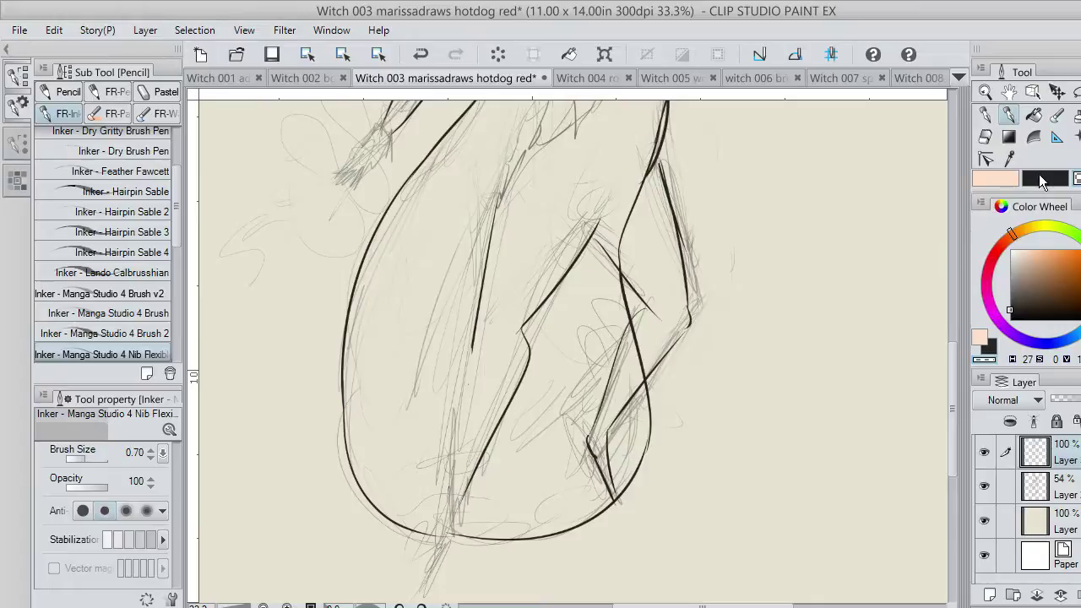
{"action": "left_click", "coordinate": [1041, 182]}
{"action": "left_click_drag", "start_coordinate": [472, 346], "coordinate": [444, 507]}
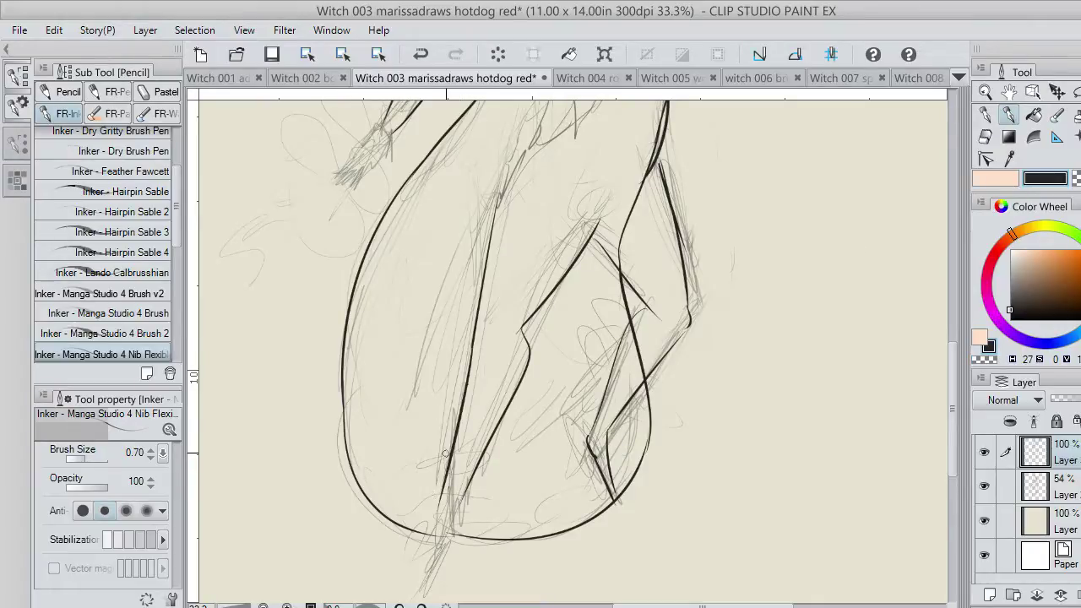
{"action": "key", "text": "ctrl+z"}
{"action": "mouse_move", "coordinate": [472, 347]}
{"action": "left_mouse_down"}
{"action": "mouse_move", "coordinate": [445, 481]}
{"action": "mouse_move", "coordinate": [405, 530]}
{"action": "left_mouse_up"}
{"action": "key", "text": "ctrl+z"}
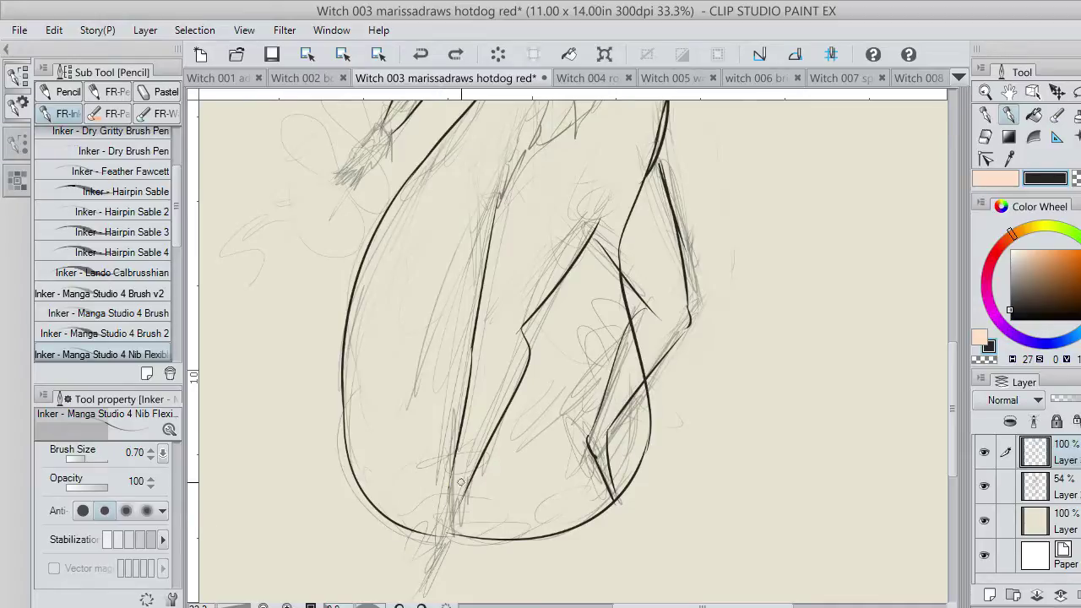
{"action": "mouse_move", "coordinate": [464, 488]}
{"action": "left_mouse_down"}
{"action": "mouse_move", "coordinate": [419, 532]}
{"action": "mouse_move", "coordinate": [456, 478]}
{"action": "left_mouse_up"}
{"action": "key", "text": "ctrl+z"}
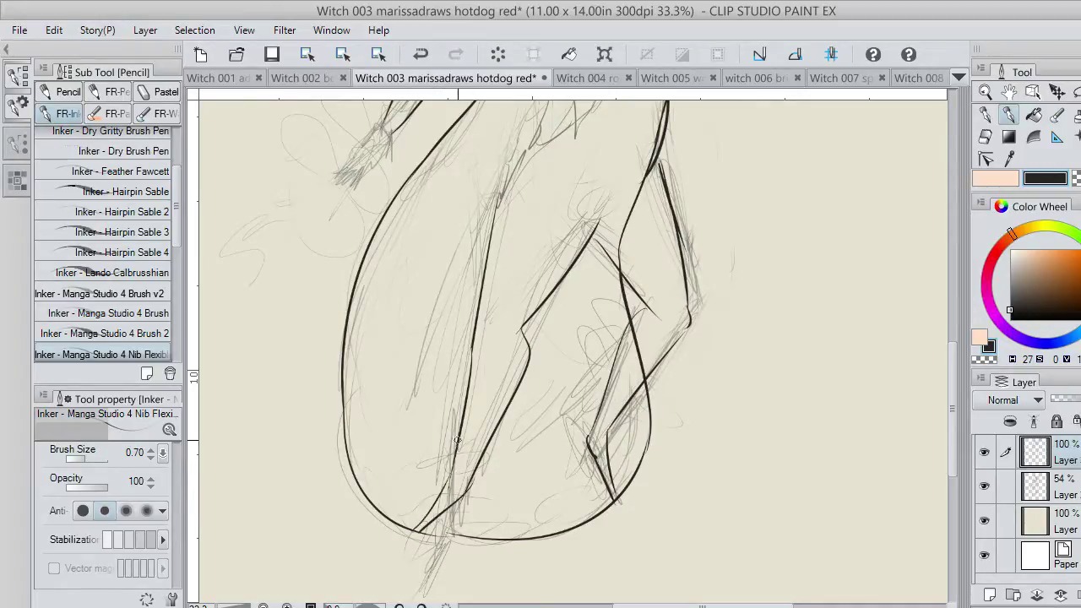
{"action": "left_click_drag", "start_coordinate": [458, 440], "coordinate": [443, 493]}
Add a small crease at the near knee and thicken the back thigh line, cleaning its lower edge with transparent colour.
{"action": "mouse_move", "coordinate": [474, 350]}
{"action": "left_mouse_down"}
{"action": "mouse_move", "coordinate": [494, 356]}
{"action": "mouse_move", "coordinate": [552, 296]}
{"action": "left_mouse_up"}
{"action": "key", "text": "ctrl+z"}
{"action": "key", "text": "ctrl+z"}
{"action": "left_click_drag", "start_coordinate": [520, 340], "coordinate": [559, 292]}
{"action": "key", "text": "ctrl+z"}
{"action": "left_click_drag", "start_coordinate": [522, 339], "coordinate": [584, 249]}
{"action": "left_click", "coordinate": [1076, 178]}
{"action": "mouse_move", "coordinate": [528, 313]}
{"action": "left_mouse_down"}
{"action": "mouse_move", "coordinate": [521, 328]}
{"action": "mouse_move", "coordinate": [545, 291]}
{"action": "left_mouse_up"}
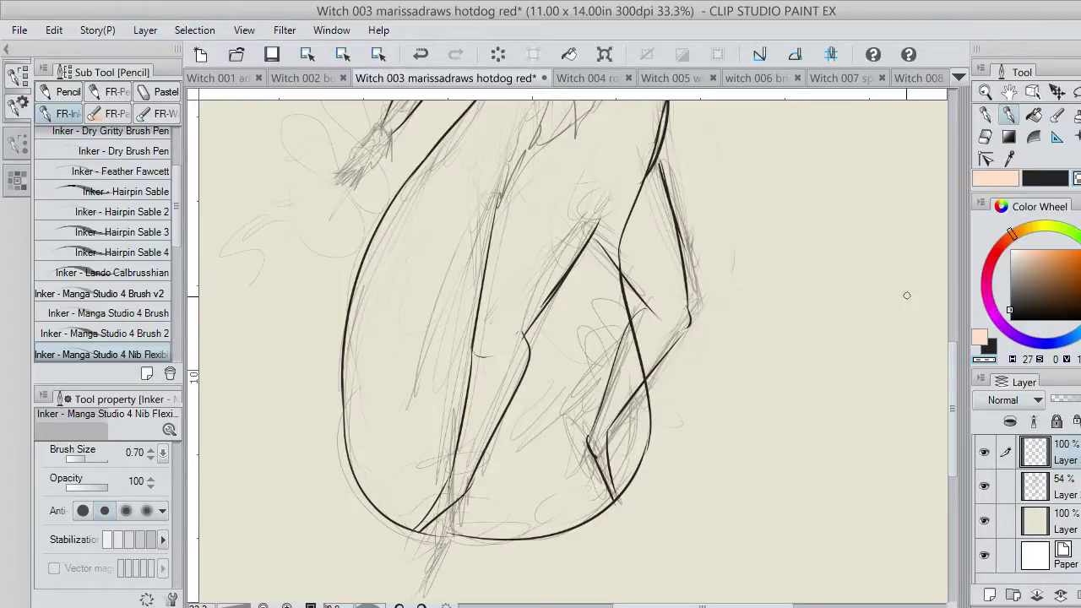
{"action": "mouse_move", "coordinate": [954, 387]}
{"action": "left_mouse_down"}
{"action": "mouse_move", "coordinate": [955, 372]}
{"action": "mouse_move", "coordinate": [950, 407]}
{"action": "left_mouse_up"}
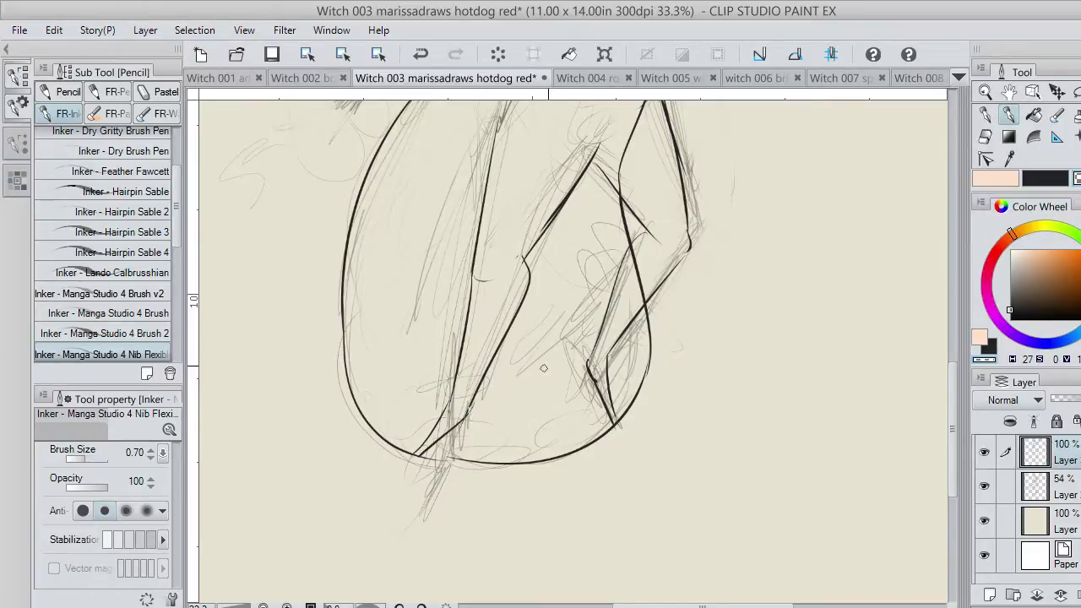
{"action": "left_click", "coordinate": [1045, 178]}
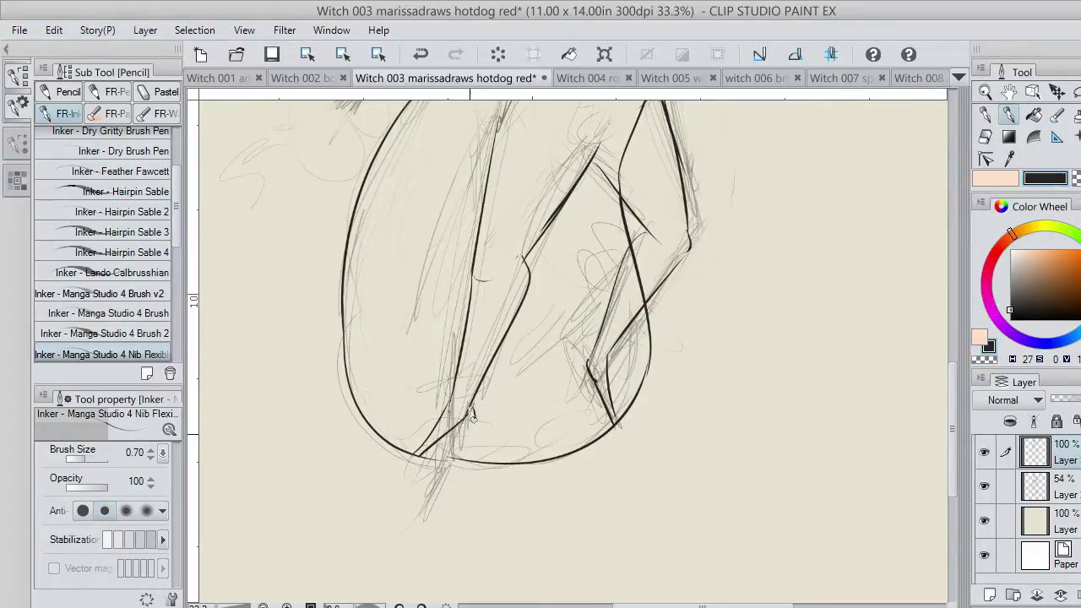
{"action": "key", "text": "ctrl+z"}
{"action": "mouse_move", "coordinate": [469, 406]}
{"action": "left_mouse_down"}
{"action": "mouse_move", "coordinate": [422, 488]}
{"action": "mouse_move", "coordinate": [434, 439]}
{"action": "left_mouse_up"}
{"action": "key", "text": "ctrl+z"}
{"action": "mouse_move", "coordinate": [422, 492]}
{"action": "left_mouse_down"}
{"action": "mouse_move", "coordinate": [412, 489]}
{"action": "mouse_move", "coordinate": [443, 437]}
{"action": "mouse_move", "coordinate": [418, 500]}
{"action": "mouse_move", "coordinate": [456, 393]}
{"action": "mouse_move", "coordinate": [457, 425]}
{"action": "left_mouse_up"}
{"action": "key", "text": "ctrl+z"}
{"action": "key", "text": "ctrl+z"}
{"action": "key", "text": "ctrl+z"}
{"action": "key", "text": "ctrl+z"}
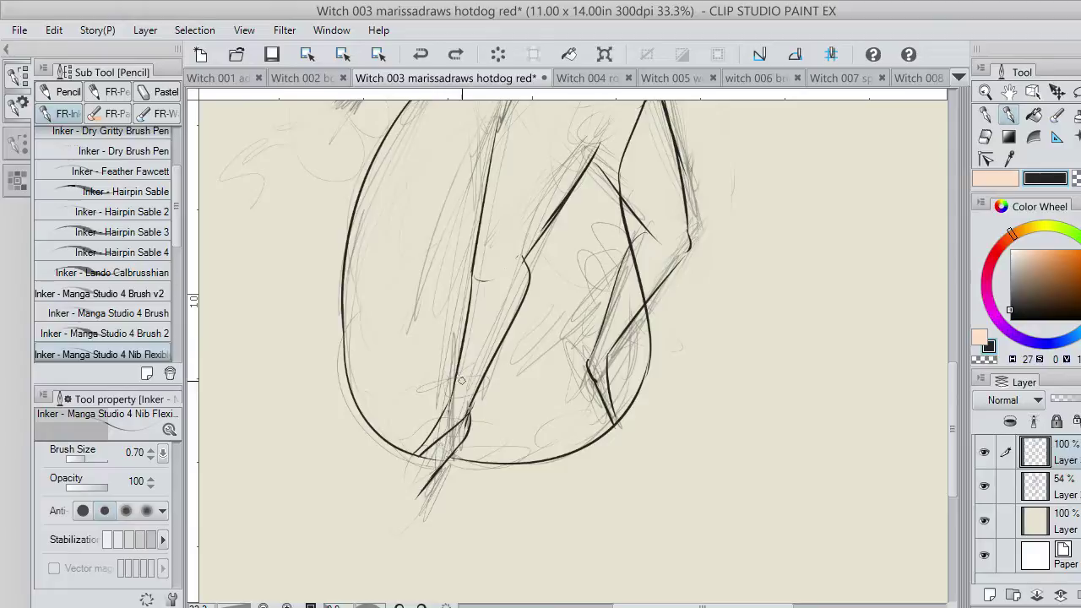
{"action": "key", "text": "ctrl+z"}
{"action": "key", "text": "ctrl+z"}
Erase the near foot's lines with transparent colour and clean up the doubled part of the back thigh line.
{"action": "left_click", "coordinate": [1076, 179]}
{"action": "left_click_drag", "start_coordinate": [430, 439], "coordinate": [416, 448]}
{"action": "key", "text": "ctrl+z"}
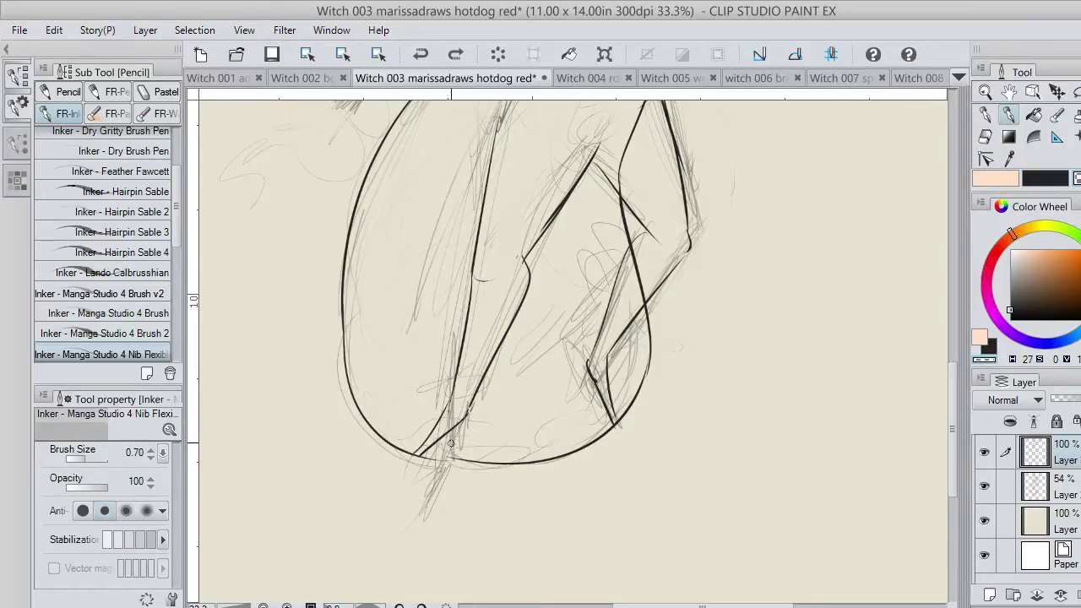
{"action": "key", "text": "ctrl+z"}
{"action": "mouse_move", "coordinate": [522, 251]}
{"action": "left_mouse_down"}
{"action": "mouse_move", "coordinate": [552, 215]}
{"action": "mouse_move", "coordinate": [536, 229]}
{"action": "mouse_move", "coordinate": [553, 210]}
{"action": "left_mouse_up"}
{"action": "mouse_move", "coordinate": [414, 448]}
{"action": "left_mouse_down"}
{"action": "mouse_move", "coordinate": [443, 405]}
{"action": "mouse_move", "coordinate": [452, 411]}
{"action": "mouse_move", "coordinate": [435, 439]}
{"action": "left_mouse_up"}
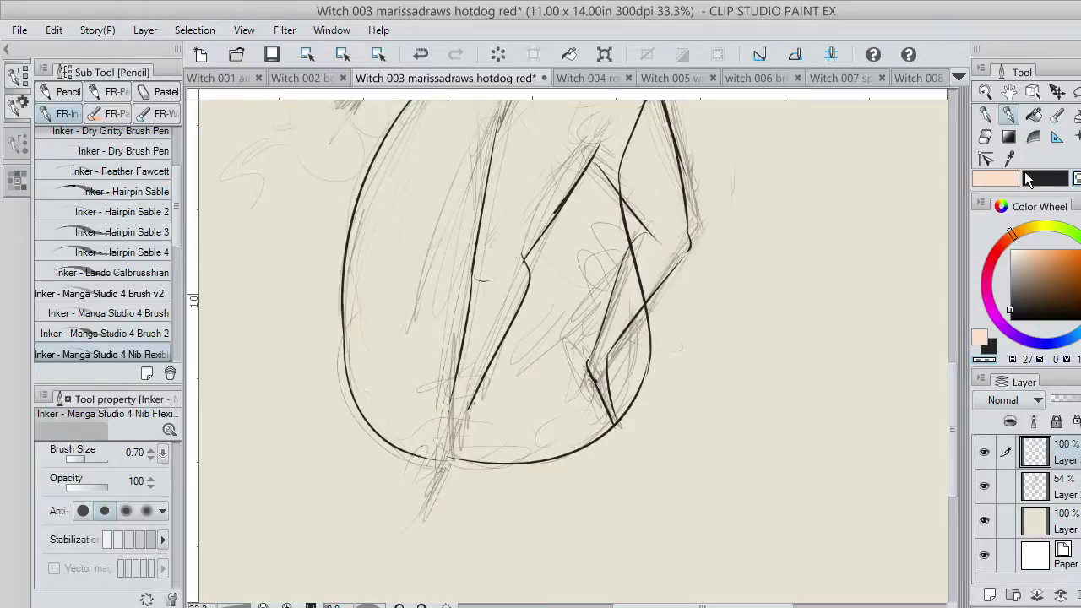
Ink a new narrow pointed foot in black on the near leg, extending slightly past the rounded underside.
{"action": "left_click", "coordinate": [1030, 179]}
{"action": "left_click_drag", "start_coordinate": [470, 410], "coordinate": [434, 479]}
{"action": "left_click_drag", "start_coordinate": [448, 405], "coordinate": [422, 479]}
{"action": "key", "text": "ctrl+z"}
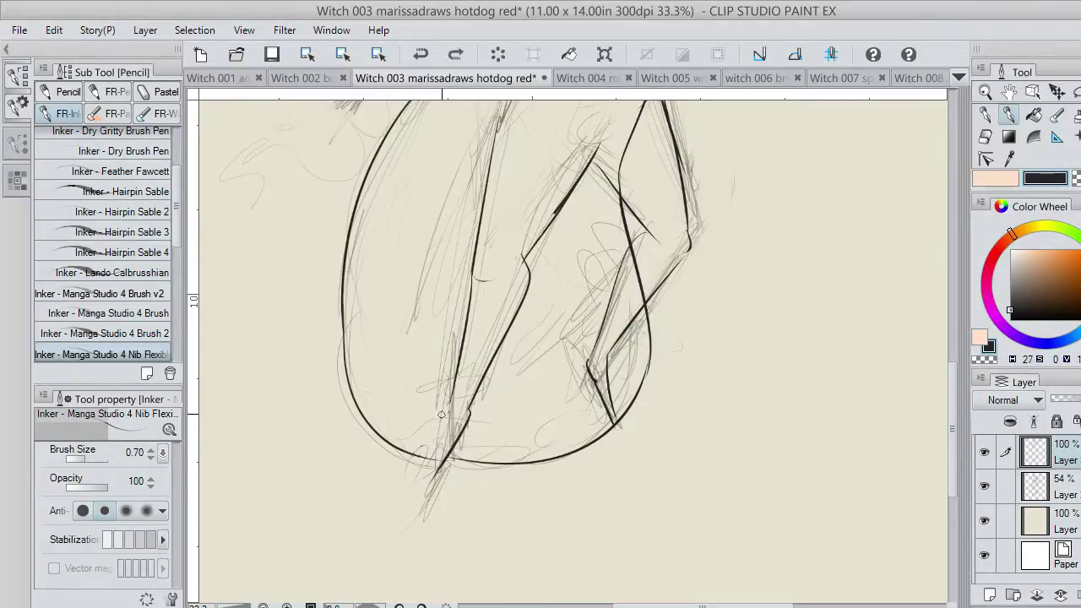
{"action": "mouse_move", "coordinate": [446, 404]}
{"action": "left_mouse_down"}
{"action": "mouse_move", "coordinate": [427, 480]}
{"action": "mouse_move", "coordinate": [452, 461]}
{"action": "left_mouse_up"}
Thicken the far foot's outline and clean its excess ink with transparent colour.
{"action": "left_click_drag", "start_coordinate": [586, 362], "coordinate": [616, 429]}
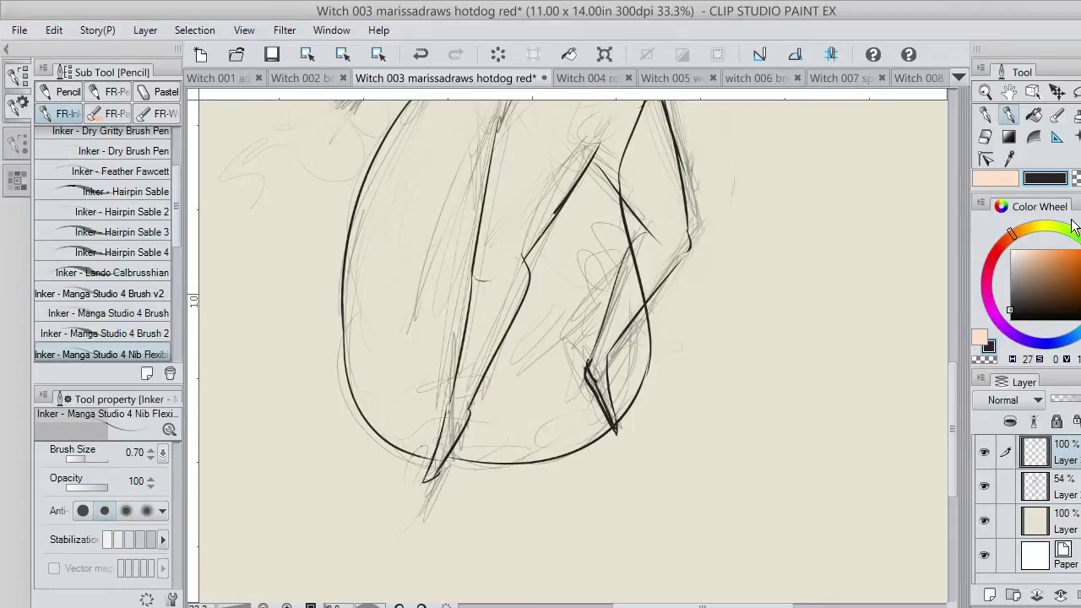
{"action": "left_click", "coordinate": [1077, 178]}
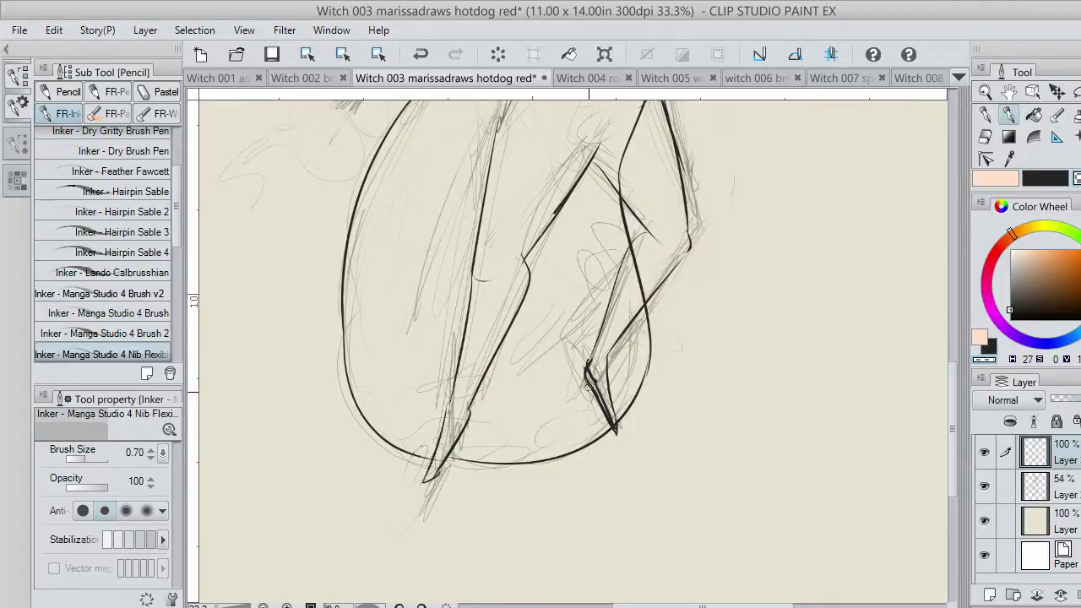
{"action": "key", "text": "ctrl+z"}
{"action": "left_click_drag", "start_coordinate": [589, 365], "coordinate": [614, 428]}
Erase the outer contour segment crossing the body between the far hip and the inner thigh.
{"action": "left_click_drag", "start_coordinate": [955, 398], "coordinate": [954, 297]}
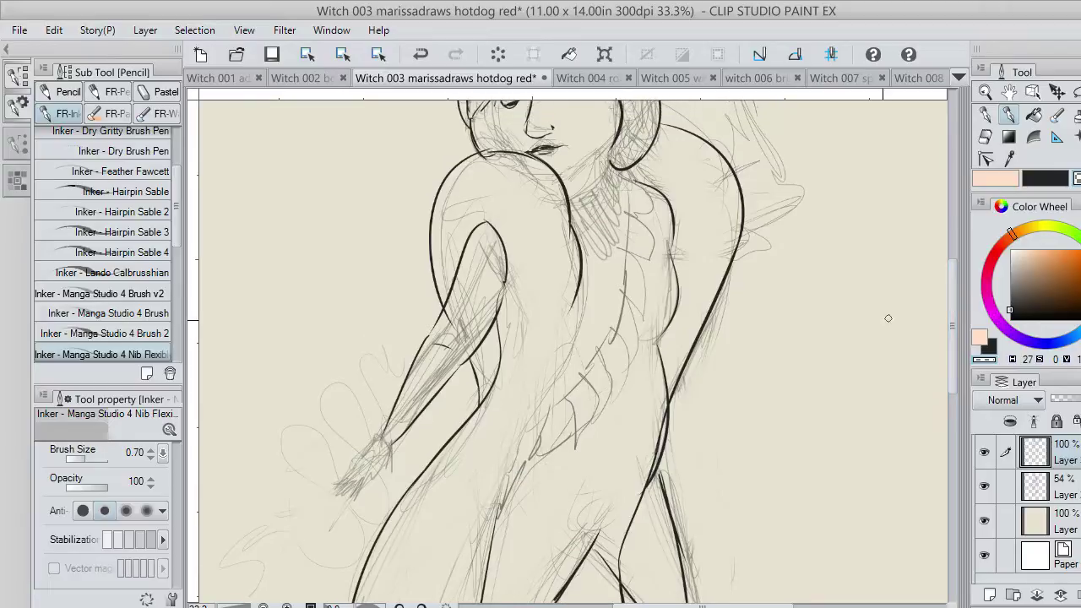
{"action": "left_click_drag", "start_coordinate": [644, 480], "coordinate": [661, 420]}
{"action": "key", "text": "ctrl+z"}
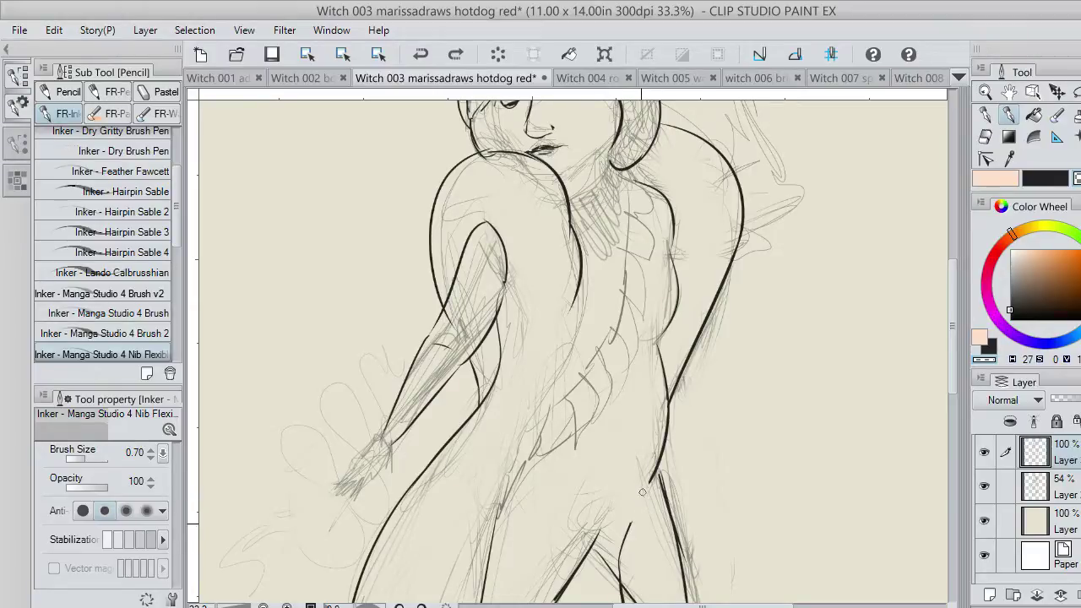
{"action": "mouse_move", "coordinate": [632, 521]}
{"action": "left_mouse_down"}
{"action": "mouse_move", "coordinate": [629, 552]}
{"action": "mouse_move", "coordinate": [612, 544]}
{"action": "mouse_move", "coordinate": [623, 580]}
{"action": "mouse_move", "coordinate": [629, 534]}
{"action": "left_mouse_up"}
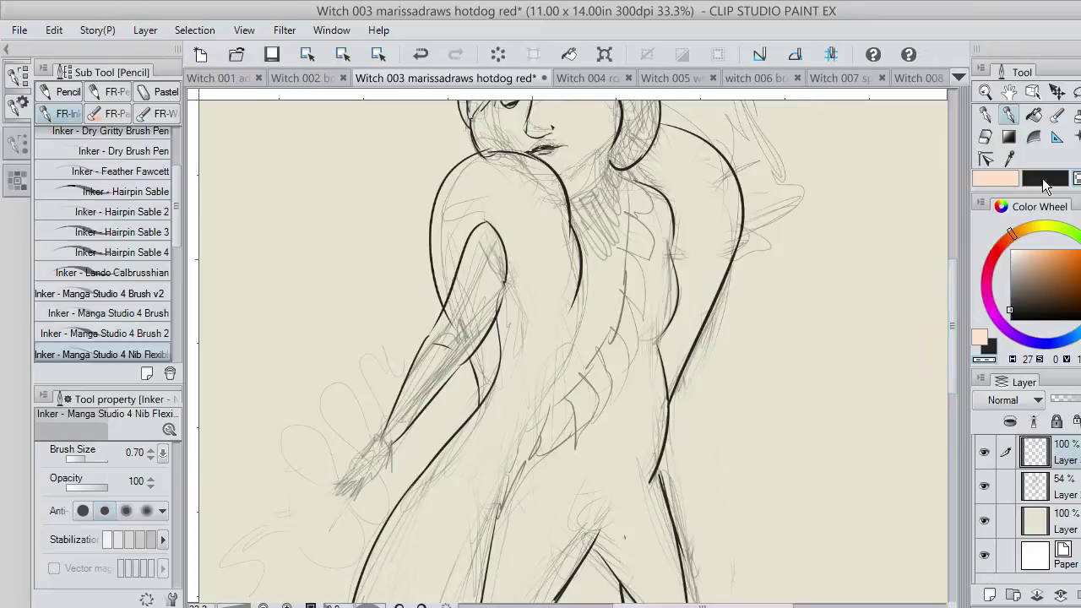
Ink the long inner contour from below the near shoulder down the torso, and the line joining it to the near thigh.
{"action": "left_click", "coordinate": [1044, 186]}
{"action": "left_click_drag", "start_coordinate": [582, 297], "coordinate": [516, 460]}
{"action": "key", "text": "ctrl+z"}
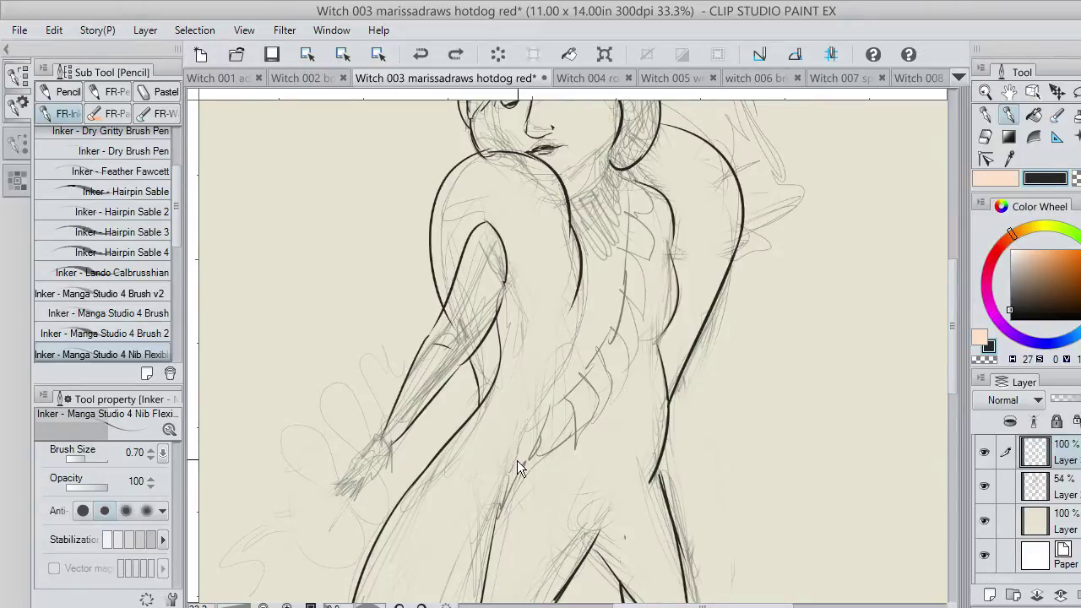
{"action": "mouse_move", "coordinate": [500, 507]}
{"action": "left_mouse_down"}
{"action": "mouse_move", "coordinate": [592, 250]}
{"action": "mouse_move", "coordinate": [498, 506]}
{"action": "left_mouse_up"}
{"action": "key", "text": "ctrl+z"}
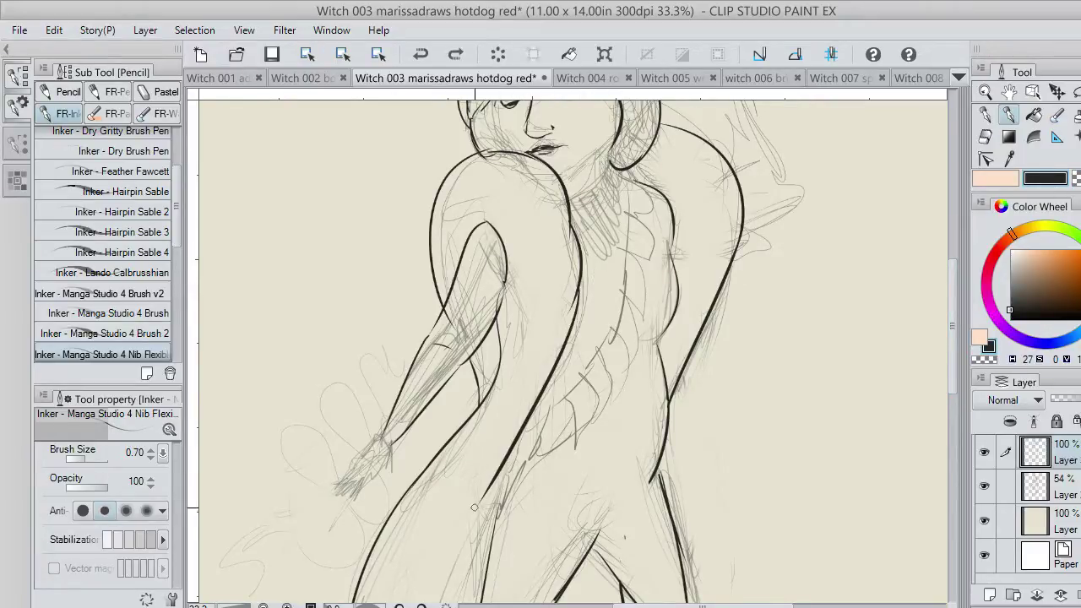
{"action": "key", "text": "ctrl+z"}
{"action": "left_click_drag", "start_coordinate": [580, 281], "coordinate": [488, 493]}
{"action": "key", "text": "ctrl+z"}
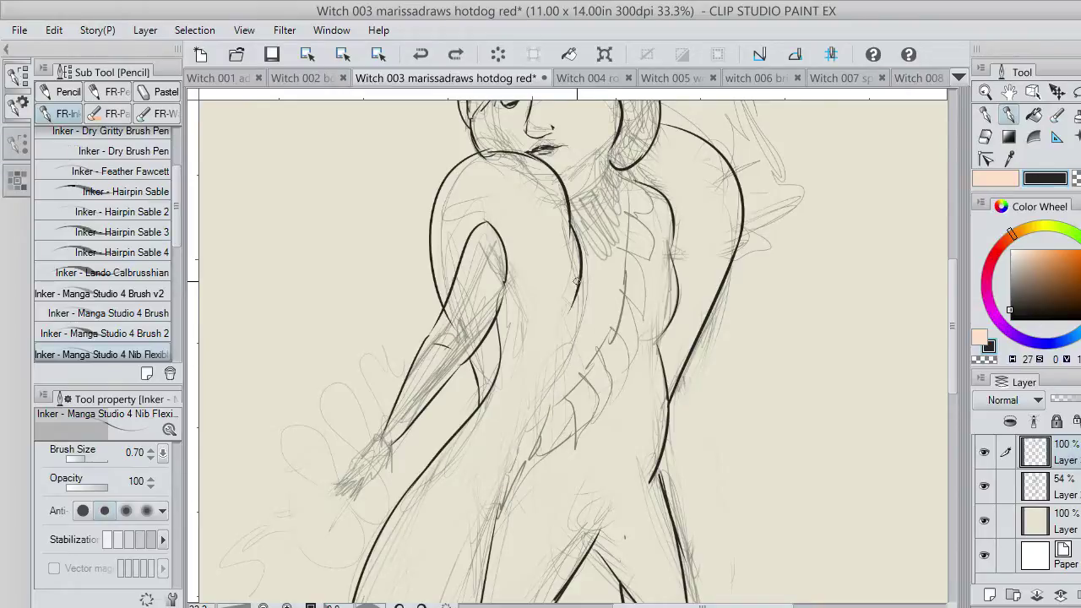
{"action": "mouse_move", "coordinate": [587, 258]}
{"action": "left_mouse_down"}
{"action": "mouse_move", "coordinate": [500, 447]}
{"action": "mouse_move", "coordinate": [511, 466]}
{"action": "mouse_move", "coordinate": [486, 533]}
{"action": "left_mouse_up"}
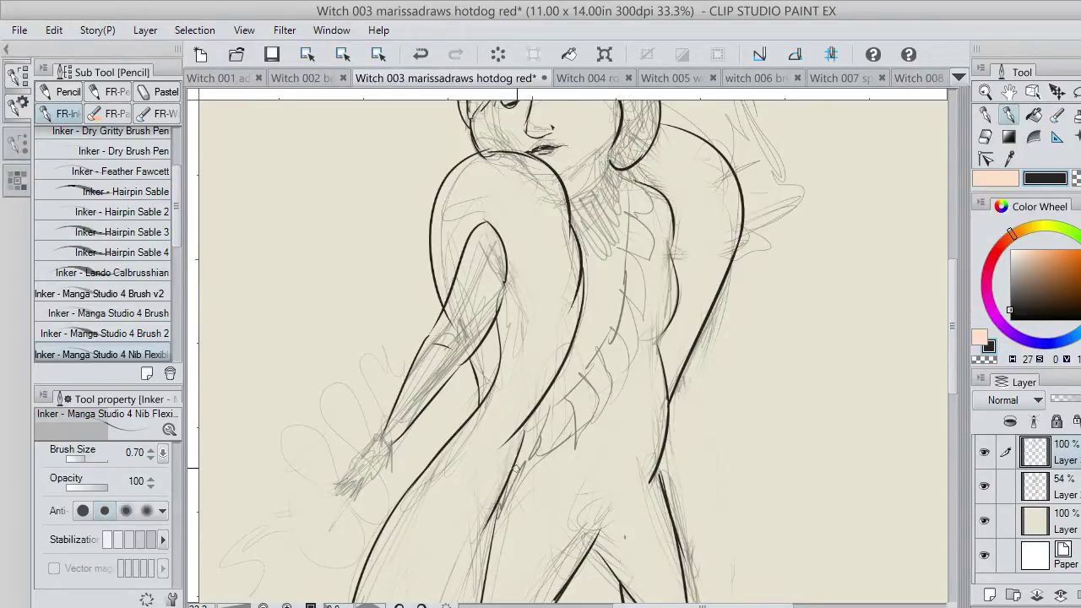
Ink a long curved line from the top of the near thigh down inside the rounded outer contour.
{"action": "scroll", "coordinate": [954, 362], "scroll_direction": "down", "scroll_amount": 5}
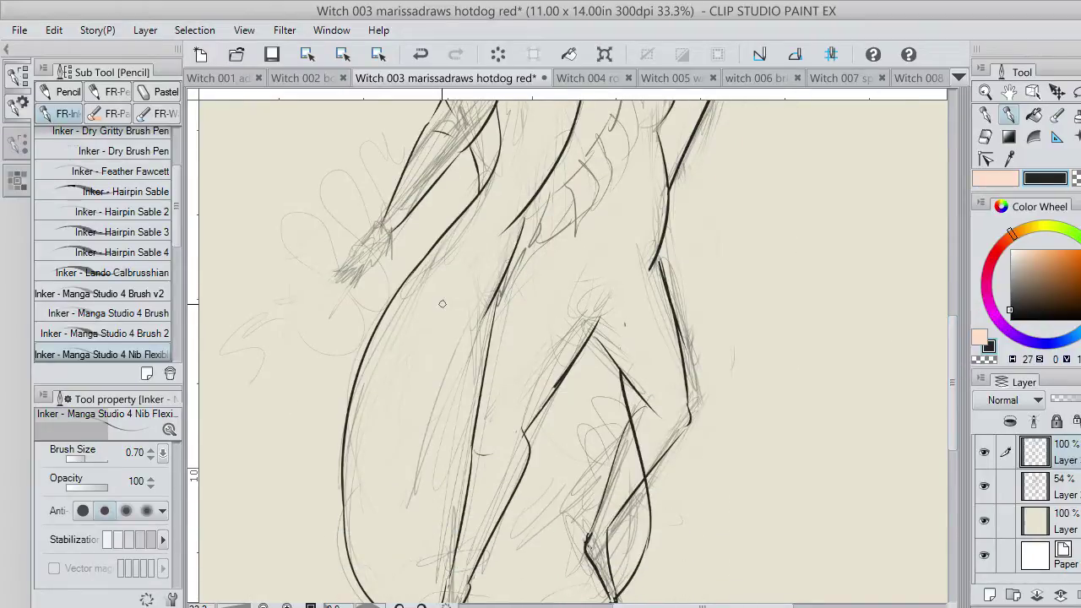
{"action": "left_click_drag", "start_coordinate": [474, 314], "coordinate": [393, 517]}
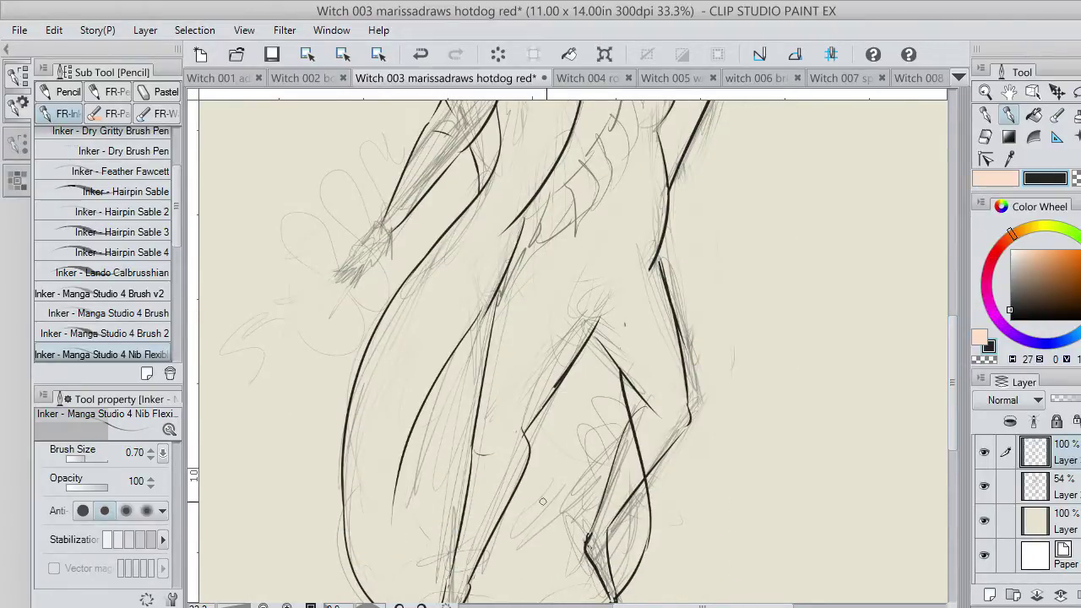
{"action": "left_click_drag", "start_coordinate": [516, 573], "coordinate": [571, 556]}
{"action": "mouse_move", "coordinate": [600, 483]}
{"action": "left_mouse_down"}
{"action": "mouse_move", "coordinate": [581, 406]}
{"action": "mouse_move", "coordinate": [595, 462]}
{"action": "left_mouse_up"}
{"action": "key", "text": "ctrl+z"}
{"action": "left_click_drag", "start_coordinate": [952, 404], "coordinate": [954, 324]}
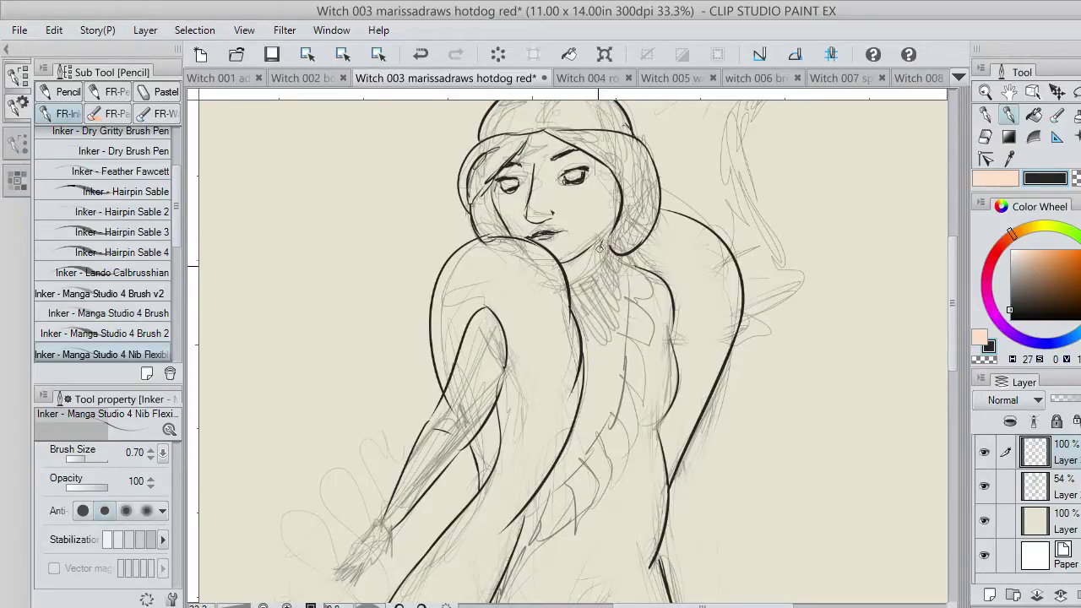
Ink the neck edge beneath the chin and fill the neck below it with long, near-vertical ribbing strokes.
{"action": "key", "text": "ctrl+z"}
{"action": "mouse_move", "coordinate": [622, 198]}
{"action": "left_mouse_down"}
{"action": "mouse_move", "coordinate": [605, 261]}
{"action": "mouse_move", "coordinate": [572, 291]}
{"action": "left_mouse_up"}
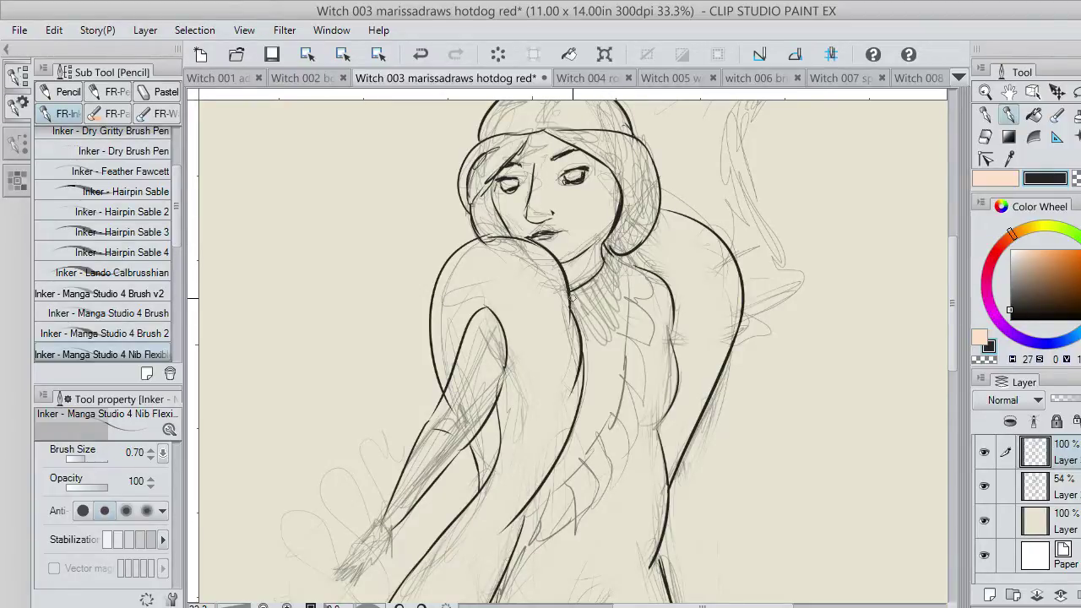
{"action": "key", "text": "ctrl+z"}
{"action": "left_click_drag", "start_coordinate": [570, 298], "coordinate": [588, 334]}
{"action": "key", "text": "ctrl+z"}
{"action": "mouse_move", "coordinate": [572, 296]}
{"action": "left_mouse_down"}
{"action": "mouse_move", "coordinate": [588, 334]}
{"action": "mouse_move", "coordinate": [606, 337]}
{"action": "left_mouse_up"}
{"action": "mouse_move", "coordinate": [601, 281]}
{"action": "left_mouse_down"}
{"action": "mouse_move", "coordinate": [618, 330]}
{"action": "mouse_move", "coordinate": [608, 266]}
{"action": "left_mouse_up"}
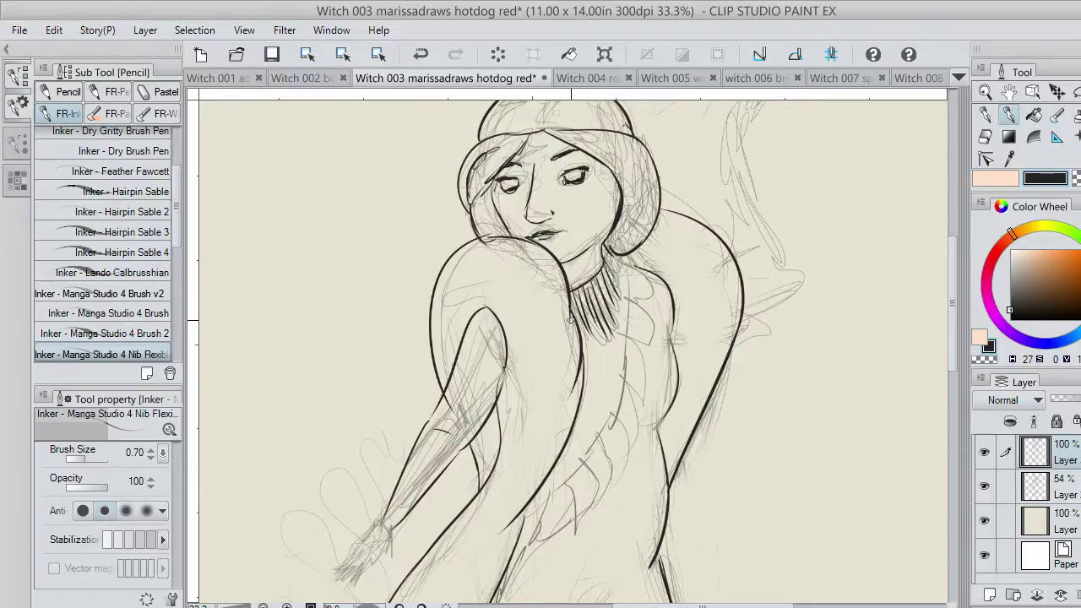
{"action": "left_click_drag", "start_coordinate": [570, 302], "coordinate": [601, 361]}
{"action": "left_click_drag", "start_coordinate": [589, 323], "coordinate": [608, 348]}
{"action": "mouse_move", "coordinate": [598, 302]}
{"action": "left_mouse_down"}
{"action": "mouse_move", "coordinate": [613, 341]}
{"action": "mouse_move", "coordinate": [630, 336]}
{"action": "mouse_move", "coordinate": [617, 276]}
{"action": "left_mouse_up"}
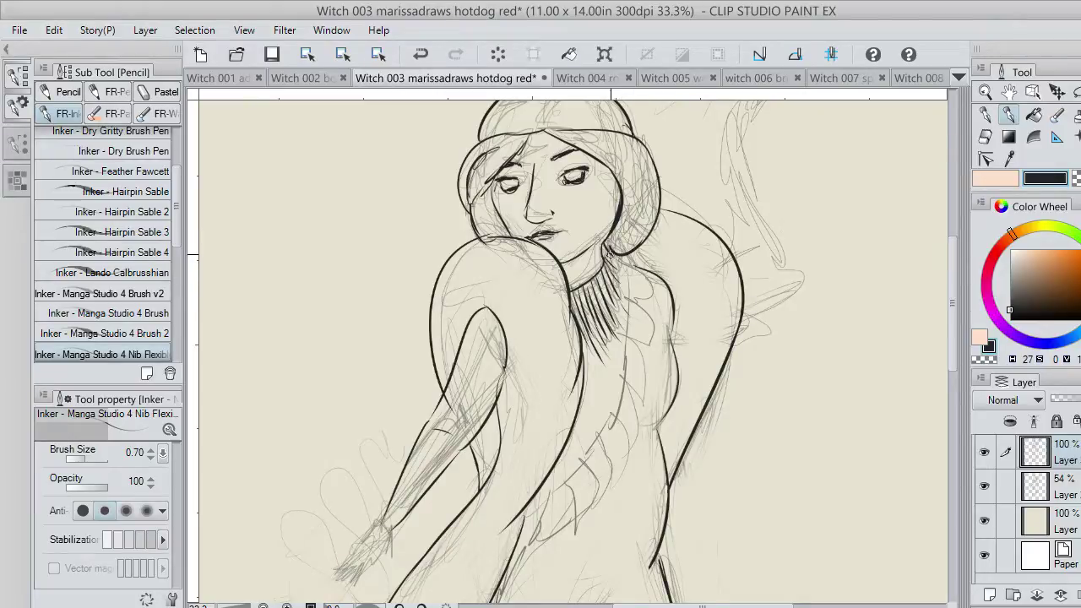
Ink the inner and outer edges of the long curved band running from the neck across the torso to the hip.
{"action": "left_click_drag", "start_coordinate": [628, 259], "coordinate": [598, 366]}
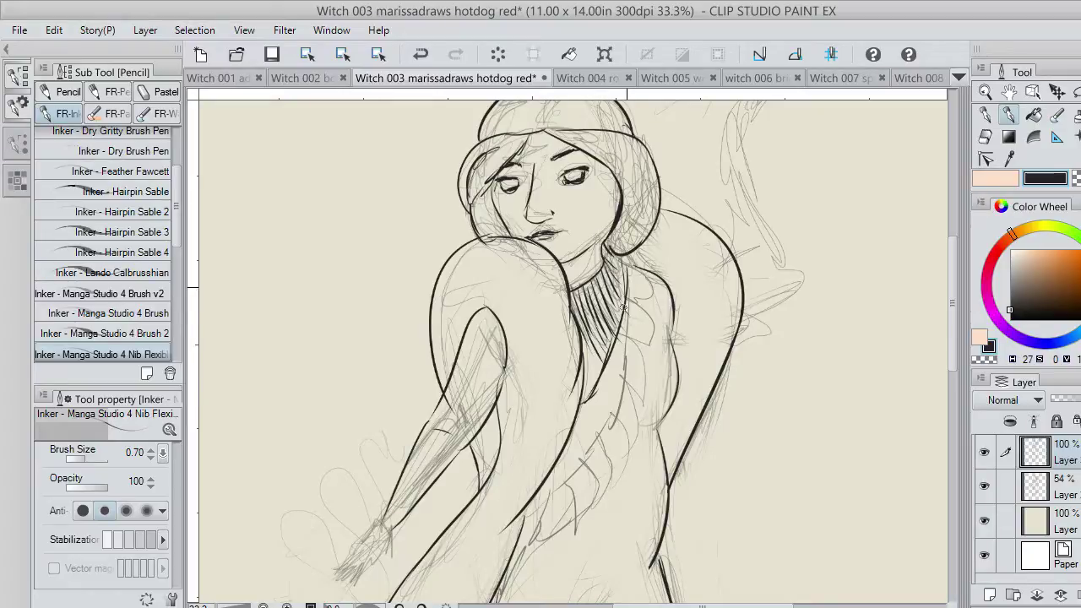
{"action": "key", "text": "ctrl+z"}
{"action": "left_click_drag", "start_coordinate": [949, 330], "coordinate": [947, 376]}
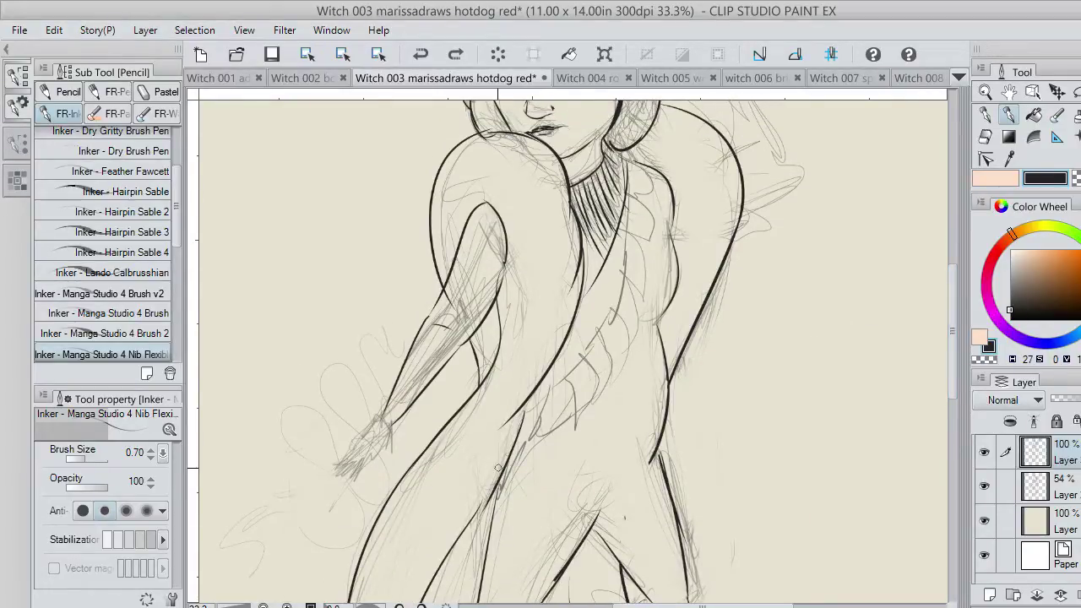
{"action": "mouse_move", "coordinate": [504, 479]}
{"action": "left_mouse_down"}
{"action": "mouse_move", "coordinate": [589, 397]}
{"action": "mouse_move", "coordinate": [667, 268]}
{"action": "mouse_move", "coordinate": [650, 342]}
{"action": "mouse_move", "coordinate": [633, 349]}
{"action": "mouse_move", "coordinate": [650, 268]}
{"action": "mouse_move", "coordinate": [640, 200]}
{"action": "mouse_move", "coordinate": [640, 345]}
{"action": "left_mouse_up"}
{"action": "key", "text": "ctrl+z"}
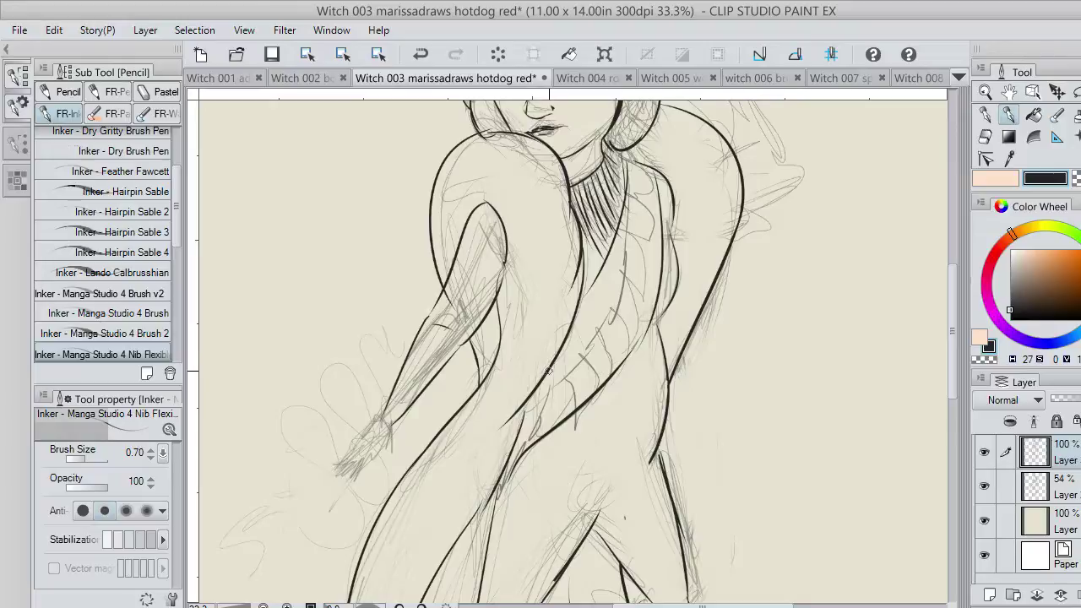
Ink a row of blocky segments along the band's inner edge, from mid-torso up to the neck.
{"action": "mouse_move", "coordinate": [549, 368]}
{"action": "left_mouse_down"}
{"action": "mouse_move", "coordinate": [583, 313]}
{"action": "mouse_move", "coordinate": [588, 328]}
{"action": "mouse_move", "coordinate": [586, 302]}
{"action": "mouse_move", "coordinate": [579, 308]}
{"action": "mouse_move", "coordinate": [593, 290]}
{"action": "mouse_move", "coordinate": [598, 302]}
{"action": "mouse_move", "coordinate": [590, 288]}
{"action": "mouse_move", "coordinate": [581, 300]}
{"action": "mouse_move", "coordinate": [610, 293]}
{"action": "left_mouse_up"}
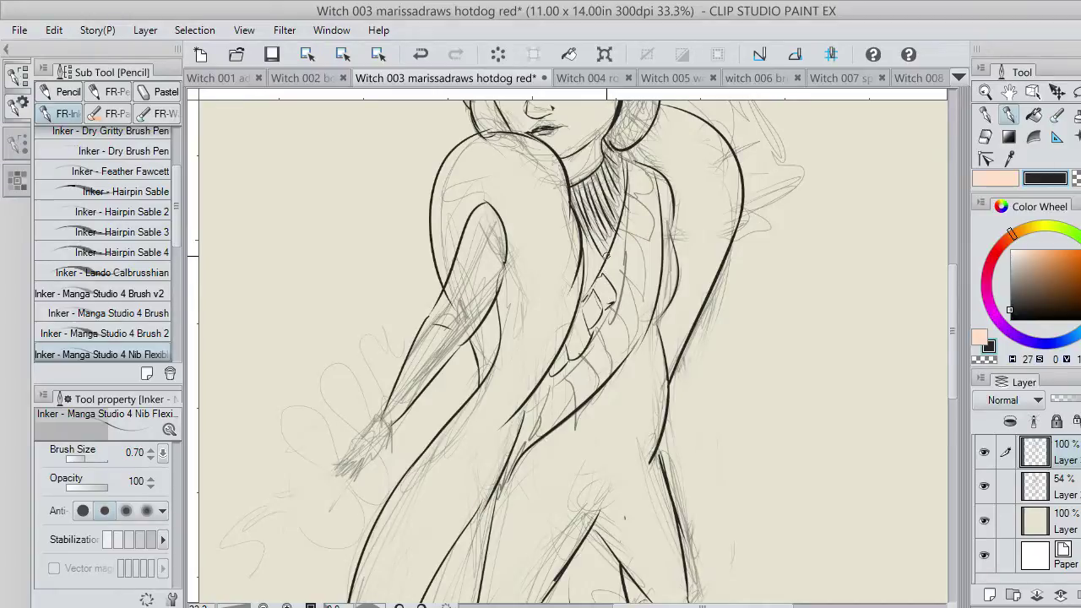
{"action": "mouse_move", "coordinate": [606, 255]}
{"action": "left_mouse_down"}
{"action": "mouse_move", "coordinate": [626, 276]}
{"action": "mouse_move", "coordinate": [613, 295]}
{"action": "left_mouse_up"}
{"action": "mouse_move", "coordinate": [623, 240]}
{"action": "left_mouse_down"}
{"action": "mouse_move", "coordinate": [639, 267]}
{"action": "mouse_move", "coordinate": [632, 280]}
{"action": "left_mouse_up"}
{"action": "key", "text": "ctrl+z"}
{"action": "left_click_drag", "start_coordinate": [618, 235], "coordinate": [642, 278]}
{"action": "key", "text": "ctrl+z"}
{"action": "left_click_drag", "start_coordinate": [616, 238], "coordinate": [628, 278]}
{"action": "mouse_move", "coordinate": [622, 221]}
{"action": "left_mouse_down"}
{"action": "mouse_move", "coordinate": [640, 247]}
{"action": "mouse_move", "coordinate": [642, 218]}
{"action": "mouse_move", "coordinate": [624, 200]}
{"action": "mouse_move", "coordinate": [650, 206]}
{"action": "mouse_move", "coordinate": [649, 193]}
{"action": "mouse_move", "coordinate": [623, 158]}
{"action": "mouse_move", "coordinate": [644, 162]}
{"action": "left_mouse_up"}
{"action": "key", "text": "ctrl+z"}
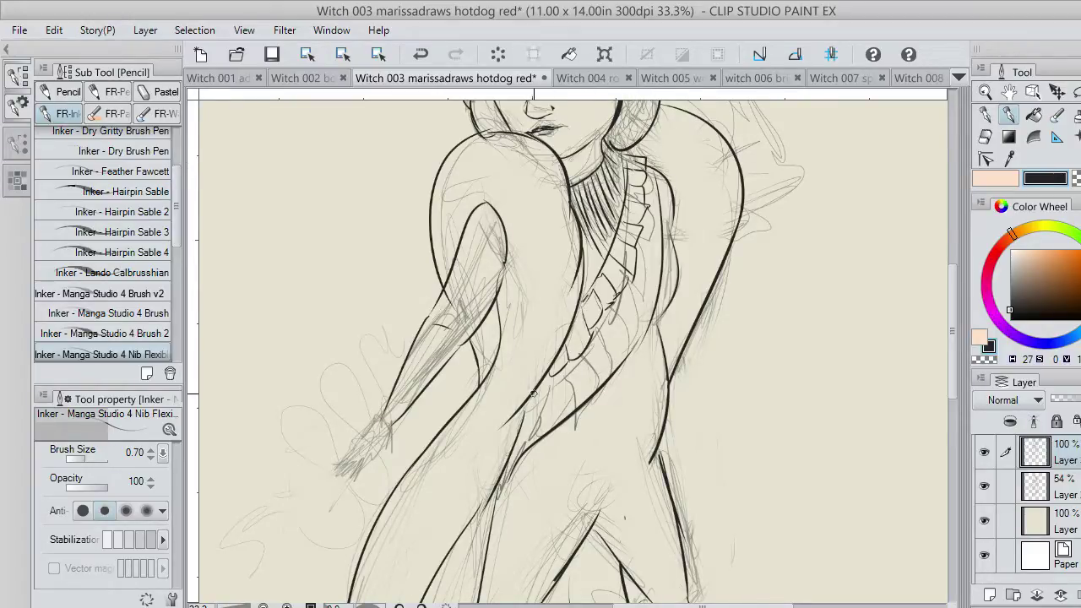
Continue the row of small segments along the band's inner edge down towards the hip.
{"action": "left_click_drag", "start_coordinate": [533, 393], "coordinate": [554, 379]}
{"action": "key", "text": "ctrl+z"}
{"action": "key", "text": "ctrl+z"}
{"action": "key", "text": "ctrl+z"}
{"action": "key", "text": "ctrl+z"}
{"action": "key", "text": "ctrl+z"}
Ink small rounded pebble shapes along the outer half of the band, from the neck down to mid-torso.
{"action": "left_click_drag", "start_coordinate": [652, 195], "coordinate": [655, 209]}
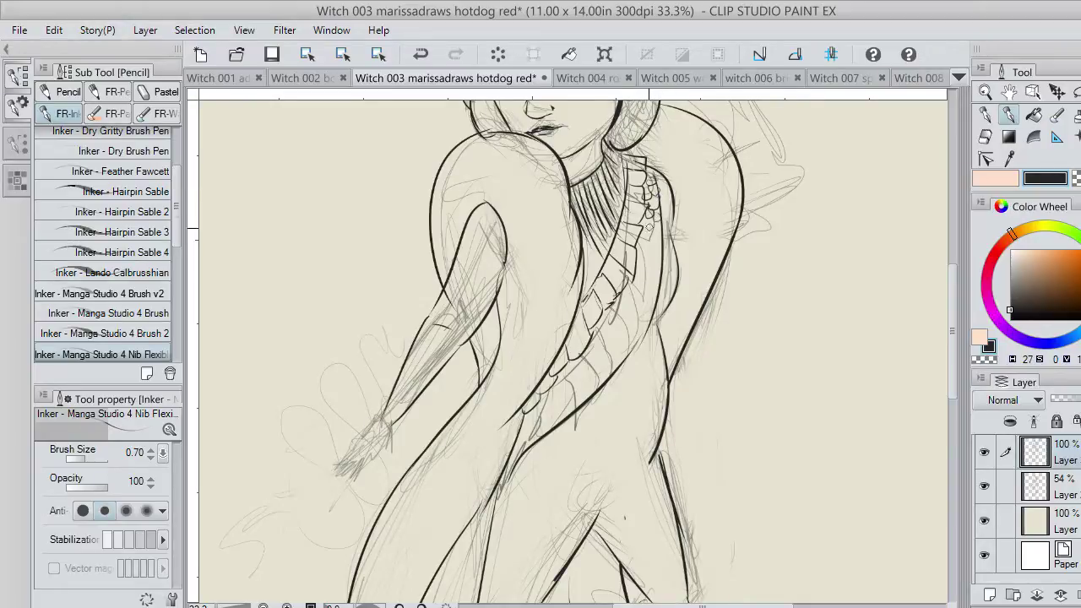
{"action": "left_click_drag", "start_coordinate": [651, 251], "coordinate": [645, 221]}
{"action": "mouse_move", "coordinate": [639, 304]}
{"action": "left_mouse_down"}
{"action": "mouse_move", "coordinate": [620, 306]}
{"action": "mouse_move", "coordinate": [648, 274]}
{"action": "left_mouse_up"}
{"action": "mouse_move", "coordinate": [596, 361]}
{"action": "left_mouse_down"}
{"action": "mouse_move", "coordinate": [590, 373]}
{"action": "mouse_move", "coordinate": [634, 337]}
{"action": "mouse_move", "coordinate": [624, 323]}
{"action": "mouse_move", "coordinate": [593, 335]}
{"action": "left_mouse_up"}
{"action": "key", "text": "ctrl+z"}
{"action": "key", "text": "ctrl+z"}
{"action": "key", "text": "ctrl+z"}
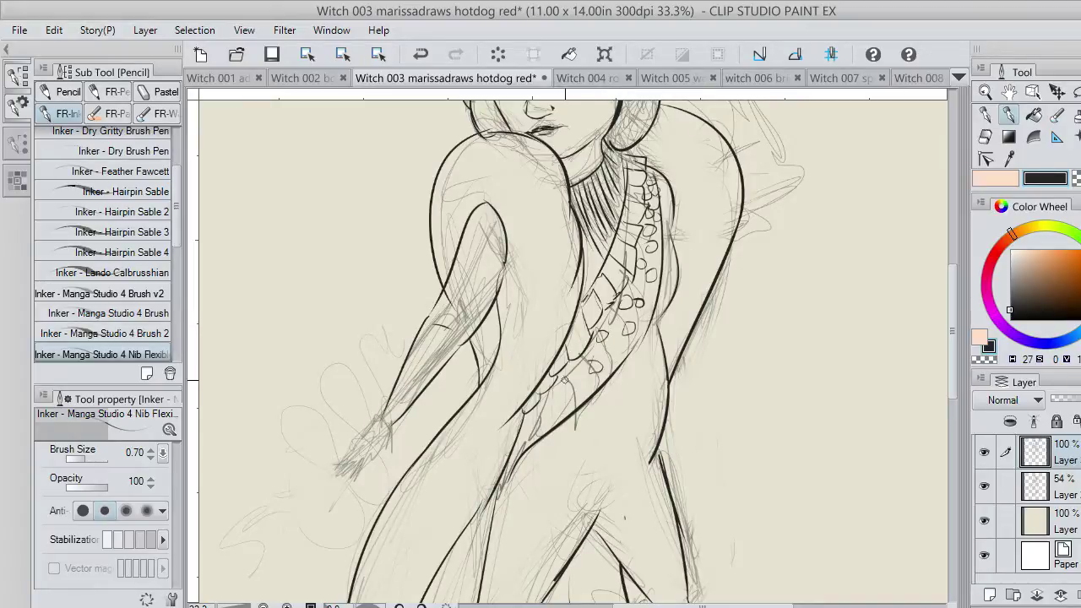
Ink pebble shapes in the lower part of the band down to its narrow tip at the hip.
{"action": "mouse_move", "coordinate": [565, 382]}
{"action": "left_mouse_down"}
{"action": "mouse_move", "coordinate": [568, 371]}
{"action": "mouse_move", "coordinate": [560, 378]}
{"action": "left_mouse_up"}
{"action": "mouse_move", "coordinate": [536, 415]}
{"action": "left_mouse_down"}
{"action": "mouse_move", "coordinate": [547, 427]}
{"action": "mouse_move", "coordinate": [551, 412]}
{"action": "mouse_move", "coordinate": [582, 405]}
{"action": "left_mouse_up"}
{"action": "left_click_drag", "start_coordinate": [522, 425], "coordinate": [527, 413]}
{"action": "left_click_drag", "start_coordinate": [509, 450], "coordinate": [502, 479]}
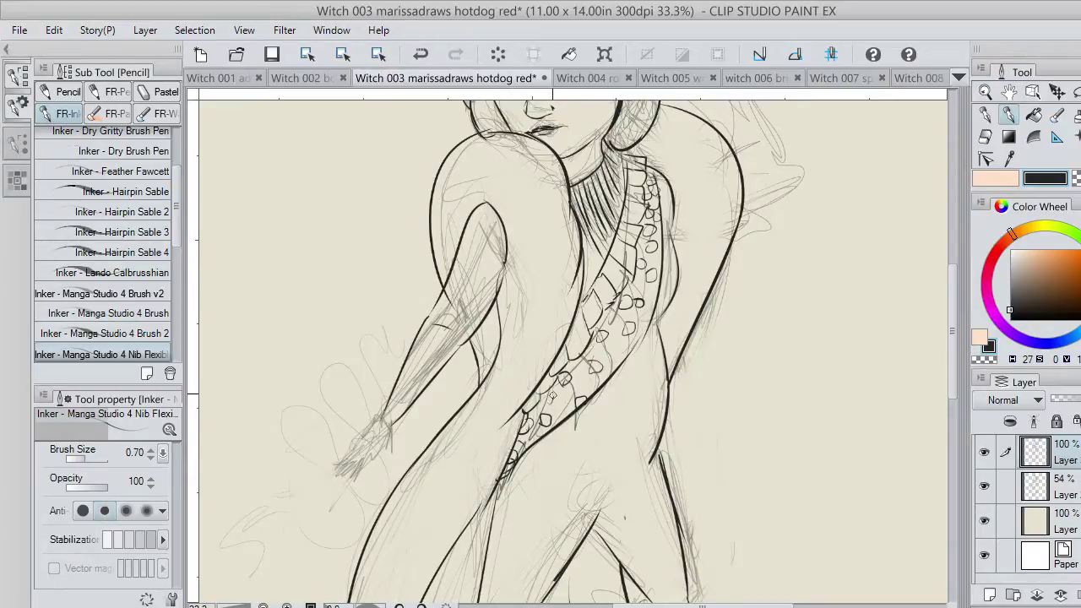
Fill the remaining gaps in the band with small pebble shapes, including its upper end beside the neck.
{"action": "mouse_move", "coordinate": [552, 395]}
{"action": "left_mouse_down"}
{"action": "mouse_move", "coordinate": [542, 404]}
{"action": "mouse_move", "coordinate": [549, 395]}
{"action": "left_mouse_up"}
{"action": "left_click_drag", "start_coordinate": [635, 313], "coordinate": [642, 322]}
{"action": "mouse_move", "coordinate": [646, 281]}
{"action": "left_mouse_down"}
{"action": "mouse_move", "coordinate": [657, 305]}
{"action": "mouse_move", "coordinate": [648, 316]}
{"action": "left_mouse_up"}
{"action": "mouse_move", "coordinate": [638, 325]}
{"action": "left_mouse_down"}
{"action": "mouse_move", "coordinate": [627, 360]}
{"action": "mouse_move", "coordinate": [649, 324]}
{"action": "left_mouse_up"}
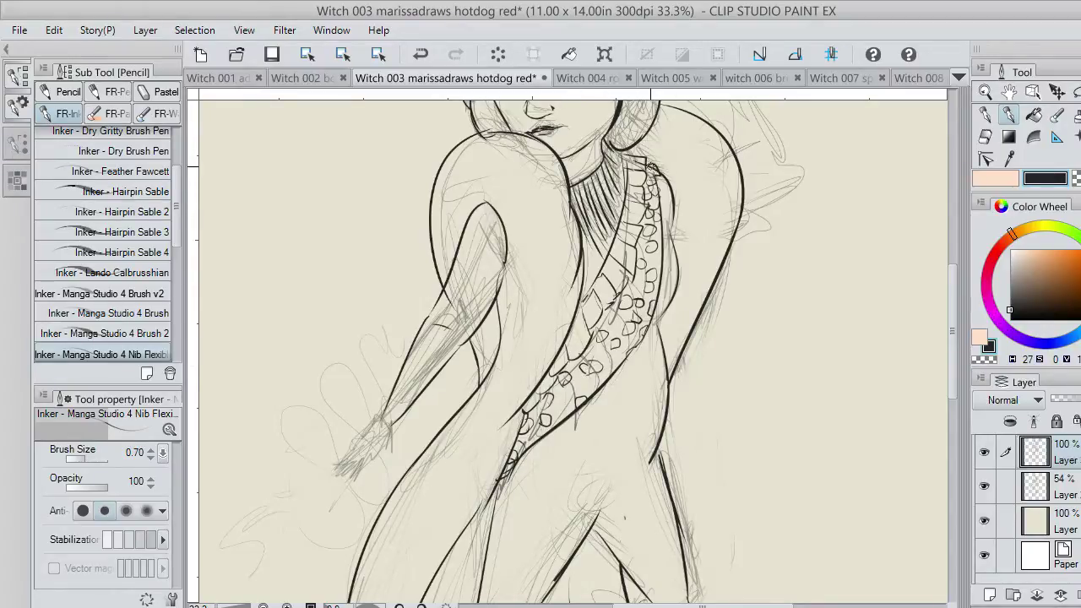
{"action": "key", "text": "ctrl+z"}
{"action": "left_click_drag", "start_coordinate": [650, 171], "coordinate": [653, 161]}
Ink the lowered hand's outline and fingers at the end of the near forearm.
{"action": "mouse_move", "coordinate": [952, 327]}
{"action": "left_mouse_down"}
{"action": "mouse_move", "coordinate": [948, 292]}
{"action": "mouse_move", "coordinate": [942, 334]}
{"action": "left_mouse_up"}
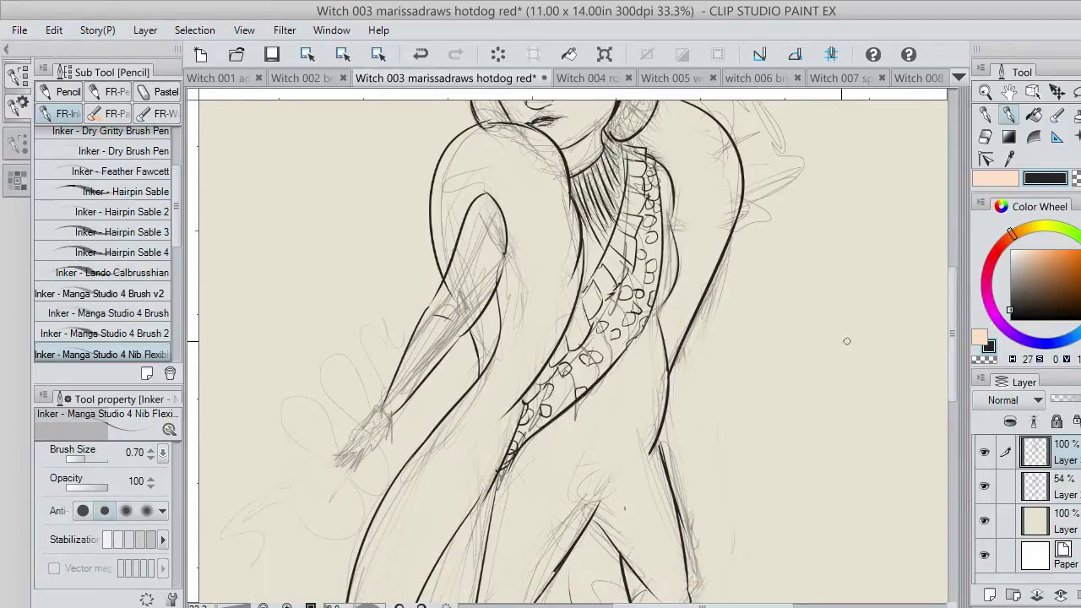
{"action": "mouse_move", "coordinate": [382, 404]}
{"action": "left_mouse_down"}
{"action": "mouse_move", "coordinate": [335, 469]}
{"action": "mouse_move", "coordinate": [365, 450]}
{"action": "left_mouse_up"}
{"action": "key", "text": "ctrl+z"}
{"action": "key", "text": "ctrl+z"}
{"action": "key", "text": "ctrl+z"}
{"action": "mouse_move", "coordinate": [331, 465]}
{"action": "left_mouse_down"}
{"action": "mouse_move", "coordinate": [363, 470]}
{"action": "mouse_move", "coordinate": [332, 477]}
{"action": "mouse_move", "coordinate": [347, 451]}
{"action": "mouse_move", "coordinate": [337, 478]}
{"action": "mouse_move", "coordinate": [360, 451]}
{"action": "mouse_move", "coordinate": [356, 479]}
{"action": "mouse_move", "coordinate": [371, 454]}
{"action": "mouse_move", "coordinate": [351, 456]}
{"action": "mouse_move", "coordinate": [380, 442]}
{"action": "mouse_move", "coordinate": [381, 455]}
{"action": "mouse_move", "coordinate": [393, 415]}
{"action": "left_mouse_up"}
{"action": "key", "text": "ctrl+z"}
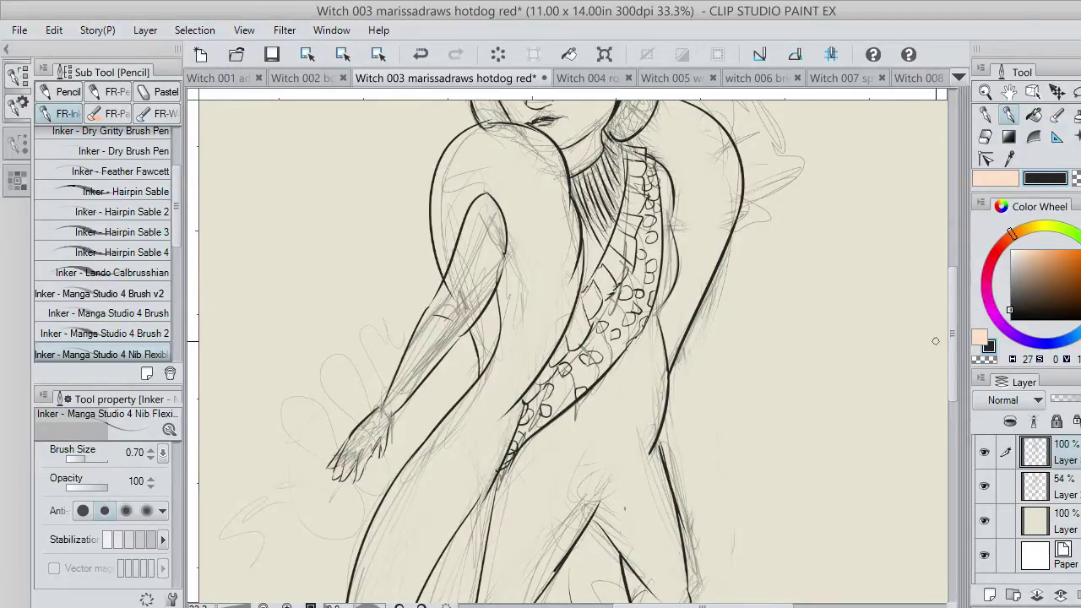
Ink the raised forearm's elbow crease, lower elbow edge and both long side contours.
{"action": "left_click_drag", "start_coordinate": [954, 332], "coordinate": [948, 272]}
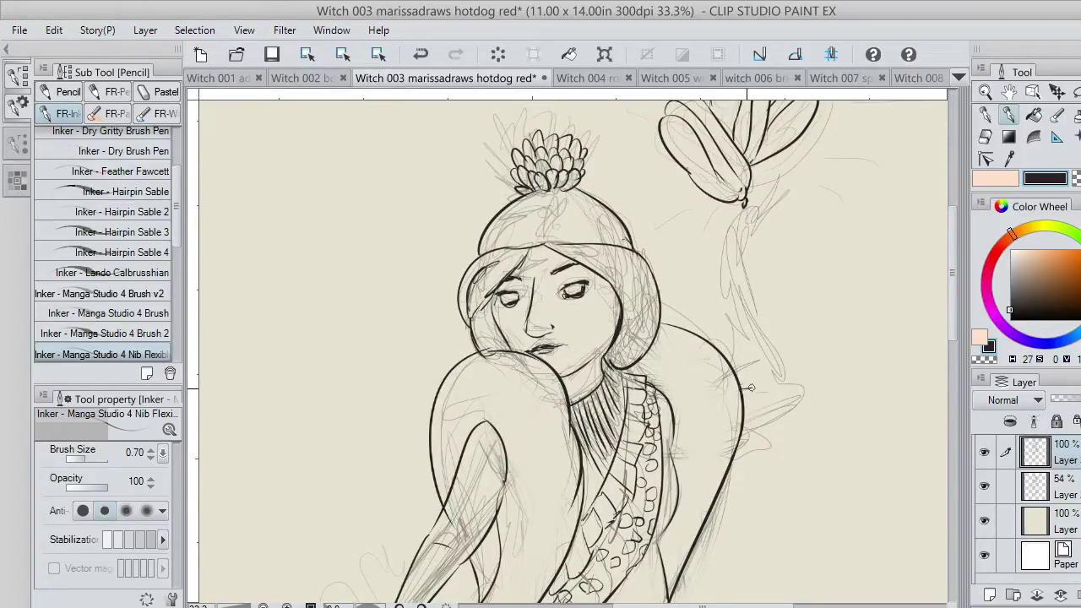
{"action": "left_click_drag", "start_coordinate": [743, 387], "coordinate": [756, 385]}
{"action": "mouse_move", "coordinate": [733, 451]}
{"action": "left_mouse_down"}
{"action": "mouse_move", "coordinate": [776, 430]}
{"action": "mouse_move", "coordinate": [739, 446]}
{"action": "mouse_move", "coordinate": [721, 416]}
{"action": "mouse_move", "coordinate": [714, 426]}
{"action": "mouse_move", "coordinate": [743, 445]}
{"action": "mouse_move", "coordinate": [785, 416]}
{"action": "mouse_move", "coordinate": [773, 368]}
{"action": "mouse_move", "coordinate": [778, 429]}
{"action": "left_mouse_up"}
{"action": "key", "text": "ctrl+z"}
{"action": "left_click_drag", "start_coordinate": [736, 384], "coordinate": [745, 291]}
{"action": "left_click_drag", "start_coordinate": [774, 435], "coordinate": [786, 291]}
{"action": "key", "text": "ctrl+z"}
{"action": "left_click_drag", "start_coordinate": [775, 434], "coordinate": [779, 270]}
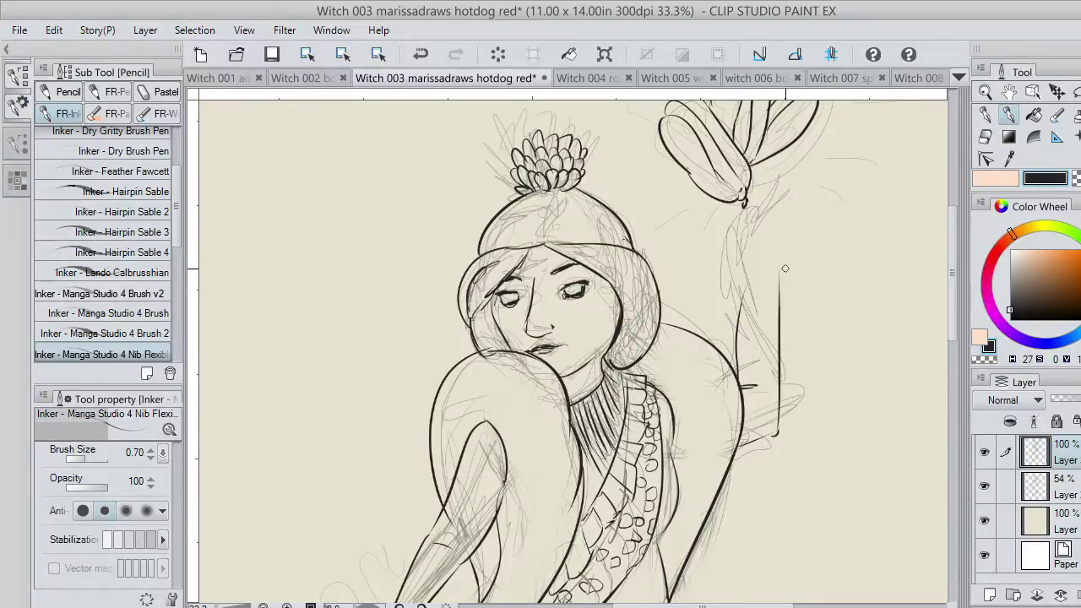
{"action": "key", "text": "ctrl+z"}
{"action": "mouse_move", "coordinate": [775, 429]}
{"action": "left_mouse_down"}
{"action": "mouse_move", "coordinate": [771, 279]}
{"action": "mouse_move", "coordinate": [777, 432]}
{"action": "left_mouse_up"}
{"action": "key", "text": "ctrl+z"}
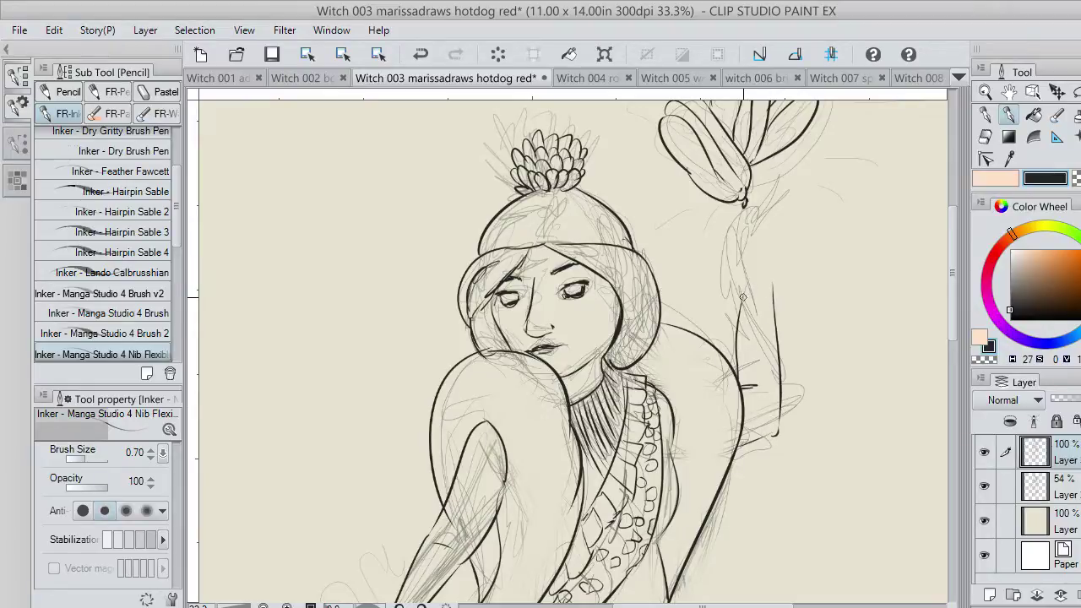
Extend the raised forearm's inner contour up to the wrist below the hot dogs.
{"action": "left_click_drag", "start_coordinate": [743, 298], "coordinate": [755, 263]}
{"action": "key", "text": "ctrl+z"}
{"action": "mouse_move", "coordinate": [740, 306]}
{"action": "left_mouse_down"}
{"action": "mouse_move", "coordinate": [747, 263]}
{"action": "mouse_move", "coordinate": [722, 244]}
{"action": "left_mouse_up"}
{"action": "key", "text": "ctrl+z"}
{"action": "key", "text": "ctrl+z"}
{"action": "key", "text": "ctrl+z"}
{"action": "mouse_move", "coordinate": [718, 245]}
{"action": "left_mouse_down"}
{"action": "mouse_move", "coordinate": [736, 237]}
{"action": "mouse_move", "coordinate": [717, 243]}
{"action": "left_mouse_up"}
{"action": "key", "text": "ctrl+z"}
{"action": "key", "text": "ctrl+z"}
Ink the lower palm edge and the fingertips of the raised hand.
{"action": "mouse_move", "coordinate": [778, 268]}
{"action": "left_mouse_down"}
{"action": "mouse_move", "coordinate": [774, 289]}
{"action": "mouse_move", "coordinate": [773, 267]}
{"action": "mouse_move", "coordinate": [802, 251]}
{"action": "mouse_move", "coordinate": [811, 219]}
{"action": "left_mouse_up"}
{"action": "key", "text": "ctrl+z"}
{"action": "key", "text": "ctrl+z"}
{"action": "mouse_move", "coordinate": [811, 242]}
{"action": "left_mouse_down"}
{"action": "mouse_move", "coordinate": [825, 236]}
{"action": "mouse_move", "coordinate": [804, 253]}
{"action": "left_mouse_up"}
{"action": "left_click_drag", "start_coordinate": [740, 229], "coordinate": [747, 244]}
{"action": "key", "text": "ctrl+z"}
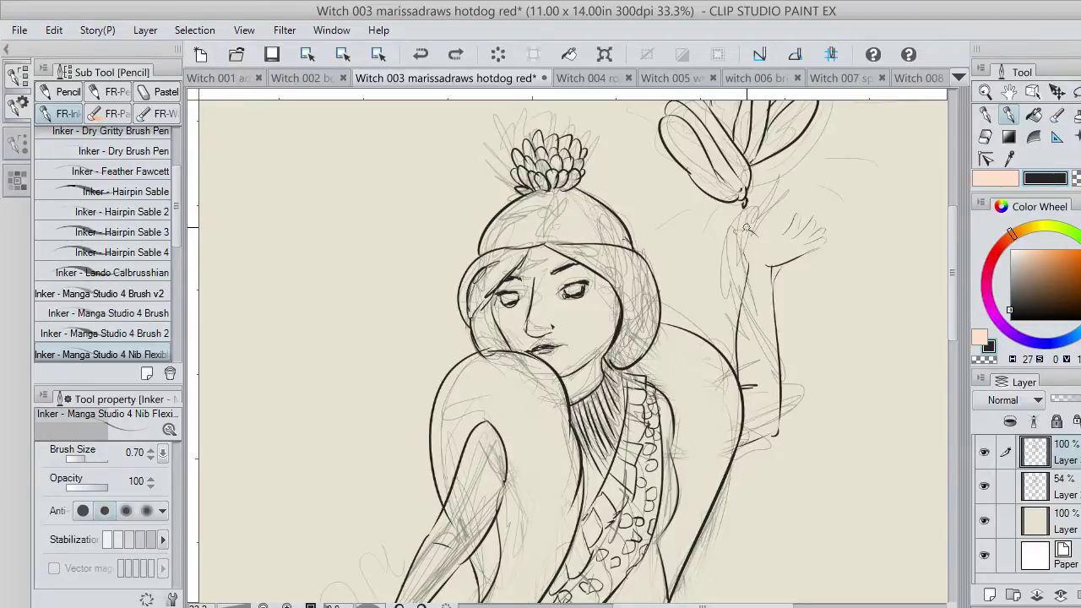
Ink the upright thumb of the raised hand.
{"action": "mouse_move", "coordinate": [741, 225]}
{"action": "left_mouse_down"}
{"action": "mouse_move", "coordinate": [743, 251]}
{"action": "mouse_move", "coordinate": [785, 233]}
{"action": "mouse_move", "coordinate": [742, 229]}
{"action": "left_mouse_up"}
{"action": "key", "text": "ctrl+z"}
{"action": "key", "text": "ctrl+z"}
{"action": "key", "text": "ctrl+z"}
{"action": "key", "text": "ctrl+z"}
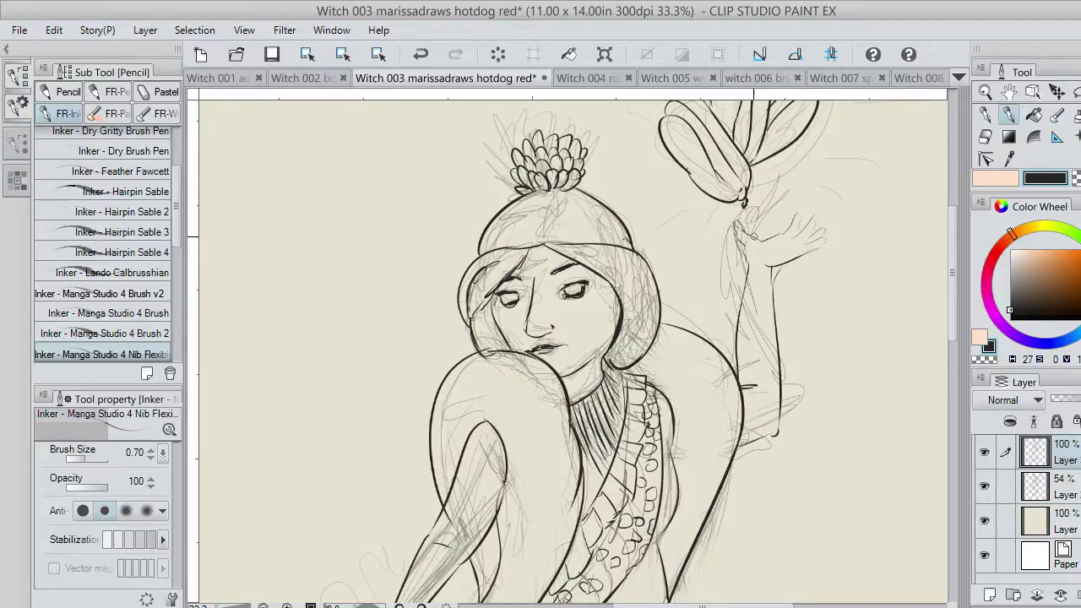
{"action": "key", "text": "ctrl+z"}
Ink the upper palm edge of the raised hand and refine its fingers and thumb.
{"action": "left_click_drag", "start_coordinate": [765, 237], "coordinate": [775, 231]}
{"action": "key", "text": "ctrl+z"}
{"action": "key", "text": "ctrl+y"}
{"action": "mouse_move", "coordinate": [768, 235]}
{"action": "left_mouse_down"}
{"action": "mouse_move", "coordinate": [783, 233]}
{"action": "mouse_move", "coordinate": [791, 216]}
{"action": "mouse_move", "coordinate": [789, 232]}
{"action": "mouse_move", "coordinate": [792, 216]}
{"action": "mouse_move", "coordinate": [784, 239]}
{"action": "mouse_move", "coordinate": [792, 222]}
{"action": "mouse_move", "coordinate": [810, 225]}
{"action": "mouse_move", "coordinate": [795, 241]}
{"action": "mouse_move", "coordinate": [818, 224]}
{"action": "mouse_move", "coordinate": [780, 240]}
{"action": "mouse_move", "coordinate": [812, 239]}
{"action": "left_mouse_up"}
{"action": "key", "text": "ctrl+z"}
{"action": "key", "text": "ctrl+z"}
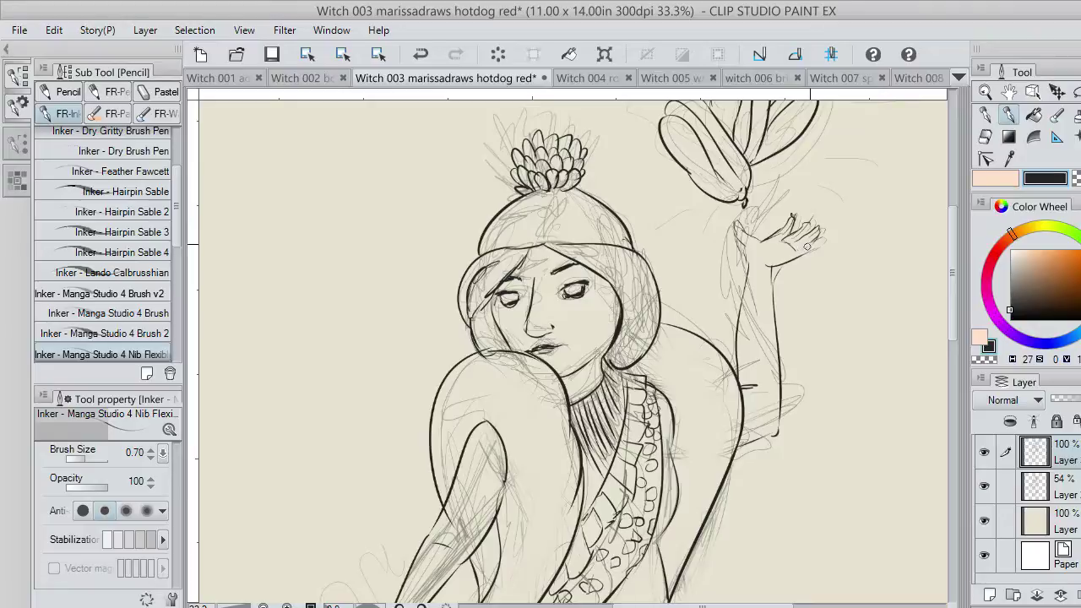
{"action": "left_click_drag", "start_coordinate": [815, 236], "coordinate": [802, 250]}
{"action": "left_click_drag", "start_coordinate": [769, 236], "coordinate": [755, 240]}
{"action": "left_click_drag", "start_coordinate": [750, 233], "coordinate": [747, 229]}
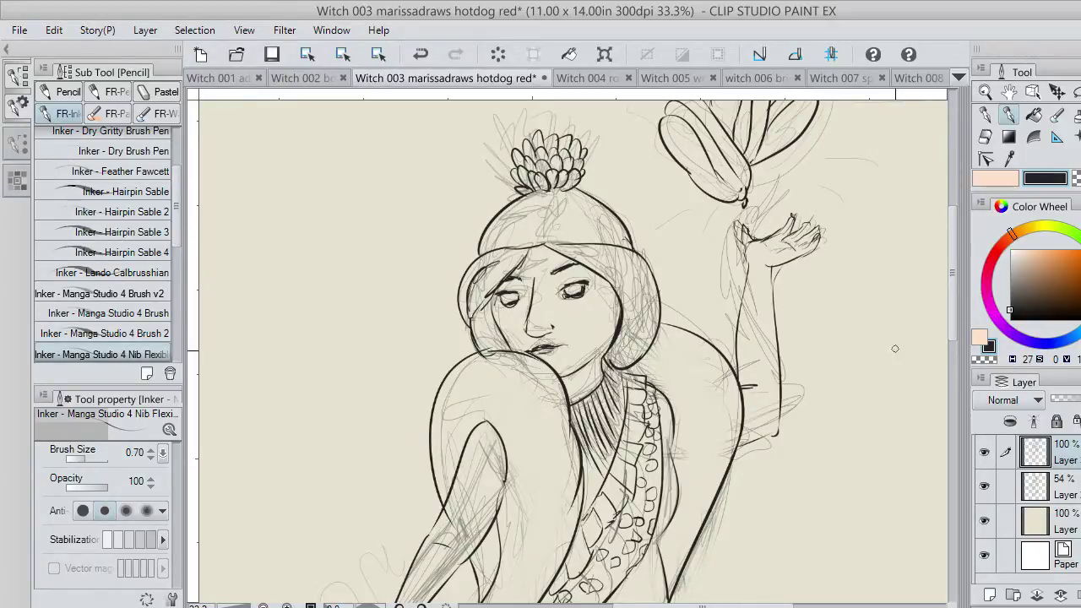
Erase the leg contour segment where it crosses the other lower leg below the knee, using transparent colour.
{"action": "left_click_drag", "start_coordinate": [957, 311], "coordinate": [945, 417]}
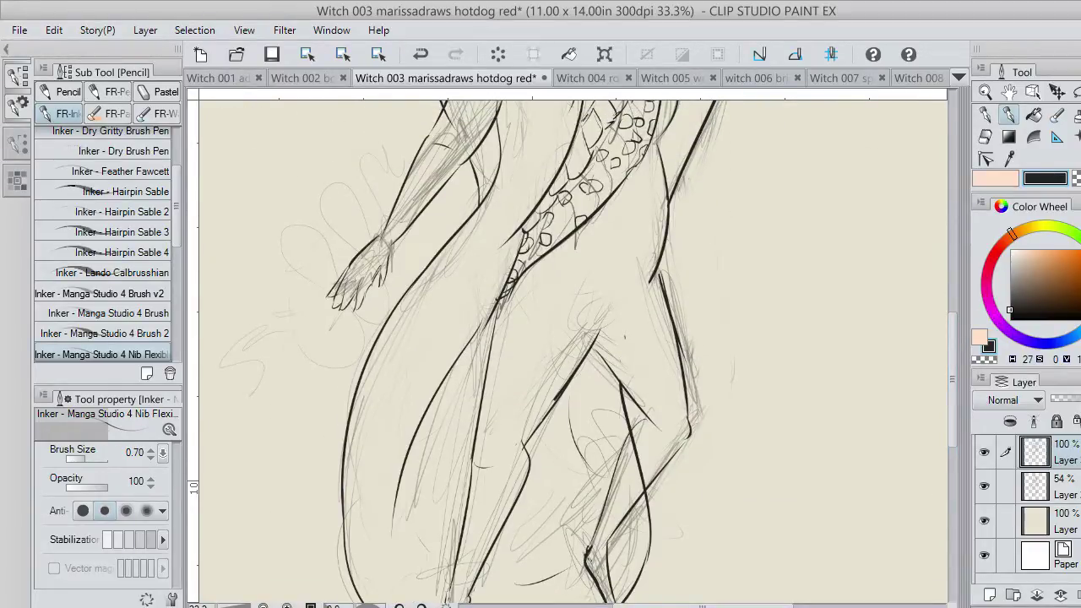
{"action": "left_click", "coordinate": [1076, 178]}
{"action": "left_click_drag", "start_coordinate": [638, 460], "coordinate": [636, 449]}
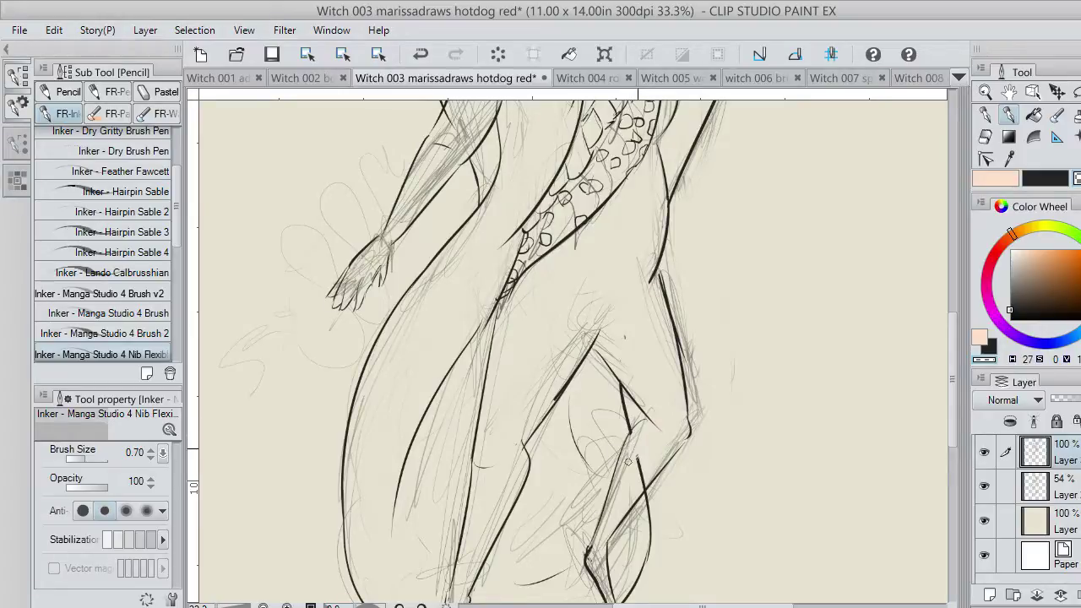
{"action": "mouse_move", "coordinate": [628, 462]}
{"action": "left_mouse_down"}
{"action": "mouse_move", "coordinate": [644, 452]}
{"action": "mouse_move", "coordinate": [638, 492]}
{"action": "left_mouse_up"}
{"action": "key", "text": "ctrl+z"}
{"action": "mouse_move", "coordinate": [640, 488]}
{"action": "left_mouse_down"}
{"action": "mouse_move", "coordinate": [633, 432]}
{"action": "mouse_move", "coordinate": [641, 469]}
{"action": "mouse_move", "coordinate": [634, 434]}
{"action": "left_mouse_up"}
Save the illustration.
{"action": "mouse_move", "coordinate": [956, 362]}
{"action": "left_mouse_down"}
{"action": "mouse_move", "coordinate": [950, 276]}
{"action": "mouse_move", "coordinate": [928, 228]}
{"action": "left_mouse_up"}
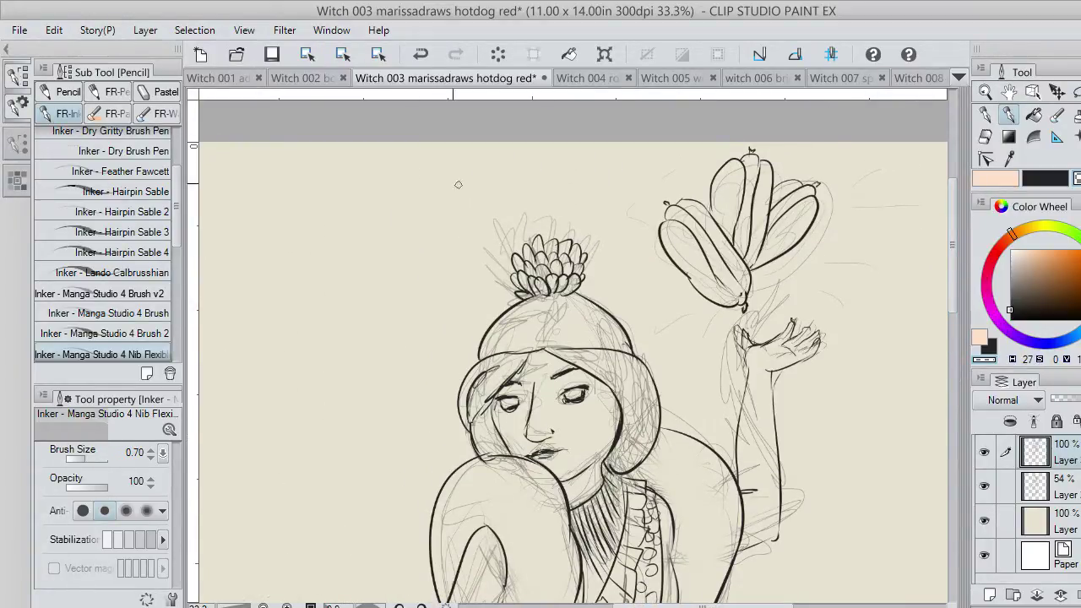
{"action": "left_click", "coordinate": [273, 54]}
Erase the horizontal line crossing the hair above the forehead.
{"action": "scroll", "coordinate": [811, 402], "scroll_direction": "up", "scroll_amount": 1}
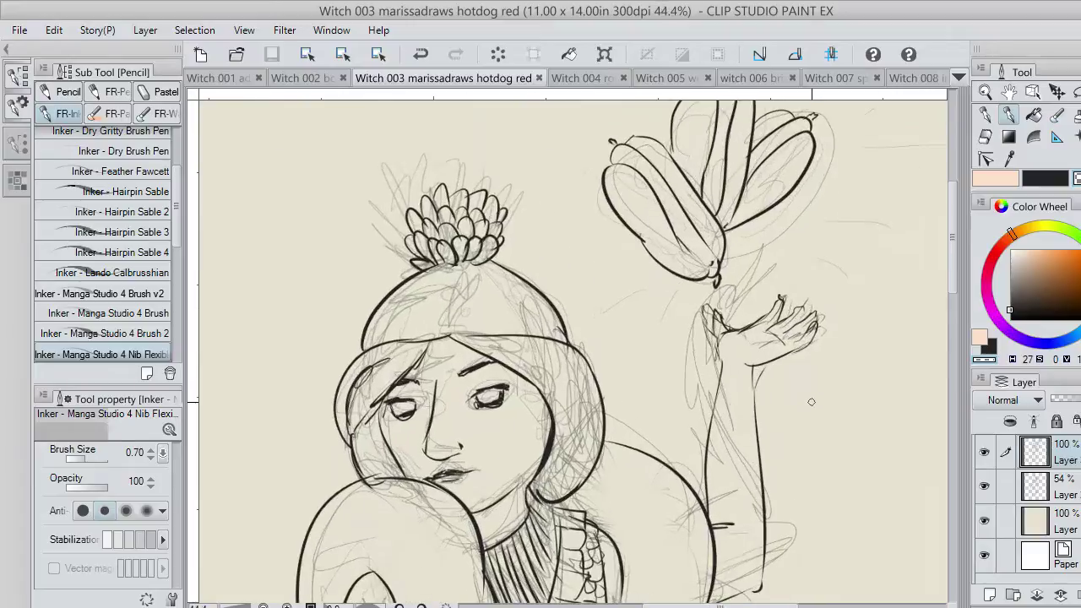
{"action": "scroll", "coordinate": [811, 402], "scroll_direction": "down", "scroll_amount": 3}
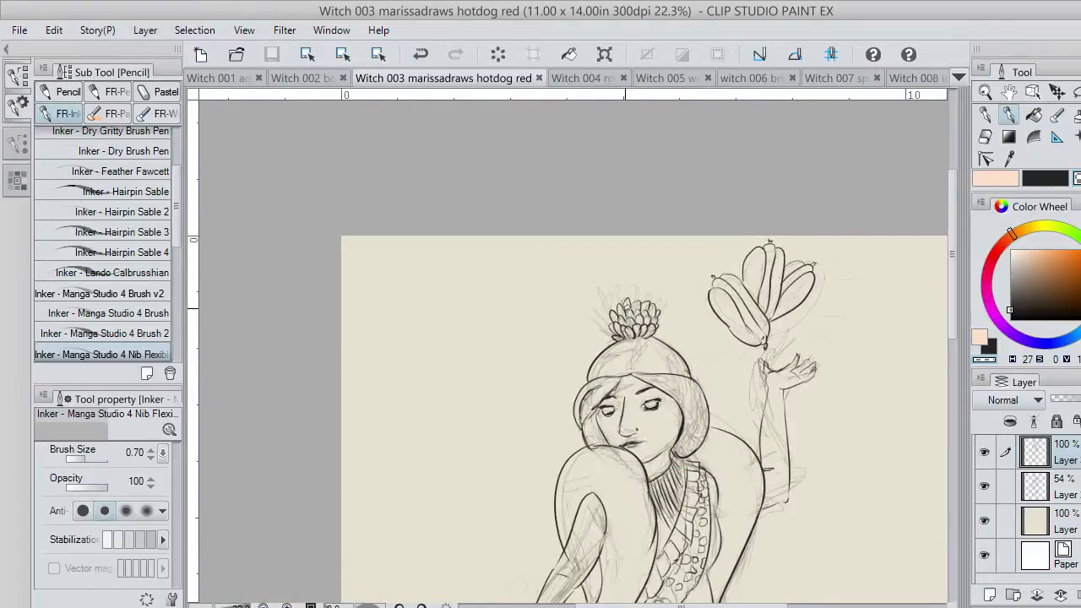
{"action": "scroll", "coordinate": [604, 323], "scroll_direction": "up", "scroll_amount": 3}
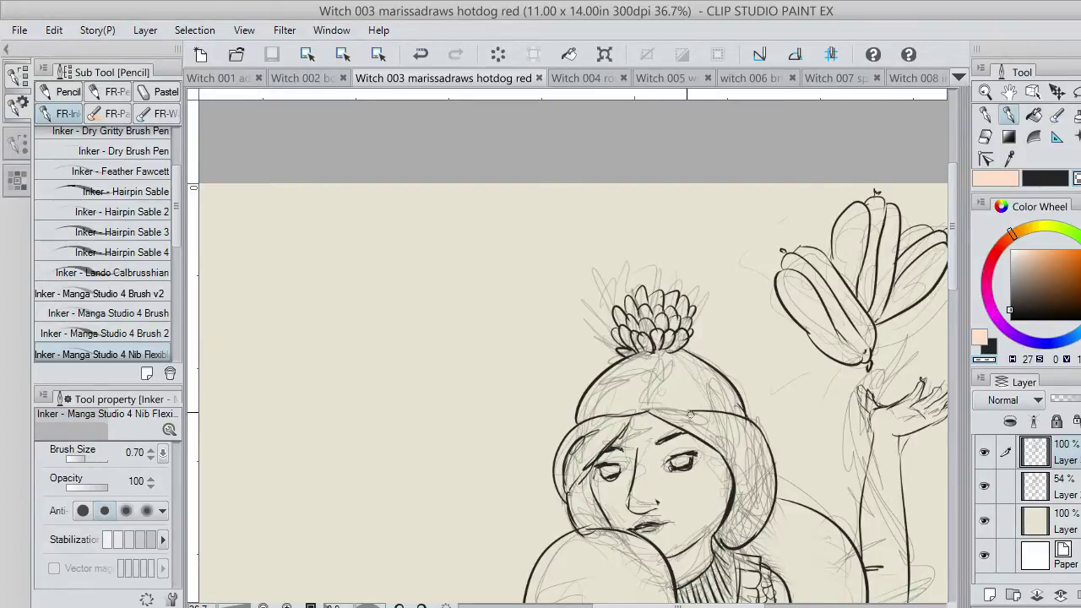
{"action": "left_click_drag", "start_coordinate": [684, 412], "coordinate": [717, 412]}
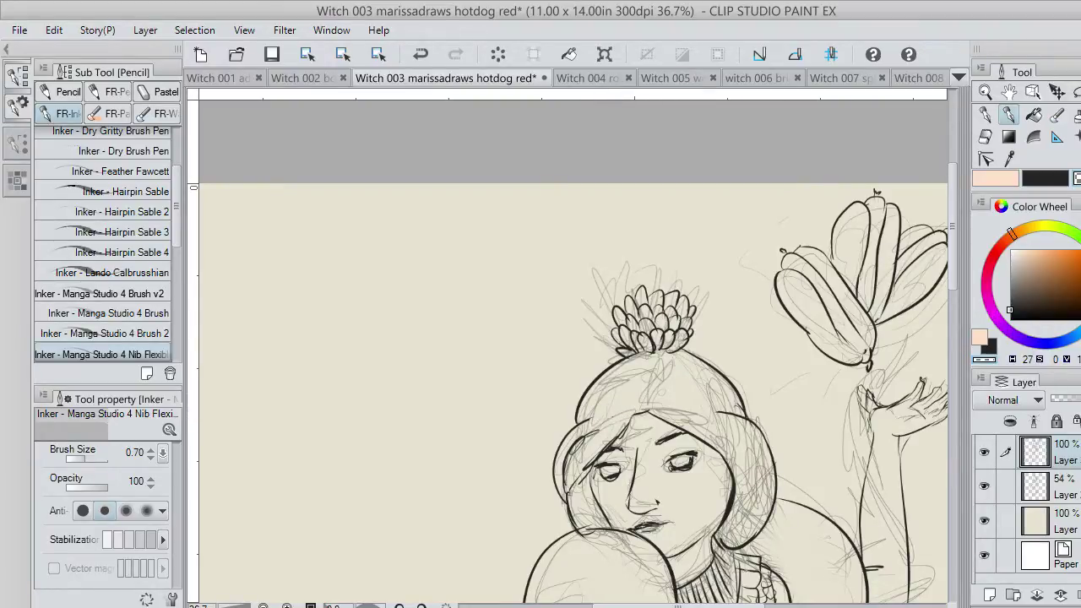
Switch back to the dark ink colour and ink the centre hair parting and the hairline beside the forehead.
{"action": "key", "text": "x"}
{"action": "left_click_drag", "start_coordinate": [633, 418], "coordinate": [651, 372]}
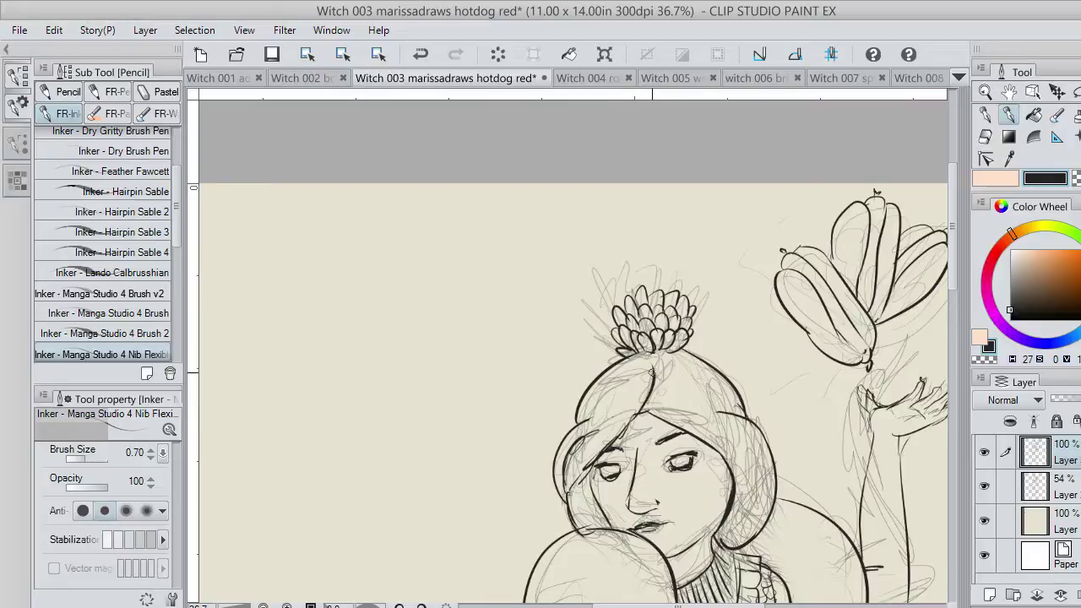
{"action": "key", "text": "ctrl+z"}
{"action": "left_click_drag", "start_coordinate": [646, 412], "coordinate": [654, 365]}
{"action": "left_click_drag", "start_coordinate": [617, 436], "coordinate": [591, 453]}
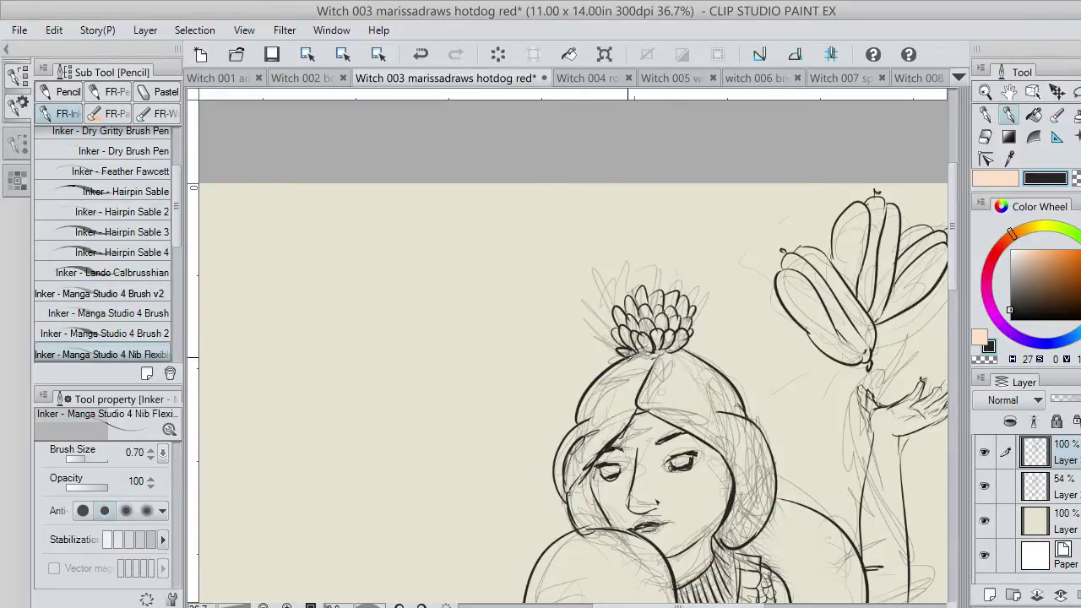
Ink a scalloped edge across the crown below the topknot, with short pleat lines above it.
{"action": "mouse_move", "coordinate": [627, 357]}
{"action": "left_mouse_down"}
{"action": "mouse_move", "coordinate": [645, 355]}
{"action": "mouse_move", "coordinate": [648, 371]}
{"action": "mouse_move", "coordinate": [690, 352]}
{"action": "mouse_move", "coordinate": [620, 362]}
{"action": "mouse_move", "coordinate": [595, 385]}
{"action": "mouse_move", "coordinate": [714, 365]}
{"action": "left_mouse_up"}
{"action": "key", "text": "ctrl+z"}
{"action": "key", "text": "ctrl+z"}
{"action": "key", "text": "ctrl+z"}
{"action": "key", "text": "ctrl+z"}
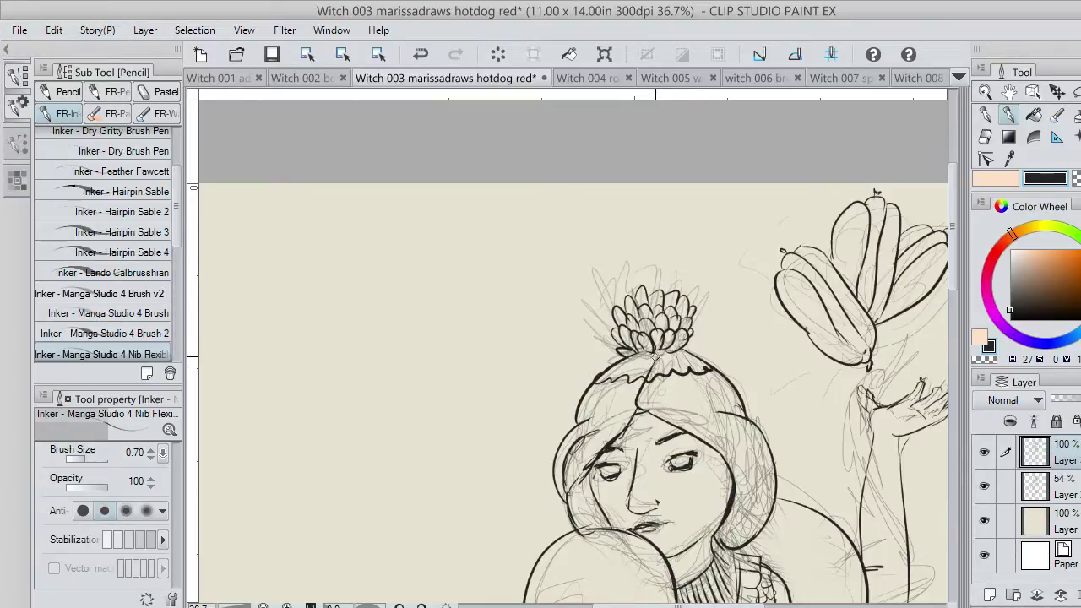
{"action": "left_click_drag", "start_coordinate": [619, 363], "coordinate": [679, 350]}
Ink narrow spikes radiating outward around the topknot.
{"action": "mouse_move", "coordinate": [613, 302]}
{"action": "left_mouse_down"}
{"action": "mouse_move", "coordinate": [596, 261]}
{"action": "mouse_move", "coordinate": [619, 301]}
{"action": "mouse_move", "coordinate": [611, 275]}
{"action": "mouse_move", "coordinate": [589, 252]}
{"action": "mouse_move", "coordinate": [608, 291]}
{"action": "mouse_move", "coordinate": [614, 234]}
{"action": "mouse_move", "coordinate": [659, 237]}
{"action": "left_mouse_up"}
{"action": "key", "text": "ctrl+z"}
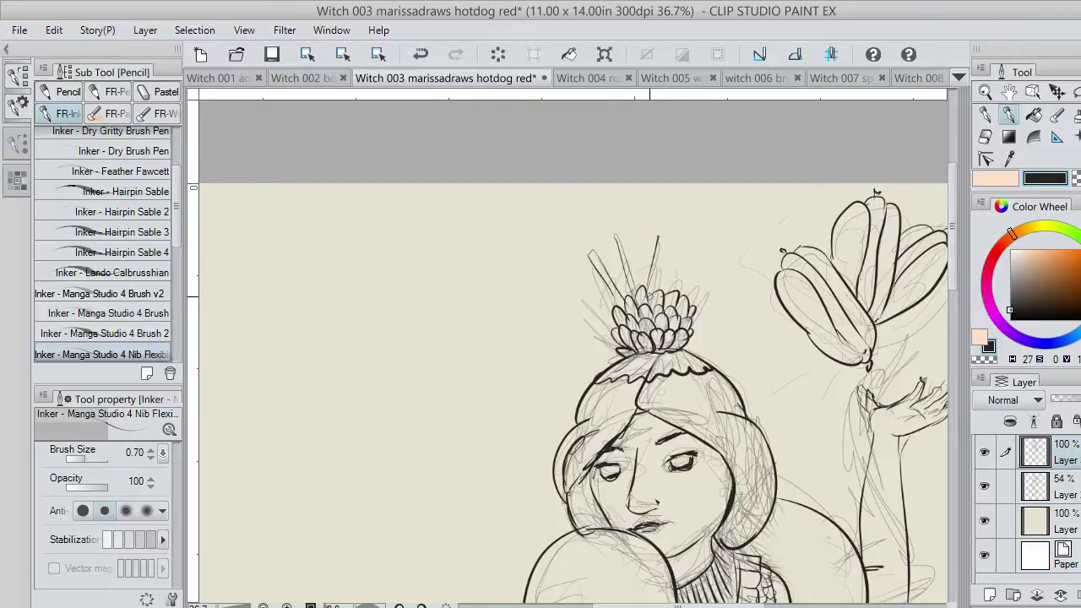
{"action": "left_click_drag", "start_coordinate": [655, 290], "coordinate": [665, 240]}
{"action": "mouse_move", "coordinate": [677, 290]}
{"action": "left_mouse_down"}
{"action": "mouse_move", "coordinate": [700, 255]}
{"action": "mouse_move", "coordinate": [681, 289]}
{"action": "mouse_move", "coordinate": [714, 278]}
{"action": "mouse_move", "coordinate": [695, 308]}
{"action": "mouse_move", "coordinate": [721, 309]}
{"action": "left_mouse_up"}
{"action": "left_click_drag", "start_coordinate": [720, 309], "coordinate": [693, 332]}
{"action": "mouse_move", "coordinate": [614, 320]}
{"action": "left_mouse_down"}
{"action": "mouse_move", "coordinate": [589, 292]}
{"action": "mouse_move", "coordinate": [608, 311]}
{"action": "mouse_move", "coordinate": [592, 329]}
{"action": "mouse_move", "coordinate": [625, 345]}
{"action": "left_mouse_up"}
{"action": "key", "text": "ctrl+z"}
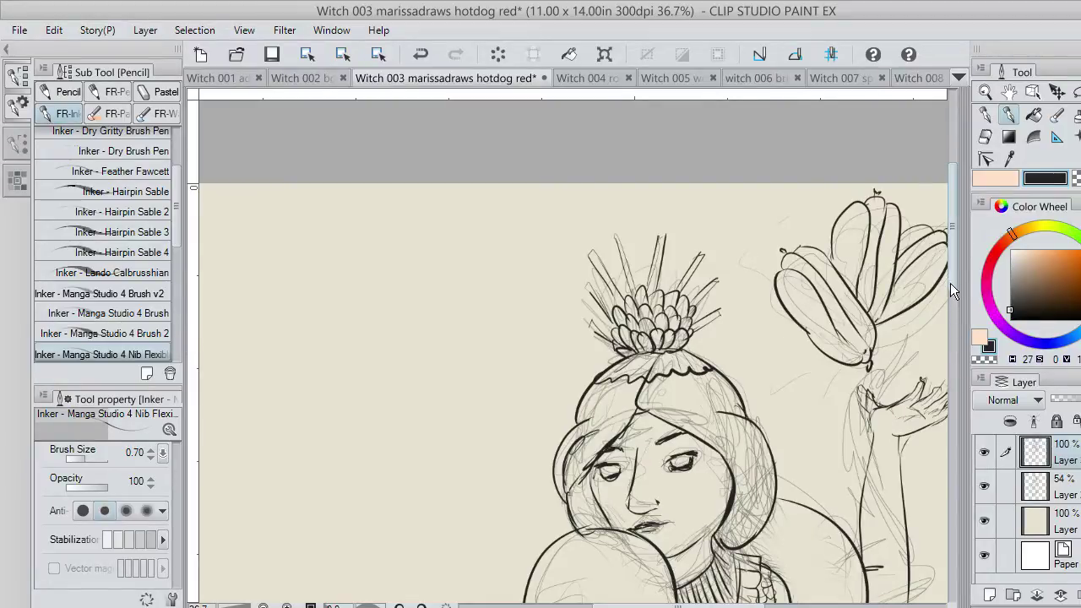
Hide the 54% rough sketch layer to check the line art, and show it again.
{"action": "left_click_drag", "start_coordinate": [949, 283], "coordinate": [949, 333]}
{"action": "left_click", "coordinate": [983, 486]}
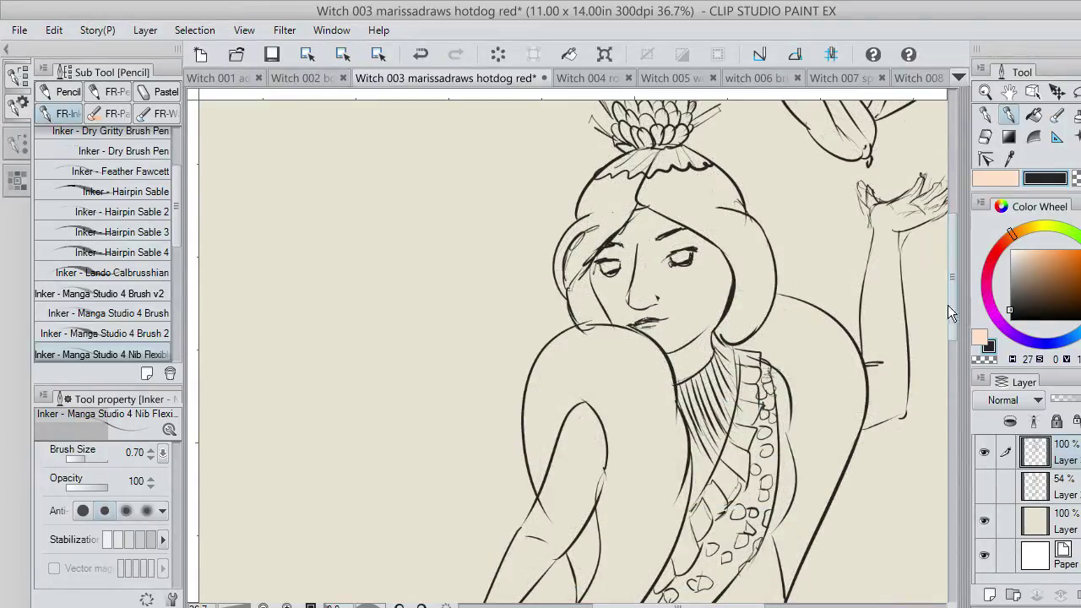
{"action": "left_click", "coordinate": [984, 487]}
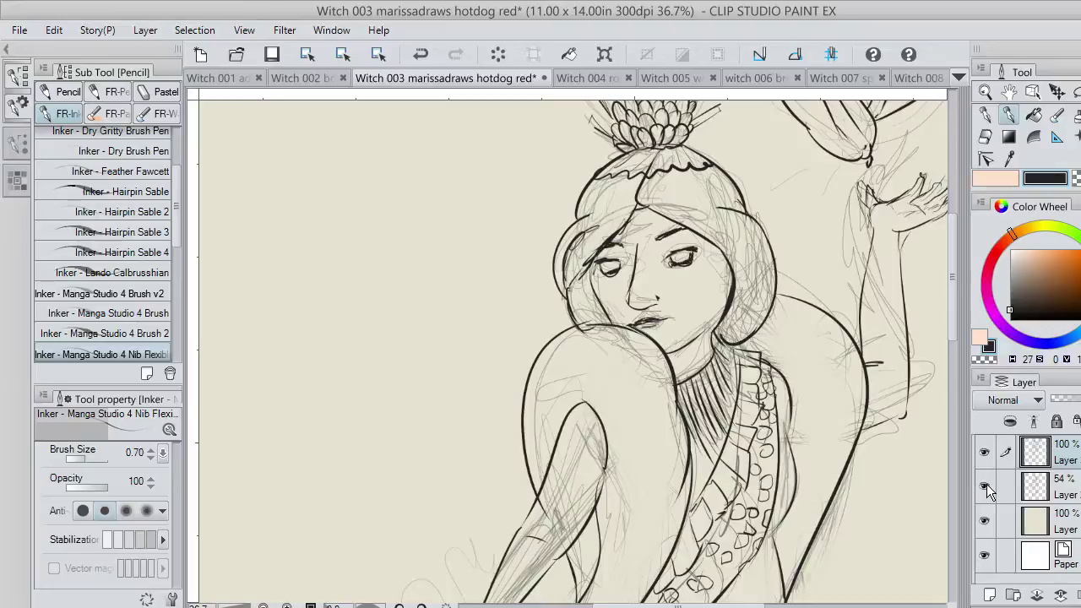
Hide the 54% rough sketch layer and erase the stray lines where the hair meets the raised shoulder.
{"action": "left_click", "coordinate": [984, 486]}
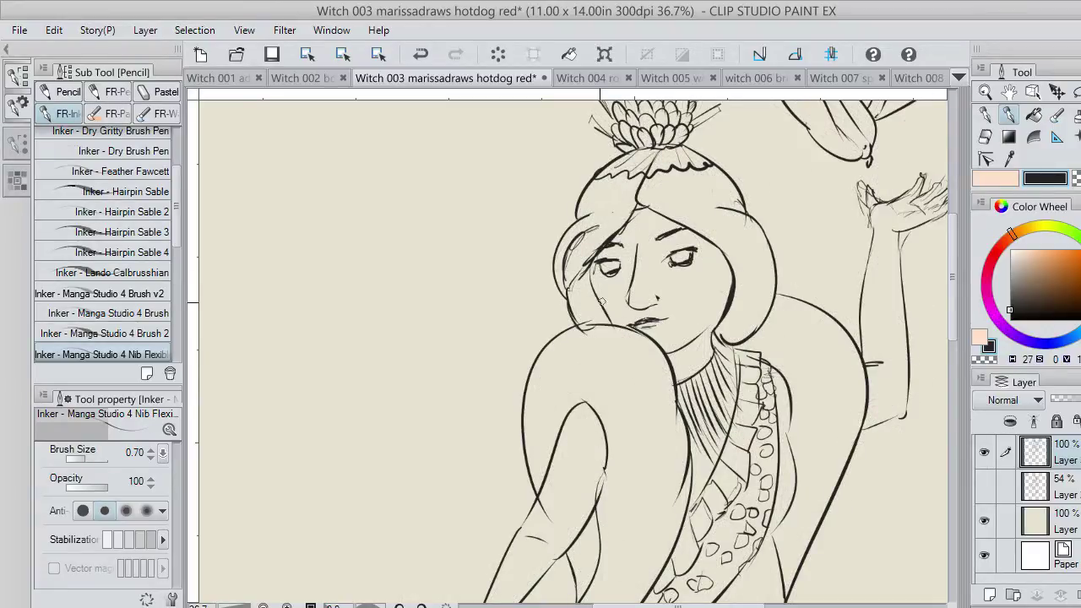
{"action": "key", "text": "ctrl+z"}
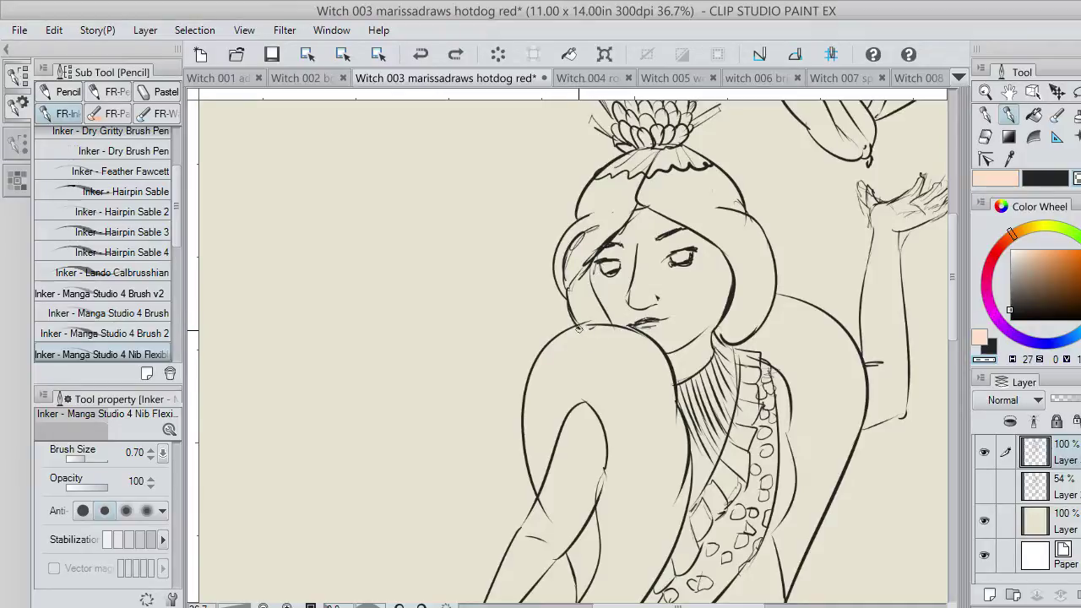
{"action": "left_click_drag", "start_coordinate": [575, 330], "coordinate": [626, 342]}
{"action": "left_click", "coordinate": [1045, 178]}
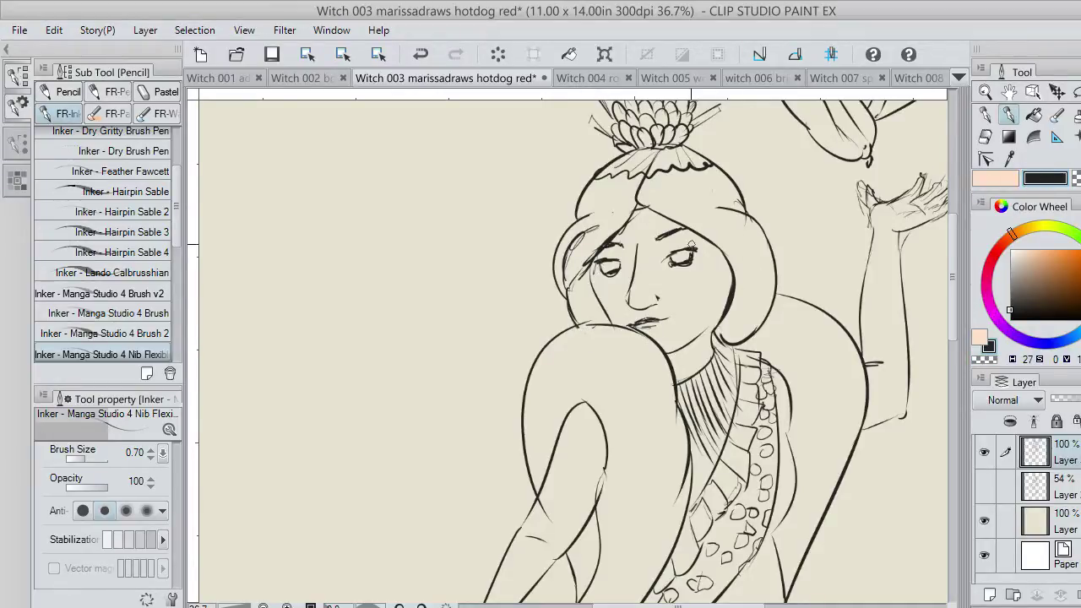
Darken the irises and lash lines of both eyes and fill the upper lip with dark ink.
{"action": "left_click_drag", "start_coordinate": [678, 258], "coordinate": [685, 251]}
{"action": "key", "text": "ctrl+z"}
{"action": "key", "text": "ctrl+z"}
{"action": "mouse_move", "coordinate": [605, 270]}
{"action": "left_mouse_down"}
{"action": "mouse_move", "coordinate": [613, 260]}
{"action": "mouse_move", "coordinate": [603, 262]}
{"action": "left_mouse_up"}
{"action": "left_click_drag", "start_coordinate": [701, 255], "coordinate": [685, 265]}
{"action": "mouse_move", "coordinate": [614, 274]}
{"action": "left_mouse_down"}
{"action": "mouse_move", "coordinate": [601, 279]}
{"action": "mouse_move", "coordinate": [703, 246]}
{"action": "left_mouse_up"}
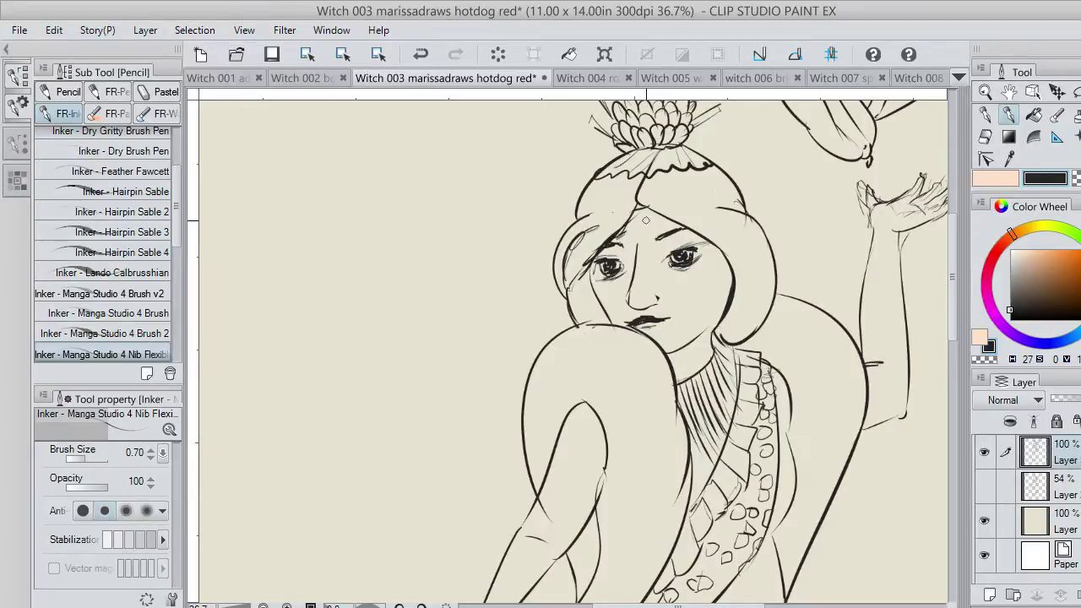
{"action": "key", "text": "ctrl+z"}
Erase the sketchy stray strands in the hair beside the forehead and far cheek using the transparent colour.
{"action": "left_click", "coordinate": [1074, 180]}
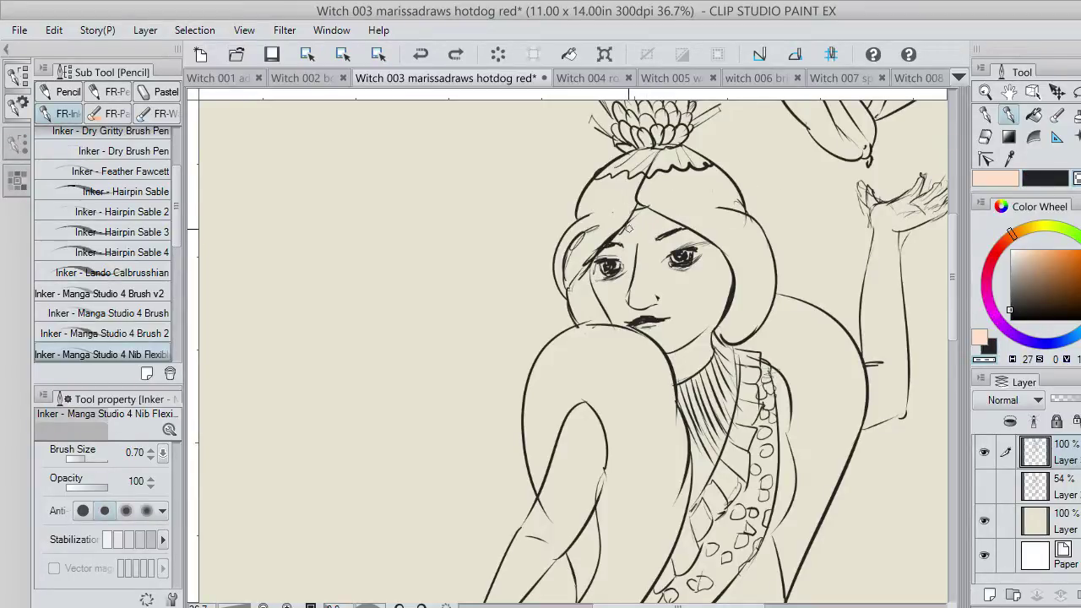
{"action": "mouse_move", "coordinate": [621, 234]}
{"action": "left_mouse_down"}
{"action": "mouse_move", "coordinate": [613, 237]}
{"action": "mouse_move", "coordinate": [628, 226]}
{"action": "left_mouse_up"}
{"action": "left_click_drag", "start_coordinate": [576, 274], "coordinate": [570, 289]}
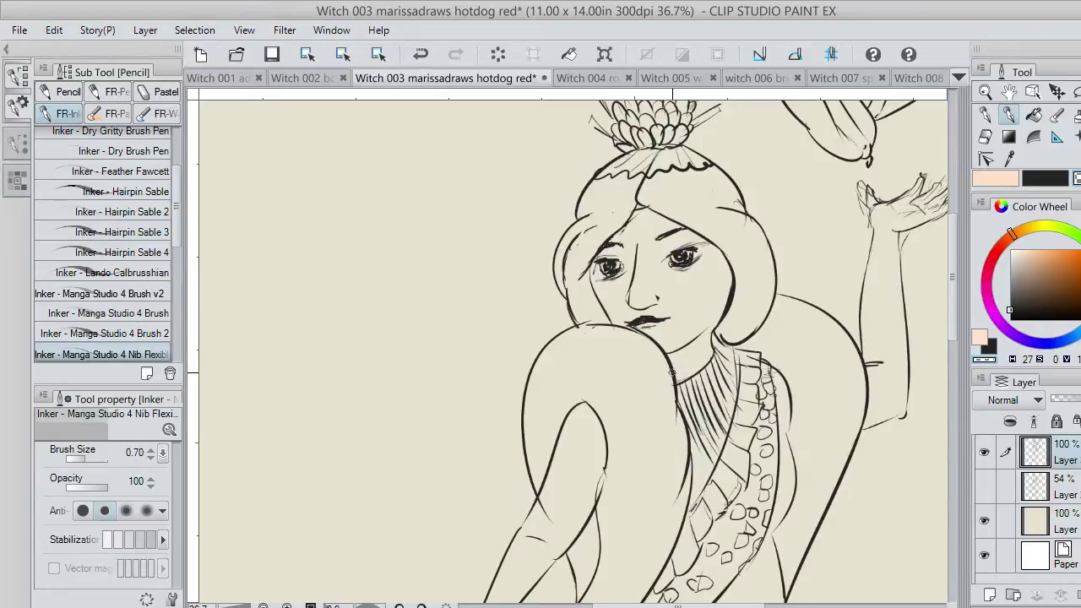
Switch back to the dark ink colour and ink the collar's top edge across the neck below the chin.
{"action": "key", "text": "ctrl+z"}
{"action": "key", "text": "x"}
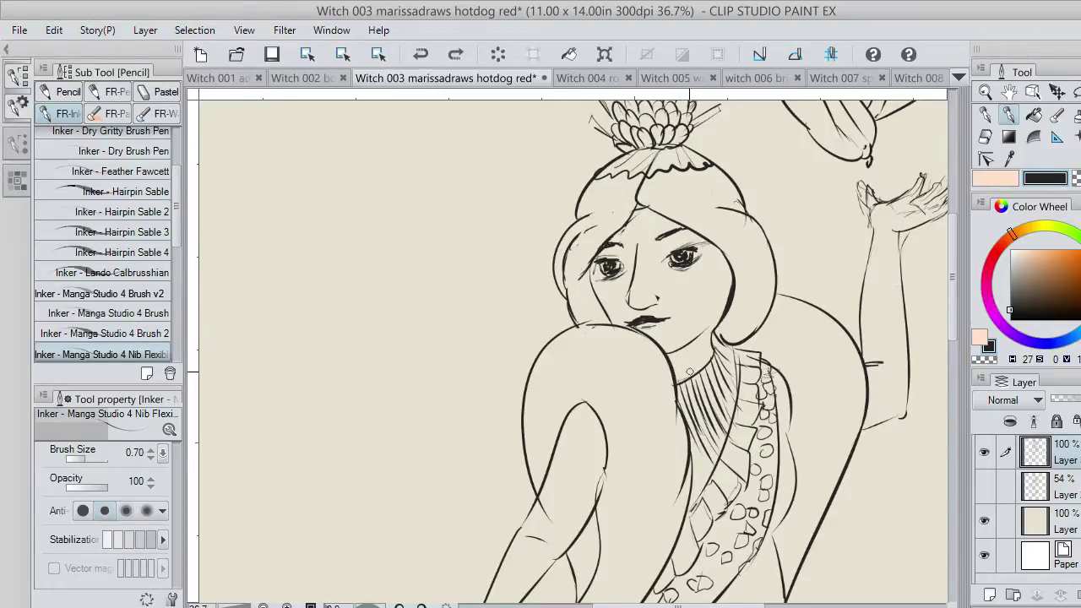
{"action": "left_click_drag", "start_coordinate": [676, 382], "coordinate": [715, 352]}
{"action": "key", "text": "ctrl+z"}
{"action": "key", "text": "ctrl+z"}
Fill the lower lip with dark ink and redraw both eyebrows slanting down toward the nose.
{"action": "left_click_drag", "start_coordinate": [951, 273], "coordinate": [951, 288]}
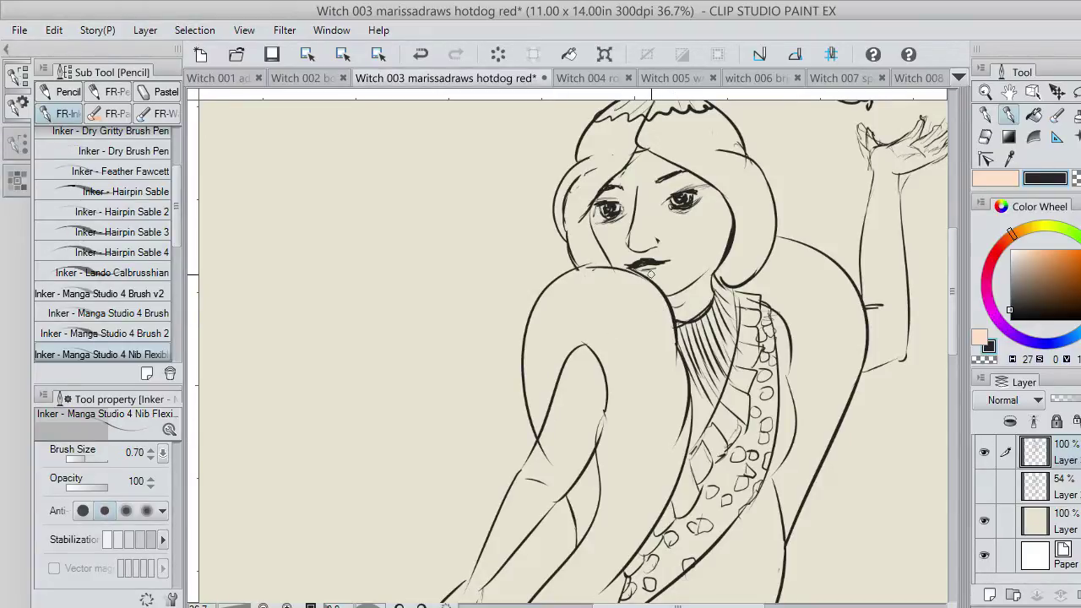
{"action": "mouse_move", "coordinate": [643, 270]}
{"action": "left_mouse_down"}
{"action": "mouse_move", "coordinate": [663, 264]}
{"action": "mouse_move", "coordinate": [642, 275]}
{"action": "mouse_move", "coordinate": [664, 277]}
{"action": "mouse_move", "coordinate": [667, 261]}
{"action": "mouse_move", "coordinate": [645, 277]}
{"action": "mouse_move", "coordinate": [623, 272]}
{"action": "mouse_move", "coordinate": [635, 271]}
{"action": "left_mouse_up"}
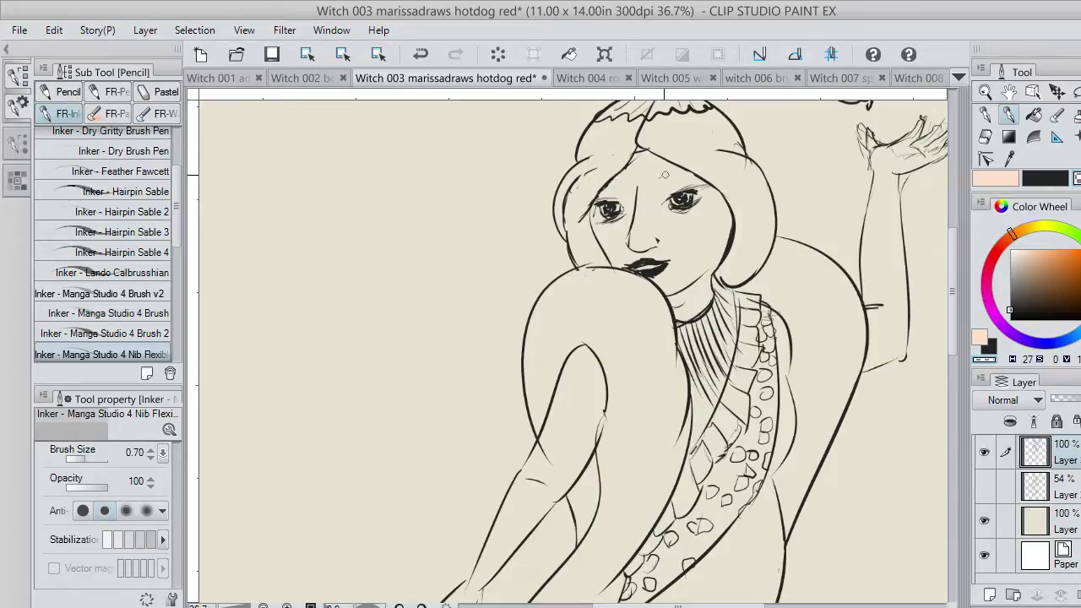
{"action": "left_click", "coordinate": [1047, 178]}
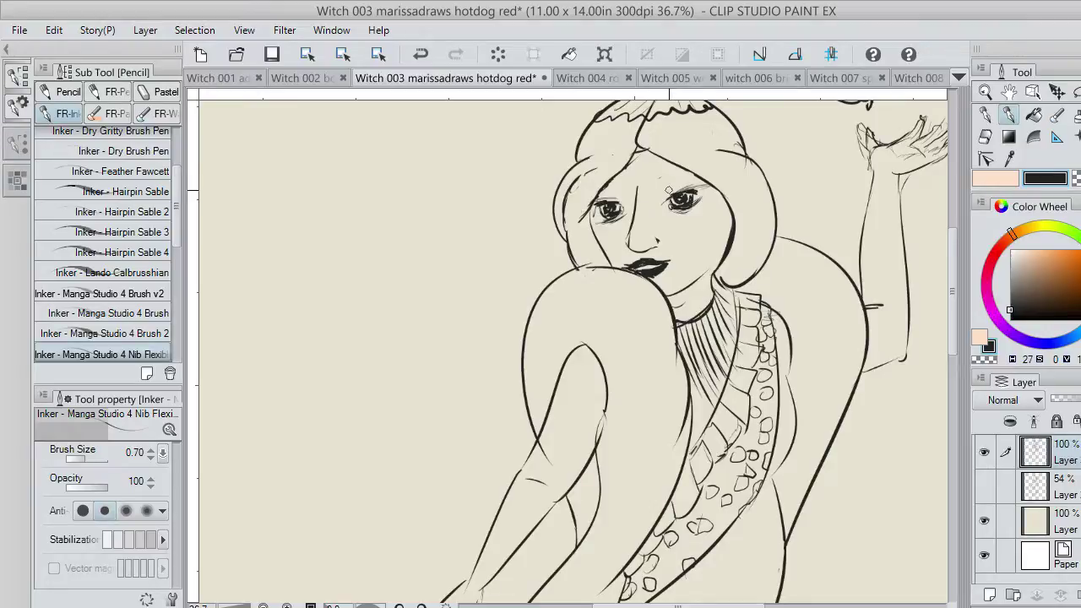
{"action": "mouse_move", "coordinate": [670, 192]}
{"action": "left_mouse_down"}
{"action": "mouse_move", "coordinate": [703, 176]}
{"action": "mouse_move", "coordinate": [667, 188]}
{"action": "left_mouse_up"}
{"action": "left_click_drag", "start_coordinate": [614, 195], "coordinate": [609, 189]}
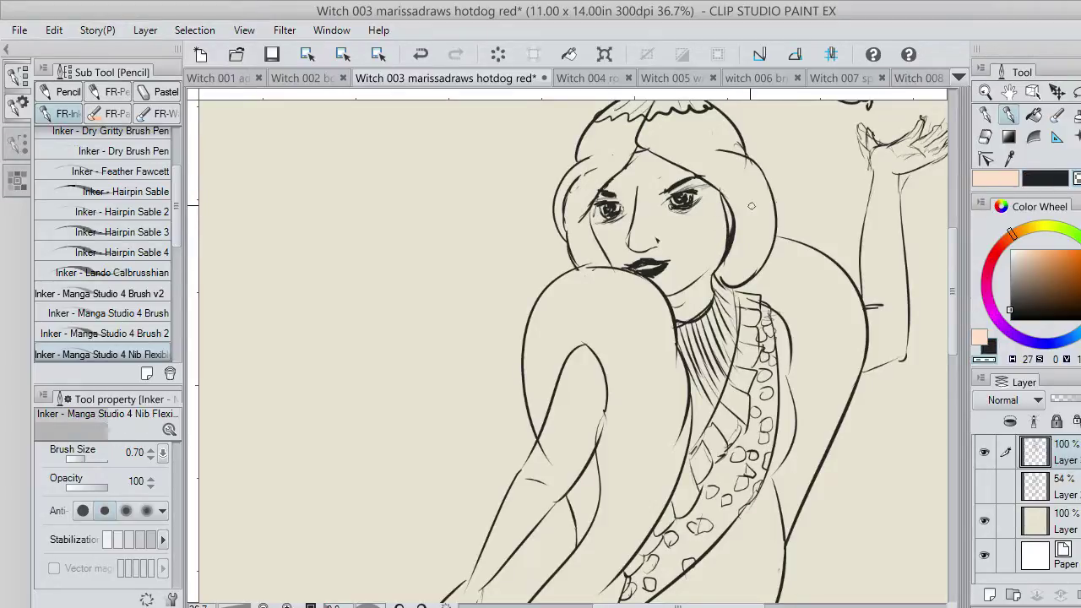
Thin the inner hair edge beside the near cheek and ink a pointed hair tip where it meets the collar.
{"action": "key", "text": "ctrl+z"}
{"action": "key", "text": "ctrl+y"}
{"action": "key", "text": "x"}
{"action": "left_click_drag", "start_coordinate": [724, 282], "coordinate": [725, 307]}
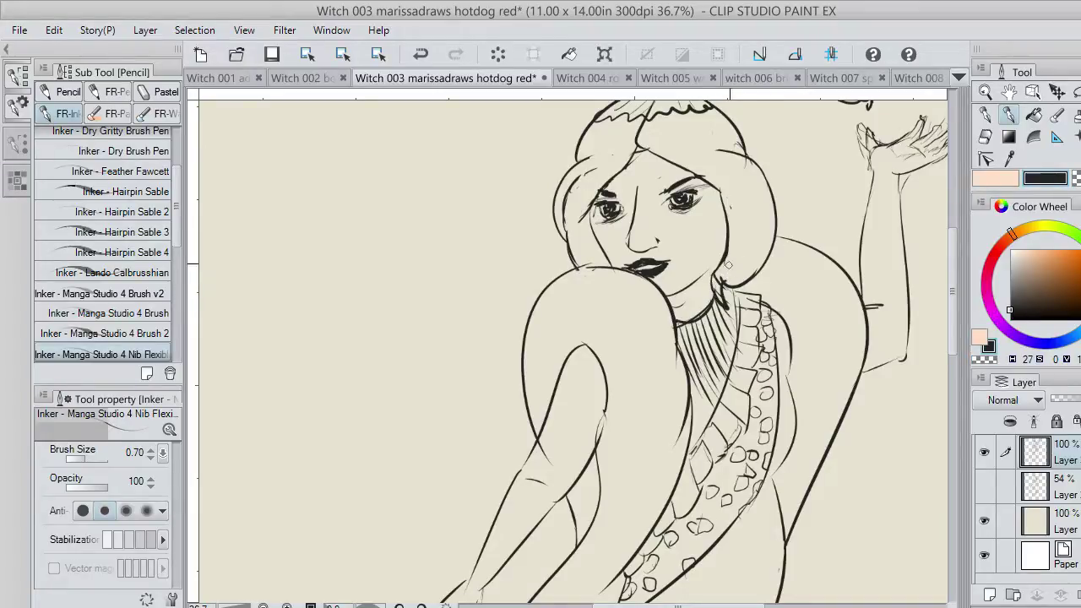
{"action": "left_click", "coordinate": [1076, 180]}
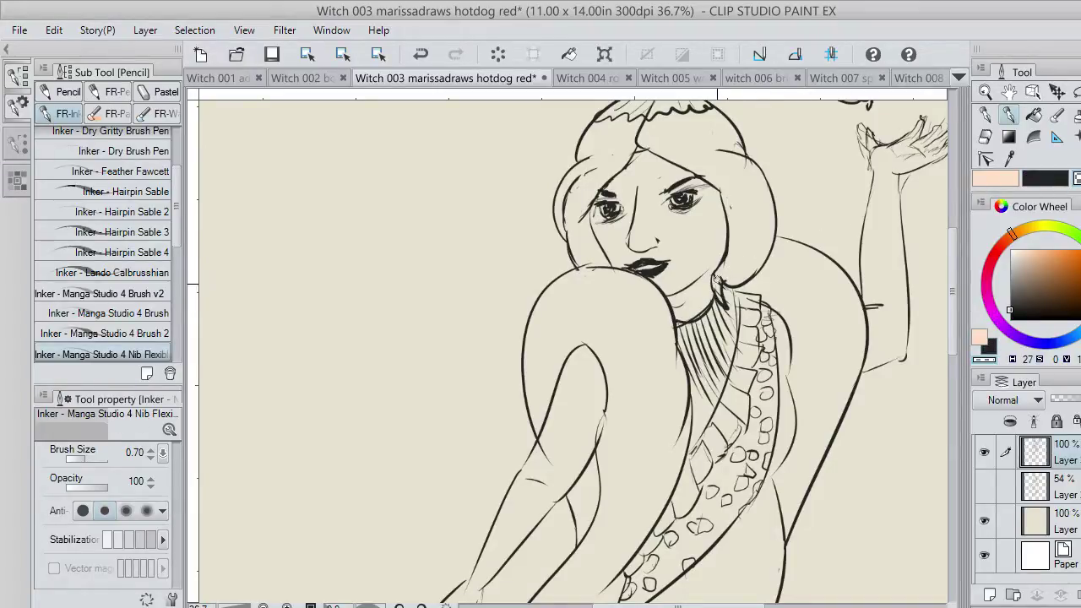
{"action": "mouse_move", "coordinate": [717, 283]}
{"action": "left_mouse_down"}
{"action": "mouse_move", "coordinate": [720, 297]}
{"action": "mouse_move", "coordinate": [720, 277]}
{"action": "left_mouse_up"}
{"action": "key", "text": "ctrl+z"}
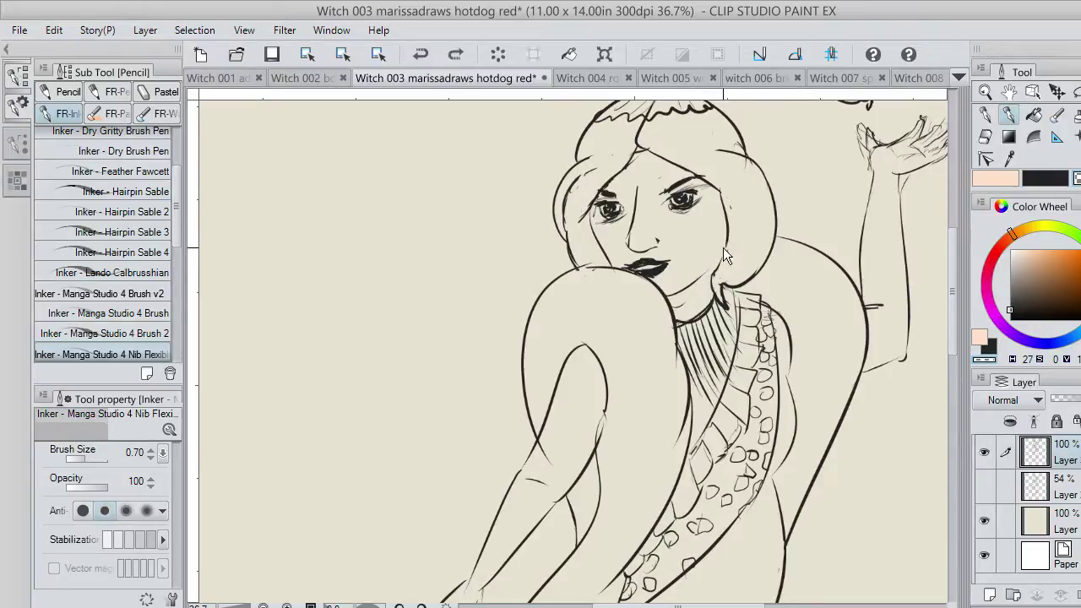
Ink the jawline from the chin up to the hair, redoing the stroke until the curve is clean.
{"action": "left_click", "coordinate": [1047, 179]}
{"action": "left_click_drag", "start_coordinate": [668, 294], "coordinate": [717, 254]}
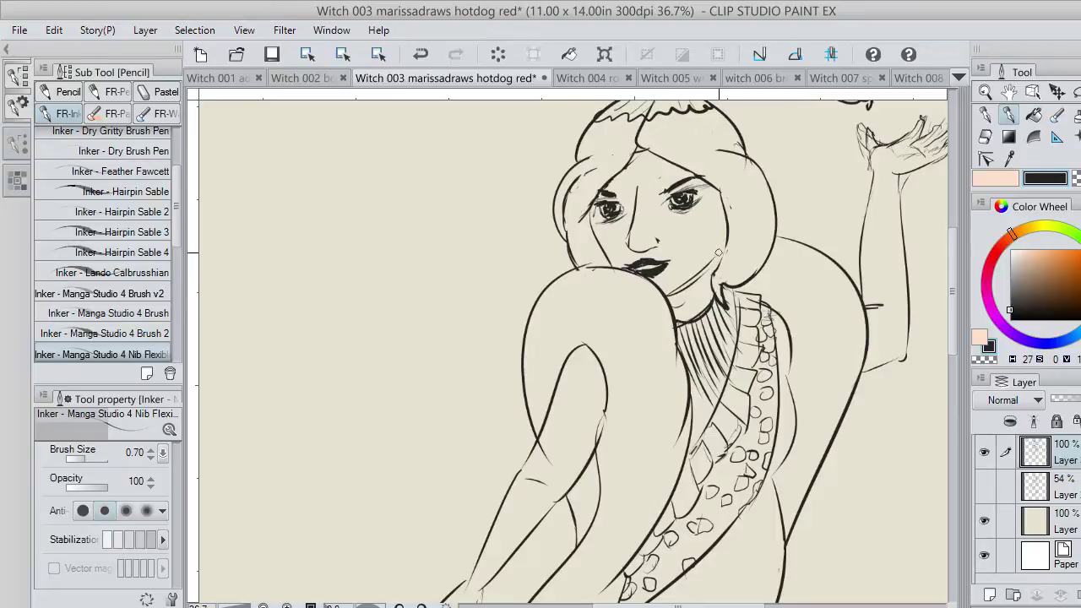
{"action": "key", "text": "ctrl+z"}
{"action": "left_click_drag", "start_coordinate": [673, 290], "coordinate": [719, 253]}
{"action": "key", "text": "ctrl+z"}
{"action": "left_click_drag", "start_coordinate": [671, 291], "coordinate": [717, 255]}
{"action": "key", "text": "ctrl+z"}
{"action": "left_click_drag", "start_coordinate": [671, 291], "coordinate": [718, 253]}
{"action": "key", "text": "ctrl+z"}
{"action": "left_click_drag", "start_coordinate": [667, 292], "coordinate": [714, 253]}
Ink the side of the face from the temple down the cheek along the inner hair edge.
{"action": "mouse_move", "coordinate": [723, 204]}
{"action": "left_mouse_down"}
{"action": "mouse_move", "coordinate": [726, 269]}
{"action": "mouse_move", "coordinate": [723, 230]}
{"action": "left_mouse_up"}
{"action": "key", "text": "ctrl+z"}
{"action": "key", "text": "ctrl+z"}
{"action": "key", "text": "ctrl+z"}
{"action": "left_click_drag", "start_coordinate": [718, 200], "coordinate": [720, 226]}
{"action": "left_click_drag", "start_coordinate": [702, 177], "coordinate": [721, 197]}
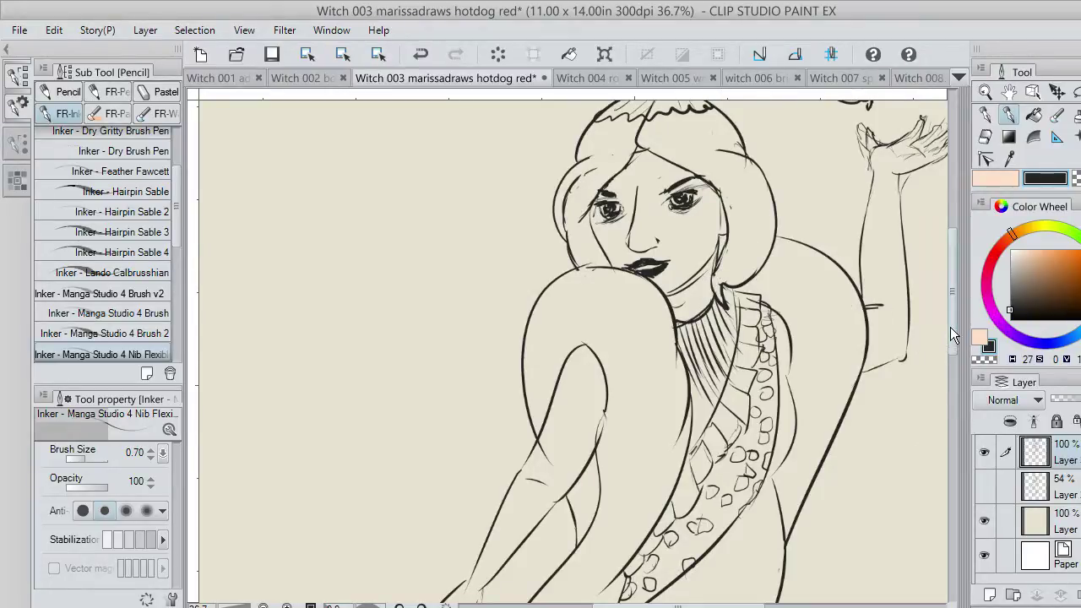
Add a new layer above the line art and ink the raised hand's thumb and upper palm edge.
{"action": "left_click_drag", "start_coordinate": [954, 322], "coordinate": [951, 301]}
{"action": "left_click_drag", "start_coordinate": [678, 606], "coordinate": [707, 607]}
{"action": "left_click", "coordinate": [990, 596]}
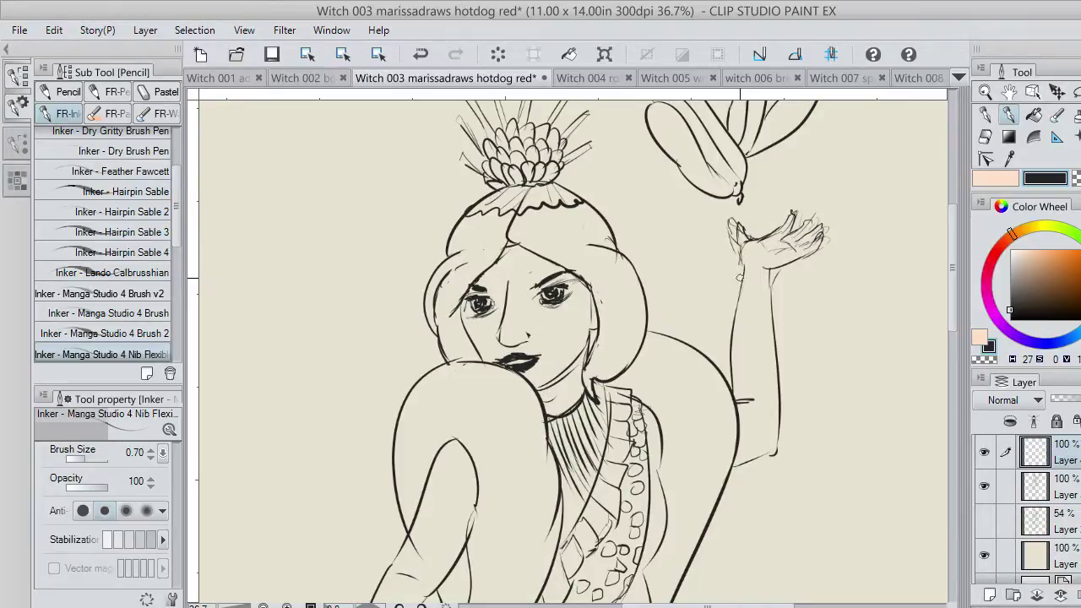
{"action": "mouse_move", "coordinate": [742, 275]}
{"action": "left_mouse_down"}
{"action": "mouse_move", "coordinate": [749, 245]}
{"action": "mouse_move", "coordinate": [740, 250]}
{"action": "mouse_move", "coordinate": [738, 222]}
{"action": "mouse_move", "coordinate": [753, 235]}
{"action": "mouse_move", "coordinate": [740, 219]}
{"action": "mouse_move", "coordinate": [760, 233]}
{"action": "mouse_move", "coordinate": [745, 244]}
{"action": "mouse_move", "coordinate": [795, 224]}
{"action": "left_mouse_up"}
{"action": "key", "text": "ctrl+z"}
{"action": "key", "text": "ctrl+z"}
{"action": "key", "text": "ctrl+z"}
{"action": "key", "text": "ctrl+z"}
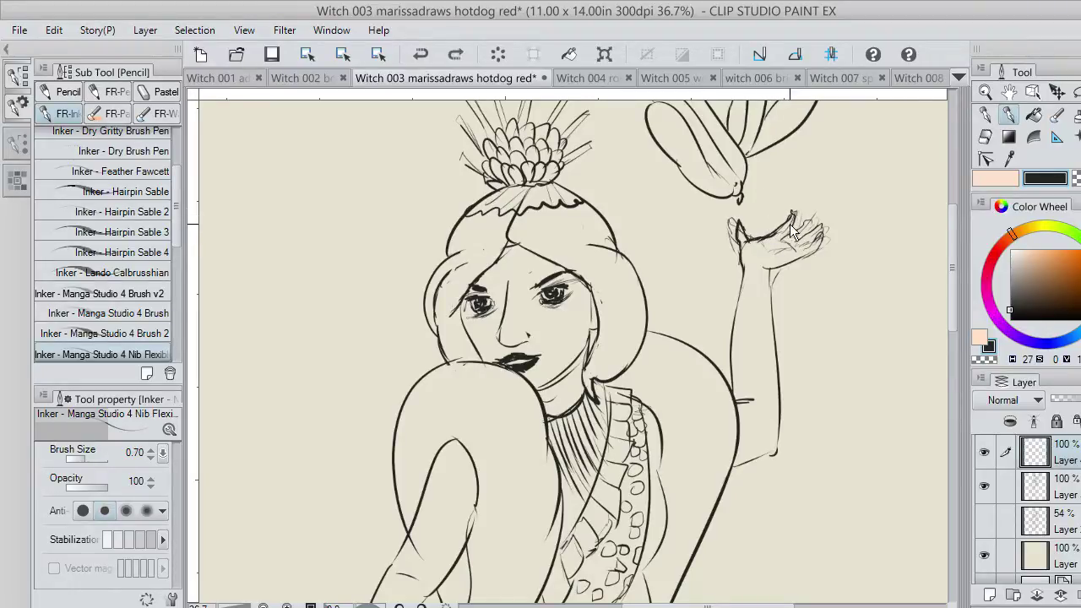
{"action": "key", "text": "ctrl+z"}
Ink the raised hand's fingers, lower palm edge and wrist on the new layer.
{"action": "left_click_drag", "start_coordinate": [763, 238], "coordinate": [785, 216]}
{"action": "mouse_move", "coordinate": [782, 221]}
{"action": "left_mouse_down"}
{"action": "mouse_move", "coordinate": [799, 207]}
{"action": "mouse_move", "coordinate": [795, 228]}
{"action": "left_mouse_up"}
{"action": "mouse_move", "coordinate": [792, 220]}
{"action": "left_mouse_down"}
{"action": "mouse_move", "coordinate": [822, 224]}
{"action": "mouse_move", "coordinate": [791, 243]}
{"action": "mouse_move", "coordinate": [821, 224]}
{"action": "mouse_move", "coordinate": [795, 251]}
{"action": "mouse_move", "coordinate": [822, 228]}
{"action": "mouse_move", "coordinate": [820, 245]}
{"action": "mouse_move", "coordinate": [781, 240]}
{"action": "mouse_move", "coordinate": [797, 255]}
{"action": "mouse_move", "coordinate": [765, 269]}
{"action": "mouse_move", "coordinate": [826, 236]}
{"action": "left_mouse_up"}
{"action": "key", "text": "ctrl+z"}
{"action": "left_click_drag", "start_coordinate": [769, 276], "coordinate": [769, 292]}
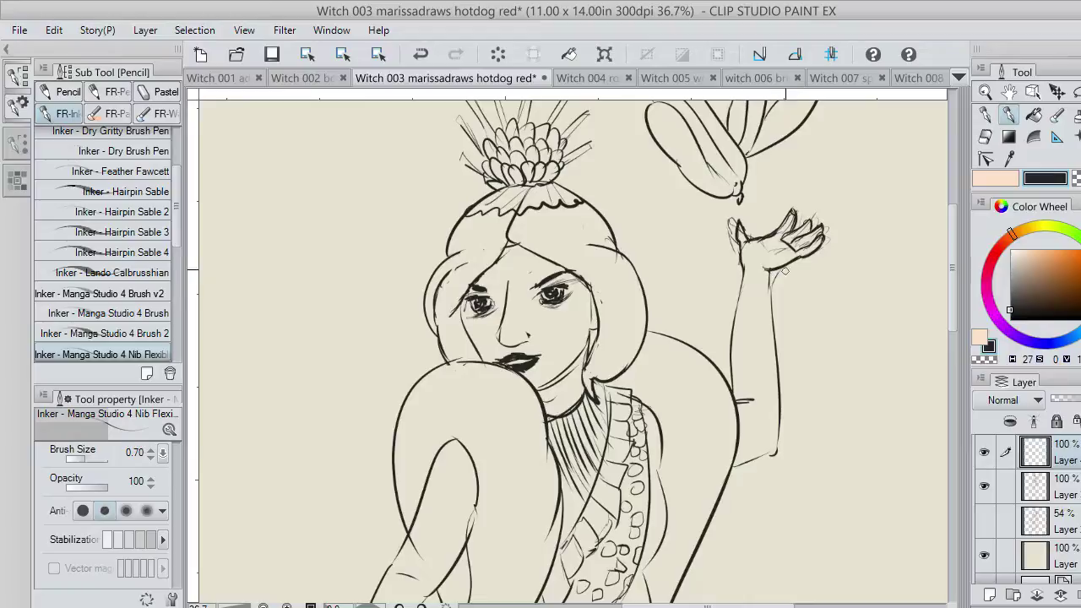
Erase the old sketchy raised hand on the line art layer beneath and merge the new hand layer down.
{"action": "left_click", "coordinate": [984, 485]}
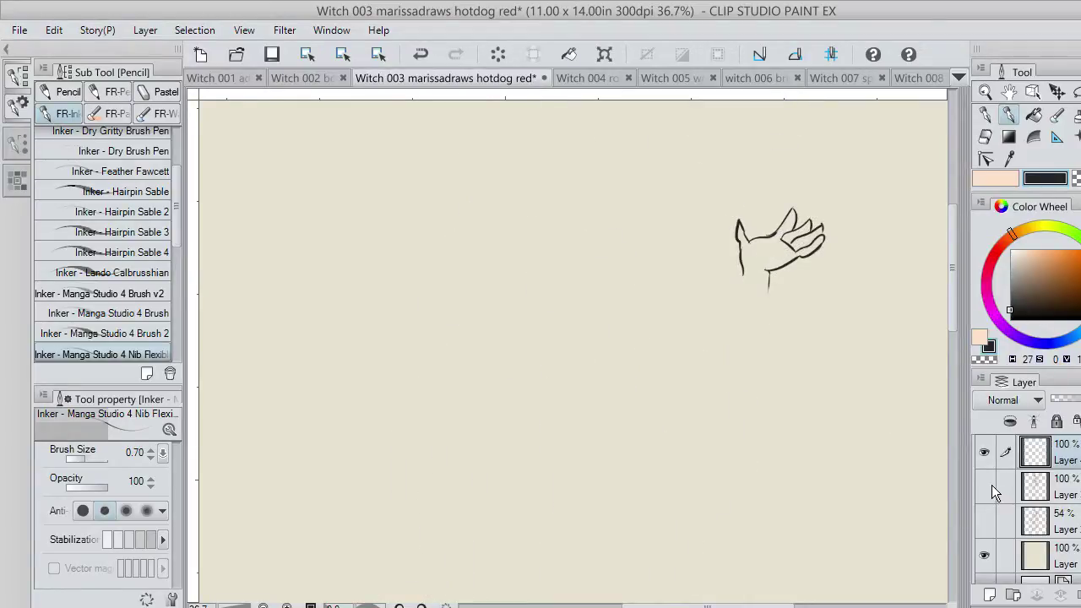
{"action": "left_click", "coordinate": [984, 485]}
{"action": "left_click", "coordinate": [1072, 480]}
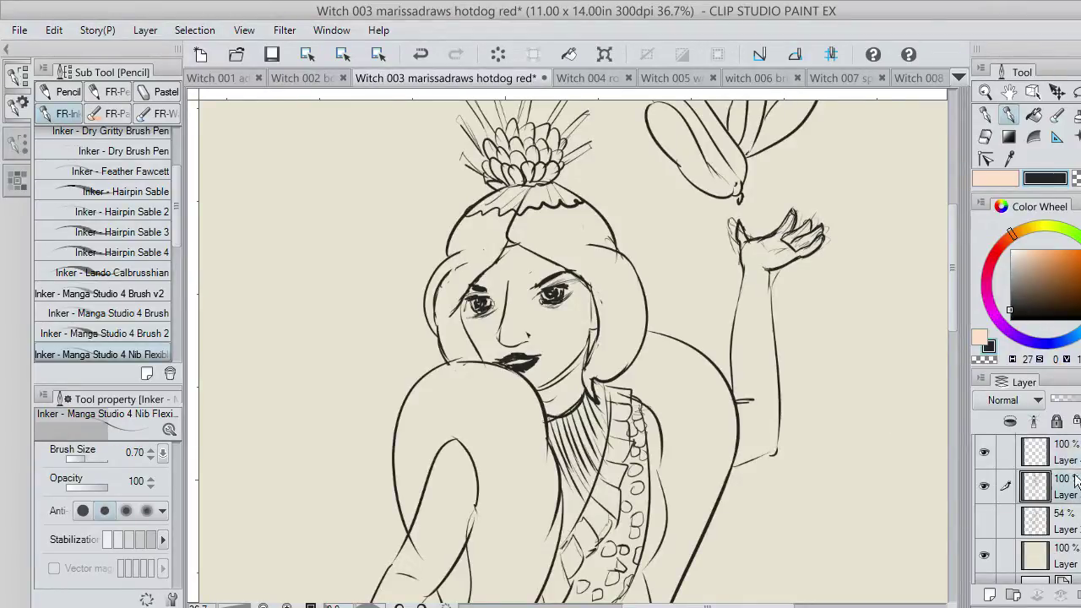
{"action": "left_click", "coordinate": [1076, 178]}
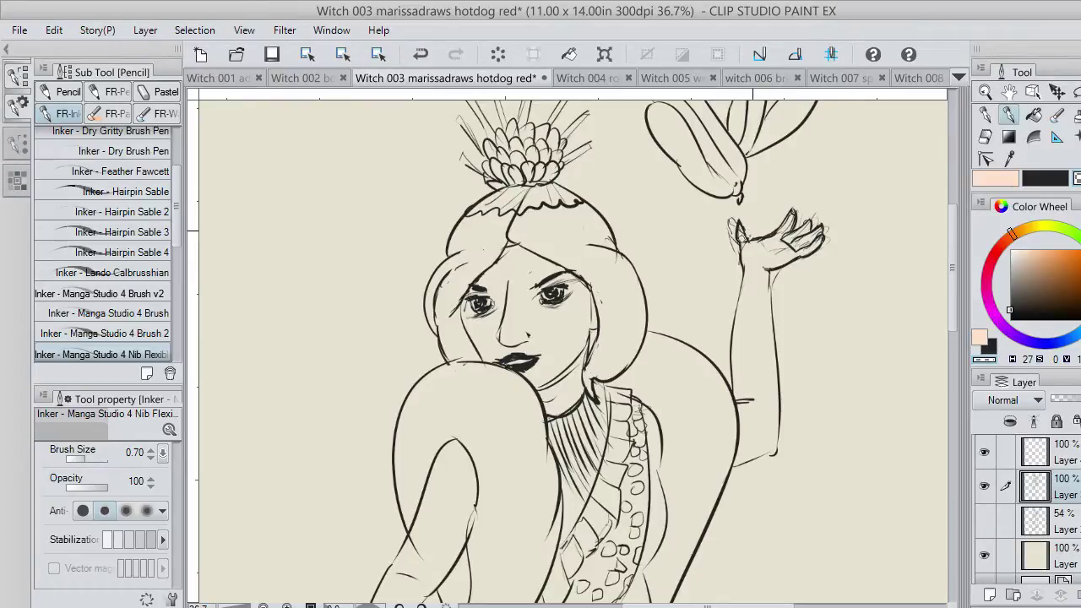
{"action": "left_click_drag", "start_coordinate": [750, 233], "coordinate": [740, 245]}
{"action": "mouse_move", "coordinate": [754, 241]}
{"action": "left_mouse_down"}
{"action": "mouse_move", "coordinate": [792, 216]}
{"action": "mouse_move", "coordinate": [794, 227]}
{"action": "mouse_move", "coordinate": [813, 215]}
{"action": "mouse_move", "coordinate": [826, 228]}
{"action": "left_mouse_up"}
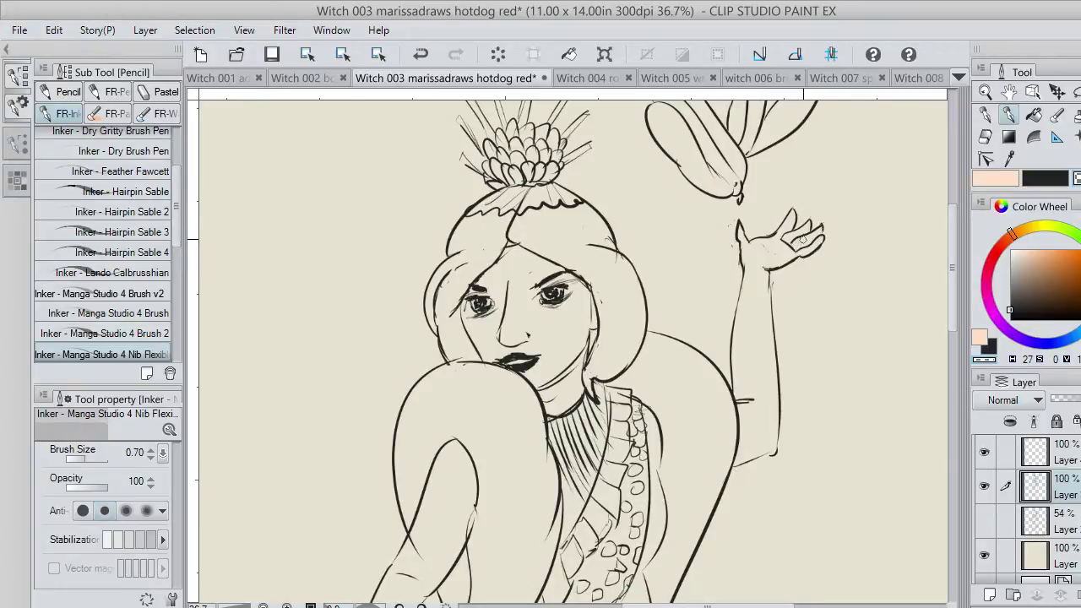
{"action": "key", "text": "c"}
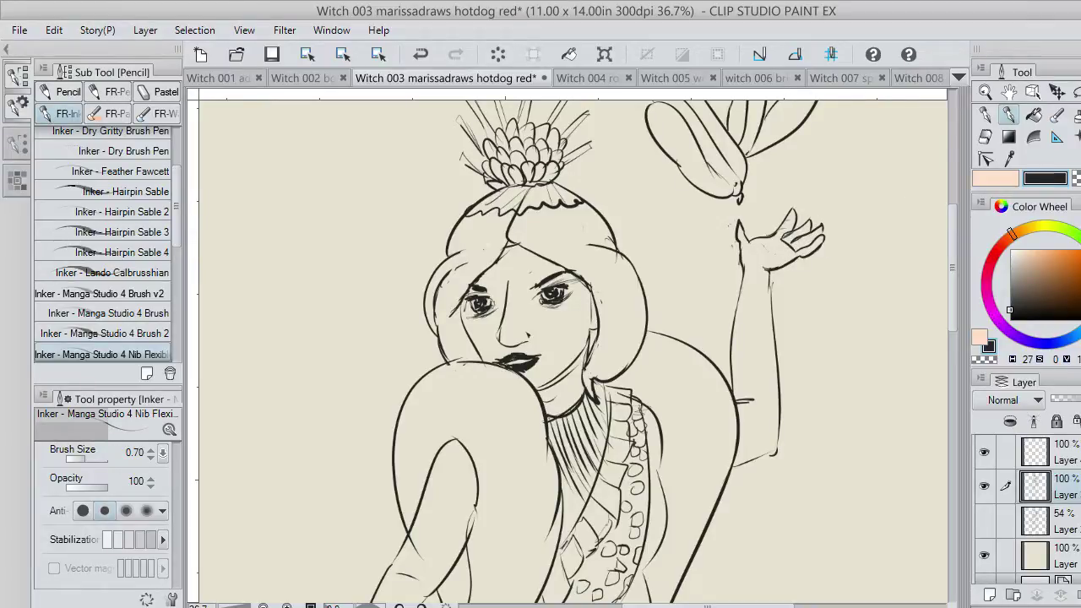
{"action": "left_click", "coordinate": [1076, 179]}
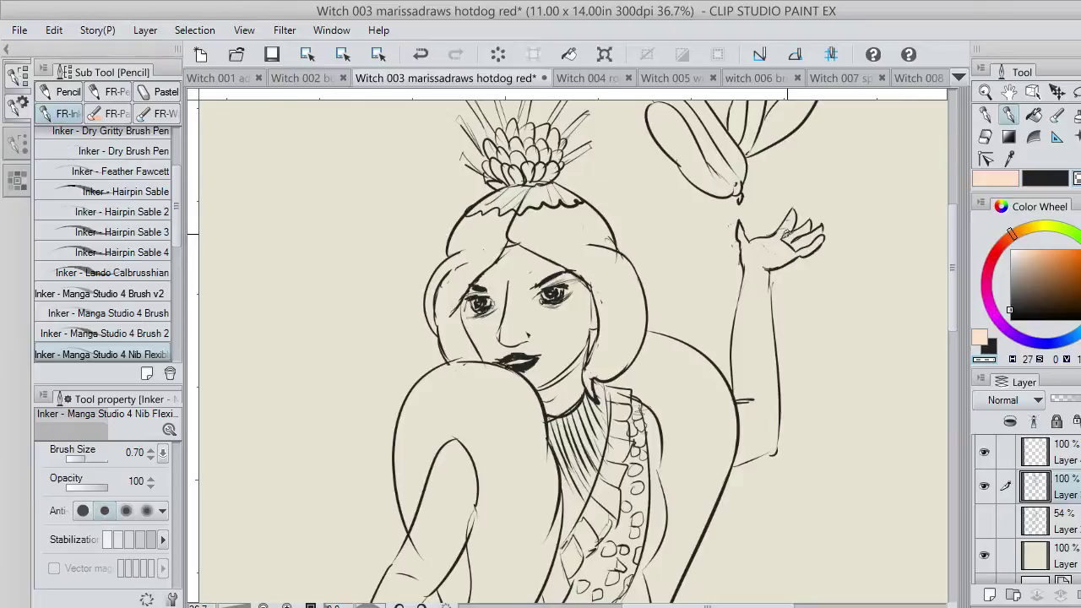
{"action": "left_click", "coordinate": [1062, 455]}
{"action": "left_click", "coordinate": [1062, 595]}
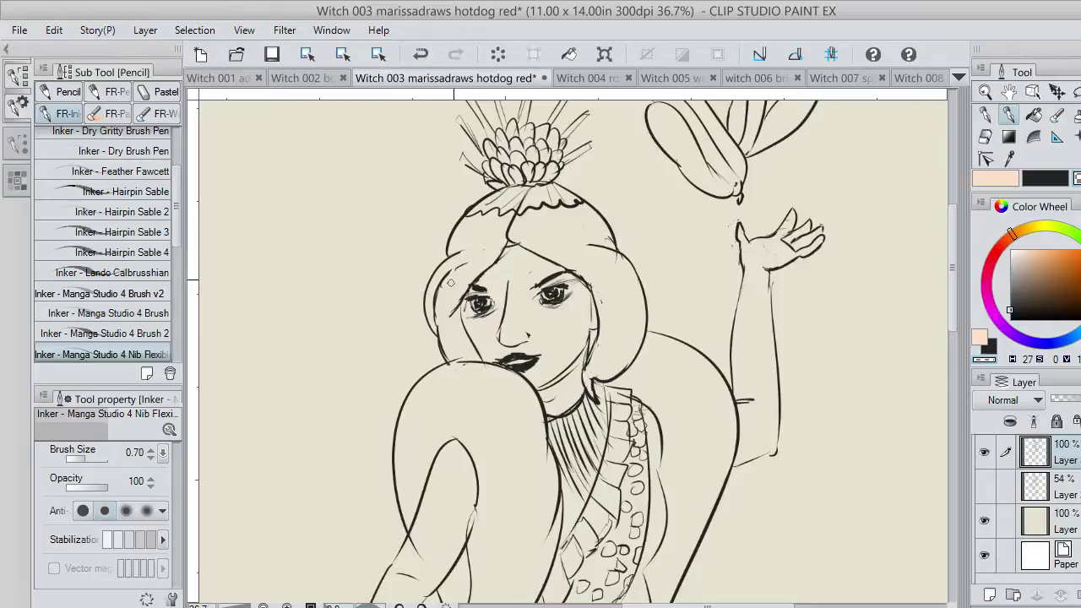
Ink the fingers of the lowered hand in dark, cleaner lines over the thin sketchy ones.
{"action": "scroll", "coordinate": [673, 334], "scroll_direction": "up", "scroll_amount": 1}
{"action": "scroll", "coordinate": [673, 334], "scroll_direction": "up", "scroll_amount": 1}
{"action": "scroll", "coordinate": [674, 341], "scroll_direction": "down", "scroll_amount": 5}
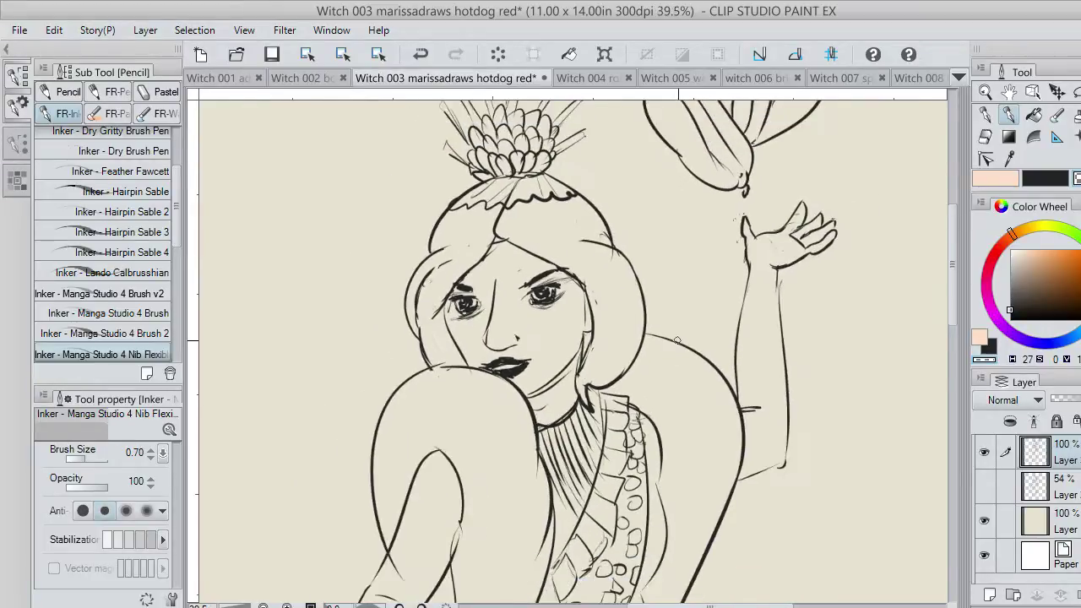
{"action": "left_click_drag", "start_coordinate": [953, 311], "coordinate": [945, 371]}
{"action": "scroll", "coordinate": [475, 348], "scroll_direction": "up", "scroll_amount": 6}
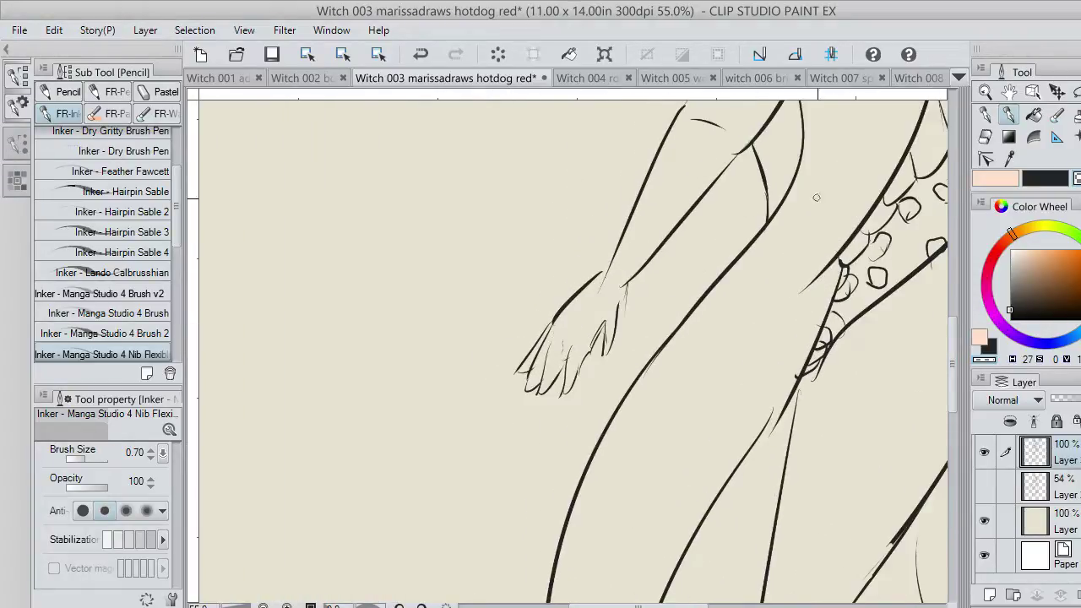
{"action": "key", "text": "x"}
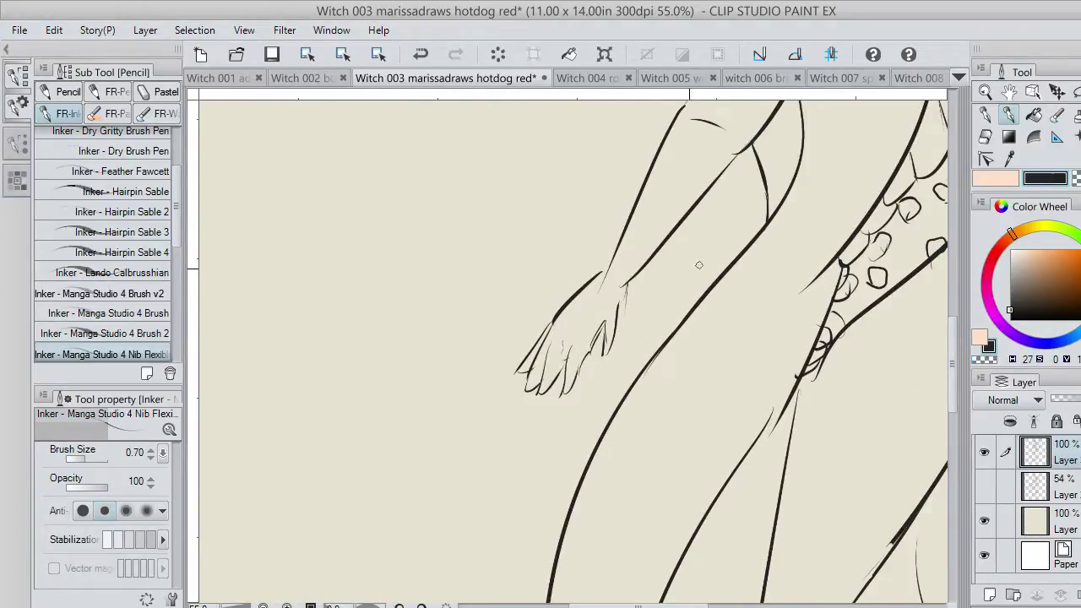
{"action": "mouse_move", "coordinate": [550, 321]}
{"action": "left_mouse_down"}
{"action": "mouse_move", "coordinate": [511, 370]}
{"action": "mouse_move", "coordinate": [532, 372]}
{"action": "mouse_move", "coordinate": [526, 389]}
{"action": "mouse_move", "coordinate": [543, 385]}
{"action": "mouse_move", "coordinate": [556, 334]}
{"action": "mouse_move", "coordinate": [560, 397]}
{"action": "mouse_move", "coordinate": [597, 338]}
{"action": "left_mouse_up"}
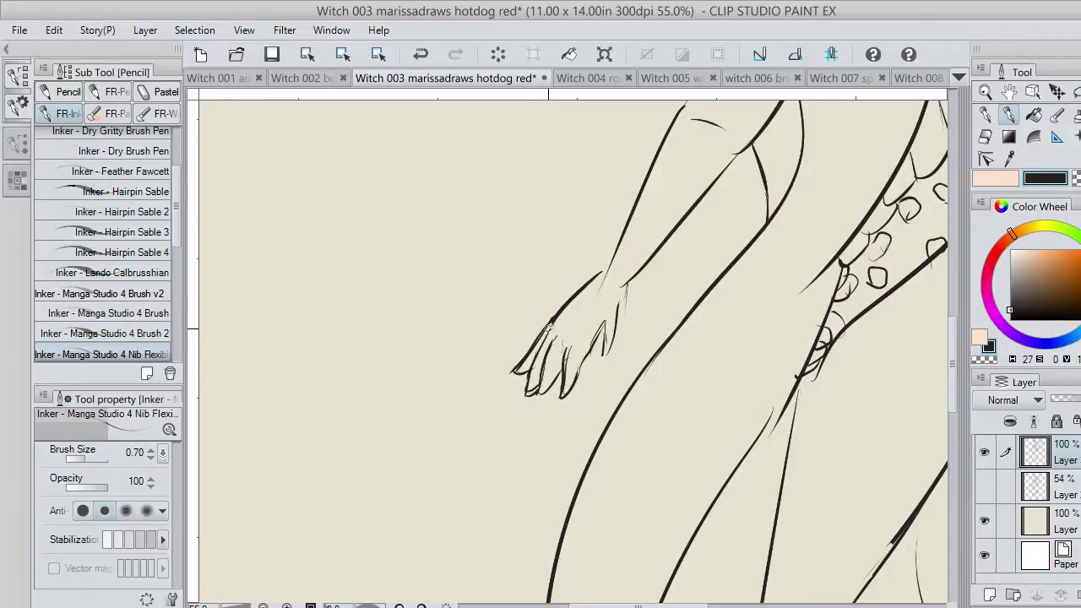
Redraw the back of the lowered hand from the knuckles to the wrist and erase the stray line ends there.
{"action": "mouse_move", "coordinate": [550, 320]}
{"action": "left_mouse_down"}
{"action": "mouse_move", "coordinate": [545, 327]}
{"action": "mouse_move", "coordinate": [601, 286]}
{"action": "left_mouse_up"}
{"action": "key", "text": "ctrl+z"}
{"action": "key", "text": "ctrl+z"}
{"action": "left_click_drag", "start_coordinate": [554, 318], "coordinate": [601, 281]}
{"action": "key", "text": "ctrl+z"}
{"action": "left_click_drag", "start_coordinate": [624, 285], "coordinate": [618, 324]}
{"action": "key", "text": "ctrl+z"}
{"action": "key", "text": "ctrl+z"}
{"action": "key", "text": "c"}
{"action": "mouse_move", "coordinate": [566, 296]}
{"action": "left_mouse_down"}
{"action": "mouse_move", "coordinate": [576, 296]}
{"action": "mouse_move", "coordinate": [556, 309]}
{"action": "mouse_move", "coordinate": [610, 270]}
{"action": "left_mouse_up"}
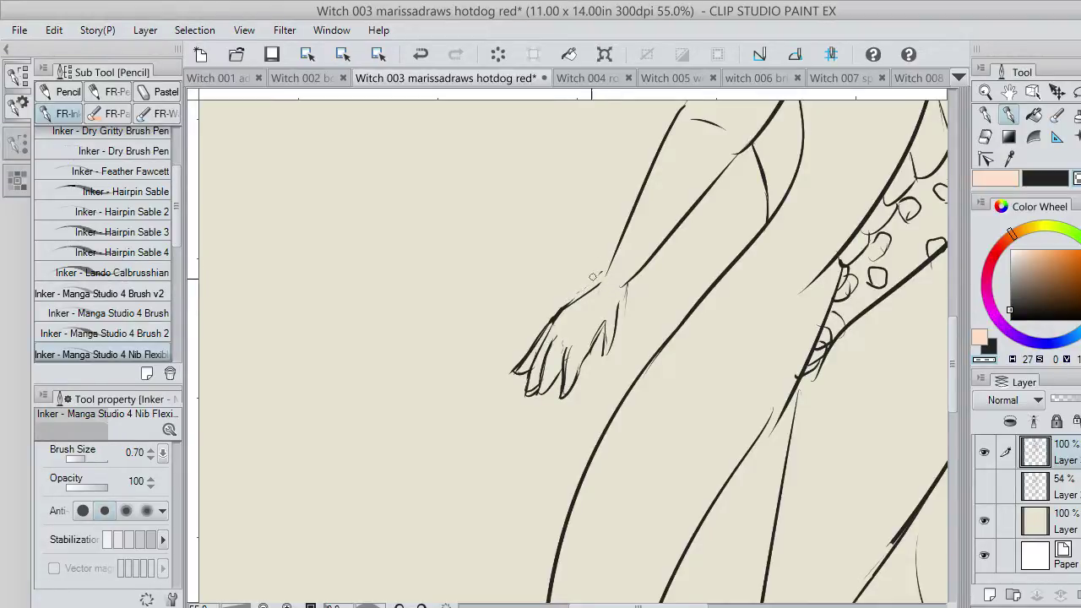
{"action": "left_click", "coordinate": [1040, 179]}
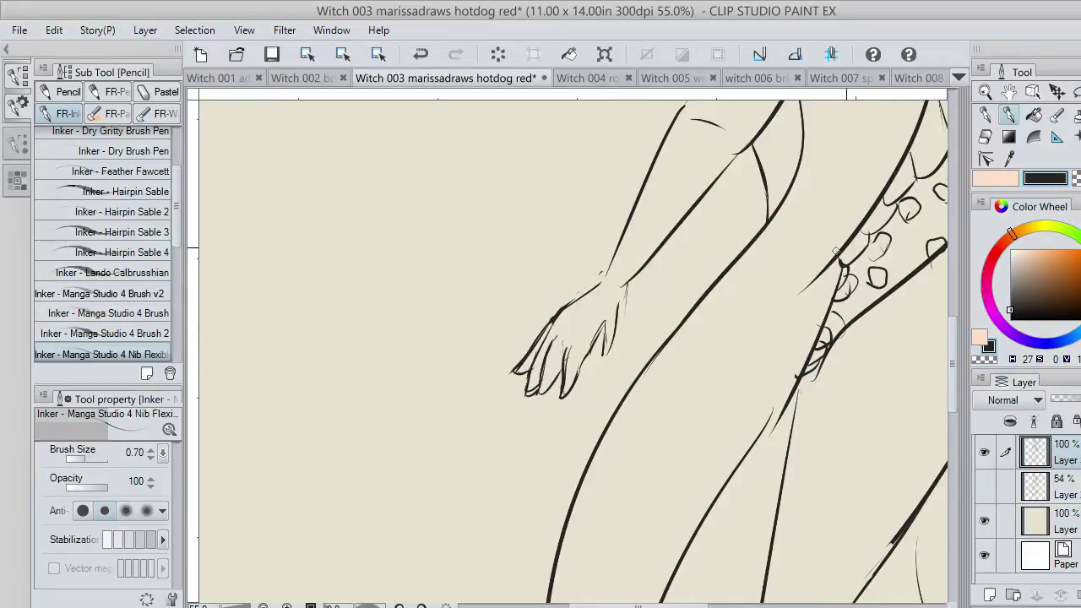
Erase the lowered hand's old thumb and ink a new thumb outline running up to the wrist.
{"action": "key", "text": "c"}
{"action": "mouse_move", "coordinate": [609, 325]}
{"action": "left_mouse_down"}
{"action": "mouse_move", "coordinate": [595, 353]}
{"action": "mouse_move", "coordinate": [607, 310]}
{"action": "mouse_move", "coordinate": [602, 349]}
{"action": "mouse_move", "coordinate": [622, 302]}
{"action": "left_mouse_up"}
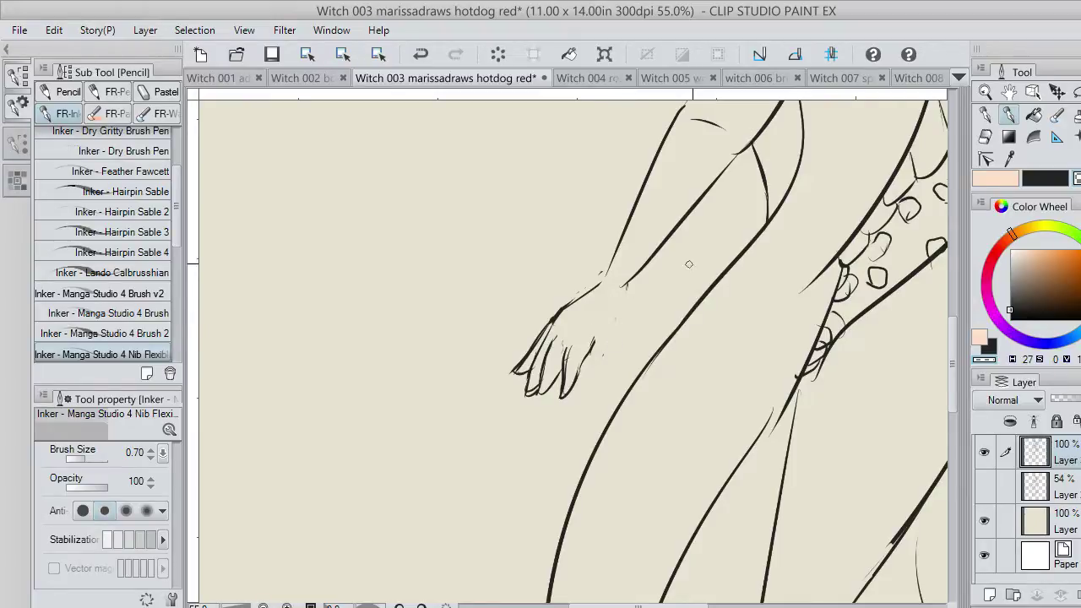
{"action": "left_click", "coordinate": [1057, 180]}
{"action": "mouse_move", "coordinate": [595, 340]}
{"action": "left_mouse_down"}
{"action": "mouse_move", "coordinate": [600, 366]}
{"action": "mouse_move", "coordinate": [609, 348]}
{"action": "left_mouse_up"}
{"action": "key", "text": "ctrl+z"}
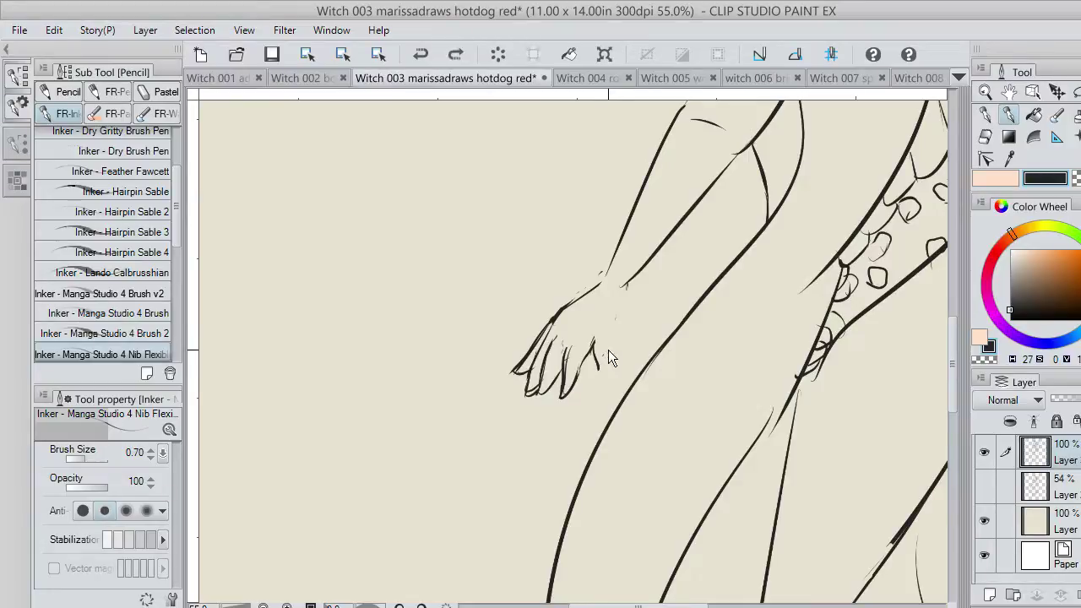
{"action": "key", "text": "ctrl+z"}
{"action": "mouse_move", "coordinate": [593, 338]}
{"action": "left_mouse_down"}
{"action": "mouse_move", "coordinate": [603, 367]}
{"action": "mouse_move", "coordinate": [641, 260]}
{"action": "left_mouse_up"}
{"action": "key", "text": "ctrl+z"}
Lasso the lowered hand and move it slightly up and over towards the wrist.
{"action": "key", "text": "m"}
{"action": "mouse_move", "coordinate": [561, 284]}
{"action": "left_mouse_down"}
{"action": "mouse_move", "coordinate": [505, 371]}
{"action": "mouse_move", "coordinate": [604, 291]}
{"action": "left_mouse_up"}
{"action": "left_click", "coordinate": [1056, 94]}
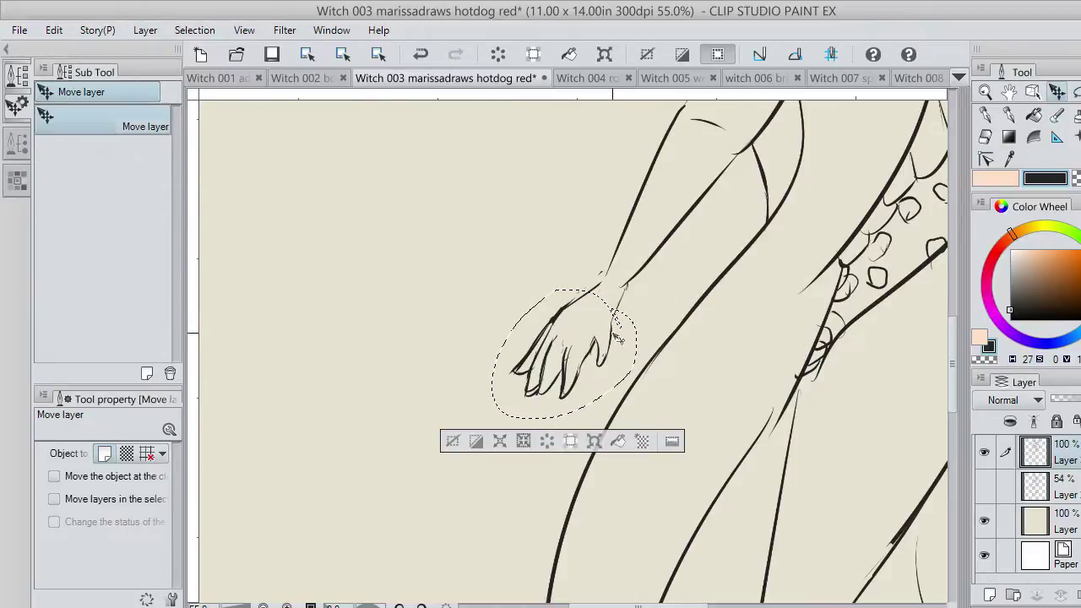
{"action": "left_click_drag", "start_coordinate": [580, 370], "coordinate": [571, 370]}
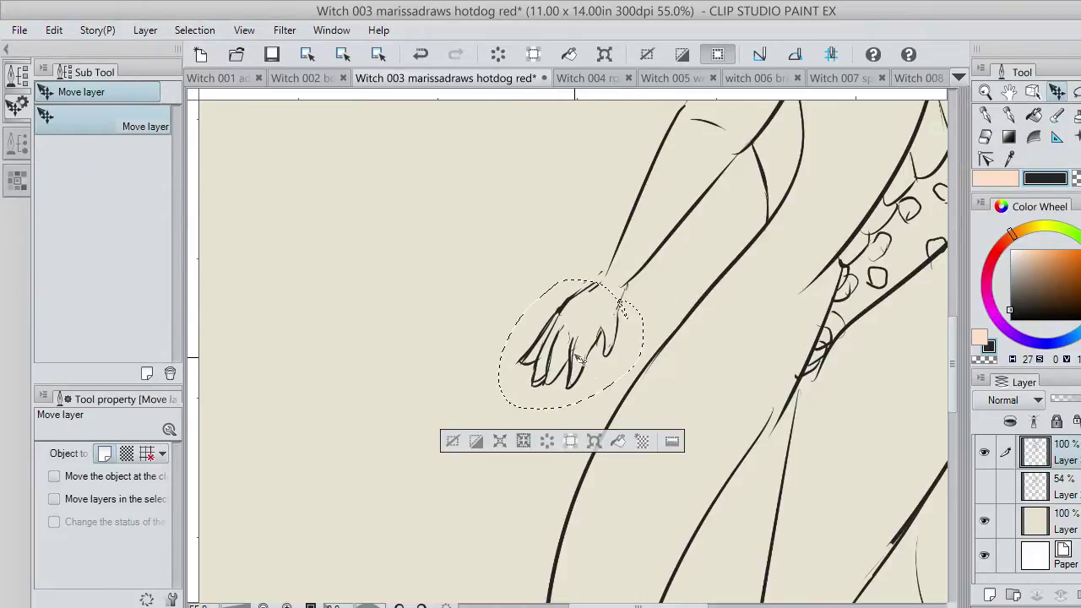
Scale the selected hand to 96% width and 98% height, fit it against the wrist and deselect.
{"action": "left_click", "coordinate": [596, 441]}
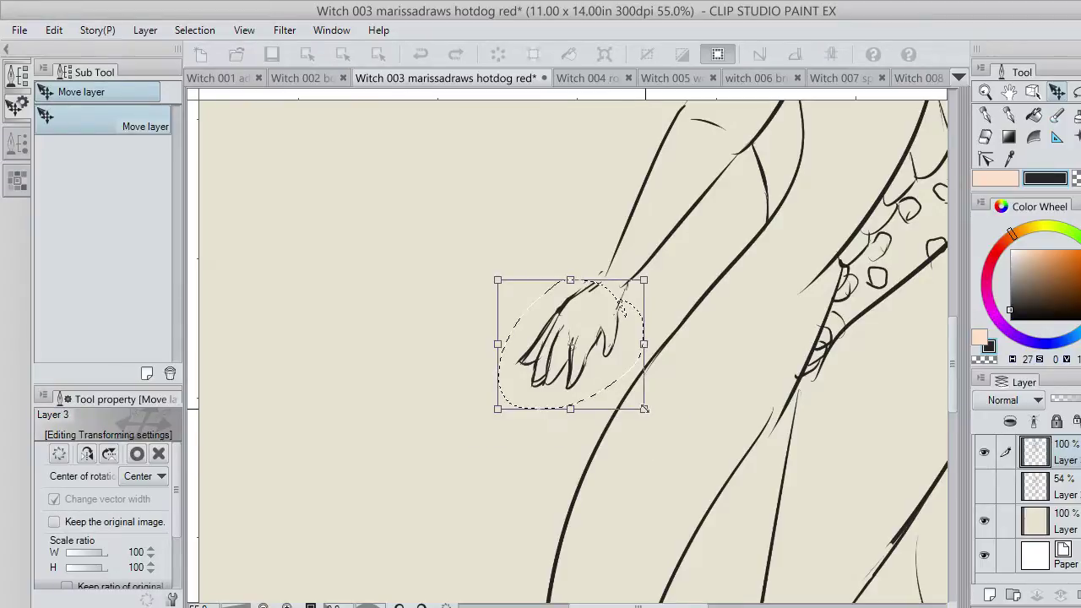
{"action": "left_click_drag", "start_coordinate": [643, 408], "coordinate": [637, 405]}
{"action": "left_click_drag", "start_coordinate": [598, 364], "coordinate": [602, 366]}
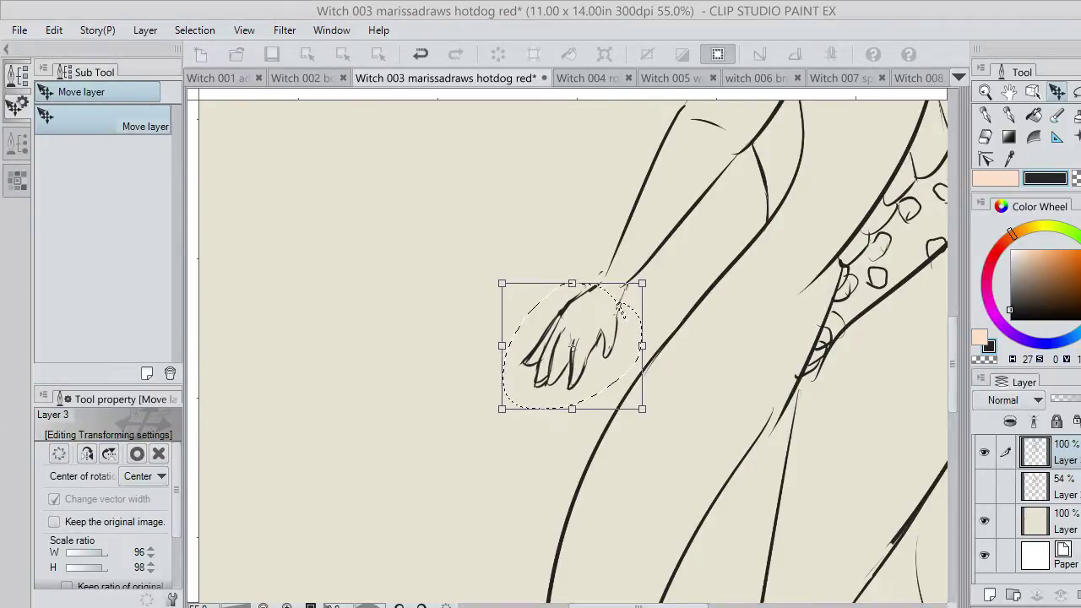
{"action": "key", "text": "Return"}
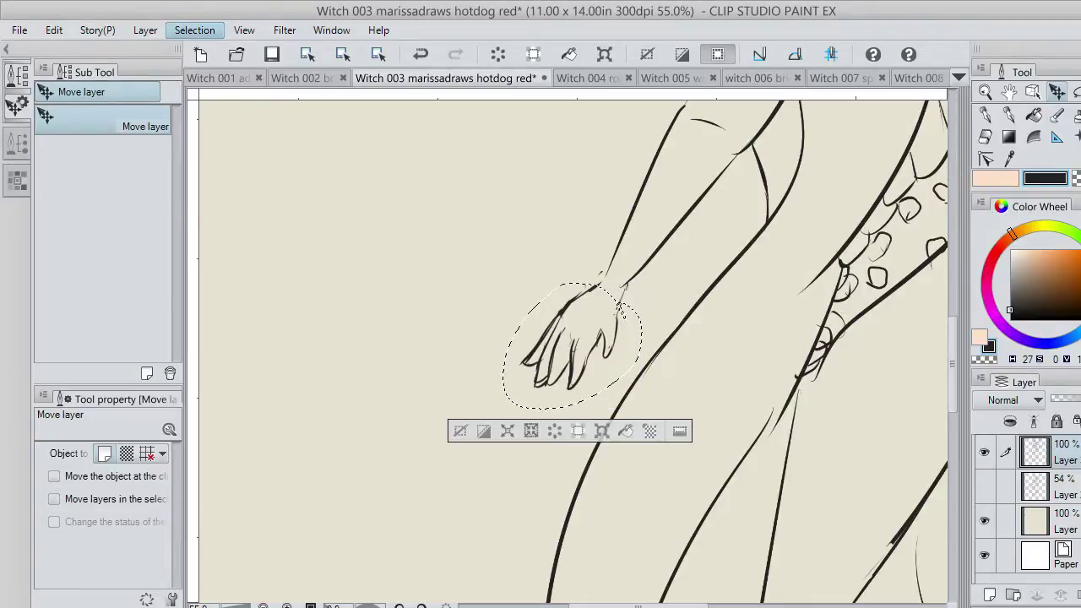
{"action": "key", "text": "ctrl+d"}
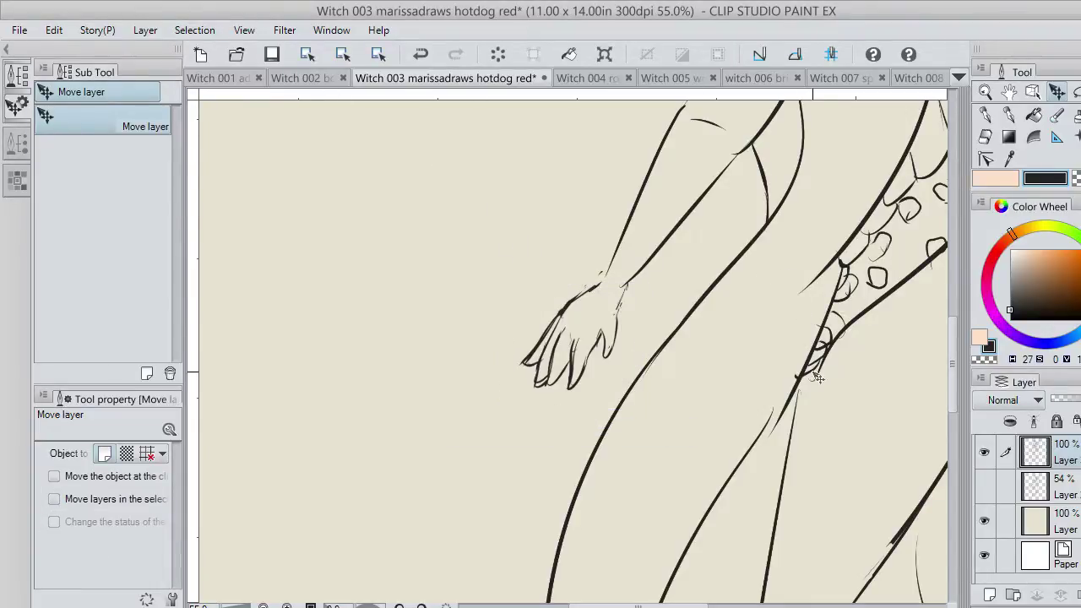
Erase the bun outline crossing into the lowered arm near the elbow and tidy the stray ends on the upper arm.
{"action": "scroll", "coordinate": [807, 423], "scroll_direction": "up", "scroll_amount": 1}
{"action": "scroll", "coordinate": [806, 422], "scroll_direction": "down", "scroll_amount": 5}
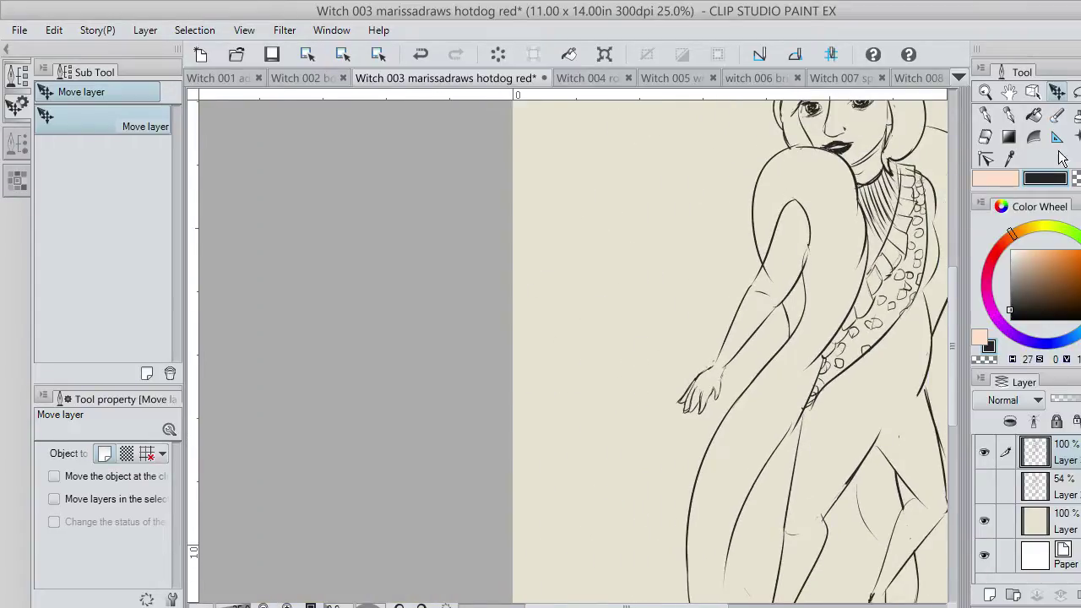
{"action": "scroll", "coordinate": [802, 262], "scroll_direction": "up", "scroll_amount": 1}
{"action": "scroll", "coordinate": [766, 271], "scroll_direction": "up", "scroll_amount": 2}
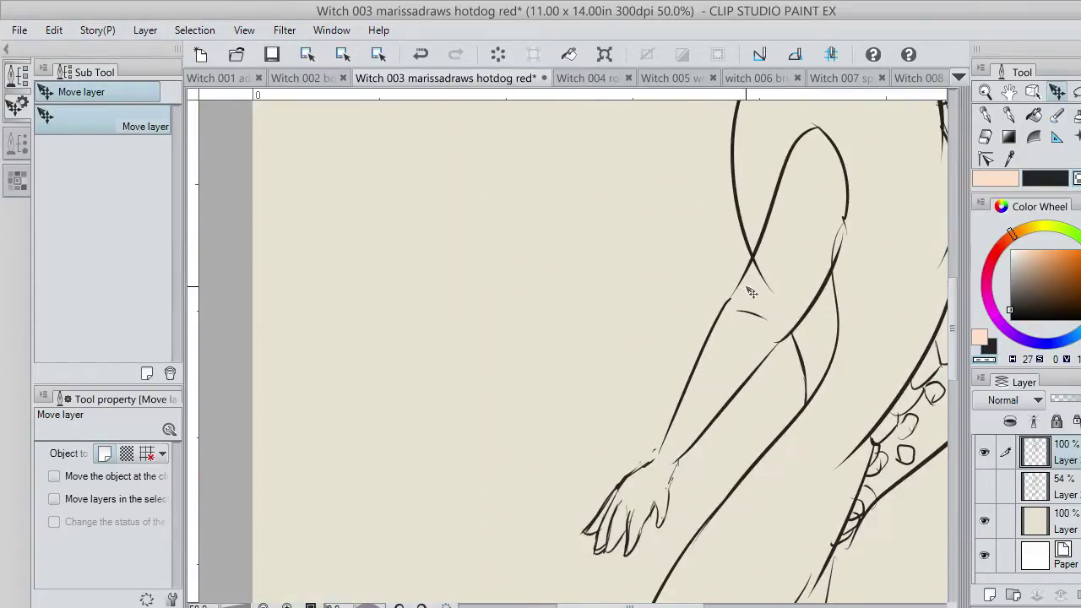
{"action": "left_click", "coordinate": [1008, 115]}
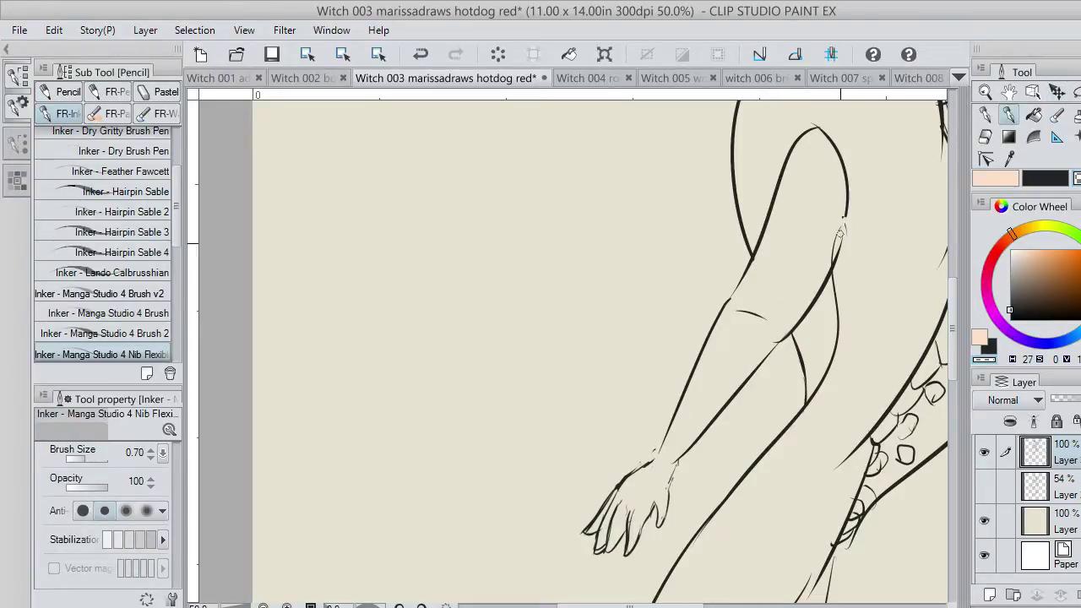
{"action": "key", "text": "ctrl+z"}
{"action": "key", "text": "ctrl+z"}
{"action": "left_click_drag", "start_coordinate": [769, 291], "coordinate": [773, 295]}
Ink a flared skirt over the thighs with a sloping outer side and a wavy hem at knee height.
{"action": "scroll", "coordinate": [866, 385], "scroll_direction": "down", "scroll_amount": 5}
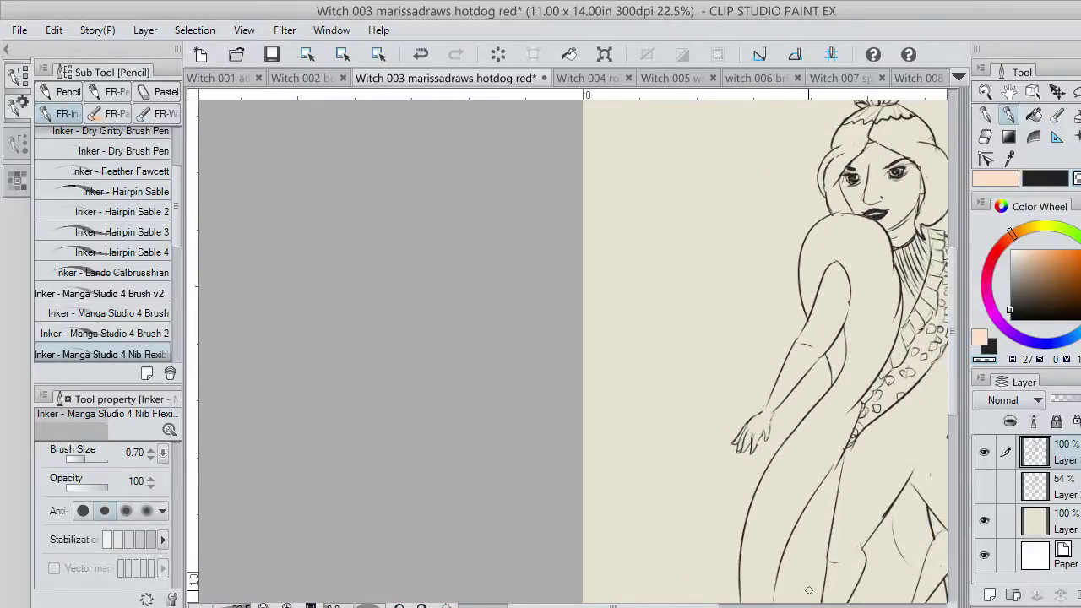
{"action": "left_click_drag", "start_coordinate": [697, 604], "coordinate": [796, 604]}
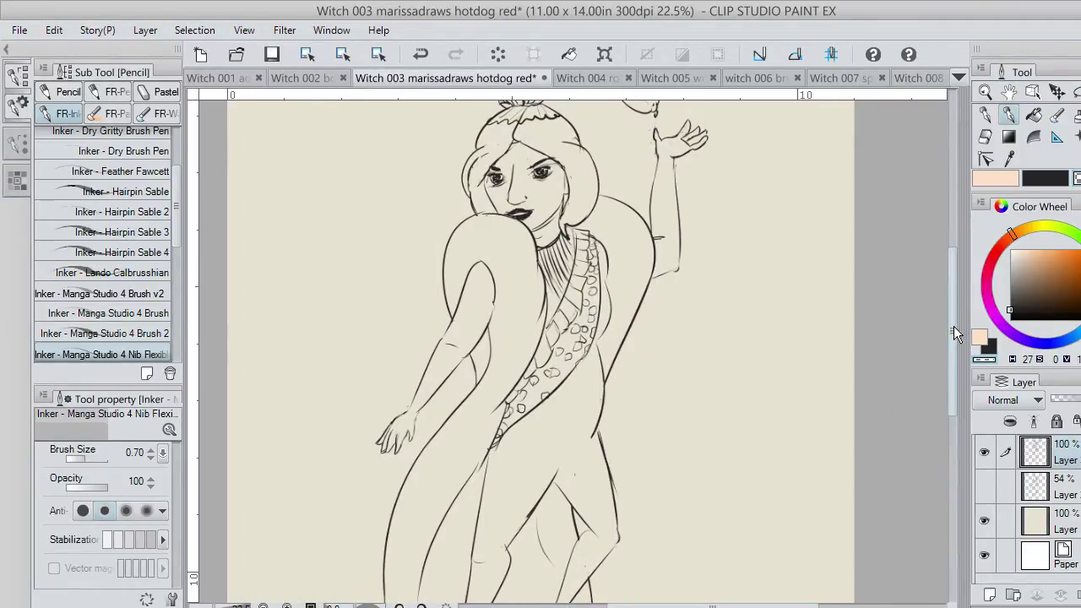
{"action": "left_click_drag", "start_coordinate": [955, 331], "coordinate": [958, 363]}
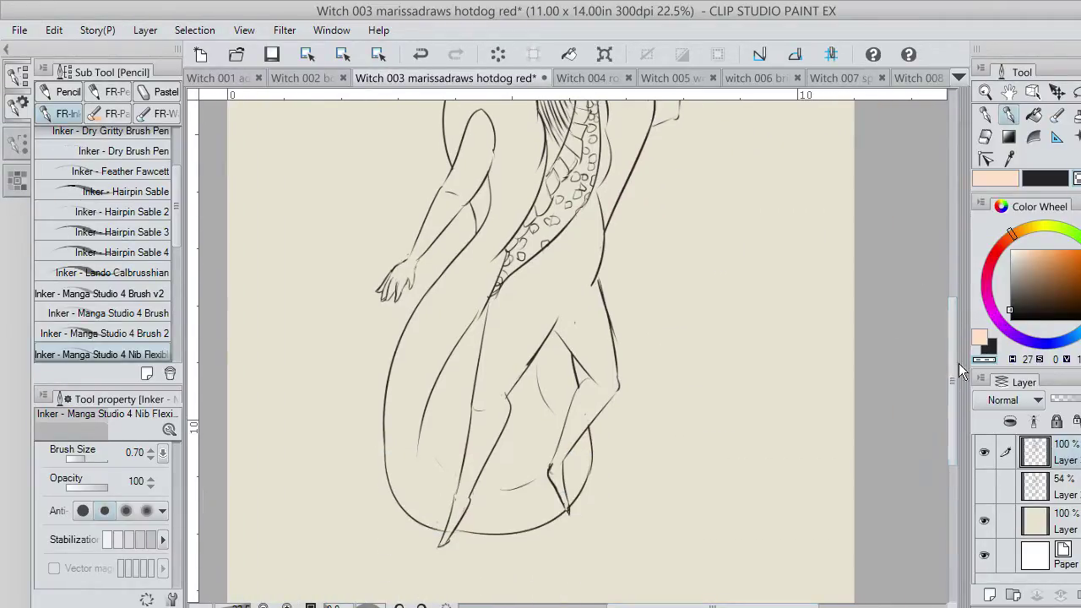
{"action": "left_click", "coordinate": [1053, 183]}
{"action": "mouse_move", "coordinate": [467, 334]}
{"action": "left_mouse_down"}
{"action": "mouse_move", "coordinate": [471, 405]}
{"action": "mouse_move", "coordinate": [606, 378]}
{"action": "mouse_move", "coordinate": [625, 310]}
{"action": "mouse_move", "coordinate": [590, 204]}
{"action": "left_mouse_up"}
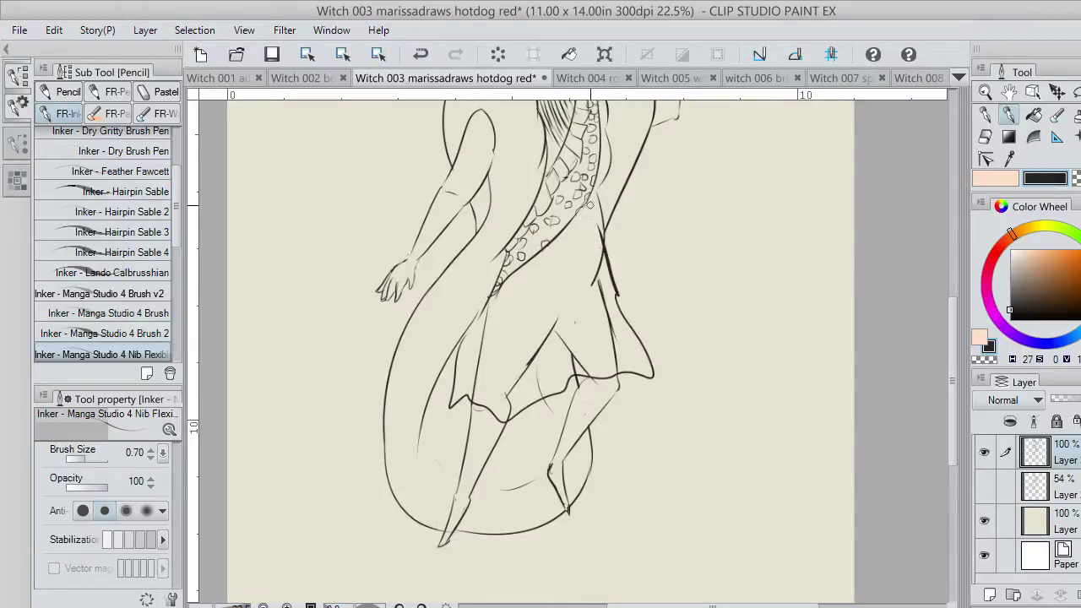
{"action": "key", "text": "ctrl+z"}
{"action": "mouse_move", "coordinate": [609, 244]}
{"action": "left_mouse_down"}
{"action": "mouse_move", "coordinate": [614, 317]}
{"action": "mouse_move", "coordinate": [648, 390]}
{"action": "mouse_move", "coordinate": [568, 370]}
{"action": "mouse_move", "coordinate": [544, 388]}
{"action": "mouse_move", "coordinate": [468, 385]}
{"action": "mouse_move", "coordinate": [459, 404]}
{"action": "mouse_move", "coordinate": [510, 416]}
{"action": "mouse_move", "coordinate": [542, 409]}
{"action": "left_mouse_up"}
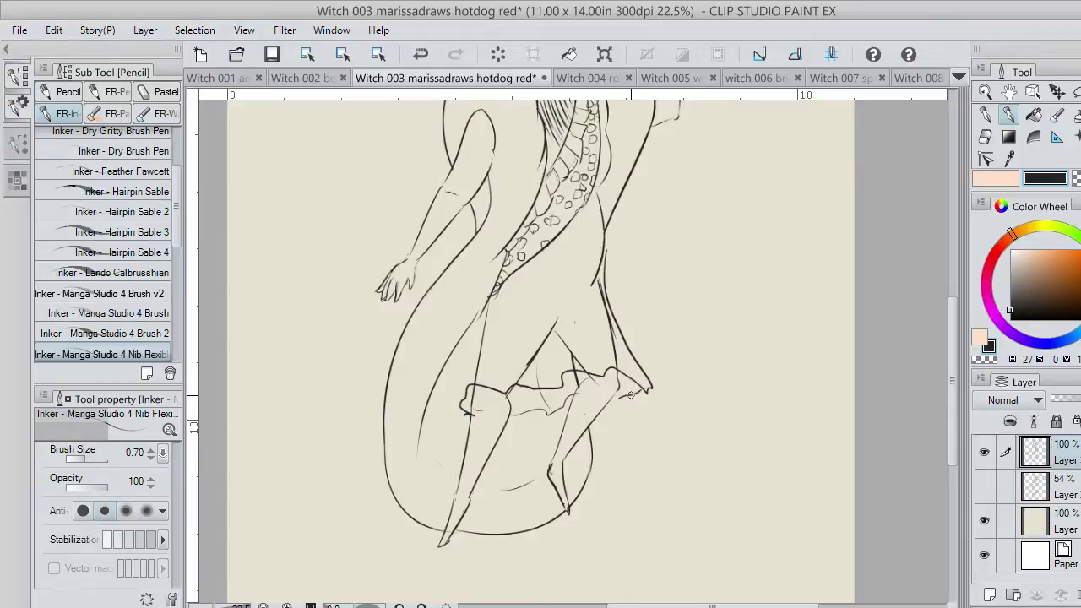
{"action": "key", "text": "ctrl+z"}
{"action": "left_click_drag", "start_coordinate": [630, 384], "coordinate": [641, 387]}
Ink the skirt's other side edge and add long thin fold lines running down towards the hem.
{"action": "mouse_move", "coordinate": [467, 383]}
{"action": "left_mouse_down"}
{"action": "mouse_move", "coordinate": [484, 292]}
{"action": "mouse_move", "coordinate": [463, 394]}
{"action": "mouse_move", "coordinate": [484, 307]}
{"action": "left_mouse_up"}
{"action": "key", "text": "ctrl+z"}
{"action": "left_click_drag", "start_coordinate": [507, 388], "coordinate": [522, 287]}
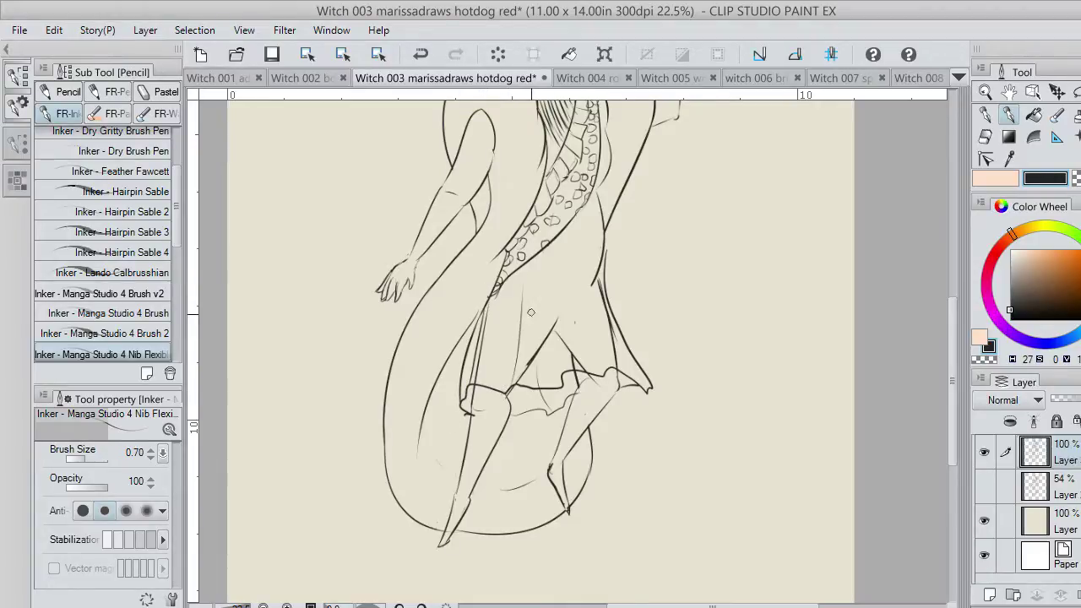
{"action": "left_click_drag", "start_coordinate": [600, 269], "coordinate": [660, 354]}
{"action": "key", "text": "ctrl+z"}
{"action": "mouse_move", "coordinate": [606, 291]}
{"action": "left_mouse_down"}
{"action": "mouse_move", "coordinate": [606, 226]}
{"action": "mouse_move", "coordinate": [607, 242]}
{"action": "mouse_move", "coordinate": [594, 189]}
{"action": "left_mouse_up"}
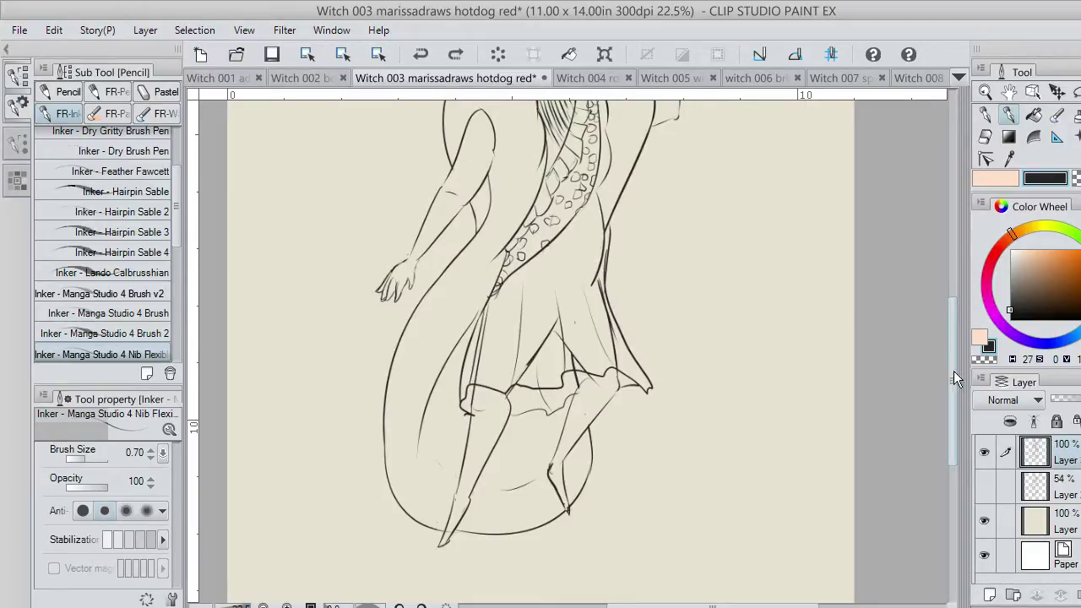
Ink a side contour from beneath the collar trim down to the waist where the skirt begins.
{"action": "scroll", "coordinate": [953, 371], "scroll_direction": "up", "scroll_amount": 3}
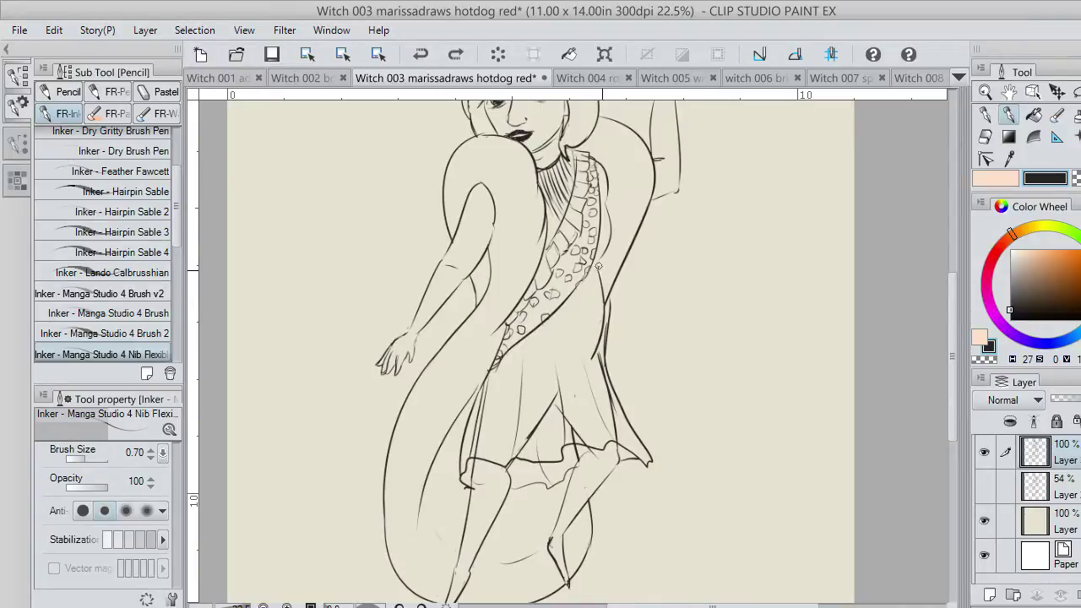
{"action": "left_click_drag", "start_coordinate": [598, 267], "coordinate": [604, 317]}
{"action": "key", "text": "ctrl+z"}
{"action": "left_click_drag", "start_coordinate": [603, 267], "coordinate": [606, 326]}
Erase the thigh lines showing through the skirt with the hard eraser.
{"action": "left_click", "coordinate": [984, 137]}
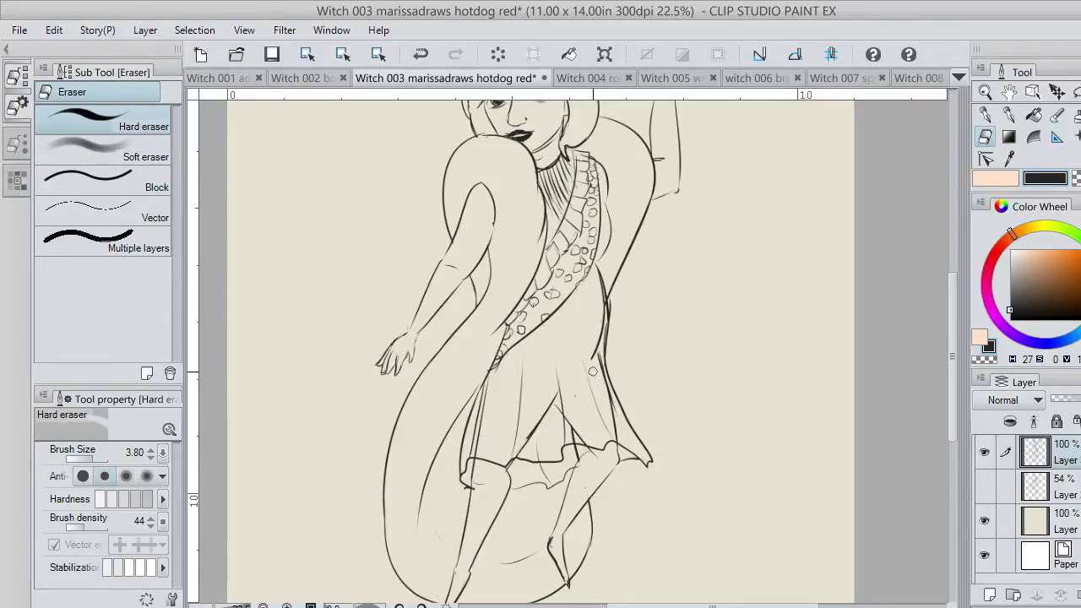
{"action": "scroll", "coordinate": [592, 371], "scroll_direction": "up", "scroll_amount": 4}
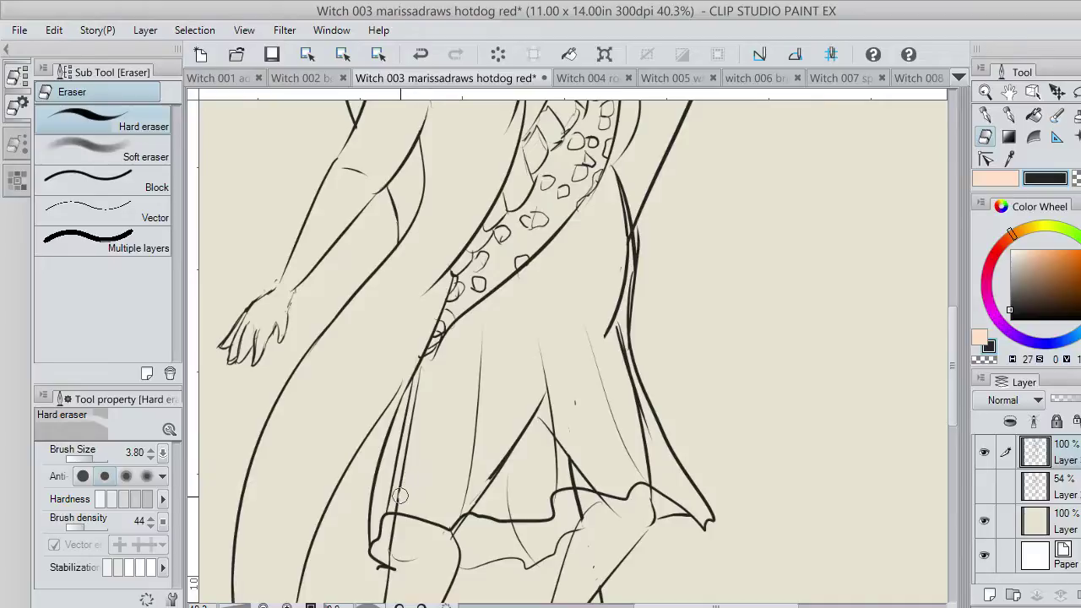
{"action": "mouse_move", "coordinate": [400, 496]}
{"action": "left_mouse_down"}
{"action": "mouse_move", "coordinate": [409, 472]}
{"action": "mouse_move", "coordinate": [395, 498]}
{"action": "mouse_move", "coordinate": [421, 374]}
{"action": "mouse_move", "coordinate": [445, 421]}
{"action": "left_mouse_up"}
{"action": "mouse_move", "coordinate": [503, 468]}
{"action": "left_mouse_down"}
{"action": "mouse_move", "coordinate": [468, 505]}
{"action": "mouse_move", "coordinate": [478, 486]}
{"action": "mouse_move", "coordinate": [498, 487]}
{"action": "mouse_move", "coordinate": [506, 460]}
{"action": "mouse_move", "coordinate": [512, 472]}
{"action": "mouse_move", "coordinate": [530, 404]}
{"action": "mouse_move", "coordinate": [546, 443]}
{"action": "mouse_move", "coordinate": [542, 401]}
{"action": "mouse_move", "coordinate": [548, 440]}
{"action": "mouse_move", "coordinate": [551, 398]}
{"action": "mouse_move", "coordinate": [587, 481]}
{"action": "left_mouse_up"}
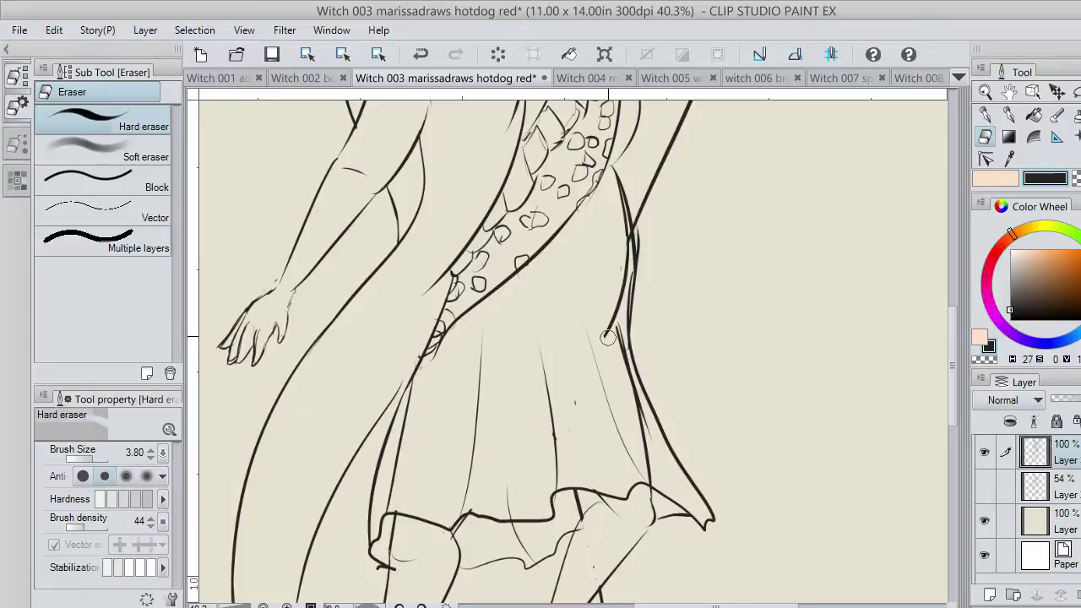
Erase the old waist and hip lines inside the skirt's outer side edge.
{"action": "mouse_move", "coordinate": [608, 337]}
{"action": "left_mouse_down"}
{"action": "mouse_move", "coordinate": [604, 313]}
{"action": "mouse_move", "coordinate": [604, 338]}
{"action": "mouse_move", "coordinate": [620, 320]}
{"action": "mouse_move", "coordinate": [622, 222]}
{"action": "mouse_move", "coordinate": [626, 250]}
{"action": "mouse_move", "coordinate": [617, 189]}
{"action": "left_mouse_up"}
{"action": "left_click_drag", "start_coordinate": [629, 266], "coordinate": [611, 184]}
{"action": "mouse_move", "coordinate": [627, 222]}
{"action": "left_mouse_down"}
{"action": "mouse_move", "coordinate": [615, 175]}
{"action": "mouse_move", "coordinate": [620, 269]}
{"action": "mouse_move", "coordinate": [597, 206]}
{"action": "mouse_move", "coordinate": [608, 208]}
{"action": "mouse_move", "coordinate": [611, 185]}
{"action": "mouse_move", "coordinate": [618, 207]}
{"action": "mouse_move", "coordinate": [614, 157]}
{"action": "mouse_move", "coordinate": [621, 239]}
{"action": "left_mouse_up"}
{"action": "key", "text": "ctrl+z"}
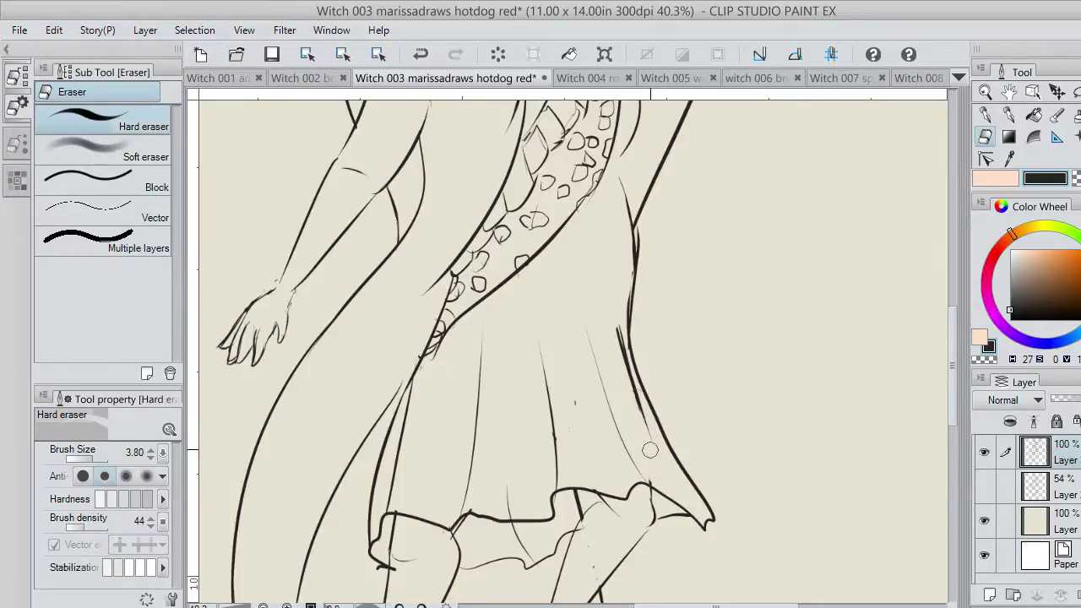
{"action": "left_click_drag", "start_coordinate": [649, 450], "coordinate": [619, 302]}
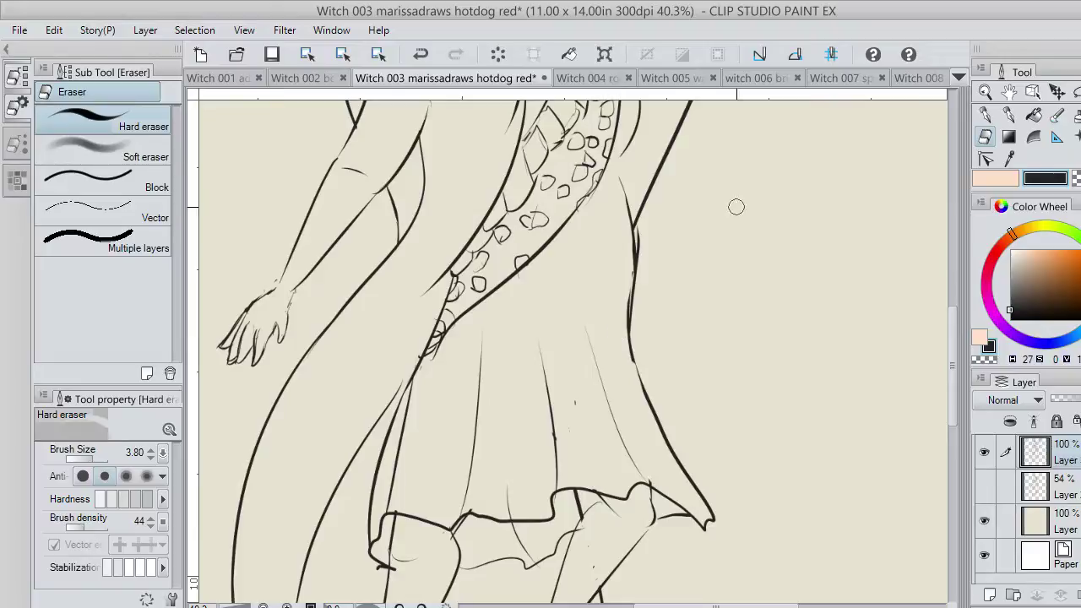
Erase the faint torso line below the bust and redraw it running down to meet the bun's edge.
{"action": "left_click_drag", "start_coordinate": [954, 358], "coordinate": [964, 279]}
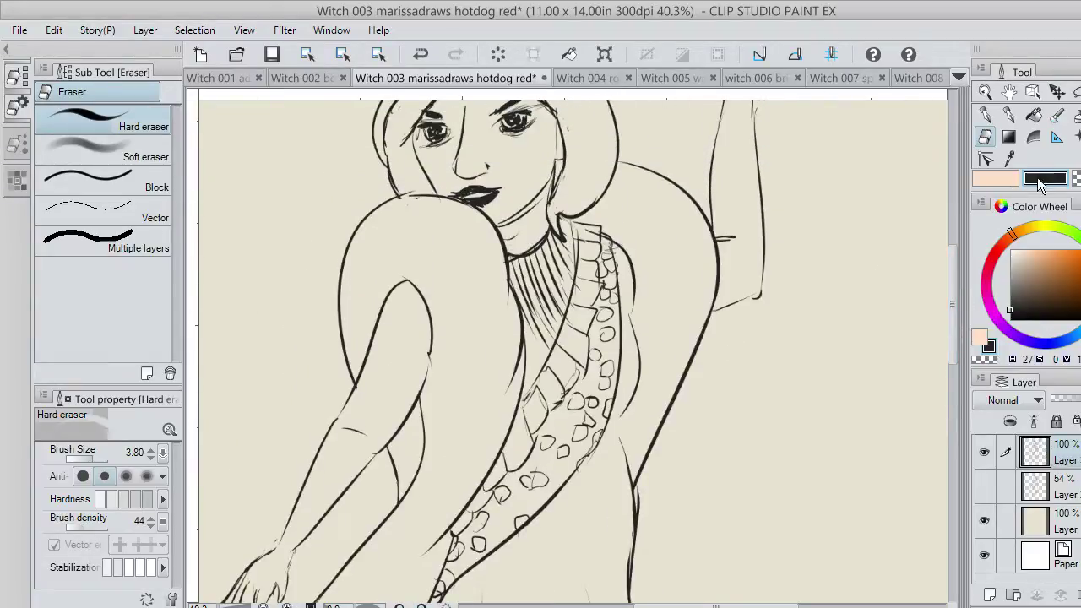
{"action": "key", "text": "ctrl+z"}
{"action": "left_click_drag", "start_coordinate": [620, 419], "coordinate": [625, 453]}
{"action": "left_click", "coordinate": [1008, 115]}
{"action": "left_click_drag", "start_coordinate": [624, 409], "coordinate": [627, 467]}
{"action": "key", "text": "ctrl+z"}
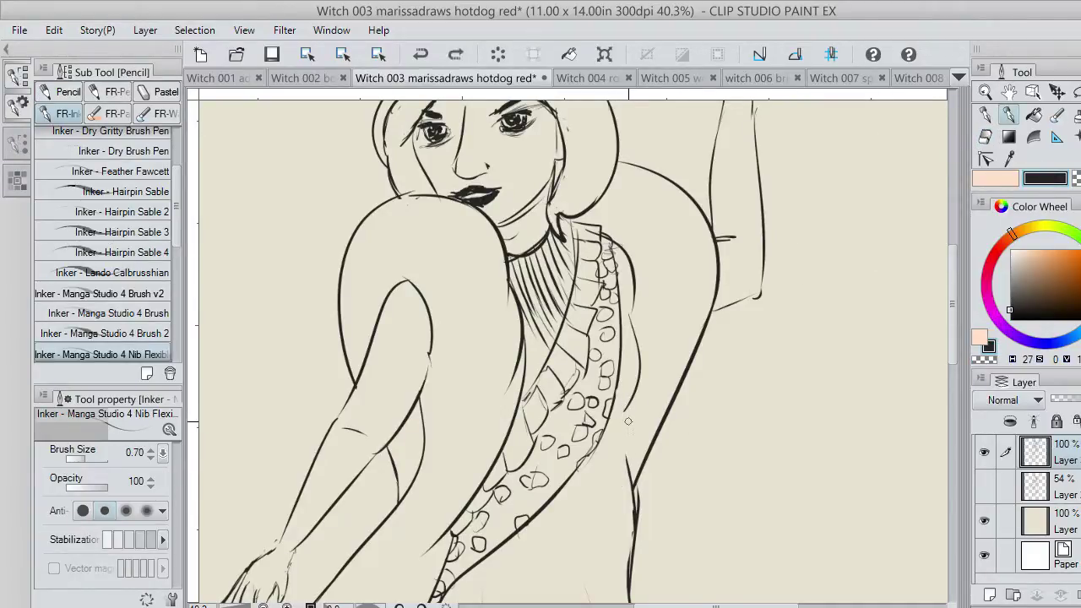
{"action": "left_click_drag", "start_coordinate": [627, 418], "coordinate": [630, 483]}
{"action": "key", "text": "ctrl+z"}
{"action": "left_click_drag", "start_coordinate": [624, 412], "coordinate": [629, 489]}
{"action": "left_click_drag", "start_coordinate": [625, 566], "coordinate": [636, 494]}
{"action": "key", "text": "ctrl+z"}
{"action": "key", "text": "ctrl+z"}
Rework the bust contour beside the collar trim with short ink strokes, undoing the unsatisfactory ones.
{"action": "mouse_move", "coordinate": [625, 302]}
{"action": "left_mouse_down"}
{"action": "mouse_move", "coordinate": [633, 326]}
{"action": "mouse_move", "coordinate": [625, 299]}
{"action": "mouse_move", "coordinate": [635, 292]}
{"action": "left_mouse_up"}
{"action": "key", "text": "ctrl+z"}
{"action": "left_click_drag", "start_coordinate": [629, 301], "coordinate": [630, 327]}
{"action": "key", "text": "ctrl+z"}
{"action": "left_click_drag", "start_coordinate": [610, 245], "coordinate": [632, 332]}
{"action": "key", "text": "ctrl+z"}
{"action": "key", "text": "ctrl+z"}
{"action": "scroll", "coordinate": [949, 322], "scroll_direction": "down", "scroll_amount": 5}
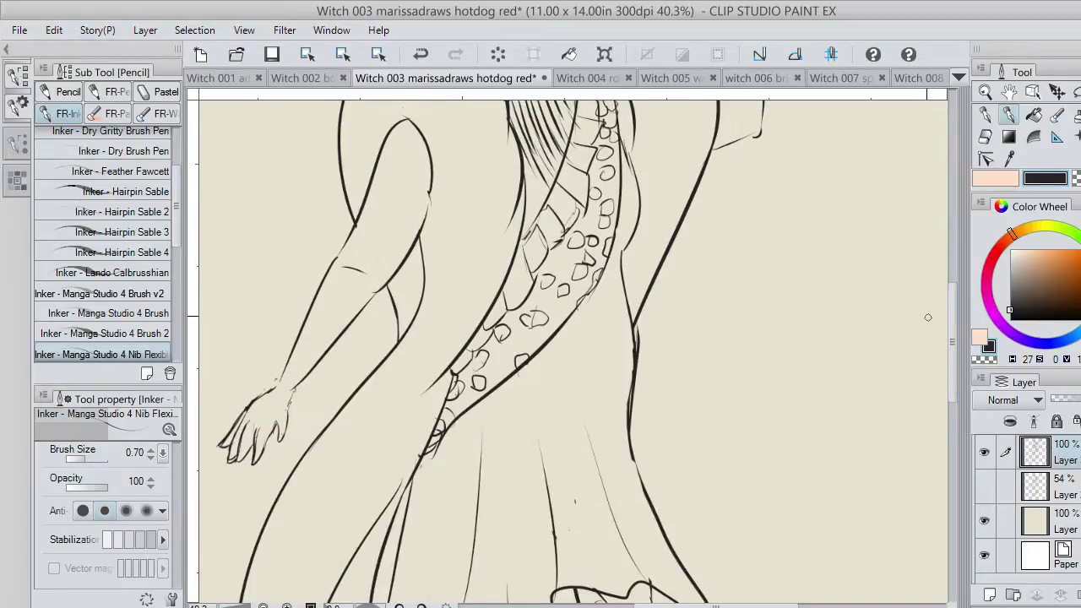
{"action": "key", "text": "ctrl+z"}
{"action": "mouse_move", "coordinate": [627, 159]}
{"action": "left_mouse_down"}
{"action": "mouse_move", "coordinate": [610, 110]}
{"action": "mouse_move", "coordinate": [633, 173]}
{"action": "left_mouse_up"}
{"action": "key", "text": "ctrl+z"}
{"action": "key", "text": "ctrl+z"}
{"action": "left_click_drag", "start_coordinate": [617, 113], "coordinate": [630, 157]}
Clear the rough section of the waist line and redraw it as one clean stroke joining torso and skirt.
{"action": "scroll", "coordinate": [937, 316], "scroll_direction": "down", "scroll_amount": 3}
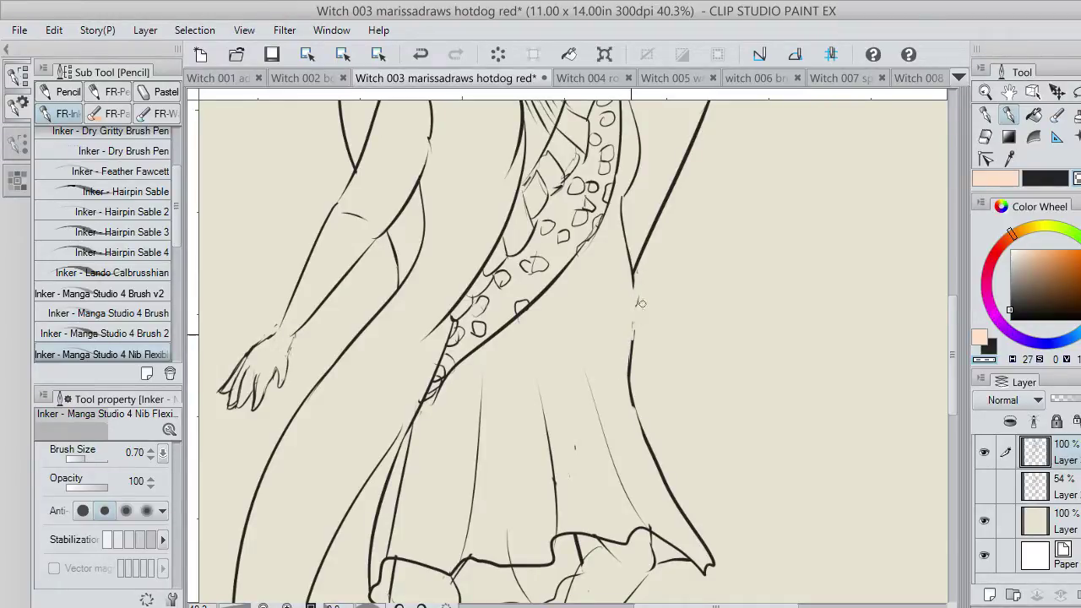
{"action": "left_click", "coordinate": [1038, 178]}
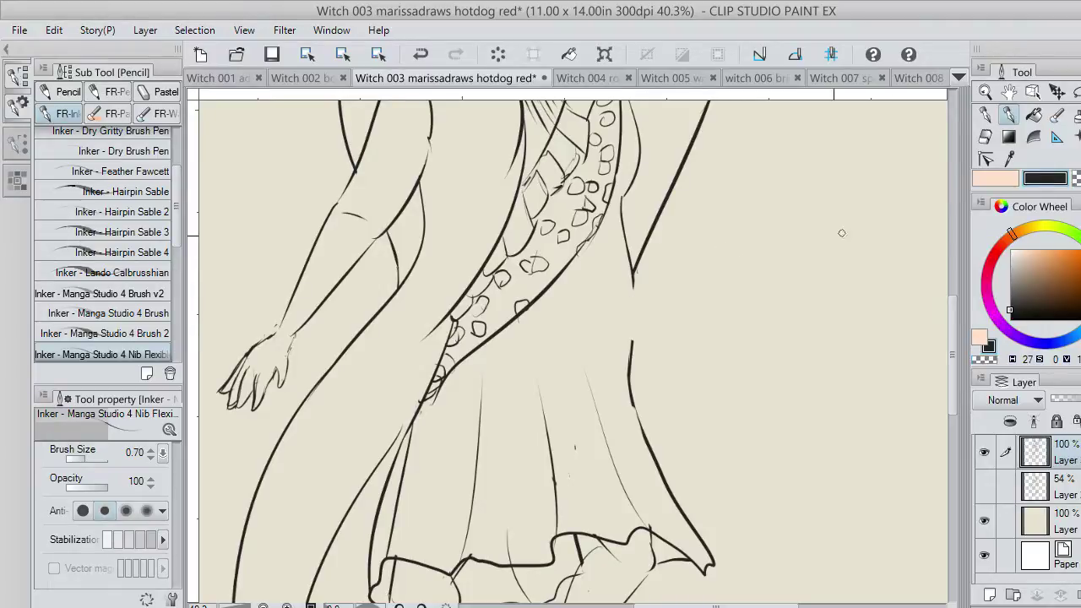
{"action": "left_click_drag", "start_coordinate": [633, 268], "coordinate": [623, 367]}
{"action": "key", "text": "ctrl+z"}
{"action": "left_click_drag", "start_coordinate": [633, 277], "coordinate": [631, 376]}
{"action": "key", "text": "ctrl+z"}
{"action": "left_click_drag", "start_coordinate": [631, 285], "coordinate": [633, 357]}
Undo the recent ankle edits on the bent leg and thin its ankle outline with transparent ink.
{"action": "left_click_drag", "start_coordinate": [943, 368], "coordinate": [944, 440]}
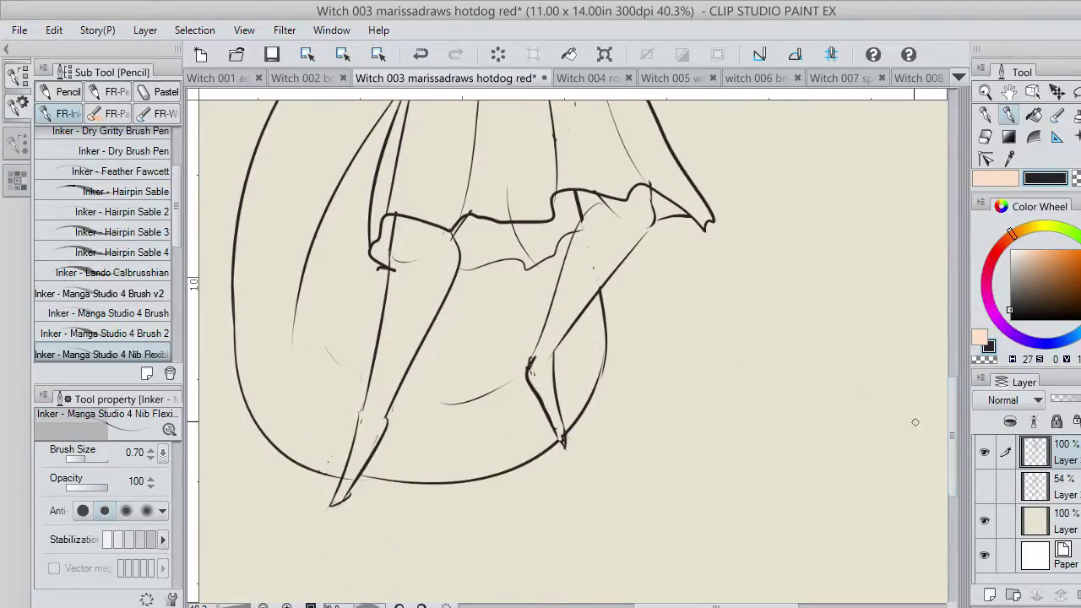
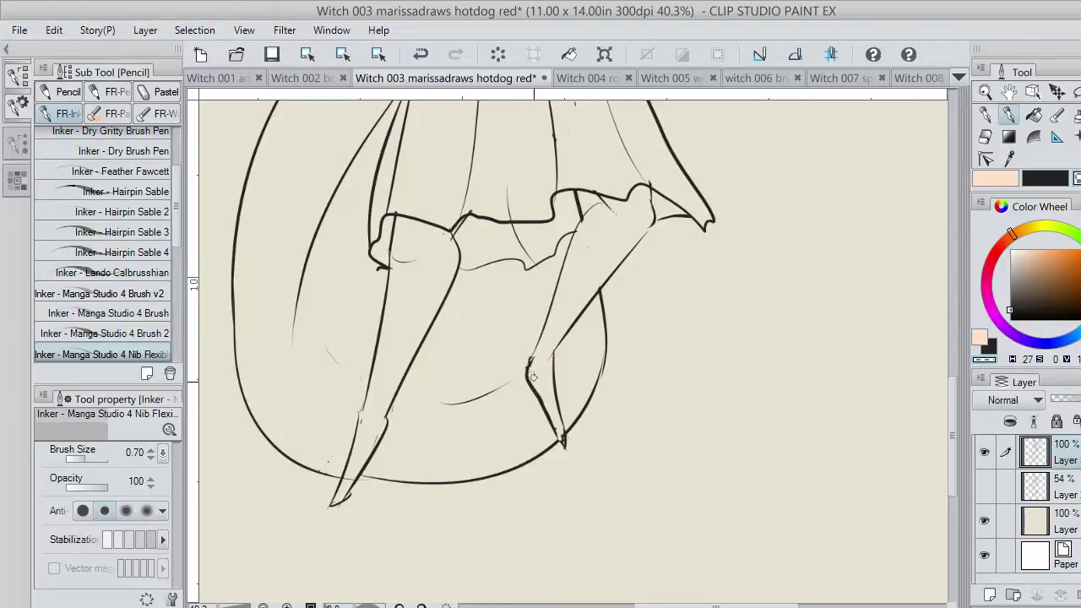
{"action": "key", "text": "ctrl+z"}
{"action": "key", "text": "ctrl+z"}
{"action": "key", "text": "ctrl+z"}
{"action": "key", "text": "ctrl+z"}
{"action": "key", "text": "ctrl+z"}
{"action": "key", "text": "ctrl+z"}
{"action": "left_click_drag", "start_coordinate": [532, 355], "coordinate": [529, 367]}
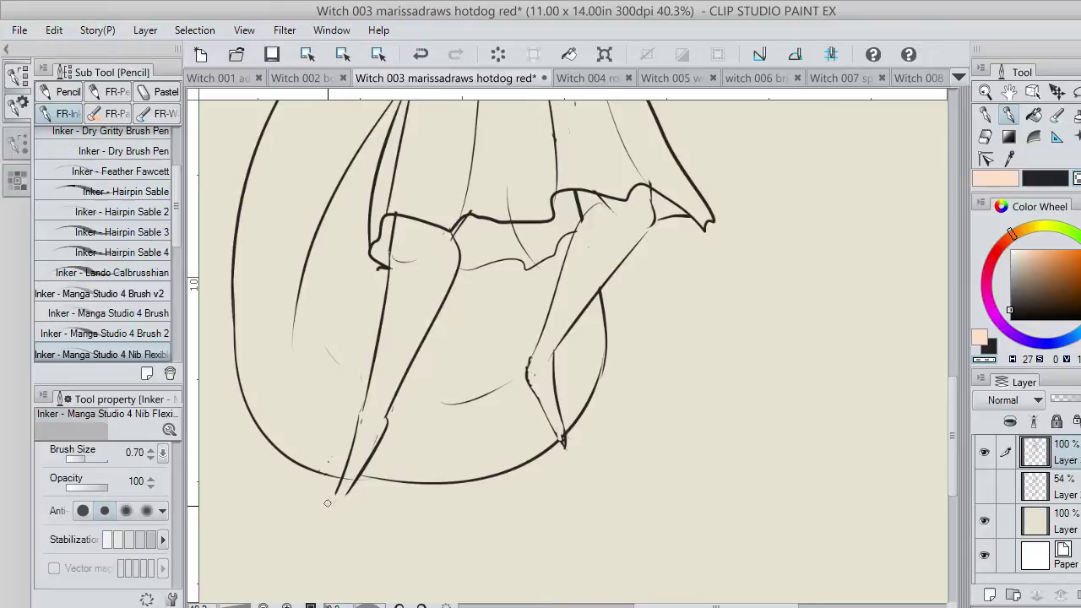
Erase the straight leg's front foot outline and redraw it as a slim line from ankle to pointed toe.
{"action": "left_click_drag", "start_coordinate": [335, 497], "coordinate": [353, 445]}
{"action": "key", "text": "c"}
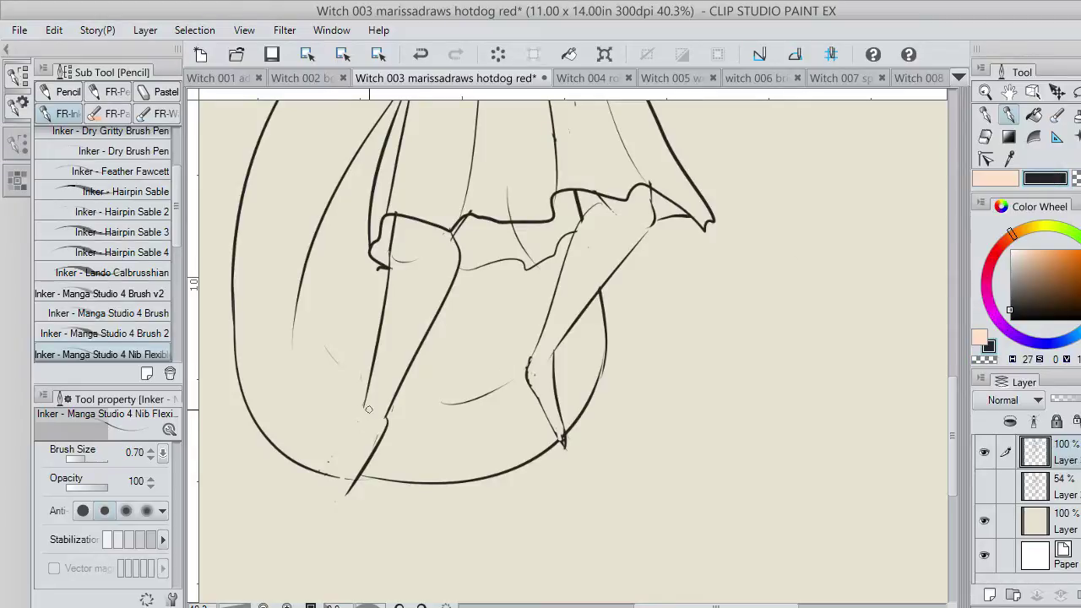
{"action": "left_click_drag", "start_coordinate": [360, 406], "coordinate": [347, 483]}
{"action": "mouse_move", "coordinate": [356, 417]}
{"action": "left_mouse_down"}
{"action": "mouse_move", "coordinate": [341, 501]}
{"action": "mouse_move", "coordinate": [365, 401]}
{"action": "mouse_move", "coordinate": [341, 507]}
{"action": "left_mouse_up"}
{"action": "key", "text": "ctrl+z"}
{"action": "key", "text": "ctrl+z"}
{"action": "key", "text": "ctrl+z"}
{"action": "left_click_drag", "start_coordinate": [366, 403], "coordinate": [339, 498]}
Erase the back outline of the bent leg's foot and redraw it curving from the heel towards the toe.
{"action": "left_click_drag", "start_coordinate": [550, 358], "coordinate": [559, 392]}
{"action": "key", "text": "ctrl+z"}
{"action": "key", "text": "ctrl+z"}
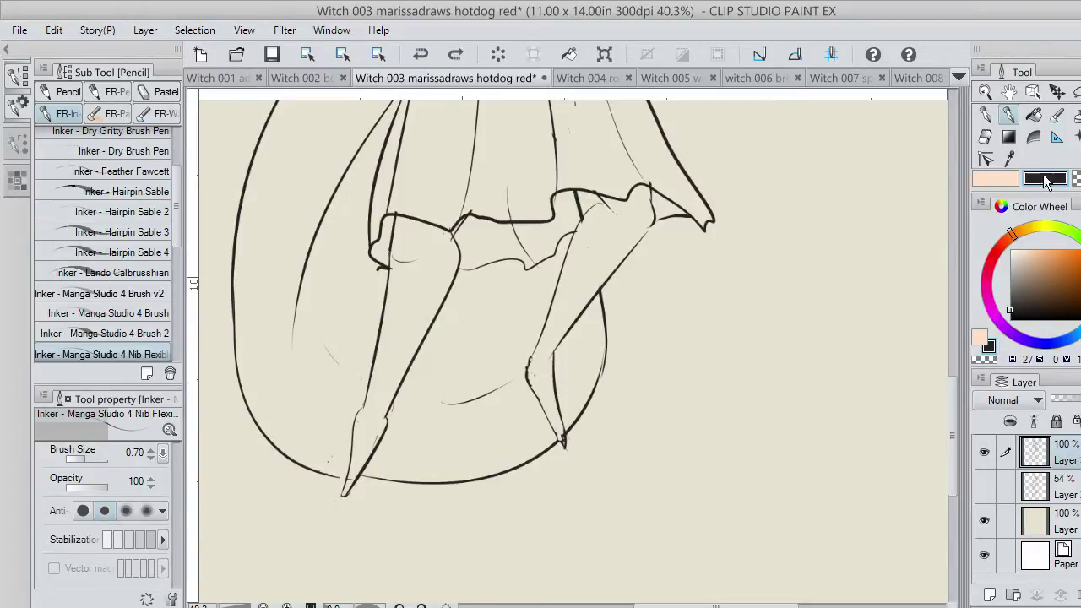
{"action": "key", "text": "c"}
{"action": "left_click_drag", "start_coordinate": [547, 391], "coordinate": [558, 351]}
{"action": "left_click", "coordinate": [1052, 182]}
{"action": "key", "text": "ctrl+z"}
{"action": "left_click_drag", "start_coordinate": [552, 353], "coordinate": [557, 411]}
{"action": "key", "text": "ctrl+z"}
{"action": "left_click_drag", "start_coordinate": [553, 356], "coordinate": [560, 407]}
{"action": "key", "text": "ctrl+z"}
{"action": "left_click_drag", "start_coordinate": [552, 356], "coordinate": [560, 412]}
Thin the heel and toe outlines of the bent leg's foot with transparent ink.
{"action": "mouse_move", "coordinate": [954, 400]}
{"action": "left_mouse_down"}
{"action": "mouse_move", "coordinate": [953, 368]}
{"action": "mouse_move", "coordinate": [955, 391]}
{"action": "left_mouse_up"}
{"action": "key", "text": "c"}
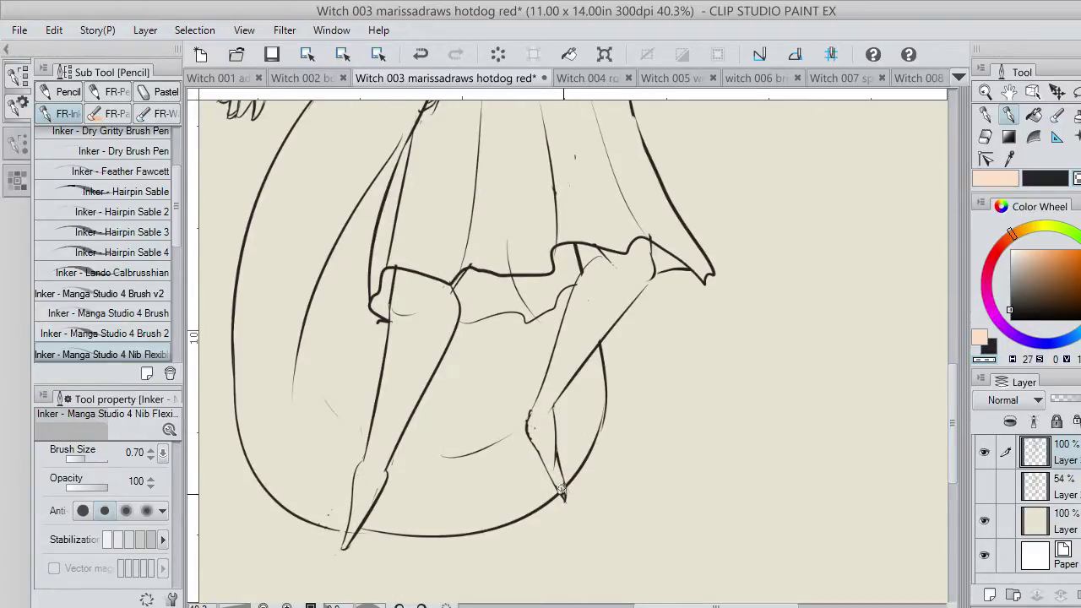
{"action": "key", "text": "ctrl+z"}
{"action": "scroll", "coordinate": [563, 494], "scroll_direction": "up", "scroll_amount": 5}
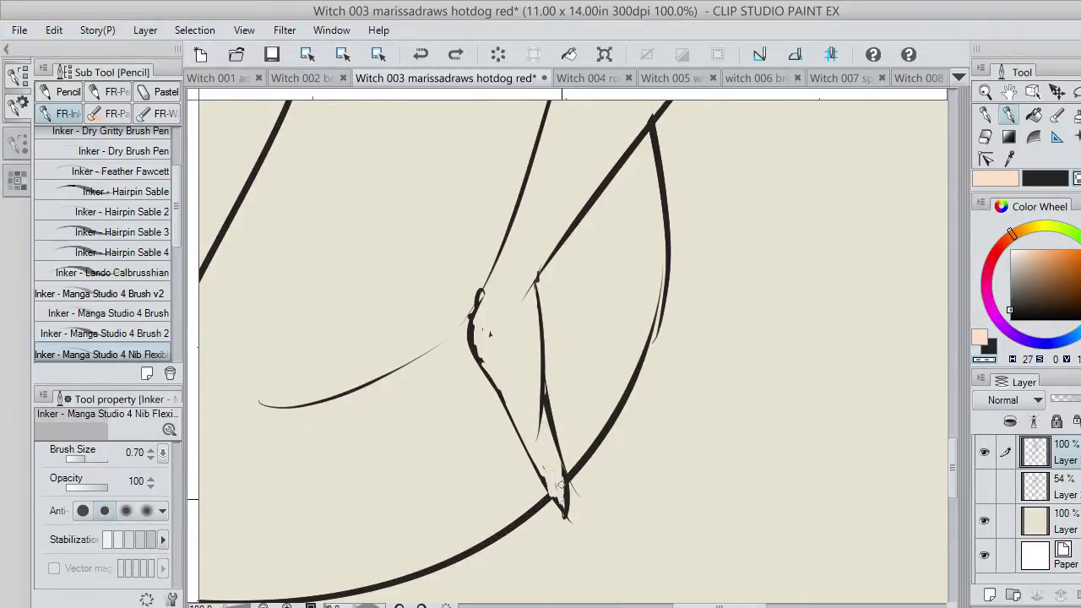
{"action": "left_click_drag", "start_coordinate": [544, 475], "coordinate": [553, 495]}
{"action": "key", "text": "ctrl+z"}
{"action": "key", "text": "ctrl+z"}
{"action": "left_click_drag", "start_coordinate": [555, 478], "coordinate": [546, 445]}
{"action": "left_click_drag", "start_coordinate": [482, 323], "coordinate": [478, 357]}
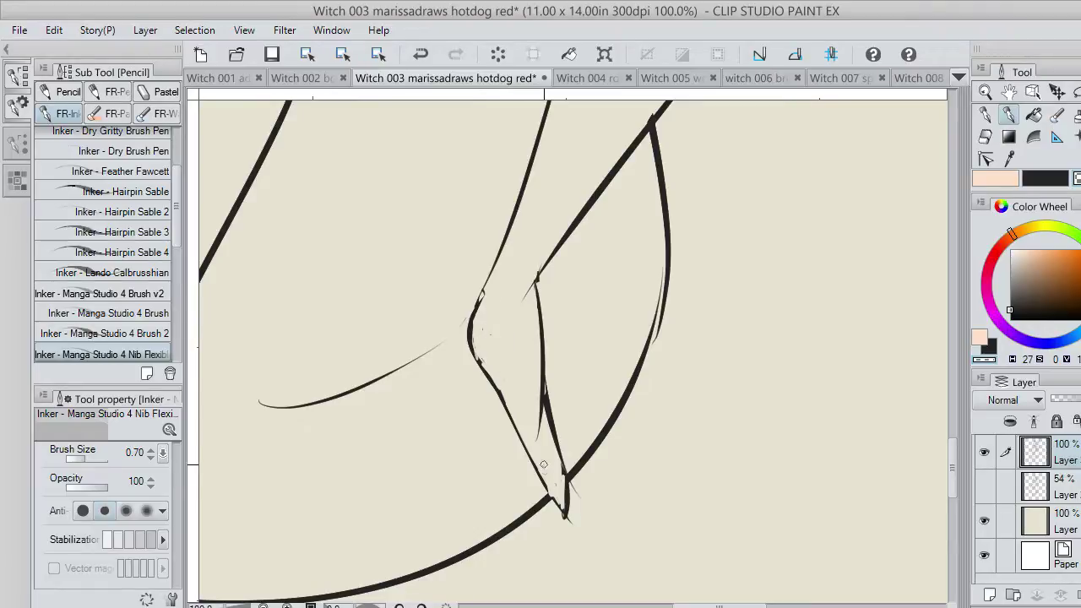
{"action": "key", "text": "x"}
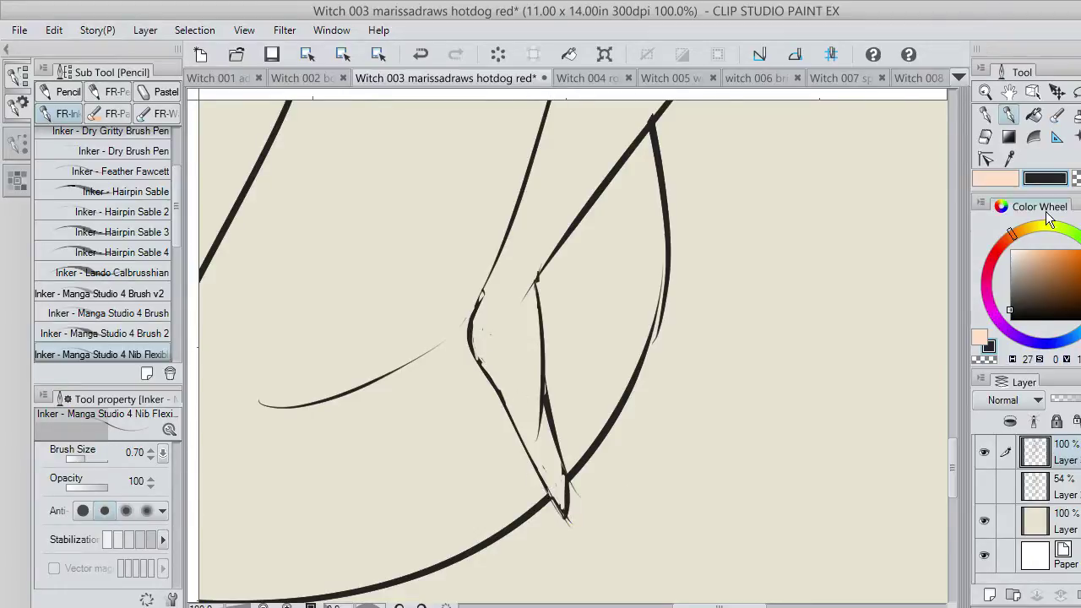
{"action": "key", "text": "c"}
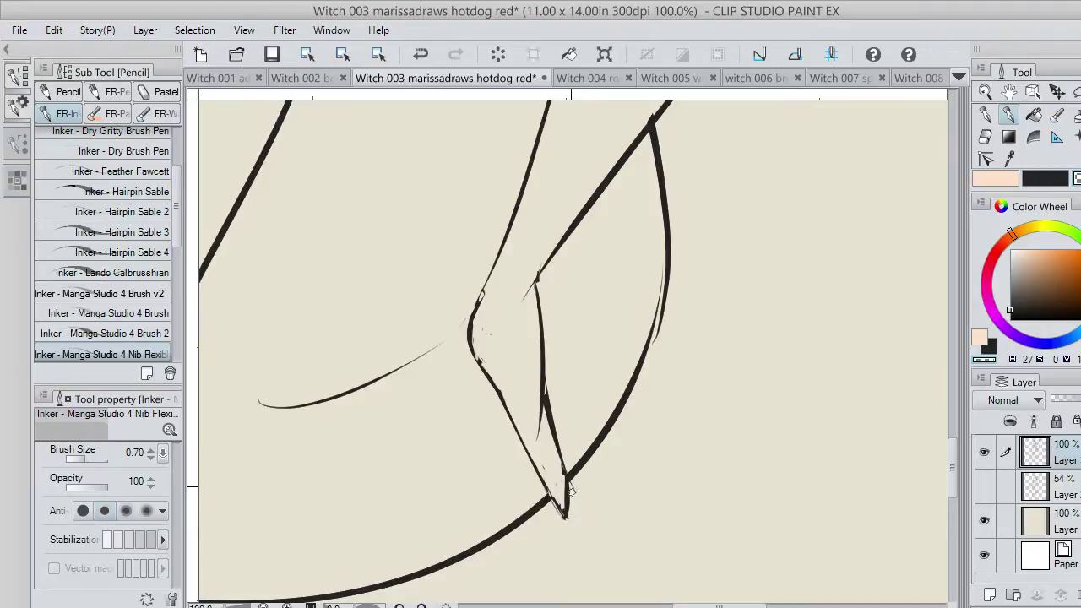
{"action": "scroll", "coordinate": [639, 518], "scroll_direction": "up", "scroll_amount": 1}
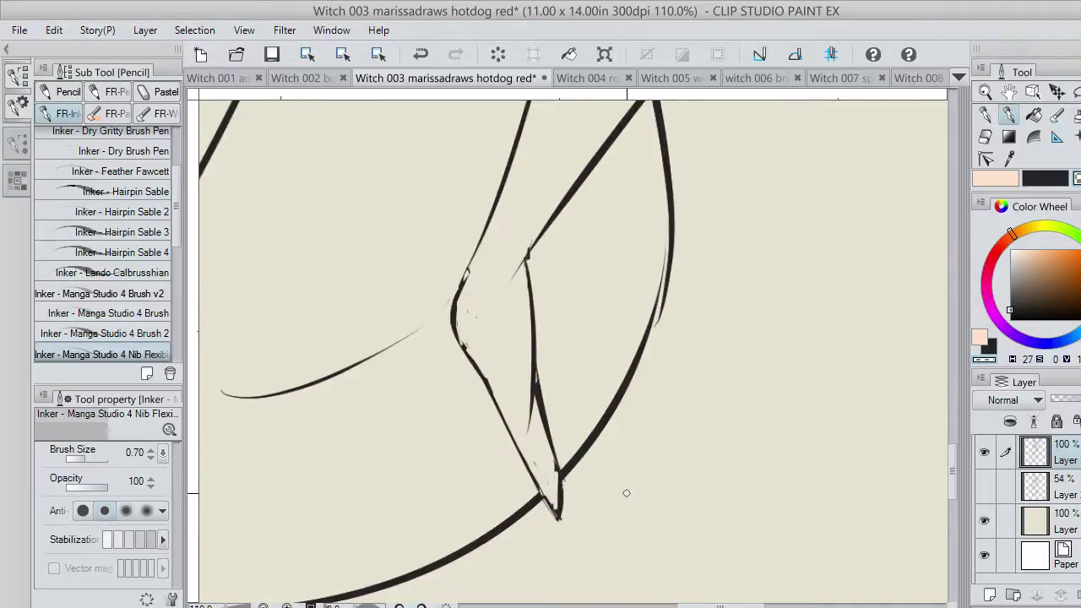
Ink the join between torso and skirt at the waist, and erase the skirt's outer side line above the hem.
{"action": "scroll", "coordinate": [625, 494], "scroll_direction": "down", "scroll_amount": 3}
{"action": "scroll", "coordinate": [581, 456], "scroll_direction": "down", "scroll_amount": 3}
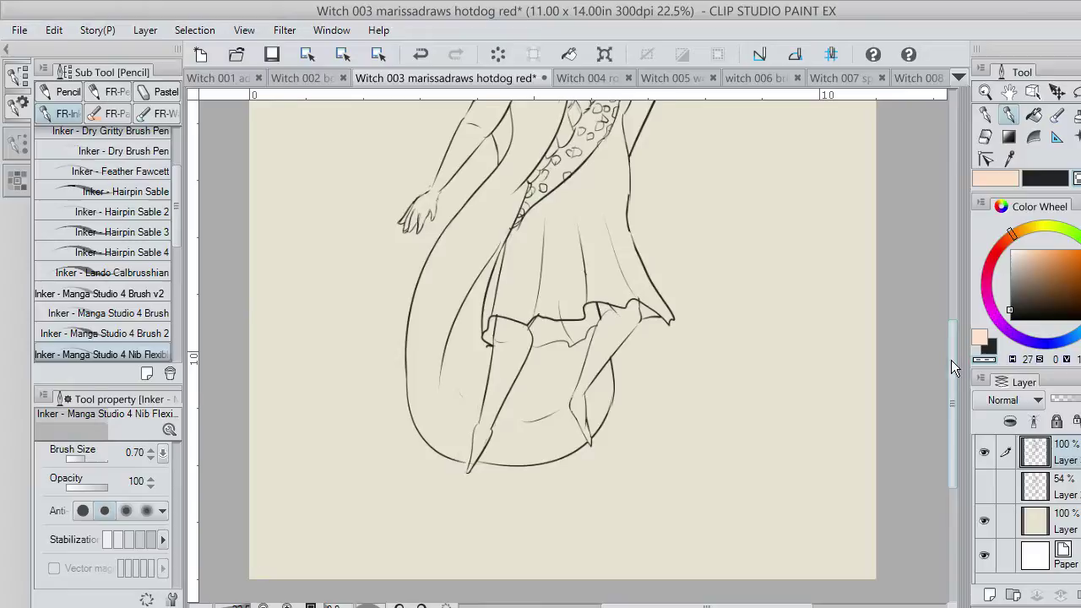
{"action": "left_click_drag", "start_coordinate": [951, 360], "coordinate": [948, 330]}
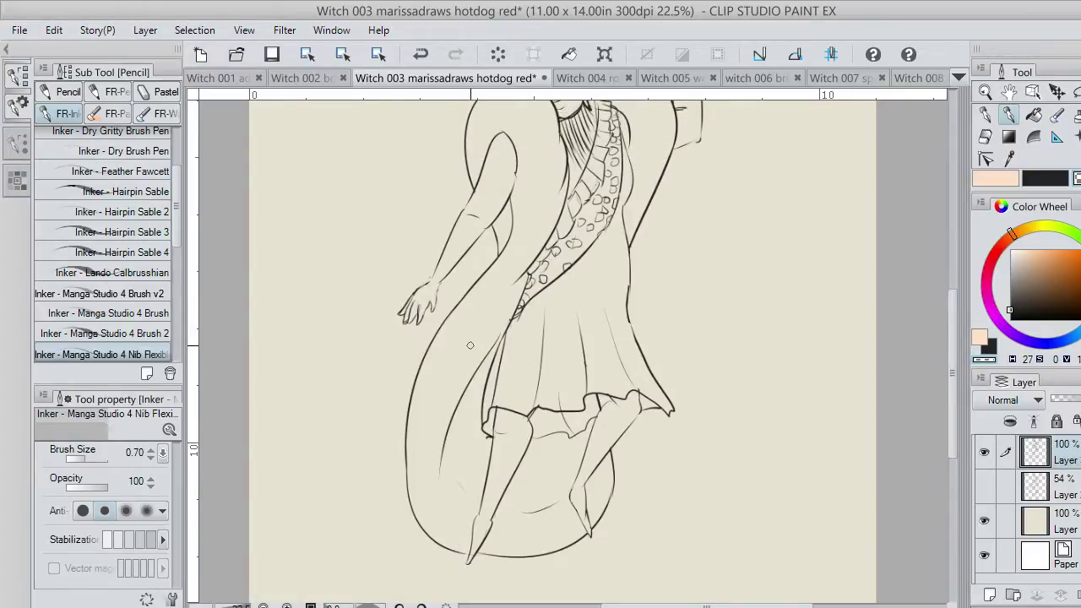
{"action": "scroll", "coordinate": [470, 345], "scroll_direction": "up", "scroll_amount": 5}
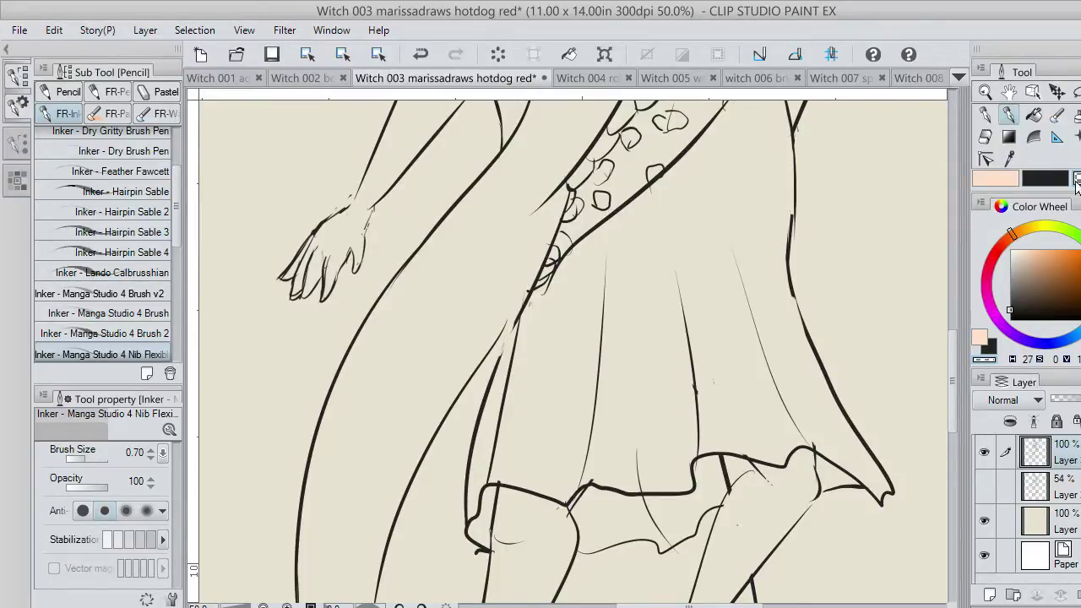
{"action": "left_click", "coordinate": [1046, 179]}
{"action": "left_click_drag", "start_coordinate": [498, 345], "coordinate": [519, 311]}
{"action": "left_click_drag", "start_coordinate": [497, 369], "coordinate": [516, 327]}
{"action": "key", "text": "ctrl+z"}
{"action": "key", "text": "e"}
{"action": "mouse_move", "coordinate": [474, 446]}
{"action": "left_mouse_down"}
{"action": "mouse_move", "coordinate": [463, 508]}
{"action": "mouse_move", "coordinate": [472, 435]}
{"action": "left_mouse_up"}
{"action": "mouse_move", "coordinate": [488, 384]}
{"action": "left_mouse_down"}
{"action": "mouse_move", "coordinate": [495, 357]}
{"action": "mouse_move", "coordinate": [513, 345]}
{"action": "left_mouse_up"}
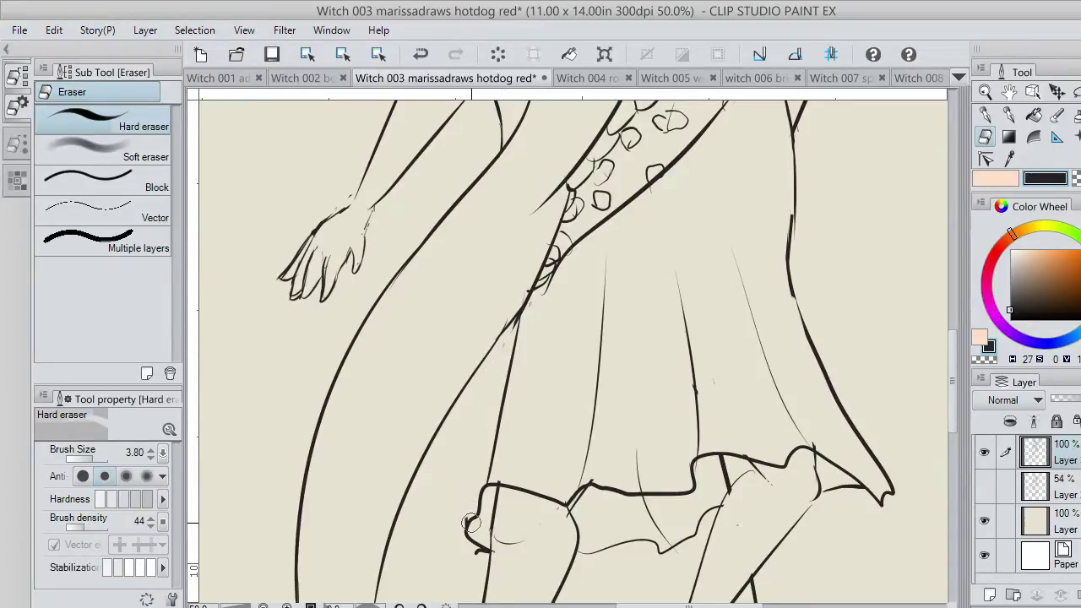
Redraw the skirt's outer side as a thin line from hem corner to waist and trim the hem corner with transparent ink.
{"action": "left_click", "coordinate": [1008, 115]}
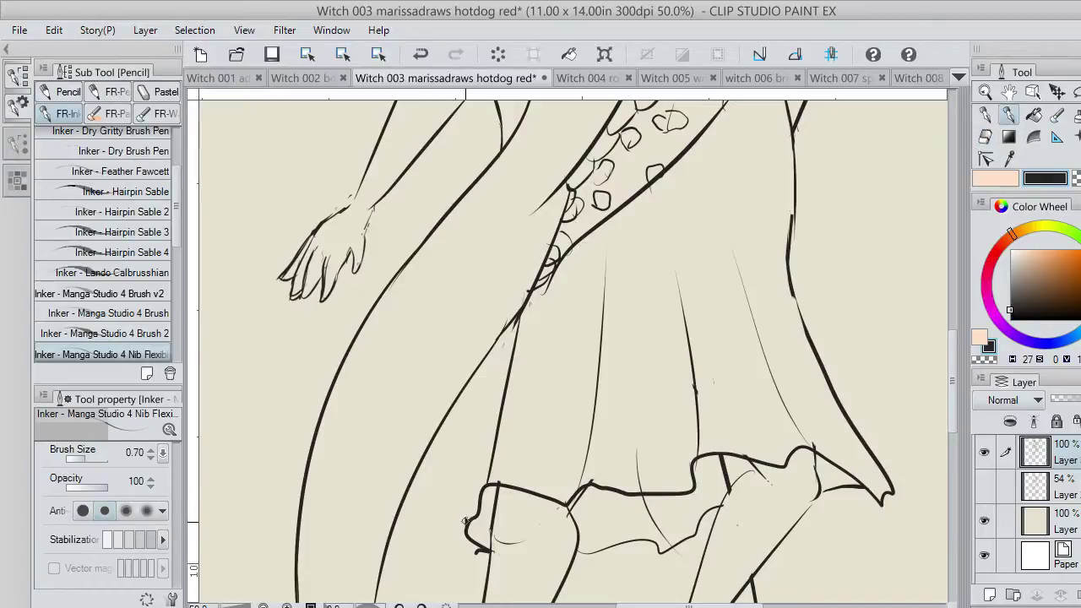
{"action": "left_click_drag", "start_coordinate": [464, 521], "coordinate": [493, 356]}
{"action": "key", "text": "ctrl+z"}
{"action": "mouse_move", "coordinate": [463, 521]}
{"action": "left_mouse_down"}
{"action": "mouse_move", "coordinate": [493, 354]}
{"action": "mouse_move", "coordinate": [512, 326]}
{"action": "left_mouse_up"}
{"action": "key", "text": "ctrl+z"}
{"action": "key", "text": "ctrl+z"}
{"action": "left_click_drag", "start_coordinate": [465, 525], "coordinate": [512, 325]}
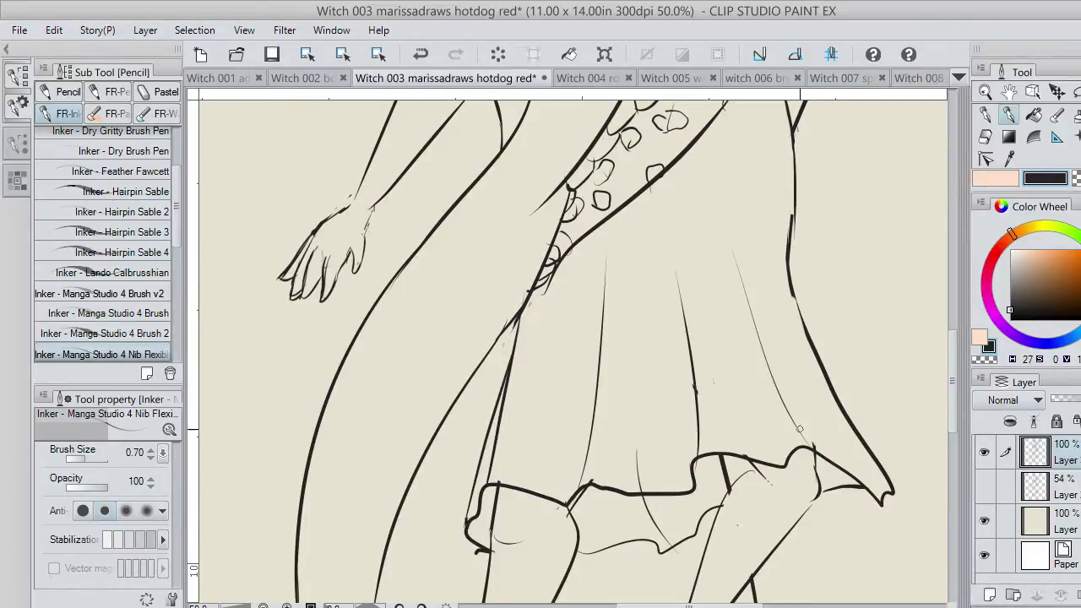
{"action": "left_click", "coordinate": [979, 359]}
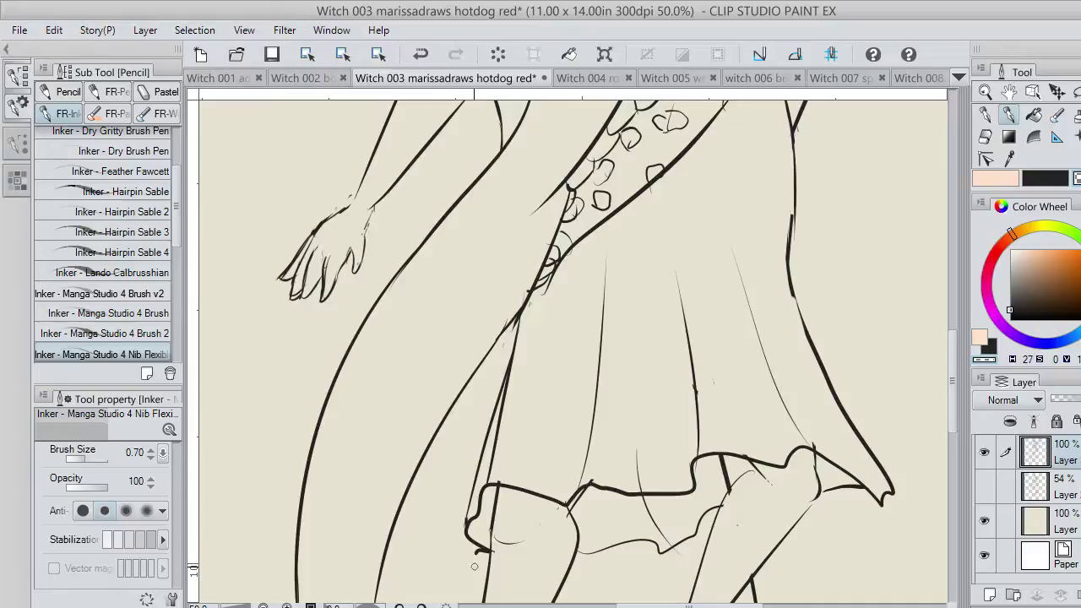
{"action": "left_click_drag", "start_coordinate": [469, 553], "coordinate": [477, 549]}
Clear the rough outlines along the back and thumb side of the lowered hand with transparent ink.
{"action": "left_click", "coordinate": [1051, 179]}
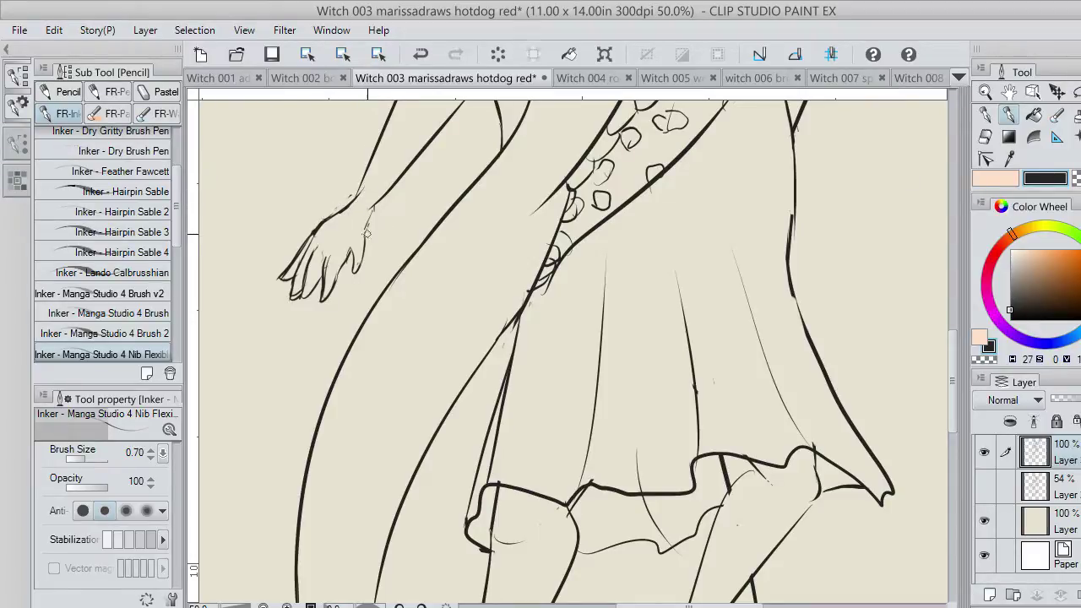
{"action": "left_click", "coordinate": [1075, 179]}
{"action": "left_click_drag", "start_coordinate": [351, 267], "coordinate": [355, 225]}
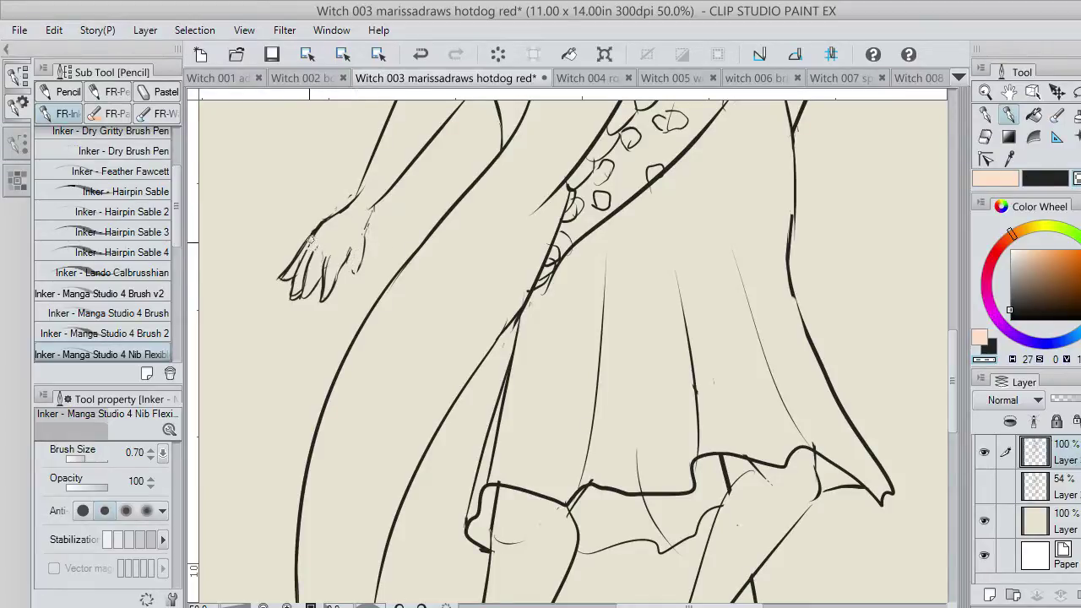
{"action": "mouse_move", "coordinate": [308, 241]}
{"action": "left_mouse_down"}
{"action": "mouse_move", "coordinate": [328, 209]}
{"action": "mouse_move", "coordinate": [342, 221]}
{"action": "left_mouse_up"}
Redraw the back of the lowered hand as one clean line from the fingers up to the wrist.
{"action": "left_click", "coordinate": [1027, 183]}
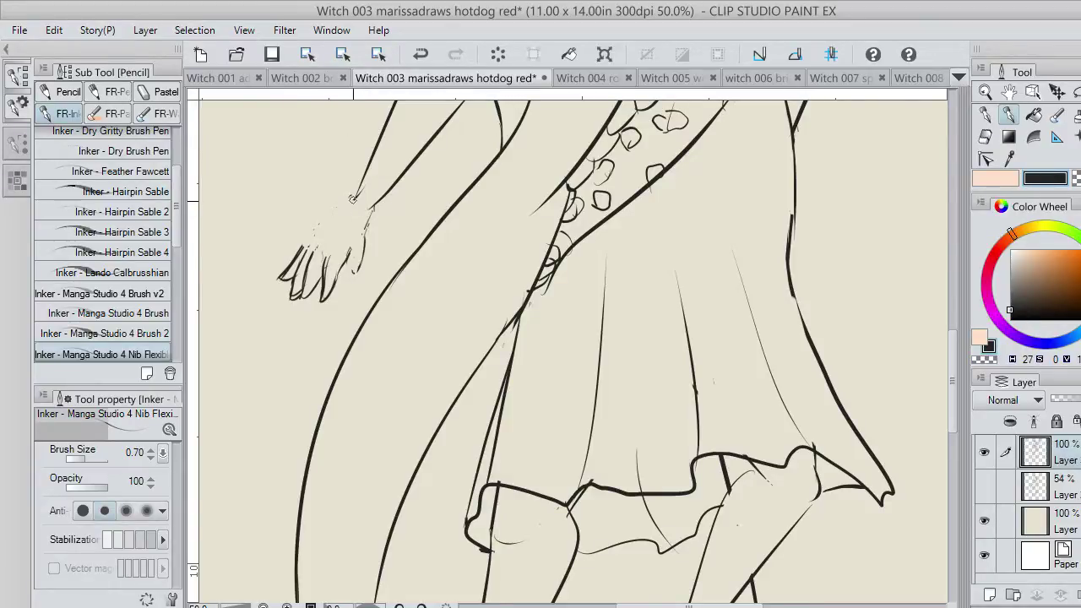
{"action": "mouse_move", "coordinate": [352, 198]}
{"action": "left_mouse_down"}
{"action": "mouse_move", "coordinate": [295, 233]}
{"action": "mouse_move", "coordinate": [335, 208]}
{"action": "left_mouse_up"}
{"action": "key", "text": "ctrl+z"}
{"action": "key", "text": "ctrl+z"}
{"action": "key", "text": "ctrl+z"}
{"action": "mouse_move", "coordinate": [305, 241]}
{"action": "left_mouse_down"}
{"action": "mouse_move", "coordinate": [334, 255]}
{"action": "mouse_move", "coordinate": [356, 197]}
{"action": "left_mouse_up"}
{"action": "key", "text": "ctrl+z"}
{"action": "key", "text": "ctrl+z"}
{"action": "left_click_drag", "start_coordinate": [299, 245], "coordinate": [347, 201]}
{"action": "key", "text": "ctrl+z"}
{"action": "left_click_drag", "start_coordinate": [301, 243], "coordinate": [355, 196]}
Redraw the lowered hand's thumb from the wrist and refine its inner edge with transparent ink.
{"action": "mouse_move", "coordinate": [346, 247]}
{"action": "left_mouse_down"}
{"action": "mouse_move", "coordinate": [366, 258]}
{"action": "mouse_move", "coordinate": [372, 207]}
{"action": "left_mouse_up"}
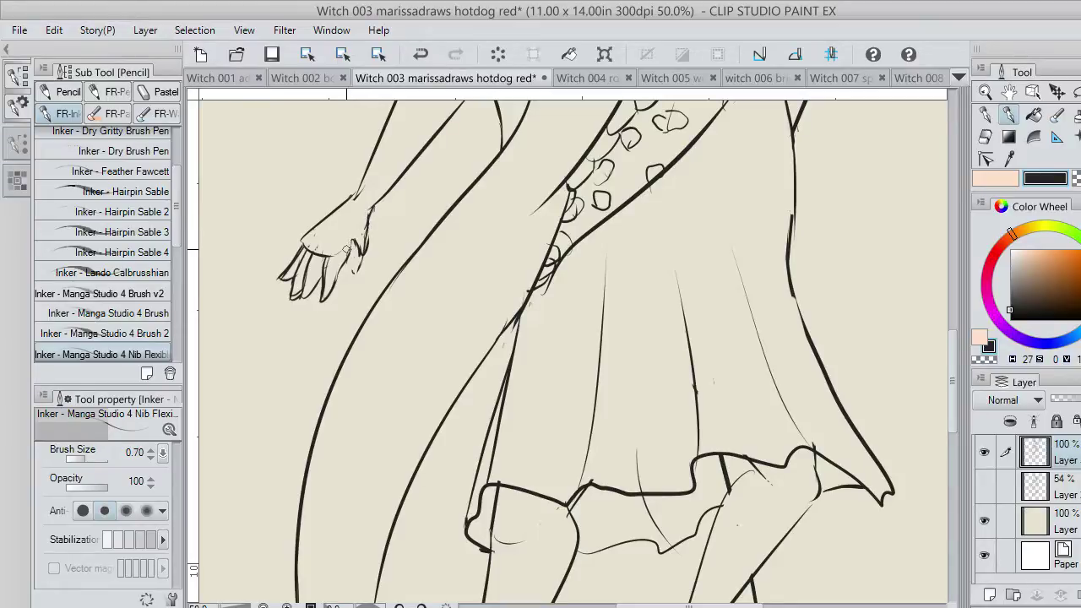
{"action": "left_click_drag", "start_coordinate": [347, 252], "coordinate": [340, 273]}
{"action": "key", "text": "c"}
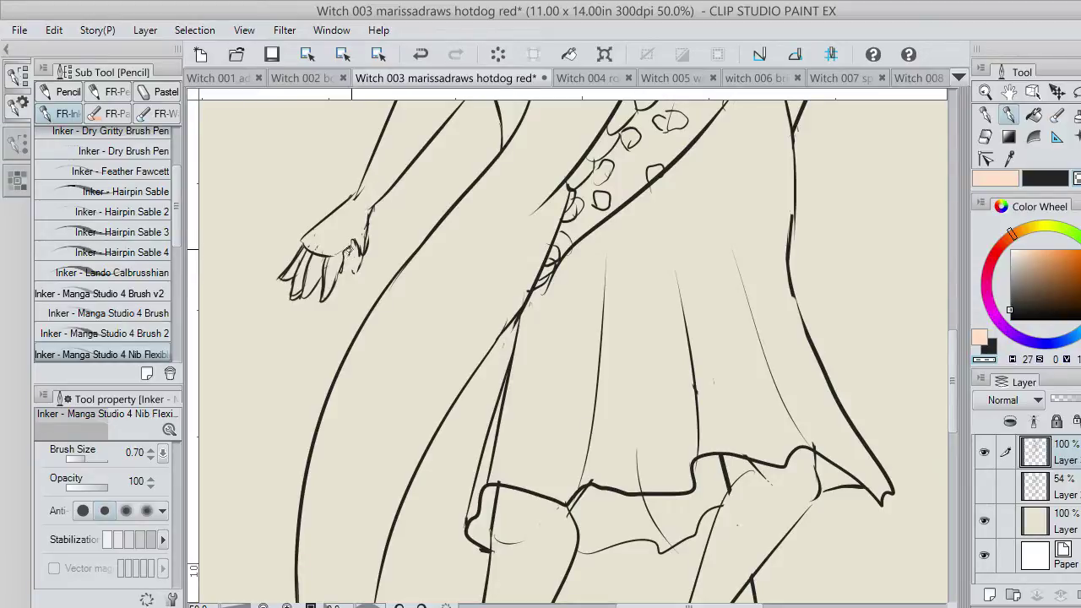
{"action": "mouse_move", "coordinate": [351, 249]}
{"action": "left_mouse_down"}
{"action": "mouse_move", "coordinate": [359, 266]}
{"action": "mouse_move", "coordinate": [364, 216]}
{"action": "left_mouse_up"}
Draw a short black line across the wrist of the lowered hand.
{"action": "scroll", "coordinate": [519, 287], "scroll_direction": "down", "scroll_amount": 4}
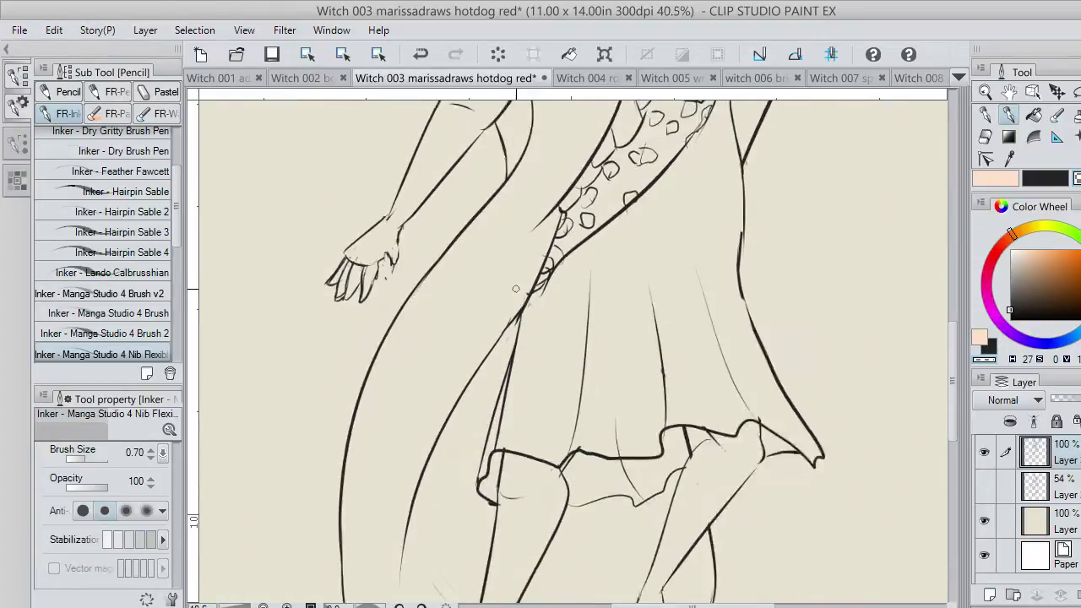
{"action": "left_click", "coordinate": [1047, 178]}
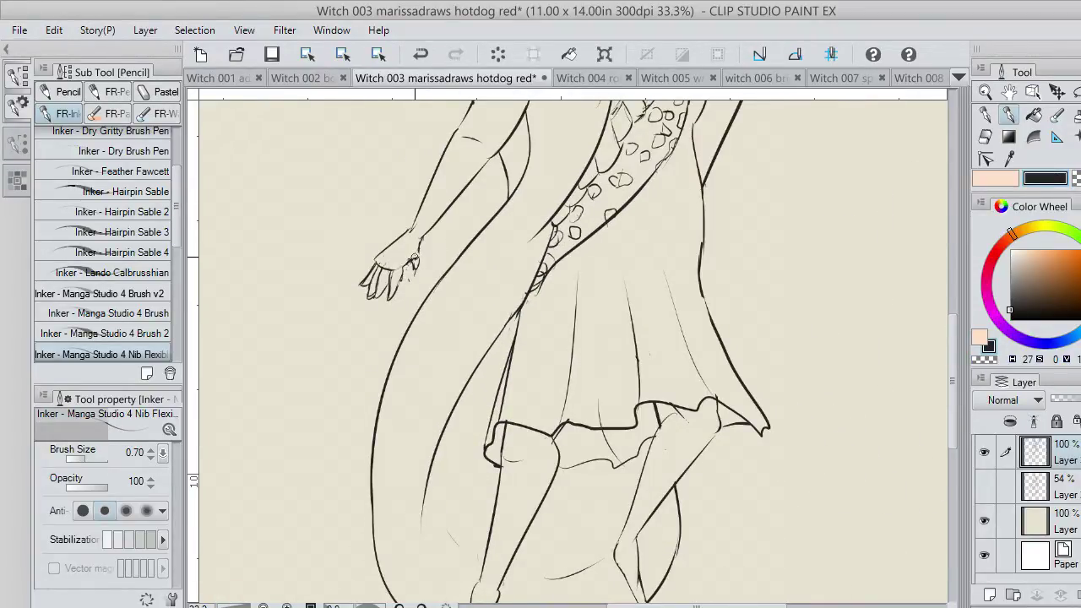
{"action": "key", "text": "ctrl+z"}
{"action": "left_click_drag", "start_coordinate": [410, 233], "coordinate": [419, 260]}
{"action": "key", "text": "ctrl+z"}
{"action": "key", "text": "ctrl+y"}
Redraw the raised hand's palm as a rounded shape closed off at the wrist, and save the drawing.
{"action": "scroll", "coordinate": [833, 293], "scroll_direction": "down", "scroll_amount": 1}
{"action": "scroll", "coordinate": [827, 533], "scroll_direction": "down", "scroll_amount": 1}
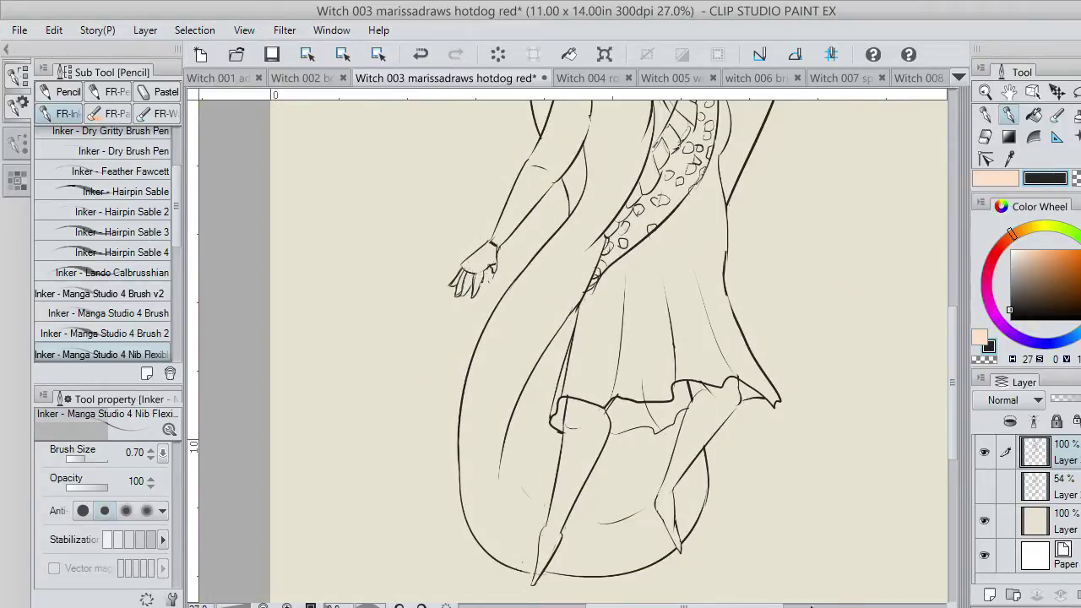
{"action": "left_click_drag", "start_coordinate": [770, 606], "coordinate": [810, 605]}
{"action": "left_click_drag", "start_coordinate": [949, 405], "coordinate": [932, 299]}
{"action": "scroll", "coordinate": [671, 276], "scroll_direction": "down", "scroll_amount": 3}
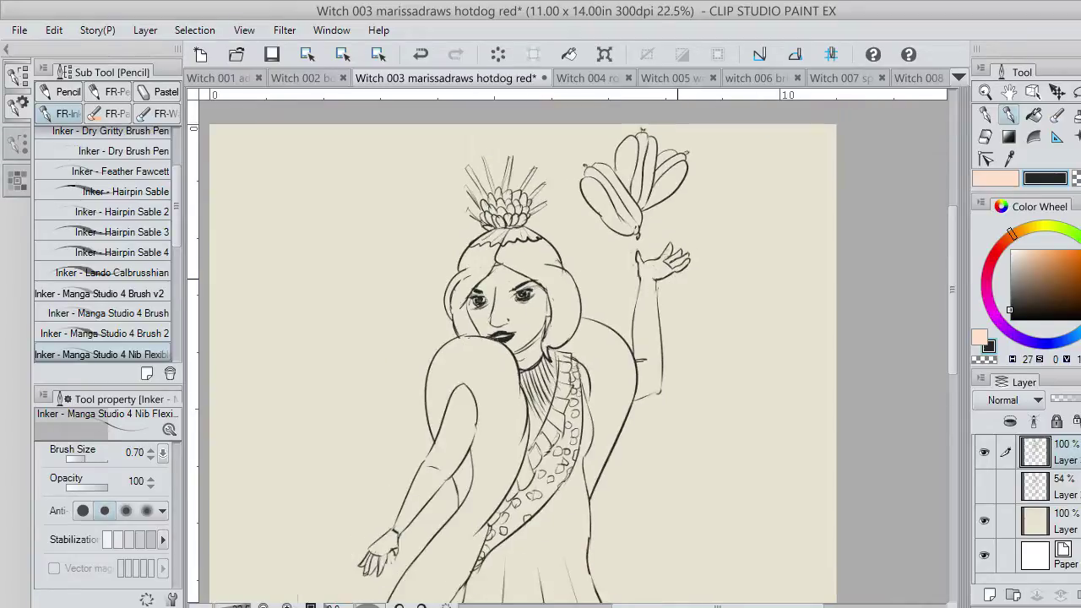
{"action": "scroll", "coordinate": [678, 273], "scroll_direction": "up", "scroll_amount": 5}
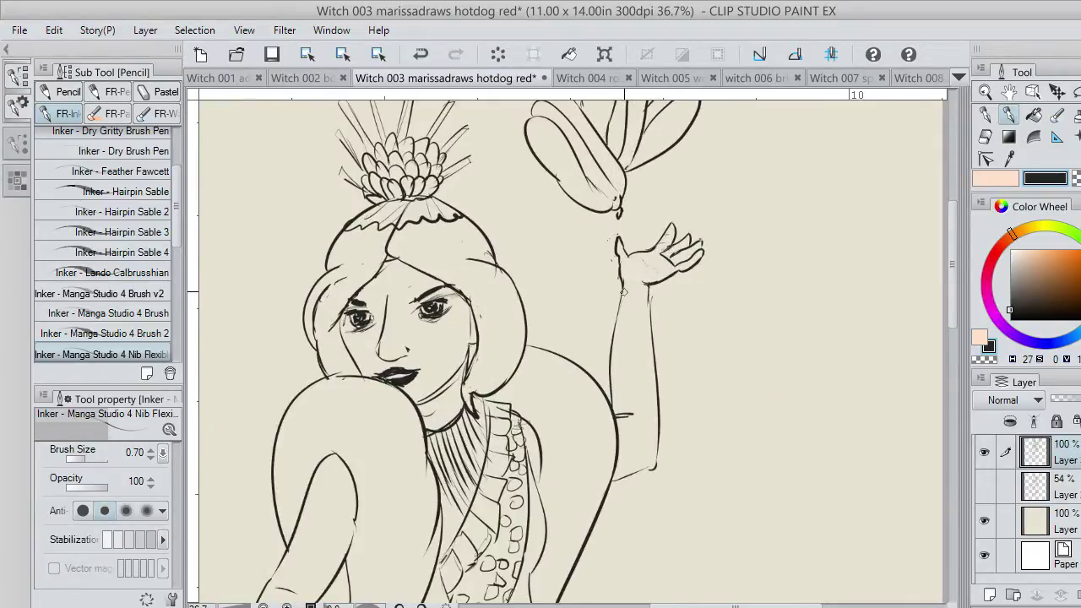
{"action": "left_click_drag", "start_coordinate": [623, 287], "coordinate": [651, 289]}
{"action": "key", "text": "ctrl+z"}
{"action": "mouse_move", "coordinate": [657, 247]}
{"action": "left_mouse_down"}
{"action": "mouse_move", "coordinate": [691, 255]}
{"action": "mouse_move", "coordinate": [649, 252]}
{"action": "mouse_move", "coordinate": [682, 275]}
{"action": "mouse_move", "coordinate": [649, 287]}
{"action": "mouse_move", "coordinate": [678, 279]}
{"action": "mouse_move", "coordinate": [676, 263]}
{"action": "mouse_move", "coordinate": [632, 253]}
{"action": "mouse_move", "coordinate": [618, 264]}
{"action": "mouse_move", "coordinate": [630, 253]}
{"action": "mouse_move", "coordinate": [615, 261]}
{"action": "mouse_move", "coordinate": [651, 244]}
{"action": "mouse_move", "coordinate": [620, 272]}
{"action": "mouse_move", "coordinate": [651, 244]}
{"action": "left_mouse_up"}
{"action": "key", "text": "ctrl+z"}
{"action": "key", "text": "ctrl+z"}
{"action": "key", "text": "ctrl+z"}
{"action": "key", "text": "ctrl+z"}
{"action": "key", "text": "ctrl+z"}
{"action": "key", "text": "x"}
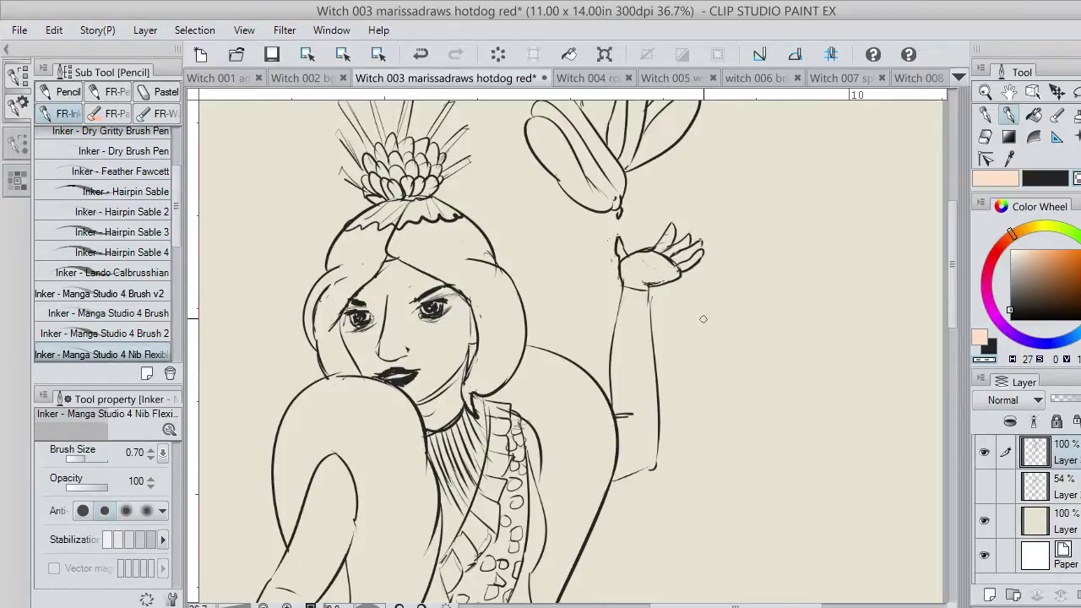
{"action": "left_click", "coordinate": [270, 59]}
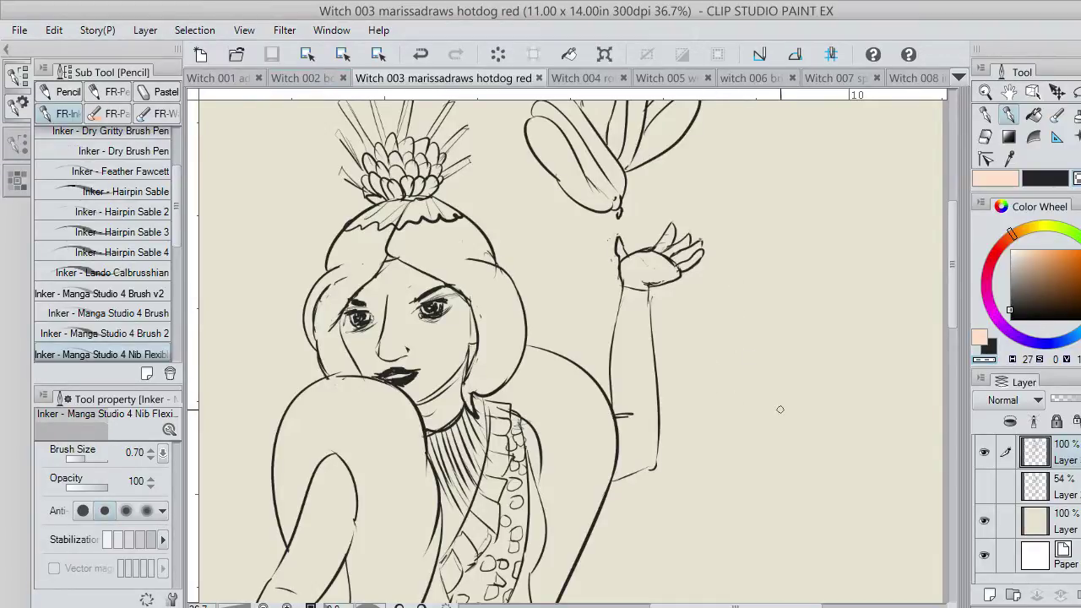
Try to redraw the inner outline of the raised forearm between elbow and wrist.
{"action": "scroll", "coordinate": [784, 420], "scroll_direction": "up", "scroll_amount": 1}
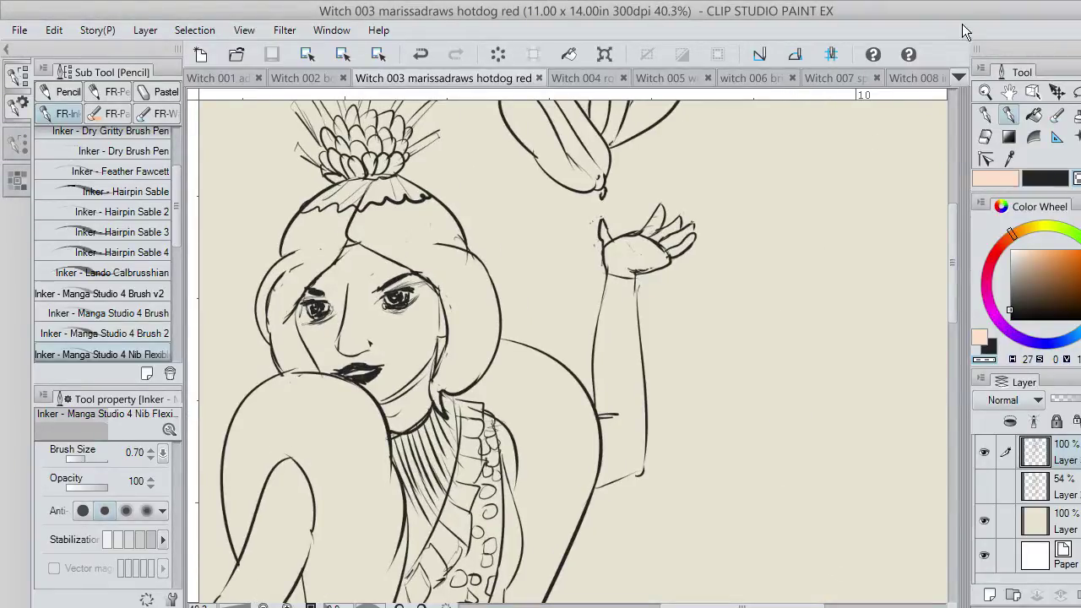
{"action": "scroll", "coordinate": [718, 368], "scroll_direction": "down", "scroll_amount": 6}
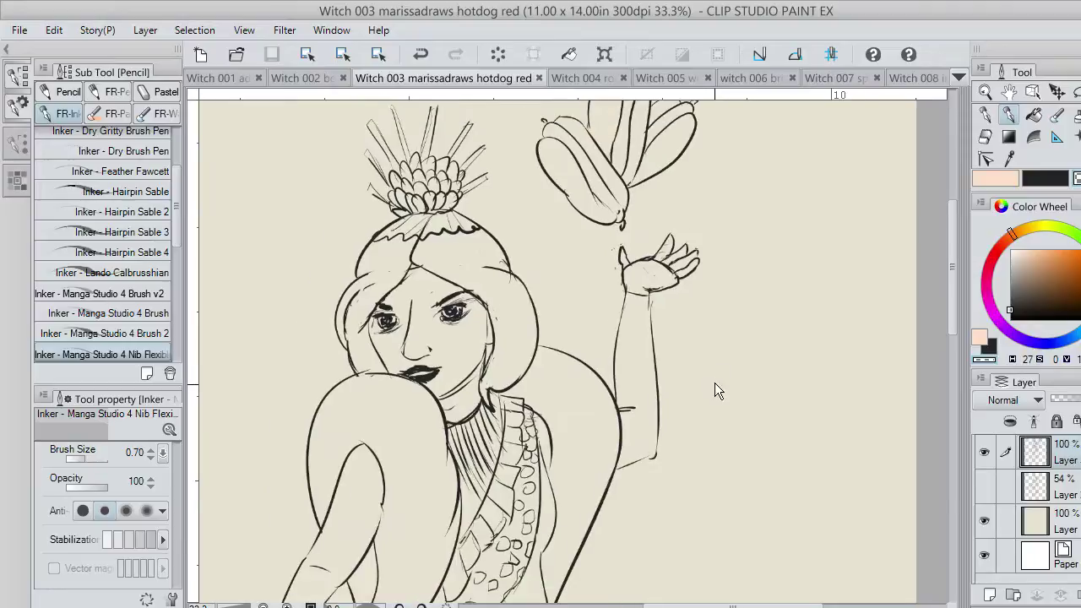
{"action": "scroll", "coordinate": [721, 379], "scroll_direction": "up", "scroll_amount": 2}
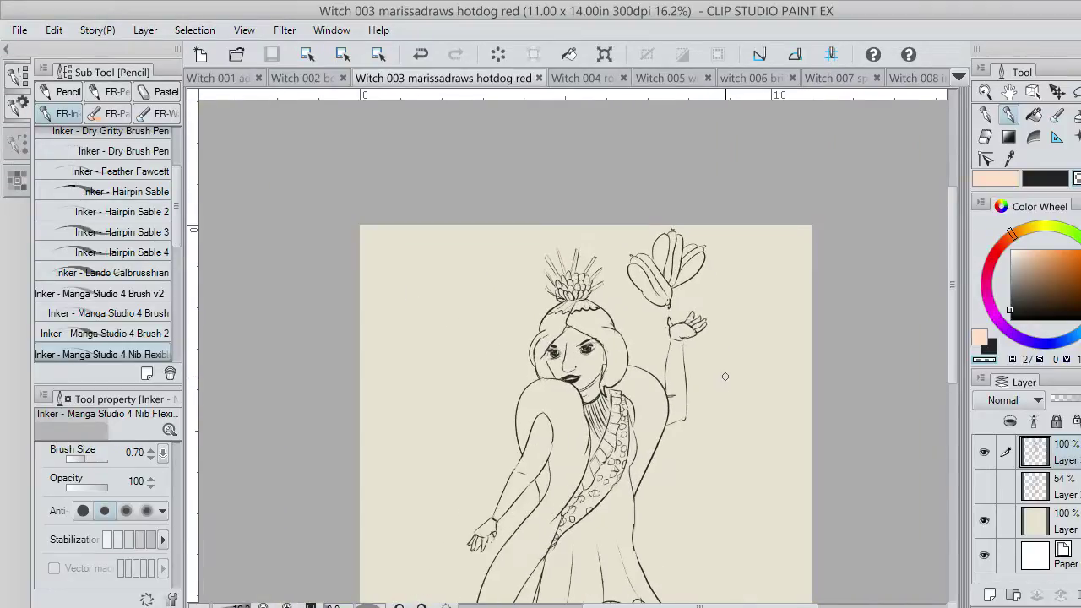
{"action": "left_click", "coordinate": [946, 358]}
{"action": "left_click_drag", "start_coordinate": [951, 349], "coordinate": [951, 367]}
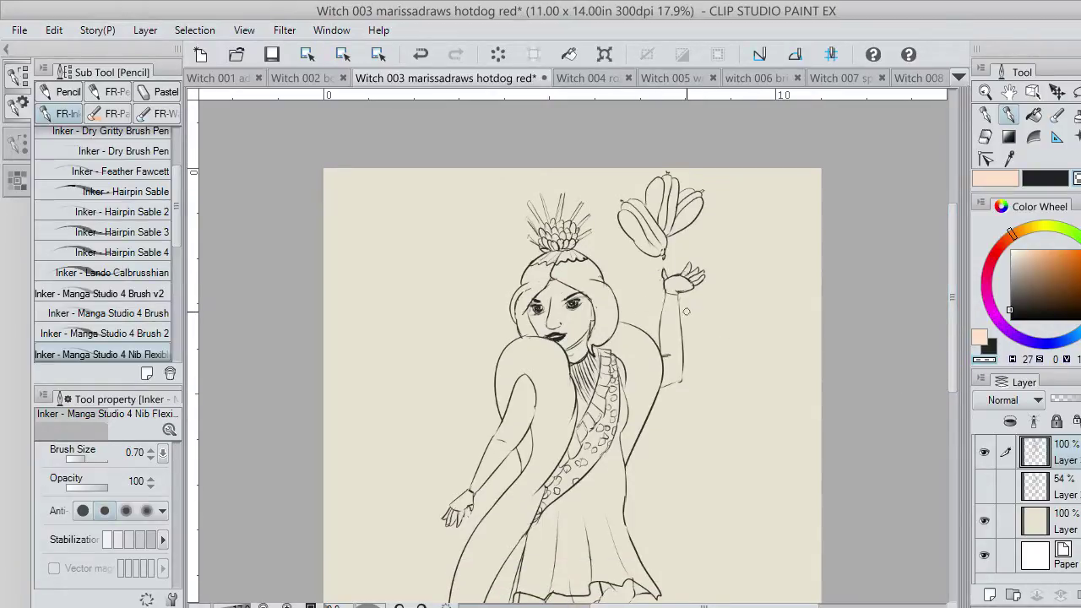
{"action": "scroll", "coordinate": [686, 311], "scroll_direction": "up", "scroll_amount": 5}
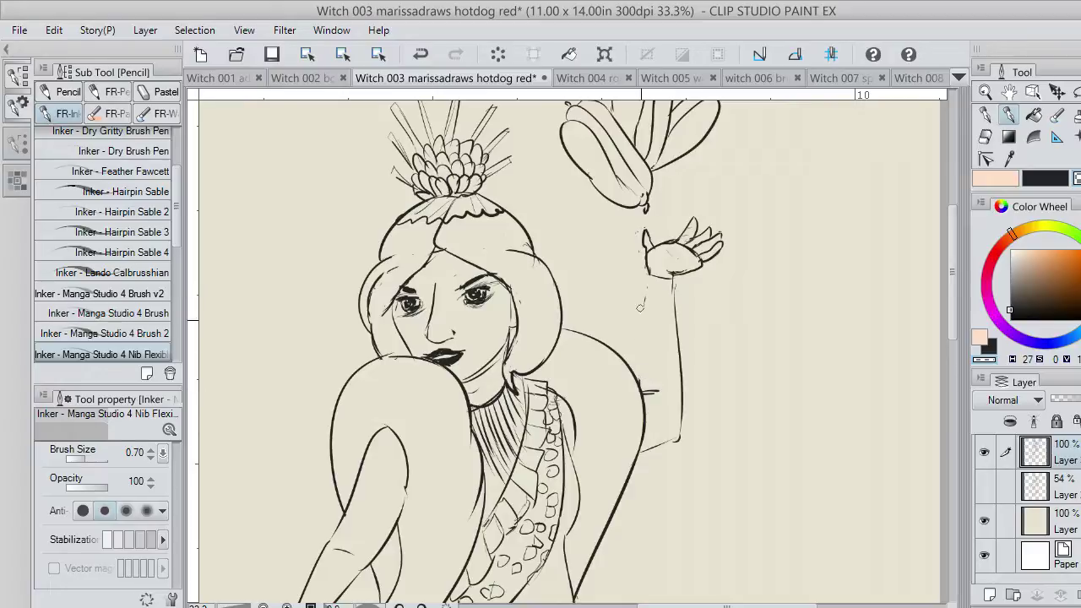
{"action": "left_click", "coordinate": [1050, 180]}
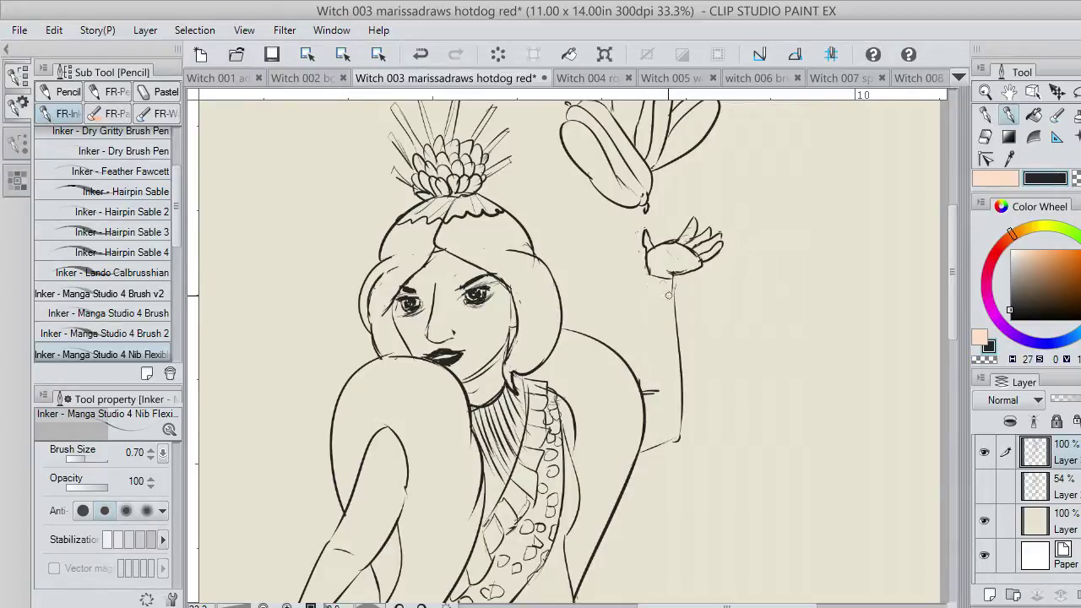
{"action": "key", "text": "ctrl+z"}
{"action": "left_click_drag", "start_coordinate": [644, 385], "coordinate": [647, 271]}
{"action": "key", "text": "ctrl+z"}
{"action": "key", "text": "ctrl+z"}
{"action": "key", "text": "ctrl+z"}
Select the raised hand with a freehand lasso and move it slightly down towards the forearm.
{"action": "left_click", "coordinate": [1076, 93]}
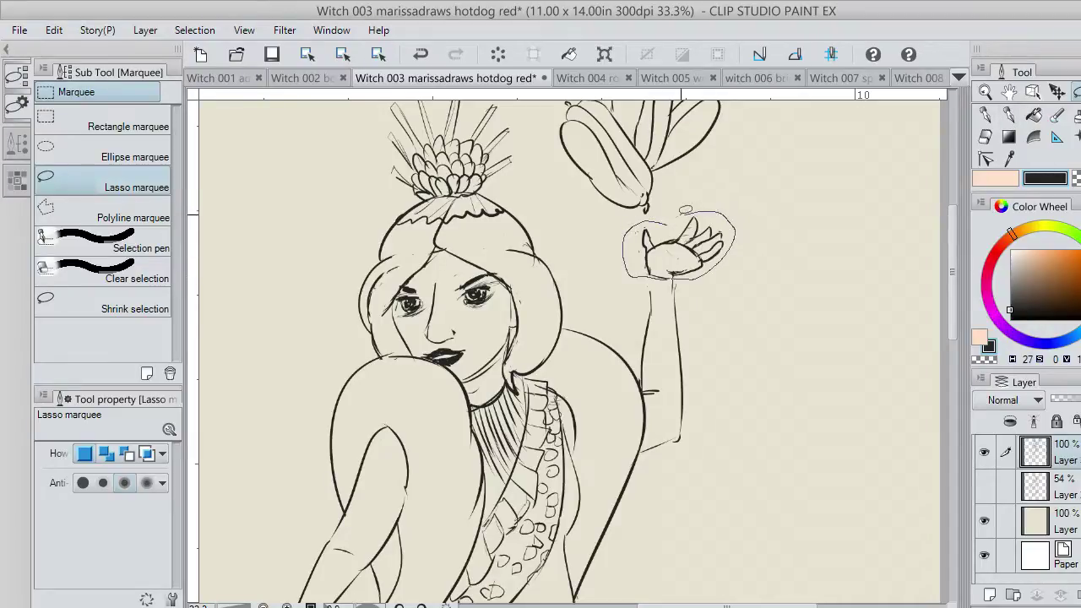
{"action": "left_click_drag", "start_coordinate": [685, 210], "coordinate": [676, 213]}
{"action": "left_click", "coordinate": [1056, 91]}
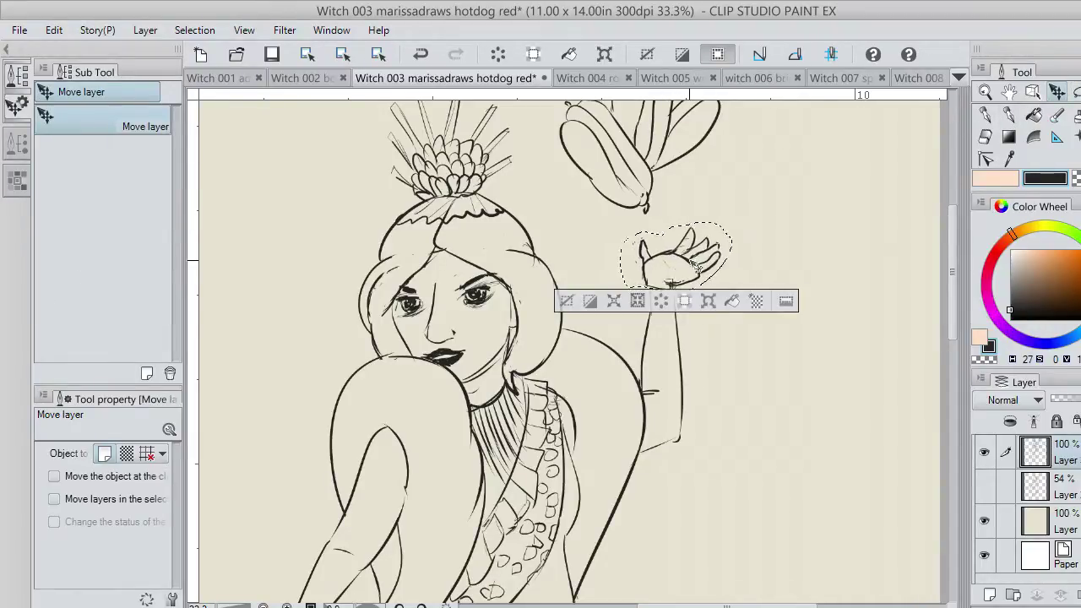
{"action": "left_click_drag", "start_coordinate": [698, 252], "coordinate": [697, 264]}
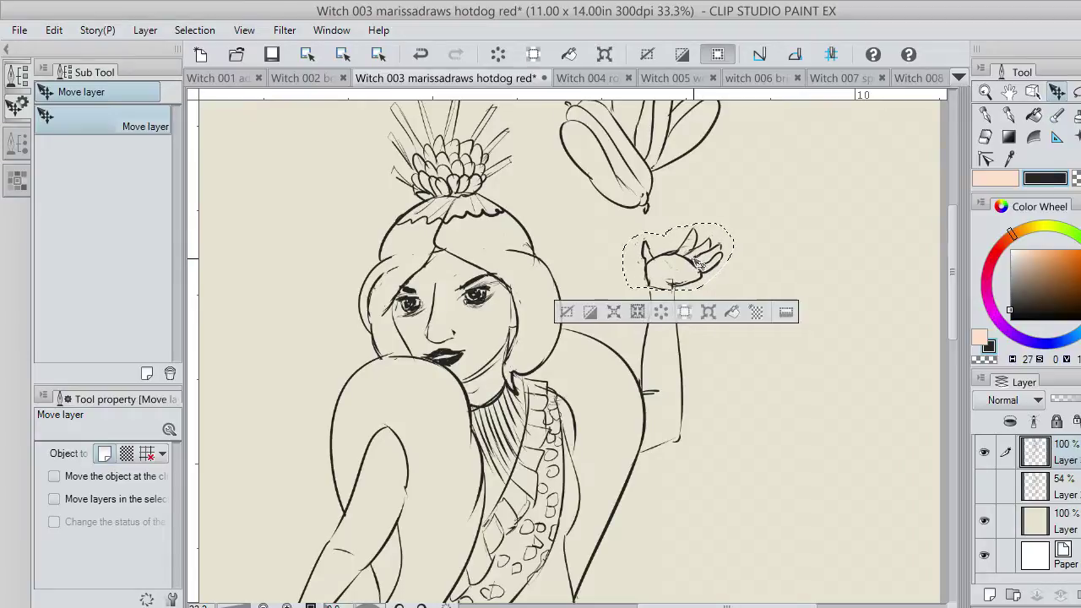
Rotate the selected raised hand slightly counter-clockwise and seat it on the forearm at the wrist, and clear the selection.
{"action": "left_click", "coordinate": [711, 310]}
{"action": "left_click_drag", "start_coordinate": [765, 287], "coordinate": [768, 277]}
{"action": "left_click_drag", "start_coordinate": [690, 278], "coordinate": [685, 282]}
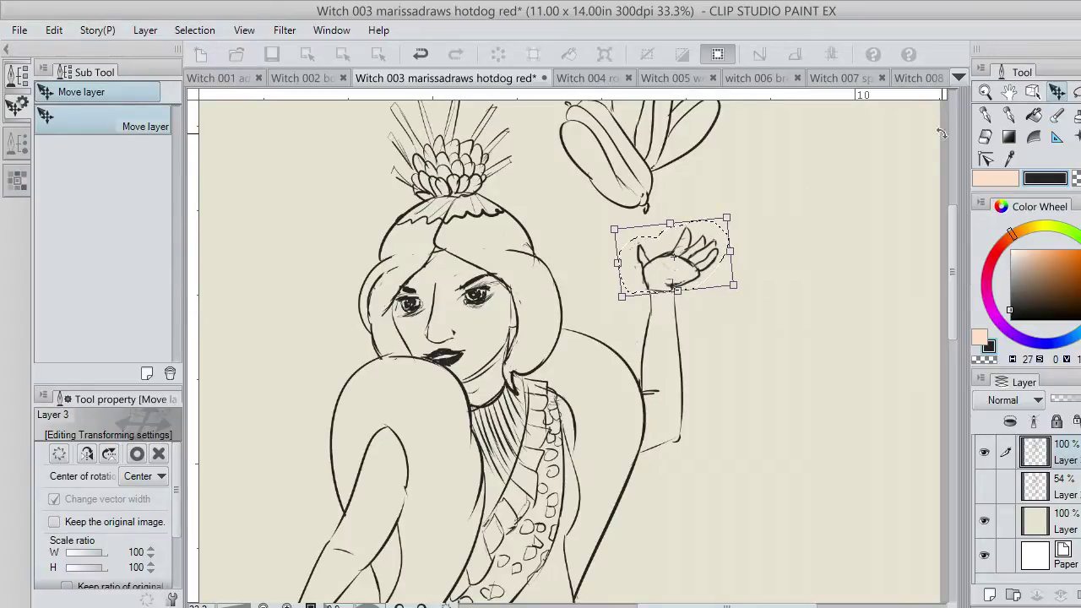
{"action": "key", "text": "Return"}
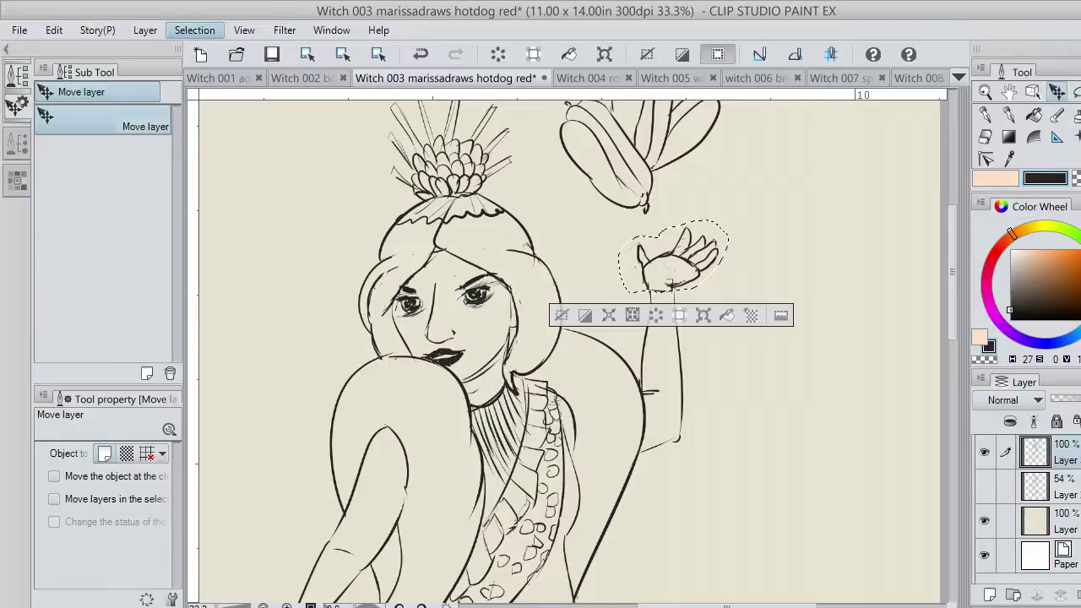
{"action": "key", "text": "ctrl+d"}
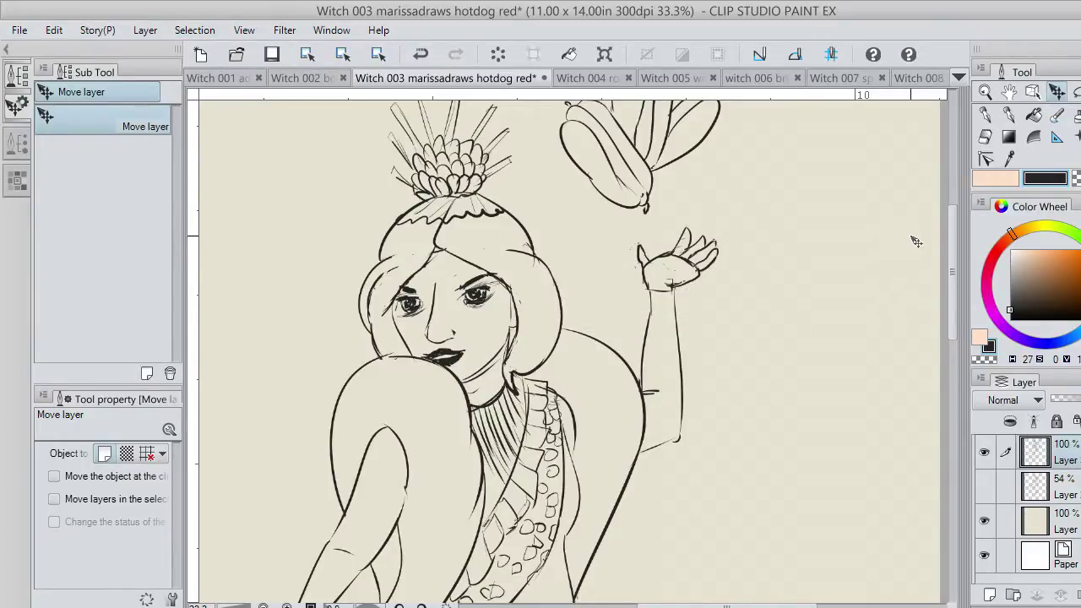
Add a new layer above the line art and set the drawing colour to dark red.
{"action": "left_click_drag", "start_coordinate": [949, 252], "coordinate": [951, 414]}
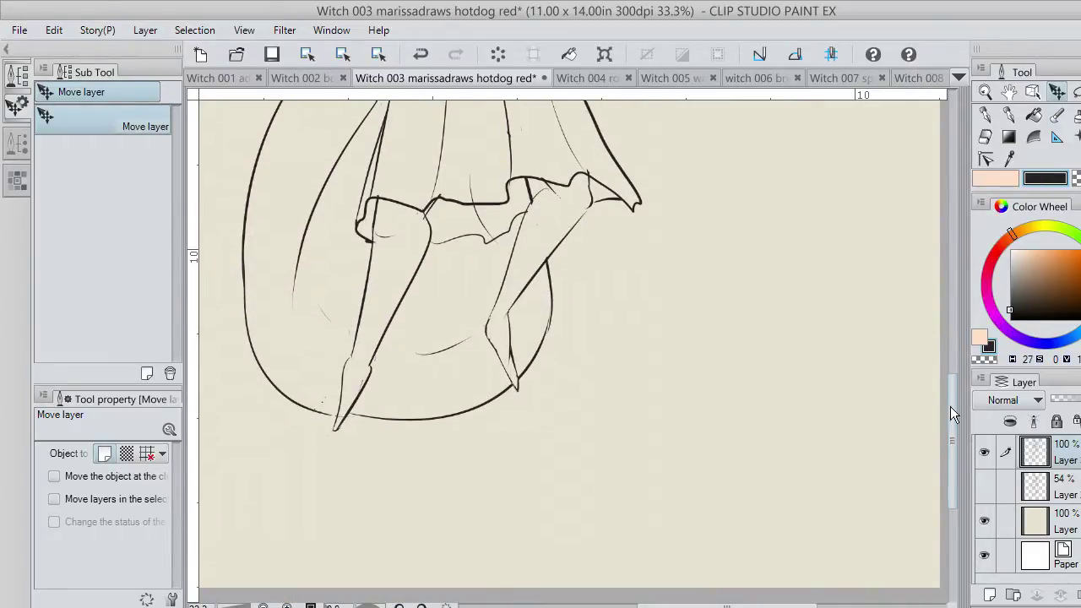
{"action": "left_click", "coordinate": [992, 595]}
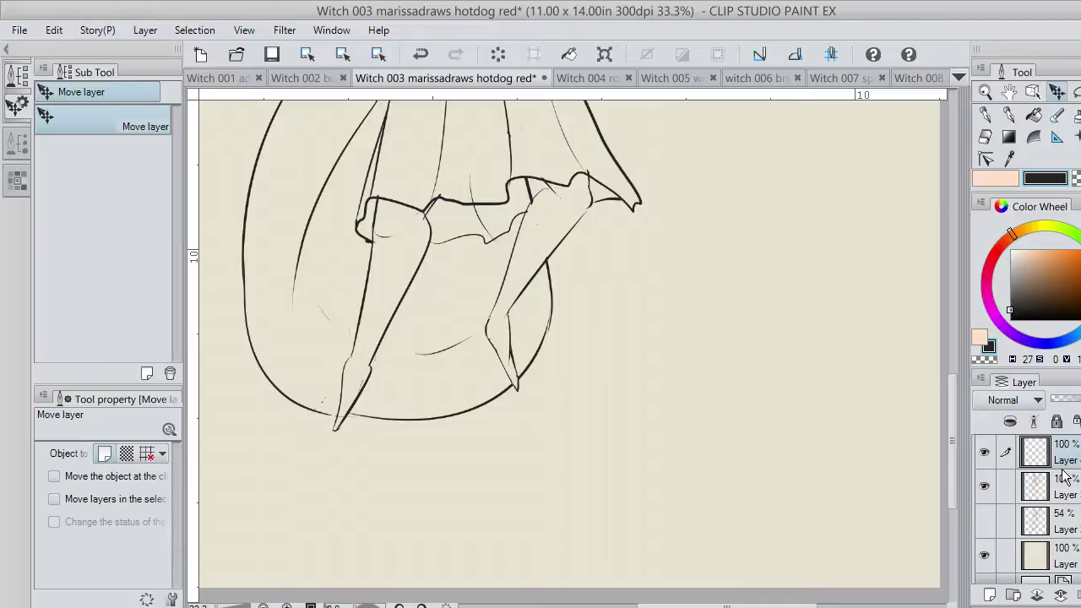
{"action": "left_click", "coordinate": [993, 250]}
{"action": "left_click", "coordinate": [1078, 258]}
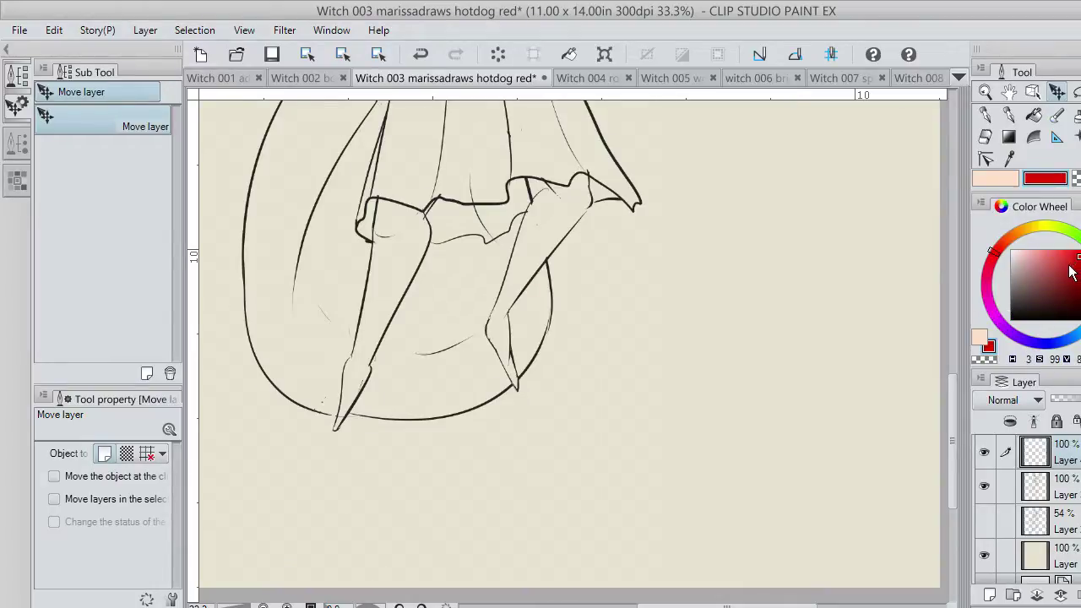
{"action": "left_click_drag", "start_coordinate": [1069, 266], "coordinate": [1072, 275]}
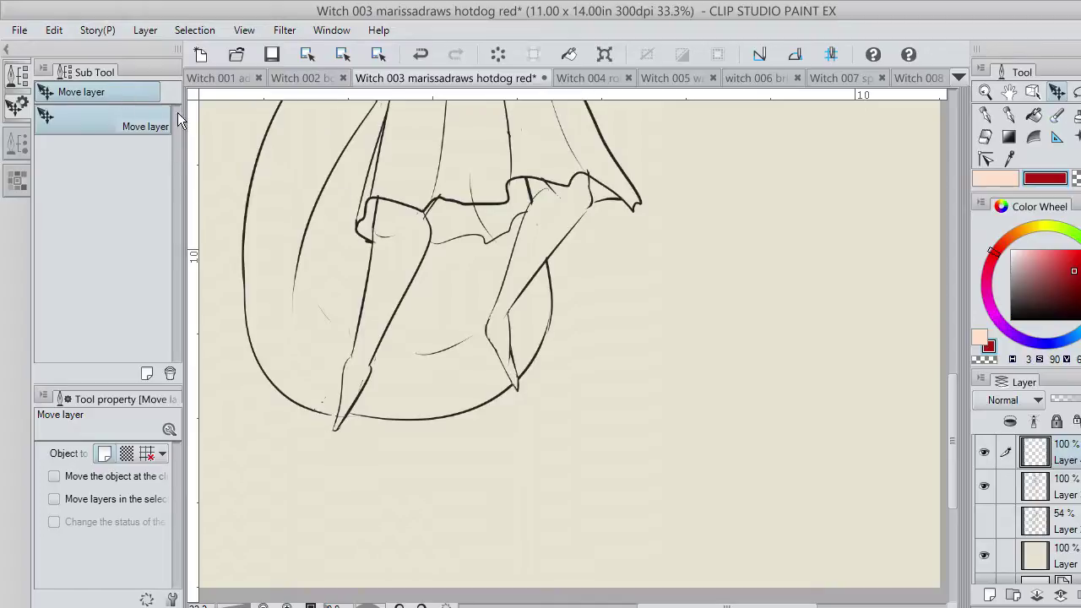
Try to paint a red squiggle around the right-hand lower leg with the Oil - Opaque, Loaded into Wet brush.
{"action": "left_click", "coordinate": [1008, 115]}
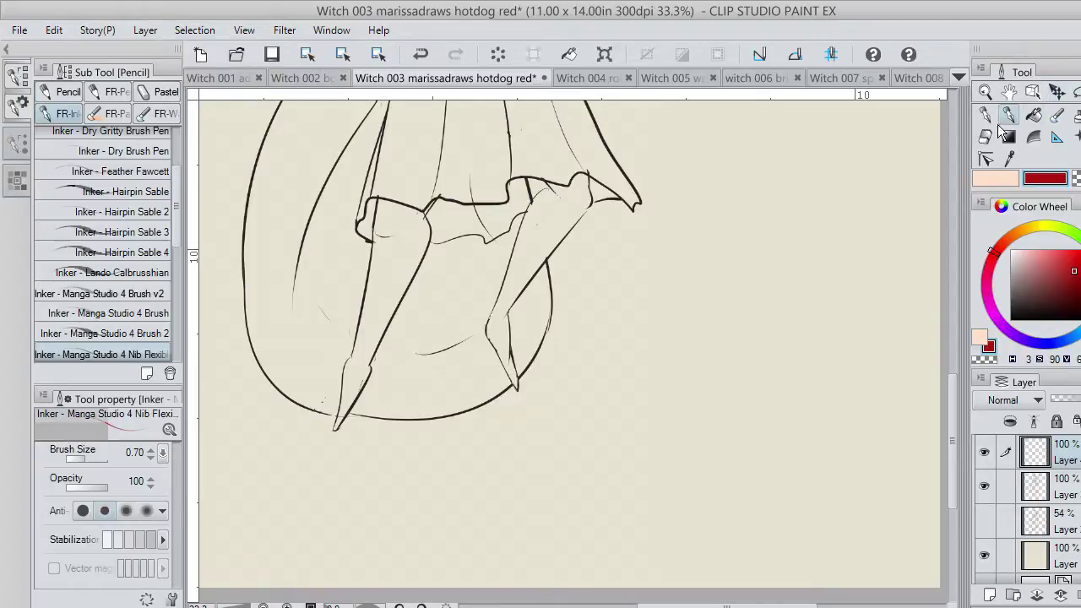
{"action": "left_click", "coordinate": [115, 114]}
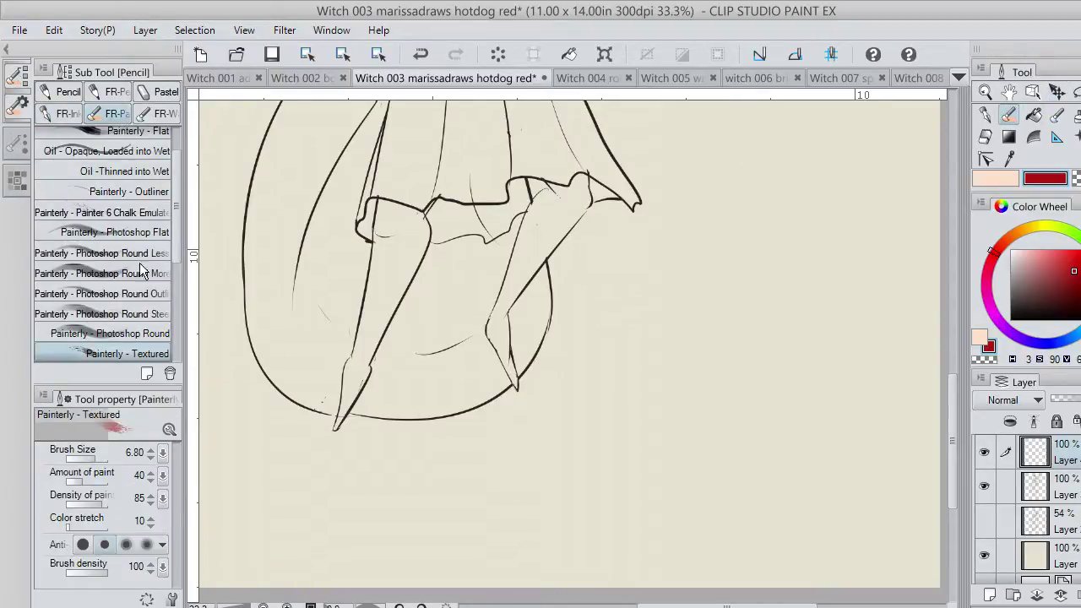
{"action": "left_click", "coordinate": [129, 151]}
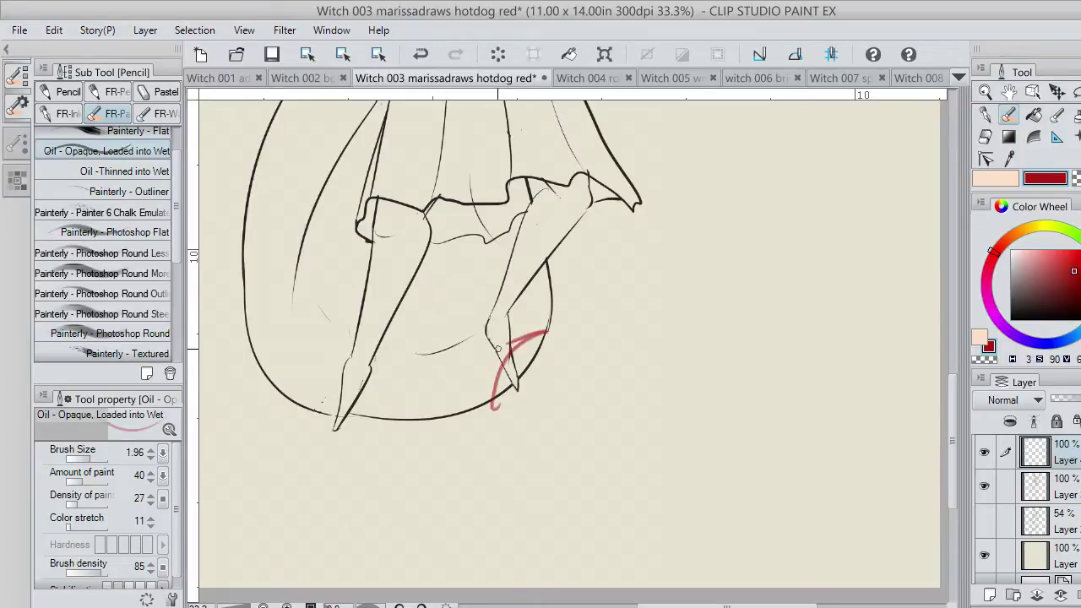
{"action": "key", "text": "ctrl+z"}
{"action": "mouse_move", "coordinate": [506, 423]}
{"action": "left_mouse_down"}
{"action": "mouse_move", "coordinate": [485, 382]}
{"action": "mouse_move", "coordinate": [470, 344]}
{"action": "mouse_move", "coordinate": [532, 262]}
{"action": "mouse_move", "coordinate": [545, 299]}
{"action": "mouse_move", "coordinate": [531, 376]}
{"action": "left_mouse_up"}
{"action": "key", "text": "ctrl+z"}
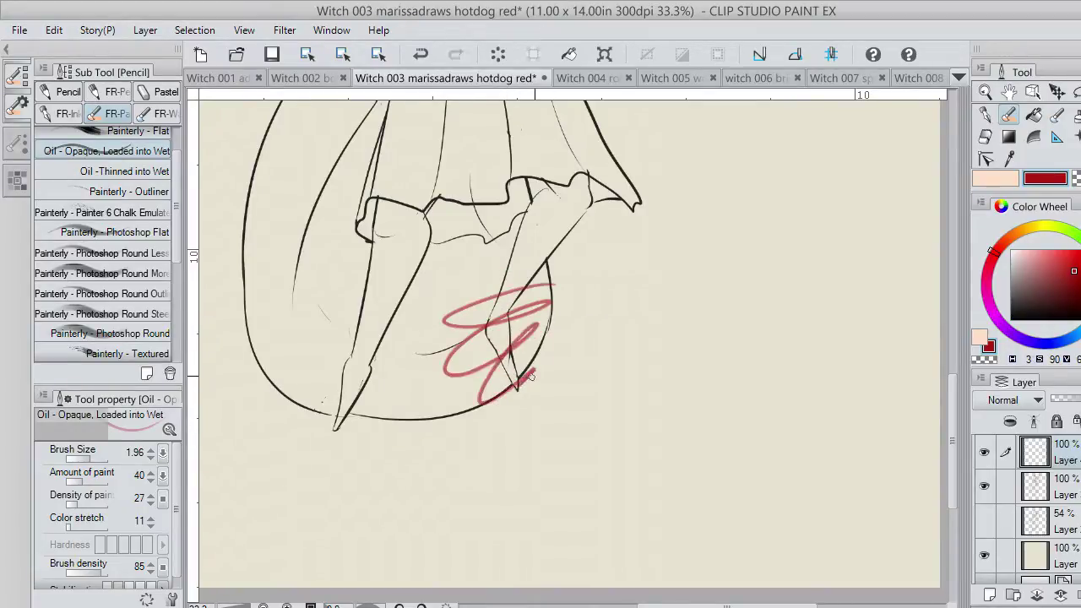
{"action": "key", "text": "ctrl+z"}
{"action": "mouse_move", "coordinate": [528, 292]}
{"action": "left_mouse_down"}
{"action": "mouse_move", "coordinate": [544, 300]}
{"action": "mouse_move", "coordinate": [506, 422]}
{"action": "left_mouse_up"}
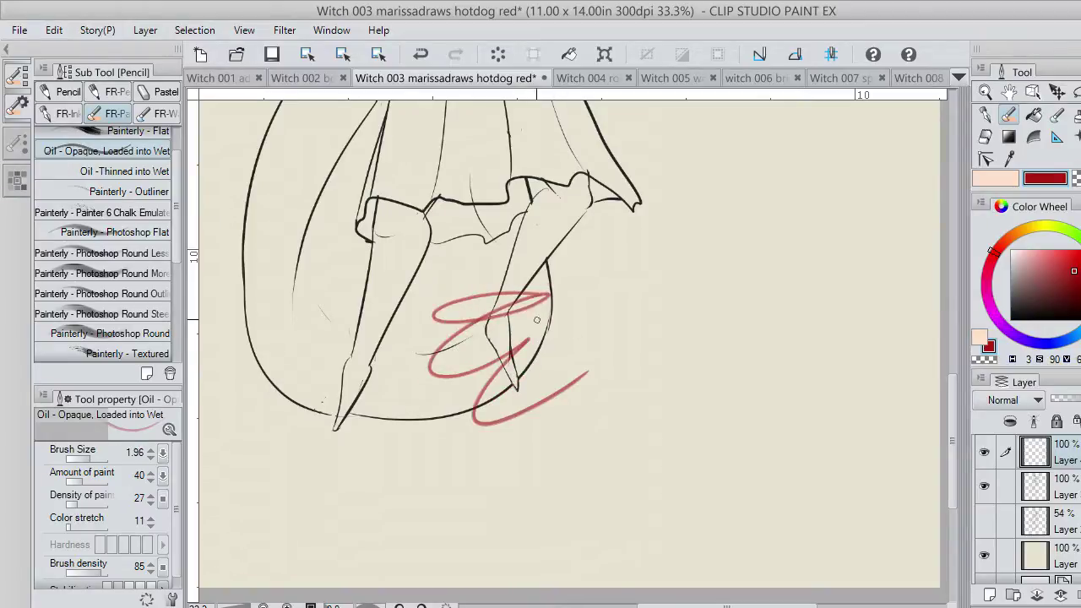
{"action": "key", "text": "ctrl+z"}
{"action": "mouse_move", "coordinate": [482, 296]}
{"action": "left_mouse_down"}
{"action": "mouse_move", "coordinate": [540, 334]}
{"action": "mouse_move", "coordinate": [557, 393]}
{"action": "left_mouse_up"}
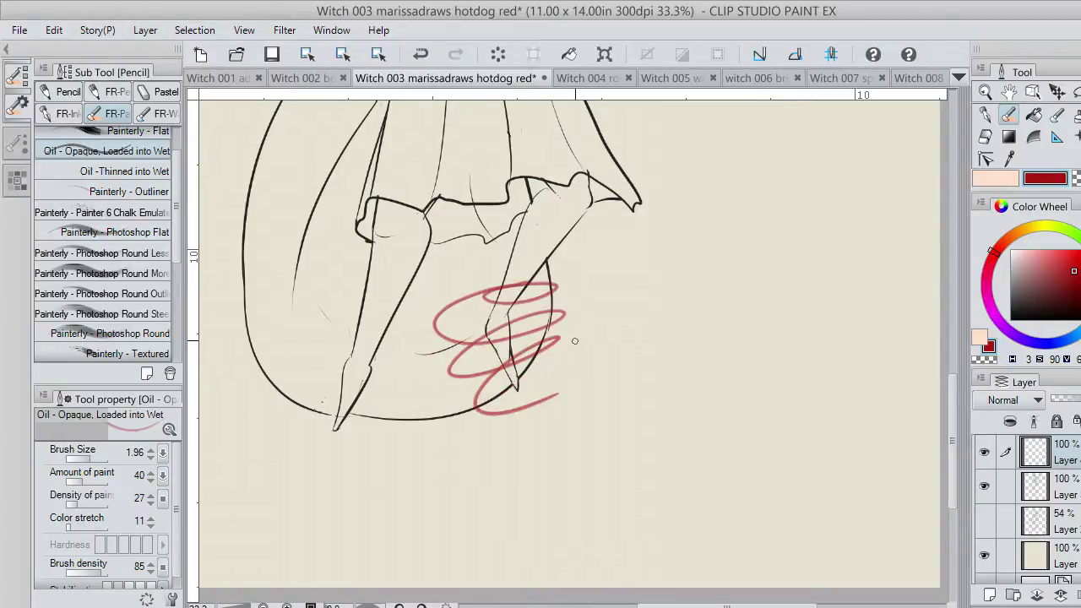
{"action": "key", "text": "ctrl+z"}
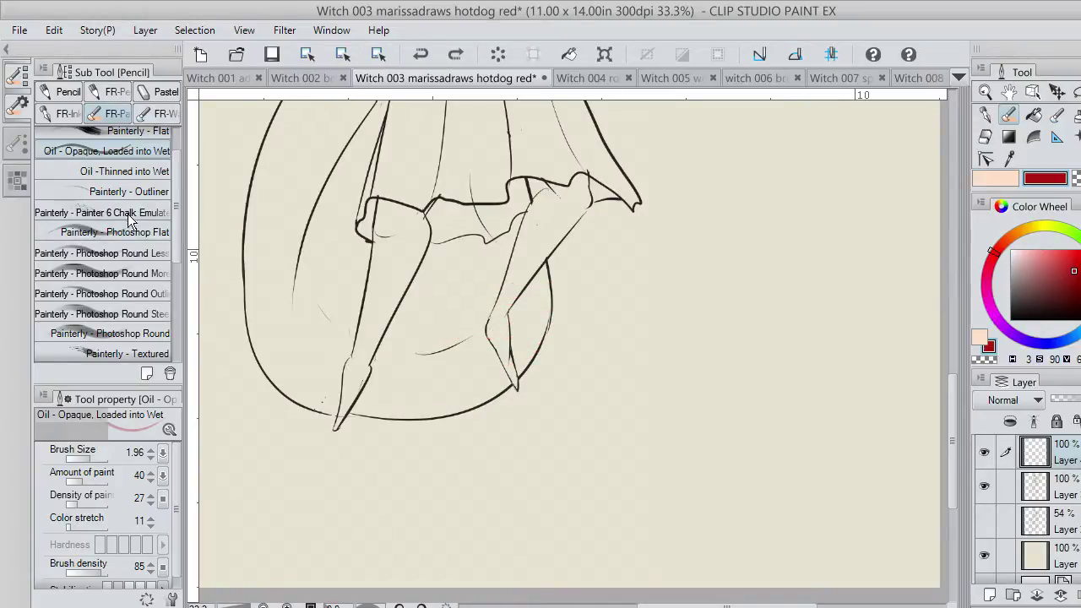
Draw a dark red squiggle winding around the right-hand lower leg and foot with the Inker - Hairpin Sable 3 brush.
{"action": "left_click", "coordinate": [58, 115]}
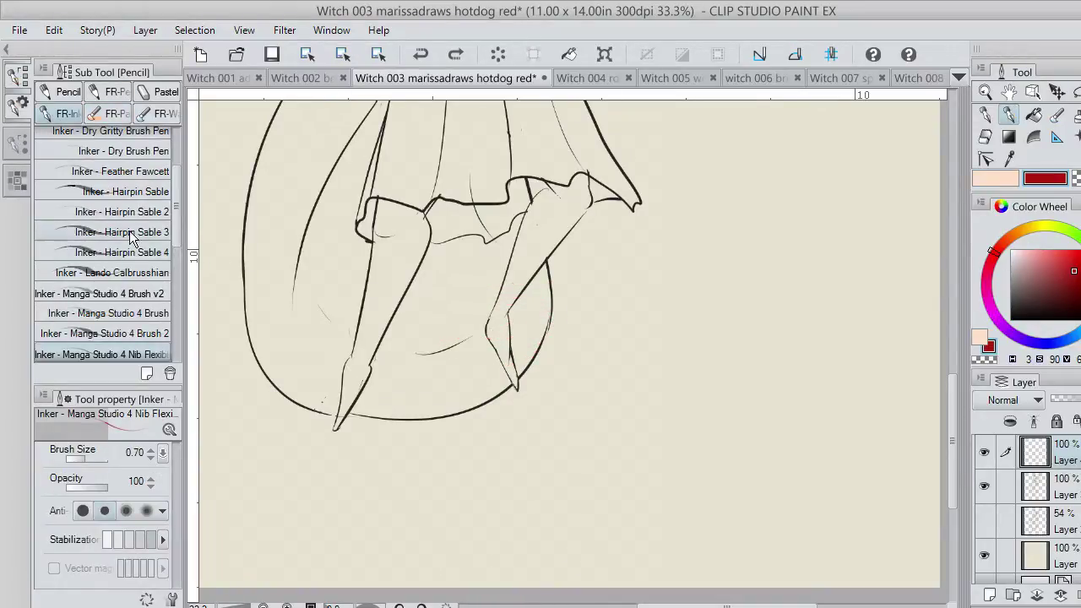
{"action": "left_click", "coordinate": [135, 231]}
{"action": "left_click_drag", "start_coordinate": [516, 291], "coordinate": [476, 300]}
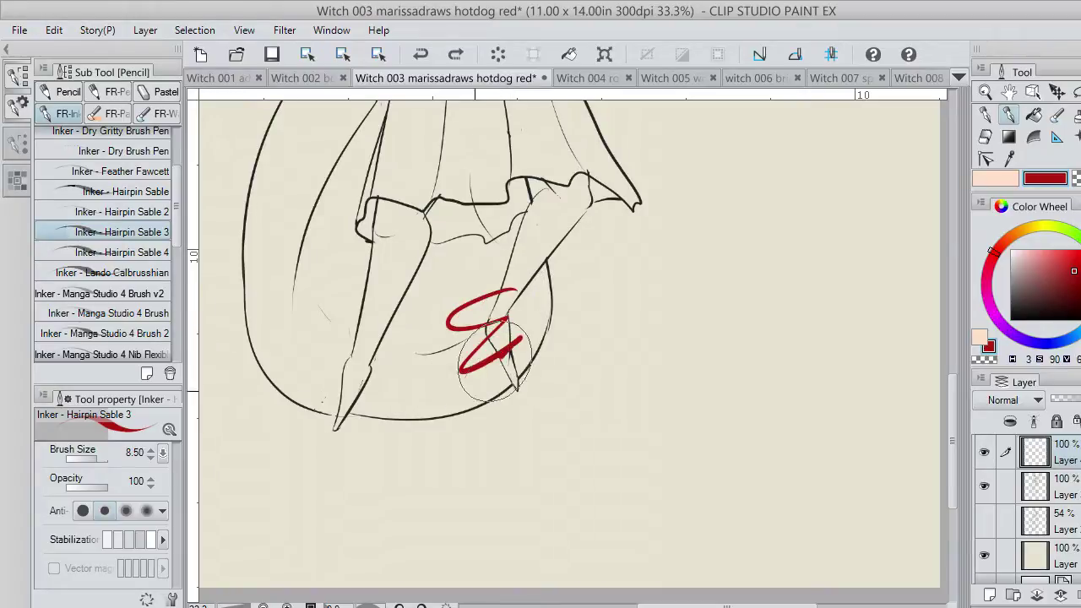
{"action": "key", "text": "ctrl+z"}
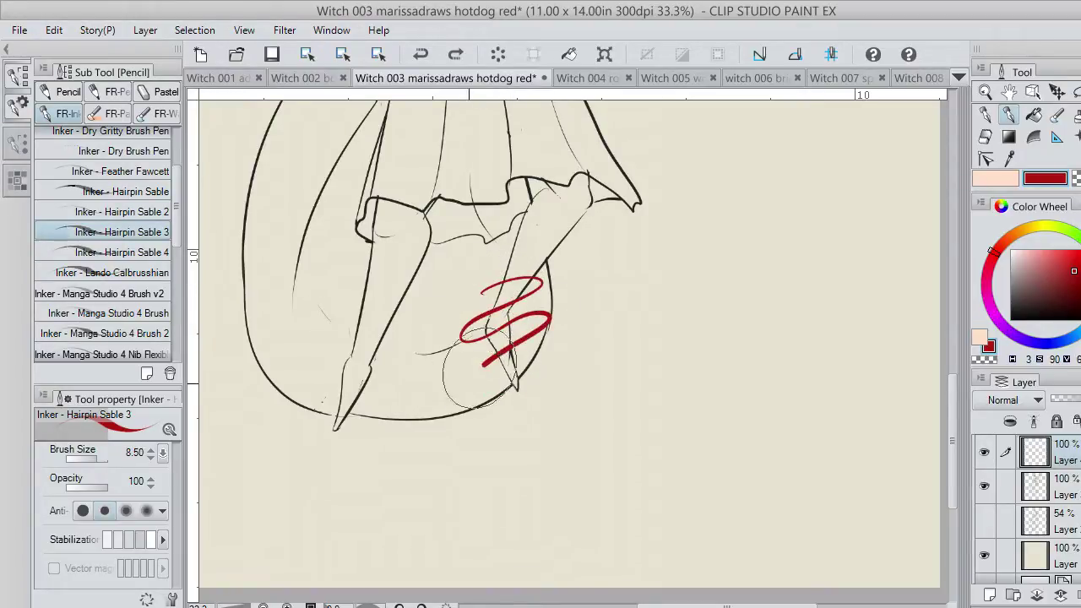
{"action": "left_click_drag", "start_coordinate": [479, 368], "coordinate": [504, 409]}
{"action": "key", "text": "ctrl+z"}
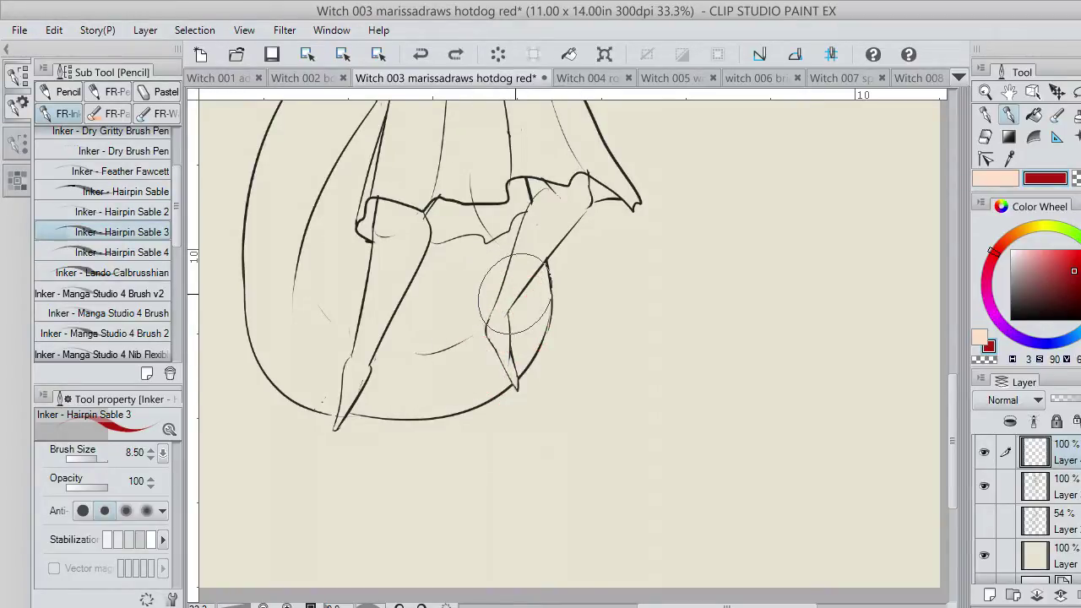
{"action": "mouse_move", "coordinate": [515, 293]}
{"action": "left_mouse_down"}
{"action": "mouse_move", "coordinate": [473, 317]}
{"action": "mouse_move", "coordinate": [511, 328]}
{"action": "mouse_move", "coordinate": [475, 351]}
{"action": "mouse_move", "coordinate": [552, 339]}
{"action": "mouse_move", "coordinate": [516, 388]}
{"action": "left_mouse_up"}
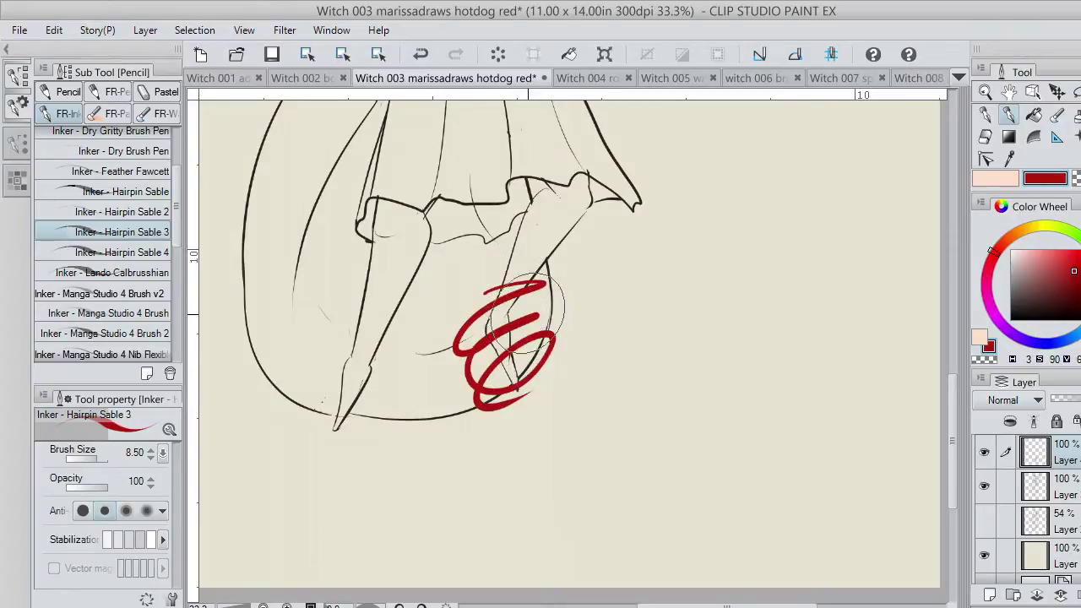
{"action": "key", "text": "ctrl+z"}
{"action": "mouse_move", "coordinate": [478, 298]}
{"action": "left_mouse_down"}
{"action": "mouse_move", "coordinate": [455, 335]}
{"action": "mouse_move", "coordinate": [515, 322]}
{"action": "mouse_move", "coordinate": [525, 361]}
{"action": "mouse_move", "coordinate": [499, 341]}
{"action": "mouse_move", "coordinate": [476, 412]}
{"action": "left_mouse_up"}
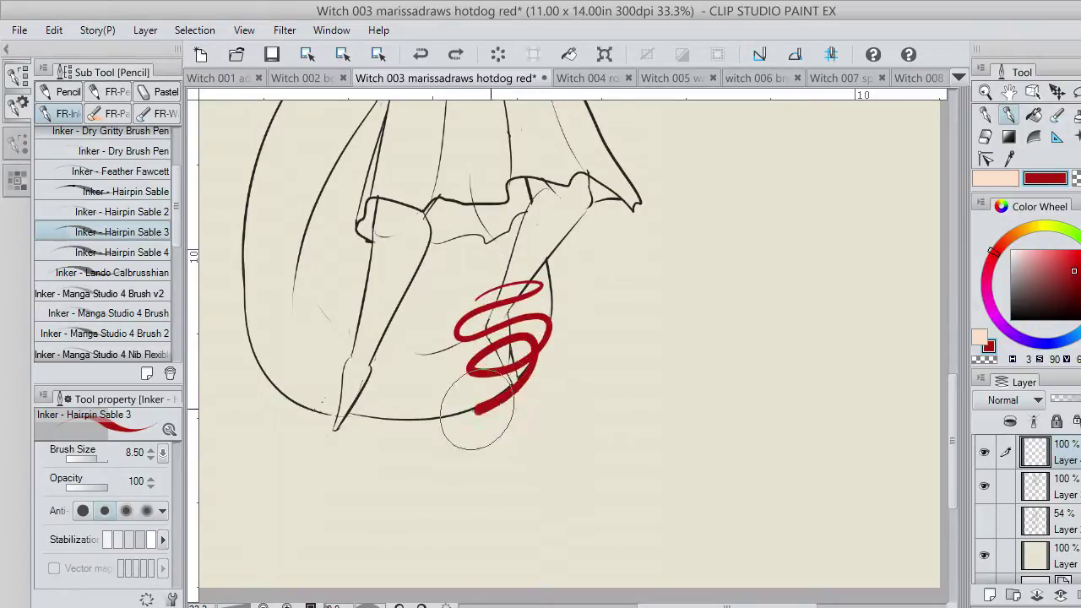
{"action": "key", "text": "ctrl+z"}
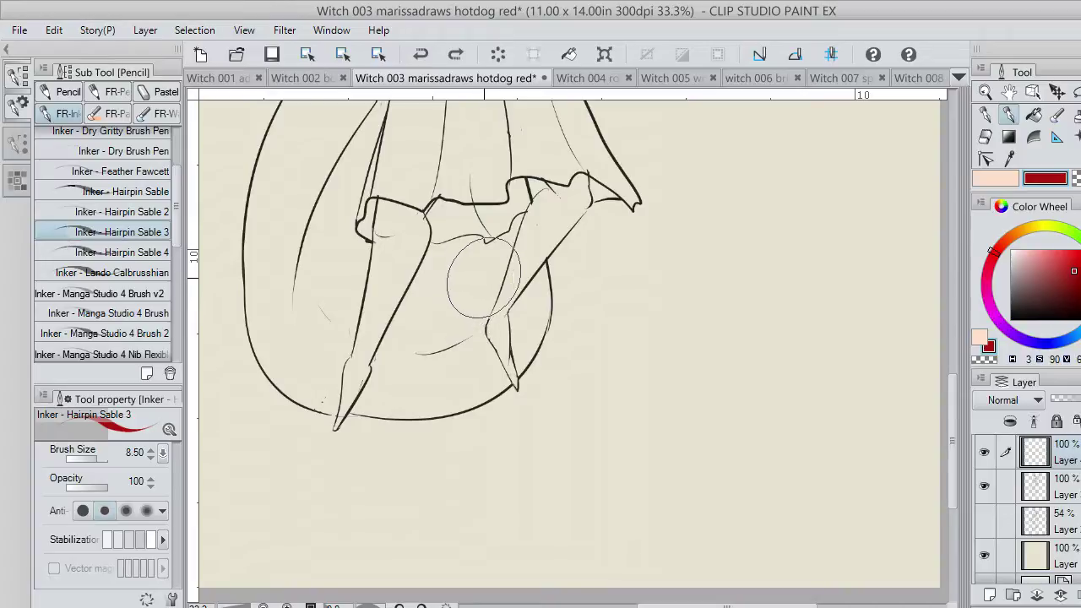
{"action": "mouse_move", "coordinate": [475, 281]}
{"action": "left_mouse_down"}
{"action": "mouse_move", "coordinate": [544, 281]}
{"action": "mouse_move", "coordinate": [461, 324]}
{"action": "mouse_move", "coordinate": [537, 333]}
{"action": "mouse_move", "coordinate": [476, 364]}
{"action": "mouse_move", "coordinate": [520, 384]}
{"action": "left_mouse_up"}
{"action": "key", "text": "ctrl+z"}
{"action": "mouse_move", "coordinate": [477, 289]}
{"action": "left_mouse_down"}
{"action": "mouse_move", "coordinate": [539, 295]}
{"action": "mouse_move", "coordinate": [456, 329]}
{"action": "mouse_move", "coordinate": [520, 384]}
{"action": "mouse_move", "coordinate": [579, 377]}
{"action": "left_mouse_up"}
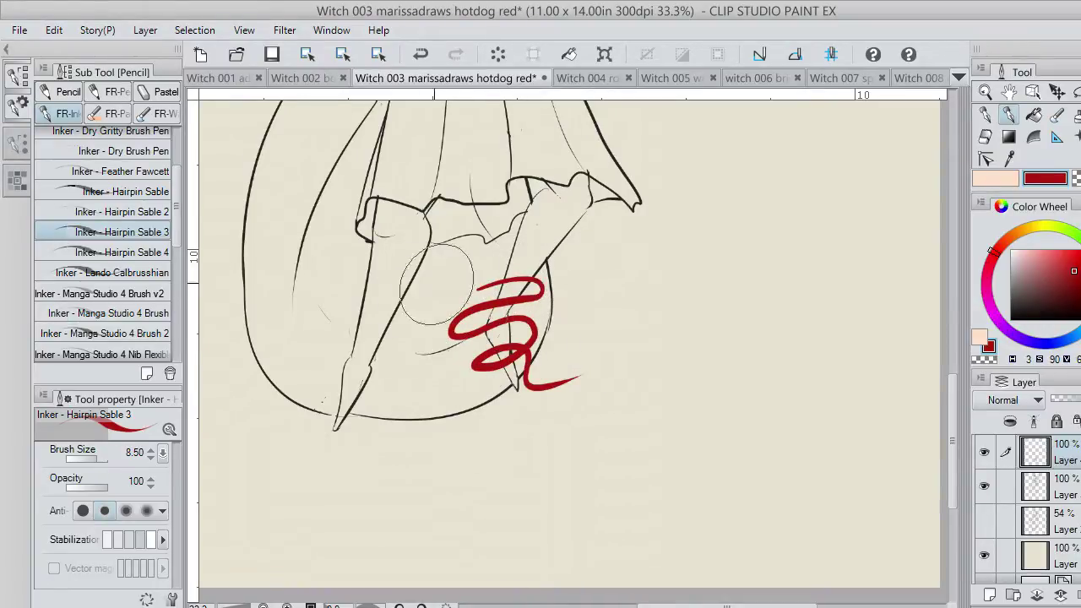
Change the drawing colour to bright yellow.
{"action": "left_click", "coordinate": [1050, 234]}
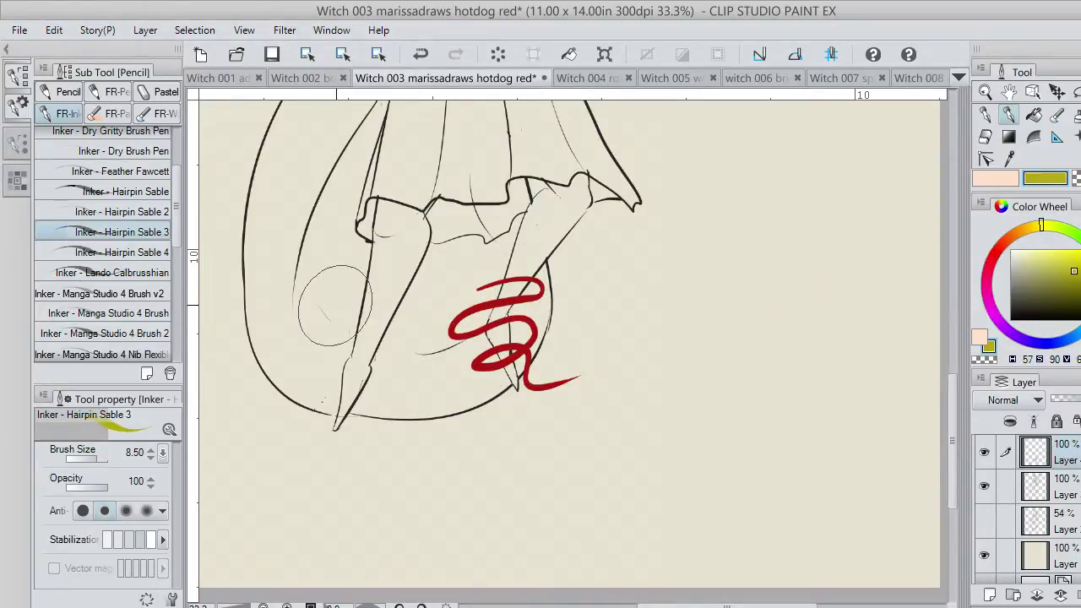
{"action": "left_click", "coordinate": [1071, 259]}
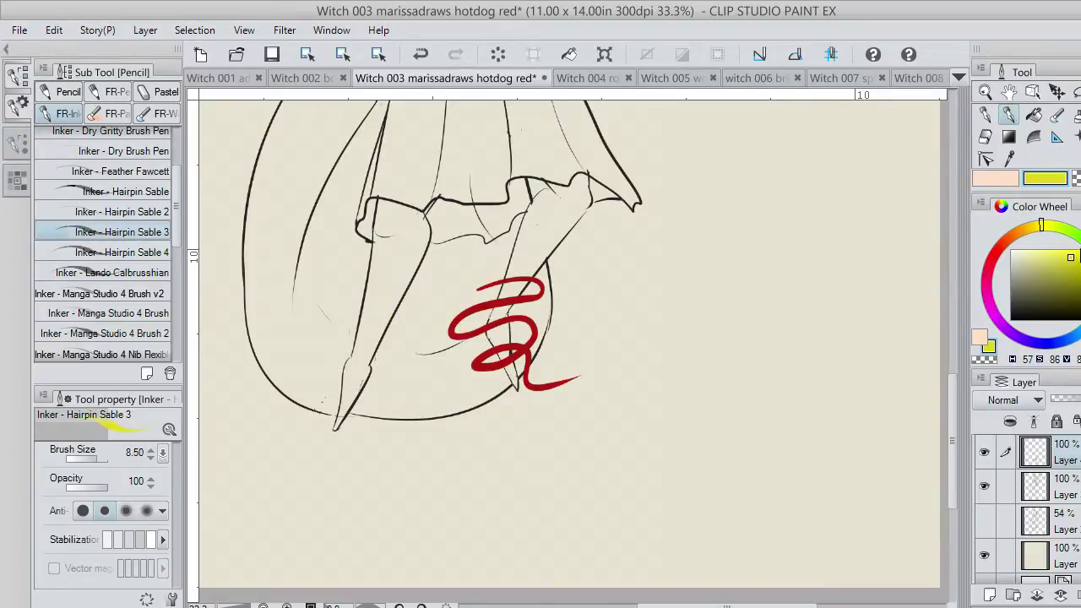
{"action": "left_click_drag", "start_coordinate": [1070, 262], "coordinate": [1079, 257]}
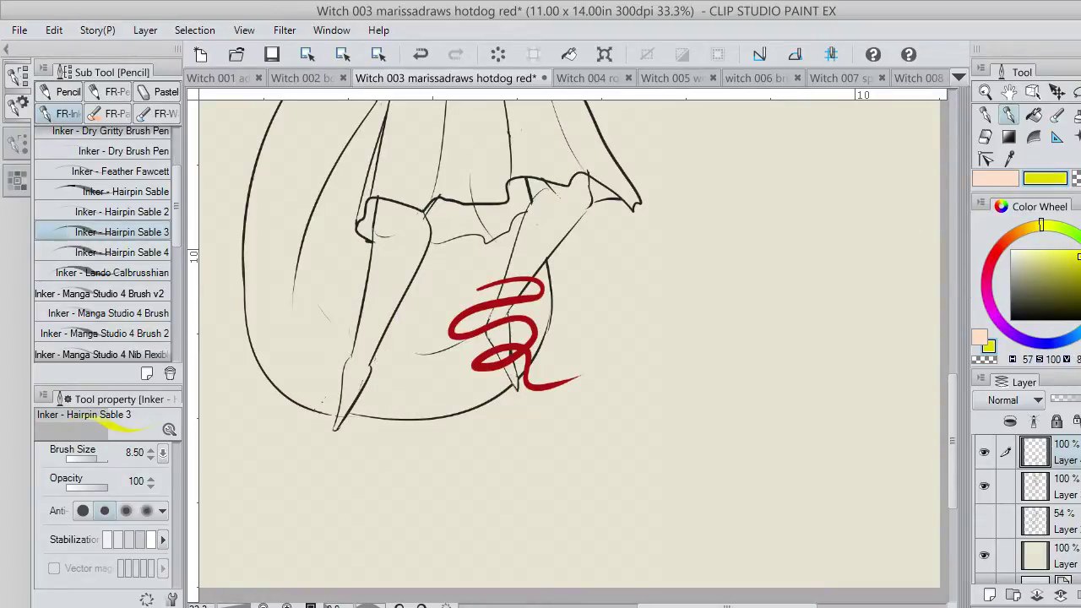
{"action": "left_click", "coordinate": [1071, 252]}
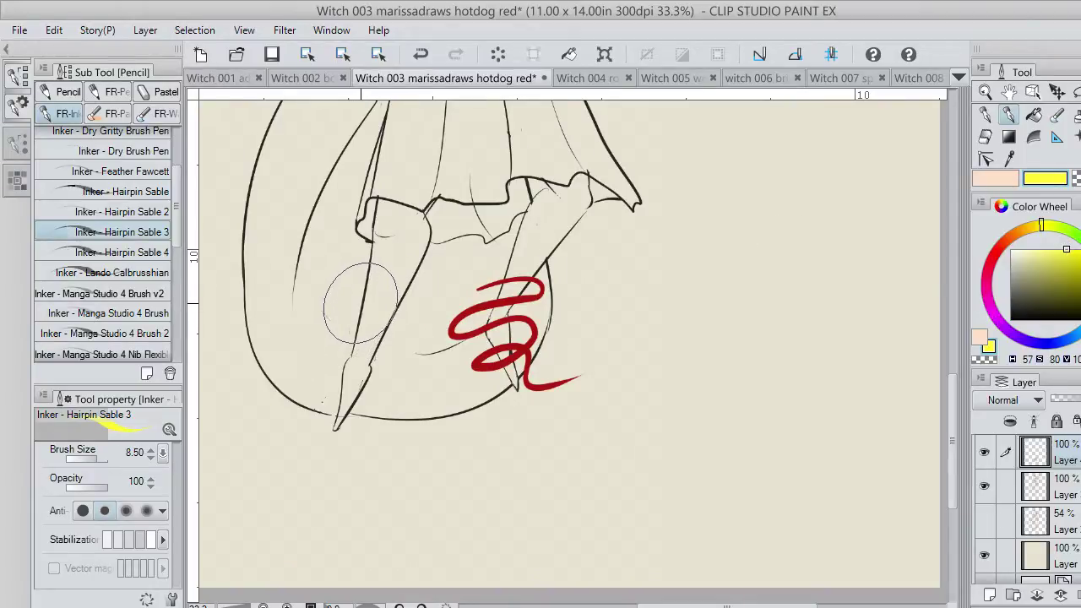
Draw a bright yellow squiggle winding around the left-hand lower leg down to the tip of the foot.
{"action": "mouse_move", "coordinate": [348, 305]}
{"action": "left_mouse_down"}
{"action": "mouse_move", "coordinate": [393, 314]}
{"action": "mouse_move", "coordinate": [390, 325]}
{"action": "left_mouse_up"}
{"action": "left_click_drag", "start_coordinate": [343, 358], "coordinate": [390, 365]}
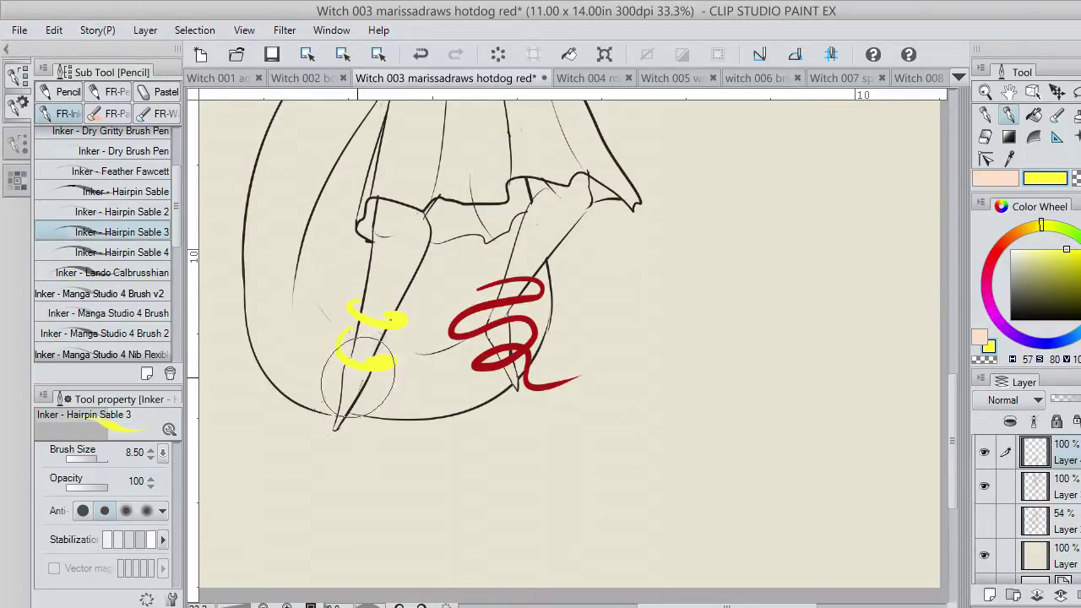
{"action": "key", "text": "ctrl+z"}
{"action": "key", "text": "ctrl+z"}
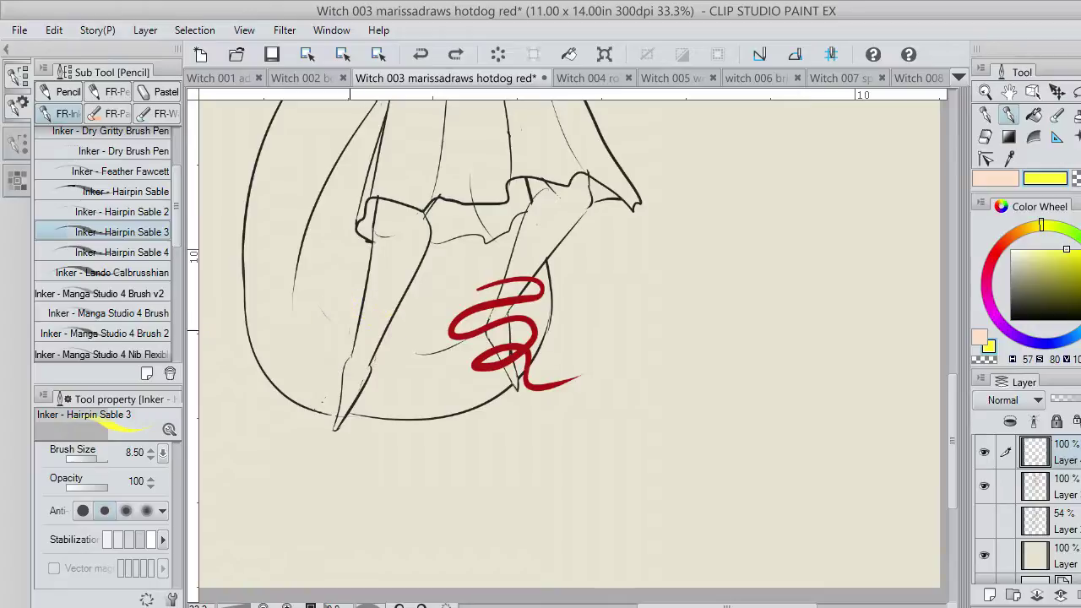
{"action": "left_click", "coordinate": [1061, 258]}
{"action": "left_click_drag", "start_coordinate": [341, 315], "coordinate": [385, 335]}
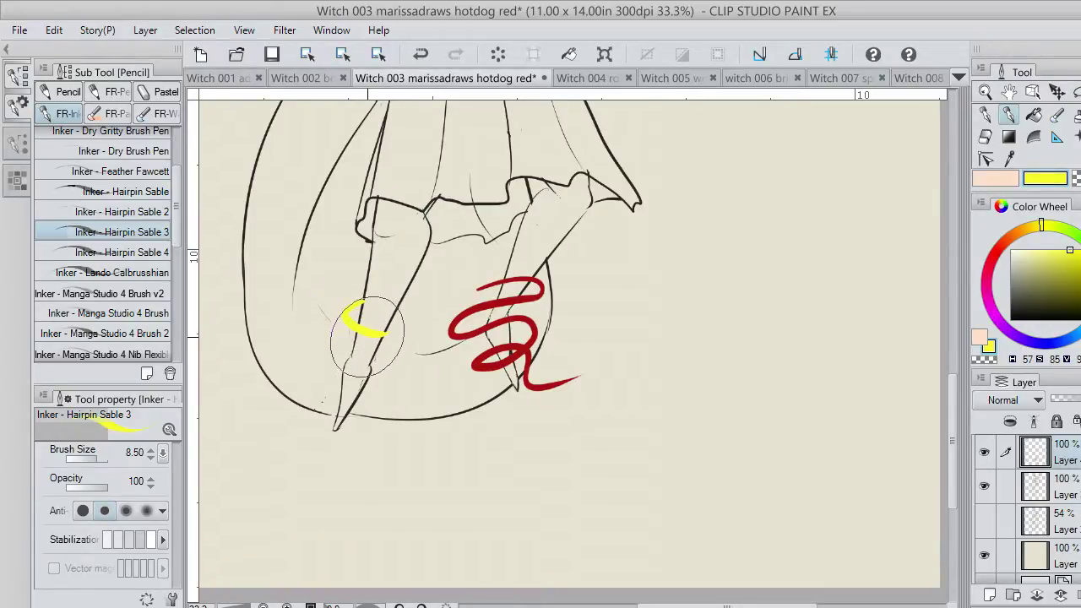
{"action": "key", "text": "ctrl+z"}
{"action": "mouse_move", "coordinate": [353, 299]}
{"action": "left_mouse_down"}
{"action": "mouse_move", "coordinate": [402, 328]}
{"action": "mouse_move", "coordinate": [383, 320]}
{"action": "mouse_move", "coordinate": [351, 347]}
{"action": "mouse_move", "coordinate": [348, 312]}
{"action": "mouse_move", "coordinate": [403, 312]}
{"action": "mouse_move", "coordinate": [332, 361]}
{"action": "mouse_move", "coordinate": [389, 364]}
{"action": "mouse_move", "coordinate": [351, 421]}
{"action": "mouse_move", "coordinate": [341, 334]}
{"action": "mouse_move", "coordinate": [396, 326]}
{"action": "mouse_move", "coordinate": [341, 342]}
{"action": "mouse_move", "coordinate": [397, 354]}
{"action": "left_mouse_up"}
{"action": "key", "text": "ctrl+z"}
{"action": "key", "text": "ctrl+z"}
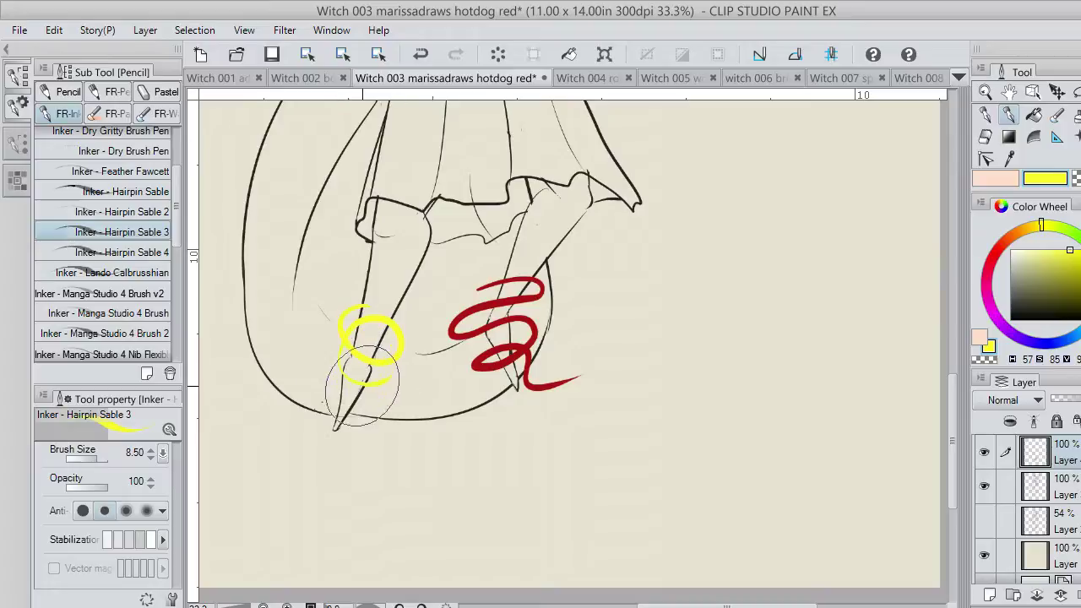
{"action": "key", "text": "ctrl+z"}
{"action": "mouse_move", "coordinate": [350, 297]}
{"action": "left_mouse_down"}
{"action": "mouse_move", "coordinate": [404, 327]}
{"action": "mouse_move", "coordinate": [344, 320]}
{"action": "mouse_move", "coordinate": [374, 365]}
{"action": "mouse_move", "coordinate": [376, 399]}
{"action": "mouse_move", "coordinate": [319, 430]}
{"action": "left_mouse_up"}
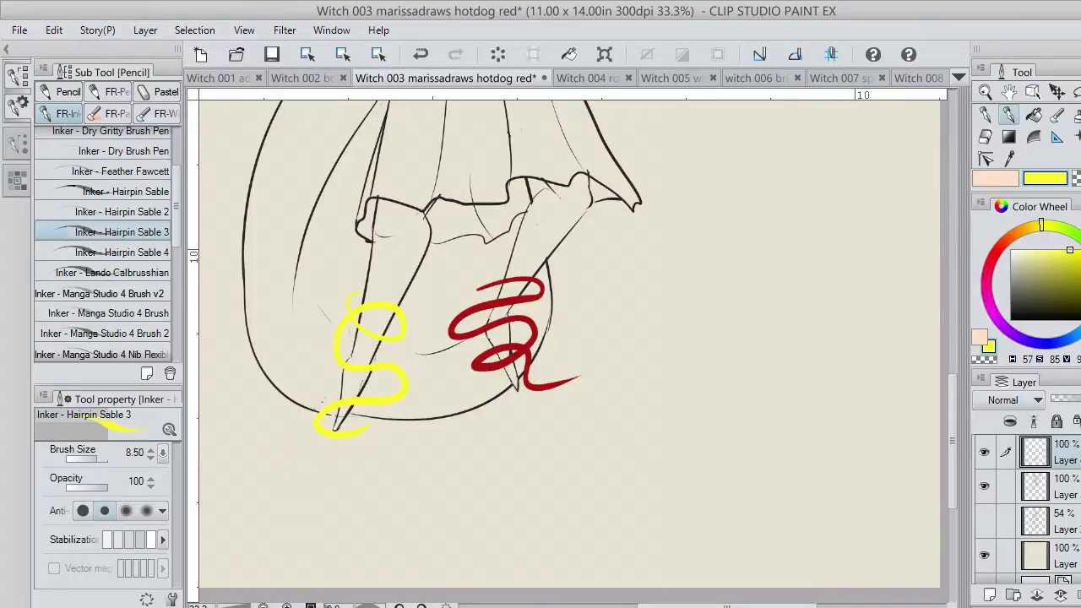
Erase parts of the red and yellow squiggles with transparent colour where they should pass behind the legs, and trim the red tail.
{"action": "scroll", "coordinate": [522, 301], "scroll_direction": "up", "scroll_amount": 1}
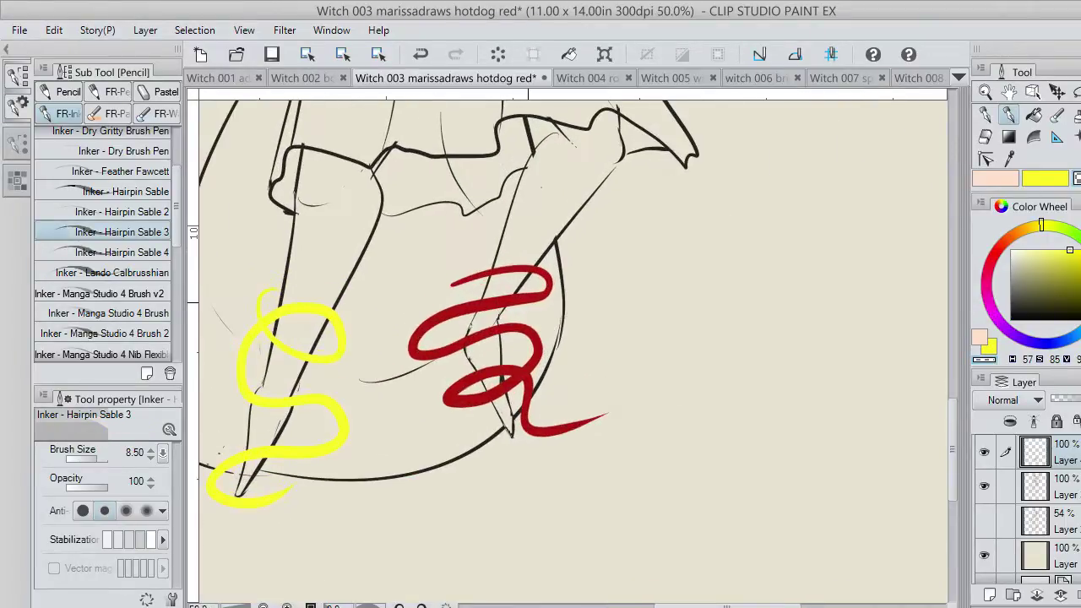
{"action": "scroll", "coordinate": [522, 300], "scroll_direction": "up", "scroll_amount": 1}
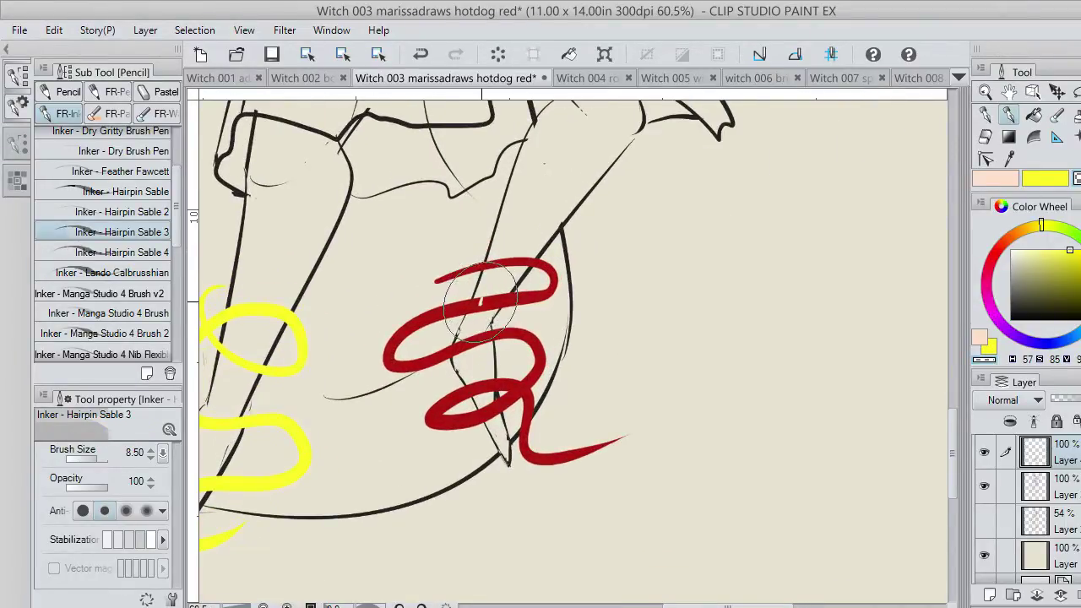
{"action": "mouse_move", "coordinate": [480, 302]}
{"action": "left_mouse_down"}
{"action": "mouse_move", "coordinate": [474, 311]}
{"action": "mouse_move", "coordinate": [506, 281]}
{"action": "mouse_move", "coordinate": [460, 359]}
{"action": "mouse_move", "coordinate": [474, 396]}
{"action": "mouse_move", "coordinate": [486, 373]}
{"action": "left_mouse_up"}
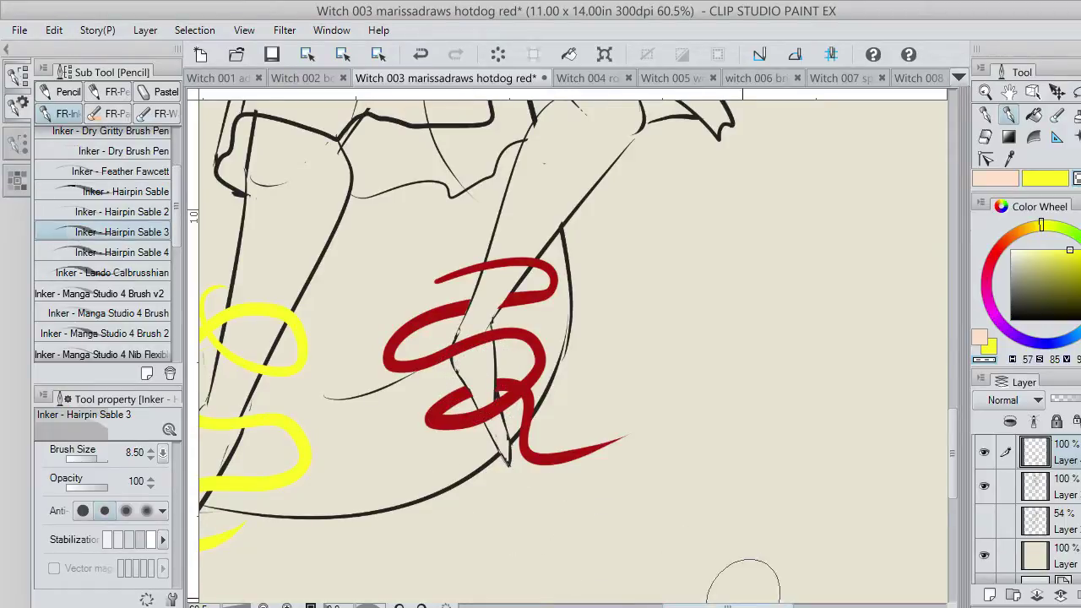
{"action": "mouse_move", "coordinate": [624, 421]}
{"action": "left_mouse_down"}
{"action": "mouse_move", "coordinate": [610, 451]}
{"action": "mouse_move", "coordinate": [603, 433]}
{"action": "mouse_move", "coordinate": [597, 439]}
{"action": "left_mouse_up"}
{"action": "left_click_drag", "start_coordinate": [699, 606], "coordinate": [651, 602]}
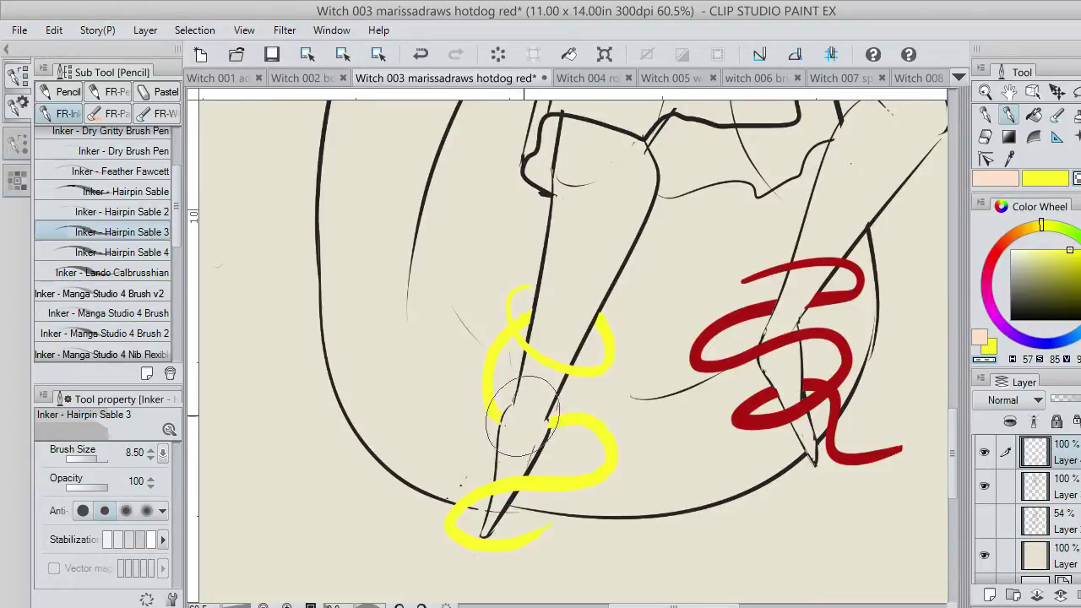
Undo the last erasure and erase the yellow squiggle again where it should pass behind the left-hand leg and foot.
{"action": "key", "text": "ctrl+z"}
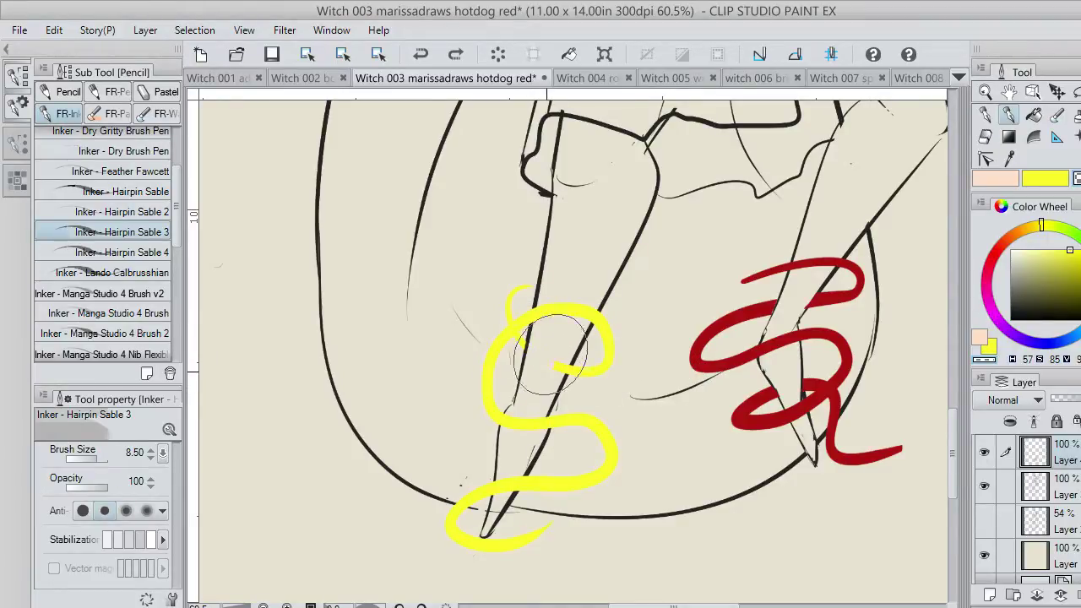
{"action": "left_click_drag", "start_coordinate": [530, 400], "coordinate": [485, 533]}
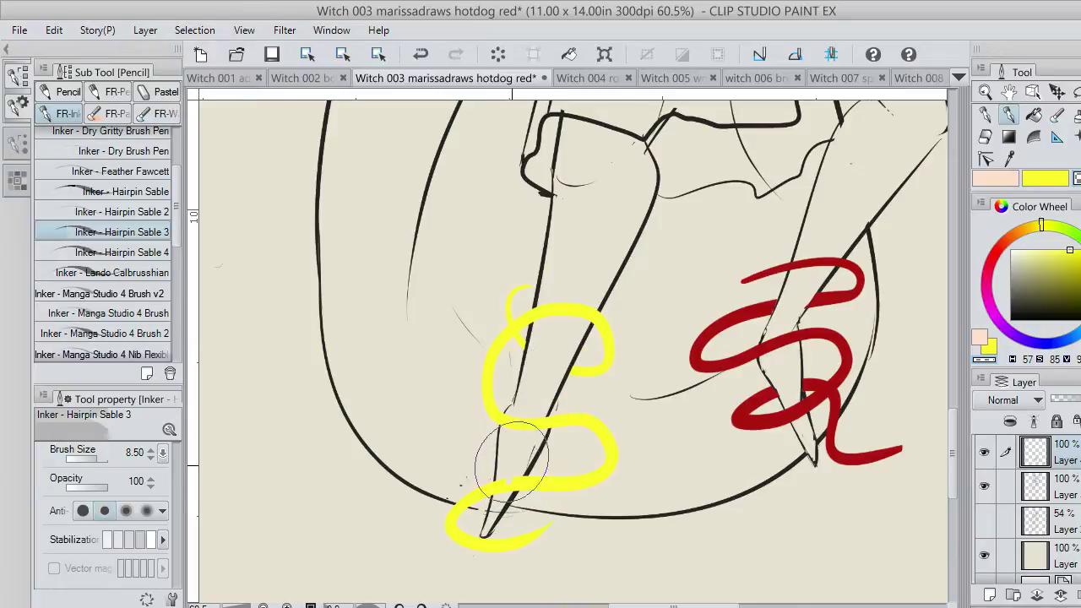
{"action": "left_click_drag", "start_coordinate": [512, 463], "coordinate": [501, 490]}
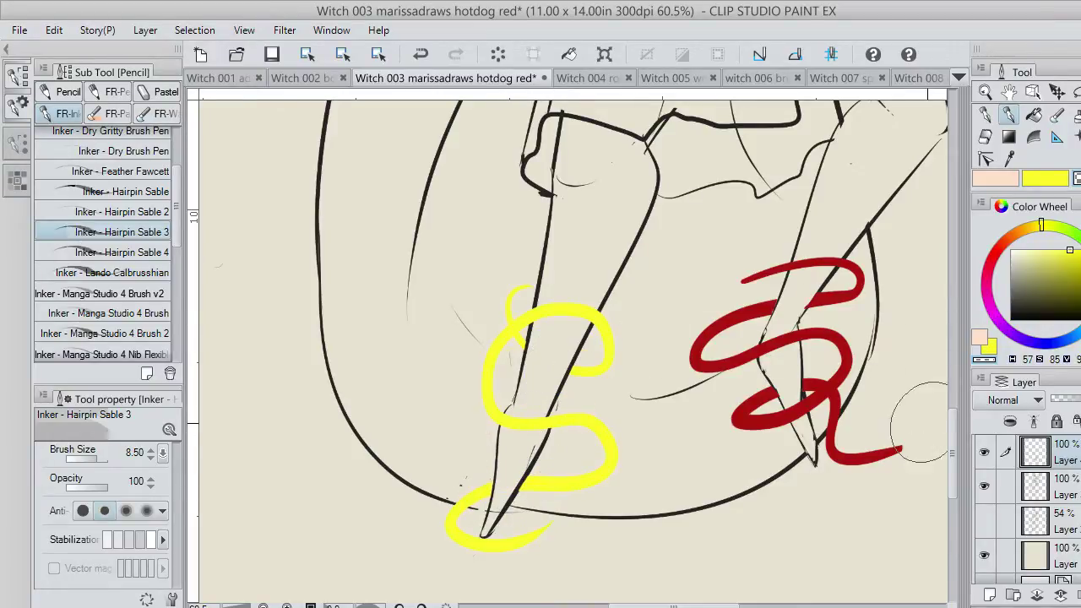
Change the drawing colour to light peach for decorating the witch's lowered hand.
{"action": "mouse_move", "coordinate": [954, 484]}
{"action": "left_mouse_down"}
{"action": "mouse_move", "coordinate": [943, 371]}
{"action": "mouse_move", "coordinate": [945, 388]}
{"action": "left_mouse_up"}
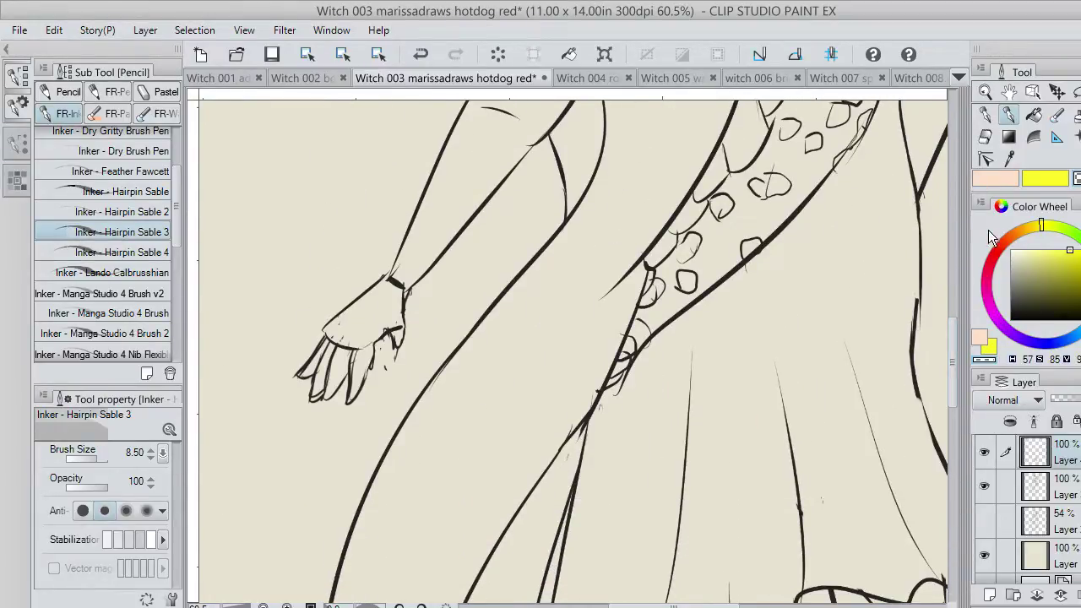
{"action": "left_click", "coordinate": [996, 179]}
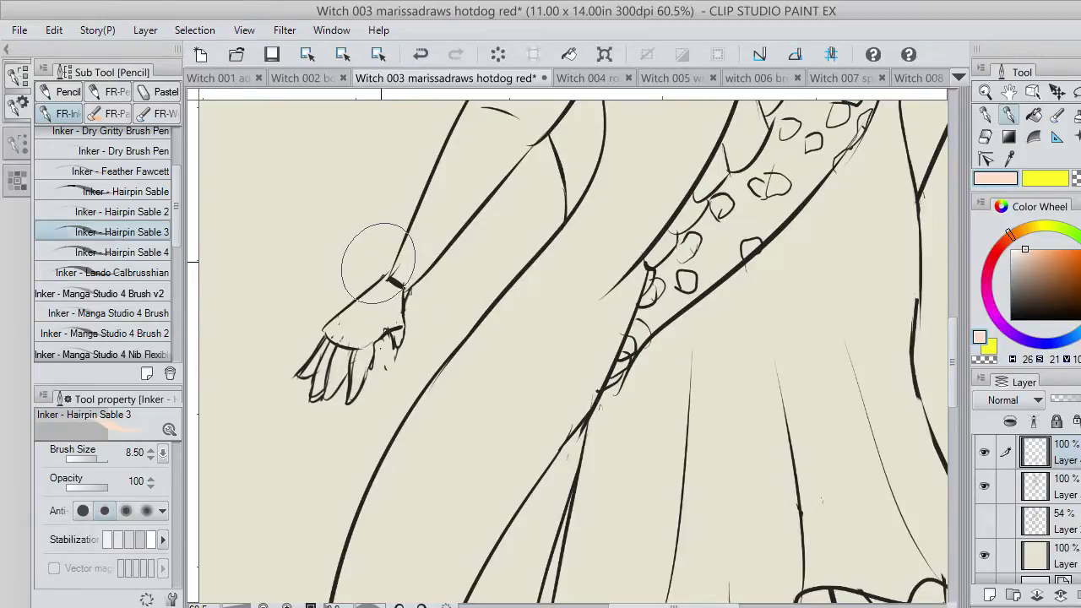
{"action": "mouse_move", "coordinate": [378, 264]}
{"action": "left_mouse_down"}
{"action": "mouse_move", "coordinate": [421, 287]}
{"action": "mouse_move", "coordinate": [406, 311]}
{"action": "mouse_move", "coordinate": [346, 293]}
{"action": "mouse_move", "coordinate": [311, 328]}
{"action": "mouse_move", "coordinate": [399, 407]}
{"action": "left_mouse_up"}
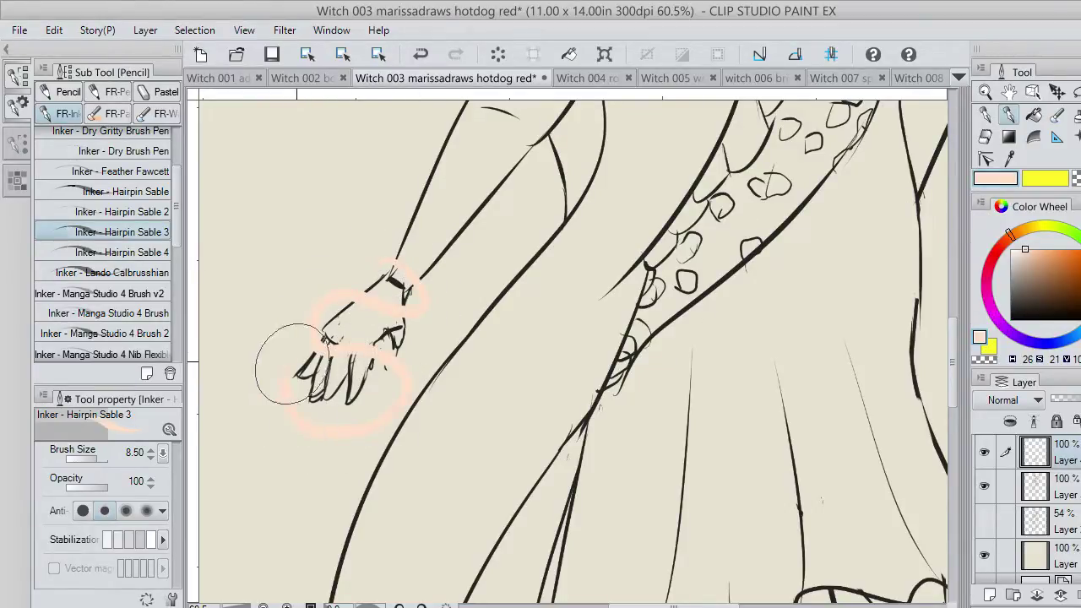
{"action": "key", "text": "ctrl+z"}
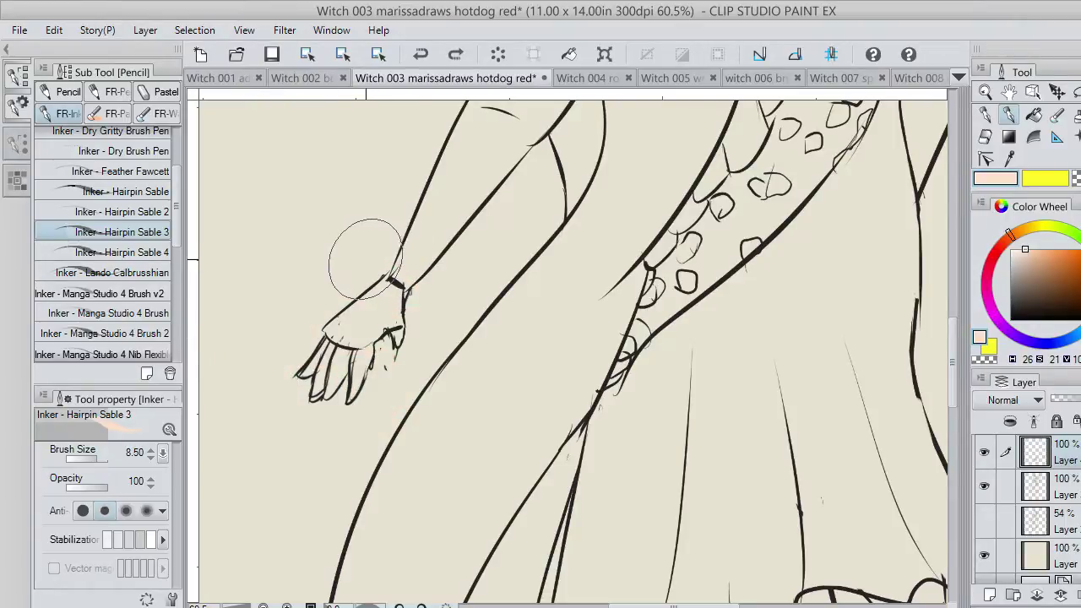
{"action": "mouse_move", "coordinate": [364, 259]}
{"action": "left_mouse_down"}
{"action": "mouse_move", "coordinate": [430, 293]}
{"action": "mouse_move", "coordinate": [370, 306]}
{"action": "mouse_move", "coordinate": [305, 299]}
{"action": "mouse_move", "coordinate": [404, 391]}
{"action": "mouse_move", "coordinate": [294, 468]}
{"action": "mouse_move", "coordinate": [248, 372]}
{"action": "mouse_move", "coordinate": [331, 422]}
{"action": "left_mouse_up"}
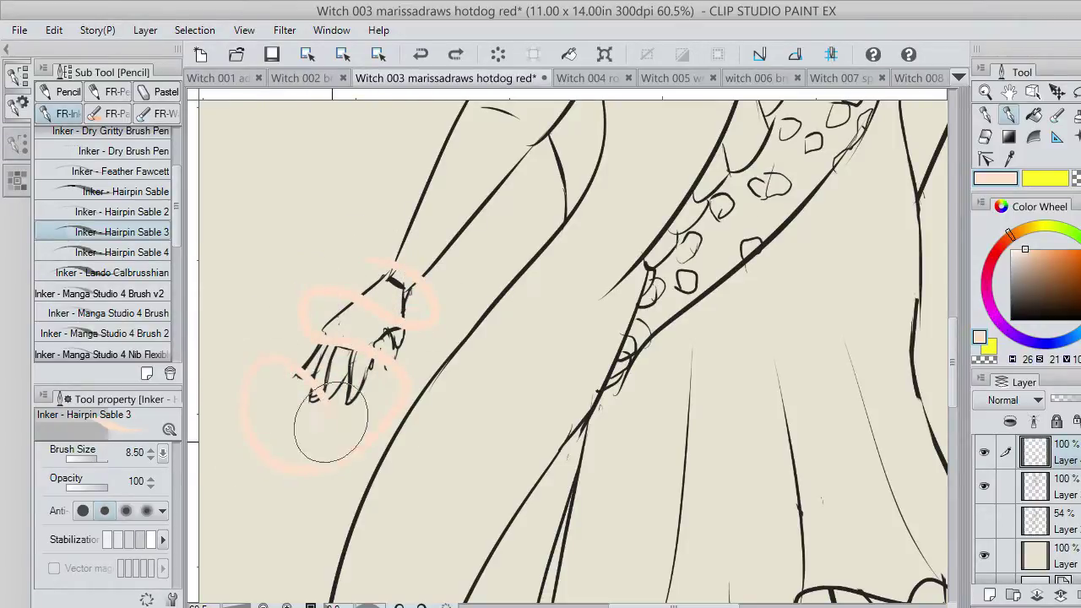
{"action": "key", "text": "ctrl+z"}
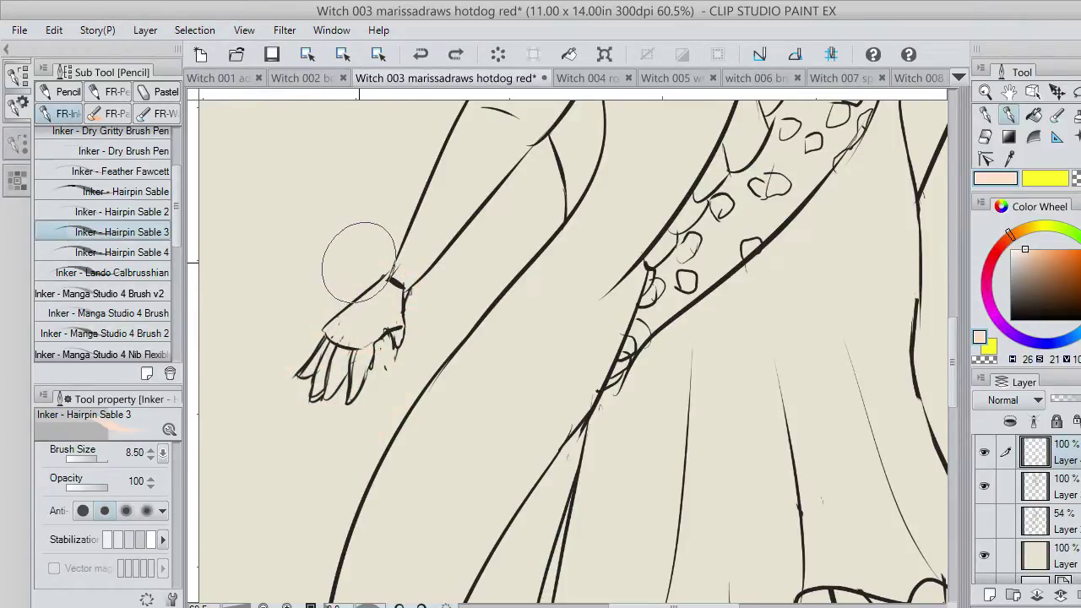
{"action": "mouse_move", "coordinate": [394, 307]}
{"action": "left_mouse_down"}
{"action": "mouse_move", "coordinate": [316, 297]}
{"action": "mouse_move", "coordinate": [379, 328]}
{"action": "mouse_move", "coordinate": [396, 393]}
{"action": "mouse_move", "coordinate": [260, 447]}
{"action": "mouse_move", "coordinate": [273, 347]}
{"action": "mouse_move", "coordinate": [354, 429]}
{"action": "mouse_move", "coordinate": [284, 398]}
{"action": "mouse_move", "coordinate": [295, 415]}
{"action": "mouse_move", "coordinate": [316, 410]}
{"action": "mouse_move", "coordinate": [310, 394]}
{"action": "mouse_move", "coordinate": [297, 405]}
{"action": "mouse_move", "coordinate": [277, 360]}
{"action": "mouse_move", "coordinate": [323, 460]}
{"action": "mouse_move", "coordinate": [243, 360]}
{"action": "mouse_move", "coordinate": [392, 407]}
{"action": "mouse_move", "coordinate": [301, 261]}
{"action": "left_mouse_up"}
{"action": "key", "text": "ctrl+z"}
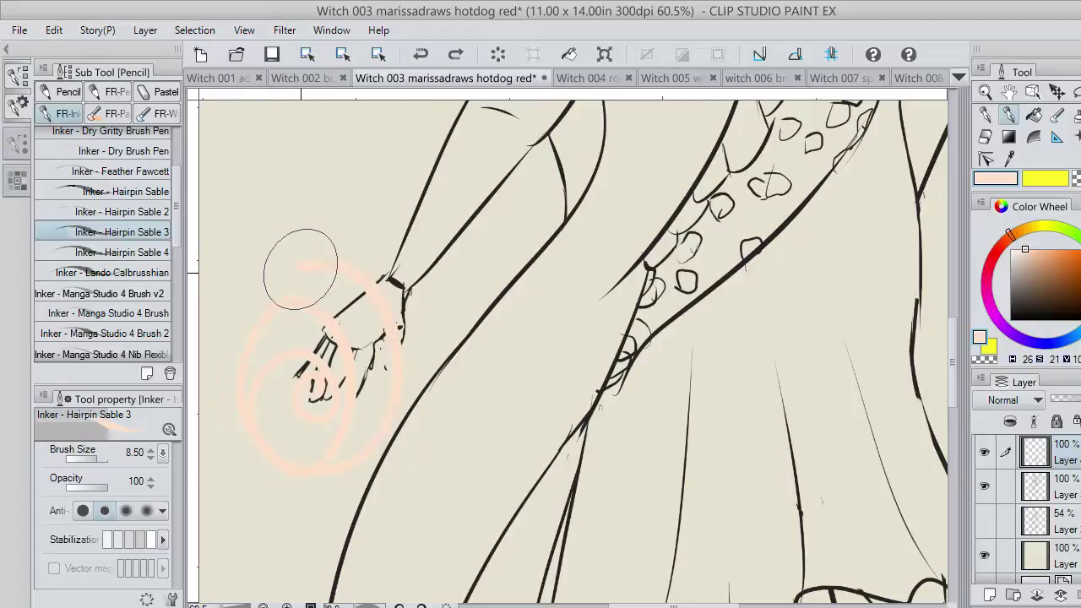
{"action": "key", "text": "ctrl+z"}
Draw a light peach squiggle looping from below the fingertips of the lowered hand up around the wrist, and save the file.
{"action": "mouse_move", "coordinate": [302, 432]}
{"action": "left_mouse_down"}
{"action": "mouse_move", "coordinate": [300, 355]}
{"action": "mouse_move", "coordinate": [294, 484]}
{"action": "mouse_move", "coordinate": [358, 365]}
{"action": "mouse_move", "coordinate": [329, 300]}
{"action": "mouse_move", "coordinate": [398, 330]}
{"action": "mouse_move", "coordinate": [344, 247]}
{"action": "mouse_move", "coordinate": [420, 302]}
{"action": "mouse_move", "coordinate": [409, 259]}
{"action": "mouse_move", "coordinate": [357, 266]}
{"action": "mouse_move", "coordinate": [357, 256]}
{"action": "mouse_move", "coordinate": [410, 276]}
{"action": "left_mouse_up"}
{"action": "key", "text": "c"}
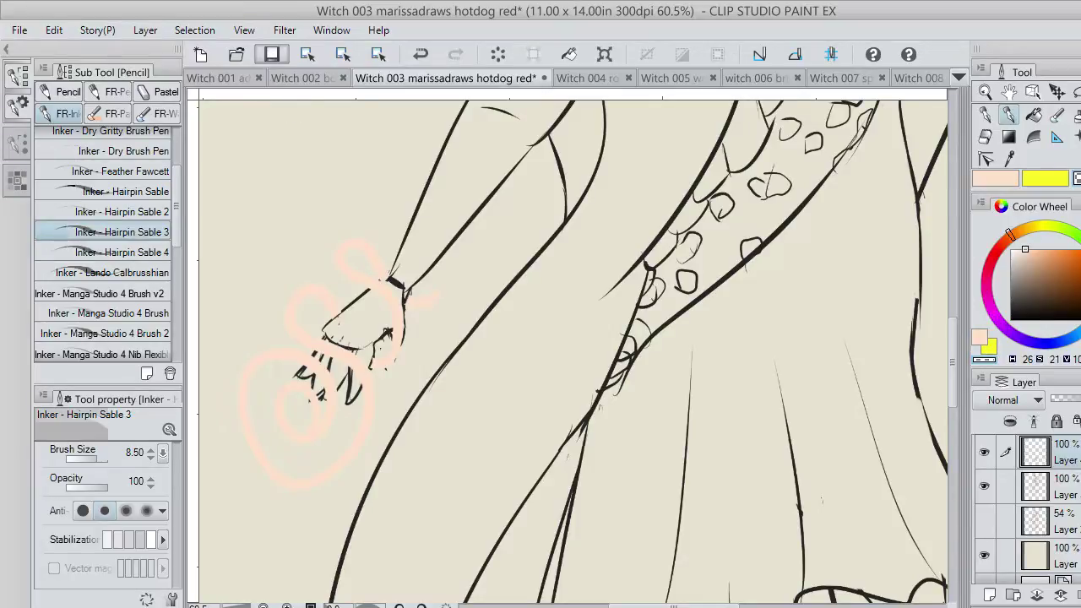
{"action": "key", "text": "ctrl+s"}
Change the drawing colour to a dark red with hue 5 and saturation 100 for the floating hot dogs.
{"action": "left_click_drag", "start_coordinate": [674, 606], "coordinate": [743, 605]}
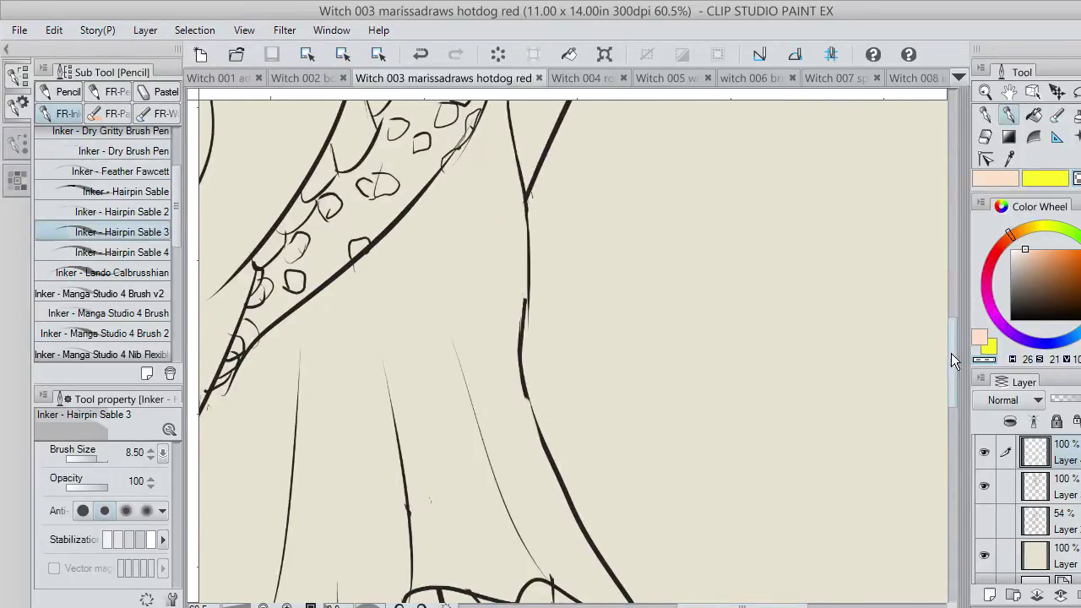
{"action": "mouse_move", "coordinate": [950, 353]}
{"action": "left_mouse_down"}
{"action": "mouse_move", "coordinate": [939, 234]}
{"action": "mouse_move", "coordinate": [949, 191]}
{"action": "left_mouse_up"}
{"action": "left_click", "coordinate": [1059, 261]}
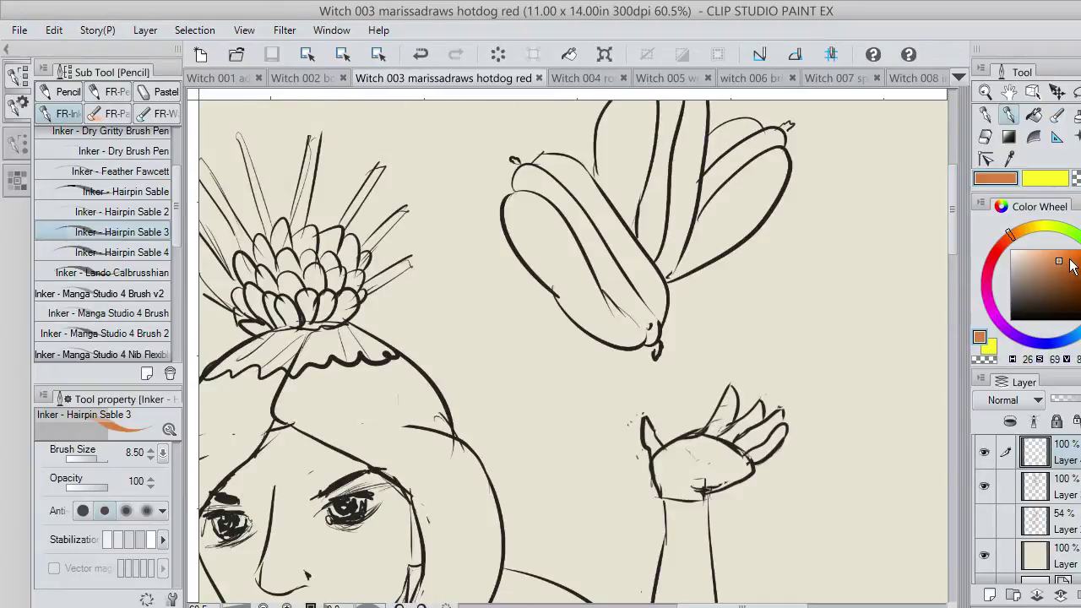
{"action": "left_click", "coordinate": [1071, 271]}
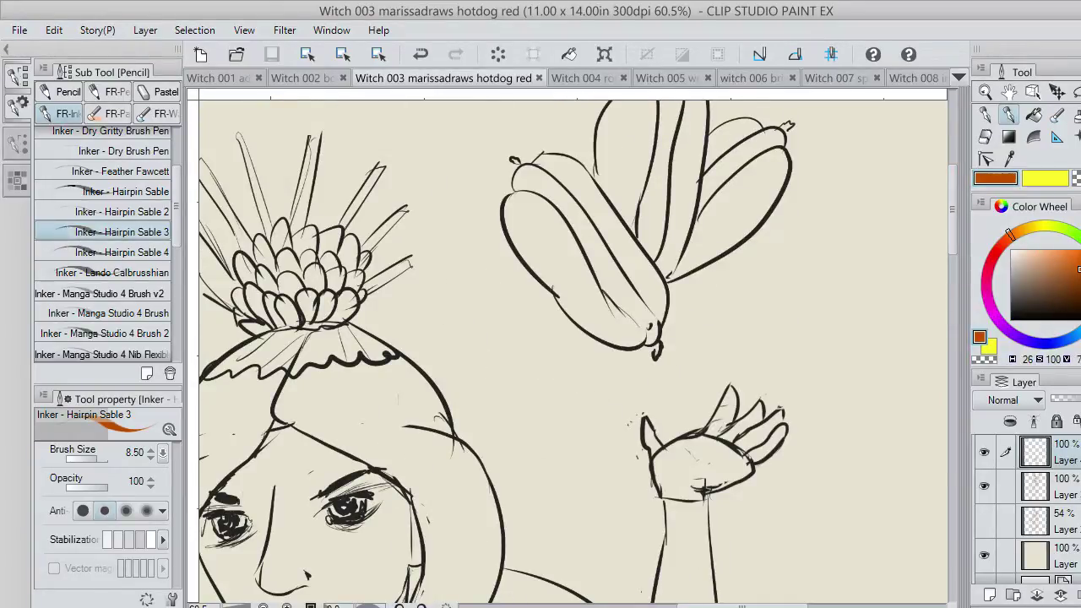
{"action": "left_click", "coordinate": [994, 250]}
{"action": "mouse_move", "coordinate": [591, 335]}
{"action": "left_mouse_down"}
{"action": "mouse_move", "coordinate": [603, 402]}
{"action": "mouse_move", "coordinate": [577, 332]}
{"action": "left_mouse_up"}
{"action": "mouse_move", "coordinate": [532, 296]}
{"action": "left_mouse_down"}
{"action": "mouse_move", "coordinate": [622, 326]}
{"action": "mouse_move", "coordinate": [909, 241]}
{"action": "mouse_move", "coordinate": [694, 181]}
{"action": "mouse_move", "coordinate": [520, 203]}
{"action": "left_mouse_up"}
{"action": "key", "text": "ctrl+z"}
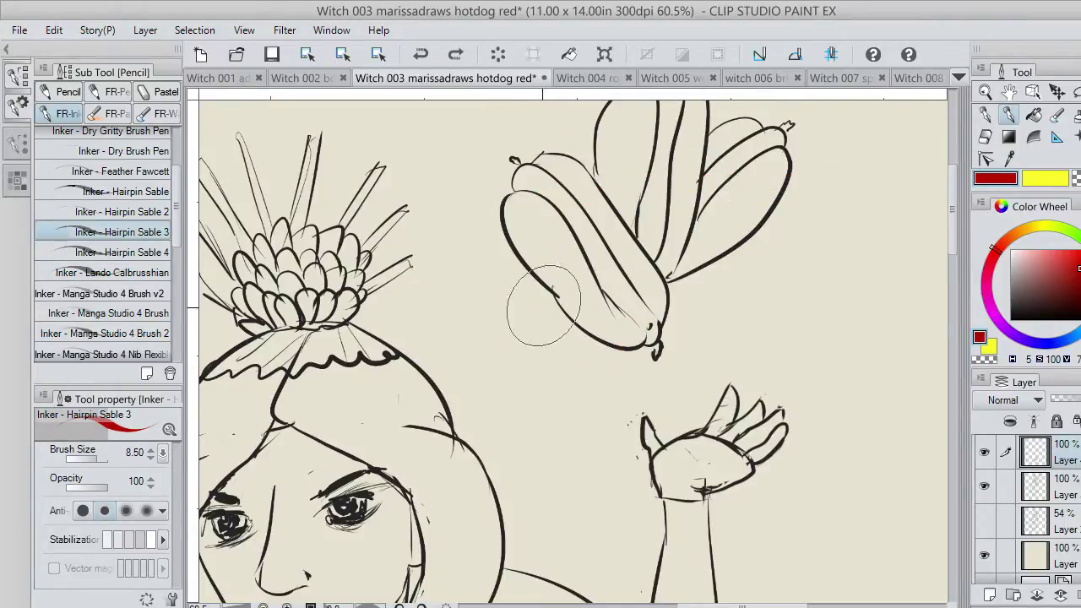
{"action": "mouse_move", "coordinate": [559, 277]}
{"action": "left_mouse_down"}
{"action": "mouse_move", "coordinate": [519, 369]}
{"action": "mouse_move", "coordinate": [872, 268]}
{"action": "mouse_move", "coordinate": [591, 203]}
{"action": "mouse_move", "coordinate": [811, 124]}
{"action": "left_mouse_up"}
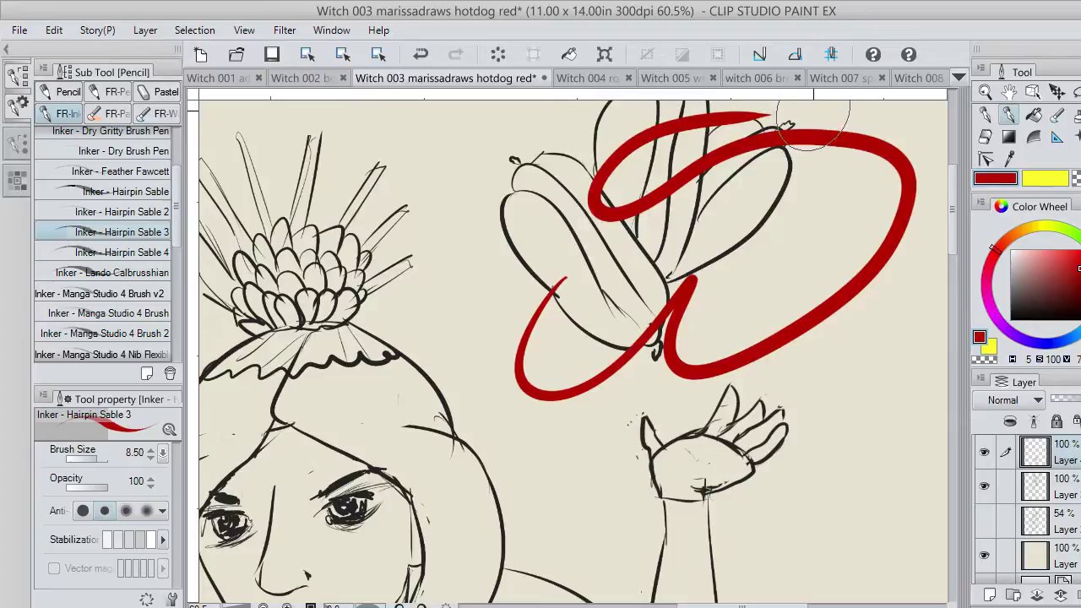
{"action": "scroll", "coordinate": [951, 221], "scroll_direction": "up", "scroll_amount": 2}
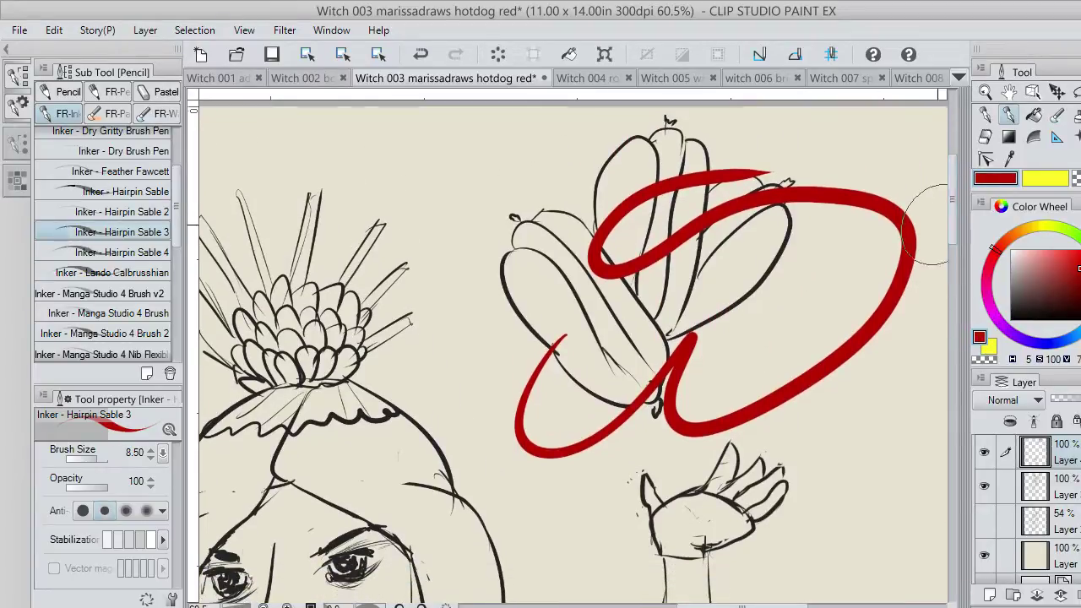
{"action": "key", "text": "ctrl+z"}
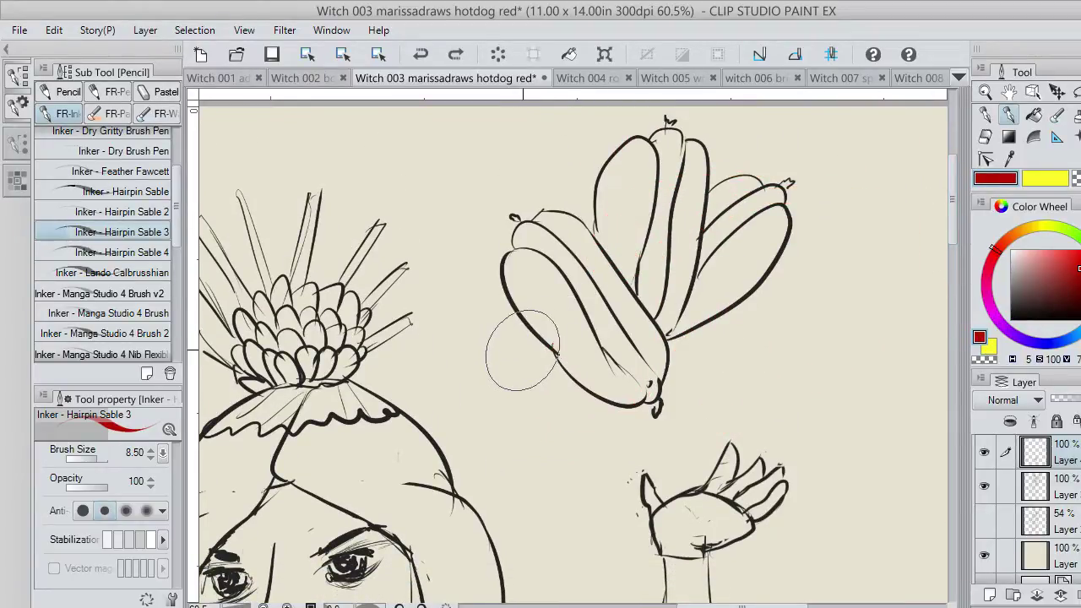
{"action": "left_click_drag", "start_coordinate": [522, 351], "coordinate": [506, 386]}
{"action": "key", "text": "ctrl+z"}
{"action": "mouse_move", "coordinate": [524, 341]}
{"action": "left_mouse_down"}
{"action": "mouse_move", "coordinate": [619, 309]}
{"action": "mouse_move", "coordinate": [604, 409]}
{"action": "mouse_move", "coordinate": [784, 328]}
{"action": "mouse_move", "coordinate": [874, 216]}
{"action": "mouse_move", "coordinate": [631, 265]}
{"action": "mouse_move", "coordinate": [503, 226]}
{"action": "mouse_move", "coordinate": [695, 192]}
{"action": "mouse_move", "coordinate": [798, 128]}
{"action": "left_mouse_up"}
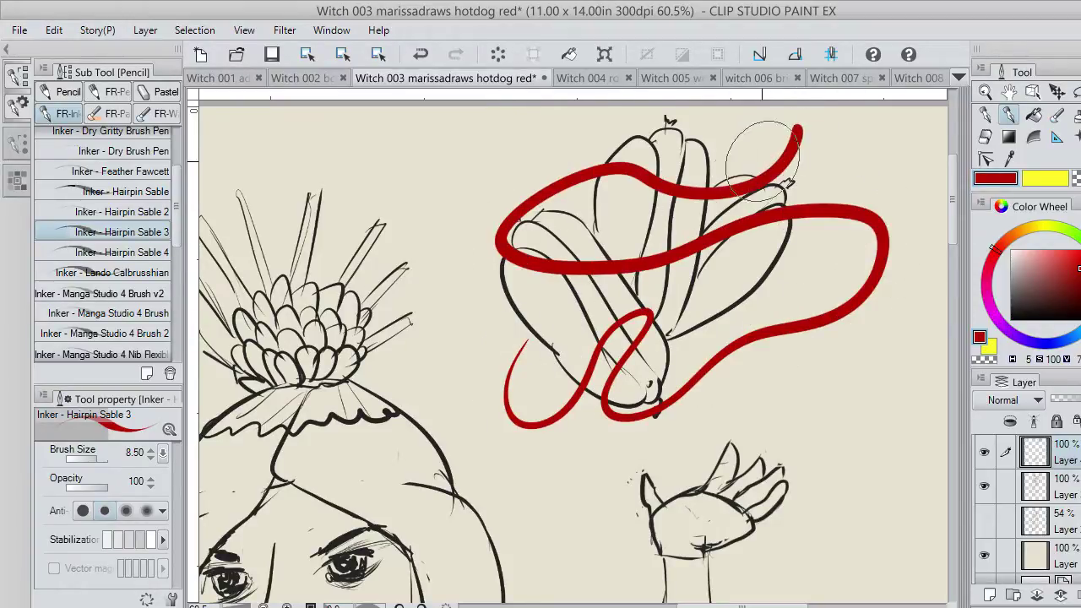
{"action": "key", "text": "ctrl+z"}
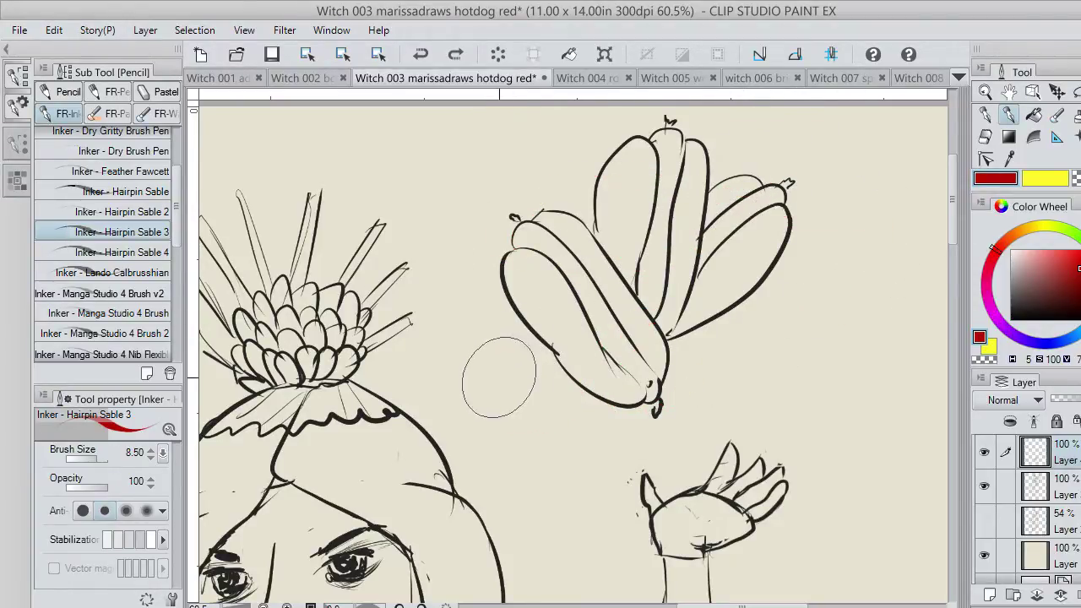
{"action": "mouse_move", "coordinate": [529, 347]}
{"action": "left_mouse_down"}
{"action": "mouse_move", "coordinate": [505, 386]}
{"action": "mouse_move", "coordinate": [588, 354]}
{"action": "mouse_move", "coordinate": [561, 454]}
{"action": "mouse_move", "coordinate": [671, 345]}
{"action": "mouse_move", "coordinate": [792, 358]}
{"action": "mouse_move", "coordinate": [774, 239]}
{"action": "mouse_move", "coordinate": [678, 164]}
{"action": "mouse_move", "coordinate": [721, 141]}
{"action": "left_mouse_up"}
{"action": "key", "text": "ctrl+z"}
{"action": "key", "text": "ctrl+z"}
{"action": "mouse_move", "coordinate": [553, 327]}
{"action": "left_mouse_down"}
{"action": "mouse_move", "coordinate": [548, 392]}
{"action": "mouse_move", "coordinate": [566, 414]}
{"action": "mouse_move", "coordinate": [656, 385]}
{"action": "mouse_move", "coordinate": [814, 293]}
{"action": "mouse_move", "coordinate": [826, 261]}
{"action": "left_mouse_up"}
{"action": "key", "text": "ctrl+z"}
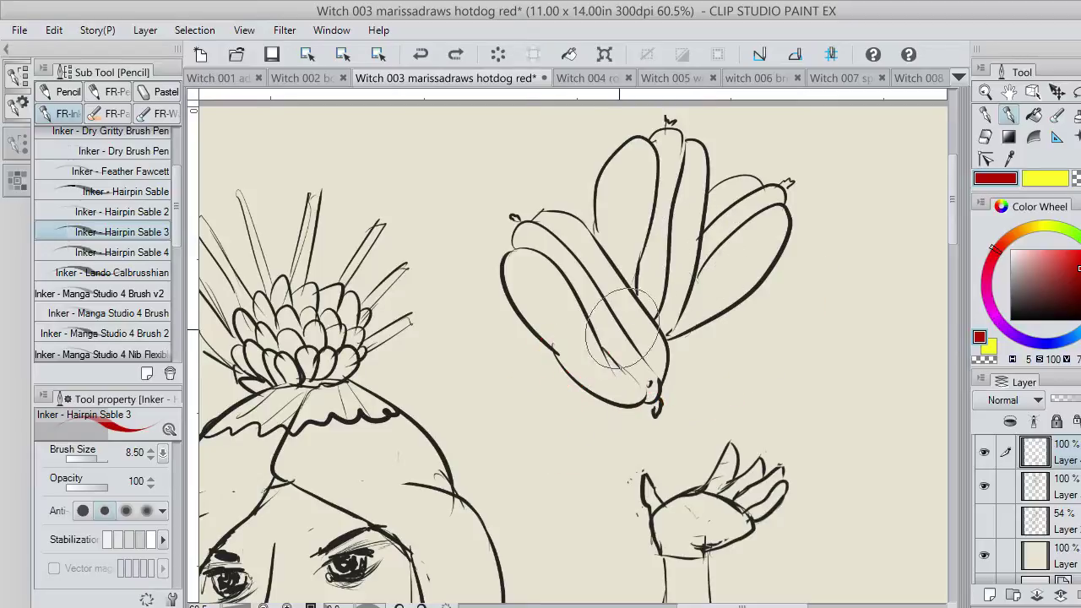
Draw a dark red squiggle around the lower ends of the floating hot dogs and erase the parts passing behind them with transparent colour.
{"action": "mouse_move", "coordinate": [553, 324]}
{"action": "left_mouse_down"}
{"action": "mouse_move", "coordinate": [513, 381]}
{"action": "mouse_move", "coordinate": [591, 439]}
{"action": "mouse_move", "coordinate": [757, 287]}
{"action": "mouse_move", "coordinate": [698, 281]}
{"action": "mouse_move", "coordinate": [719, 279]}
{"action": "mouse_move", "coordinate": [723, 292]}
{"action": "mouse_move", "coordinate": [764, 278]}
{"action": "mouse_move", "coordinate": [750, 280]}
{"action": "left_mouse_up"}
{"action": "key", "text": "c"}
{"action": "mouse_move", "coordinate": [582, 297]}
{"action": "left_mouse_down"}
{"action": "mouse_move", "coordinate": [541, 316]}
{"action": "mouse_move", "coordinate": [545, 331]}
{"action": "mouse_move", "coordinate": [548, 305]}
{"action": "left_mouse_up"}
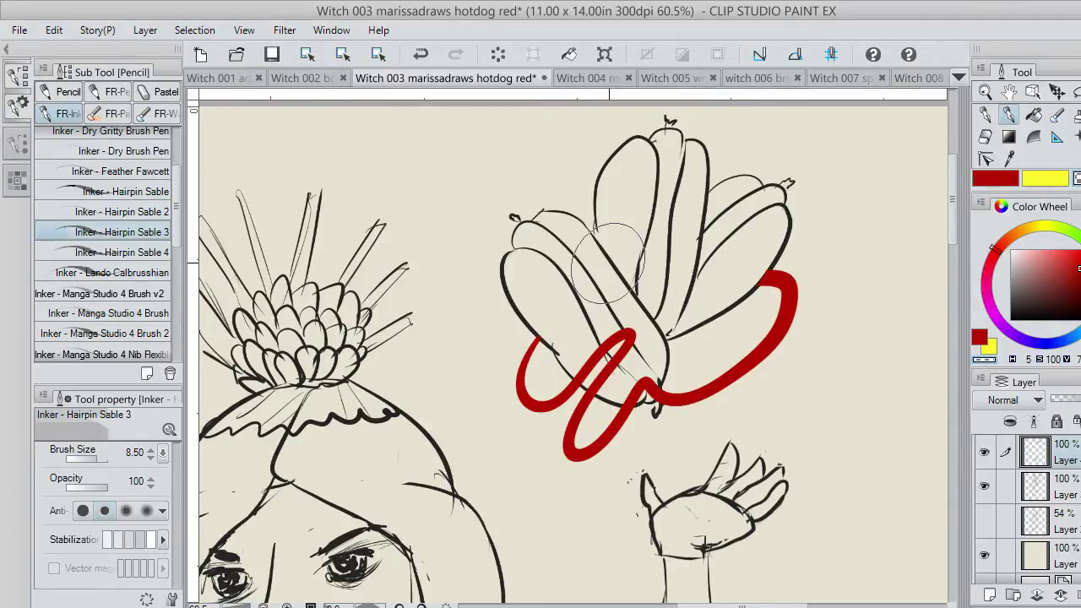
{"action": "left_click_drag", "start_coordinate": [626, 394], "coordinate": [644, 391]}
{"action": "key", "text": "ctrl+z"}
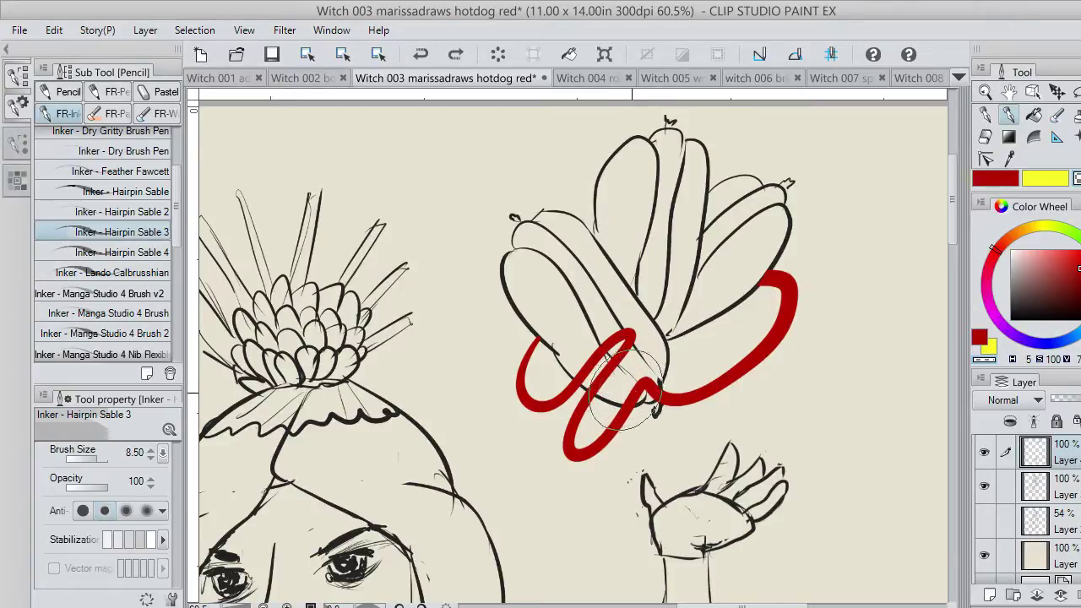
{"action": "mouse_move", "coordinate": [624, 406]}
{"action": "left_mouse_down"}
{"action": "mouse_move", "coordinate": [646, 375]}
{"action": "mouse_move", "coordinate": [652, 389]}
{"action": "mouse_move", "coordinate": [659, 314]}
{"action": "mouse_move", "coordinate": [673, 351]}
{"action": "left_mouse_up"}
Draw a bright yellow squiggle winding across the upper parts of the three floating hot dogs.
{"action": "left_click", "coordinate": [1055, 178]}
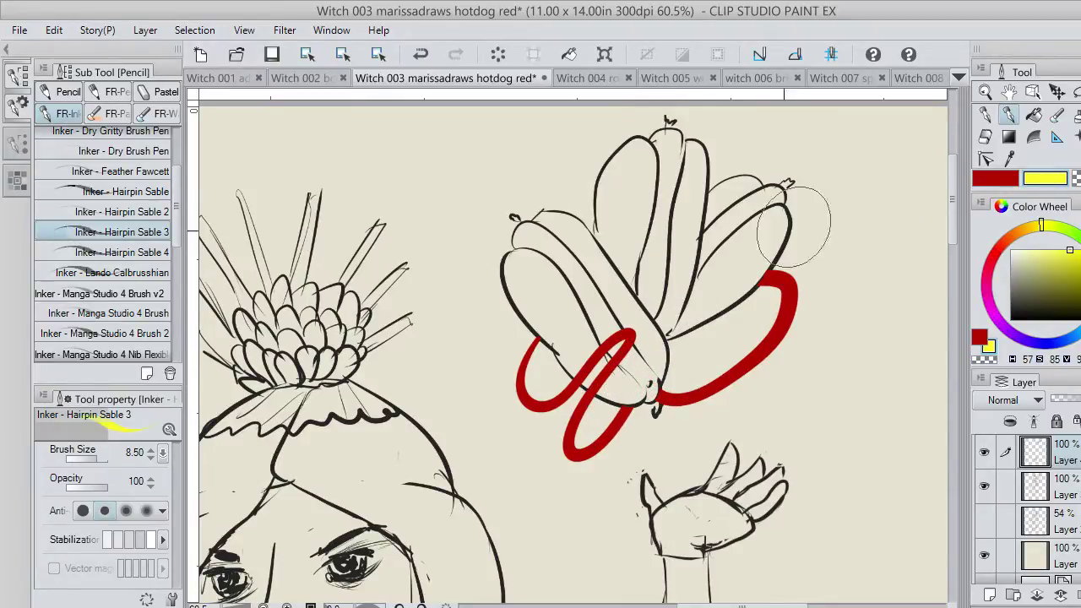
{"action": "mouse_move", "coordinate": [506, 296]}
{"action": "left_mouse_down"}
{"action": "mouse_move", "coordinate": [464, 321]}
{"action": "mouse_move", "coordinate": [747, 140]}
{"action": "mouse_move", "coordinate": [709, 262]}
{"action": "mouse_move", "coordinate": [722, 217]}
{"action": "left_mouse_up"}
{"action": "key", "text": "ctrl+z"}
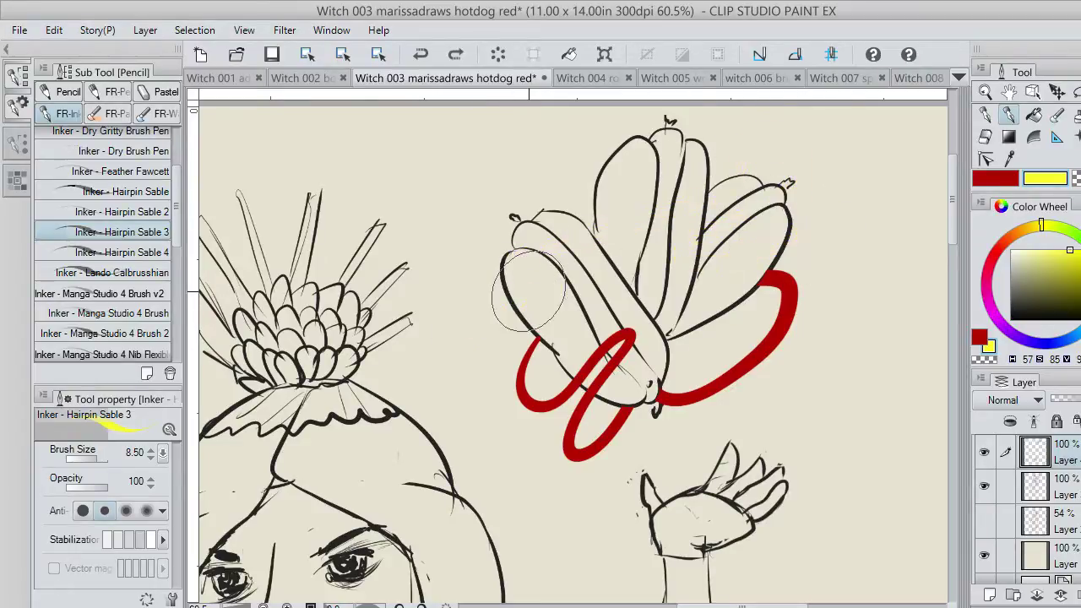
{"action": "mouse_move", "coordinate": [549, 291]}
{"action": "left_mouse_down"}
{"action": "mouse_move", "coordinate": [474, 324]}
{"action": "mouse_move", "coordinate": [697, 153]}
{"action": "mouse_move", "coordinate": [568, 222]}
{"action": "mouse_move", "coordinate": [823, 166]}
{"action": "mouse_move", "coordinate": [793, 263]}
{"action": "mouse_move", "coordinate": [815, 246]}
{"action": "left_mouse_up"}
{"action": "key", "text": "ctrl+z"}
{"action": "mouse_move", "coordinate": [548, 311]}
{"action": "left_mouse_down"}
{"action": "mouse_move", "coordinate": [466, 306]}
{"action": "mouse_move", "coordinate": [722, 157]}
{"action": "mouse_move", "coordinate": [643, 188]}
{"action": "mouse_move", "coordinate": [781, 249]}
{"action": "mouse_move", "coordinate": [848, 239]}
{"action": "left_mouse_up"}
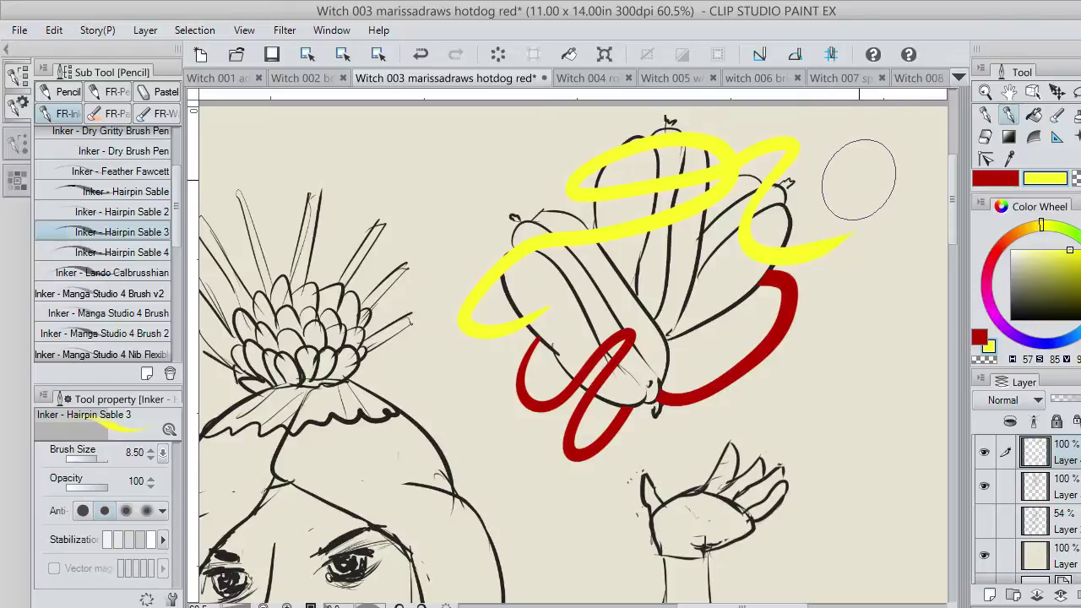
Erase parts of the yellow squiggle with transparent colour where it should pass behind the three hot dogs.
{"action": "left_click", "coordinate": [998, 184]}
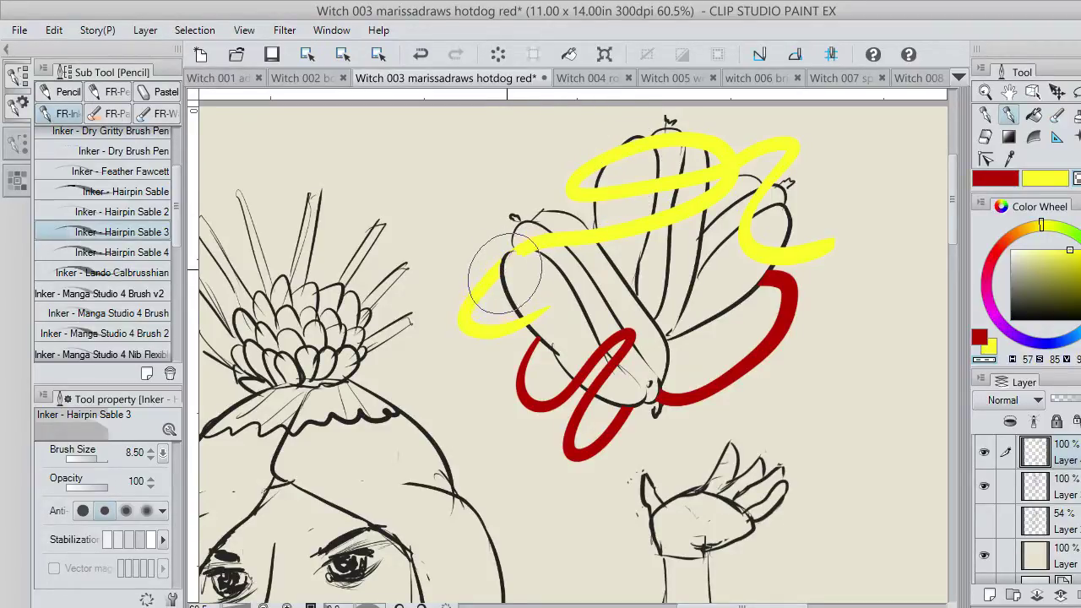
{"action": "mouse_move", "coordinate": [505, 275]}
{"action": "left_mouse_down"}
{"action": "mouse_move", "coordinate": [517, 244]}
{"action": "mouse_move", "coordinate": [570, 262]}
{"action": "left_mouse_up"}
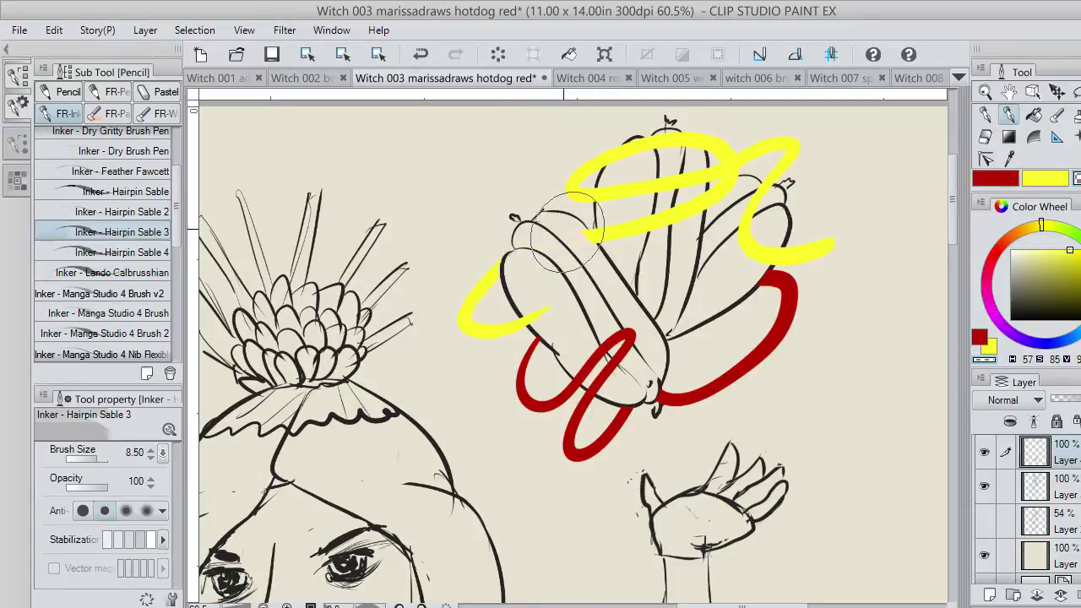
{"action": "key", "text": "ctrl+z"}
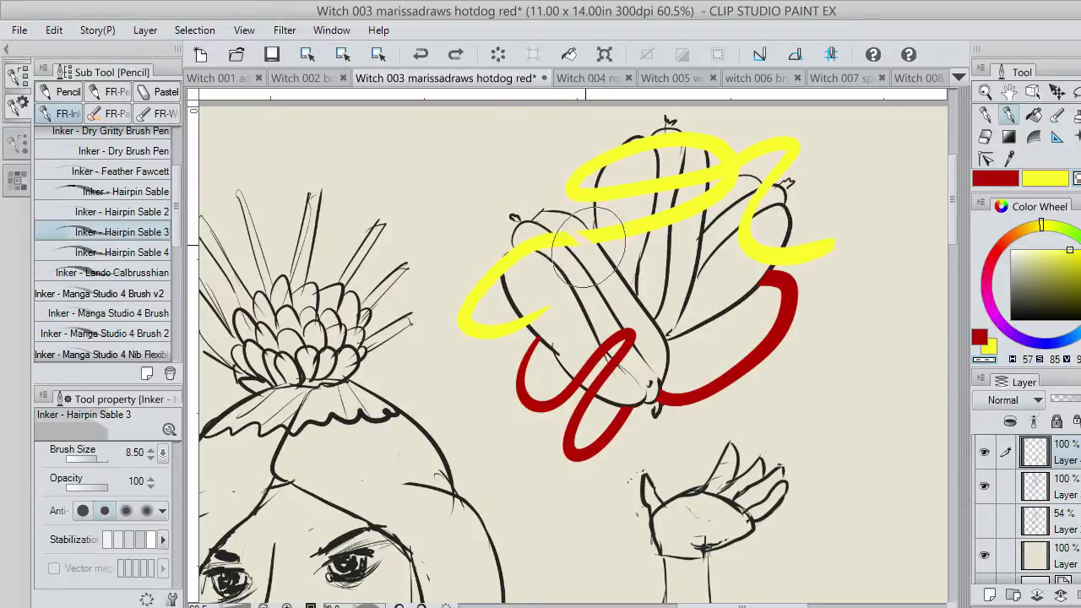
{"action": "mouse_move", "coordinate": [589, 249]}
{"action": "left_mouse_down"}
{"action": "mouse_move", "coordinate": [570, 228]}
{"action": "mouse_move", "coordinate": [576, 236]}
{"action": "mouse_move", "coordinate": [545, 241]}
{"action": "mouse_move", "coordinate": [508, 278]}
{"action": "mouse_move", "coordinate": [511, 259]}
{"action": "left_mouse_up"}
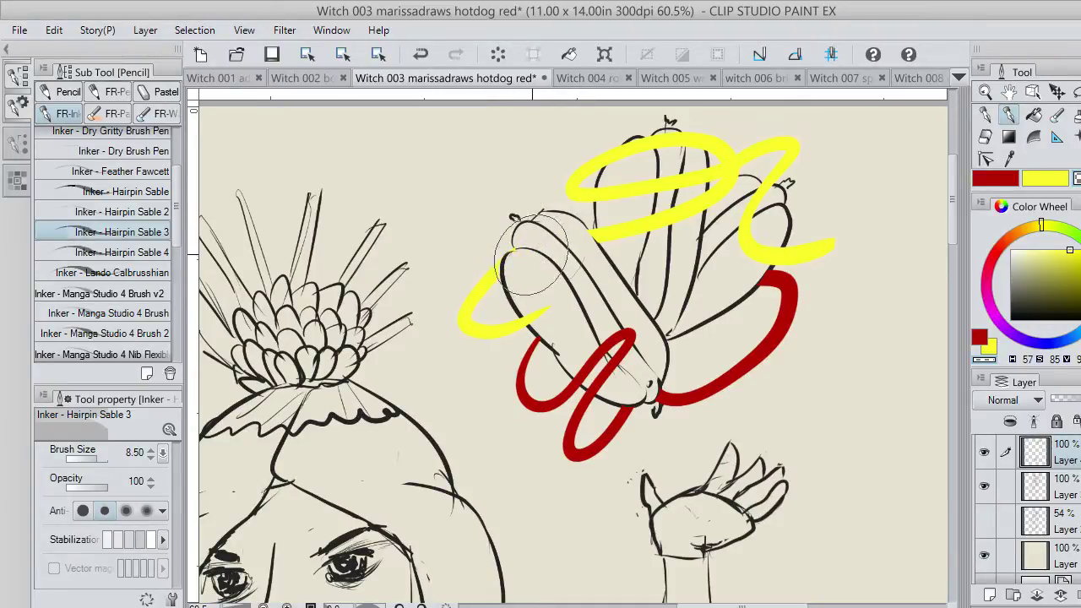
{"action": "mouse_move", "coordinate": [633, 195]}
{"action": "left_mouse_down"}
{"action": "mouse_move", "coordinate": [667, 150]}
{"action": "mouse_move", "coordinate": [629, 152]}
{"action": "left_mouse_up"}
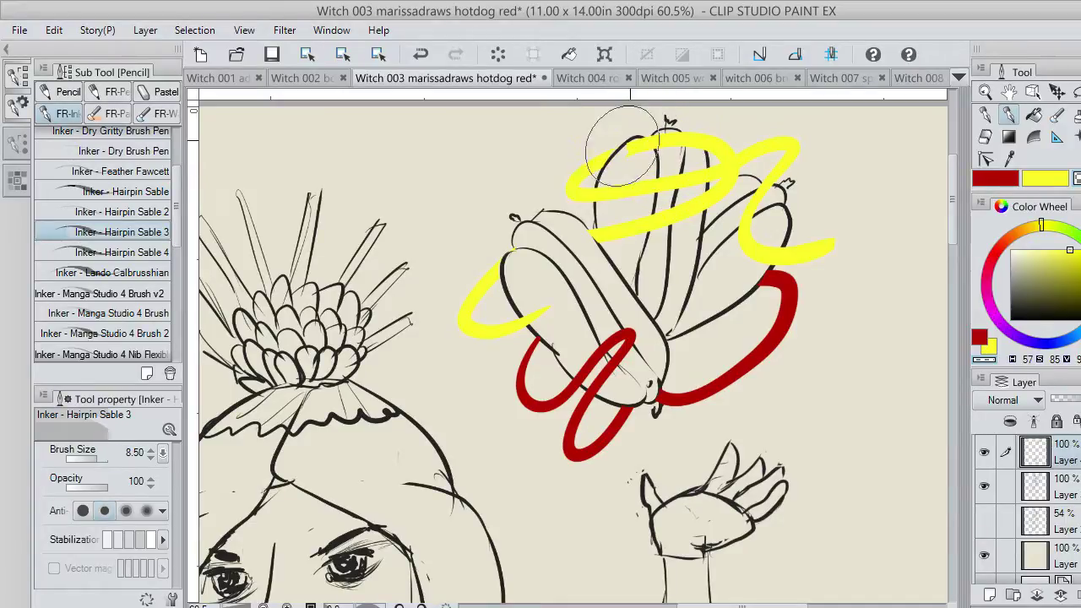
{"action": "mouse_move", "coordinate": [619, 152]}
{"action": "left_mouse_down"}
{"action": "mouse_move", "coordinate": [671, 130]}
{"action": "mouse_move", "coordinate": [669, 152]}
{"action": "mouse_move", "coordinate": [680, 148]}
{"action": "mouse_move", "coordinate": [675, 138]}
{"action": "mouse_move", "coordinate": [685, 151]}
{"action": "mouse_move", "coordinate": [704, 143]}
{"action": "mouse_move", "coordinate": [706, 155]}
{"action": "mouse_move", "coordinate": [691, 145]}
{"action": "mouse_move", "coordinate": [702, 156]}
{"action": "mouse_move", "coordinate": [715, 139]}
{"action": "mouse_move", "coordinate": [648, 143]}
{"action": "mouse_move", "coordinate": [648, 184]}
{"action": "mouse_move", "coordinate": [763, 171]}
{"action": "mouse_move", "coordinate": [740, 225]}
{"action": "mouse_move", "coordinate": [758, 194]}
{"action": "mouse_move", "coordinate": [760, 203]}
{"action": "mouse_move", "coordinate": [750, 228]}
{"action": "mouse_move", "coordinate": [747, 187]}
{"action": "mouse_move", "coordinate": [745, 211]}
{"action": "mouse_move", "coordinate": [765, 196]}
{"action": "mouse_move", "coordinate": [732, 245]}
{"action": "mouse_move", "coordinate": [746, 222]}
{"action": "mouse_move", "coordinate": [758, 224]}
{"action": "mouse_move", "coordinate": [774, 237]}
{"action": "left_mouse_up"}
{"action": "key", "text": "ctrl+z"}
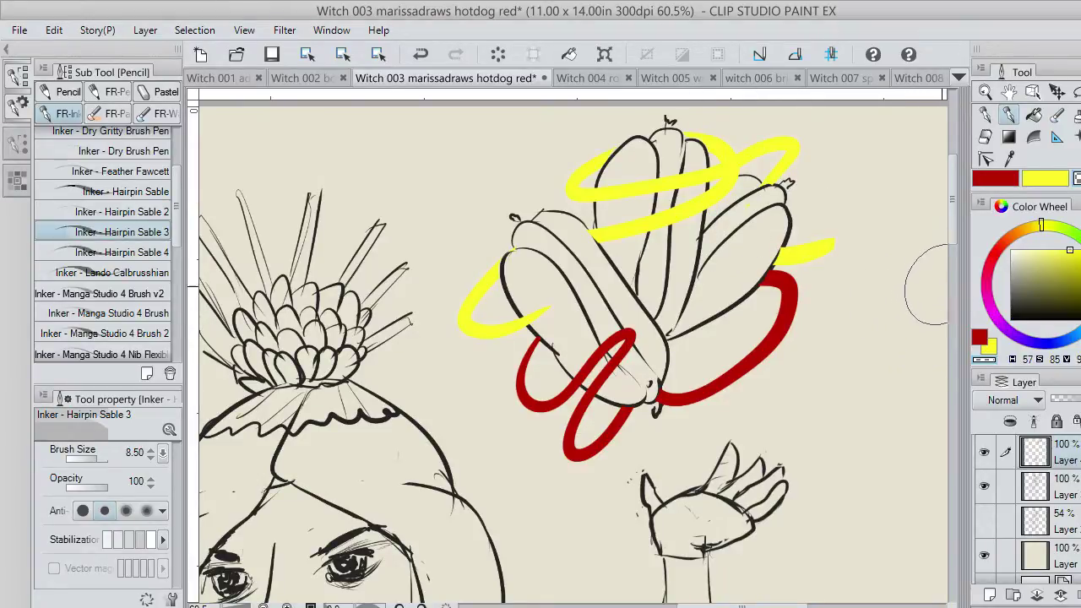
{"action": "scroll", "coordinate": [726, 293], "scroll_direction": "up", "scroll_amount": 2}
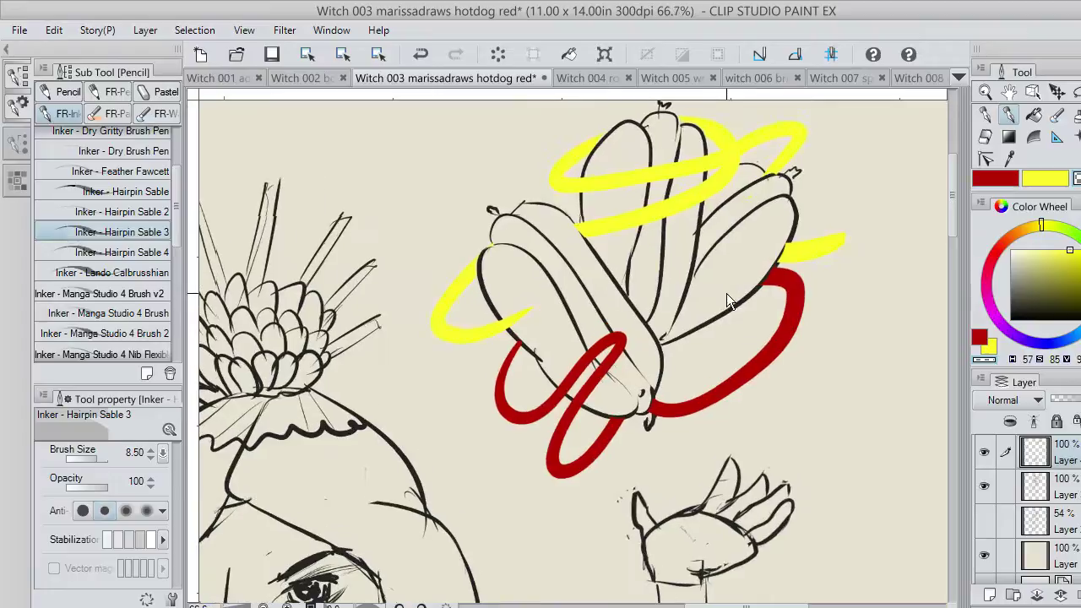
{"action": "scroll", "coordinate": [754, 303], "scroll_direction": "down", "scroll_amount": 2}
{"action": "scroll", "coordinate": [760, 291], "scroll_direction": "down", "scroll_amount": 5}
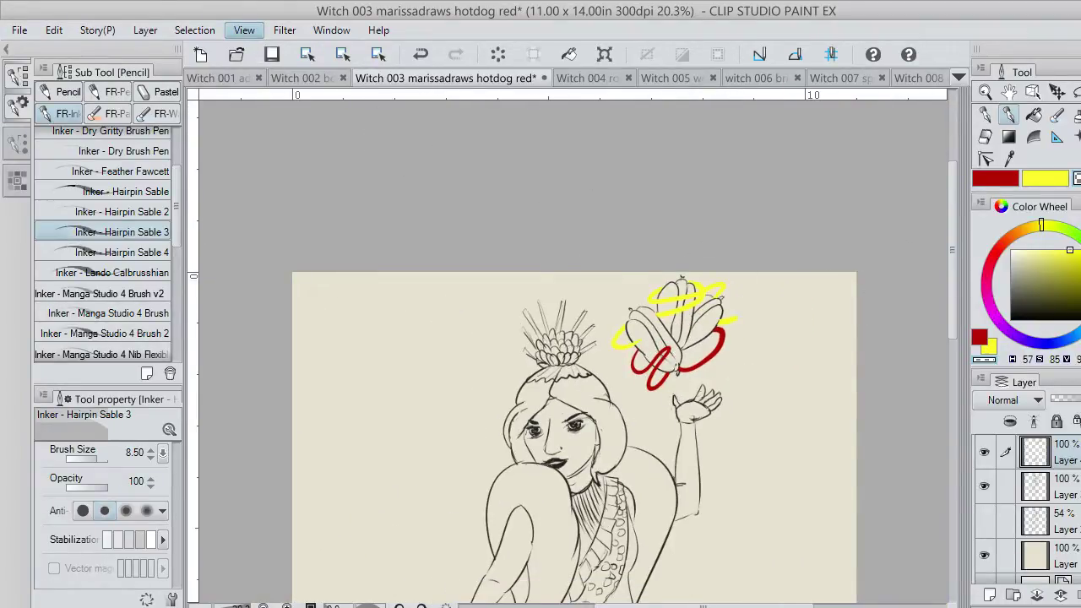
{"action": "scroll", "coordinate": [432, 211], "scroll_direction": "down", "scroll_amount": 2}
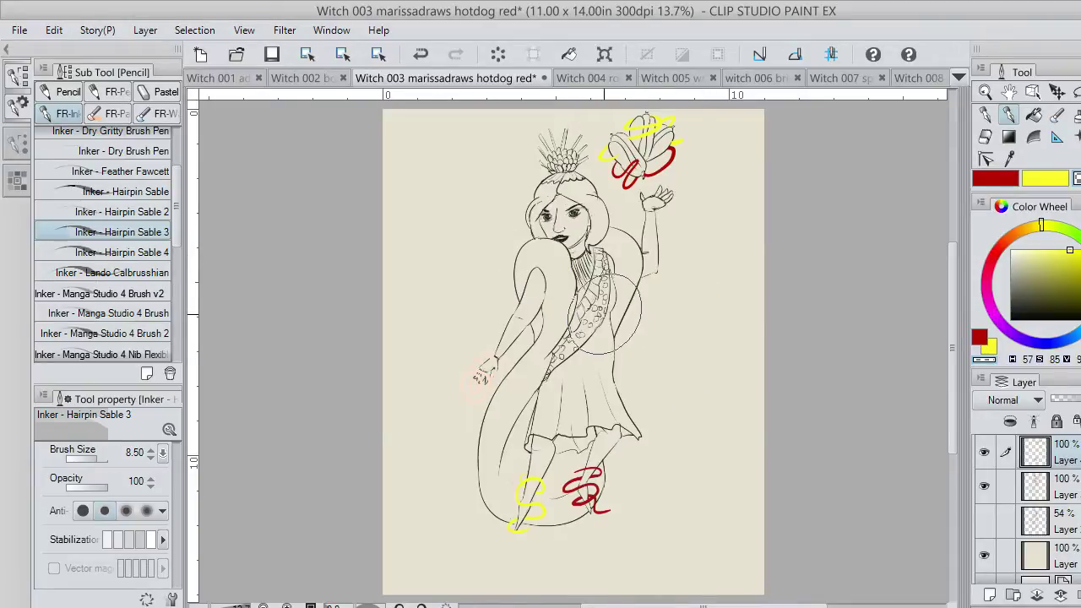
Add a new raster layer for the flat colours and place it beneath the ink and squiggle layers.
{"action": "scroll", "coordinate": [601, 314], "scroll_direction": "up", "scroll_amount": 6}
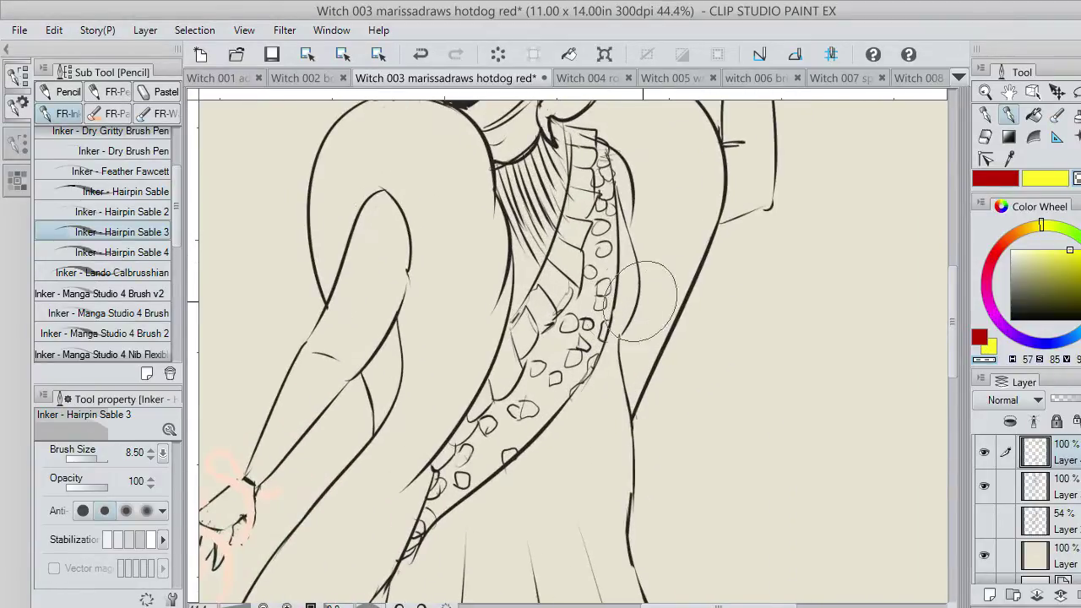
{"action": "left_click", "coordinate": [990, 595]}
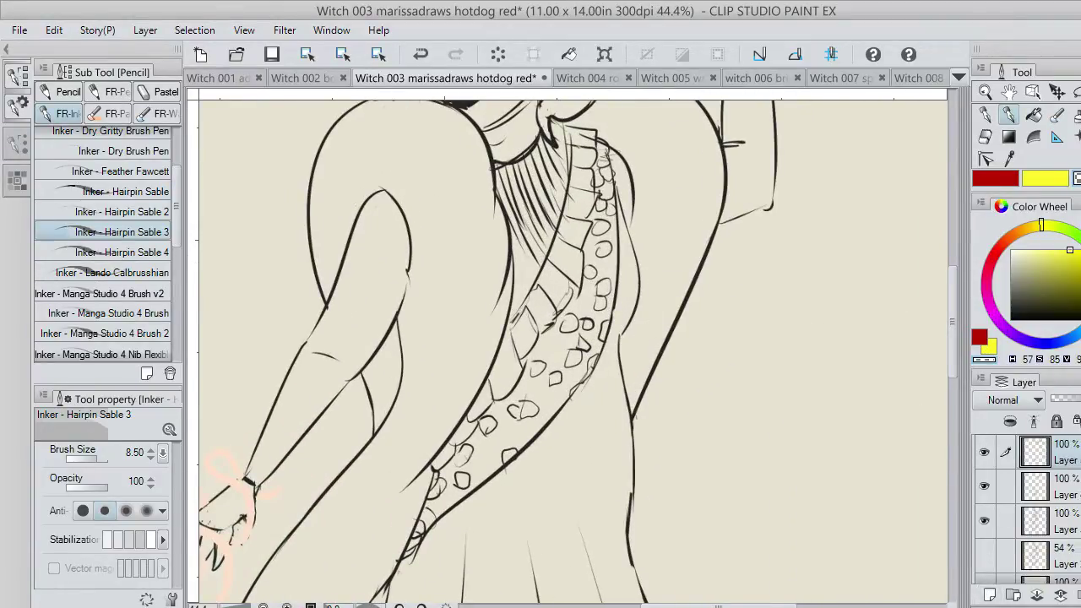
{"action": "left_click_drag", "start_coordinate": [1068, 453], "coordinate": [1076, 538]}
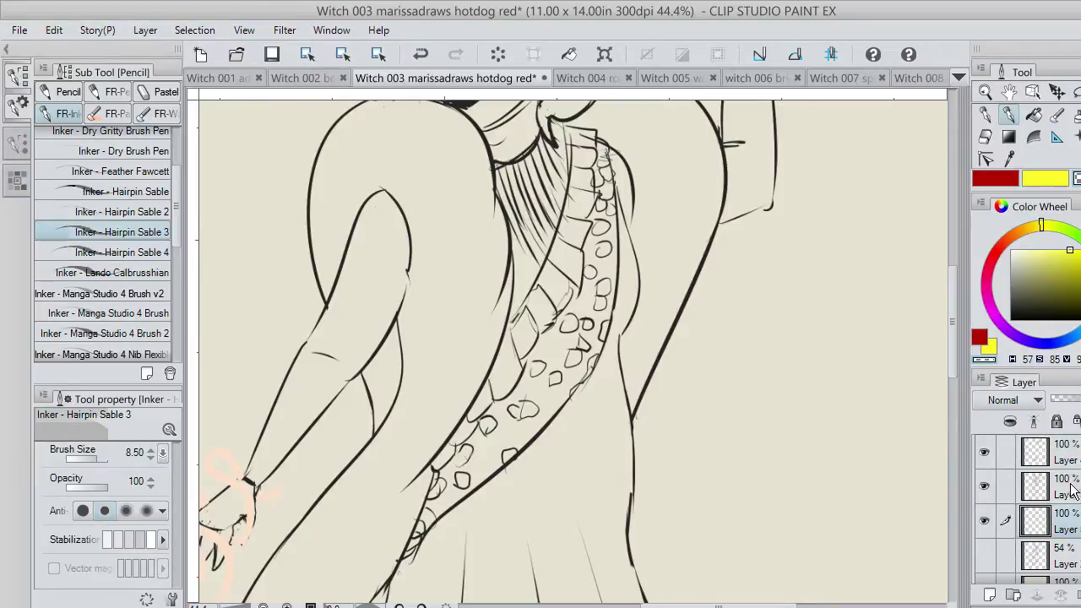
{"action": "left_click_drag", "start_coordinate": [1068, 452], "coordinate": [1072, 507]}
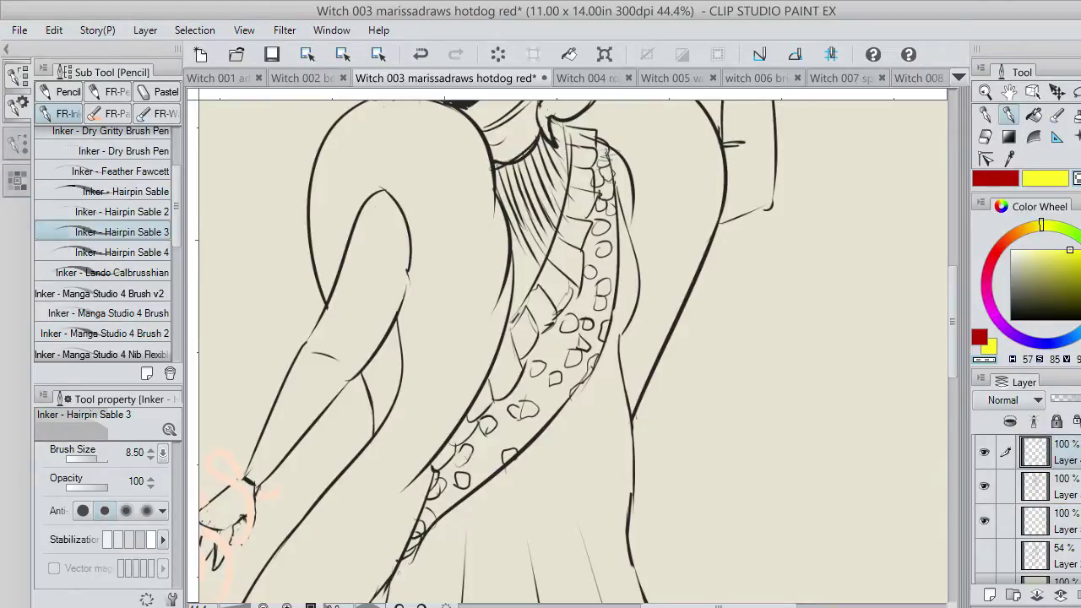
{"action": "mouse_move", "coordinate": [951, 330]}
{"action": "left_mouse_down"}
{"action": "mouse_move", "coordinate": [943, 253]}
{"action": "mouse_move", "coordinate": [929, 236]}
{"action": "left_mouse_up"}
{"action": "left_click", "coordinate": [1070, 517]}
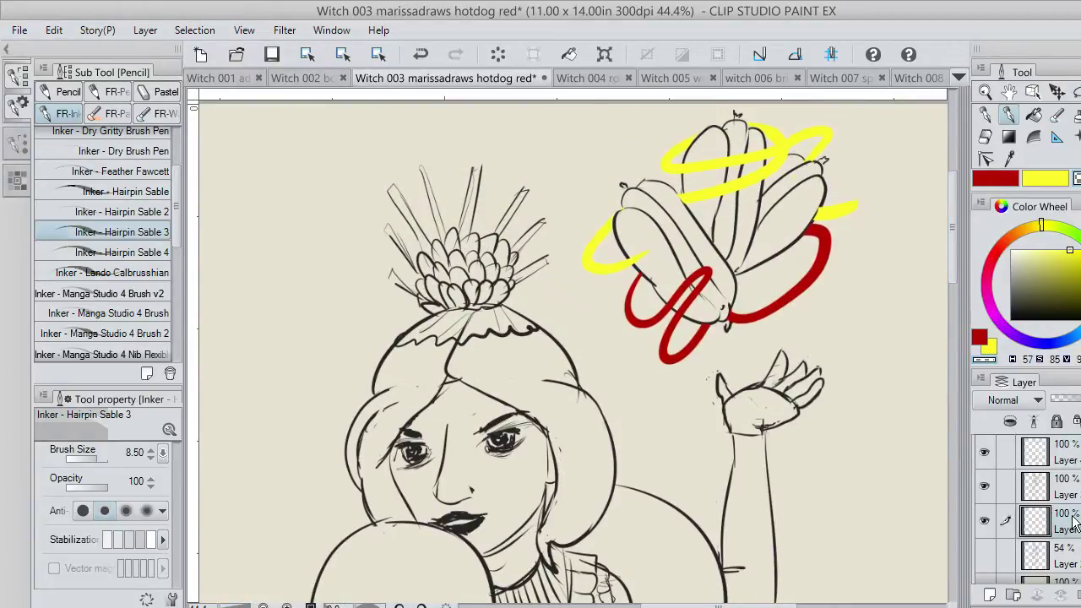
Paint the witch's hair a dark reddish brown with hue 5 and saturation 52 on both sides of the parting.
{"action": "left_click", "coordinate": [1018, 296]}
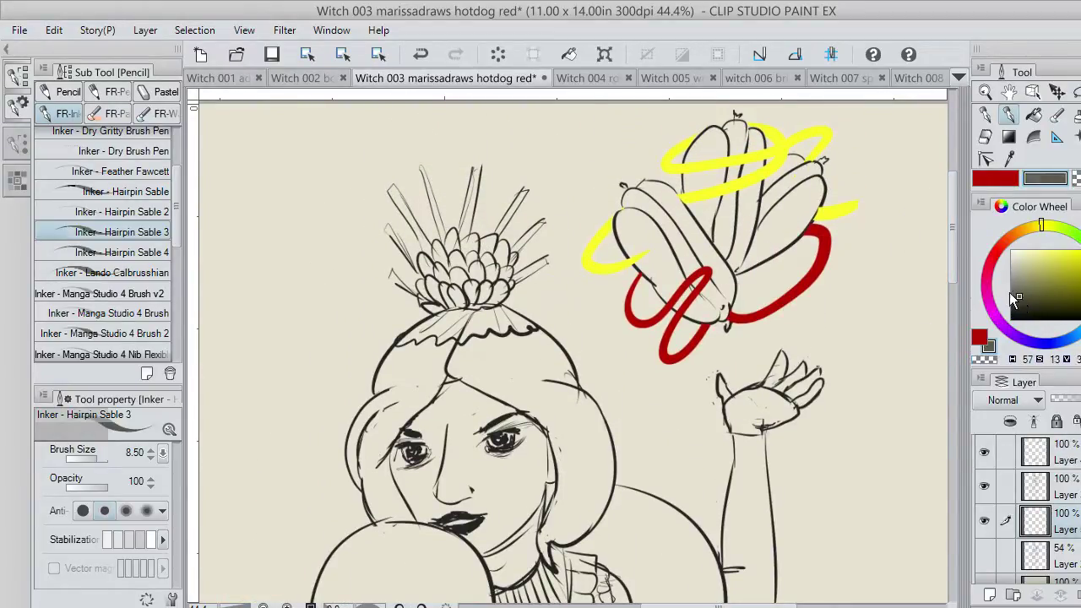
{"action": "left_click_drag", "start_coordinate": [1016, 310], "coordinate": [1047, 293]}
{"action": "left_click", "coordinate": [996, 179]}
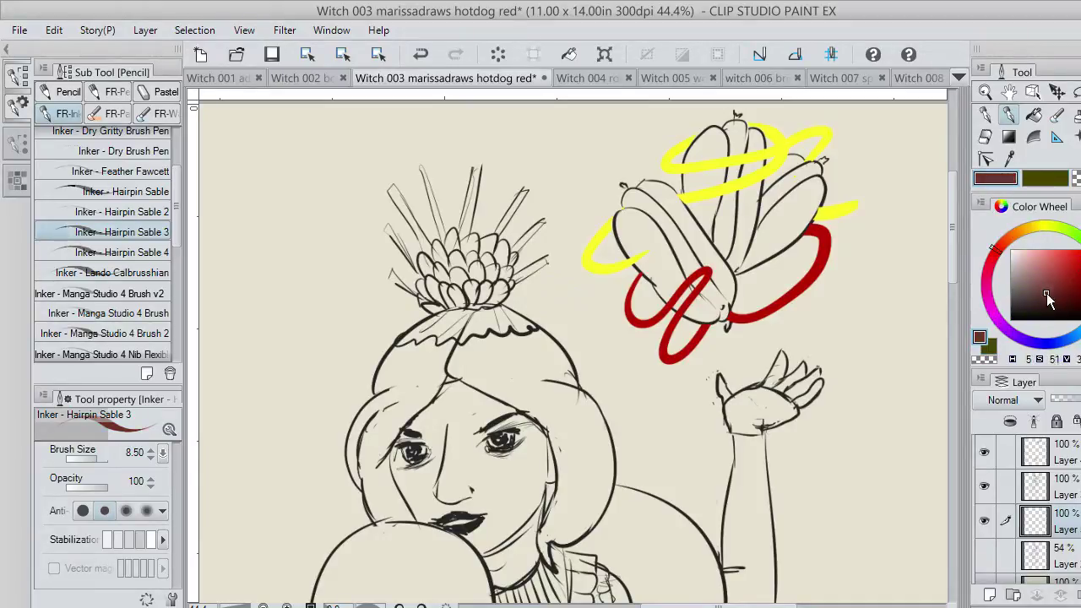
{"action": "mouse_move", "coordinate": [470, 350]}
{"action": "left_mouse_down"}
{"action": "mouse_move", "coordinate": [455, 363]}
{"action": "mouse_move", "coordinate": [506, 390]}
{"action": "mouse_move", "coordinate": [461, 363]}
{"action": "mouse_move", "coordinate": [467, 352]}
{"action": "mouse_move", "coordinate": [482, 359]}
{"action": "mouse_move", "coordinate": [494, 348]}
{"action": "mouse_move", "coordinate": [486, 361]}
{"action": "mouse_move", "coordinate": [494, 346]}
{"action": "mouse_move", "coordinate": [517, 346]}
{"action": "left_mouse_up"}
{"action": "mouse_move", "coordinate": [533, 335]}
{"action": "left_mouse_down"}
{"action": "mouse_move", "coordinate": [554, 357]}
{"action": "mouse_move", "coordinate": [537, 340]}
{"action": "mouse_move", "coordinate": [566, 374]}
{"action": "mouse_move", "coordinate": [526, 346]}
{"action": "mouse_move", "coordinate": [516, 359]}
{"action": "mouse_move", "coordinate": [523, 390]}
{"action": "mouse_move", "coordinate": [468, 371]}
{"action": "mouse_move", "coordinate": [545, 407]}
{"action": "mouse_move", "coordinate": [478, 358]}
{"action": "mouse_move", "coordinate": [563, 438]}
{"action": "mouse_move", "coordinate": [549, 393]}
{"action": "mouse_move", "coordinate": [590, 411]}
{"action": "mouse_move", "coordinate": [600, 441]}
{"action": "mouse_move", "coordinate": [575, 394]}
{"action": "mouse_move", "coordinate": [601, 451]}
{"action": "mouse_move", "coordinate": [590, 488]}
{"action": "mouse_move", "coordinate": [570, 486]}
{"action": "mouse_move", "coordinate": [548, 420]}
{"action": "mouse_move", "coordinate": [579, 497]}
{"action": "mouse_move", "coordinate": [581, 443]}
{"action": "mouse_move", "coordinate": [588, 485]}
{"action": "mouse_move", "coordinate": [571, 482]}
{"action": "mouse_move", "coordinate": [549, 502]}
{"action": "mouse_move", "coordinate": [550, 485]}
{"action": "mouse_move", "coordinate": [558, 494]}
{"action": "mouse_move", "coordinate": [546, 551]}
{"action": "mouse_move", "coordinate": [554, 517]}
{"action": "mouse_move", "coordinate": [578, 523]}
{"action": "mouse_move", "coordinate": [592, 509]}
{"action": "mouse_move", "coordinate": [569, 525]}
{"action": "mouse_move", "coordinate": [565, 517]}
{"action": "mouse_move", "coordinate": [572, 527]}
{"action": "mouse_move", "coordinate": [596, 464]}
{"action": "mouse_move", "coordinate": [596, 493]}
{"action": "left_mouse_up"}
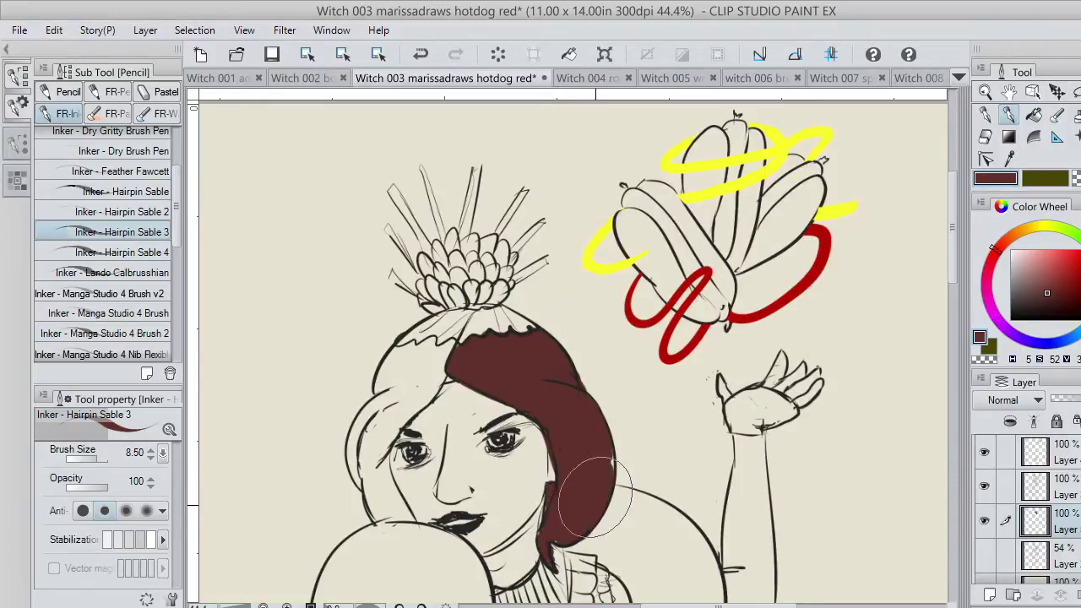
{"action": "mouse_move", "coordinate": [369, 456]}
{"action": "left_mouse_down"}
{"action": "mouse_move", "coordinate": [399, 411]}
{"action": "mouse_move", "coordinate": [378, 457]}
{"action": "mouse_move", "coordinate": [432, 386]}
{"action": "mouse_move", "coordinate": [401, 414]}
{"action": "mouse_move", "coordinate": [451, 340]}
{"action": "mouse_move", "coordinate": [433, 354]}
{"action": "mouse_move", "coordinate": [408, 347]}
{"action": "mouse_move", "coordinate": [388, 363]}
{"action": "mouse_move", "coordinate": [392, 355]}
{"action": "mouse_move", "coordinate": [383, 409]}
{"action": "mouse_move", "coordinate": [413, 380]}
{"action": "mouse_move", "coordinate": [371, 425]}
{"action": "mouse_move", "coordinate": [380, 416]}
{"action": "mouse_move", "coordinate": [367, 435]}
{"action": "mouse_move", "coordinate": [367, 486]}
{"action": "mouse_move", "coordinate": [378, 397]}
{"action": "left_mouse_up"}
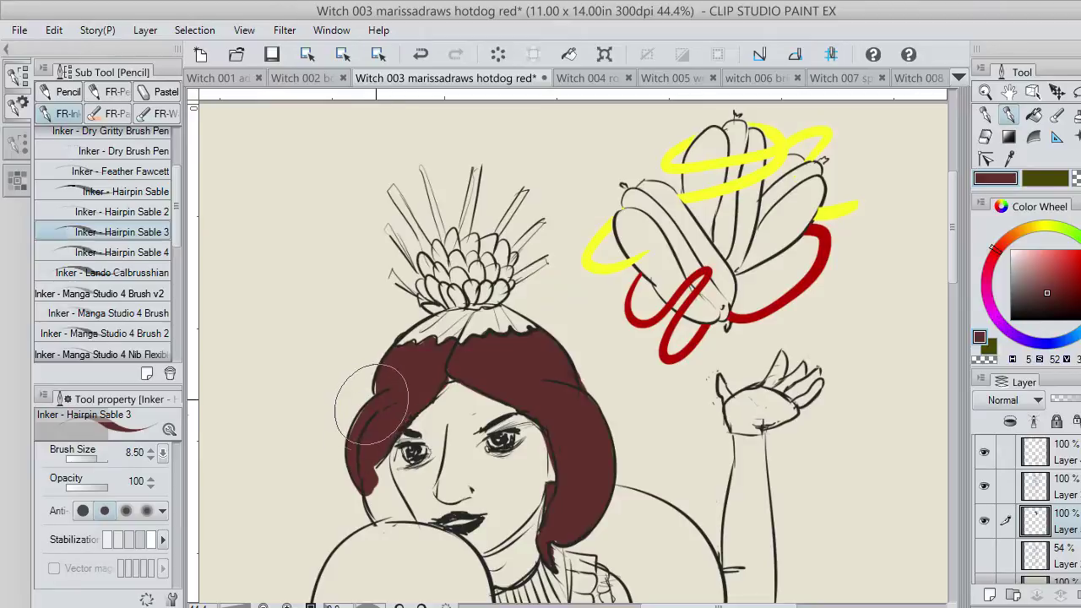
{"action": "mouse_move", "coordinate": [374, 439]}
{"action": "left_mouse_down"}
{"action": "mouse_move", "coordinate": [380, 483]}
{"action": "mouse_move", "coordinate": [370, 498]}
{"action": "mouse_move", "coordinate": [365, 484]}
{"action": "mouse_move", "coordinate": [378, 518]}
{"action": "mouse_move", "coordinate": [405, 518]}
{"action": "mouse_move", "coordinate": [397, 508]}
{"action": "mouse_move", "coordinate": [412, 523]}
{"action": "mouse_move", "coordinate": [381, 432]}
{"action": "mouse_move", "coordinate": [380, 508]}
{"action": "left_mouse_up"}
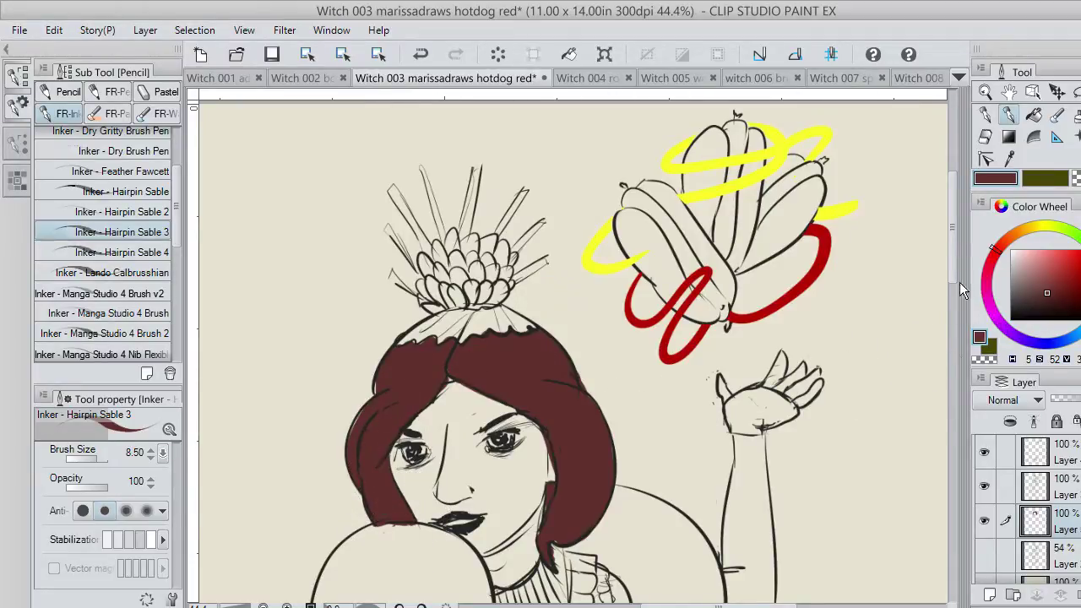
Choose a tan skin colour with hue 33 and saturation 39 and paint the witch's face and neck.
{"action": "left_click_drag", "start_coordinate": [951, 263], "coordinate": [949, 290]}
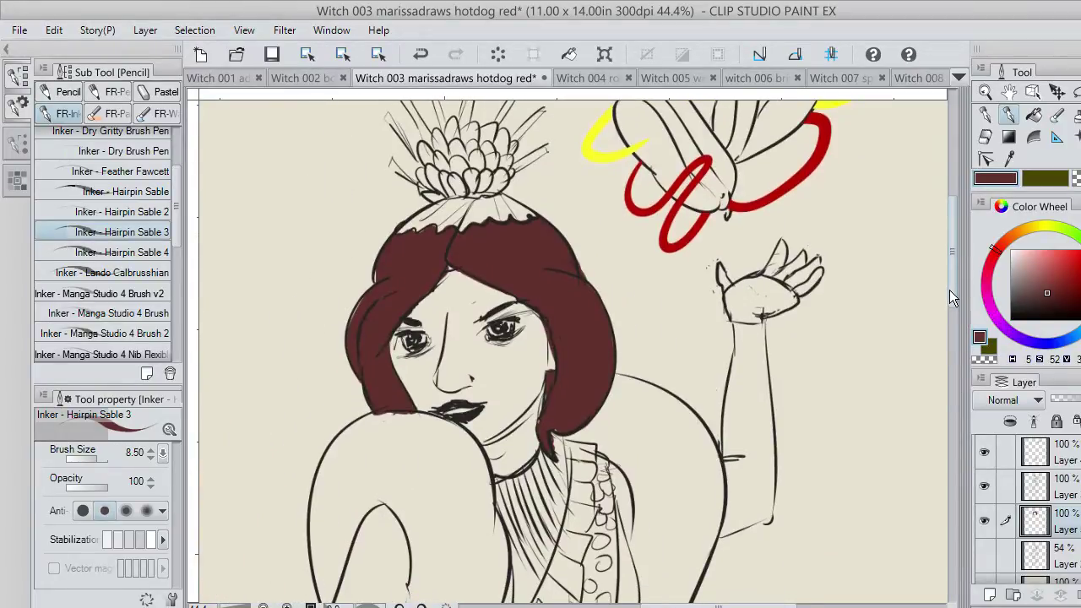
{"action": "left_click", "coordinate": [1042, 272]}
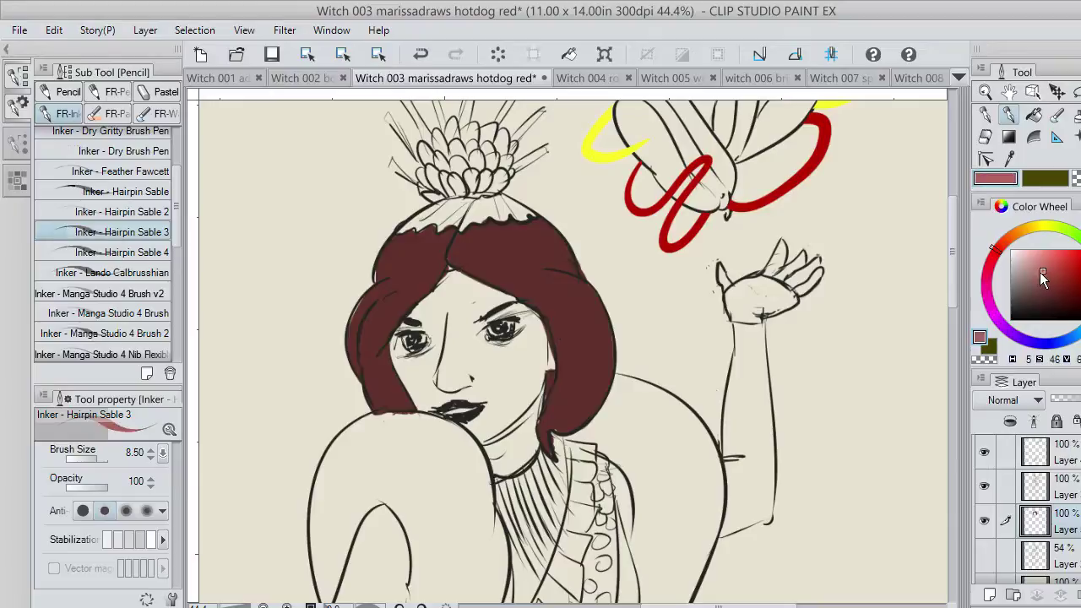
{"action": "left_click", "coordinate": [1014, 230]}
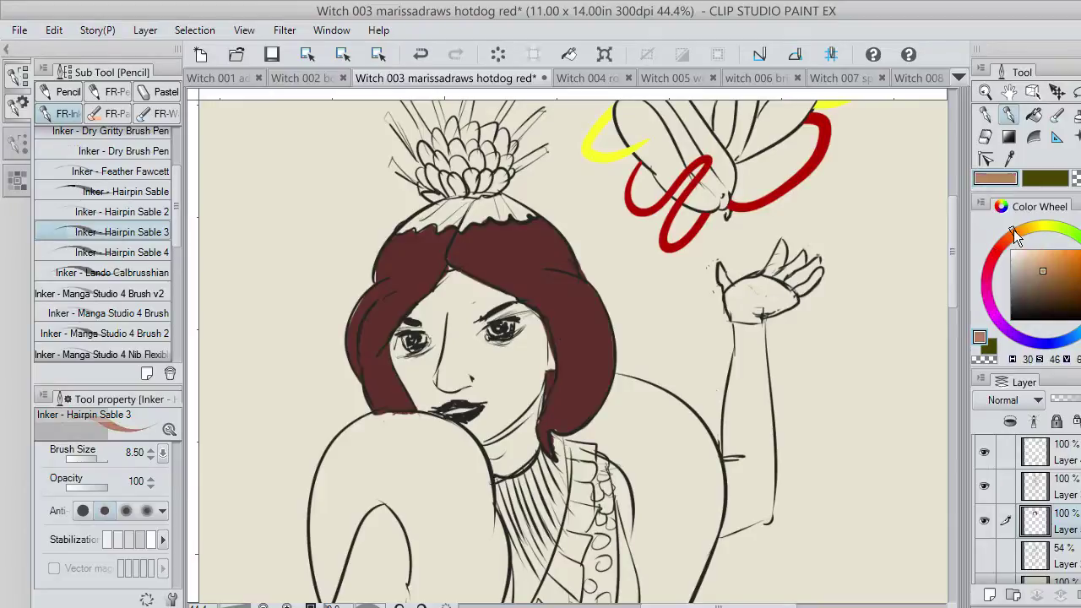
{"action": "left_click", "coordinate": [1037, 267]}
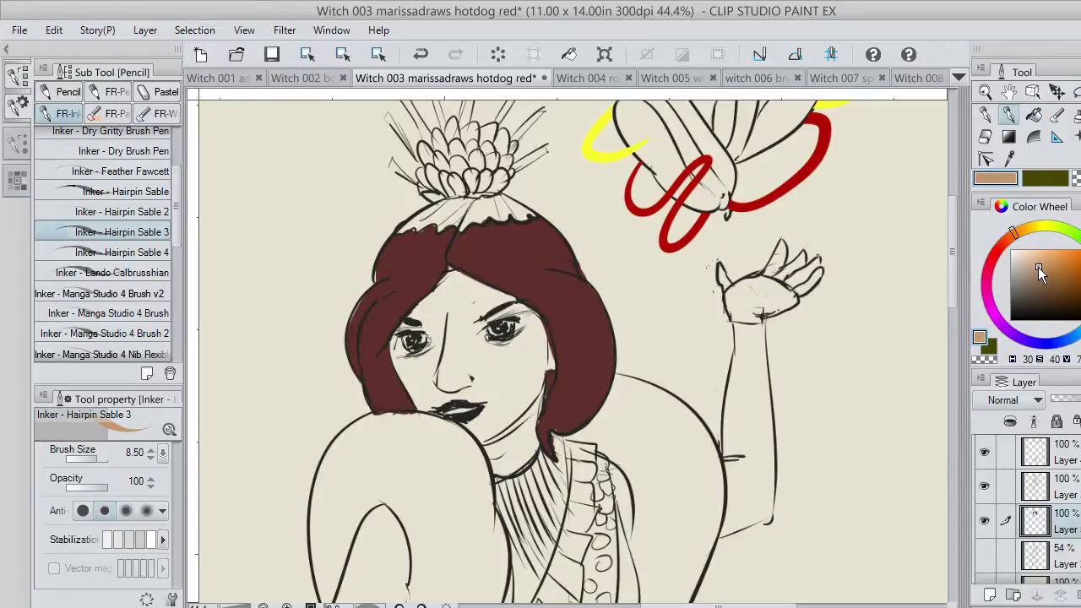
{"action": "left_click_drag", "start_coordinate": [1023, 233], "coordinate": [1029, 234]}
{"action": "mouse_move", "coordinate": [413, 362]}
{"action": "left_mouse_down"}
{"action": "mouse_move", "coordinate": [400, 325]}
{"action": "mouse_move", "coordinate": [401, 347]}
{"action": "mouse_move", "coordinate": [449, 285]}
{"action": "mouse_move", "coordinate": [447, 272]}
{"action": "mouse_move", "coordinate": [483, 298]}
{"action": "mouse_move", "coordinate": [496, 298]}
{"action": "mouse_move", "coordinate": [477, 286]}
{"action": "mouse_move", "coordinate": [509, 298]}
{"action": "mouse_move", "coordinate": [550, 361]}
{"action": "mouse_move", "coordinate": [527, 321]}
{"action": "mouse_move", "coordinate": [537, 338]}
{"action": "mouse_move", "coordinate": [529, 323]}
{"action": "mouse_move", "coordinate": [521, 374]}
{"action": "mouse_move", "coordinate": [490, 369]}
{"action": "mouse_move", "coordinate": [480, 329]}
{"action": "mouse_move", "coordinate": [452, 327]}
{"action": "mouse_move", "coordinate": [431, 369]}
{"action": "mouse_move", "coordinate": [413, 357]}
{"action": "mouse_move", "coordinate": [455, 293]}
{"action": "mouse_move", "coordinate": [424, 395]}
{"action": "mouse_move", "coordinate": [408, 367]}
{"action": "mouse_move", "coordinate": [433, 407]}
{"action": "mouse_move", "coordinate": [492, 396]}
{"action": "mouse_move", "coordinate": [431, 374]}
{"action": "mouse_move", "coordinate": [480, 370]}
{"action": "mouse_move", "coordinate": [474, 400]}
{"action": "mouse_move", "coordinate": [457, 407]}
{"action": "mouse_move", "coordinate": [501, 469]}
{"action": "mouse_move", "coordinate": [515, 372]}
{"action": "mouse_move", "coordinate": [524, 422]}
{"action": "mouse_move", "coordinate": [532, 389]}
{"action": "mouse_move", "coordinate": [523, 384]}
{"action": "mouse_move", "coordinate": [530, 443]}
{"action": "mouse_move", "coordinate": [520, 456]}
{"action": "mouse_move", "coordinate": [500, 437]}
{"action": "left_mouse_up"}
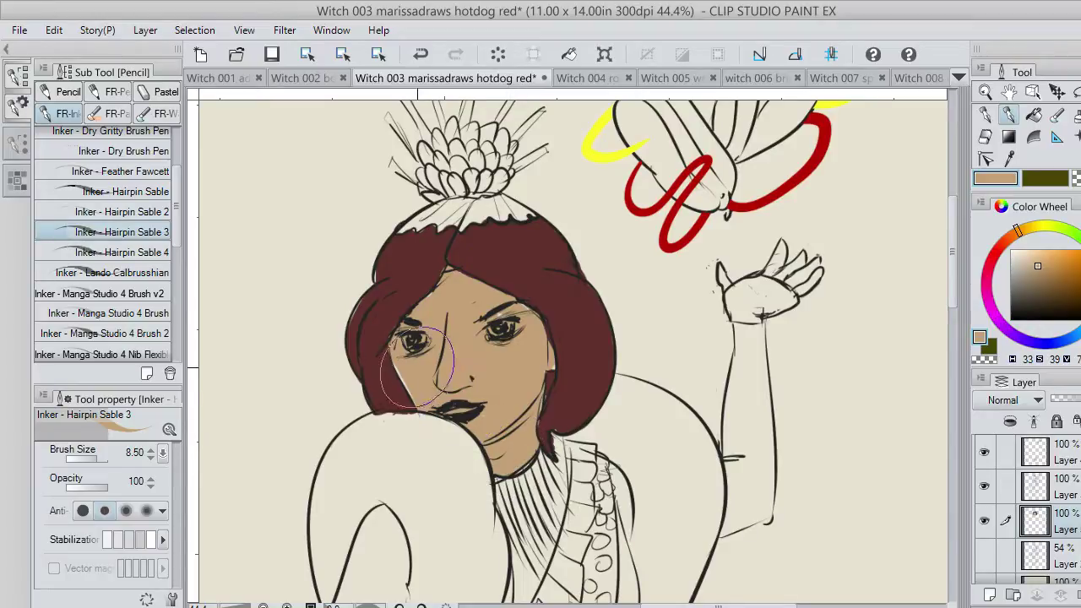
{"action": "mouse_move", "coordinate": [402, 362]}
{"action": "left_mouse_down"}
{"action": "mouse_move", "coordinate": [413, 395]}
{"action": "mouse_move", "coordinate": [407, 378]}
{"action": "mouse_move", "coordinate": [433, 359]}
{"action": "left_mouse_up"}
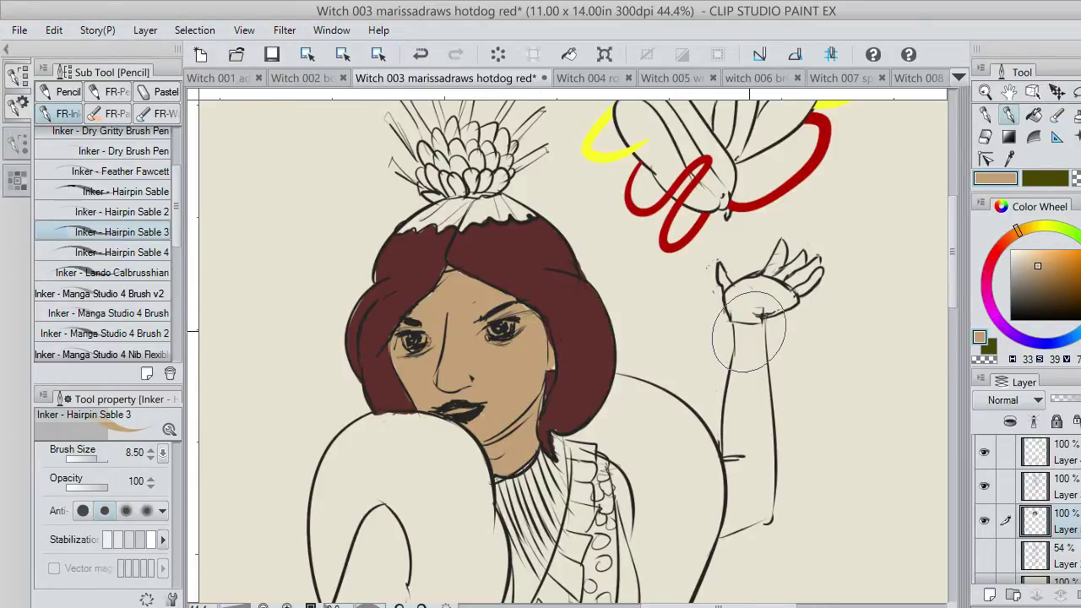
Paint the raised forearm and the exposed shoulder tan, and erase the overspill beside the ruffle with transparent colour.
{"action": "mouse_move", "coordinate": [739, 334]}
{"action": "left_mouse_down"}
{"action": "mouse_move", "coordinate": [754, 372]}
{"action": "mouse_move", "coordinate": [755, 318]}
{"action": "mouse_move", "coordinate": [760, 382]}
{"action": "mouse_move", "coordinate": [737, 441]}
{"action": "mouse_move", "coordinate": [740, 344]}
{"action": "mouse_move", "coordinate": [737, 500]}
{"action": "mouse_move", "coordinate": [721, 532]}
{"action": "mouse_move", "coordinate": [737, 504]}
{"action": "mouse_move", "coordinate": [742, 512]}
{"action": "mouse_move", "coordinate": [747, 396]}
{"action": "mouse_move", "coordinate": [744, 511]}
{"action": "mouse_move", "coordinate": [756, 514]}
{"action": "mouse_move", "coordinate": [756, 426]}
{"action": "mouse_move", "coordinate": [765, 454]}
{"action": "left_mouse_up"}
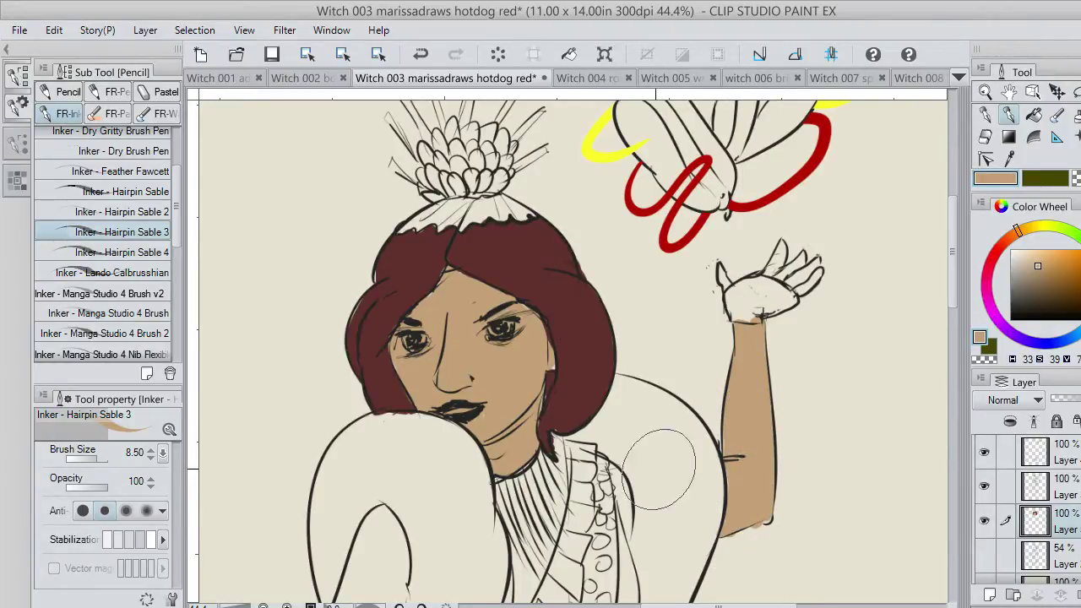
{"action": "mouse_move", "coordinate": [629, 483]}
{"action": "left_mouse_down"}
{"action": "mouse_move", "coordinate": [623, 497]}
{"action": "mouse_move", "coordinate": [611, 471]}
{"action": "mouse_move", "coordinate": [624, 522]}
{"action": "mouse_move", "coordinate": [627, 481]}
{"action": "mouse_move", "coordinate": [629, 511]}
{"action": "left_mouse_up"}
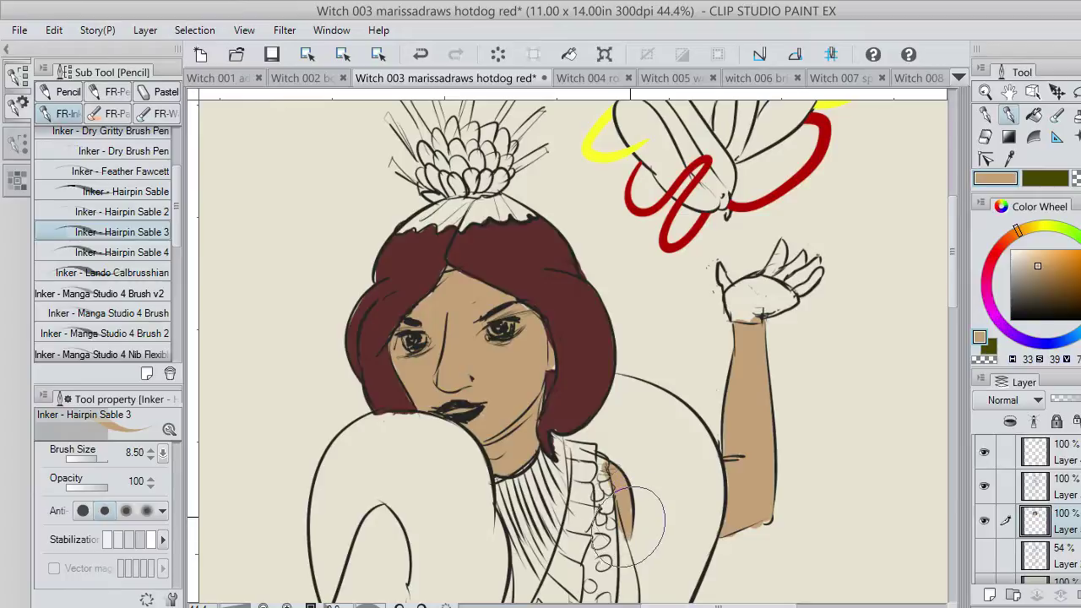
{"action": "key", "text": "c"}
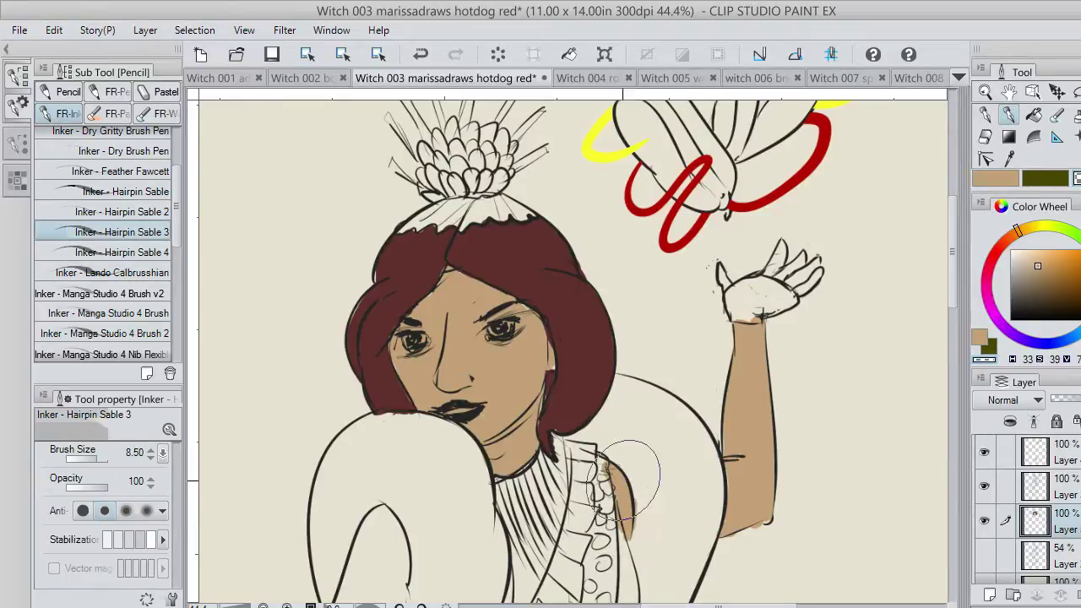
{"action": "mouse_move", "coordinate": [605, 475]}
{"action": "left_mouse_down"}
{"action": "mouse_move", "coordinate": [624, 532]}
{"action": "mouse_move", "coordinate": [616, 502]}
{"action": "mouse_move", "coordinate": [608, 506]}
{"action": "mouse_move", "coordinate": [624, 537]}
{"action": "mouse_move", "coordinate": [607, 486]}
{"action": "mouse_move", "coordinate": [624, 540]}
{"action": "mouse_move", "coordinate": [607, 501]}
{"action": "mouse_move", "coordinate": [627, 460]}
{"action": "left_mouse_up"}
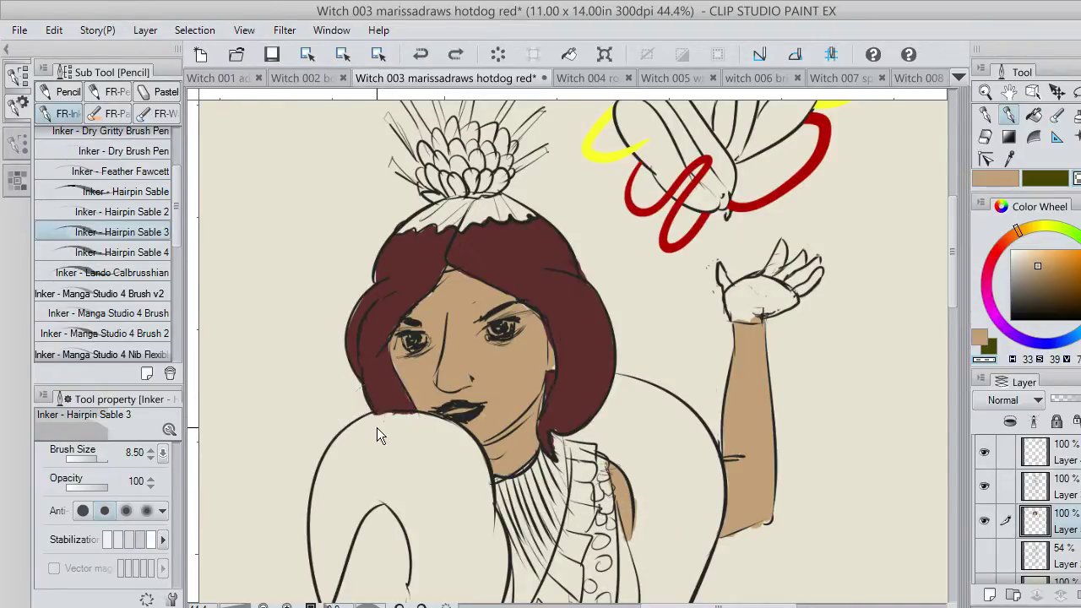
{"action": "mouse_move", "coordinate": [381, 417]}
{"action": "left_mouse_down"}
{"action": "mouse_move", "coordinate": [367, 414]}
{"action": "mouse_move", "coordinate": [420, 421]}
{"action": "mouse_move", "coordinate": [374, 427]}
{"action": "mouse_move", "coordinate": [396, 416]}
{"action": "left_mouse_up"}
{"action": "key", "text": "ctrl+z"}
Paint the lowered arm tan from the shoulder to the wrist and erase the paint outside its outline with transparent colour.
{"action": "left_click_drag", "start_coordinate": [955, 287], "coordinate": [954, 356]}
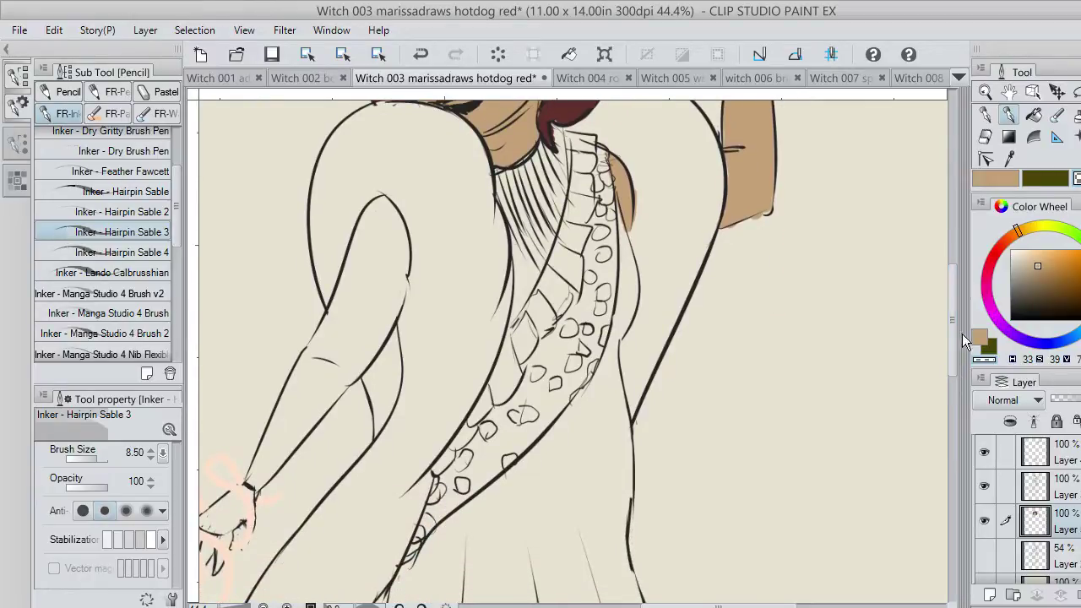
{"action": "left_click_drag", "start_coordinate": [717, 605], "coordinate": [683, 606]}
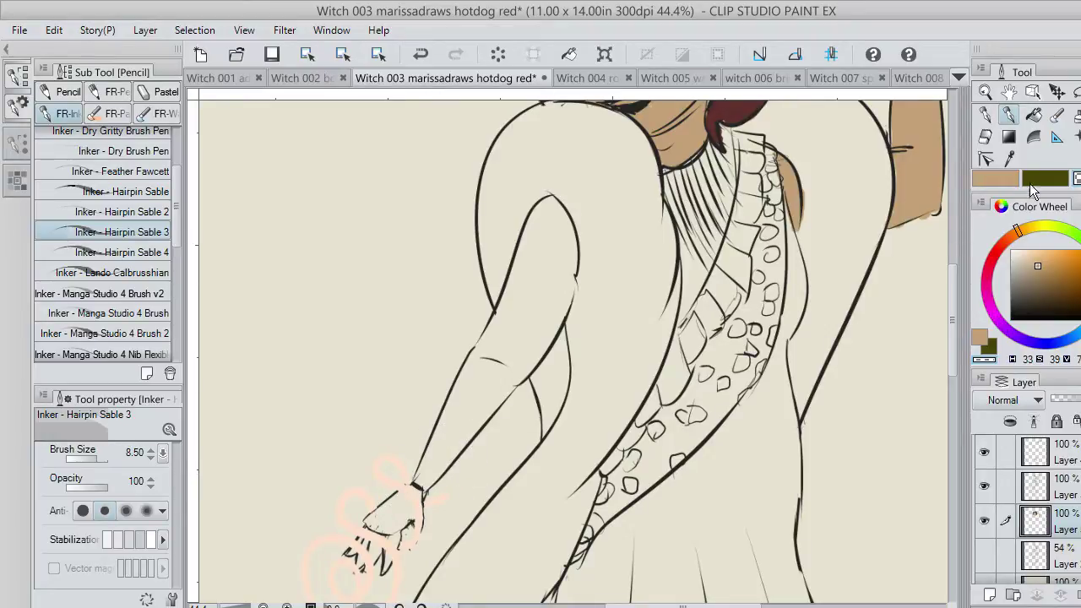
{"action": "left_click", "coordinate": [996, 179]}
{"action": "mouse_move", "coordinate": [419, 475]}
{"action": "left_mouse_down"}
{"action": "mouse_move", "coordinate": [436, 434]}
{"action": "mouse_move", "coordinate": [414, 482]}
{"action": "mouse_move", "coordinate": [448, 442]}
{"action": "mouse_move", "coordinate": [482, 434]}
{"action": "mouse_move", "coordinate": [489, 382]}
{"action": "mouse_move", "coordinate": [473, 372]}
{"action": "mouse_move", "coordinate": [453, 386]}
{"action": "mouse_move", "coordinate": [469, 372]}
{"action": "mouse_move", "coordinate": [471, 326]}
{"action": "mouse_move", "coordinate": [498, 336]}
{"action": "mouse_move", "coordinate": [506, 309]}
{"action": "mouse_move", "coordinate": [475, 326]}
{"action": "mouse_move", "coordinate": [535, 285]}
{"action": "mouse_move", "coordinate": [531, 235]}
{"action": "mouse_move", "coordinate": [547, 222]}
{"action": "mouse_move", "coordinate": [553, 232]}
{"action": "mouse_move", "coordinate": [557, 221]}
{"action": "mouse_move", "coordinate": [568, 259]}
{"action": "mouse_move", "coordinate": [559, 317]}
{"action": "mouse_move", "coordinate": [494, 391]}
{"action": "mouse_move", "coordinate": [555, 273]}
{"action": "mouse_move", "coordinate": [541, 230]}
{"action": "left_mouse_up"}
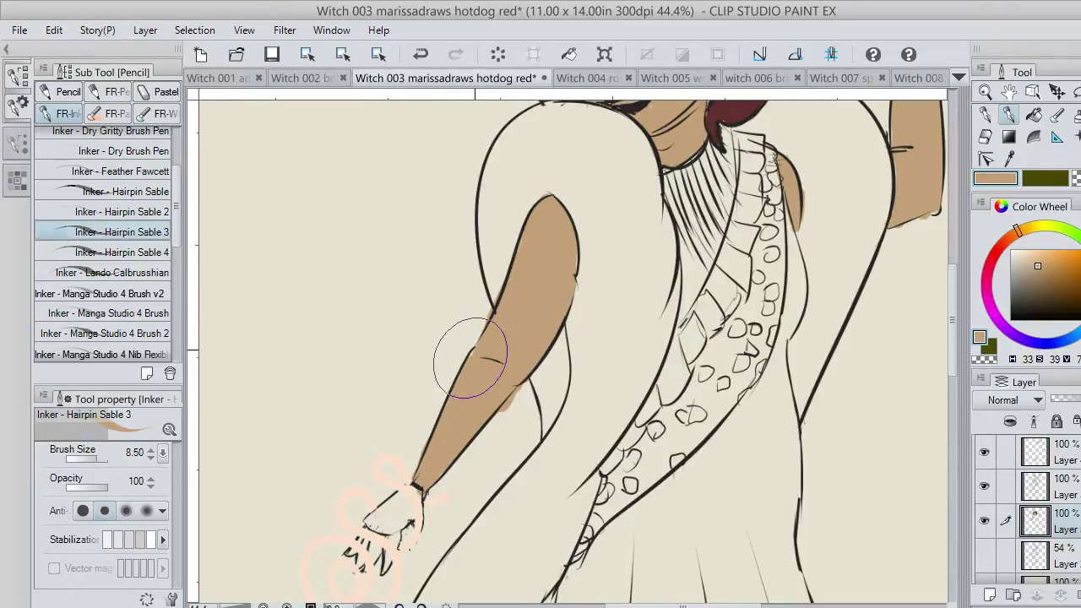
{"action": "key", "text": "c"}
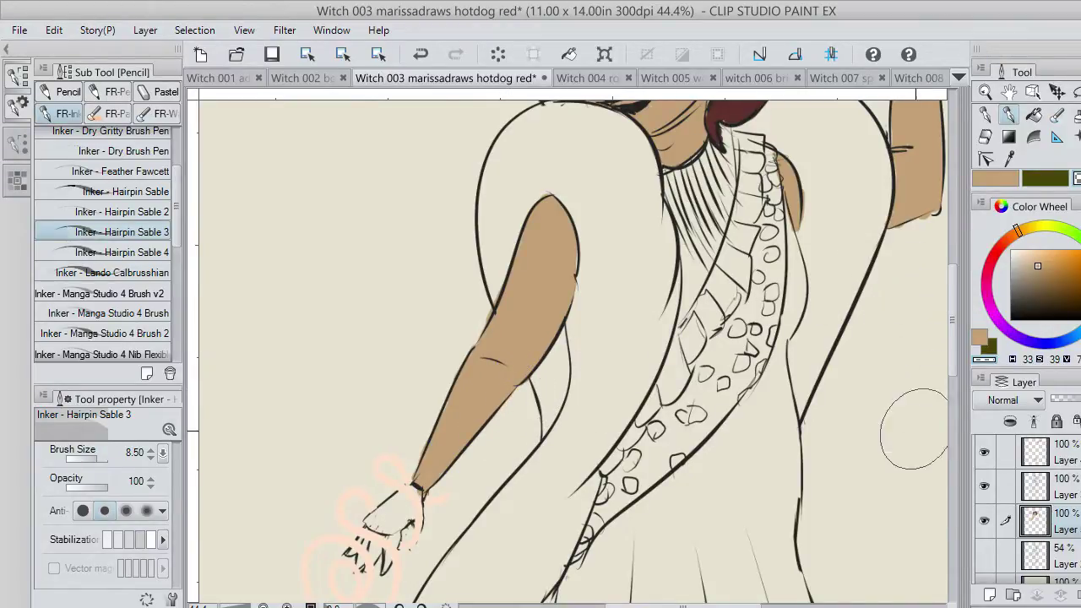
Paint the leg wrapped in the red squiggle tan from the skirt hem to the pointed foot.
{"action": "left_click_drag", "start_coordinate": [726, 606], "coordinate": [752, 605]}
{"action": "left_click_drag", "start_coordinate": [953, 324], "coordinate": [944, 450]}
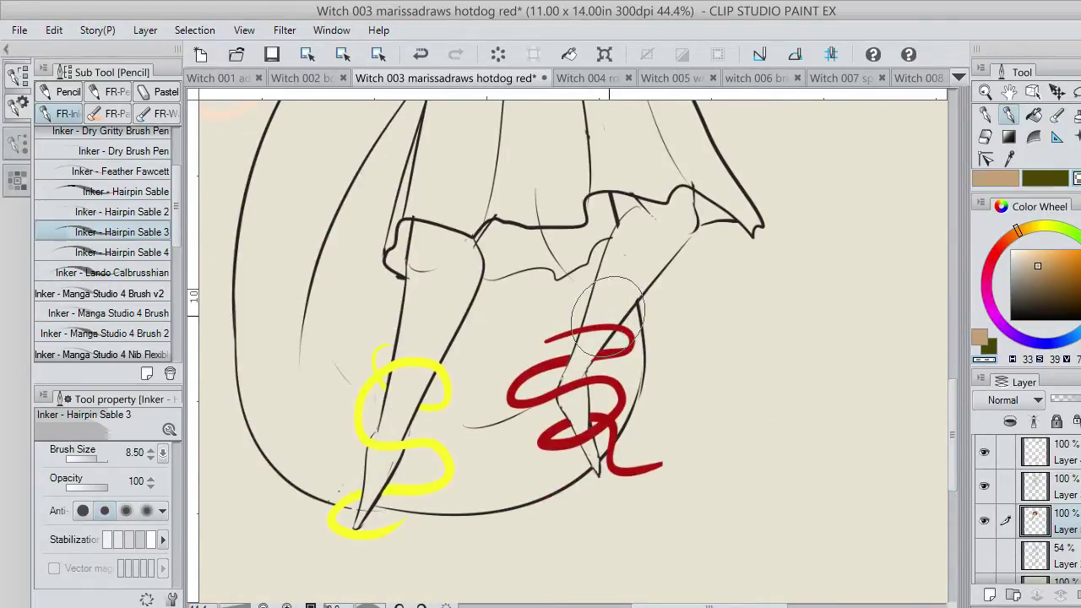
{"action": "key", "text": "x"}
{"action": "left_click_drag", "start_coordinate": [595, 280], "coordinate": [574, 353]}
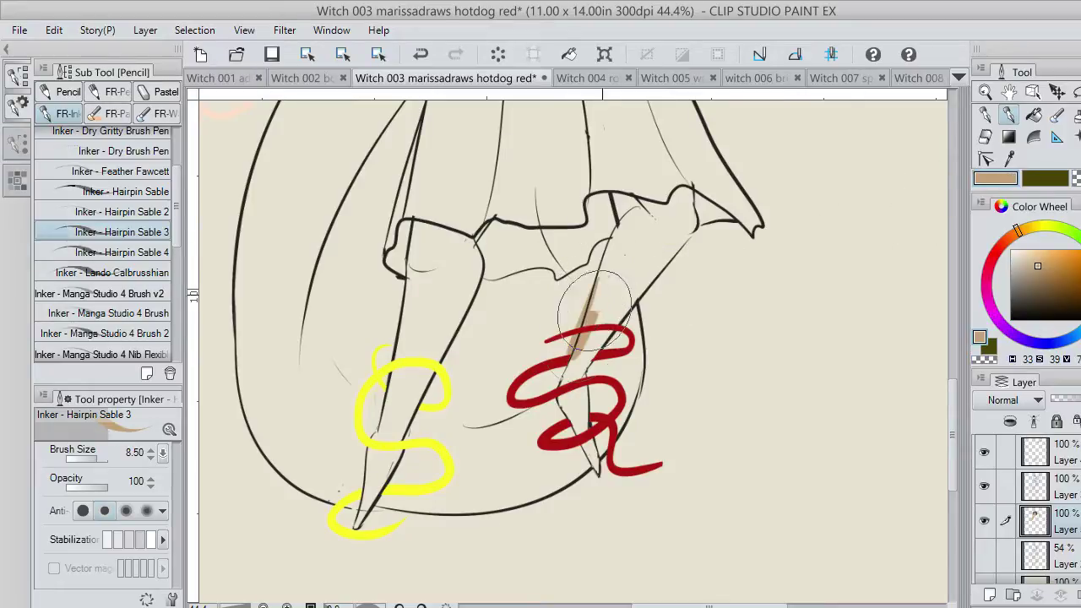
{"action": "key", "text": "ctrl+z"}
{"action": "mouse_move", "coordinate": [594, 310]}
{"action": "left_mouse_down"}
{"action": "mouse_move", "coordinate": [616, 265]}
{"action": "mouse_move", "coordinate": [590, 330]}
{"action": "mouse_move", "coordinate": [632, 228]}
{"action": "mouse_move", "coordinate": [598, 311]}
{"action": "mouse_move", "coordinate": [624, 224]}
{"action": "mouse_move", "coordinate": [671, 201]}
{"action": "mouse_move", "coordinate": [690, 218]}
{"action": "mouse_move", "coordinate": [684, 192]}
{"action": "mouse_move", "coordinate": [678, 236]}
{"action": "mouse_move", "coordinate": [591, 357]}
{"action": "mouse_move", "coordinate": [659, 227]}
{"action": "mouse_move", "coordinate": [652, 219]}
{"action": "mouse_move", "coordinate": [626, 265]}
{"action": "mouse_move", "coordinate": [634, 219]}
{"action": "mouse_move", "coordinate": [627, 224]}
{"action": "mouse_move", "coordinate": [611, 253]}
{"action": "left_mouse_up"}
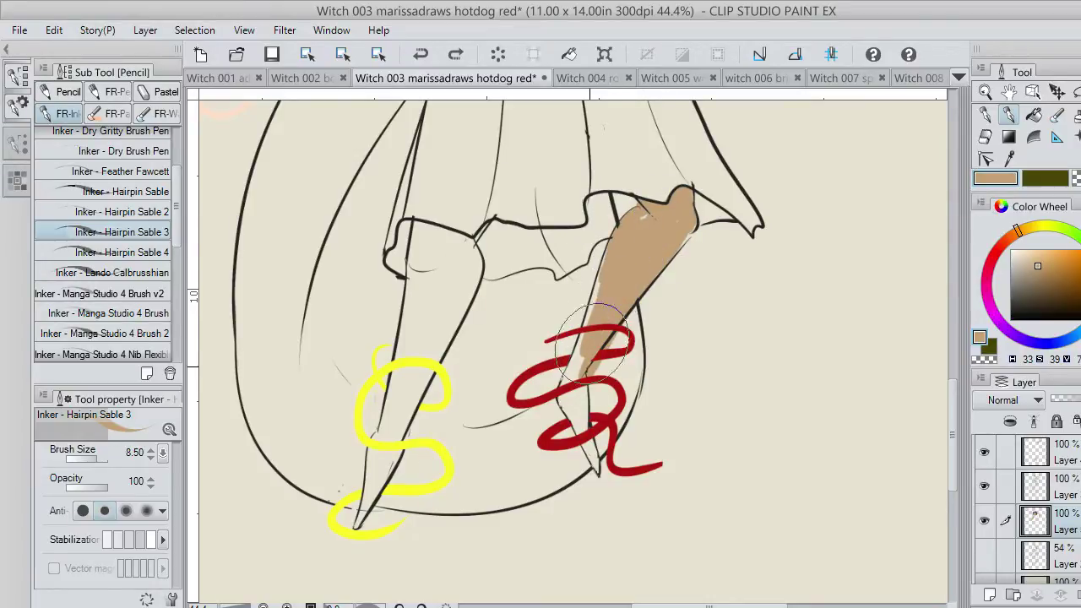
{"action": "mouse_move", "coordinate": [595, 338]}
{"action": "left_mouse_down"}
{"action": "mouse_move", "coordinate": [586, 300]}
{"action": "mouse_move", "coordinate": [594, 309]}
{"action": "mouse_move", "coordinate": [564, 407]}
{"action": "mouse_move", "coordinate": [592, 467]}
{"action": "mouse_move", "coordinate": [579, 373]}
{"action": "left_mouse_up"}
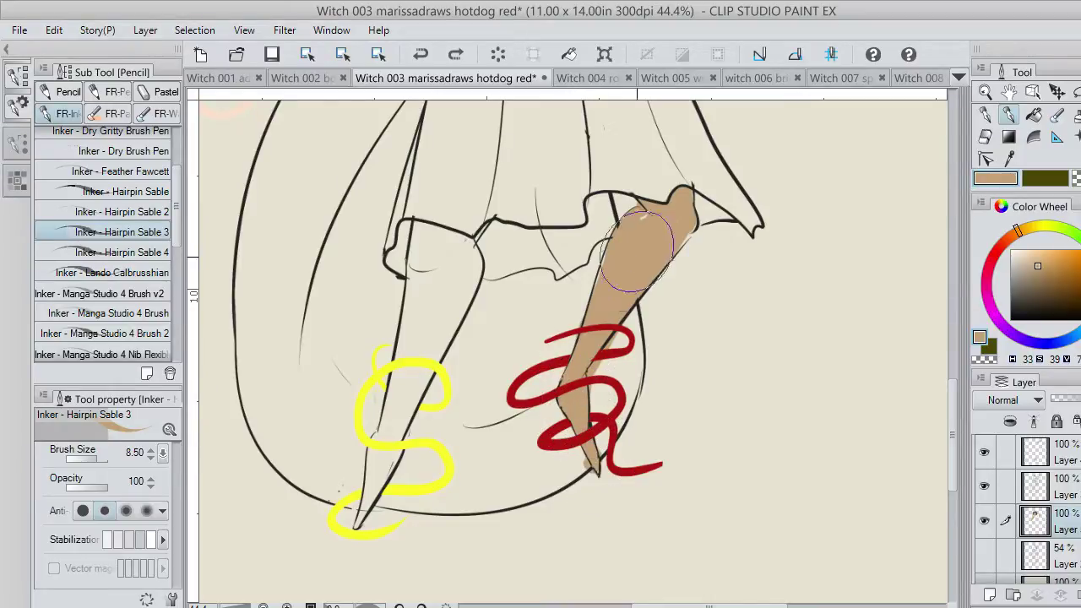
{"action": "mouse_move", "coordinate": [637, 252]}
{"action": "left_mouse_down"}
{"action": "mouse_move", "coordinate": [673, 222]}
{"action": "mouse_move", "coordinate": [633, 225]}
{"action": "mouse_move", "coordinate": [675, 232]}
{"action": "left_mouse_up"}
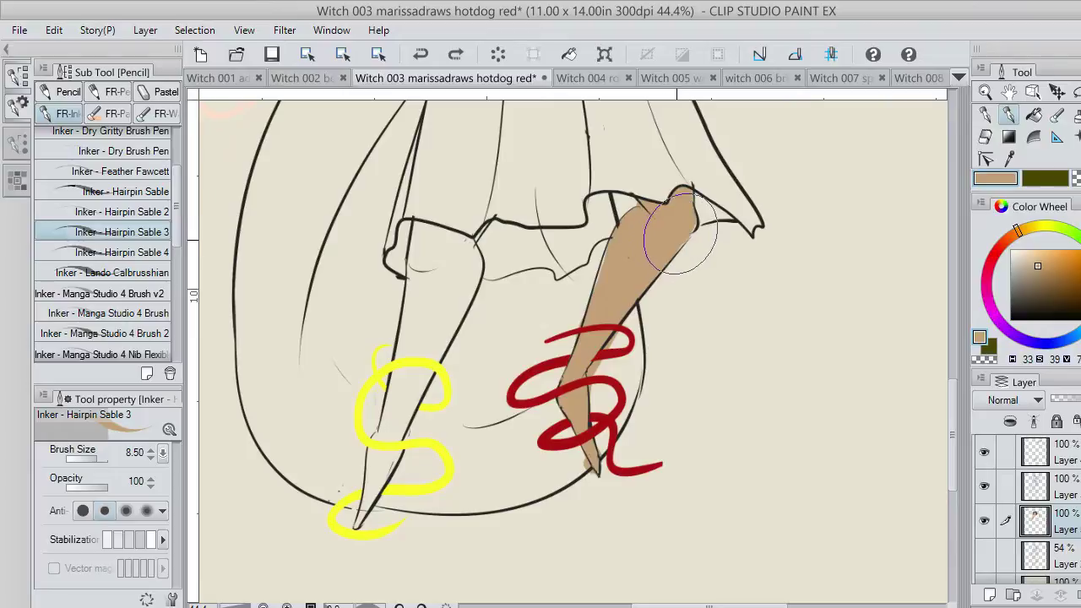
Paint the leg wrapped in the yellow squiggle tan and erase the overspill around both legs with transparent colour.
{"action": "mouse_move", "coordinate": [423, 261]}
{"action": "left_mouse_down"}
{"action": "mouse_move", "coordinate": [425, 271]}
{"action": "mouse_move", "coordinate": [405, 265]}
{"action": "mouse_move", "coordinate": [425, 267]}
{"action": "mouse_move", "coordinate": [456, 222]}
{"action": "mouse_move", "coordinate": [469, 236]}
{"action": "mouse_move", "coordinate": [498, 211]}
{"action": "mouse_move", "coordinate": [423, 305]}
{"action": "mouse_move", "coordinate": [426, 325]}
{"action": "mouse_move", "coordinate": [473, 247]}
{"action": "mouse_move", "coordinate": [464, 287]}
{"action": "mouse_move", "coordinate": [412, 349]}
{"action": "left_mouse_up"}
{"action": "mouse_move", "coordinate": [415, 306]}
{"action": "left_mouse_down"}
{"action": "mouse_move", "coordinate": [400, 387]}
{"action": "mouse_move", "coordinate": [412, 277]}
{"action": "mouse_move", "coordinate": [431, 349]}
{"action": "mouse_move", "coordinate": [401, 433]}
{"action": "mouse_move", "coordinate": [388, 443]}
{"action": "mouse_move", "coordinate": [413, 378]}
{"action": "mouse_move", "coordinate": [373, 462]}
{"action": "mouse_move", "coordinate": [379, 473]}
{"action": "mouse_move", "coordinate": [385, 437]}
{"action": "mouse_move", "coordinate": [441, 337]}
{"action": "left_mouse_up"}
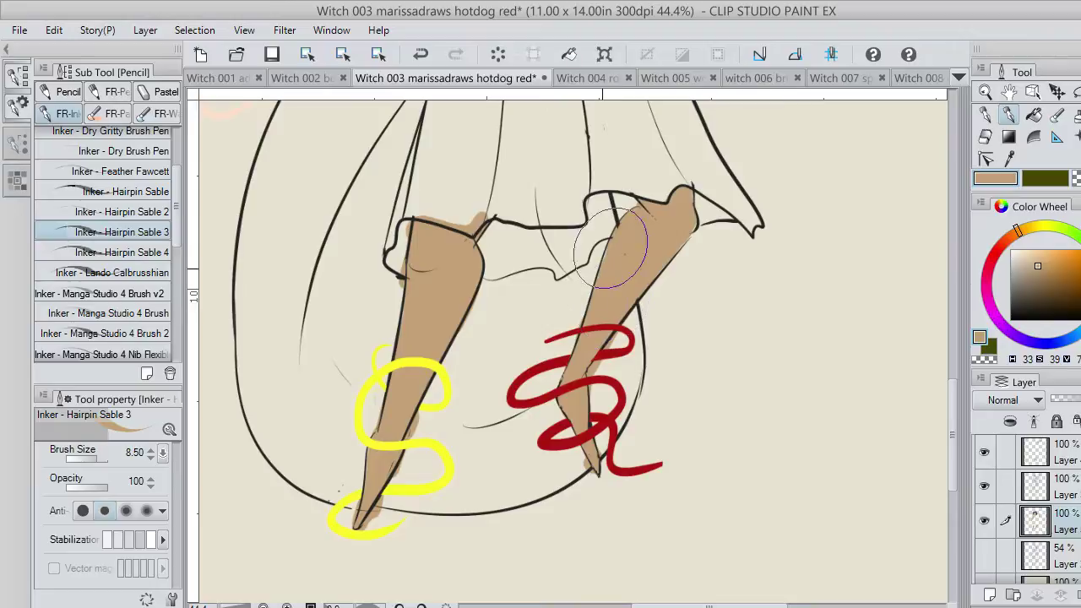
{"action": "key", "text": "c"}
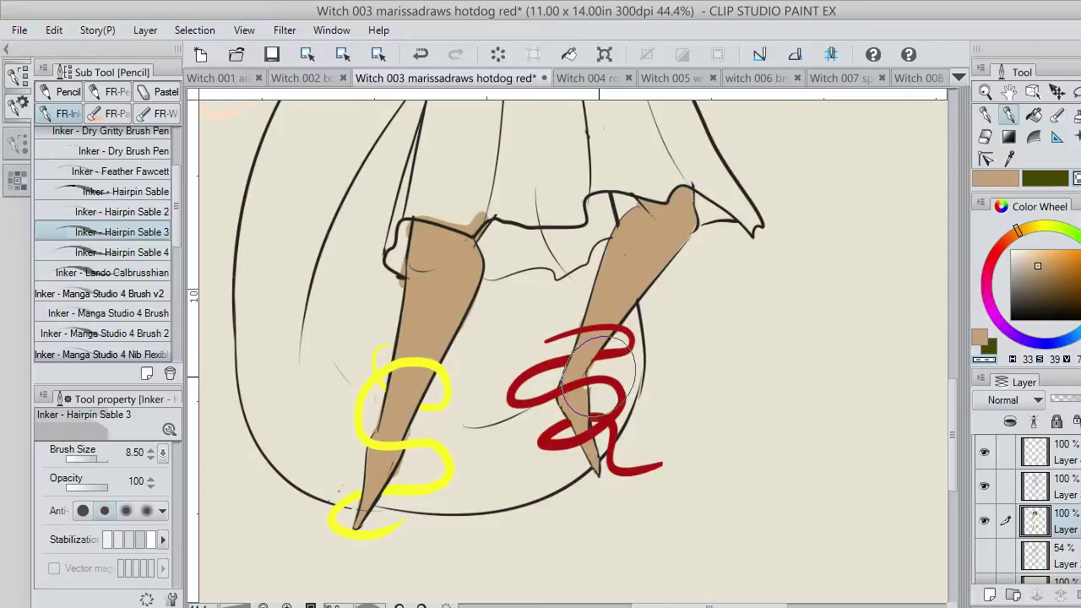
{"action": "key", "text": "ctrl+z"}
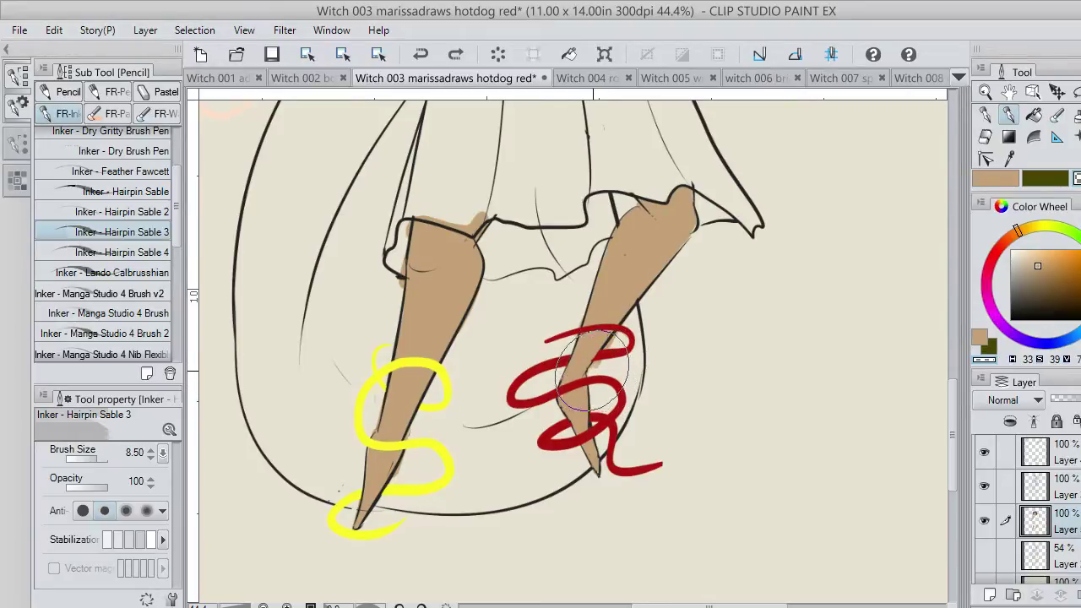
{"action": "key", "text": "ctrl+y"}
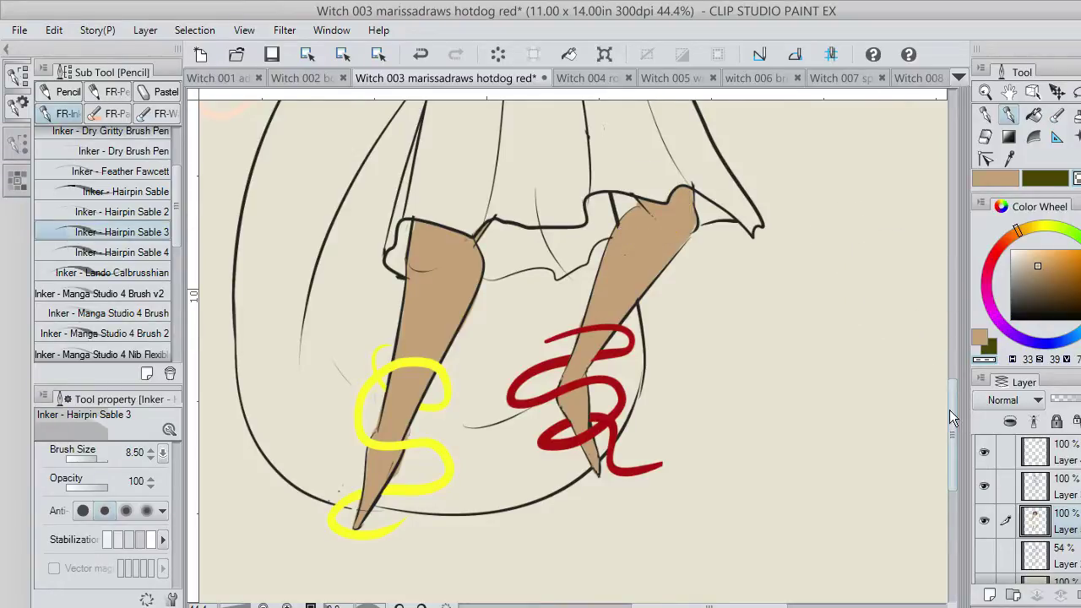
Choose a bright red with hue 8 and saturation 89 and paint the palm of the raised hand up to the wrist.
{"action": "mouse_move", "coordinate": [949, 410]}
{"action": "left_mouse_down"}
{"action": "mouse_move", "coordinate": [942, 254]}
{"action": "mouse_move", "coordinate": [994, 246]}
{"action": "left_mouse_up"}
{"action": "left_click", "coordinate": [1078, 248]}
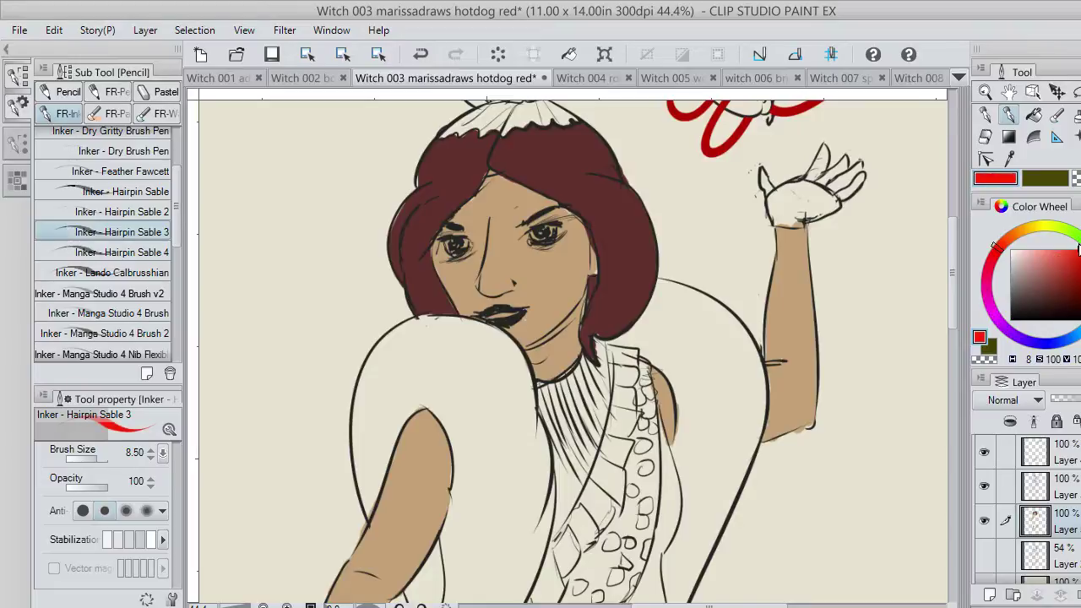
{"action": "left_click", "coordinate": [1075, 270]}
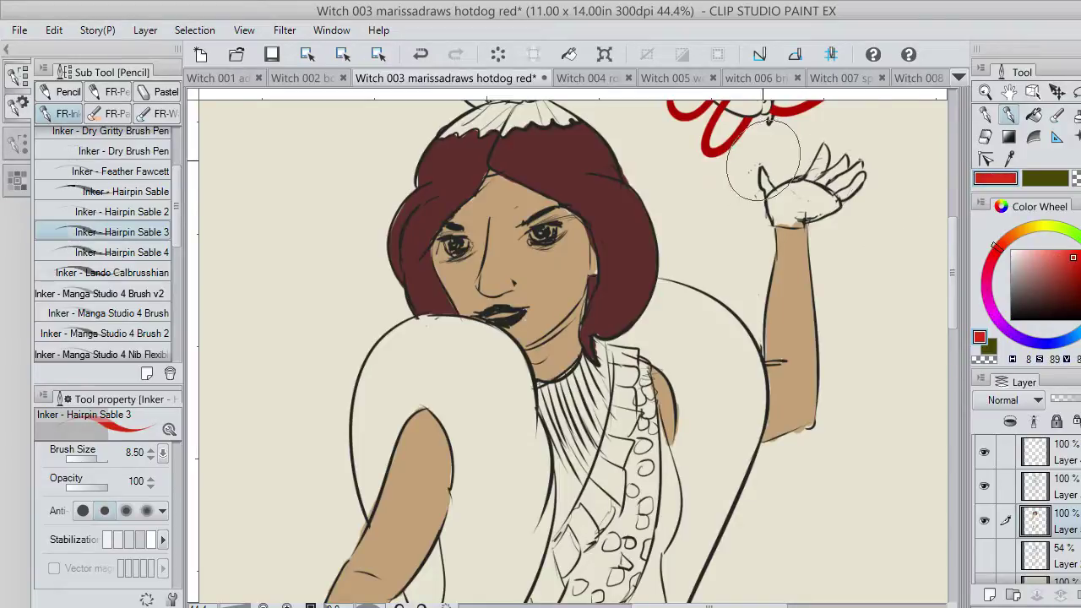
{"action": "left_click", "coordinate": [777, 200]}
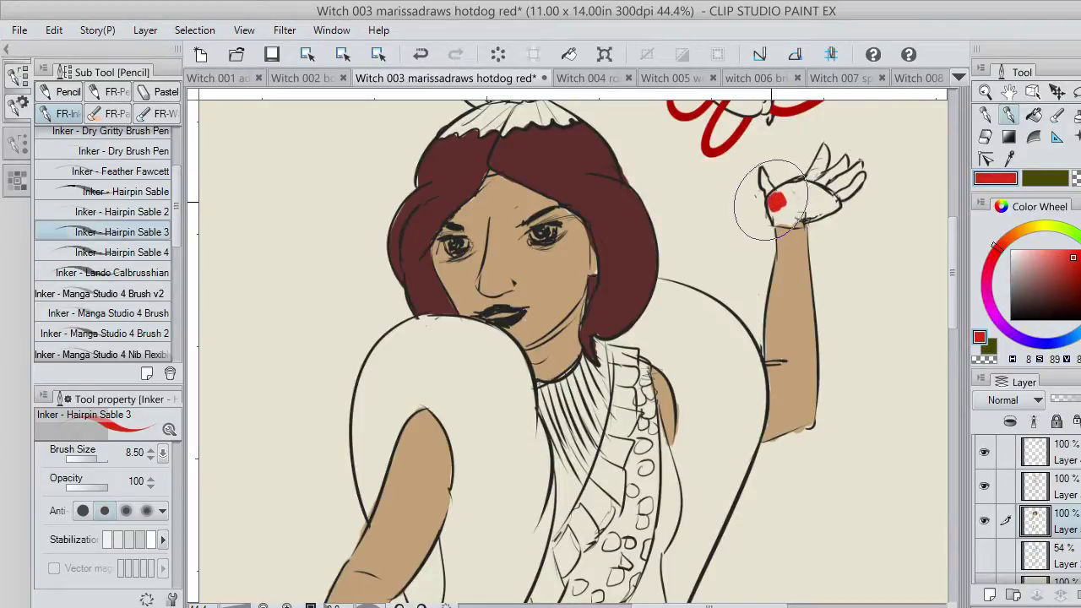
{"action": "mouse_move", "coordinate": [770, 200]}
{"action": "left_mouse_down"}
{"action": "mouse_move", "coordinate": [781, 190]}
{"action": "mouse_move", "coordinate": [806, 194]}
{"action": "mouse_move", "coordinate": [797, 184]}
{"action": "mouse_move", "coordinate": [829, 198]}
{"action": "mouse_move", "coordinate": [799, 214]}
{"action": "mouse_move", "coordinate": [831, 200]}
{"action": "mouse_move", "coordinate": [798, 216]}
{"action": "left_mouse_up"}
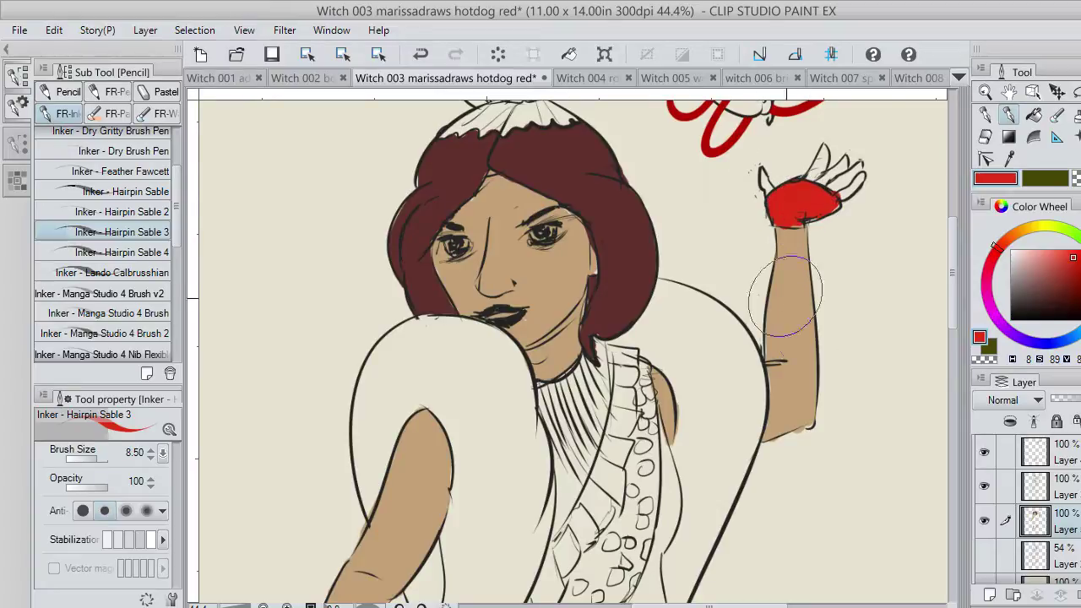
Hide the condiment squiggle layer and paint the back of the lowered hand red from the wrist to the base of the fingers.
{"action": "left_click_drag", "start_coordinate": [756, 605], "coordinate": [714, 605]}
{"action": "left_click_drag", "start_coordinate": [951, 297], "coordinate": [951, 384]}
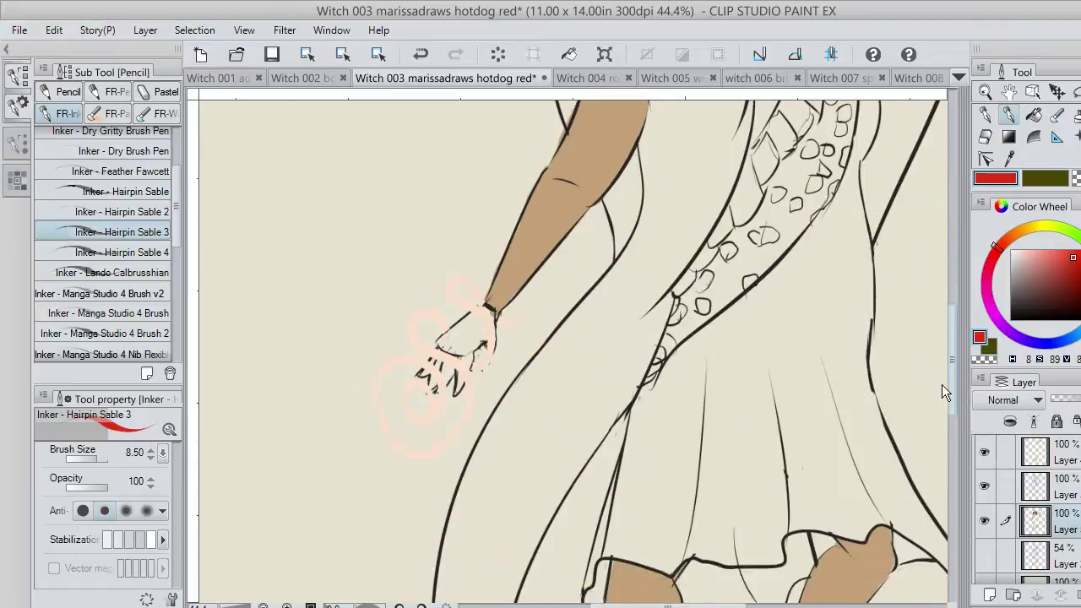
{"action": "left_click_drag", "start_coordinate": [445, 348], "coordinate": [477, 329]}
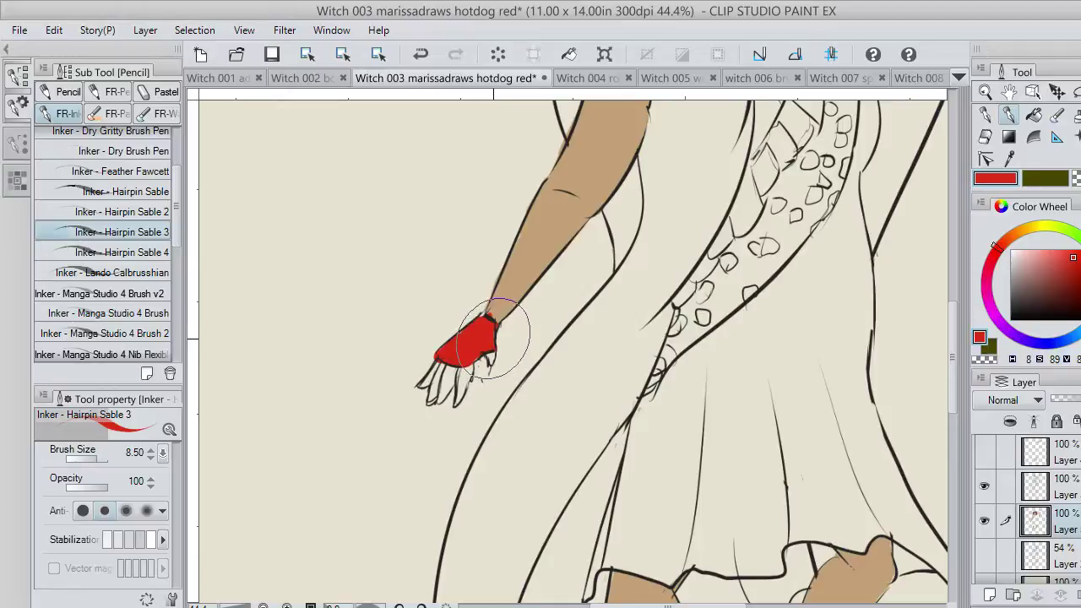
{"action": "key", "text": "ctrl+z"}
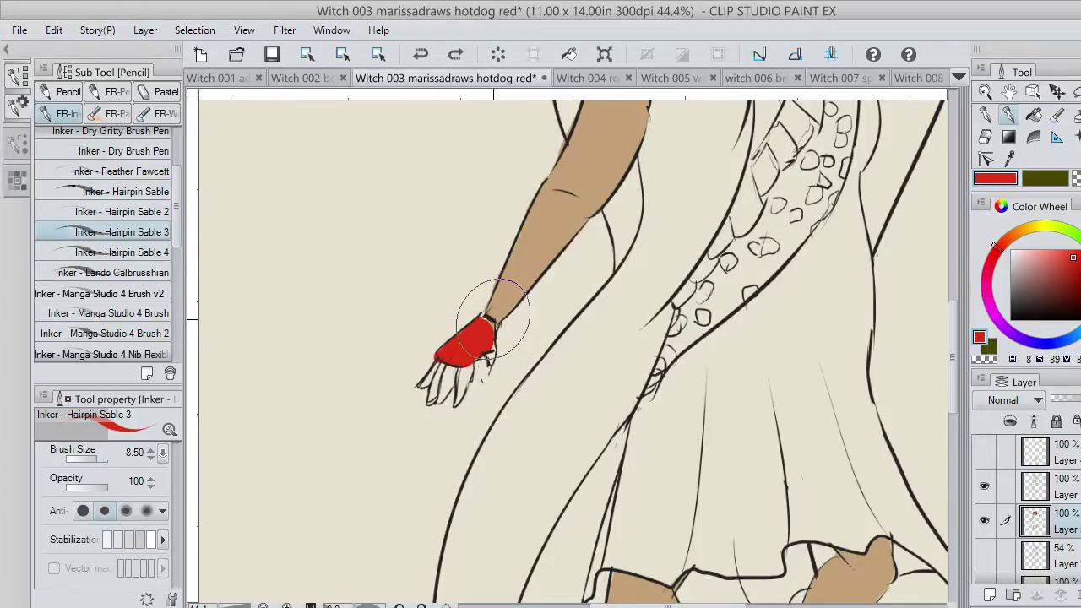
{"action": "left_click_drag", "start_coordinate": [487, 322], "coordinate": [487, 333]}
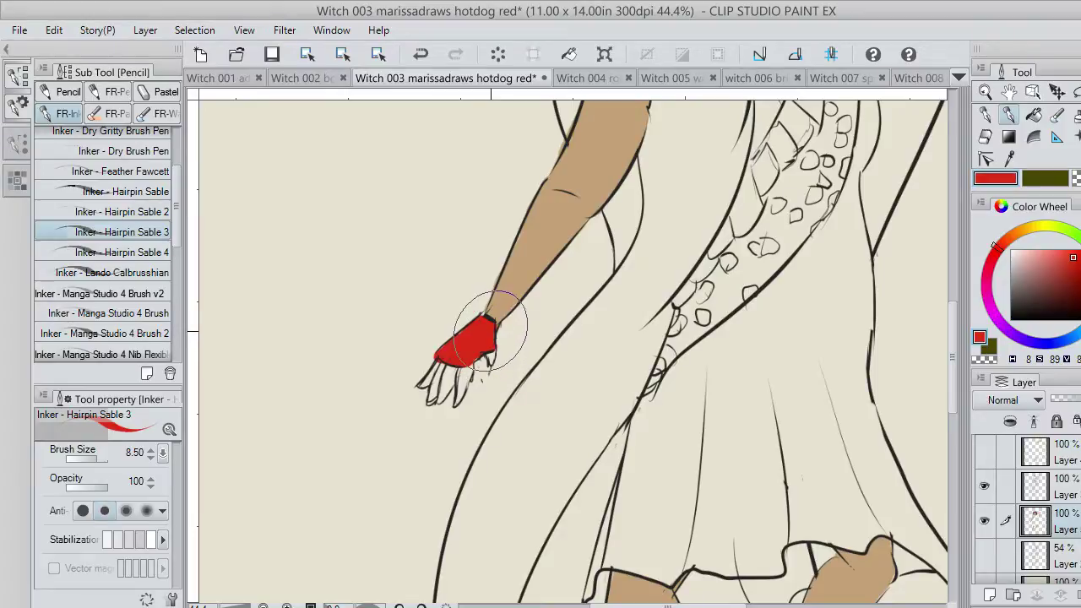
Choose a pale yellow with hue 58 and saturation 45 and paint the fingers and thumb of the lowered hand.
{"action": "left_click_drag", "start_coordinate": [1048, 226], "coordinate": [1049, 259]}
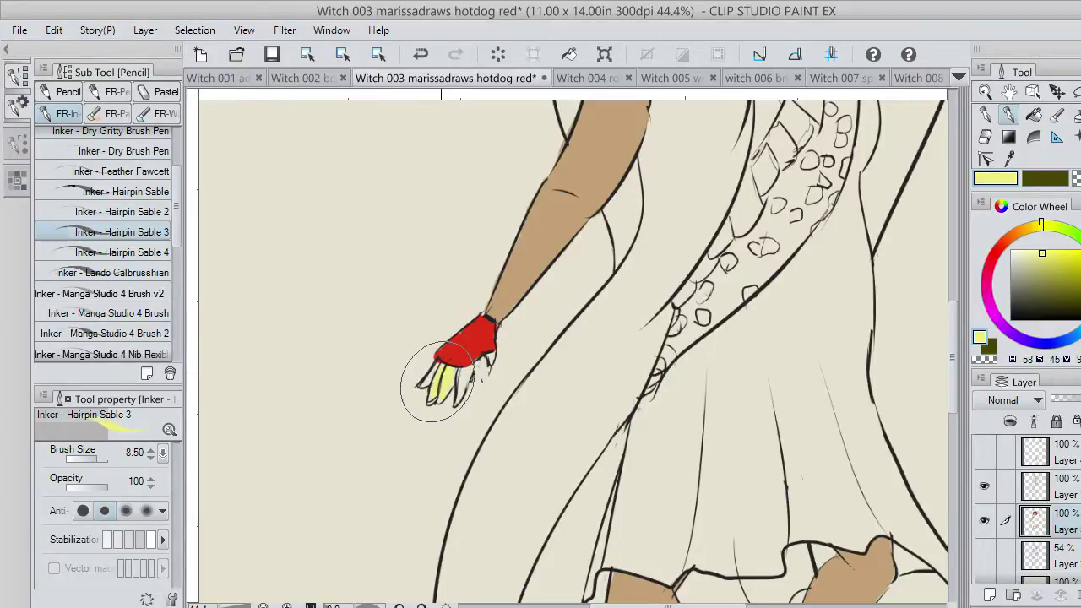
{"action": "left_click_drag", "start_coordinate": [451, 366], "coordinate": [455, 380]}
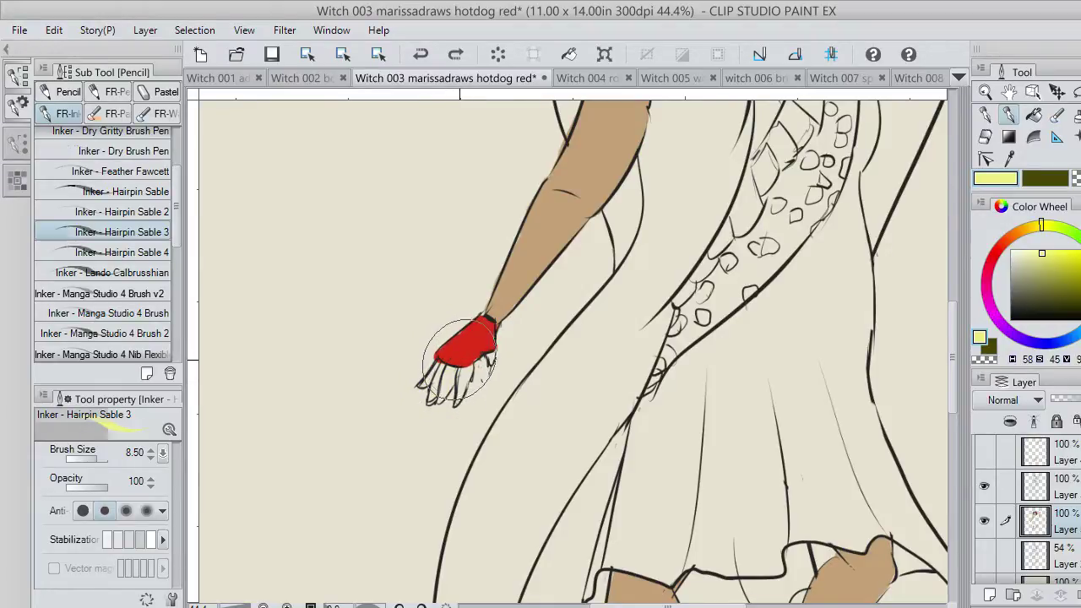
{"action": "scroll", "coordinate": [445, 376], "scroll_direction": "up", "scroll_amount": 6}
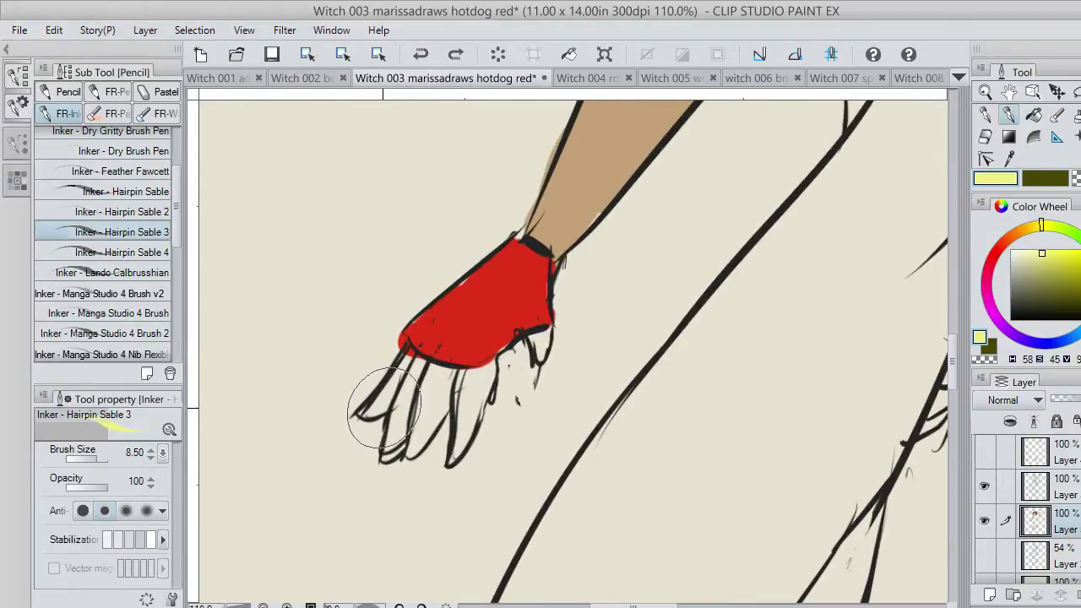
{"action": "mouse_move", "coordinate": [372, 413]}
{"action": "left_mouse_down"}
{"action": "mouse_move", "coordinate": [413, 360]}
{"action": "mouse_move", "coordinate": [406, 370]}
{"action": "mouse_move", "coordinate": [405, 351]}
{"action": "mouse_move", "coordinate": [432, 372]}
{"action": "mouse_move", "coordinate": [423, 366]}
{"action": "mouse_move", "coordinate": [456, 380]}
{"action": "left_mouse_up"}
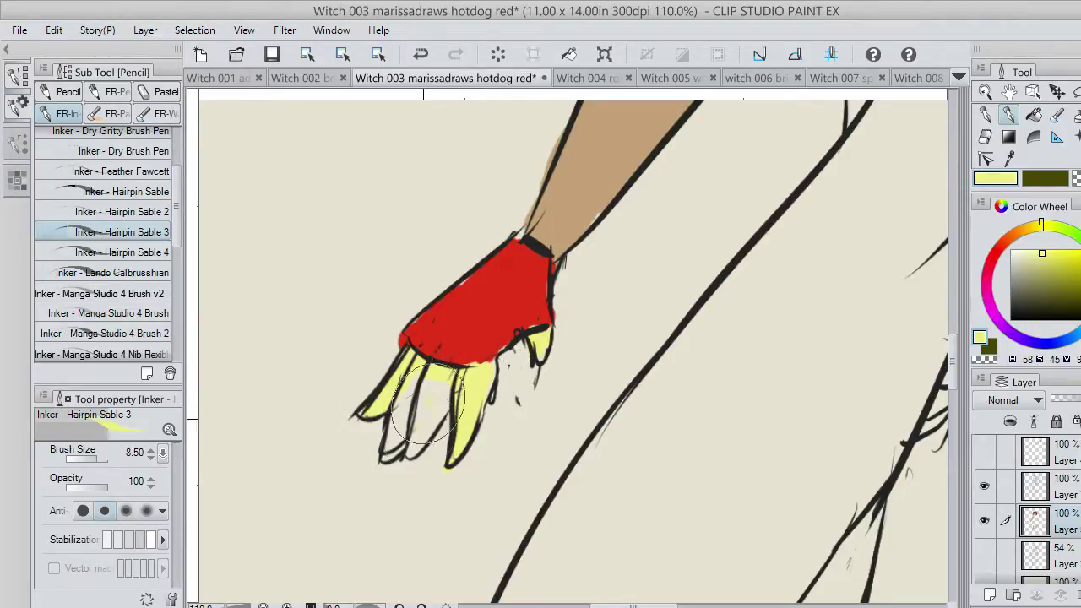
{"action": "mouse_move", "coordinate": [428, 402]}
{"action": "left_mouse_down"}
{"action": "mouse_move", "coordinate": [439, 398]}
{"action": "mouse_move", "coordinate": [422, 406]}
{"action": "mouse_move", "coordinate": [405, 393]}
{"action": "mouse_move", "coordinate": [438, 380]}
{"action": "left_mouse_up"}
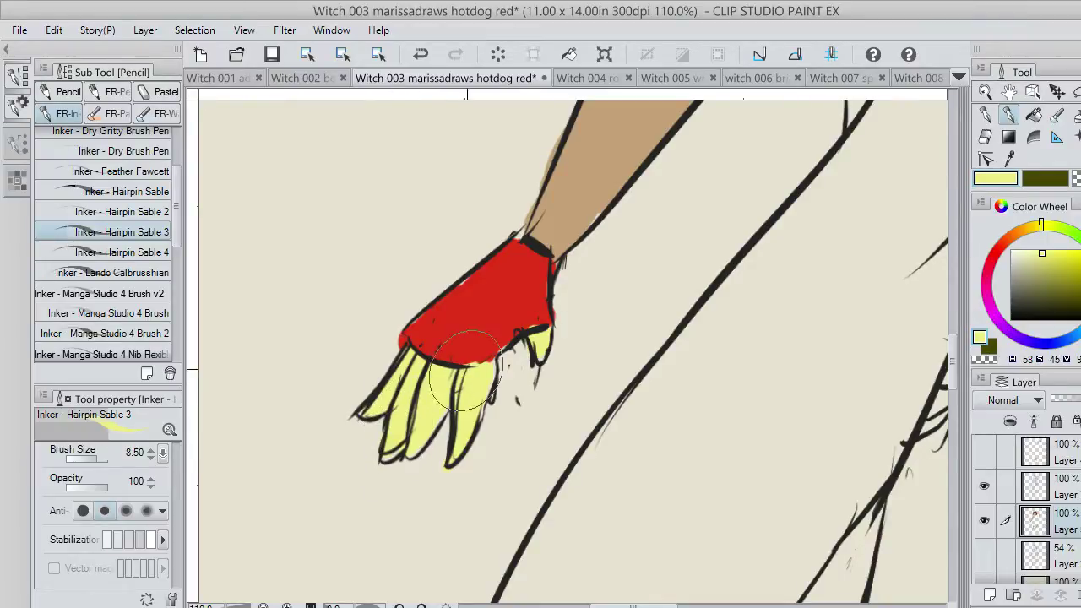
Paint the fingers and thumb of the raised hand the same pale yellow.
{"action": "scroll", "coordinate": [510, 377], "scroll_direction": "down", "scroll_amount": 1}
{"action": "scroll", "coordinate": [509, 376], "scroll_direction": "down", "scroll_amount": 5}
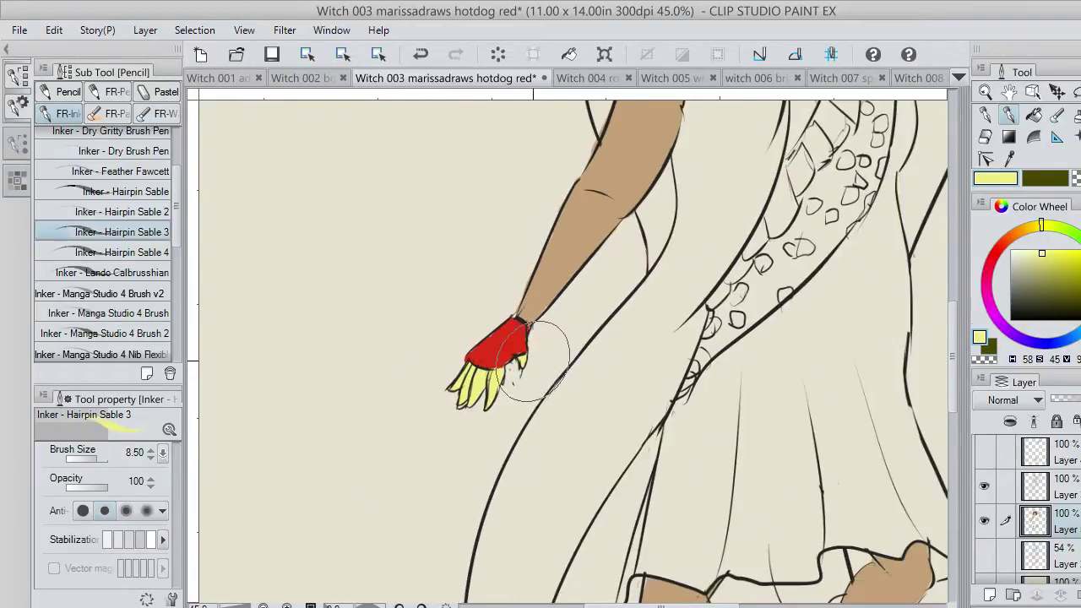
{"action": "scroll", "coordinate": [695, 408], "scroll_direction": "down", "scroll_amount": 1}
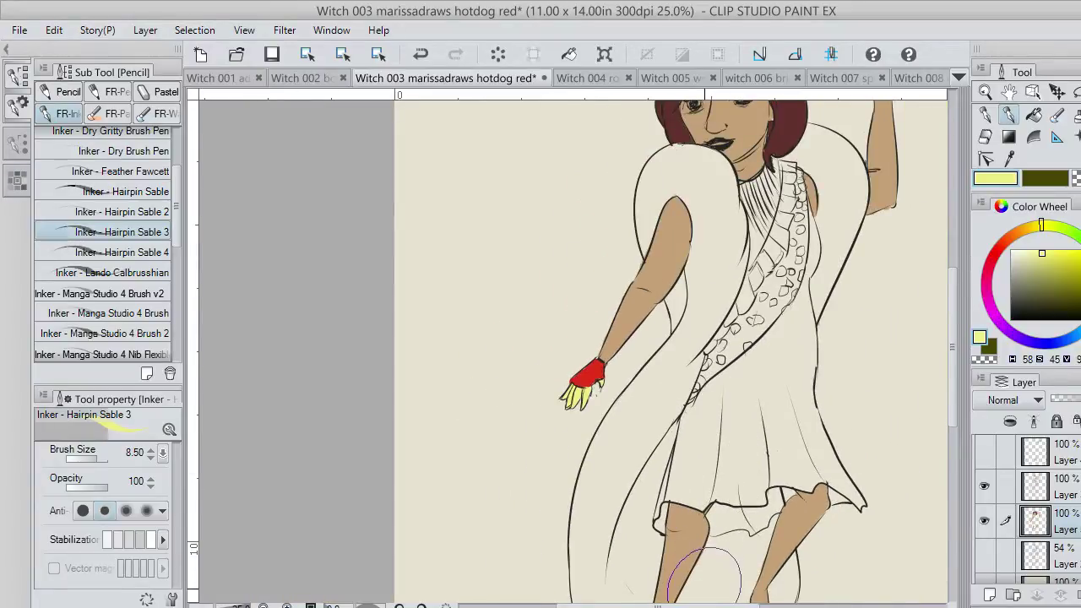
{"action": "left_click_drag", "start_coordinate": [699, 606], "coordinate": [782, 606]}
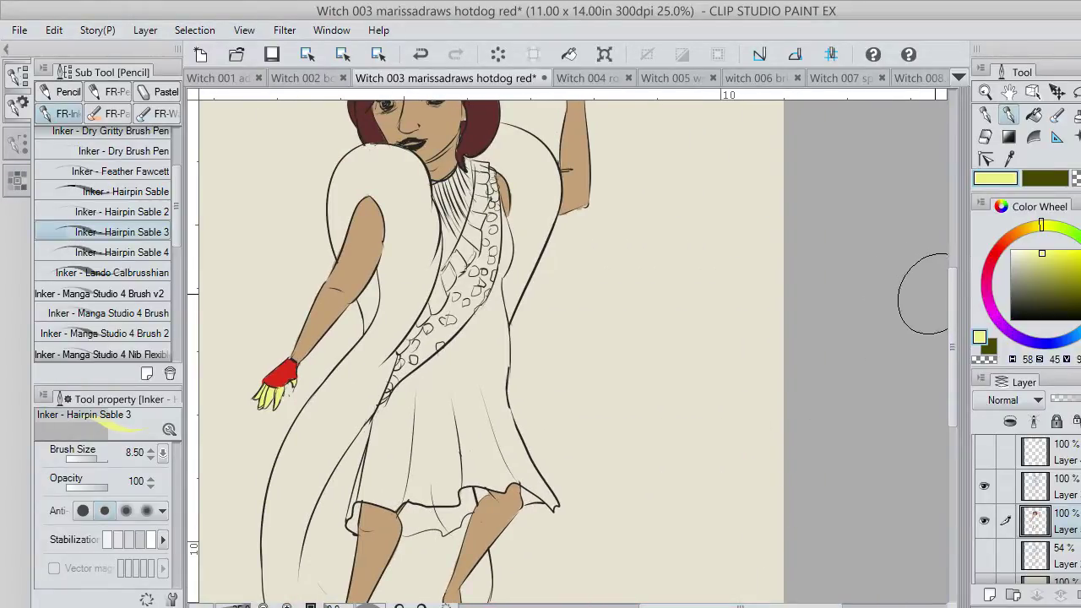
{"action": "left_click_drag", "start_coordinate": [952, 326], "coordinate": [943, 240]}
{"action": "scroll", "coordinate": [682, 279], "scroll_direction": "up", "scroll_amount": 3}
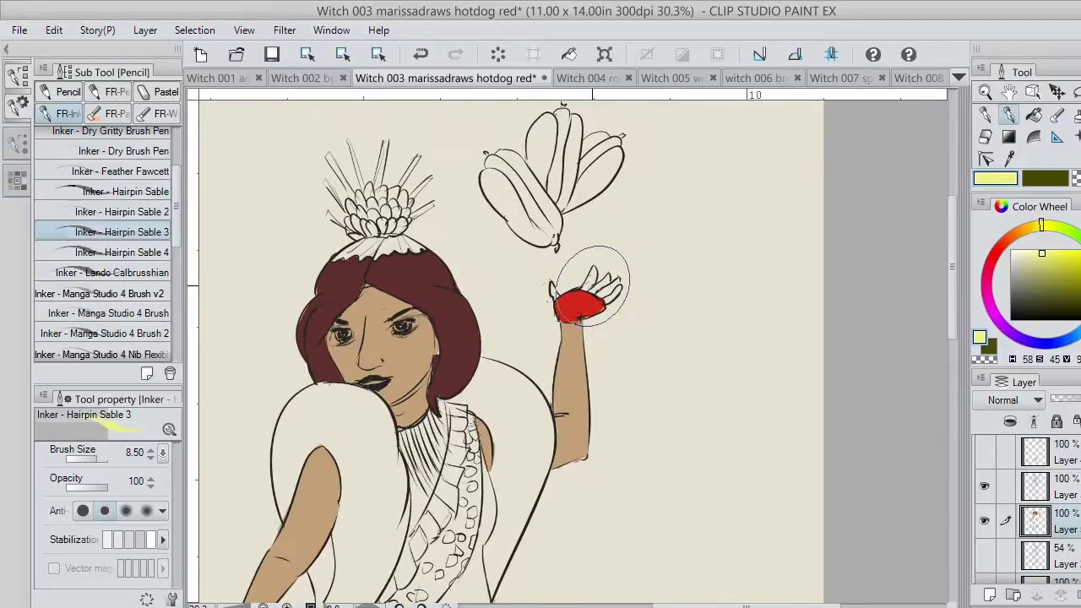
{"action": "scroll", "coordinate": [564, 305], "scroll_direction": "up", "scroll_amount": 2}
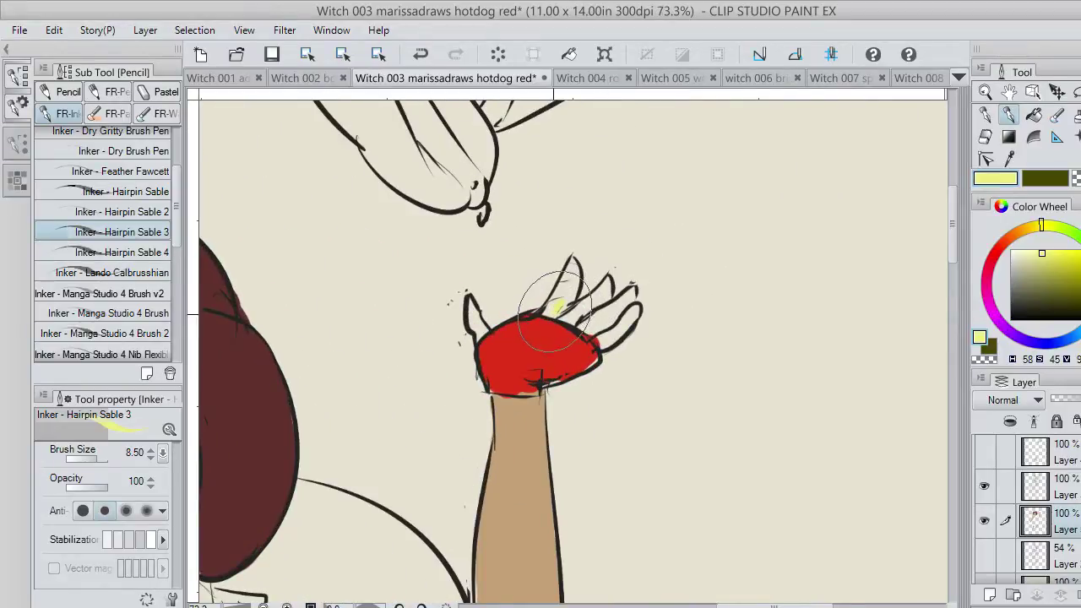
{"action": "mouse_move", "coordinate": [549, 305]}
{"action": "left_mouse_down"}
{"action": "mouse_move", "coordinate": [569, 278]}
{"action": "mouse_move", "coordinate": [566, 300]}
{"action": "mouse_move", "coordinate": [571, 265]}
{"action": "mouse_move", "coordinate": [572, 312]}
{"action": "mouse_move", "coordinate": [594, 316]}
{"action": "mouse_move", "coordinate": [563, 306]}
{"action": "mouse_move", "coordinate": [599, 323]}
{"action": "mouse_move", "coordinate": [576, 319]}
{"action": "mouse_move", "coordinate": [597, 341]}
{"action": "mouse_move", "coordinate": [627, 304]}
{"action": "mouse_move", "coordinate": [599, 318]}
{"action": "mouse_move", "coordinate": [595, 288]}
{"action": "left_mouse_up"}
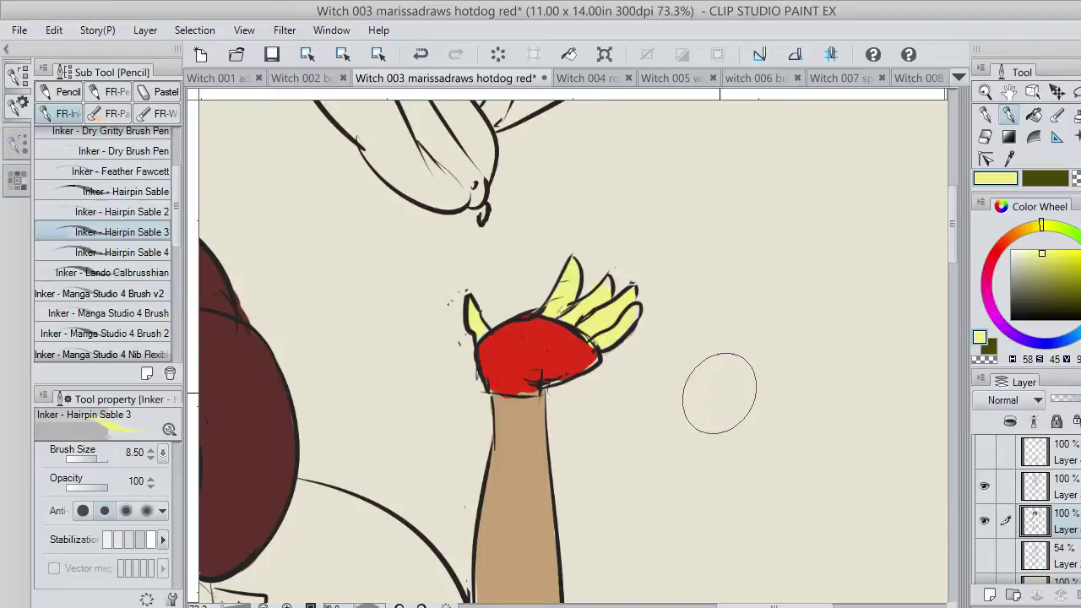
Hide the beige background layer and paint the three sticks on the right side of the headpiece pale yellow, redoing strokes that overspill.
{"action": "left_click_drag", "start_coordinate": [745, 607], "coordinate": [667, 607]}
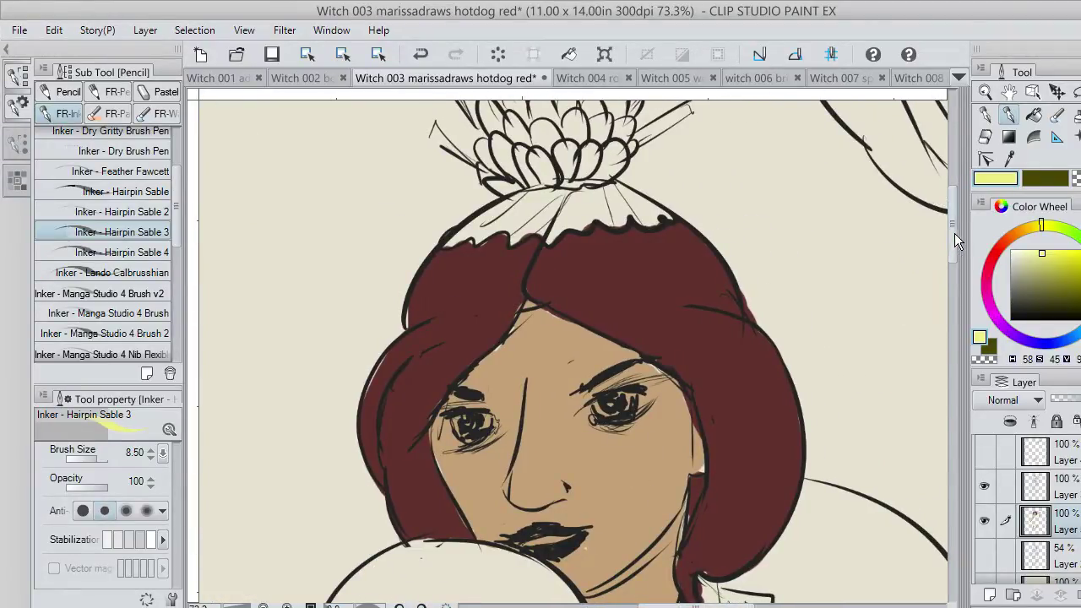
{"action": "left_click_drag", "start_coordinate": [954, 234], "coordinate": [951, 195]}
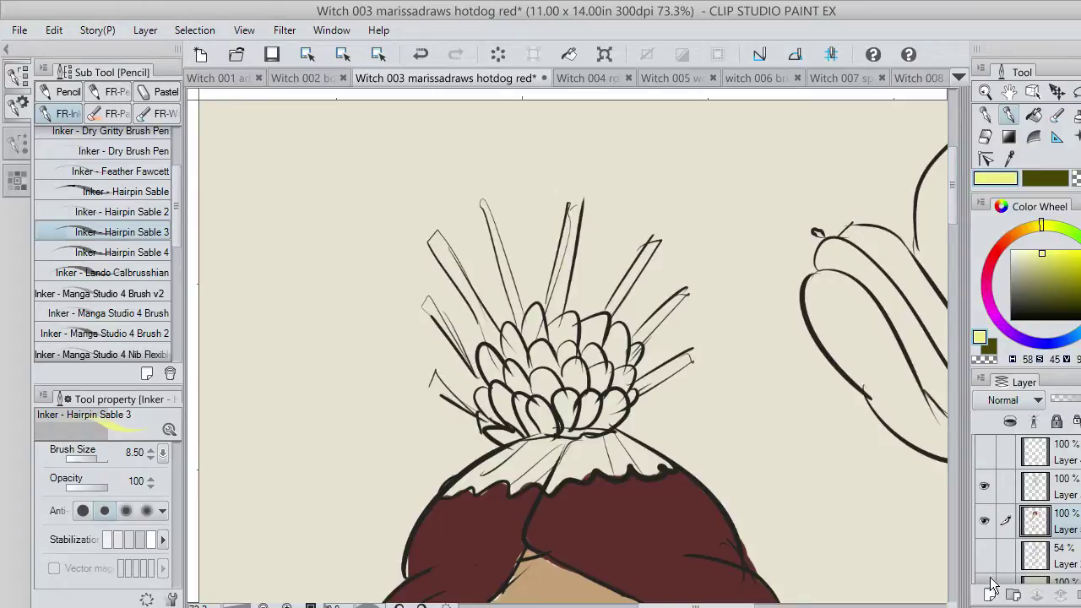
{"action": "scroll", "coordinate": [1062, 523], "scroll_direction": "down", "scroll_amount": 1}
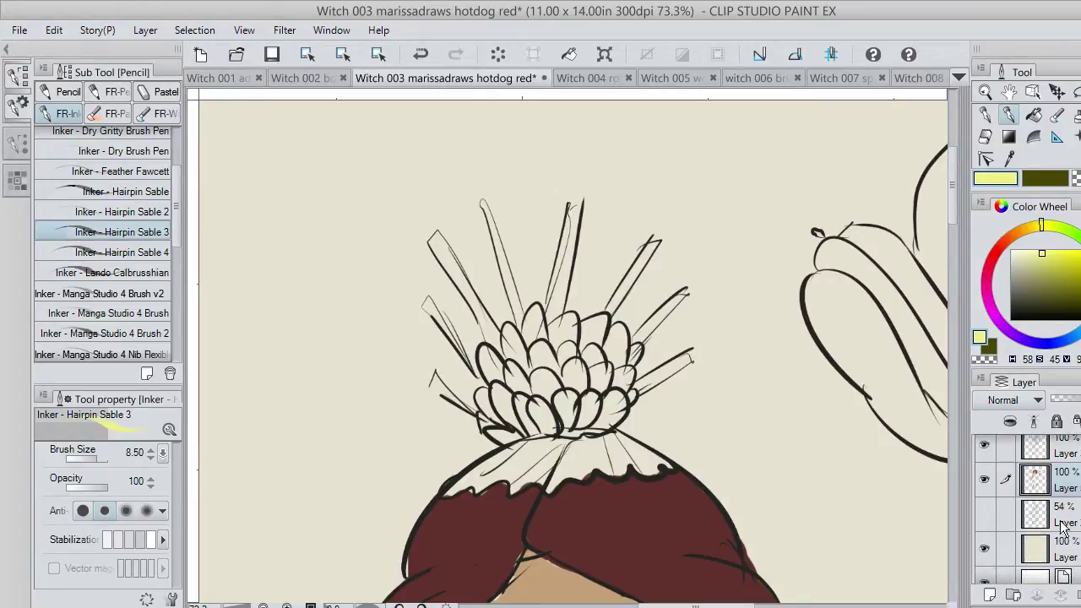
{"action": "left_click", "coordinate": [984, 549]}
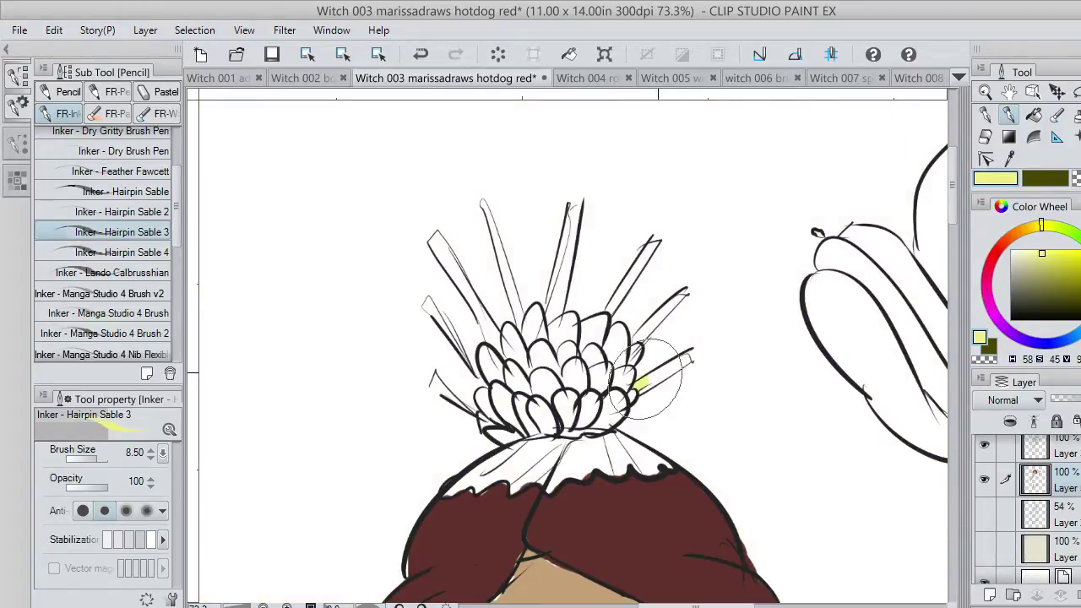
{"action": "left_click_drag", "start_coordinate": [642, 384], "coordinate": [690, 355]}
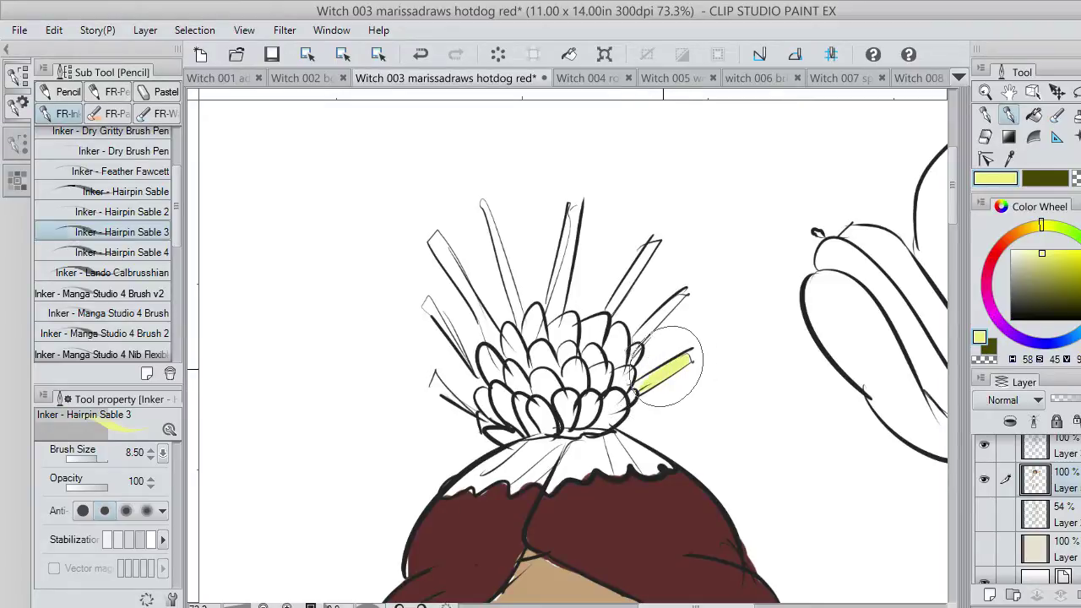
{"action": "mouse_move", "coordinate": [637, 325]}
{"action": "left_mouse_down"}
{"action": "mouse_move", "coordinate": [675, 291]}
{"action": "mouse_move", "coordinate": [633, 348]}
{"action": "left_mouse_up"}
{"action": "key", "text": "ctrl+z"}
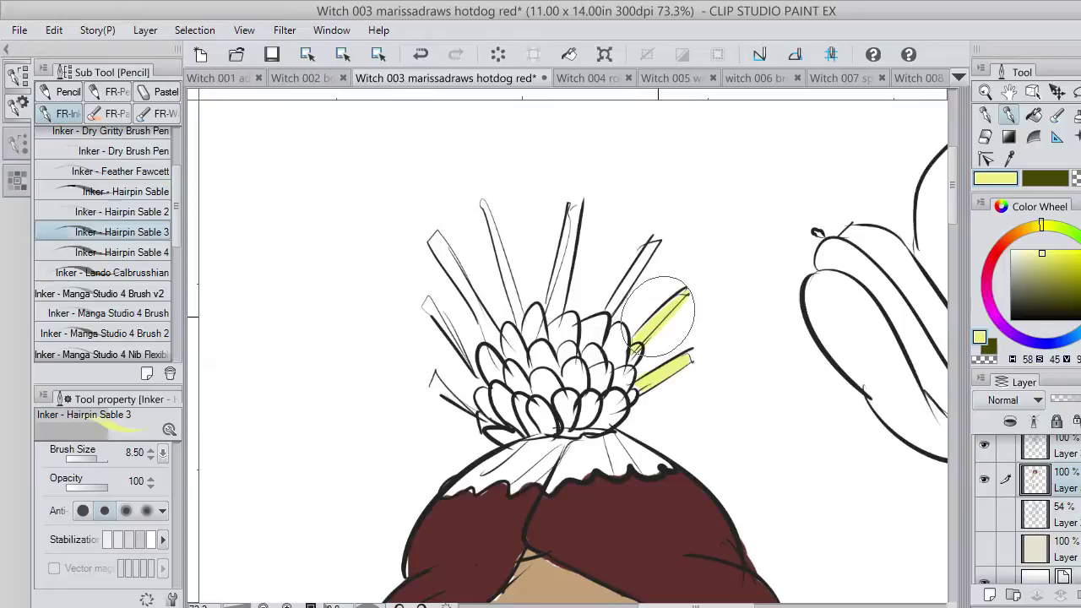
{"action": "key", "text": "ctrl+z"}
{"action": "left_click_drag", "start_coordinate": [687, 291], "coordinate": [640, 342]}
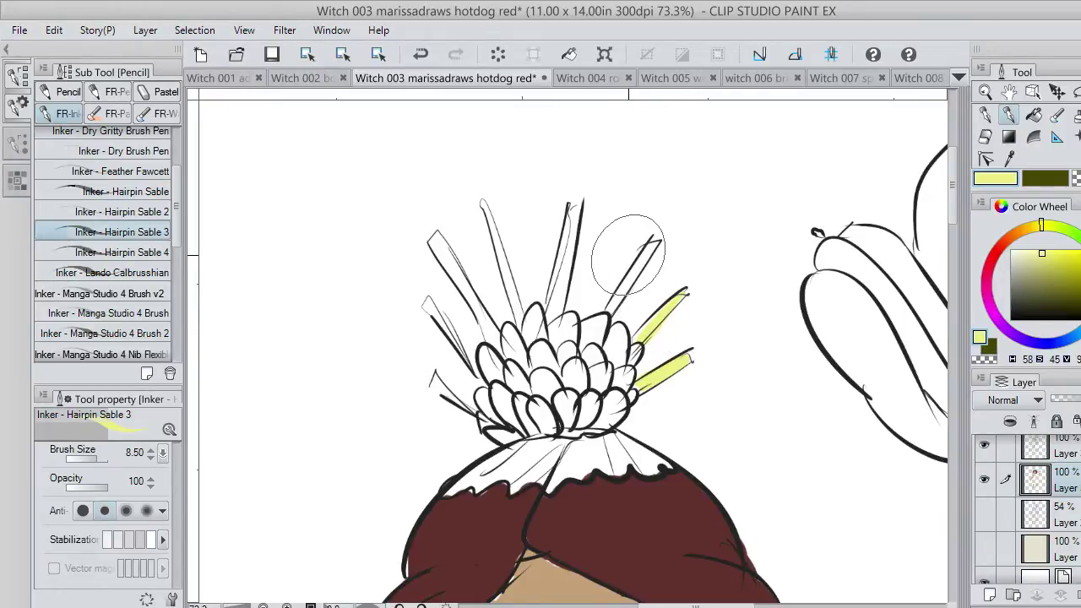
{"action": "left_click_drag", "start_coordinate": [651, 245], "coordinate": [612, 306]}
{"action": "key", "text": "ctrl+z"}
{"action": "left_click_drag", "start_coordinate": [652, 243], "coordinate": [611, 309]}
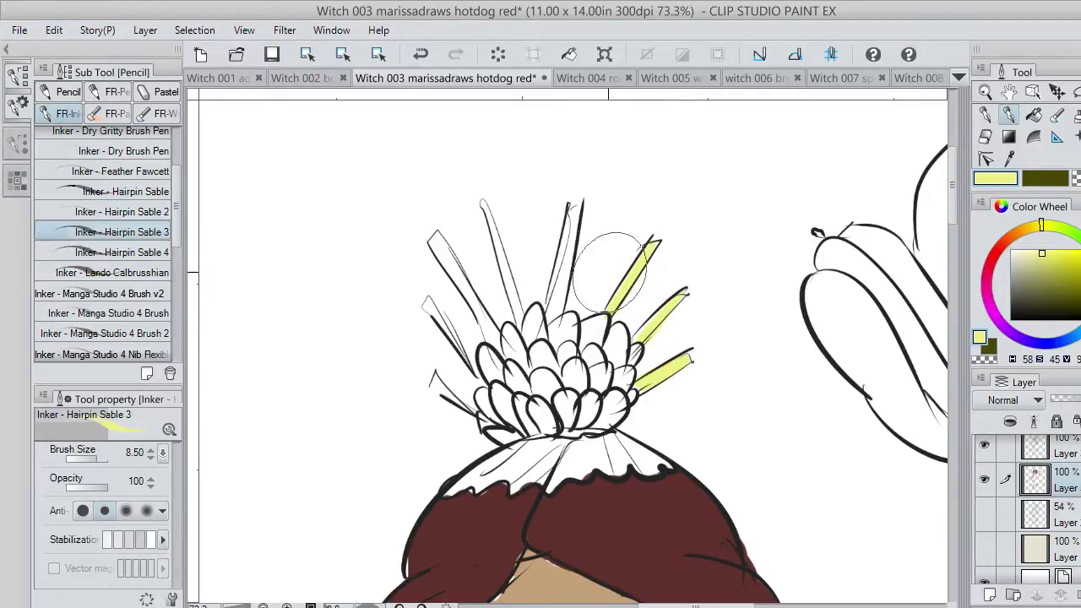
Paint the five remaining headpiece sticks pale yellow, from the upright centre one round to the lowest on the left side.
{"action": "left_click_drag", "start_coordinate": [576, 205], "coordinate": [553, 306]}
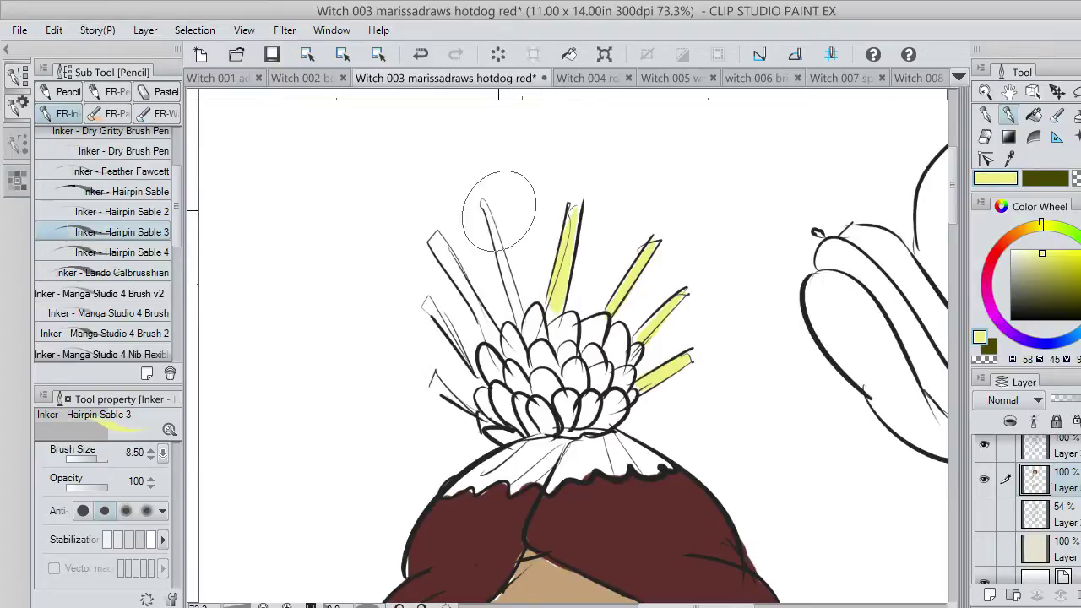
{"action": "left_click_drag", "start_coordinate": [486, 201], "coordinate": [515, 315]}
{"action": "key", "text": "ctrl+z"}
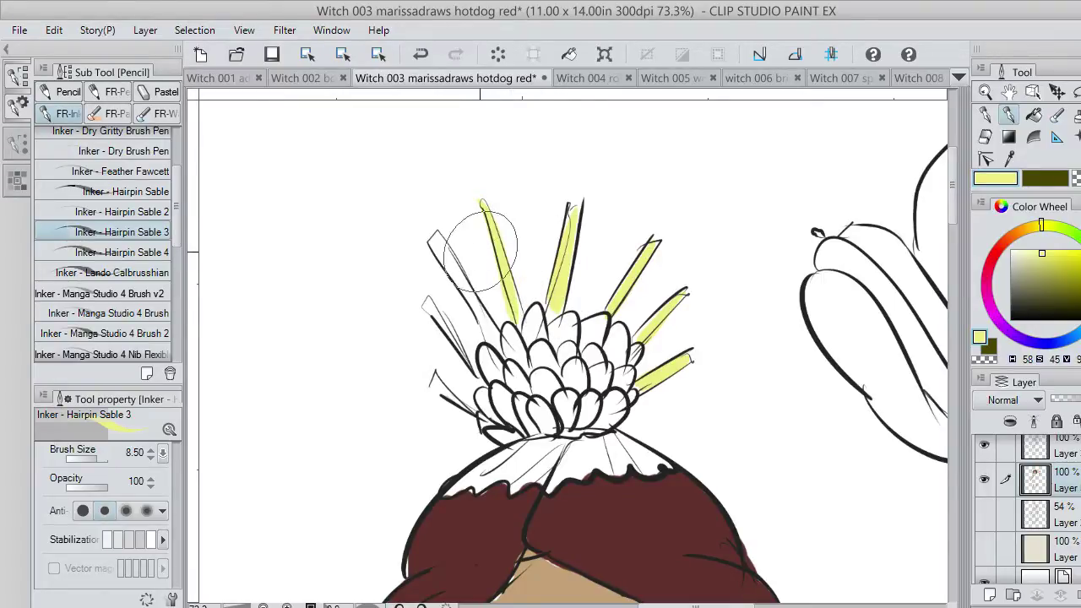
{"action": "left_click_drag", "start_coordinate": [432, 239], "coordinate": [511, 351]}
{"action": "key", "text": "ctrl+z"}
{"action": "left_click_drag", "start_coordinate": [431, 238], "coordinate": [517, 355]}
{"action": "key", "text": "ctrl+z"}
{"action": "left_click_drag", "start_coordinate": [432, 237], "coordinate": [502, 329]}
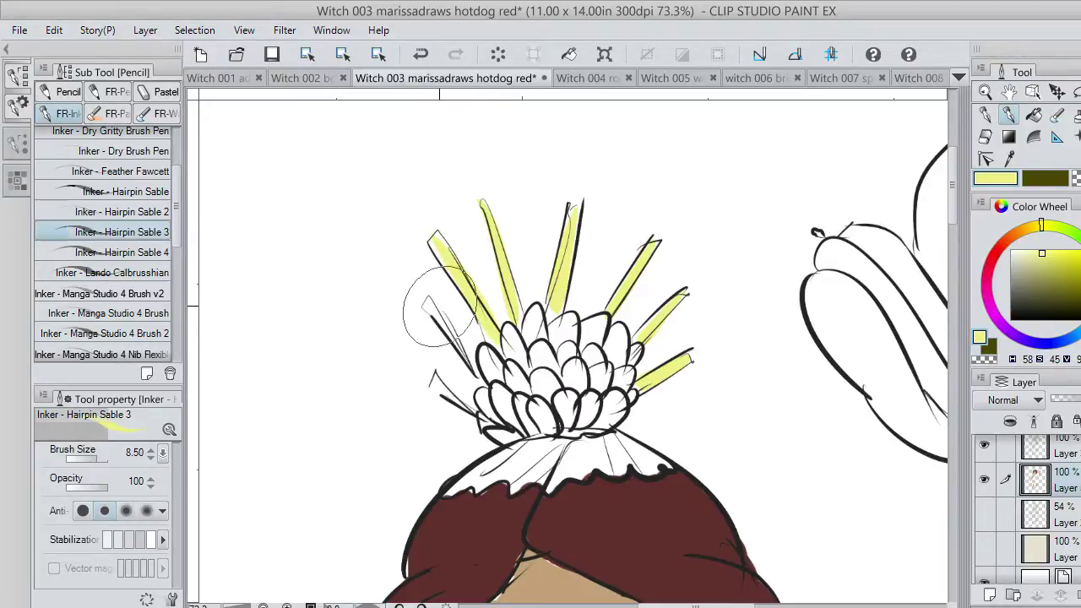
{"action": "mouse_move", "coordinate": [426, 301]}
{"action": "left_mouse_down"}
{"action": "mouse_move", "coordinate": [473, 365]}
{"action": "mouse_move", "coordinate": [481, 418]}
{"action": "left_mouse_up"}
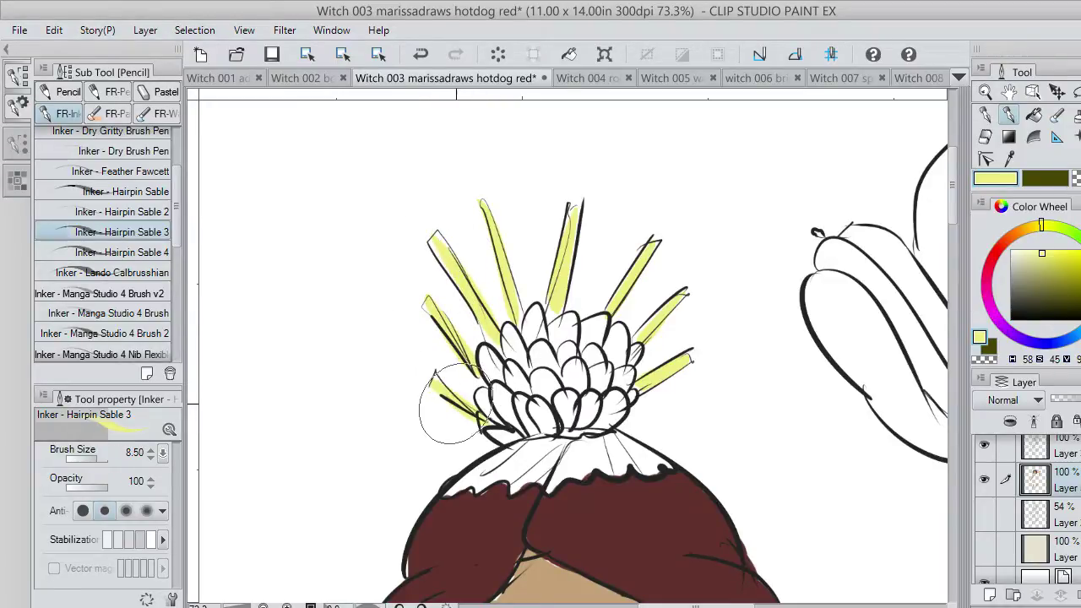
Choose a reddish brown with hue 19 and saturation 81 and paint the whole cluster of petals at the base of the headpiece sticks.
{"action": "left_click", "coordinate": [1017, 231]}
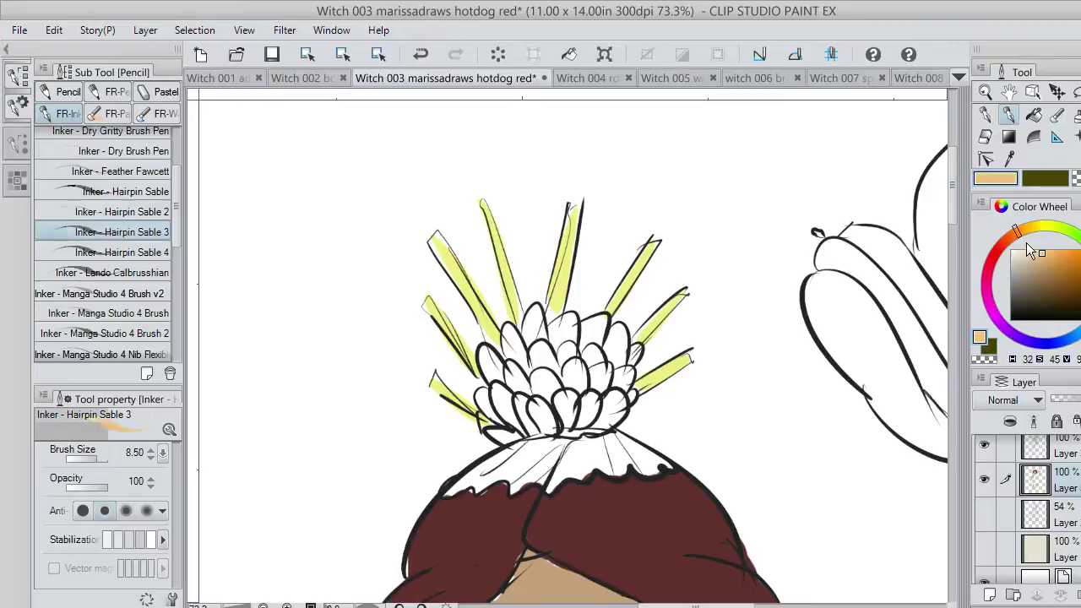
{"action": "left_click", "coordinate": [1060, 282]}
{"action": "left_click", "coordinate": [1059, 276]}
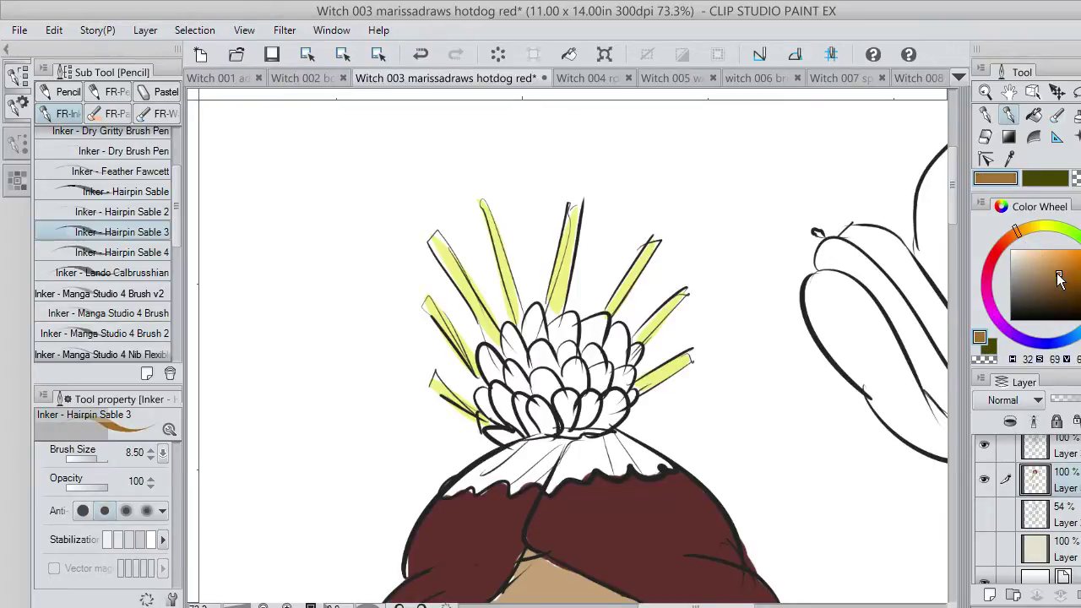
{"action": "left_click", "coordinate": [1003, 238]}
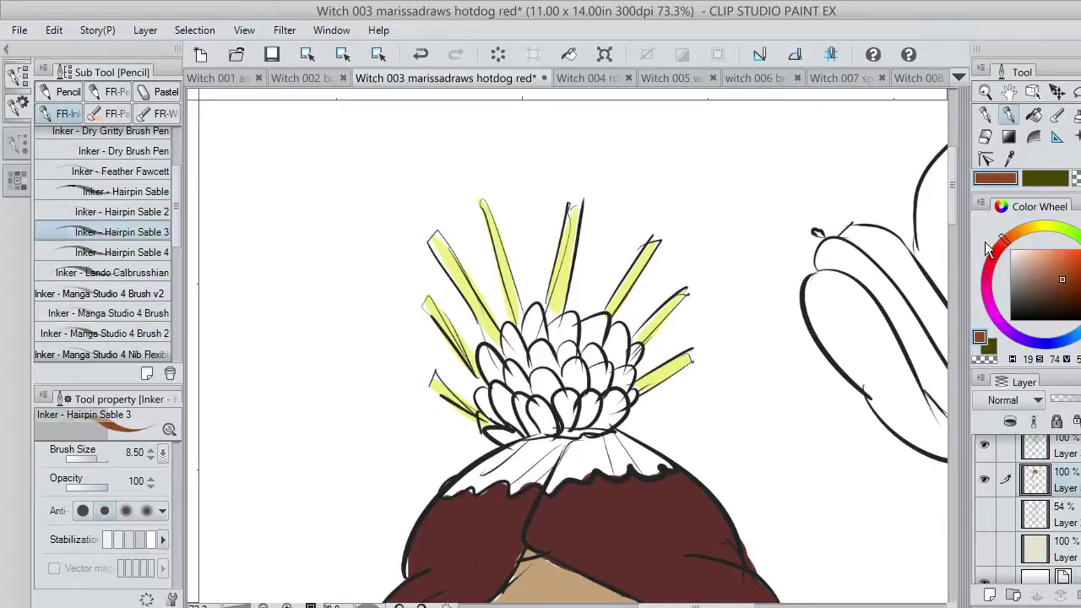
{"action": "mouse_move", "coordinate": [493, 432]}
{"action": "left_mouse_down"}
{"action": "mouse_move", "coordinate": [505, 401]}
{"action": "mouse_move", "coordinate": [487, 402]}
{"action": "mouse_move", "coordinate": [481, 363]}
{"action": "mouse_move", "coordinate": [498, 380]}
{"action": "mouse_move", "coordinate": [484, 346]}
{"action": "mouse_move", "coordinate": [524, 389]}
{"action": "mouse_move", "coordinate": [528, 371]}
{"action": "mouse_move", "coordinate": [515, 371]}
{"action": "mouse_move", "coordinate": [507, 331]}
{"action": "mouse_move", "coordinate": [540, 388]}
{"action": "mouse_move", "coordinate": [524, 346]}
{"action": "mouse_move", "coordinate": [533, 308]}
{"action": "mouse_move", "coordinate": [550, 376]}
{"action": "mouse_move", "coordinate": [564, 322]}
{"action": "mouse_move", "coordinate": [552, 336]}
{"action": "mouse_move", "coordinate": [570, 316]}
{"action": "mouse_move", "coordinate": [558, 389]}
{"action": "mouse_move", "coordinate": [523, 405]}
{"action": "mouse_move", "coordinate": [553, 427]}
{"action": "mouse_move", "coordinate": [600, 435]}
{"action": "mouse_move", "coordinate": [574, 393]}
{"action": "mouse_move", "coordinate": [570, 356]}
{"action": "mouse_move", "coordinate": [561, 359]}
{"action": "mouse_move", "coordinate": [587, 353]}
{"action": "mouse_move", "coordinate": [596, 331]}
{"action": "mouse_move", "coordinate": [579, 331]}
{"action": "mouse_move", "coordinate": [598, 326]}
{"action": "mouse_move", "coordinate": [579, 327]}
{"action": "mouse_move", "coordinate": [612, 338]}
{"action": "left_mouse_up"}
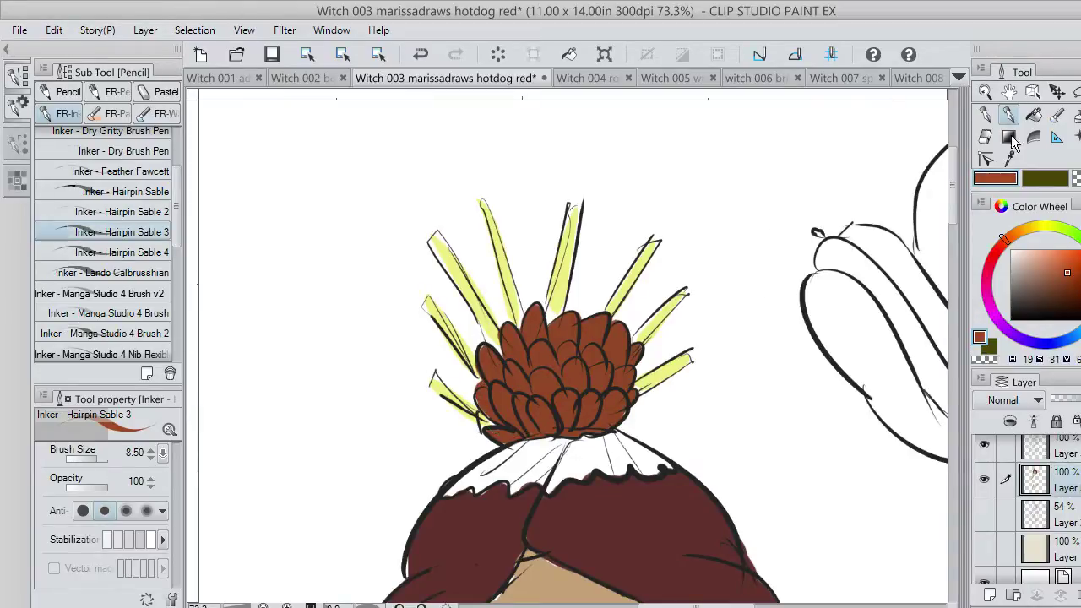
Fill the headpiece's petal cluster with a brighter orange-red, hue 19 and saturation 88, and check the flats with the line art briefly hidden.
{"action": "key", "text": "o"}
{"action": "left_click", "coordinate": [1035, 116]}
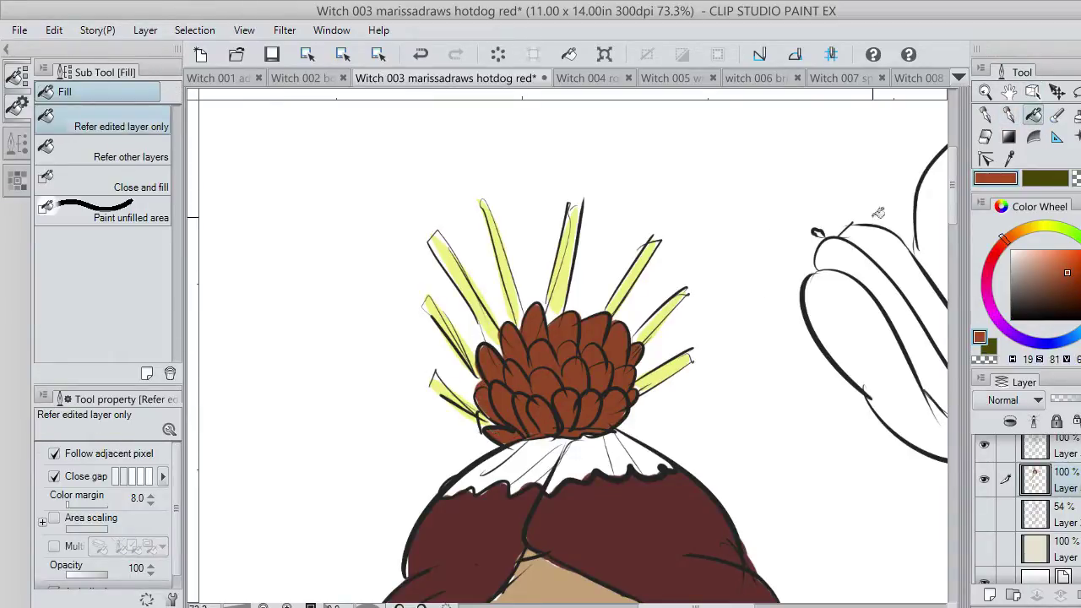
{"action": "left_click", "coordinate": [597, 376]}
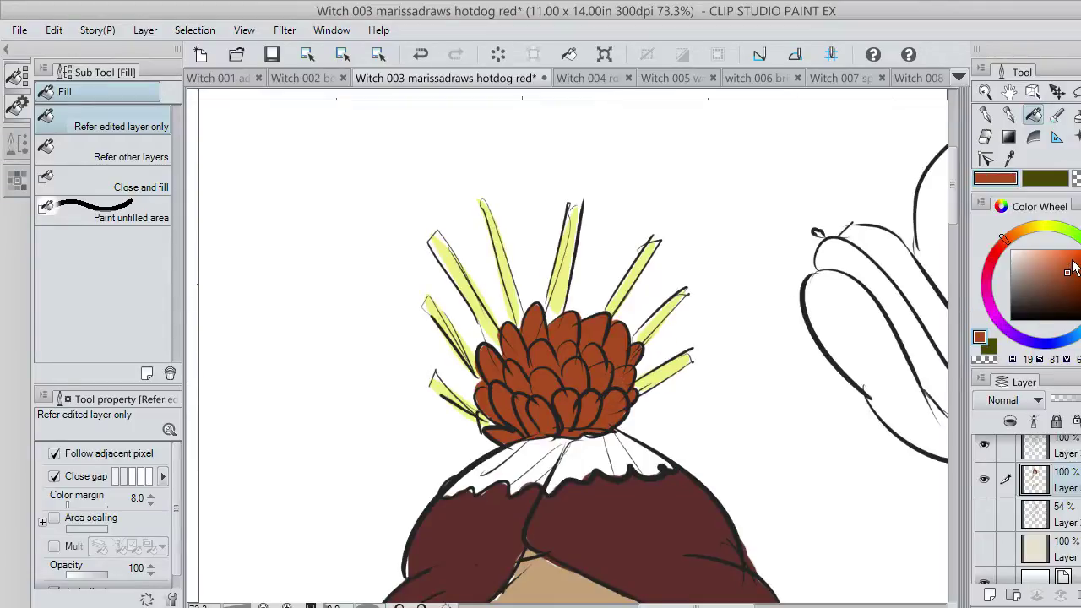
{"action": "left_click", "coordinate": [572, 358]}
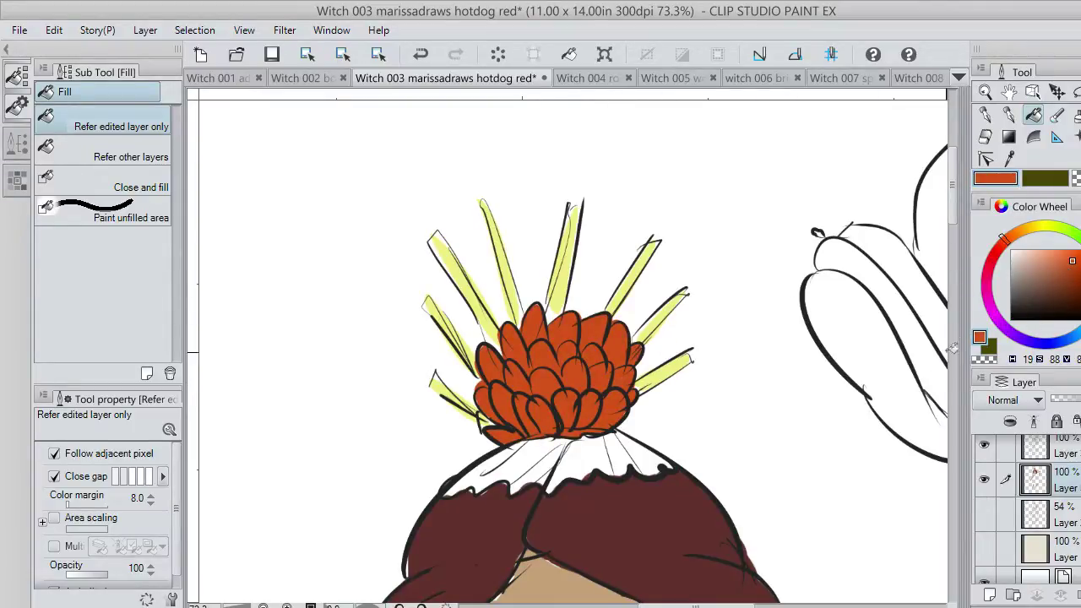
{"action": "left_click_drag", "start_coordinate": [732, 606], "coordinate": [760, 606]}
{"action": "left_click", "coordinate": [982, 447]}
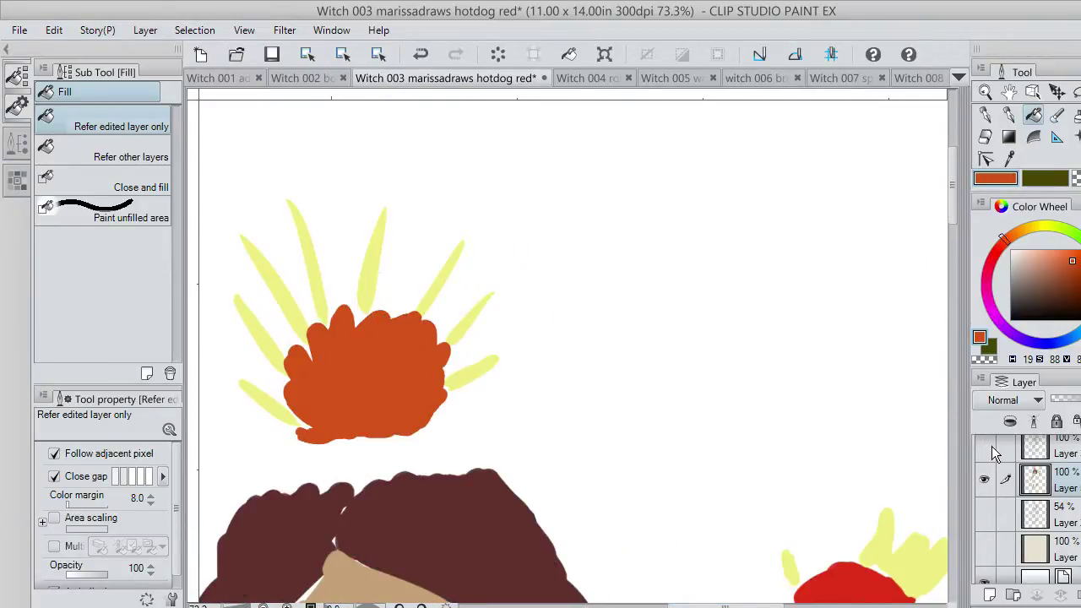
{"action": "left_click", "coordinate": [991, 446]}
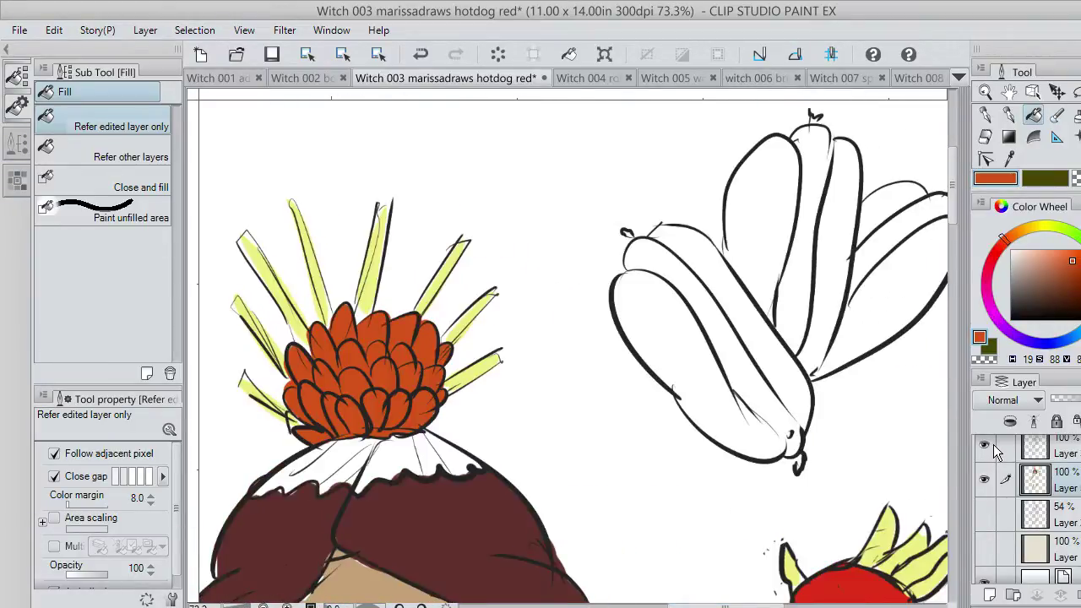
Paint the left hot dog's sausage the same orange-red and the upright middle sausage pale cream, hue 49 and saturation 18.
{"action": "left_click", "coordinate": [1009, 115]}
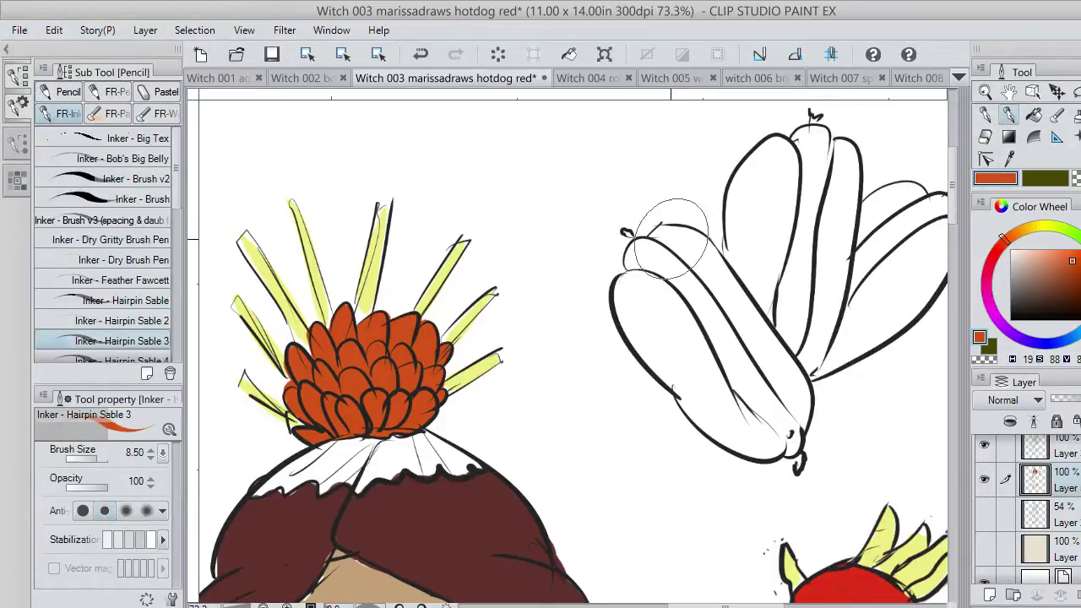
{"action": "mouse_move", "coordinate": [644, 253]}
{"action": "left_mouse_down"}
{"action": "mouse_move", "coordinate": [675, 280]}
{"action": "mouse_move", "coordinate": [787, 444]}
{"action": "mouse_move", "coordinate": [703, 278]}
{"action": "mouse_move", "coordinate": [711, 313]}
{"action": "mouse_move", "coordinate": [639, 245]}
{"action": "left_mouse_up"}
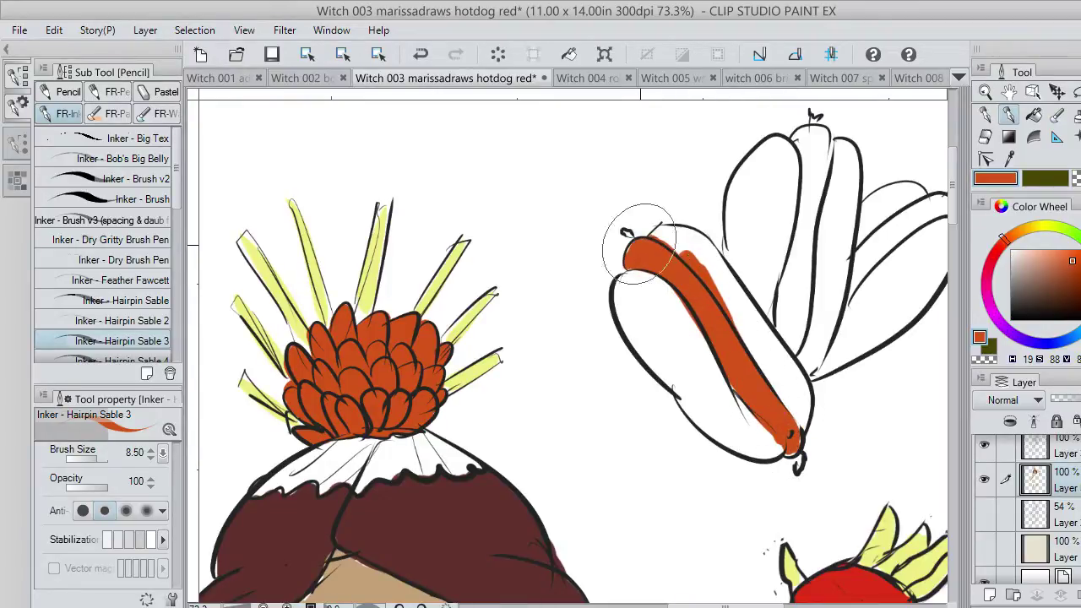
{"action": "mouse_move", "coordinate": [1030, 252]}
{"action": "left_mouse_down"}
{"action": "mouse_move", "coordinate": [1017, 242]}
{"action": "mouse_move", "coordinate": [1026, 225]}
{"action": "mouse_move", "coordinate": [1044, 238]}
{"action": "left_mouse_up"}
{"action": "left_click", "coordinate": [1033, 228]}
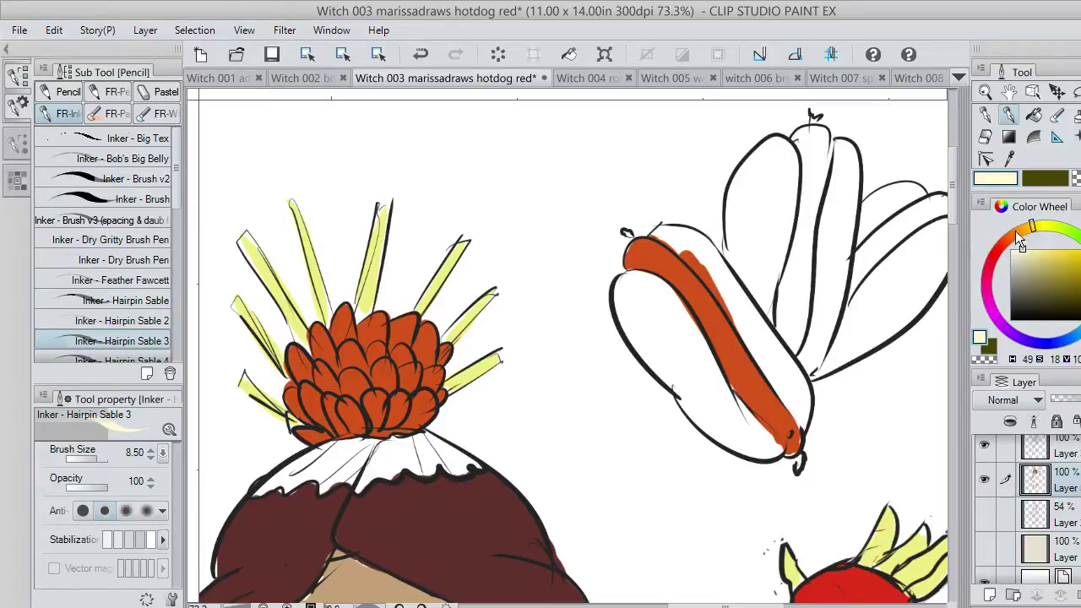
{"action": "mouse_move", "coordinate": [806, 156]}
{"action": "left_mouse_down"}
{"action": "mouse_move", "coordinate": [803, 190]}
{"action": "mouse_move", "coordinate": [797, 139]}
{"action": "mouse_move", "coordinate": [812, 148]}
{"action": "mouse_move", "coordinate": [812, 193]}
{"action": "mouse_move", "coordinate": [792, 288]}
{"action": "mouse_move", "coordinate": [785, 280]}
{"action": "mouse_move", "coordinate": [791, 341]}
{"action": "mouse_move", "coordinate": [803, 243]}
{"action": "mouse_move", "coordinate": [792, 315]}
{"action": "left_mouse_up"}
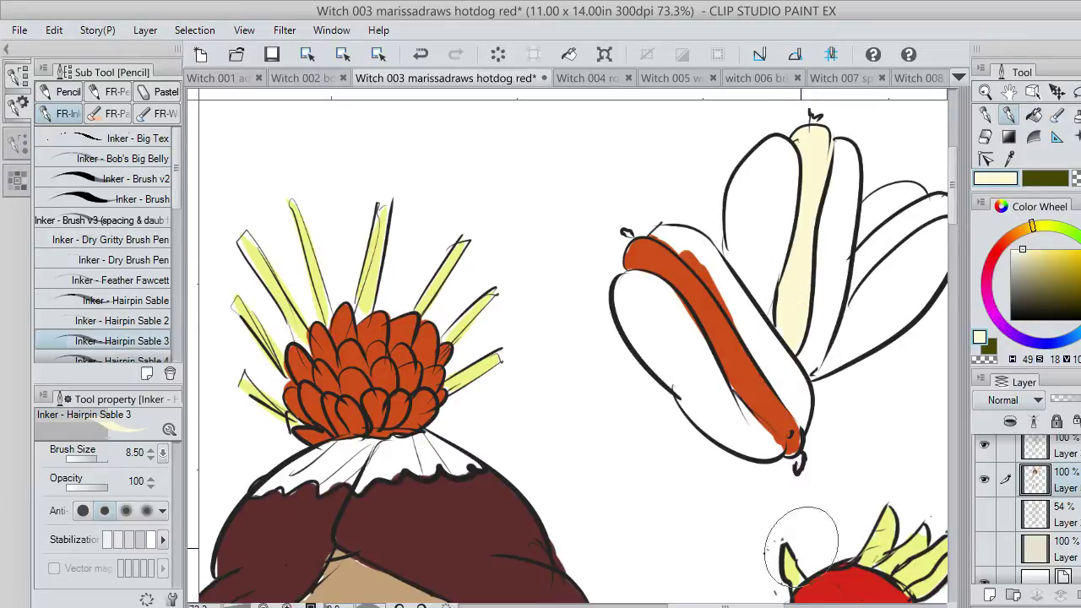
Paint the right hot dog's sausage brown with hue 31, going over it in a lighter brown of saturation 80.
{"action": "left_click_drag", "start_coordinate": [725, 605], "coordinate": [749, 605]}
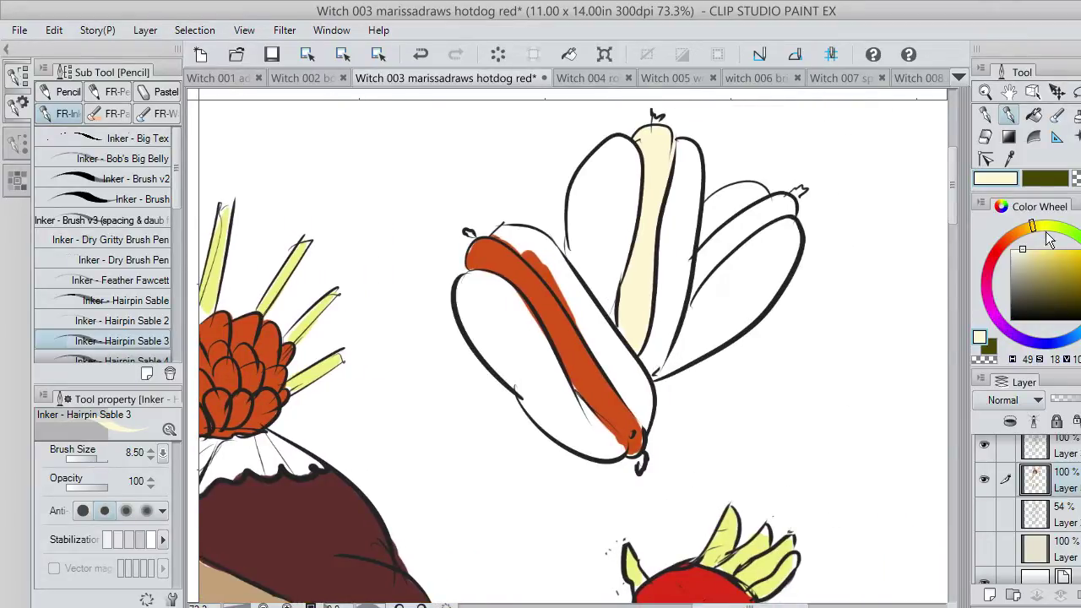
{"action": "left_click", "coordinate": [1016, 233]}
{"action": "left_click", "coordinate": [1055, 290]}
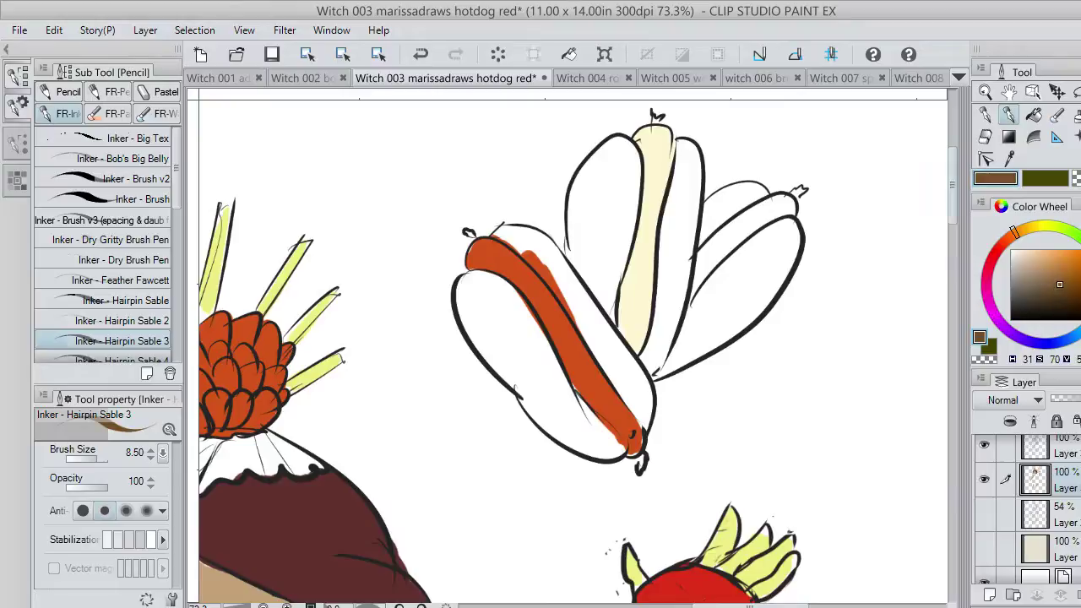
{"action": "mouse_move", "coordinate": [717, 253]}
{"action": "left_mouse_down"}
{"action": "mouse_move", "coordinate": [702, 256]}
{"action": "mouse_move", "coordinate": [711, 265]}
{"action": "mouse_move", "coordinate": [699, 272]}
{"action": "mouse_move", "coordinate": [779, 213]}
{"action": "mouse_move", "coordinate": [775, 205]}
{"action": "left_mouse_up"}
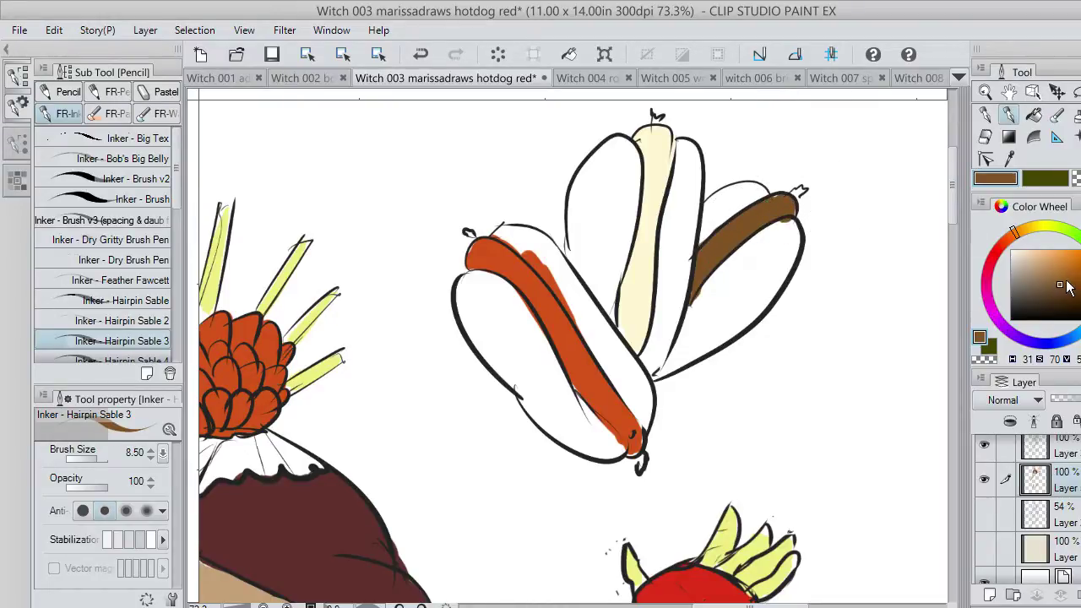
{"action": "mouse_move", "coordinate": [719, 261]}
{"action": "left_mouse_down"}
{"action": "mouse_move", "coordinate": [691, 291]}
{"action": "mouse_move", "coordinate": [756, 215]}
{"action": "left_mouse_up"}
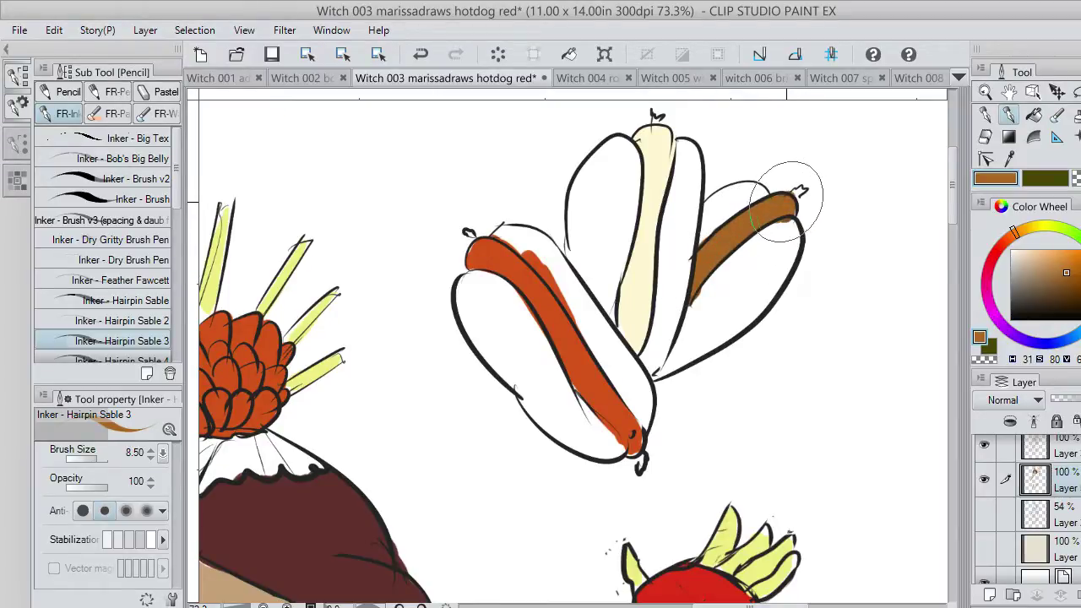
Choose a tan with hue 38 and saturation 42 and paint the right hot dog's bun and the right half of the middle bun.
{"action": "left_click", "coordinate": [1035, 251]}
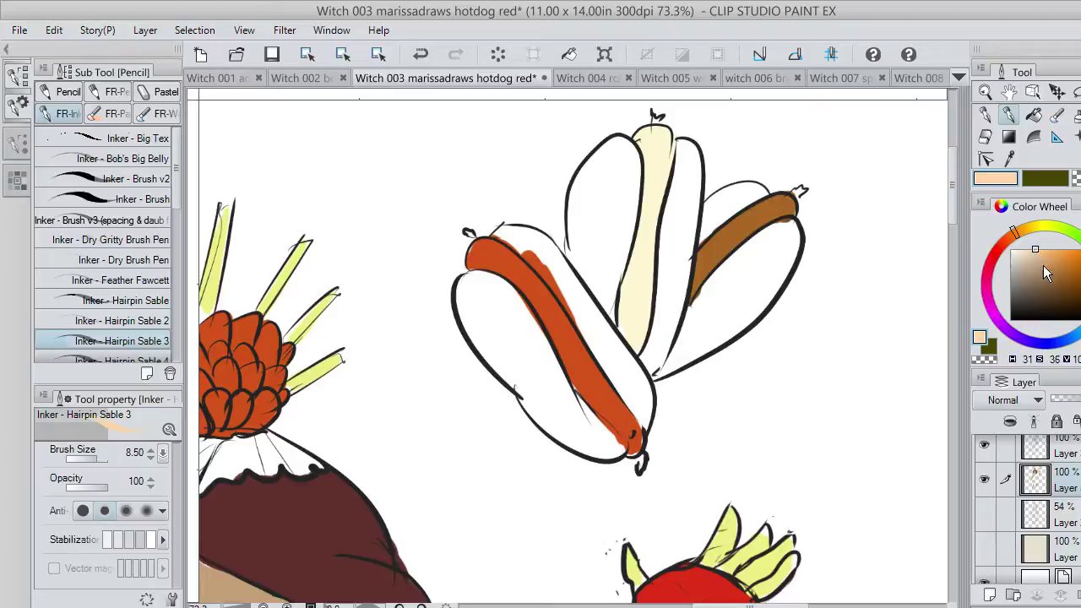
{"action": "left_click_drag", "start_coordinate": [1043, 267], "coordinate": [1040, 258]}
{"action": "left_click", "coordinate": [1028, 233]}
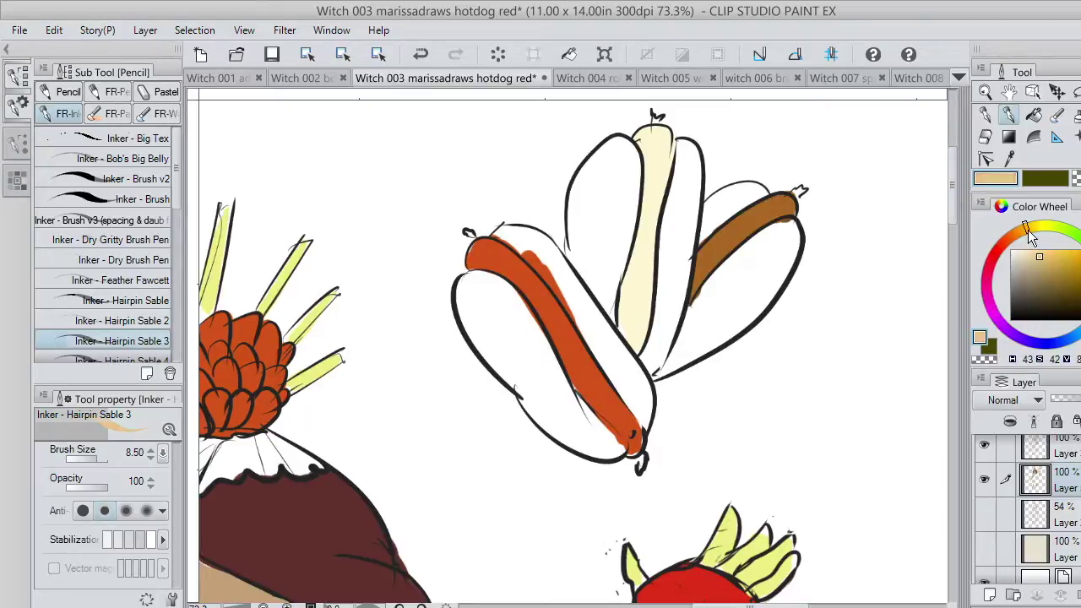
{"action": "mouse_move", "coordinate": [714, 312]}
{"action": "left_mouse_down"}
{"action": "mouse_move", "coordinate": [693, 328]}
{"action": "mouse_move", "coordinate": [656, 366]}
{"action": "mouse_move", "coordinate": [687, 314]}
{"action": "mouse_move", "coordinate": [750, 253]}
{"action": "mouse_move", "coordinate": [727, 268]}
{"action": "mouse_move", "coordinate": [761, 247]}
{"action": "left_mouse_up"}
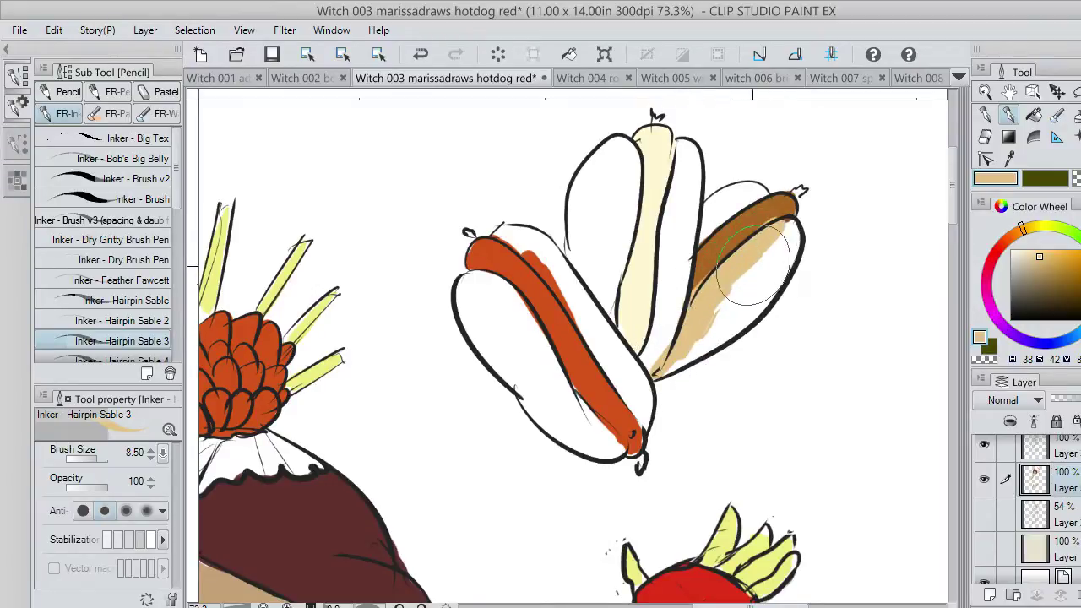
{"action": "key", "text": "ctrl+z"}
{"action": "mouse_move", "coordinate": [684, 327]}
{"action": "left_mouse_down"}
{"action": "mouse_move", "coordinate": [757, 237]}
{"action": "mouse_move", "coordinate": [723, 274]}
{"action": "mouse_move", "coordinate": [773, 229]}
{"action": "mouse_move", "coordinate": [792, 234]}
{"action": "mouse_move", "coordinate": [766, 297]}
{"action": "mouse_move", "coordinate": [785, 248]}
{"action": "mouse_move", "coordinate": [732, 315]}
{"action": "mouse_move", "coordinate": [776, 248]}
{"action": "mouse_move", "coordinate": [658, 369]}
{"action": "mouse_move", "coordinate": [718, 336]}
{"action": "mouse_move", "coordinate": [694, 302]}
{"action": "mouse_move", "coordinate": [667, 306]}
{"action": "mouse_move", "coordinate": [657, 363]}
{"action": "mouse_move", "coordinate": [643, 359]}
{"action": "mouse_move", "coordinate": [654, 377]}
{"action": "mouse_move", "coordinate": [641, 356]}
{"action": "mouse_move", "coordinate": [658, 328]}
{"action": "mouse_move", "coordinate": [648, 344]}
{"action": "mouse_move", "coordinate": [680, 182]}
{"action": "mouse_move", "coordinate": [674, 190]}
{"action": "mouse_move", "coordinate": [690, 184]}
{"action": "mouse_move", "coordinate": [672, 184]}
{"action": "mouse_move", "coordinate": [682, 145]}
{"action": "mouse_move", "coordinate": [691, 169]}
{"action": "mouse_move", "coordinate": [689, 150]}
{"action": "mouse_move", "coordinate": [686, 233]}
{"action": "mouse_move", "coordinate": [688, 151]}
{"action": "mouse_move", "coordinate": [677, 283]}
{"action": "mouse_move", "coordinate": [686, 177]}
{"action": "mouse_move", "coordinate": [695, 187]}
{"action": "mouse_move", "coordinate": [674, 245]}
{"action": "mouse_move", "coordinate": [665, 227]}
{"action": "mouse_move", "coordinate": [670, 206]}
{"action": "mouse_move", "coordinate": [674, 314]}
{"action": "mouse_move", "coordinate": [684, 243]}
{"action": "mouse_move", "coordinate": [664, 359]}
{"action": "mouse_move", "coordinate": [671, 329]}
{"action": "left_mouse_up"}
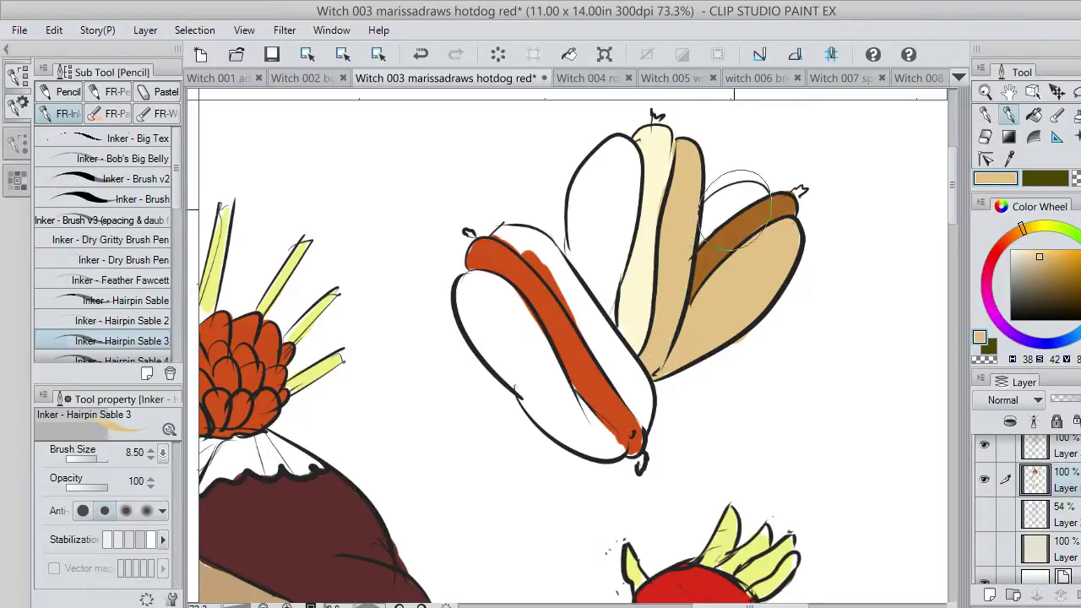
{"action": "mouse_move", "coordinate": [716, 202]}
{"action": "left_mouse_down"}
{"action": "mouse_move", "coordinate": [735, 193]}
{"action": "mouse_move", "coordinate": [714, 212]}
{"action": "mouse_move", "coordinate": [741, 187]}
{"action": "mouse_move", "coordinate": [702, 226]}
{"action": "mouse_move", "coordinate": [754, 190]}
{"action": "left_mouse_up"}
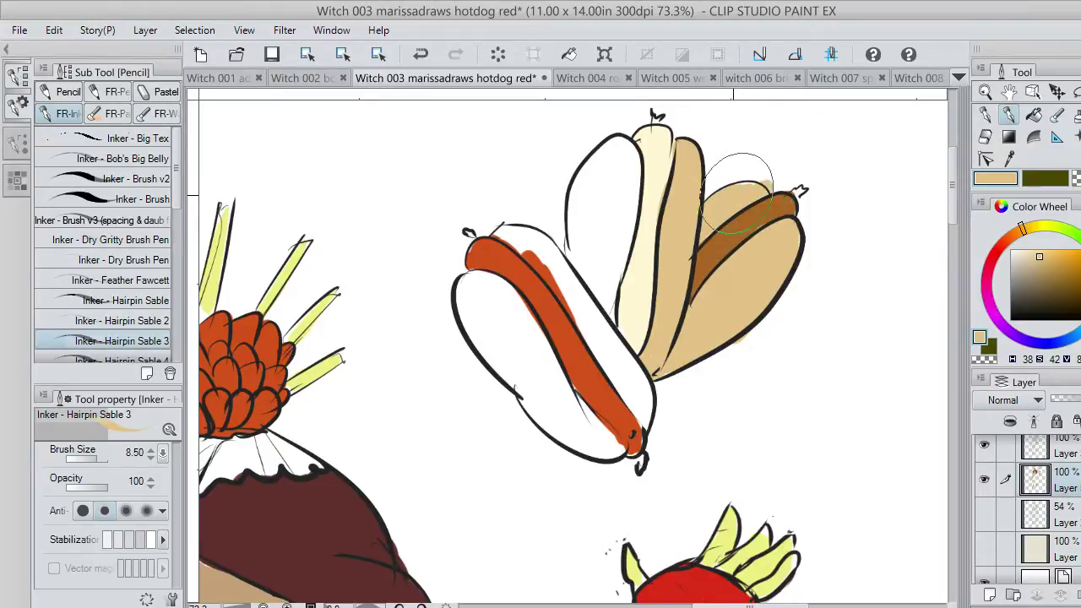
{"action": "left_click", "coordinate": [1077, 179]}
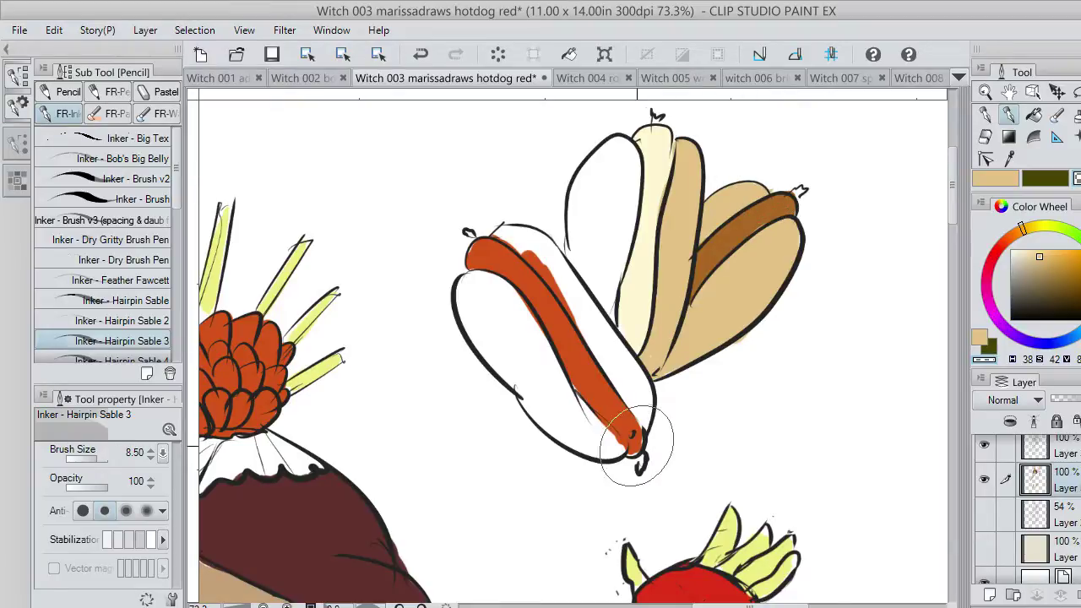
Paint the left half of the middle bun and the back half of the left hot dog's bun tan, clearing the overspill between them.
{"action": "left_click", "coordinate": [976, 177]}
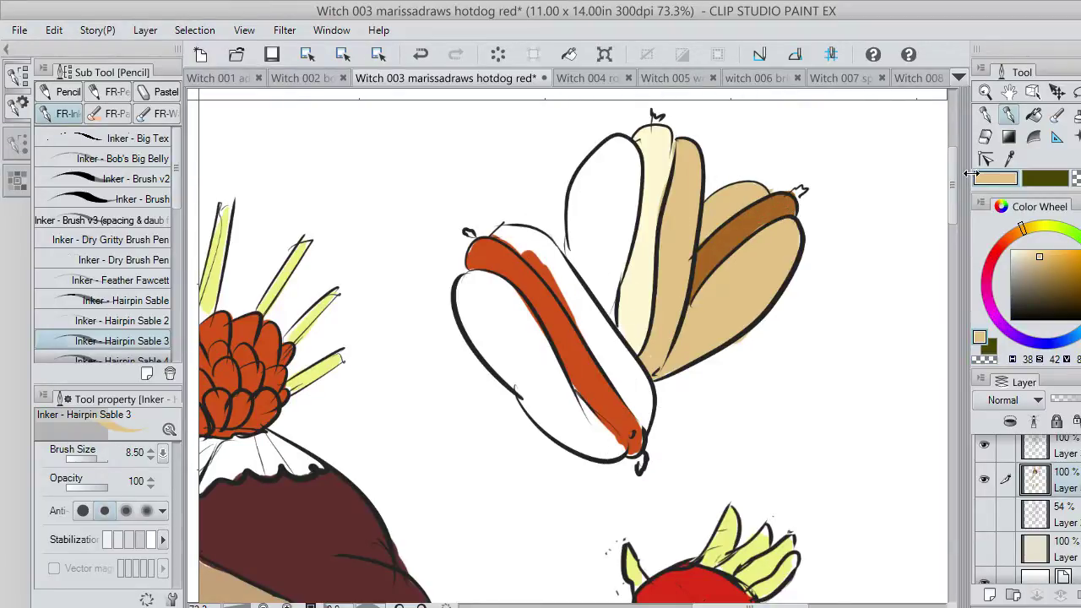
{"action": "mouse_move", "coordinate": [584, 221]}
{"action": "left_mouse_down"}
{"action": "mouse_move", "coordinate": [587, 265]}
{"action": "mouse_move", "coordinate": [570, 246]}
{"action": "mouse_move", "coordinate": [578, 263]}
{"action": "mouse_move", "coordinate": [578, 205]}
{"action": "mouse_move", "coordinate": [574, 233]}
{"action": "mouse_move", "coordinate": [596, 163]}
{"action": "mouse_move", "coordinate": [587, 173]}
{"action": "mouse_move", "coordinate": [610, 148]}
{"action": "mouse_move", "coordinate": [628, 155]}
{"action": "mouse_move", "coordinate": [620, 150]}
{"action": "mouse_move", "coordinate": [630, 192]}
{"action": "mouse_move", "coordinate": [629, 177]}
{"action": "mouse_move", "coordinate": [610, 304]}
{"action": "mouse_move", "coordinate": [626, 215]}
{"action": "mouse_move", "coordinate": [624, 225]}
{"action": "mouse_move", "coordinate": [614, 202]}
{"action": "mouse_move", "coordinate": [604, 249]}
{"action": "mouse_move", "coordinate": [593, 175]}
{"action": "mouse_move", "coordinate": [586, 201]}
{"action": "mouse_move", "coordinate": [605, 298]}
{"action": "mouse_move", "coordinate": [560, 245]}
{"action": "mouse_move", "coordinate": [553, 258]}
{"action": "mouse_move", "coordinate": [575, 287]}
{"action": "mouse_move", "coordinate": [534, 251]}
{"action": "mouse_move", "coordinate": [601, 342]}
{"action": "mouse_move", "coordinate": [571, 298]}
{"action": "mouse_move", "coordinate": [620, 397]}
{"action": "mouse_move", "coordinate": [575, 342]}
{"action": "mouse_move", "coordinate": [565, 380]}
{"action": "mouse_move", "coordinate": [623, 405]}
{"action": "mouse_move", "coordinate": [618, 384]}
{"action": "mouse_move", "coordinate": [638, 419]}
{"action": "left_mouse_up"}
{"action": "key", "text": "ctrl+z"}
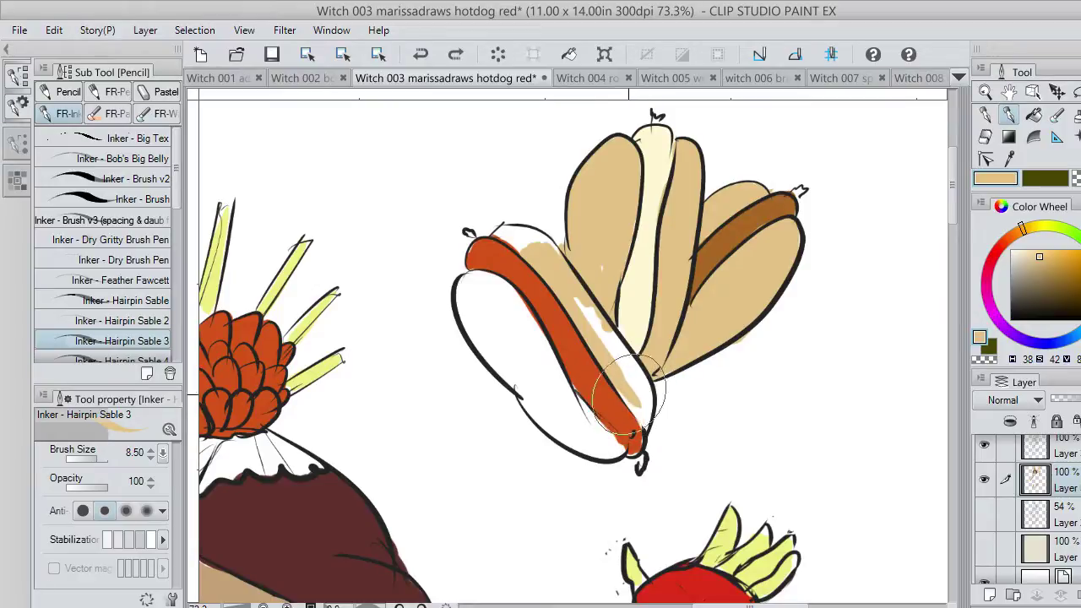
{"action": "mouse_move", "coordinate": [618, 381]}
{"action": "left_mouse_down"}
{"action": "mouse_move", "coordinate": [647, 408]}
{"action": "mouse_move", "coordinate": [613, 383]}
{"action": "mouse_move", "coordinate": [643, 423]}
{"action": "mouse_move", "coordinate": [645, 384]}
{"action": "mouse_move", "coordinate": [646, 415]}
{"action": "mouse_move", "coordinate": [615, 339]}
{"action": "mouse_move", "coordinate": [640, 384]}
{"action": "mouse_move", "coordinate": [588, 306]}
{"action": "mouse_move", "coordinate": [619, 343]}
{"action": "mouse_move", "coordinate": [578, 297]}
{"action": "mouse_move", "coordinate": [633, 387]}
{"action": "mouse_move", "coordinate": [594, 329]}
{"action": "left_mouse_up"}
{"action": "mouse_move", "coordinate": [526, 207]}
{"action": "left_mouse_down"}
{"action": "mouse_move", "coordinate": [498, 232]}
{"action": "mouse_move", "coordinate": [517, 241]}
{"action": "mouse_move", "coordinate": [494, 228]}
{"action": "mouse_move", "coordinate": [528, 247]}
{"action": "mouse_move", "coordinate": [521, 252]}
{"action": "mouse_move", "coordinate": [511, 237]}
{"action": "mouse_move", "coordinate": [532, 232]}
{"action": "mouse_move", "coordinate": [548, 249]}
{"action": "mouse_move", "coordinate": [531, 224]}
{"action": "mouse_move", "coordinate": [591, 270]}
{"action": "mouse_move", "coordinate": [601, 236]}
{"action": "left_mouse_up"}
{"action": "left_click", "coordinate": [1076, 179]}
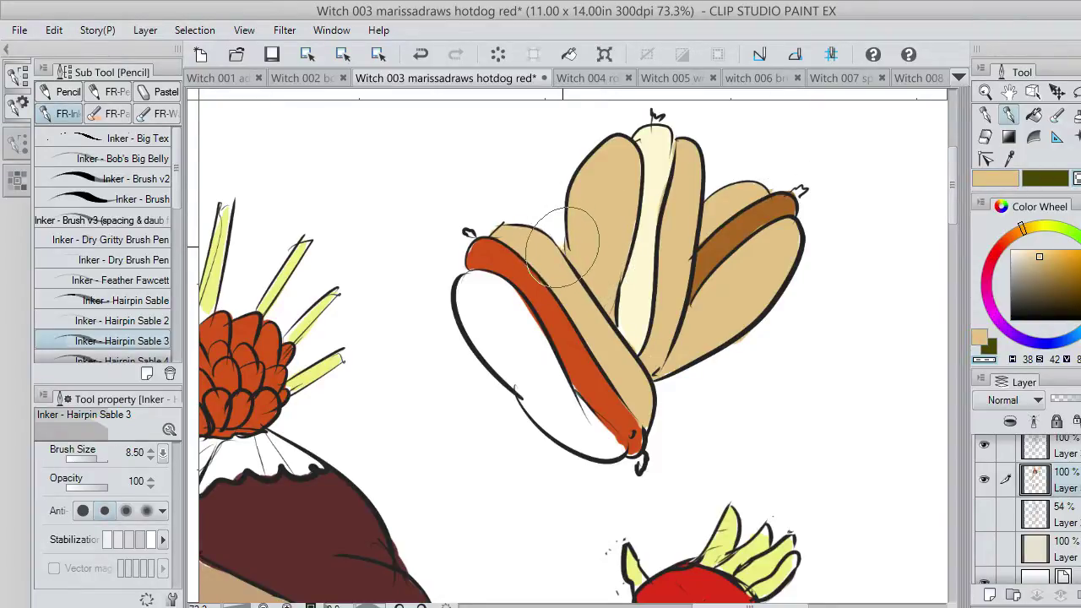
Paint the front half of the left hot dog's bun the same tan.
{"action": "left_click", "coordinate": [1009, 181]}
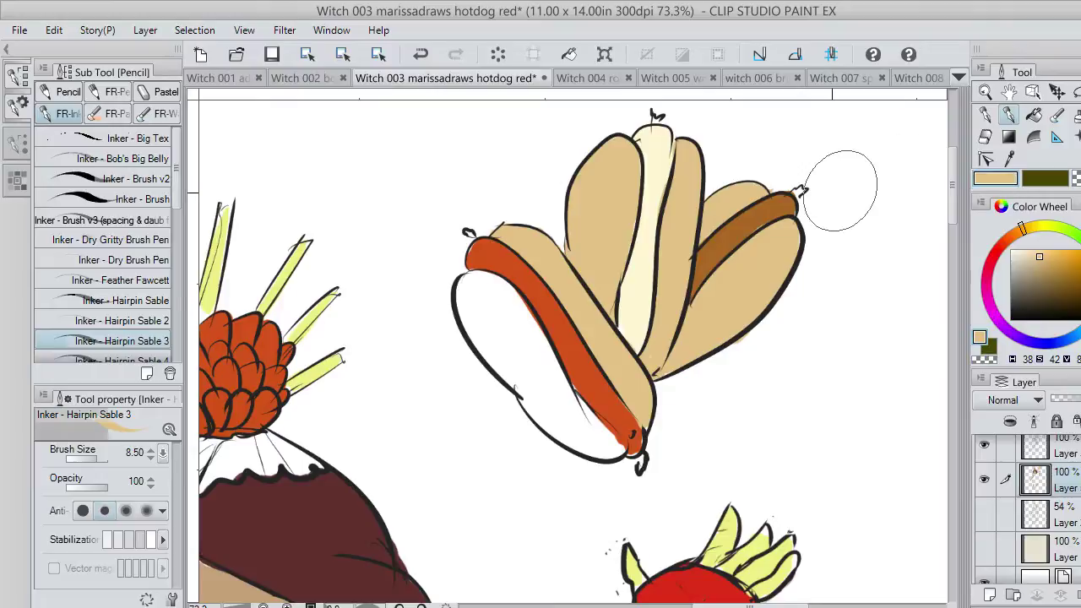
{"action": "mouse_move", "coordinate": [474, 323]}
{"action": "left_mouse_down"}
{"action": "mouse_move", "coordinate": [510, 374]}
{"action": "mouse_move", "coordinate": [459, 289]}
{"action": "mouse_move", "coordinate": [472, 325]}
{"action": "mouse_move", "coordinate": [473, 287]}
{"action": "mouse_move", "coordinate": [494, 329]}
{"action": "mouse_move", "coordinate": [486, 282]}
{"action": "mouse_move", "coordinate": [515, 316]}
{"action": "mouse_move", "coordinate": [478, 287]}
{"action": "mouse_move", "coordinate": [488, 281]}
{"action": "mouse_move", "coordinate": [544, 363]}
{"action": "mouse_move", "coordinate": [472, 278]}
{"action": "mouse_move", "coordinate": [501, 291]}
{"action": "mouse_move", "coordinate": [474, 275]}
{"action": "mouse_move", "coordinate": [490, 280]}
{"action": "mouse_move", "coordinate": [555, 394]}
{"action": "mouse_move", "coordinate": [535, 374]}
{"action": "mouse_move", "coordinate": [530, 338]}
{"action": "mouse_move", "coordinate": [577, 414]}
{"action": "mouse_move", "coordinate": [536, 335]}
{"action": "mouse_move", "coordinate": [582, 420]}
{"action": "mouse_move", "coordinate": [553, 371]}
{"action": "mouse_move", "coordinate": [617, 447]}
{"action": "mouse_move", "coordinate": [584, 416]}
{"action": "mouse_move", "coordinate": [609, 439]}
{"action": "left_mouse_up"}
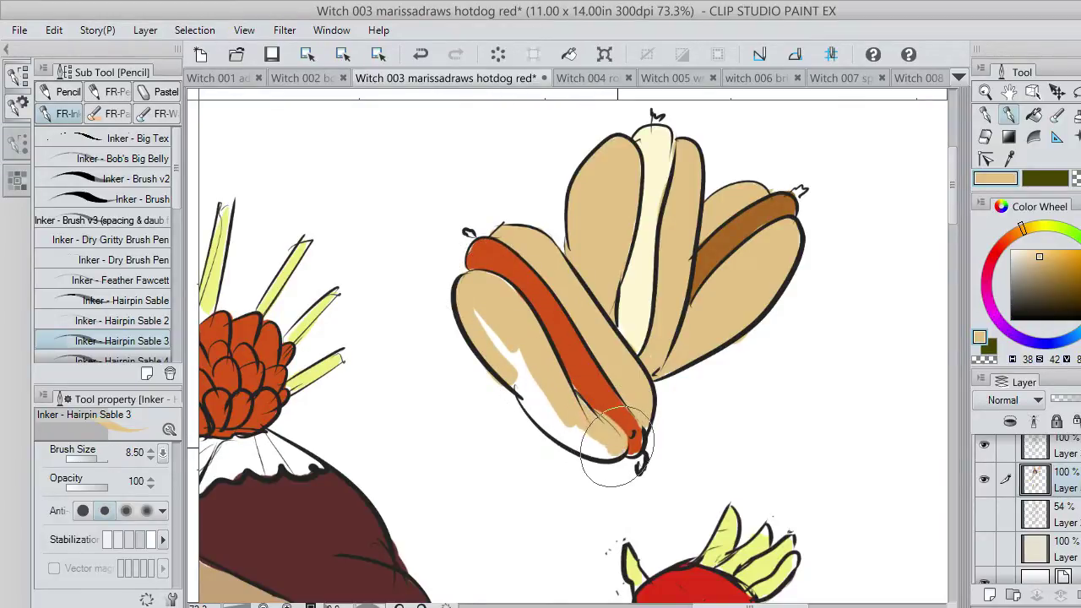
{"action": "mouse_move", "coordinate": [447, 340]}
{"action": "left_mouse_down"}
{"action": "mouse_move", "coordinate": [548, 400]}
{"action": "mouse_move", "coordinate": [493, 329]}
{"action": "mouse_move", "coordinate": [527, 391]}
{"action": "mouse_move", "coordinate": [475, 309]}
{"action": "mouse_move", "coordinate": [568, 437]}
{"action": "mouse_move", "coordinate": [535, 399]}
{"action": "mouse_move", "coordinate": [595, 436]}
{"action": "mouse_move", "coordinate": [562, 431]}
{"action": "left_mouse_up"}
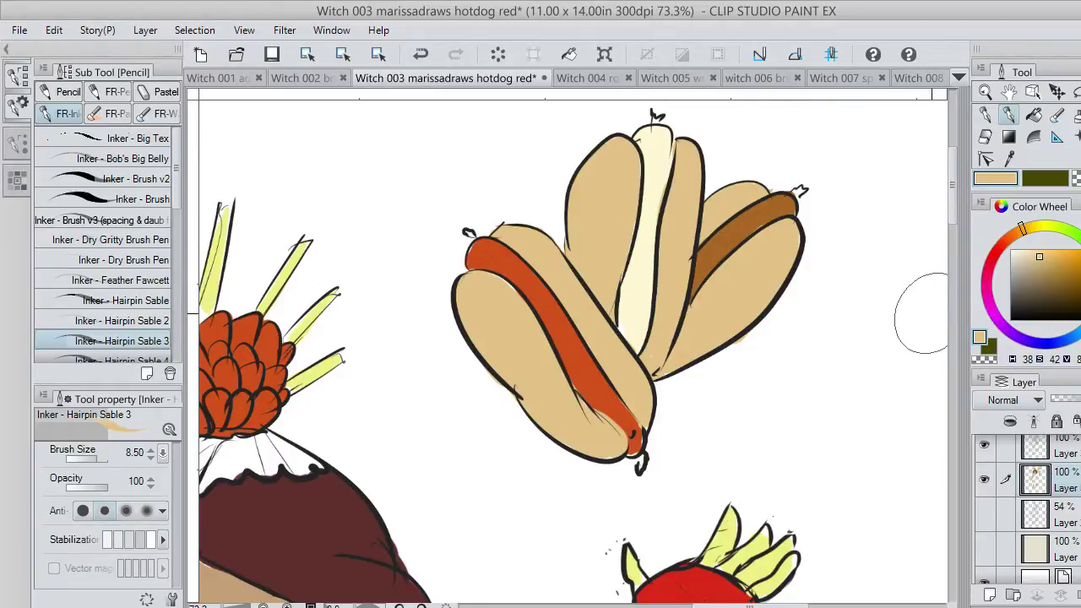
Erase the skin colour that spills below the elbow of the raised arm.
{"action": "left_click_drag", "start_coordinate": [954, 197], "coordinate": [953, 283]}
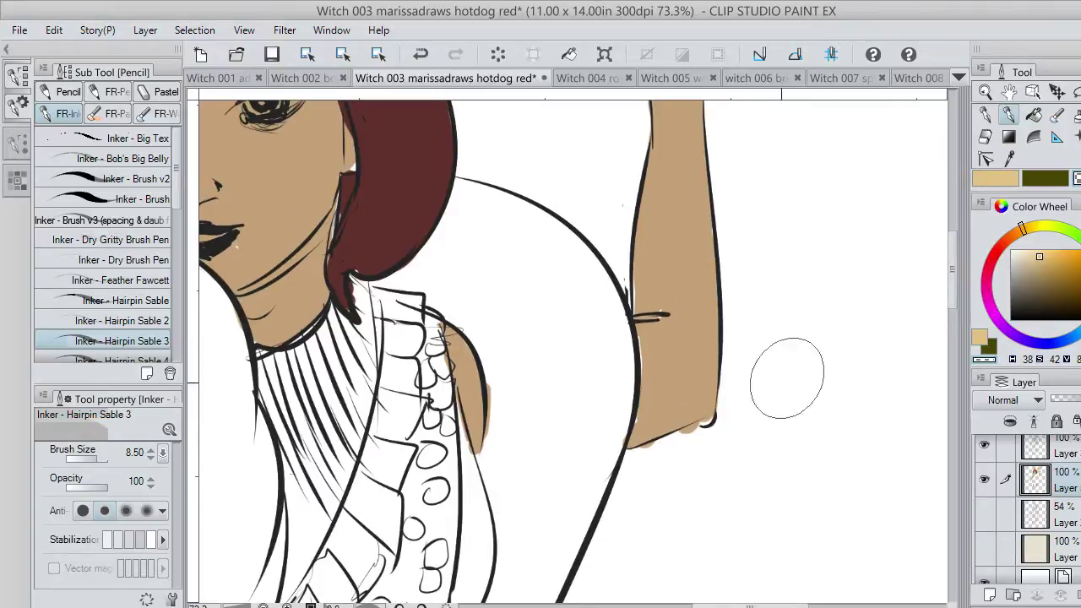
{"action": "left_click_drag", "start_coordinate": [706, 429], "coordinate": [644, 450]}
{"action": "left_click_drag", "start_coordinate": [775, 606], "coordinate": [751, 606]}
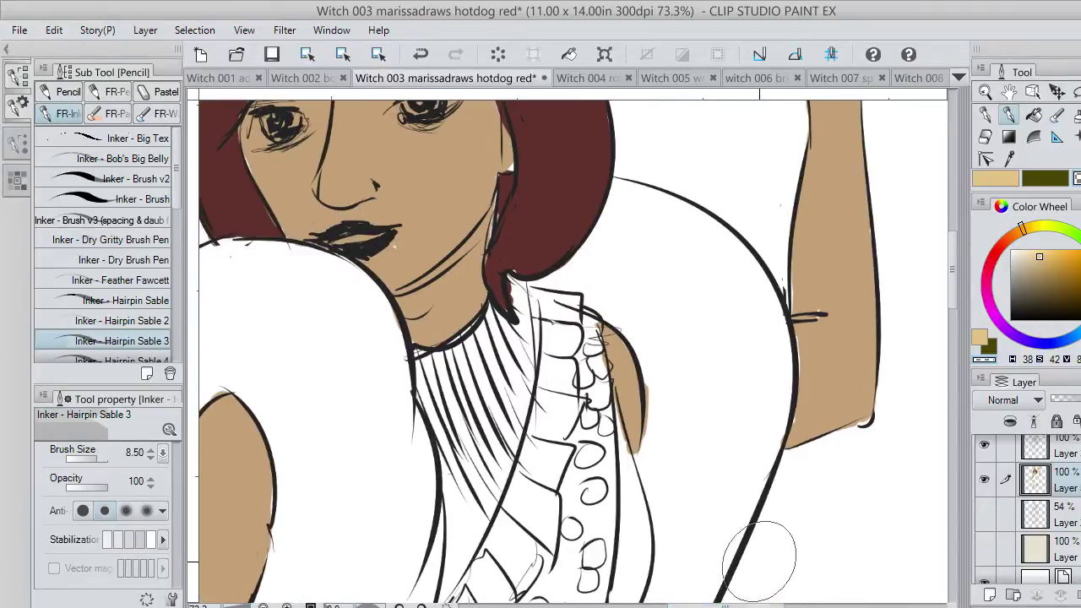
Paint the pleated collar yellow with hue 50 and saturation 73, redoing the first strokes and erasing overspill at its left edge.
{"action": "left_click", "coordinate": [1042, 225]}
{"action": "left_click", "coordinate": [1038, 231]}
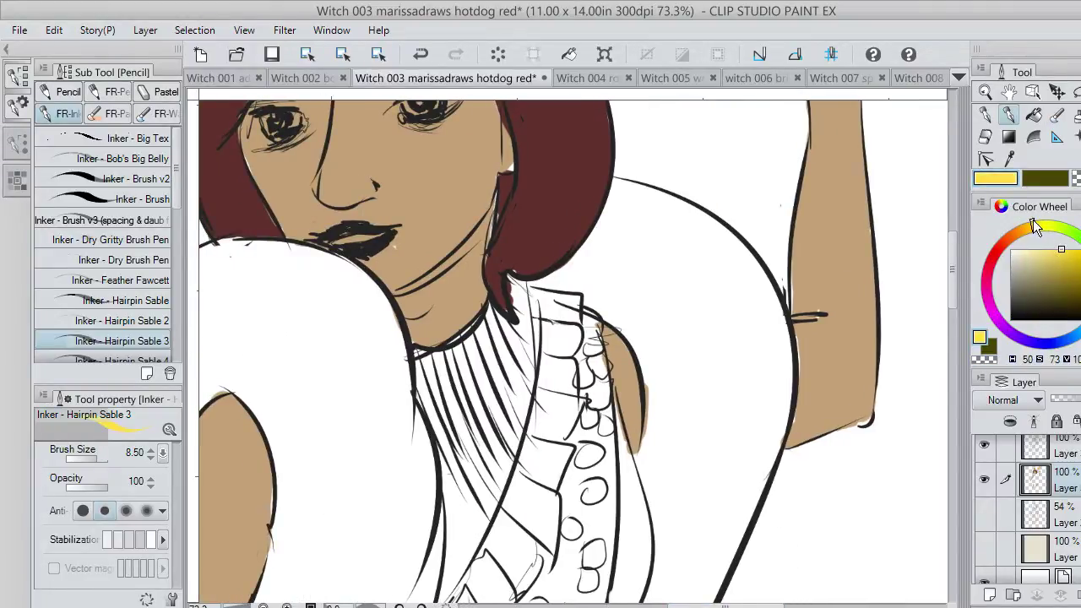
{"action": "mouse_move", "coordinate": [465, 354]}
{"action": "left_mouse_down"}
{"action": "mouse_move", "coordinate": [420, 369]}
{"action": "mouse_move", "coordinate": [458, 455]}
{"action": "mouse_move", "coordinate": [439, 431]}
{"action": "mouse_move", "coordinate": [429, 371]}
{"action": "mouse_move", "coordinate": [473, 429]}
{"action": "left_mouse_up"}
{"action": "key", "text": "ctrl+z"}
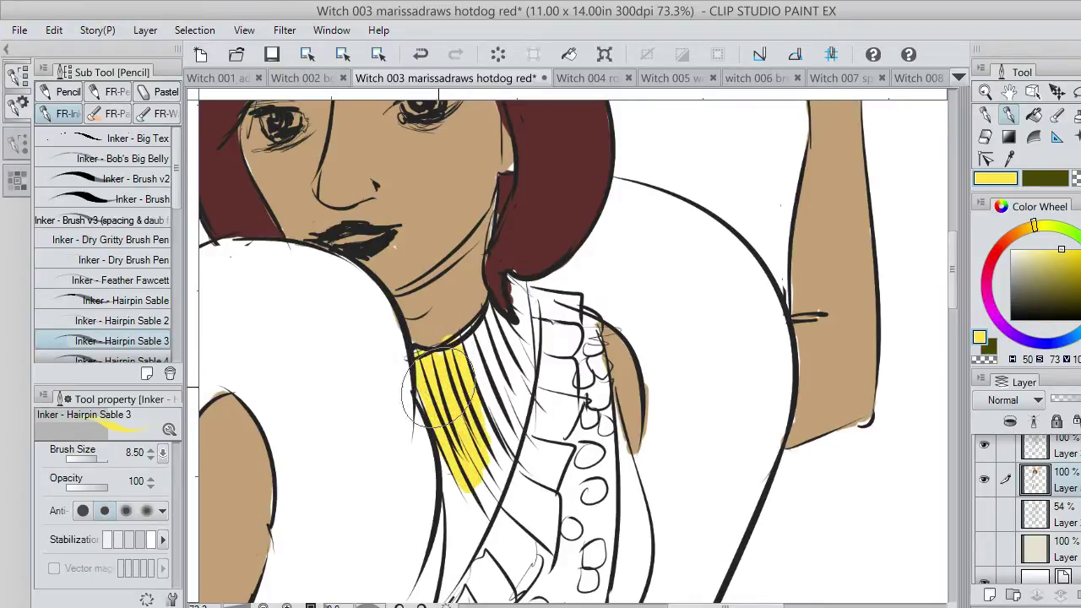
{"action": "key", "text": "ctrl+z"}
{"action": "mouse_move", "coordinate": [442, 369]}
{"action": "left_mouse_down"}
{"action": "mouse_move", "coordinate": [422, 362]}
{"action": "mouse_move", "coordinate": [467, 341]}
{"action": "mouse_move", "coordinate": [494, 371]}
{"action": "mouse_move", "coordinate": [515, 359]}
{"action": "left_mouse_up"}
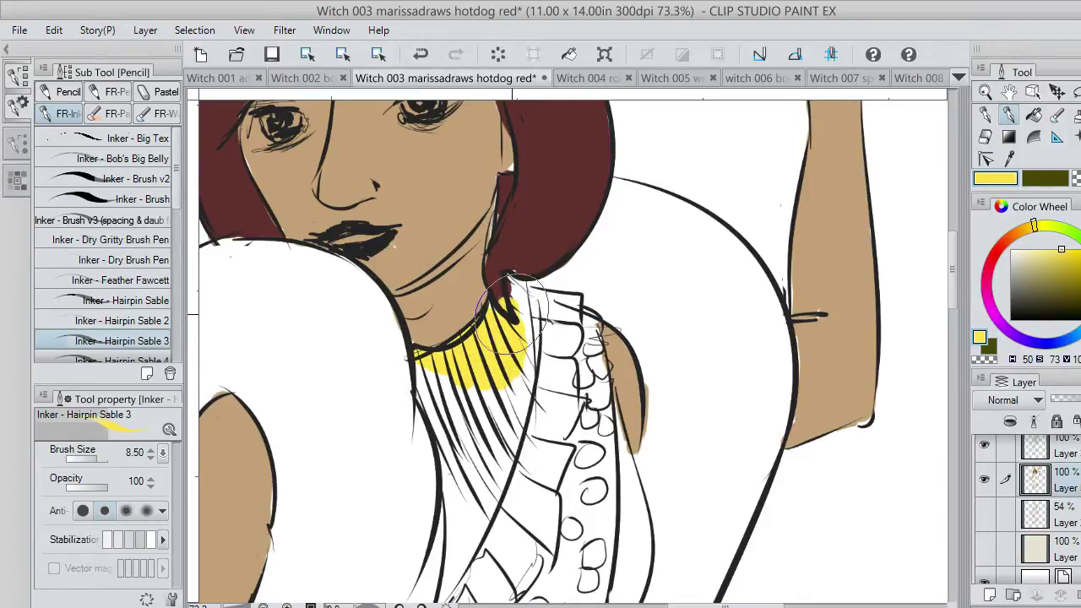
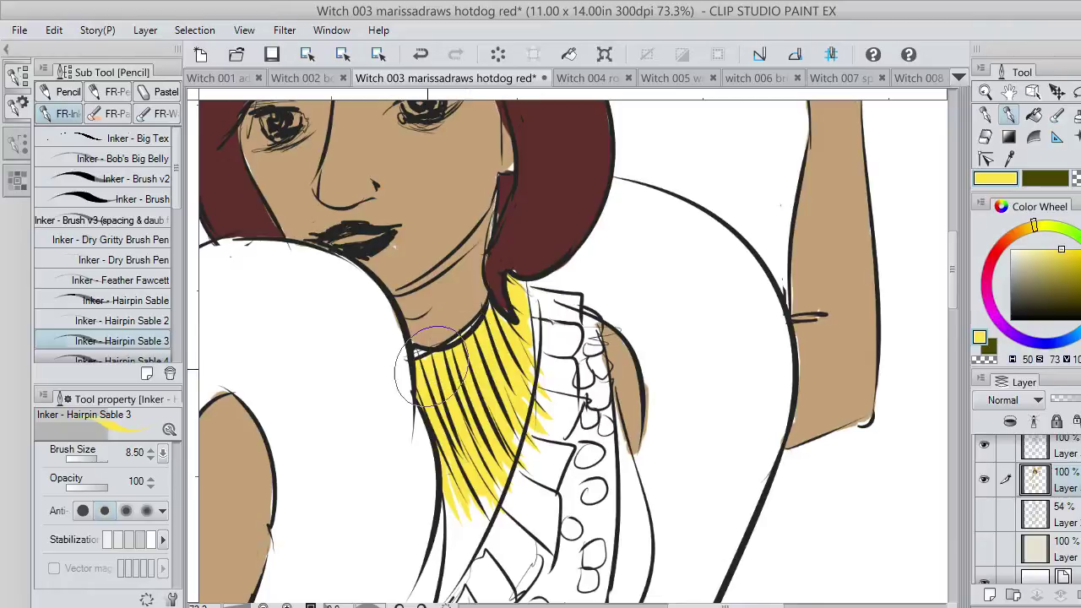
{"action": "left_click_drag", "start_coordinate": [432, 365], "coordinate": [413, 370]}
{"action": "left_click", "coordinate": [1077, 179]}
{"action": "mouse_move", "coordinate": [400, 363]}
{"action": "left_mouse_down"}
{"action": "mouse_move", "coordinate": [404, 392]}
{"action": "mouse_move", "coordinate": [400, 360]}
{"action": "left_mouse_up"}
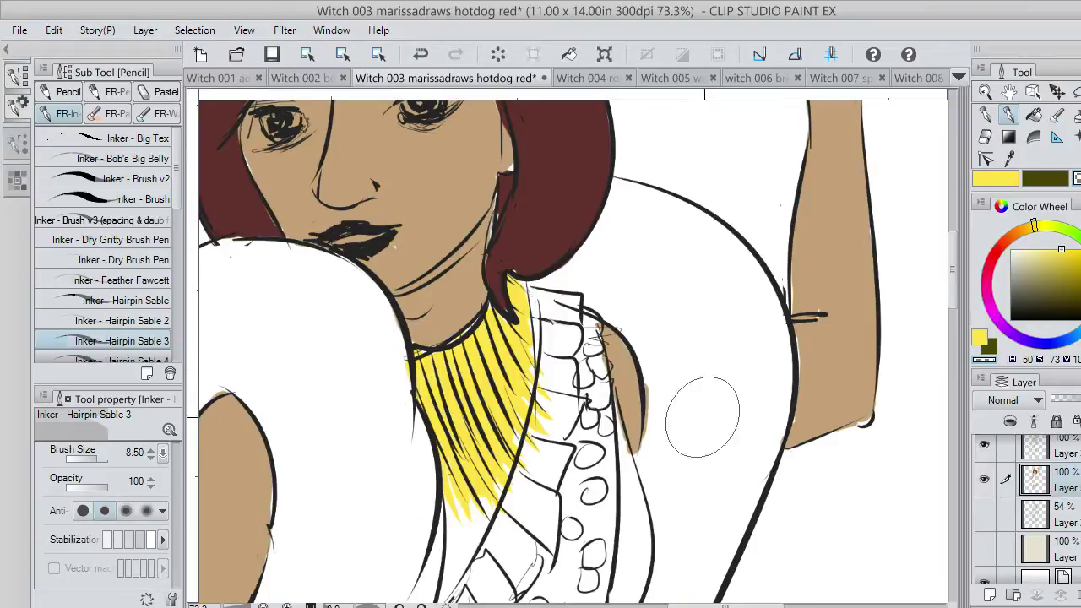
Add a new layer and move it beneath the layer holding the flat colours.
{"action": "left_click_drag", "start_coordinate": [947, 287], "coordinate": [954, 310]}
{"action": "left_click", "coordinate": [990, 595]}
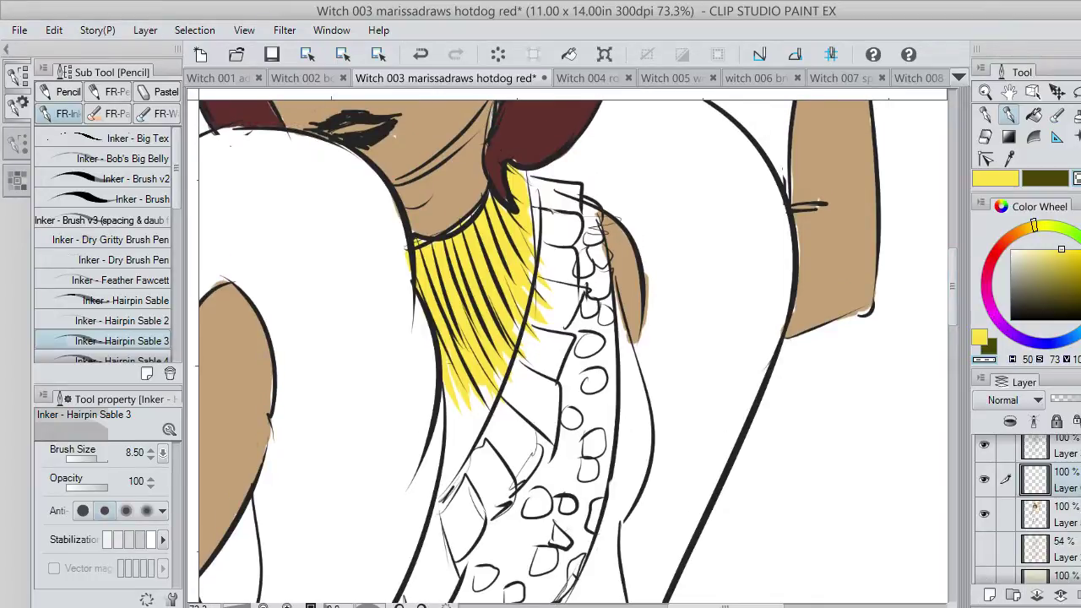
{"action": "left_click_drag", "start_coordinate": [1079, 480], "coordinate": [1079, 518]}
Paint the pleated bodice and the dress side beyond the ruffle salmon with hue 10 and saturation 44, hiding the other flat colour layer.
{"action": "mouse_move", "coordinate": [1026, 235]}
{"action": "left_mouse_down"}
{"action": "mouse_move", "coordinate": [1001, 246]}
{"action": "mouse_move", "coordinate": [1057, 247]}
{"action": "mouse_move", "coordinate": [1042, 228]}
{"action": "left_mouse_up"}
{"action": "left_click", "coordinate": [1058, 270]}
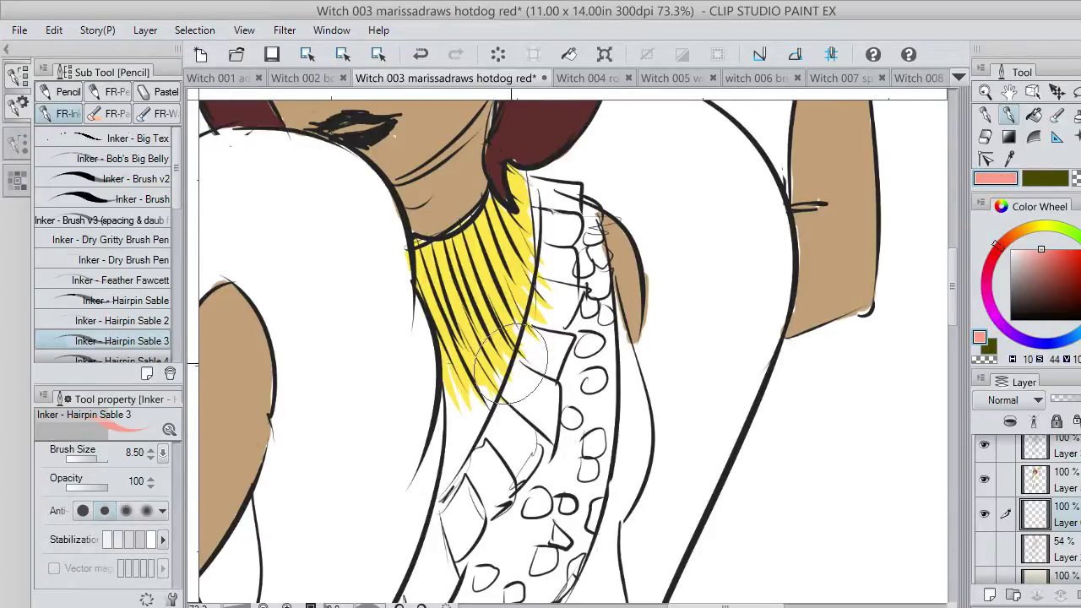
{"action": "mouse_move", "coordinate": [510, 363]}
{"action": "left_mouse_down"}
{"action": "mouse_move", "coordinate": [532, 249]}
{"action": "mouse_move", "coordinate": [514, 198]}
{"action": "left_mouse_up"}
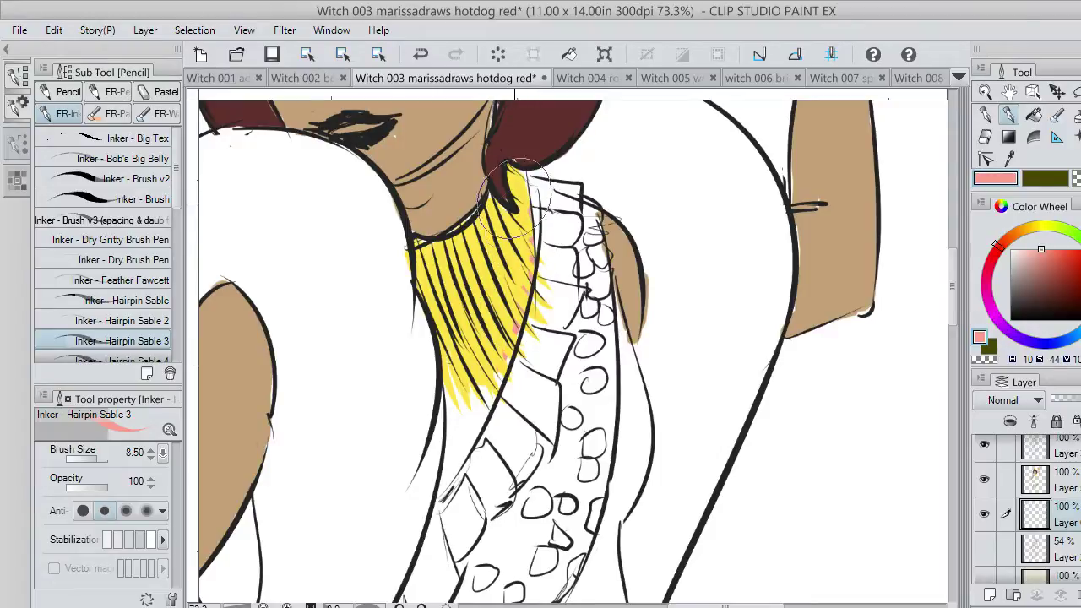
{"action": "mouse_move", "coordinate": [504, 381]}
{"action": "left_mouse_down"}
{"action": "mouse_move", "coordinate": [439, 486]}
{"action": "mouse_move", "coordinate": [426, 338]}
{"action": "mouse_move", "coordinate": [456, 342]}
{"action": "left_mouse_up"}
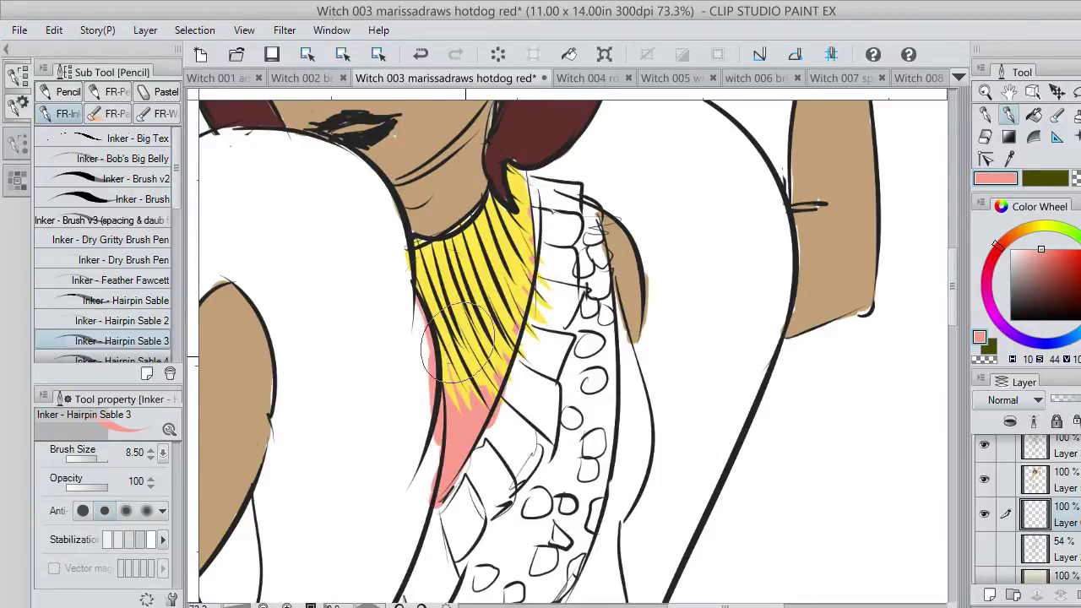
{"action": "left_click", "coordinate": [983, 480]}
{"action": "mouse_move", "coordinate": [494, 261]}
{"action": "left_mouse_down"}
{"action": "mouse_move", "coordinate": [498, 338]}
{"action": "mouse_move", "coordinate": [473, 355]}
{"action": "mouse_move", "coordinate": [505, 224]}
{"action": "mouse_move", "coordinate": [429, 258]}
{"action": "mouse_move", "coordinate": [419, 245]}
{"action": "mouse_move", "coordinate": [464, 228]}
{"action": "mouse_move", "coordinate": [523, 169]}
{"action": "left_mouse_up"}
{"action": "mouse_move", "coordinate": [613, 333]}
{"action": "left_mouse_down"}
{"action": "mouse_move", "coordinate": [612, 283]}
{"action": "mouse_move", "coordinate": [645, 419]}
{"action": "mouse_move", "coordinate": [619, 370]}
{"action": "mouse_move", "coordinate": [640, 448]}
{"action": "left_mouse_up"}
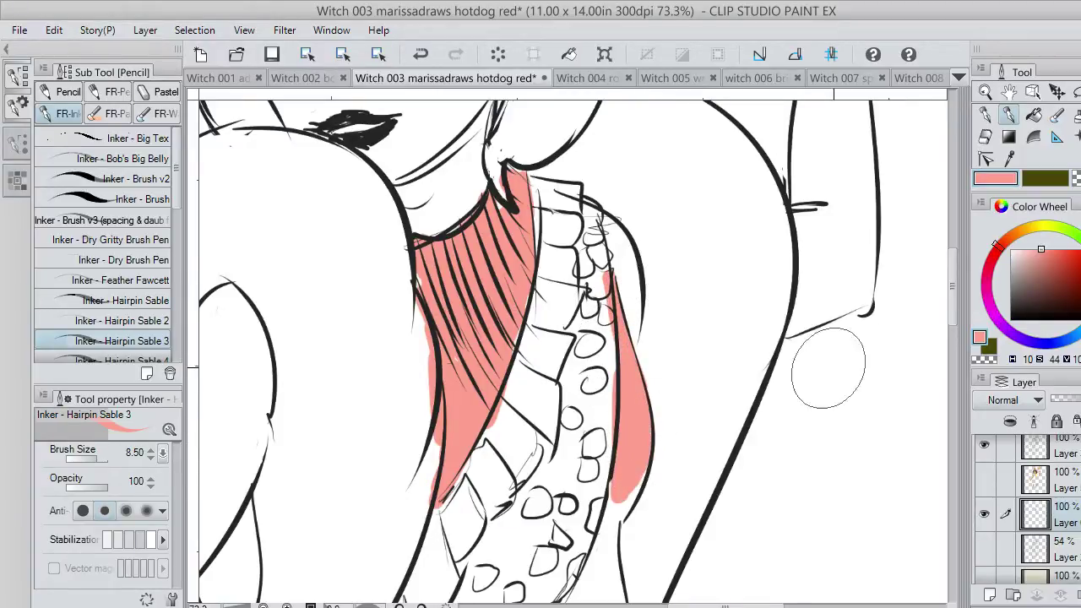
Fill the skirt with the same salmon from the waist down to the wavy front hem.
{"action": "scroll", "coordinate": [945, 338], "scroll_direction": "down", "scroll_amount": 6}
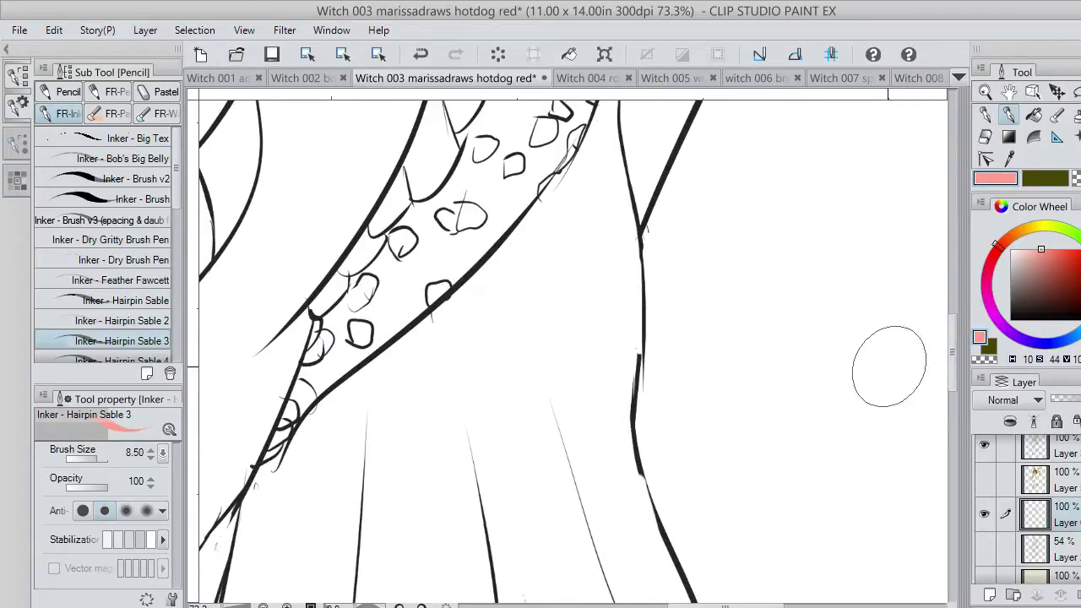
{"action": "scroll", "coordinate": [615, 273], "scroll_direction": "up", "scroll_amount": 1}
{"action": "scroll", "coordinate": [657, 294], "scroll_direction": "down", "scroll_amount": 3}
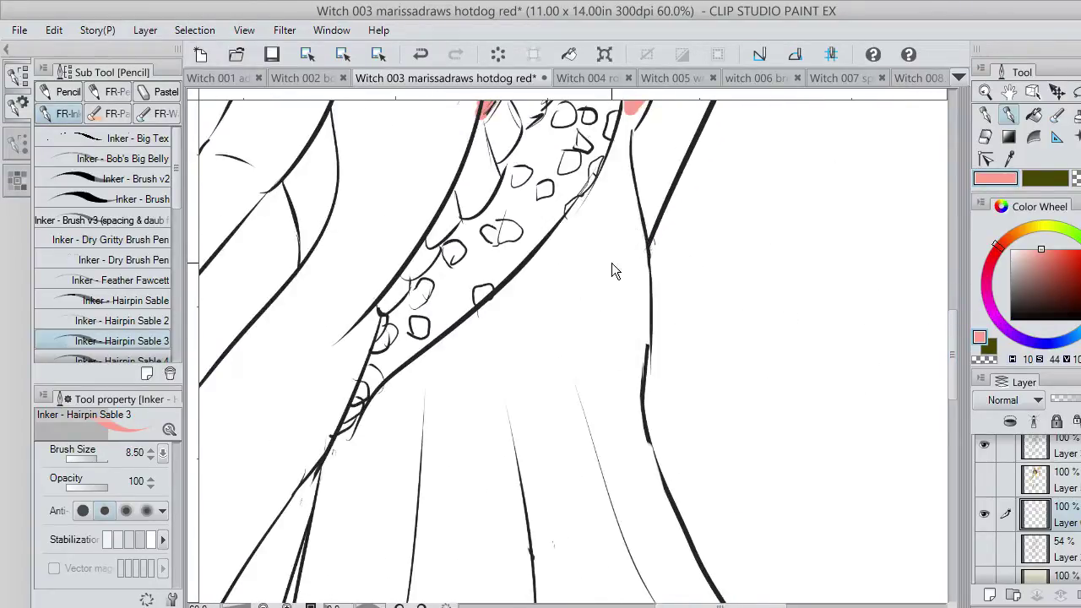
{"action": "scroll", "coordinate": [617, 246], "scroll_direction": "down", "scroll_amount": 1}
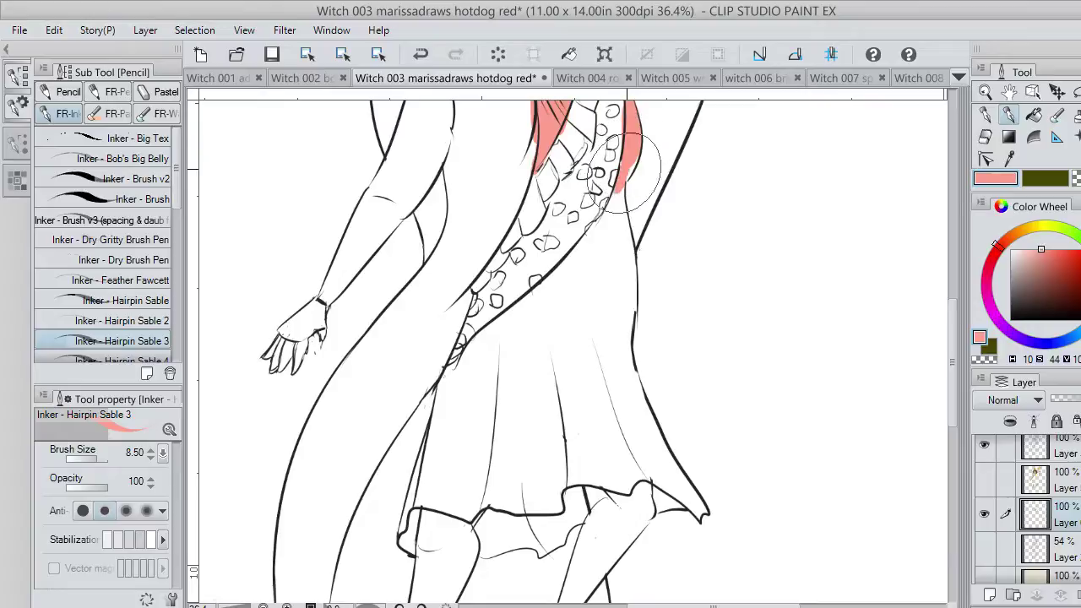
{"action": "mouse_move", "coordinate": [630, 160]}
{"action": "left_mouse_down"}
{"action": "mouse_move", "coordinate": [589, 263]}
{"action": "mouse_move", "coordinate": [603, 221]}
{"action": "mouse_move", "coordinate": [579, 258]}
{"action": "mouse_move", "coordinate": [593, 229]}
{"action": "mouse_move", "coordinate": [456, 365]}
{"action": "mouse_move", "coordinate": [430, 475]}
{"action": "mouse_move", "coordinate": [433, 445]}
{"action": "mouse_move", "coordinate": [437, 480]}
{"action": "mouse_move", "coordinate": [514, 342]}
{"action": "mouse_move", "coordinate": [516, 375]}
{"action": "mouse_move", "coordinate": [535, 329]}
{"action": "mouse_move", "coordinate": [552, 338]}
{"action": "mouse_move", "coordinate": [583, 293]}
{"action": "mouse_move", "coordinate": [624, 372]}
{"action": "mouse_move", "coordinate": [596, 200]}
{"action": "mouse_move", "coordinate": [612, 269]}
{"action": "mouse_move", "coordinate": [594, 279]}
{"action": "mouse_move", "coordinate": [614, 299]}
{"action": "mouse_move", "coordinate": [619, 272]}
{"action": "mouse_move", "coordinate": [624, 314]}
{"action": "mouse_move", "coordinate": [622, 239]}
{"action": "mouse_move", "coordinate": [622, 325]}
{"action": "mouse_move", "coordinate": [610, 222]}
{"action": "mouse_move", "coordinate": [622, 242]}
{"action": "mouse_move", "coordinate": [609, 203]}
{"action": "mouse_move", "coordinate": [603, 263]}
{"action": "mouse_move", "coordinate": [499, 325]}
{"action": "mouse_move", "coordinate": [502, 338]}
{"action": "mouse_move", "coordinate": [400, 525]}
{"action": "mouse_move", "coordinate": [404, 485]}
{"action": "mouse_move", "coordinate": [422, 460]}
{"action": "mouse_move", "coordinate": [448, 490]}
{"action": "mouse_move", "coordinate": [439, 507]}
{"action": "mouse_move", "coordinate": [506, 485]}
{"action": "mouse_move", "coordinate": [535, 492]}
{"action": "mouse_move", "coordinate": [561, 460]}
{"action": "mouse_move", "coordinate": [599, 443]}
{"action": "mouse_move", "coordinate": [625, 463]}
{"action": "mouse_move", "coordinate": [647, 459]}
{"action": "mouse_move", "coordinate": [698, 499]}
{"action": "mouse_move", "coordinate": [640, 386]}
{"action": "mouse_move", "coordinate": [653, 445]}
{"action": "mouse_move", "coordinate": [699, 496]}
{"action": "left_mouse_up"}
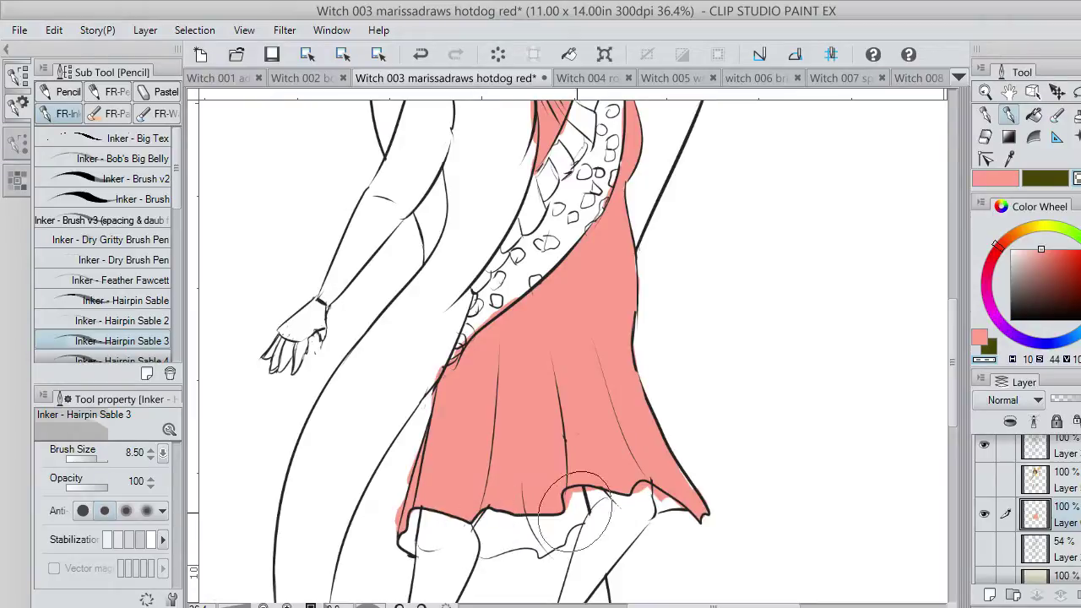
Erase the salmon overspill along the skirt's hem and edges and at the top of the side panel beside the ruffle.
{"action": "key", "text": "ctrl+z"}
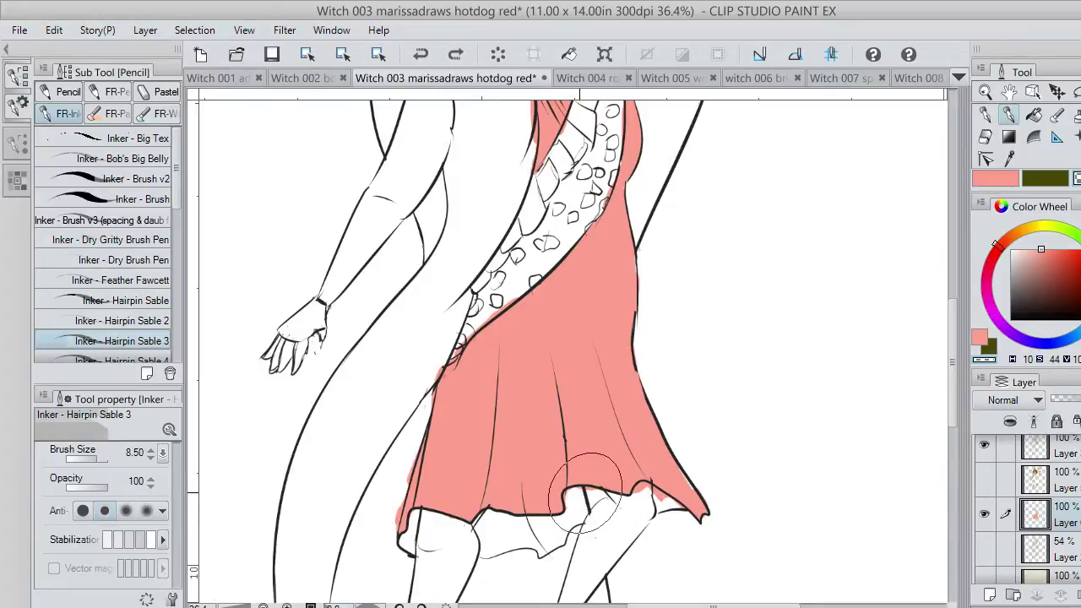
{"action": "mouse_move", "coordinate": [599, 495]}
{"action": "left_mouse_down"}
{"action": "mouse_move", "coordinate": [649, 514]}
{"action": "mouse_move", "coordinate": [630, 497]}
{"action": "left_mouse_up"}
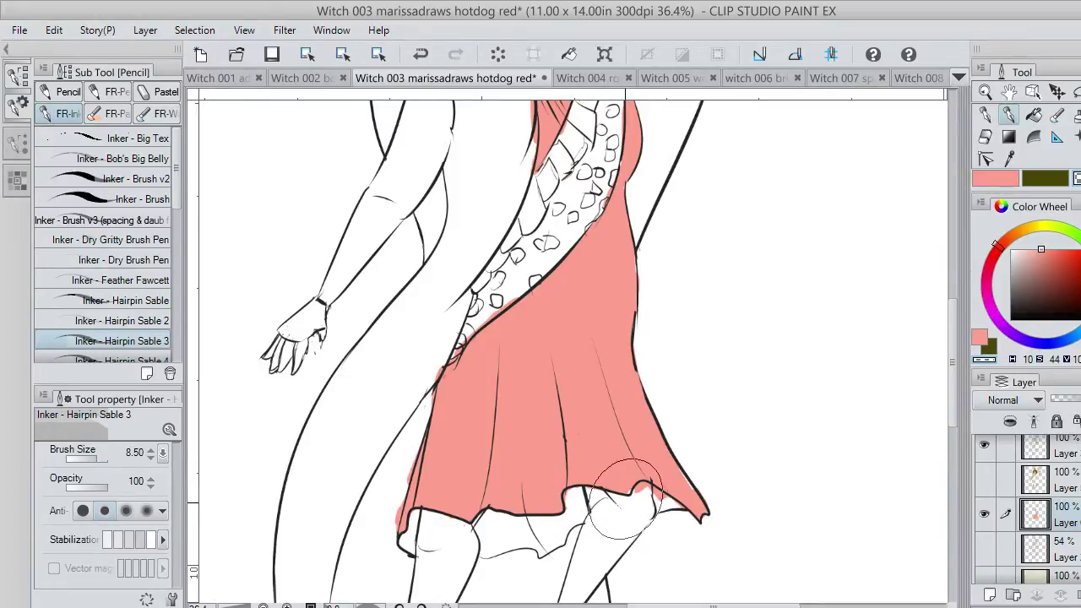
{"action": "key", "text": "ctrl+z"}
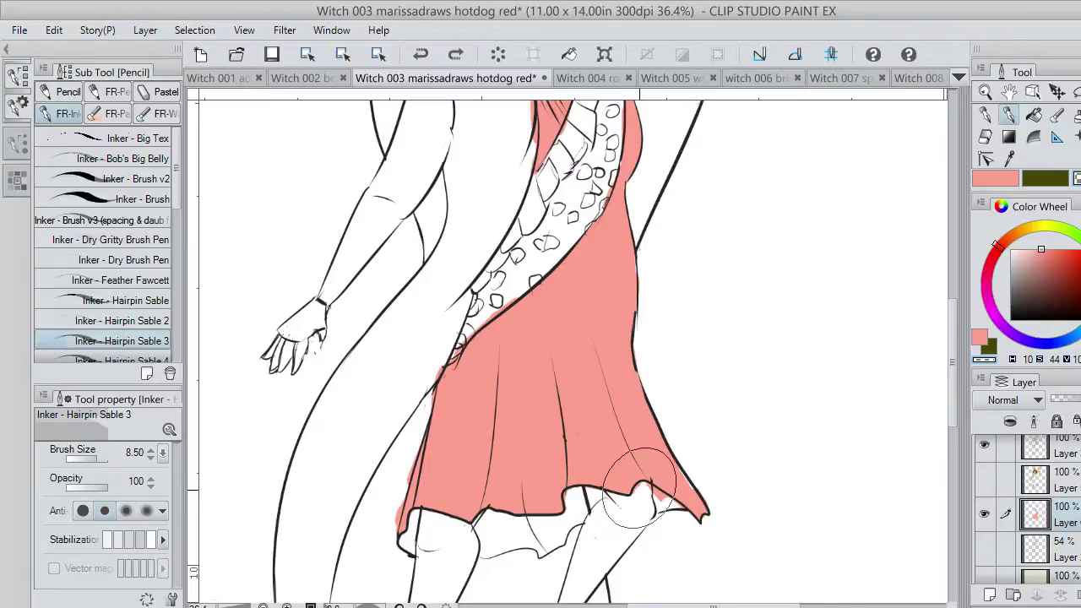
{"action": "left_click_drag", "start_coordinate": [647, 499], "coordinate": [660, 505]}
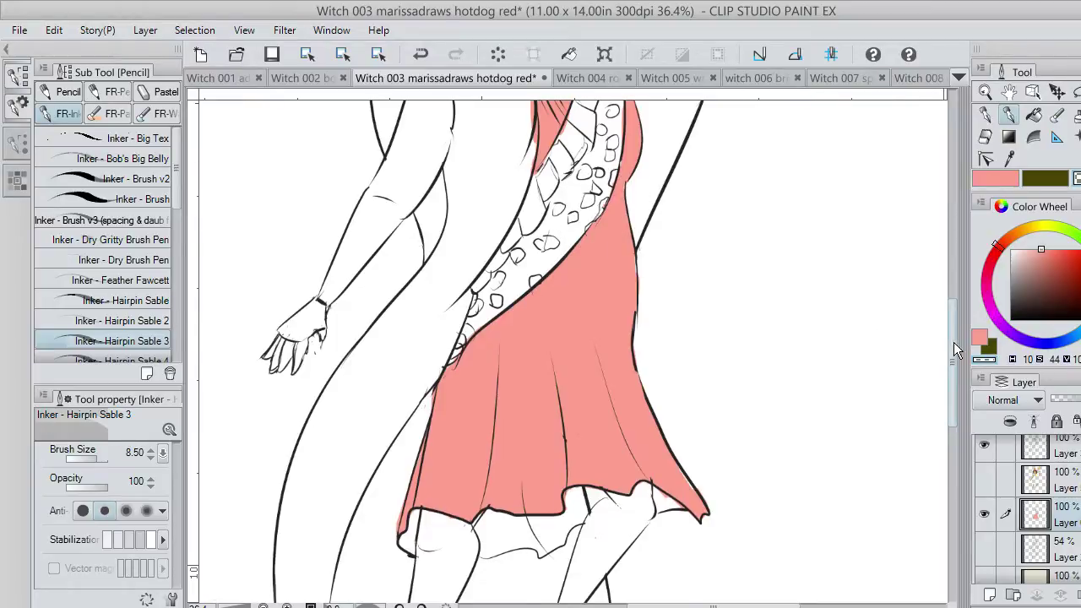
{"action": "left_click_drag", "start_coordinate": [953, 342], "coordinate": [945, 301]}
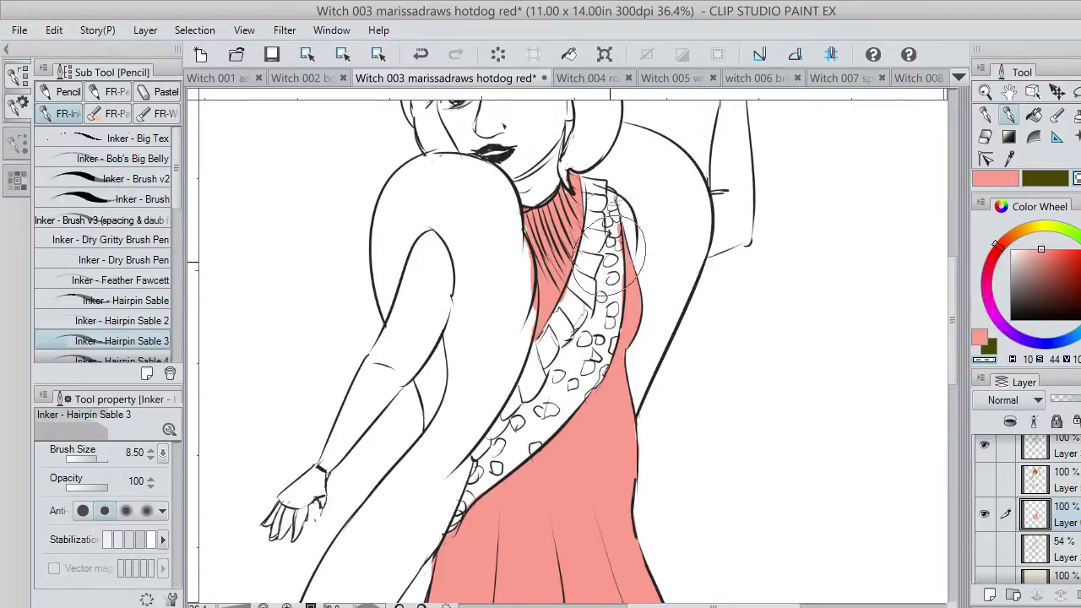
{"action": "left_click_drag", "start_coordinate": [612, 206], "coordinate": [614, 272]}
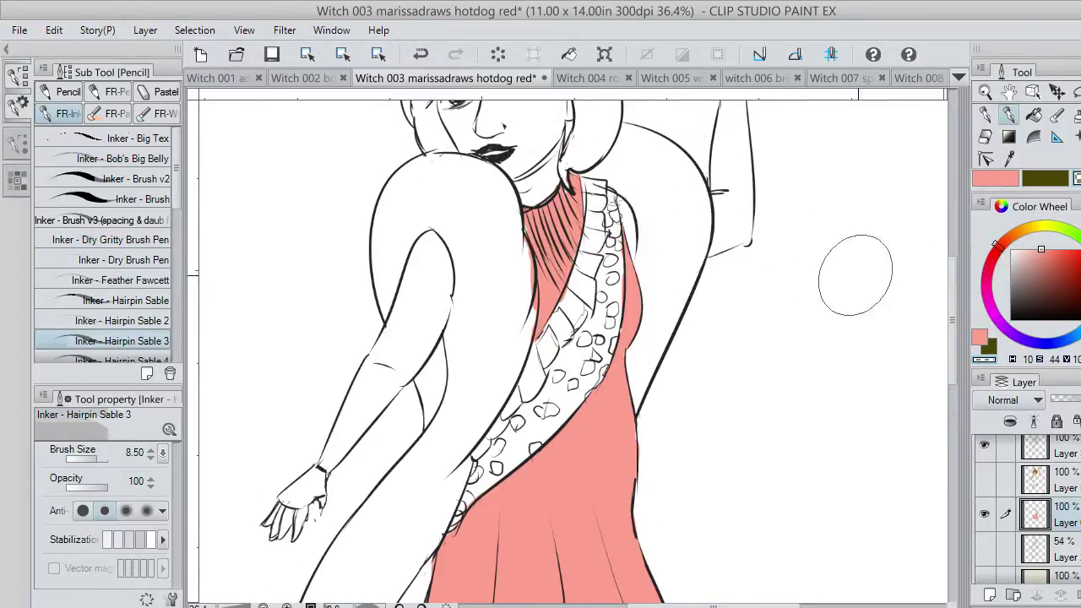
Show the skin and hair colour layer and paint the skirt's underside between and beside the legs in dark muted red.
{"action": "left_click", "coordinate": [984, 479]}
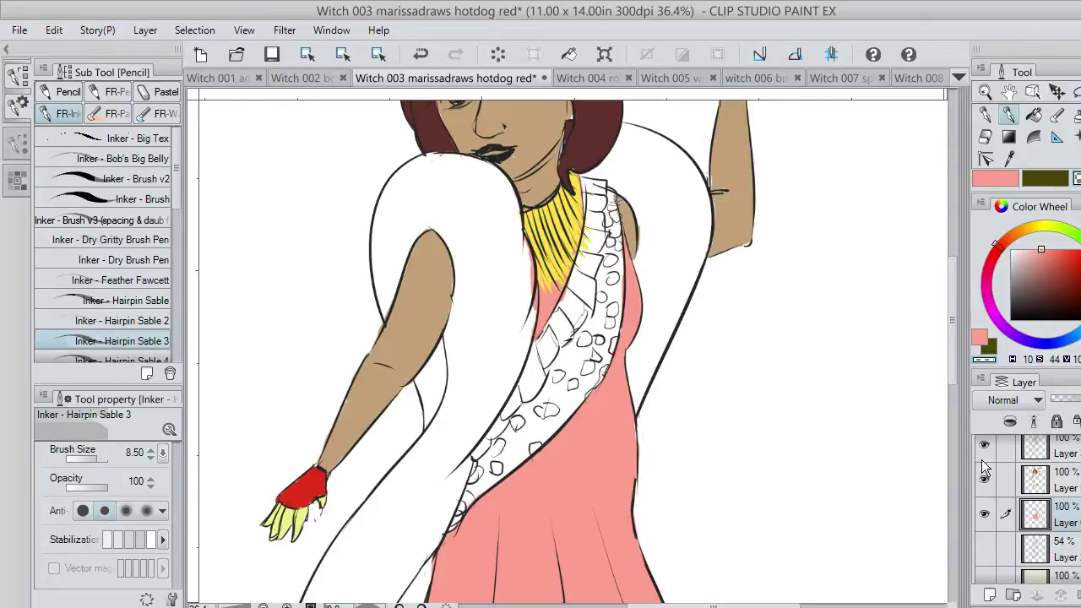
{"action": "left_click_drag", "start_coordinate": [956, 345], "coordinate": [945, 426]}
{"action": "left_click", "coordinate": [1042, 272]}
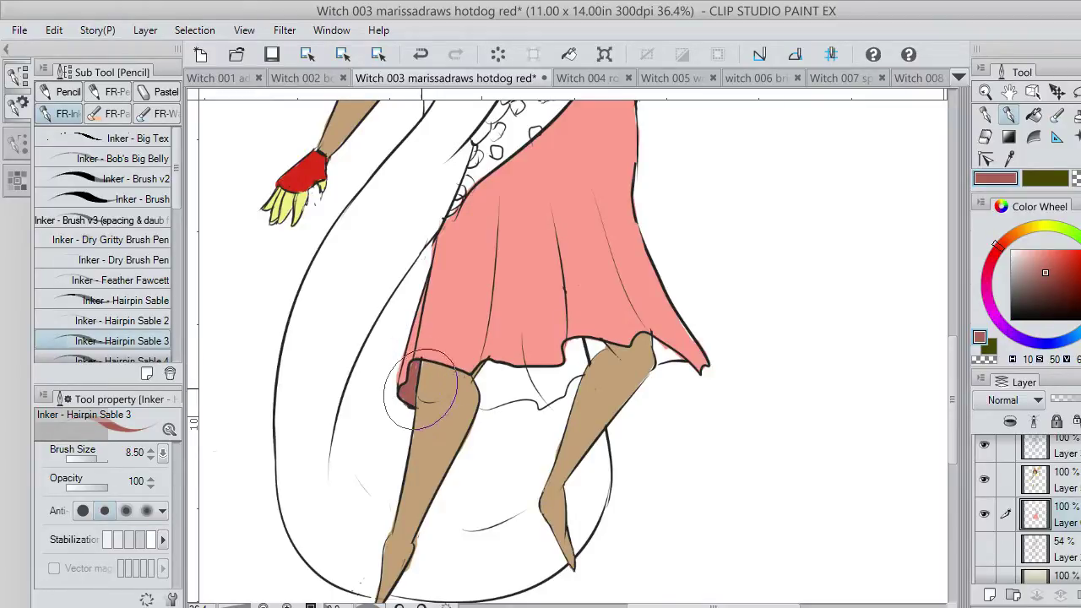
{"action": "mouse_move", "coordinate": [479, 372]}
{"action": "left_mouse_down"}
{"action": "mouse_move", "coordinate": [485, 399]}
{"action": "mouse_move", "coordinate": [545, 394]}
{"action": "mouse_move", "coordinate": [580, 362]}
{"action": "mouse_move", "coordinate": [574, 332]}
{"action": "mouse_move", "coordinate": [598, 352]}
{"action": "mouse_move", "coordinate": [673, 357]}
{"action": "mouse_move", "coordinate": [651, 363]}
{"action": "mouse_move", "coordinate": [656, 338]}
{"action": "mouse_move", "coordinate": [651, 345]}
{"action": "left_mouse_up"}
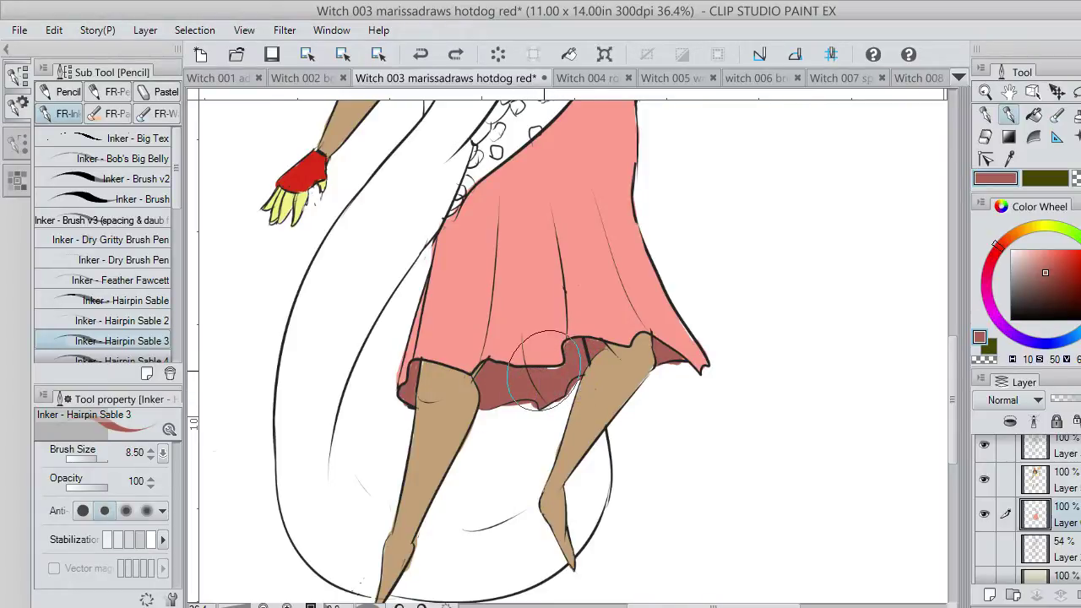
{"action": "left_click_drag", "start_coordinate": [564, 371], "coordinate": [575, 362]}
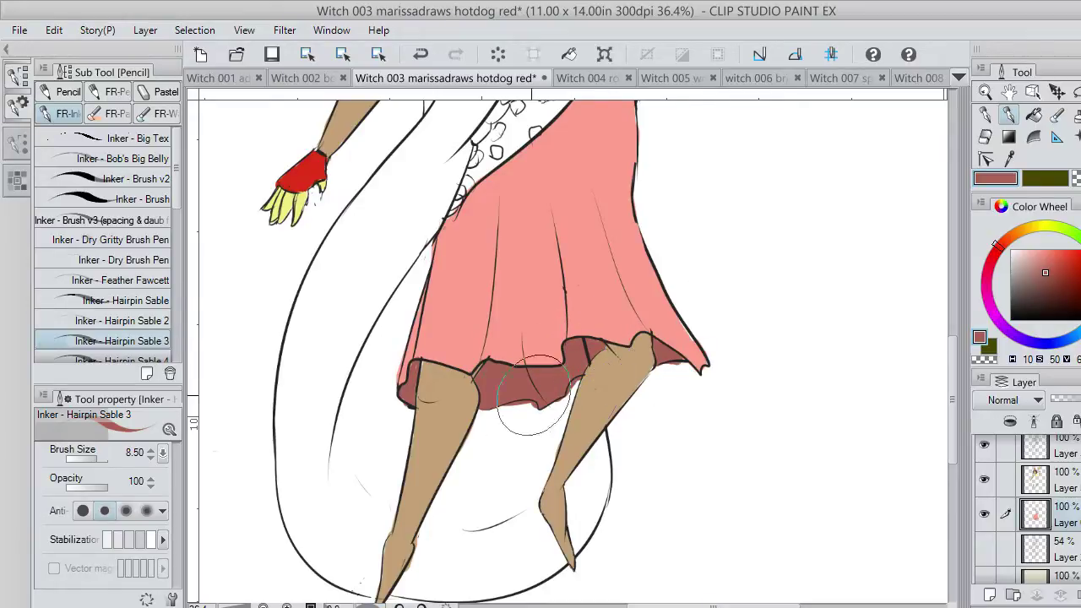
Erase the dark red overspill below the back hem outline between the legs using the transparent colour.
{"action": "scroll", "coordinate": [543, 392], "scroll_direction": "up", "scroll_amount": 5}
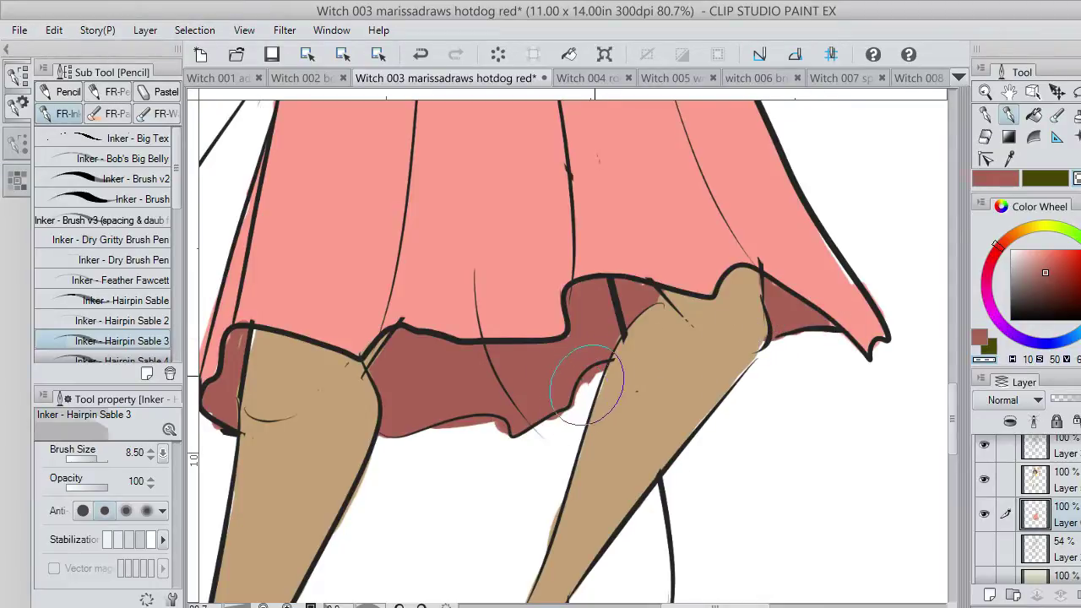
{"action": "left_click_drag", "start_coordinate": [586, 386], "coordinate": [562, 418]}
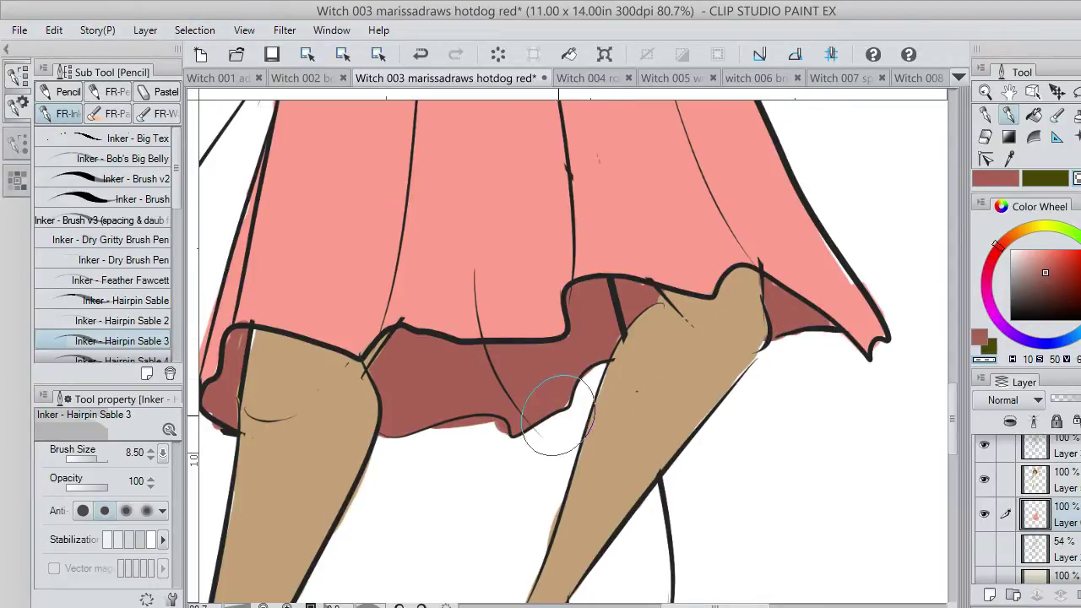
{"action": "key", "text": "c"}
{"action": "mouse_move", "coordinate": [489, 428]}
{"action": "left_mouse_down"}
{"action": "mouse_move", "coordinate": [499, 429]}
{"action": "mouse_move", "coordinate": [431, 441]}
{"action": "mouse_move", "coordinate": [479, 424]}
{"action": "left_mouse_up"}
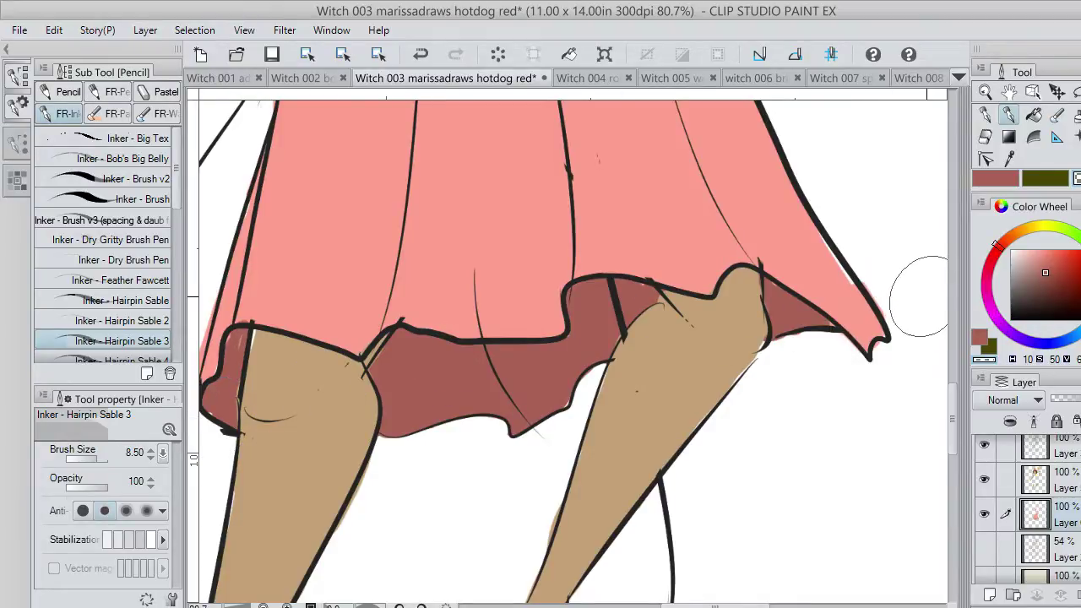
Sample the dress pink and fill the white gaps along the skirt's outer edge with the Hairpin Sable 3 brush.
{"action": "left_click", "coordinate": [1009, 158]}
{"action": "left_click", "coordinate": [830, 218]}
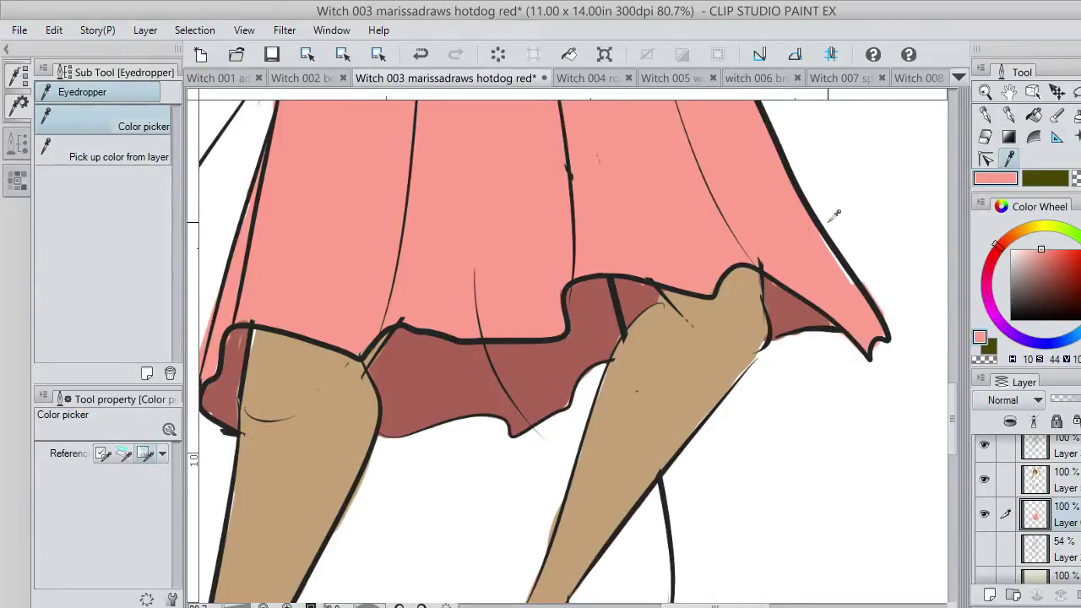
{"action": "left_click", "coordinate": [1009, 117]}
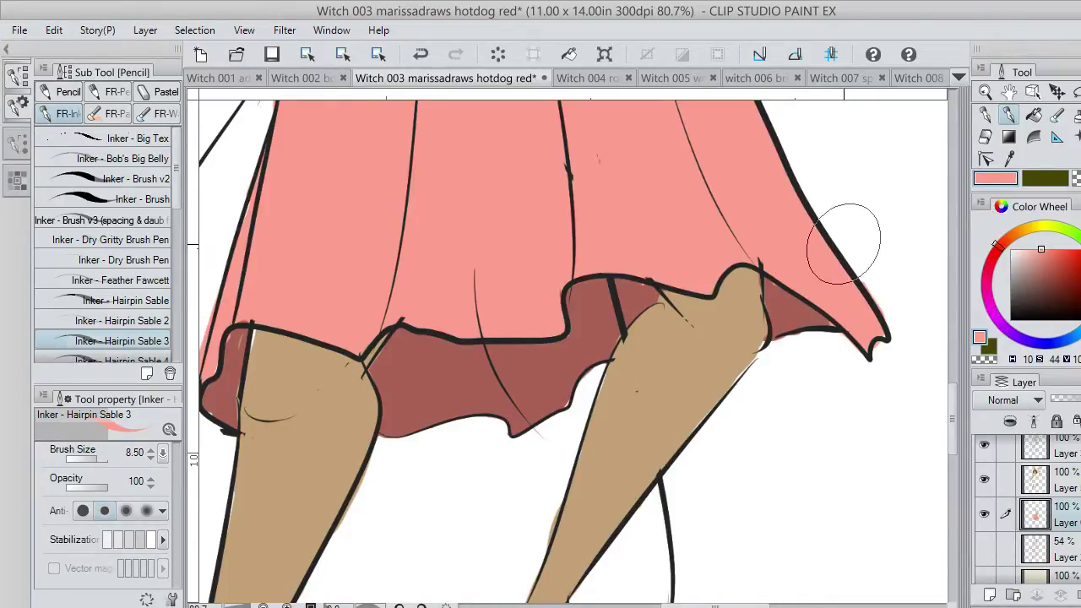
Add a new raster layer and place it directly below the pink dress layer.
{"action": "scroll", "coordinate": [887, 254], "scroll_direction": "down", "scroll_amount": 5}
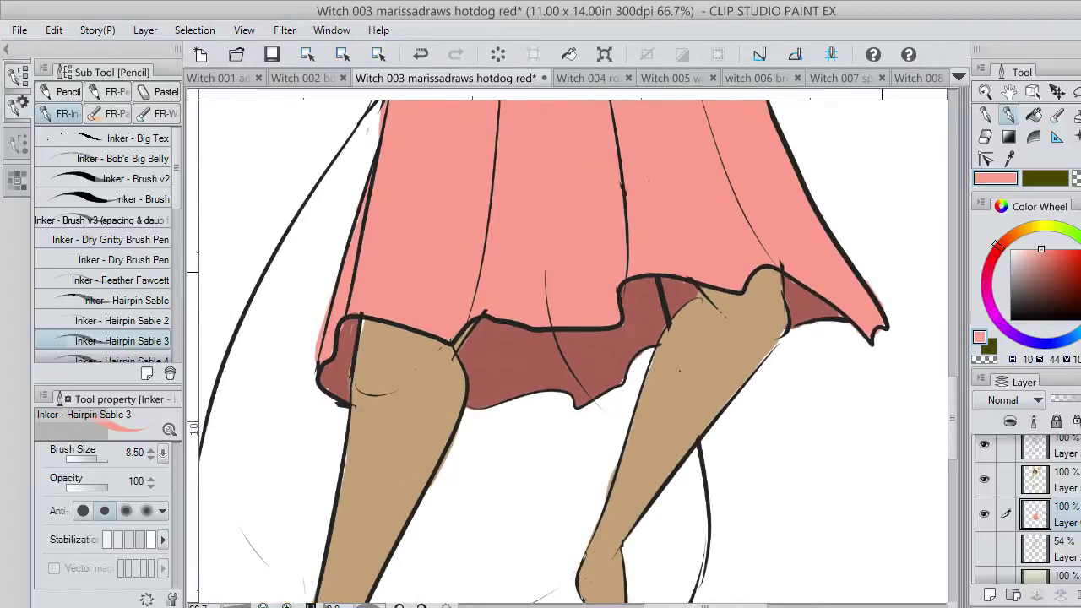
{"action": "scroll", "coordinate": [885, 291], "scroll_direction": "down", "scroll_amount": 2}
{"action": "mouse_move", "coordinate": [954, 373]}
{"action": "left_mouse_down"}
{"action": "mouse_move", "coordinate": [951, 262]}
{"action": "mouse_move", "coordinate": [948, 278]}
{"action": "left_mouse_up"}
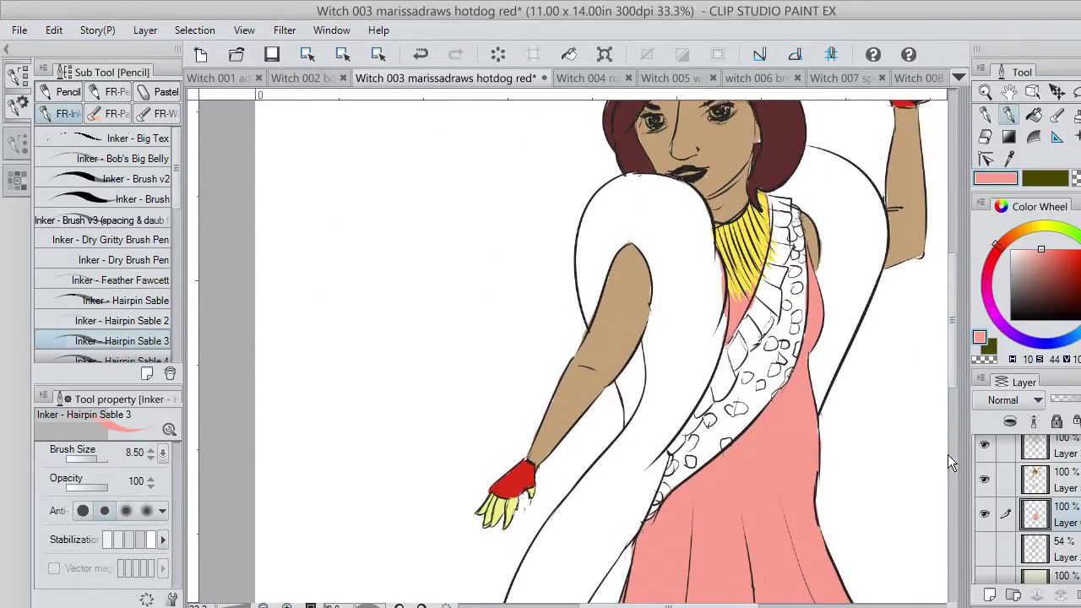
{"action": "left_click_drag", "start_coordinate": [731, 605], "coordinate": [760, 605]}
{"action": "scroll", "coordinate": [667, 291], "scroll_direction": "down", "scroll_amount": 3}
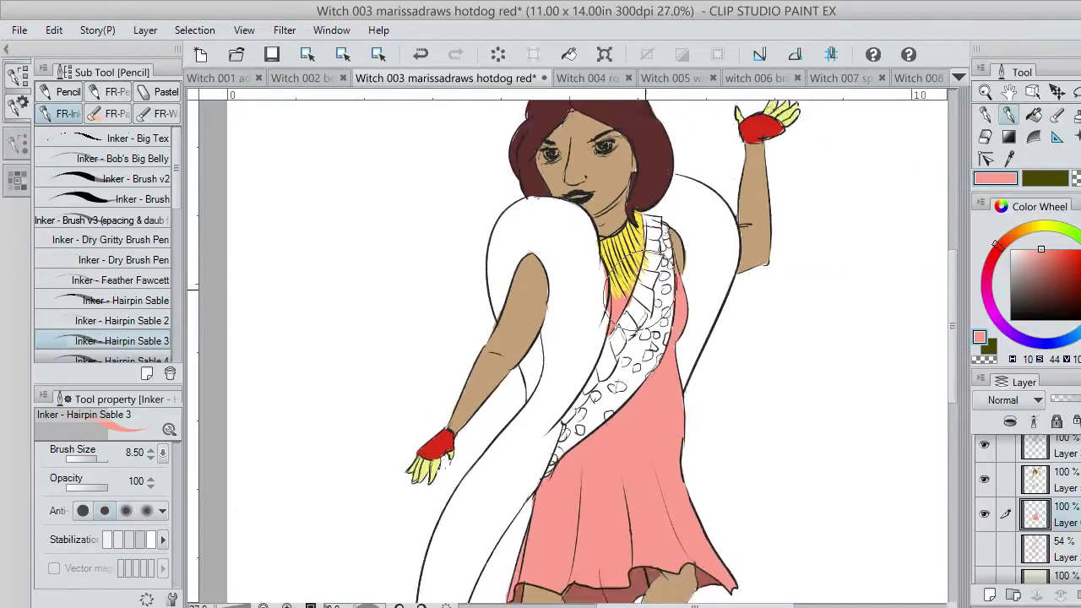
{"action": "scroll", "coordinate": [667, 291], "scroll_direction": "up", "scroll_amount": 3}
{"action": "scroll", "coordinate": [649, 293], "scroll_direction": "up", "scroll_amount": 3}
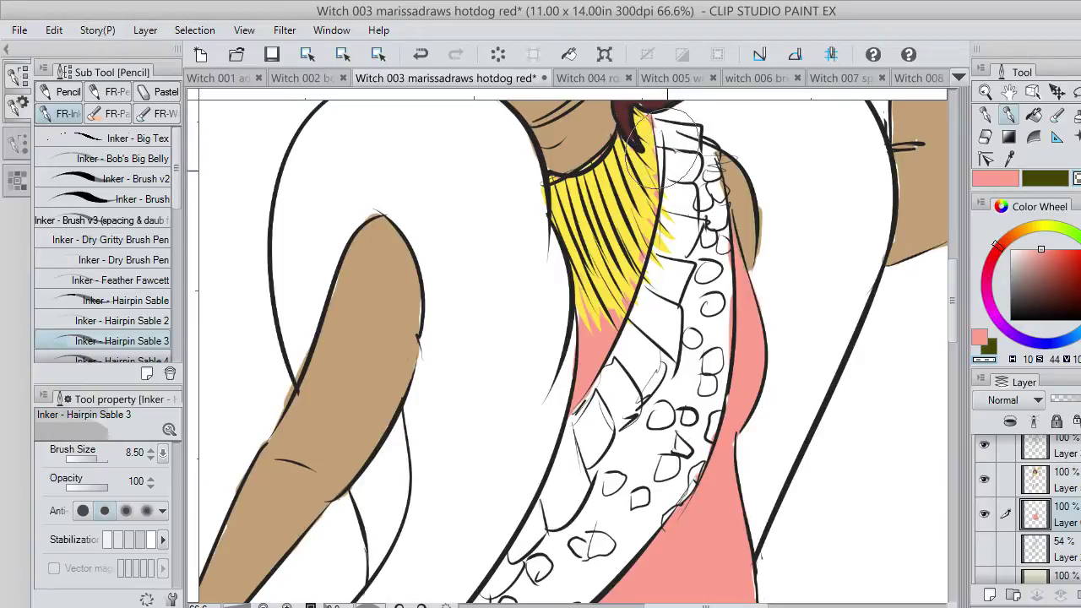
{"action": "left_click", "coordinate": [1051, 479]}
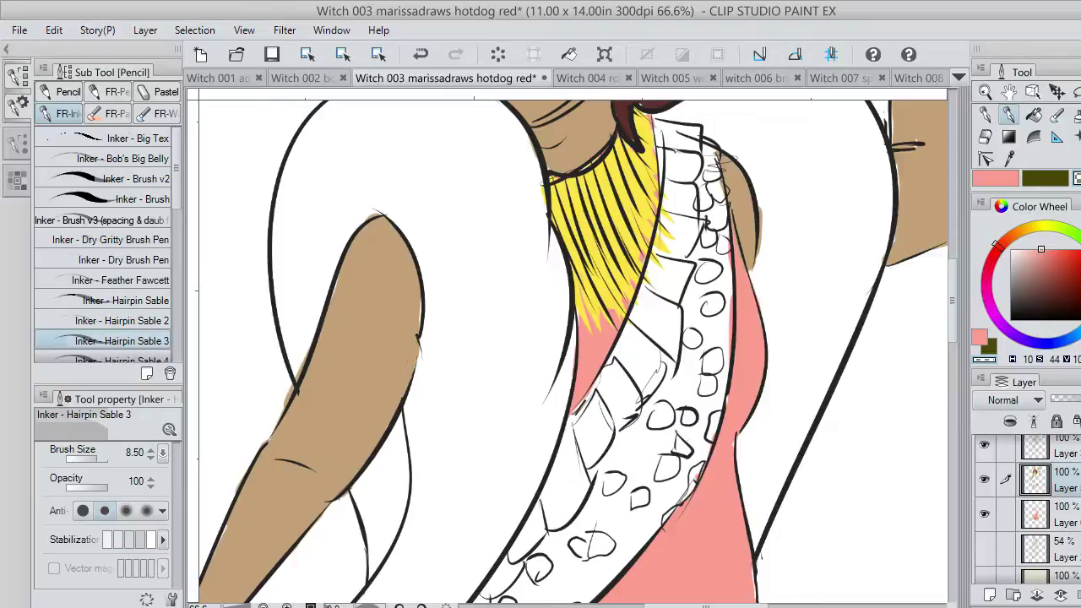
{"action": "left_click", "coordinate": [1060, 514]}
{"action": "left_click", "coordinate": [990, 596]}
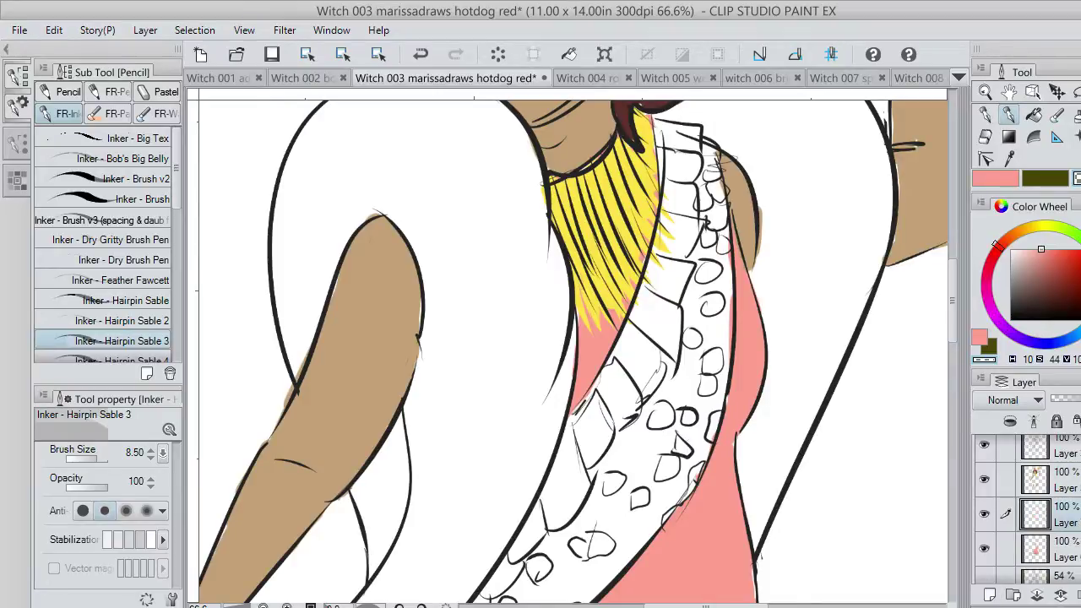
{"action": "left_click_drag", "start_coordinate": [1077, 549], "coordinate": [1077, 558]}
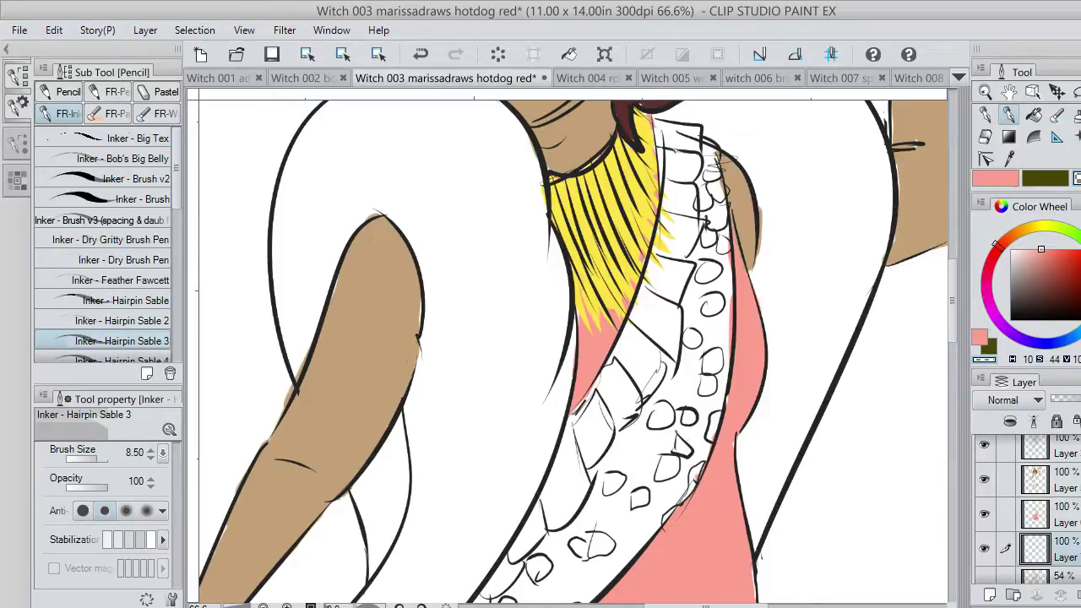
Choose a medium green (hue 107, saturation 60) and paint the upper part of the diagonal sash, from the shoulder across the torso.
{"action": "left_click", "coordinate": [1079, 243]}
{"action": "left_click", "coordinate": [1064, 275]}
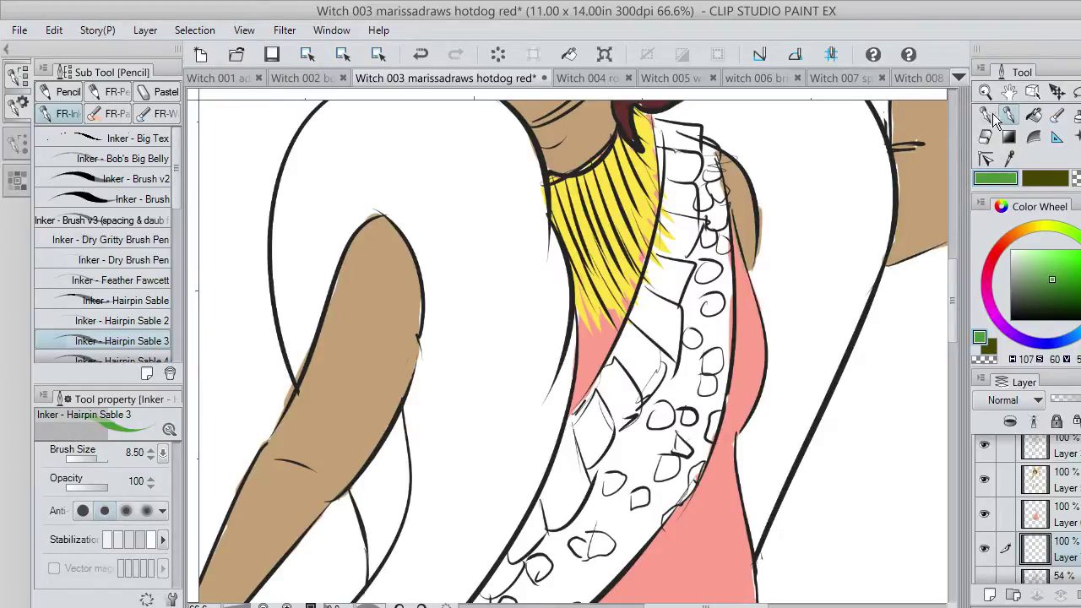
{"action": "mouse_move", "coordinate": [694, 309]}
{"action": "left_mouse_down"}
{"action": "mouse_move", "coordinate": [711, 143]}
{"action": "mouse_move", "coordinate": [720, 291]}
{"action": "mouse_move", "coordinate": [720, 244]}
{"action": "mouse_move", "coordinate": [707, 351]}
{"action": "mouse_move", "coordinate": [694, 342]}
{"action": "mouse_move", "coordinate": [688, 373]}
{"action": "mouse_move", "coordinate": [673, 376]}
{"action": "mouse_move", "coordinate": [668, 359]}
{"action": "mouse_move", "coordinate": [602, 469]}
{"action": "mouse_move", "coordinate": [715, 313]}
{"action": "mouse_move", "coordinate": [719, 350]}
{"action": "mouse_move", "coordinate": [713, 276]}
{"action": "left_mouse_up"}
{"action": "mouse_move", "coordinate": [716, 221]}
{"action": "left_mouse_down"}
{"action": "mouse_move", "coordinate": [706, 156]}
{"action": "mouse_move", "coordinate": [717, 145]}
{"action": "mouse_move", "coordinate": [722, 186]}
{"action": "left_mouse_up"}
{"action": "key", "text": "ctrl+z"}
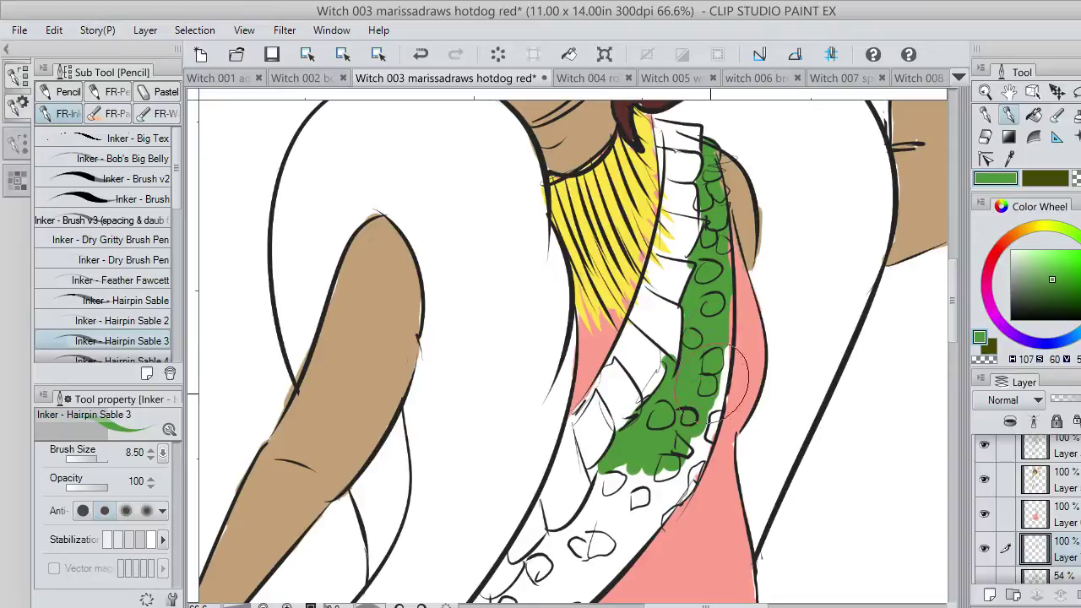
{"action": "mouse_move", "coordinate": [719, 371]}
{"action": "left_mouse_down"}
{"action": "mouse_move", "coordinate": [712, 441]}
{"action": "mouse_move", "coordinate": [684, 482]}
{"action": "left_mouse_up"}
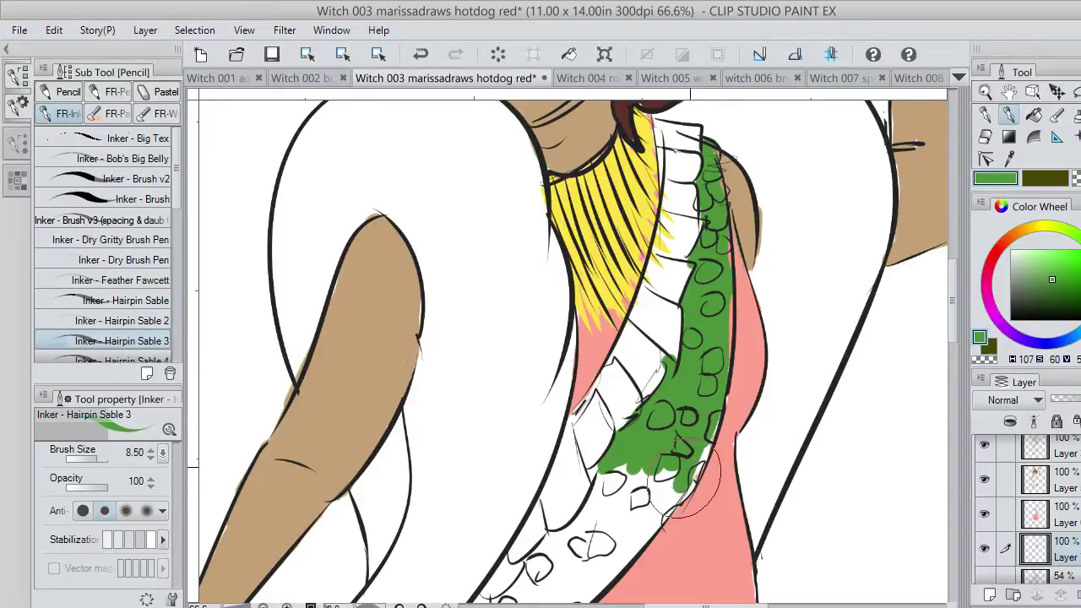
{"action": "mouse_move", "coordinate": [707, 420]}
{"action": "left_mouse_down"}
{"action": "mouse_move", "coordinate": [700, 463]}
{"action": "mouse_move", "coordinate": [673, 504]}
{"action": "left_mouse_up"}
{"action": "mouse_move", "coordinate": [707, 455]}
{"action": "left_mouse_down"}
{"action": "mouse_move", "coordinate": [660, 516]}
{"action": "mouse_move", "coordinate": [584, 542]}
{"action": "mouse_move", "coordinate": [588, 520]}
{"action": "mouse_move", "coordinate": [597, 517]}
{"action": "mouse_move", "coordinate": [534, 561]}
{"action": "left_mouse_up"}
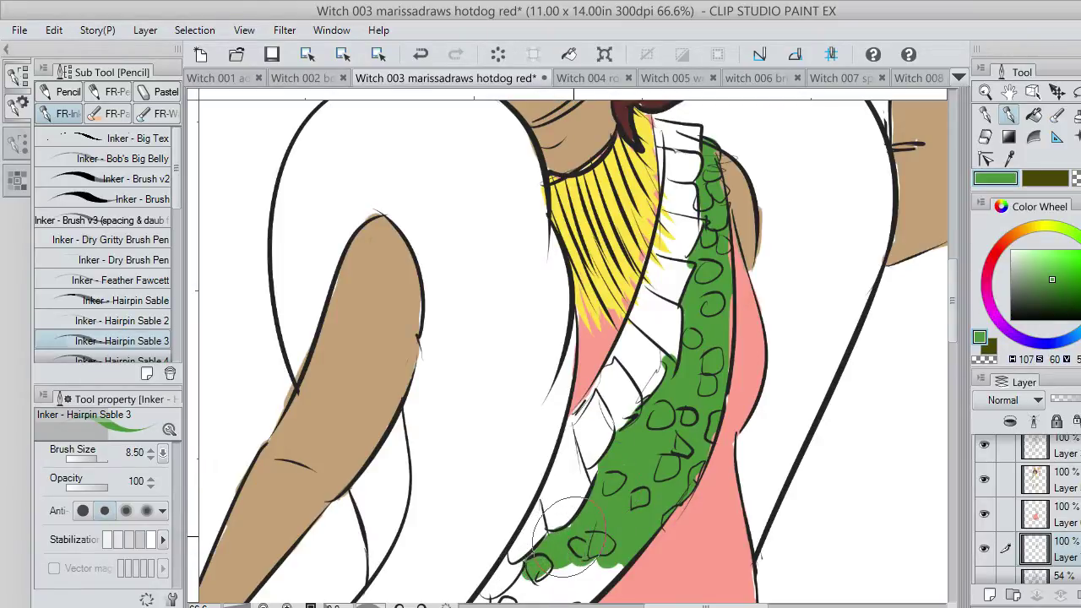
Fill the sash's lower end at the hip with the same green and erase the overspill outside its outline.
{"action": "left_click_drag", "start_coordinate": [954, 325], "coordinate": [953, 368]}
{"action": "mouse_move", "coordinate": [449, 414]}
{"action": "left_mouse_down"}
{"action": "mouse_move", "coordinate": [417, 465]}
{"action": "mouse_move", "coordinate": [462, 404]}
{"action": "mouse_move", "coordinate": [507, 386]}
{"action": "mouse_move", "coordinate": [632, 286]}
{"action": "mouse_move", "coordinate": [519, 354]}
{"action": "mouse_move", "coordinate": [541, 313]}
{"action": "mouse_move", "coordinate": [499, 355]}
{"action": "mouse_move", "coordinate": [473, 354]}
{"action": "mouse_move", "coordinate": [448, 395]}
{"action": "left_mouse_up"}
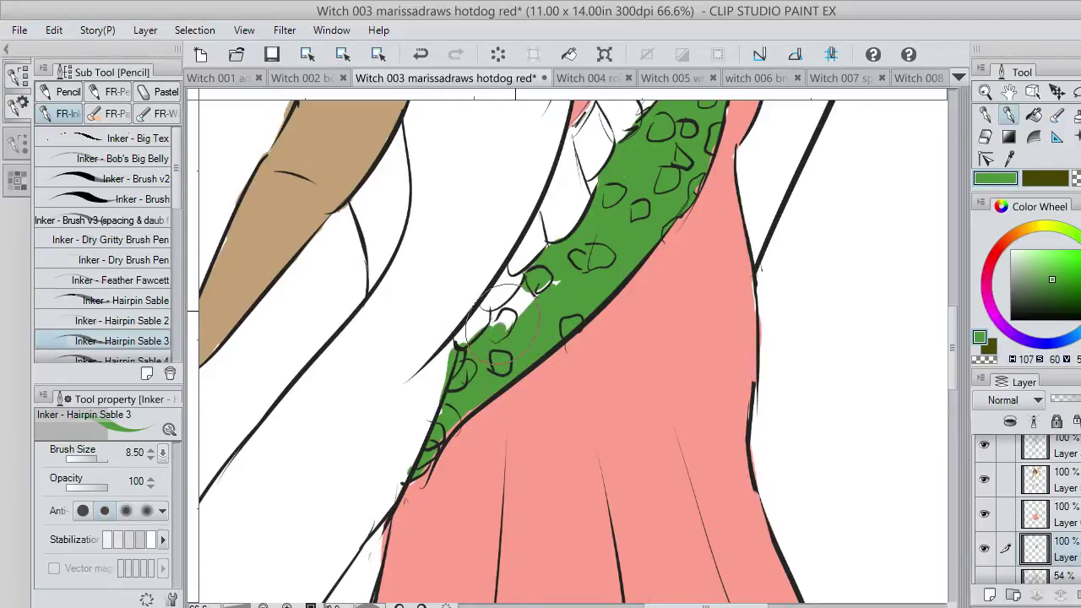
{"action": "left_click_drag", "start_coordinate": [490, 305], "coordinate": [533, 274]}
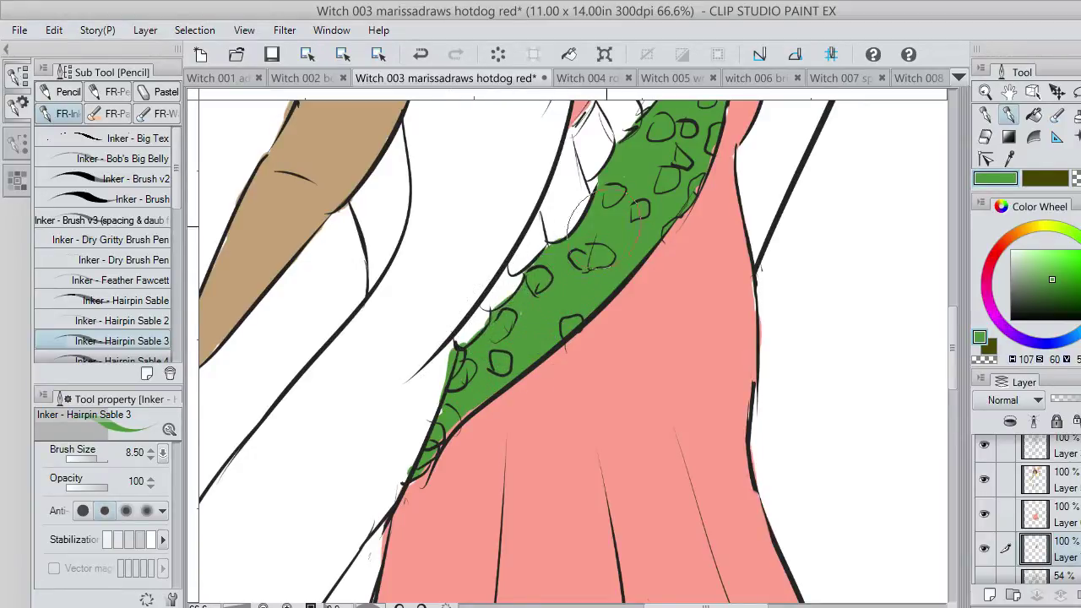
{"action": "key", "text": "c"}
{"action": "left_click_drag", "start_coordinate": [429, 392], "coordinate": [456, 342]}
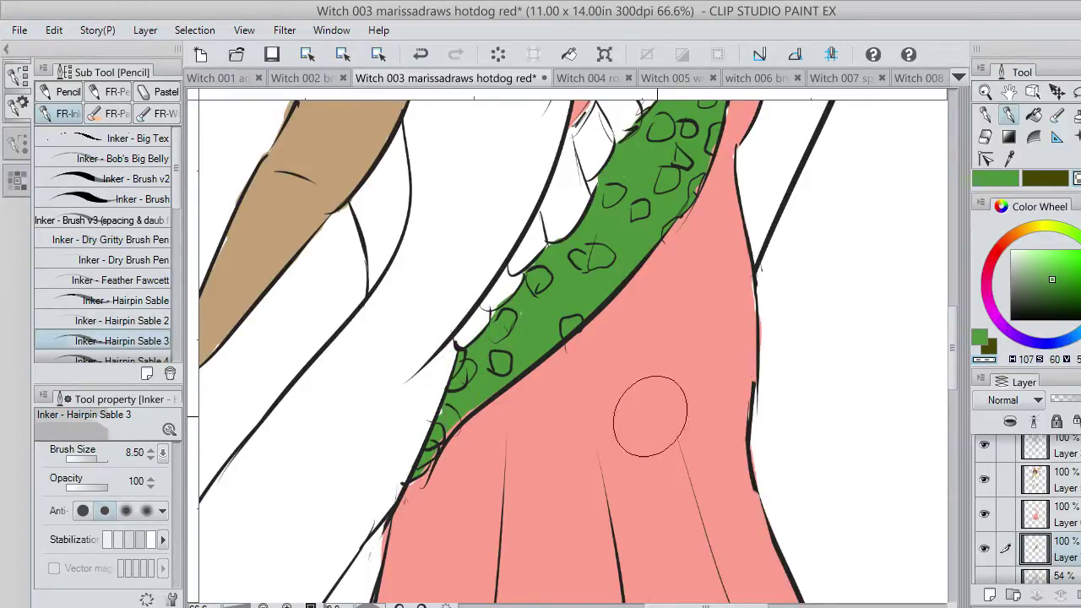
Clean up stray pink around the bodice on the dress layer, and select the skin and hair colour layer.
{"action": "left_click", "coordinate": [1066, 521]}
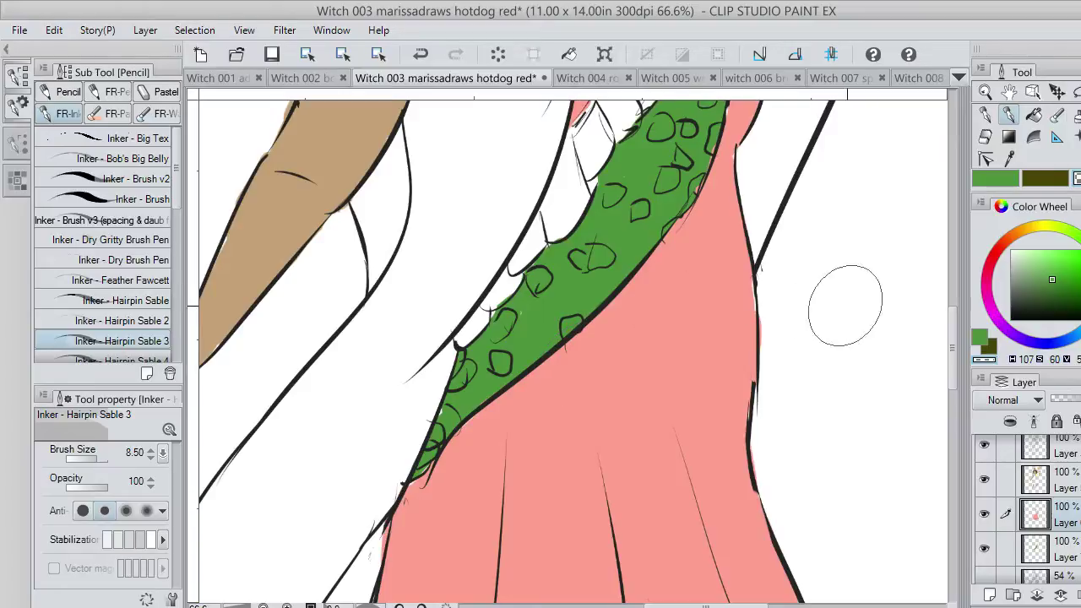
{"action": "left_click_drag", "start_coordinate": [953, 335], "coordinate": [948, 279]}
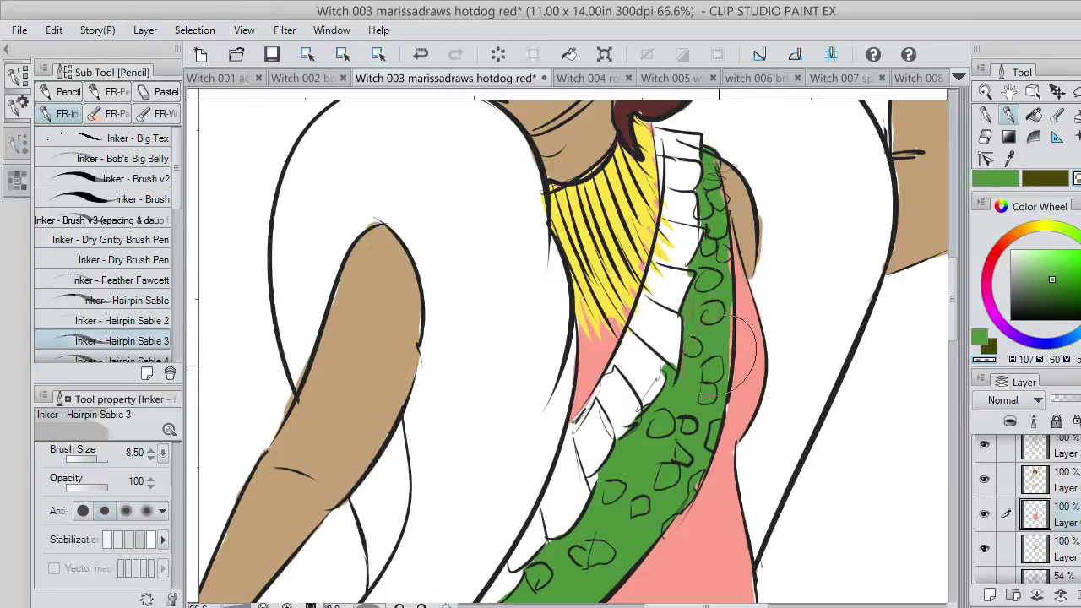
{"action": "key", "text": "ctrl+z"}
{"action": "left_click", "coordinate": [1065, 479]}
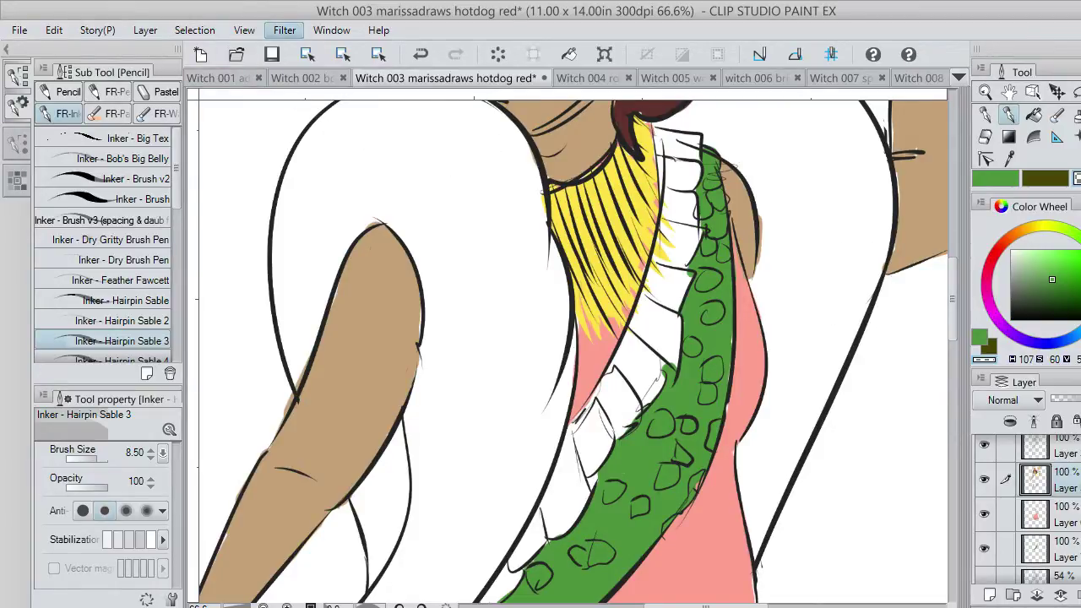
Save the illustration and show the beige background layer above the paper.
{"action": "left_click", "coordinate": [260, 73]}
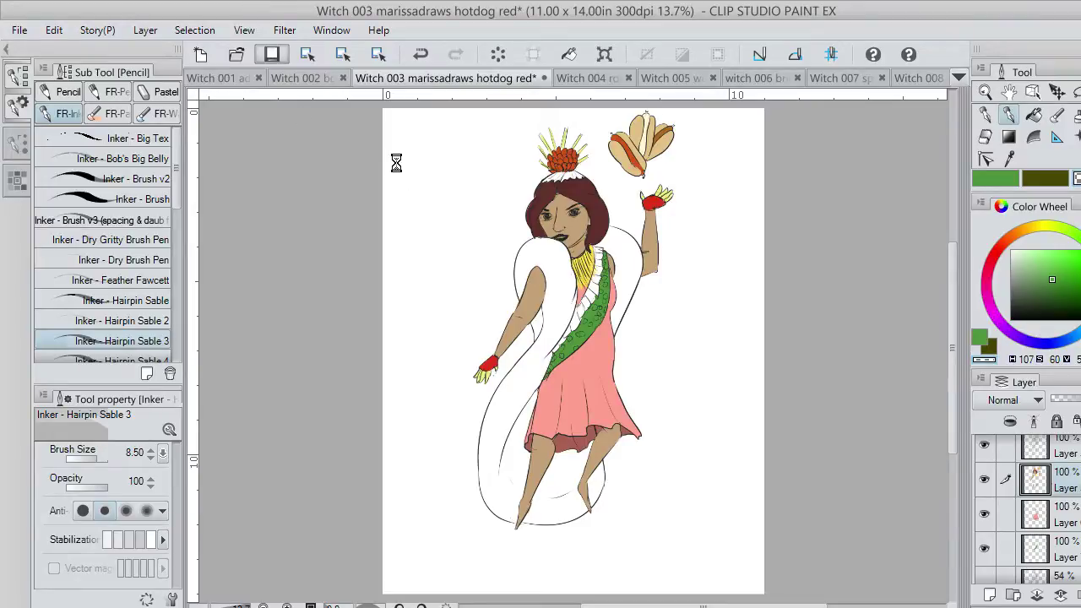
{"action": "key", "text": "ctrl+s"}
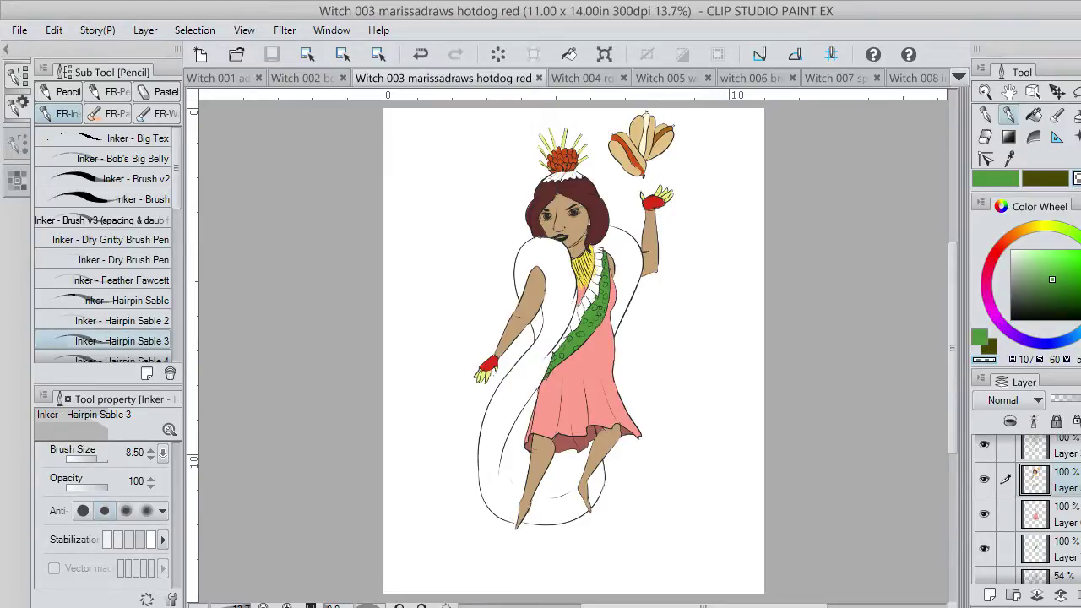
{"action": "scroll", "coordinate": [1028, 510], "scroll_direction": "down", "scroll_amount": 3}
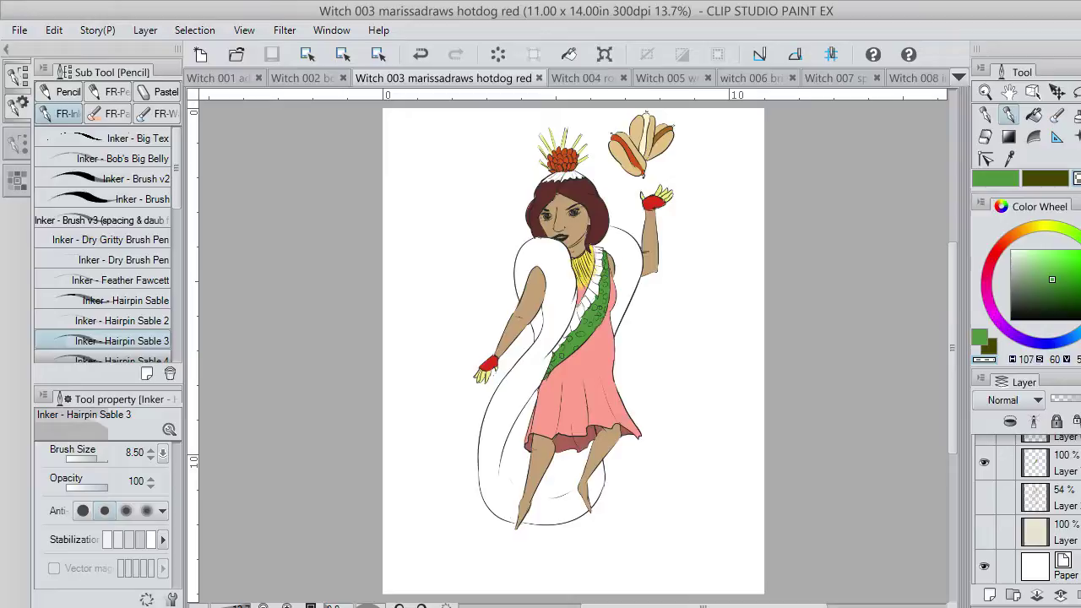
{"action": "left_click", "coordinate": [984, 531]}
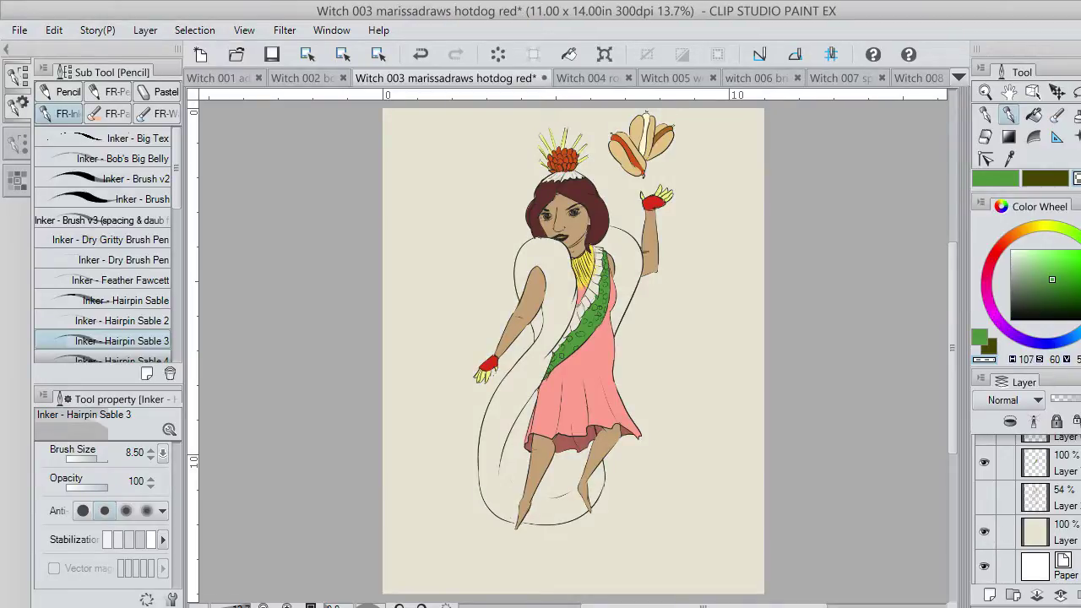
Activate the Eyedropper's Color picker, and select and show the top layer with the coloured swirls around the hot dogs and lowered hand.
{"action": "scroll", "coordinate": [1025, 507], "scroll_direction": "up", "scroll_amount": 3}
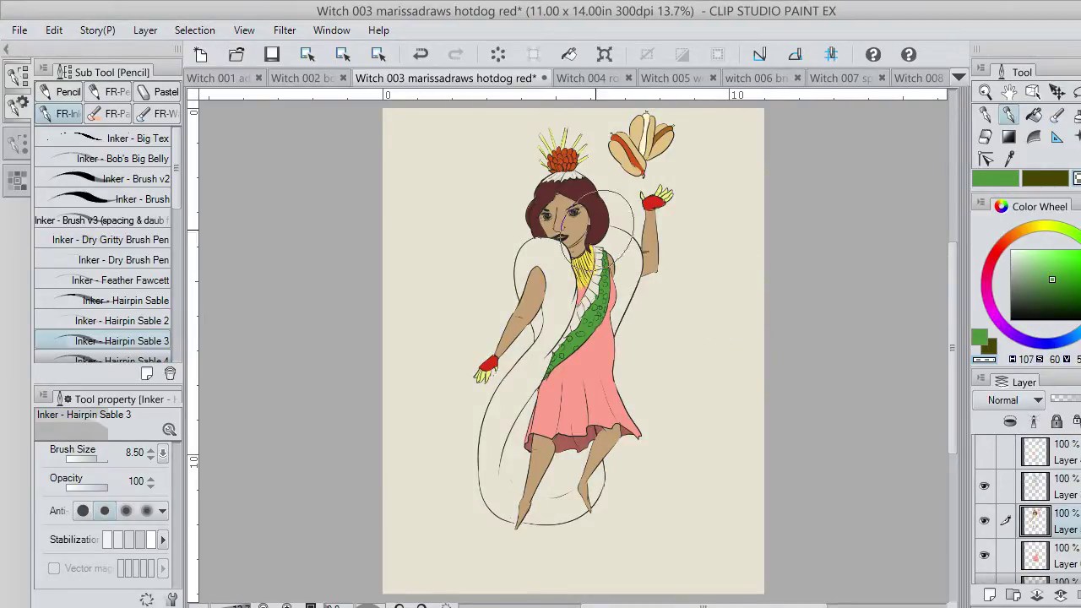
{"action": "scroll", "coordinate": [627, 297], "scroll_direction": "up", "scroll_amount": 3}
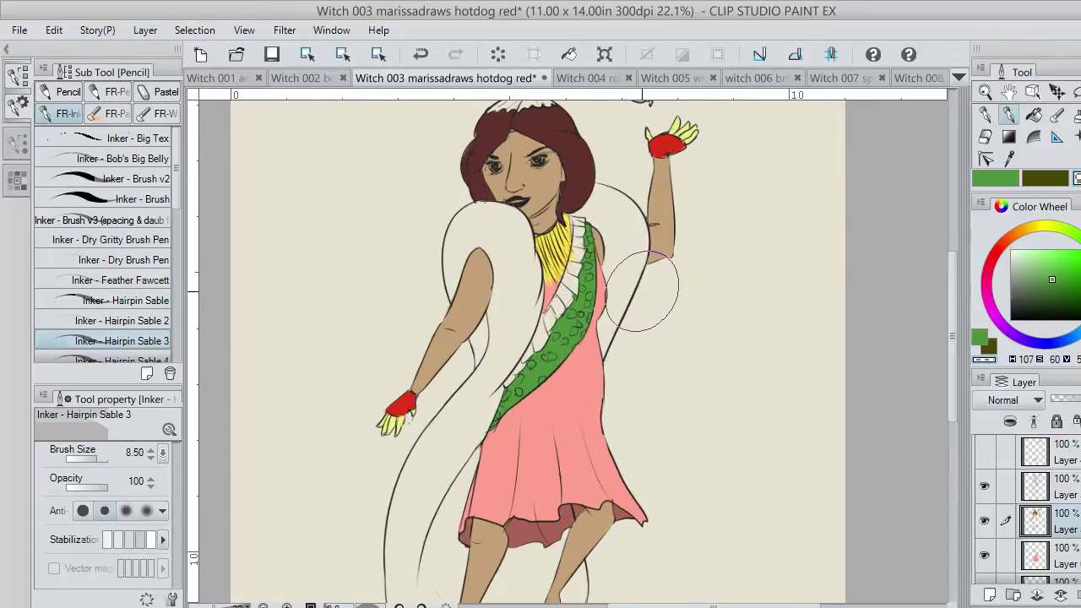
{"action": "left_click_drag", "start_coordinate": [953, 335], "coordinate": [947, 300]}
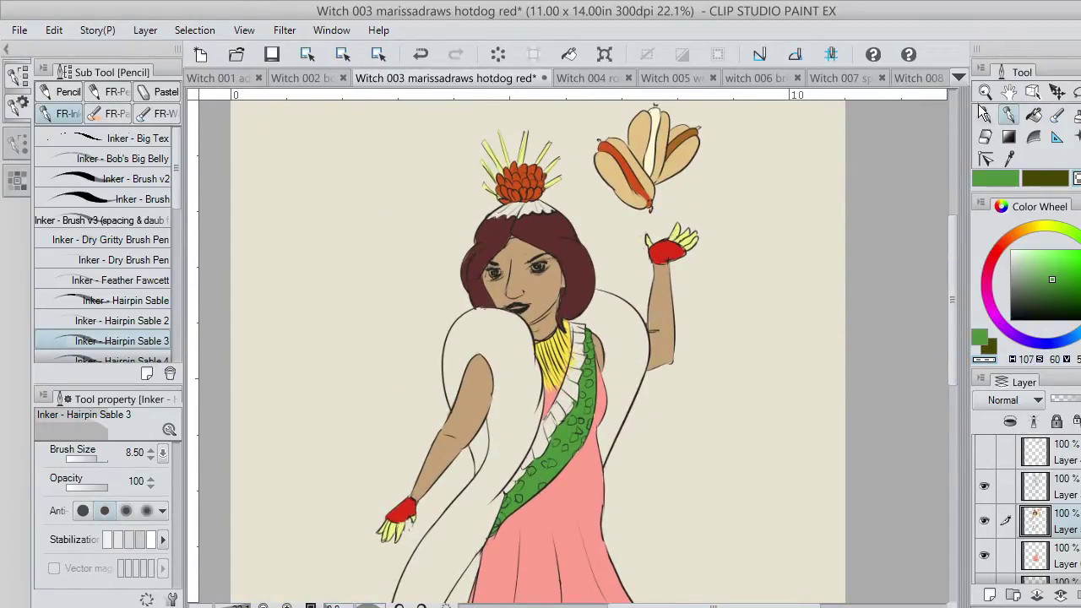
{"action": "left_click", "coordinate": [1010, 161]}
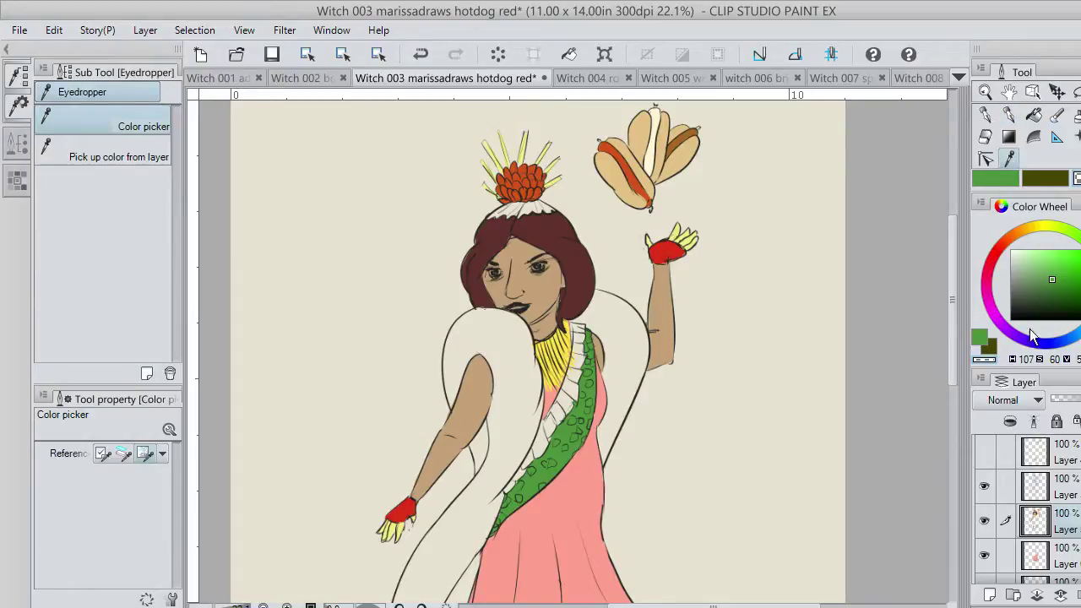
{"action": "left_click", "coordinate": [1070, 456]}
{"action": "left_click", "coordinate": [984, 453]}
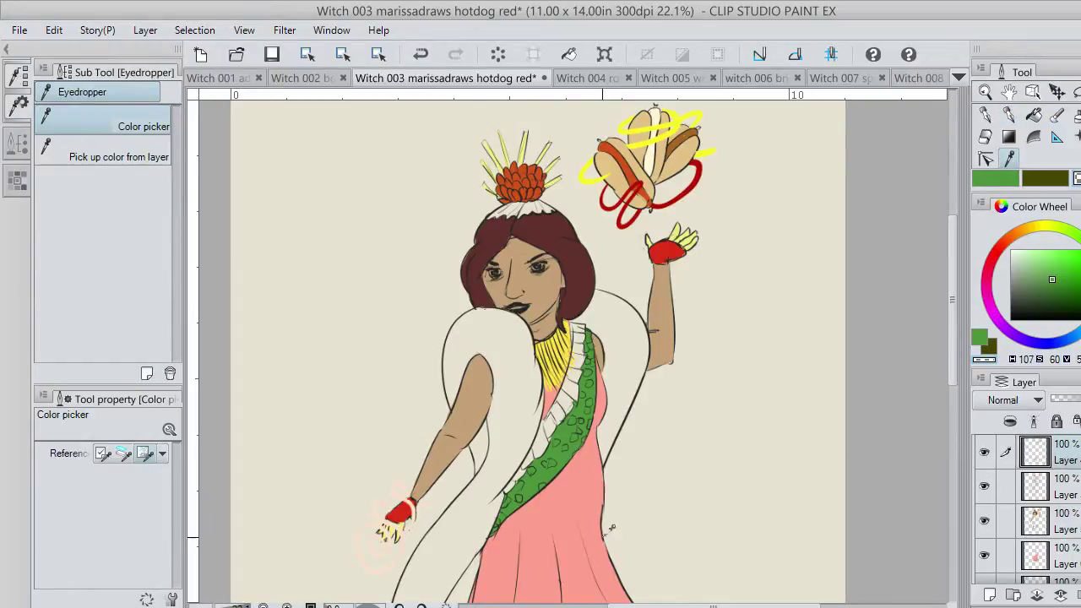
Sample the pale peach from the swirl at the lowered hand and fill the ruffled headpiece base with it on the dress layer.
{"action": "left_click", "coordinate": [397, 514]}
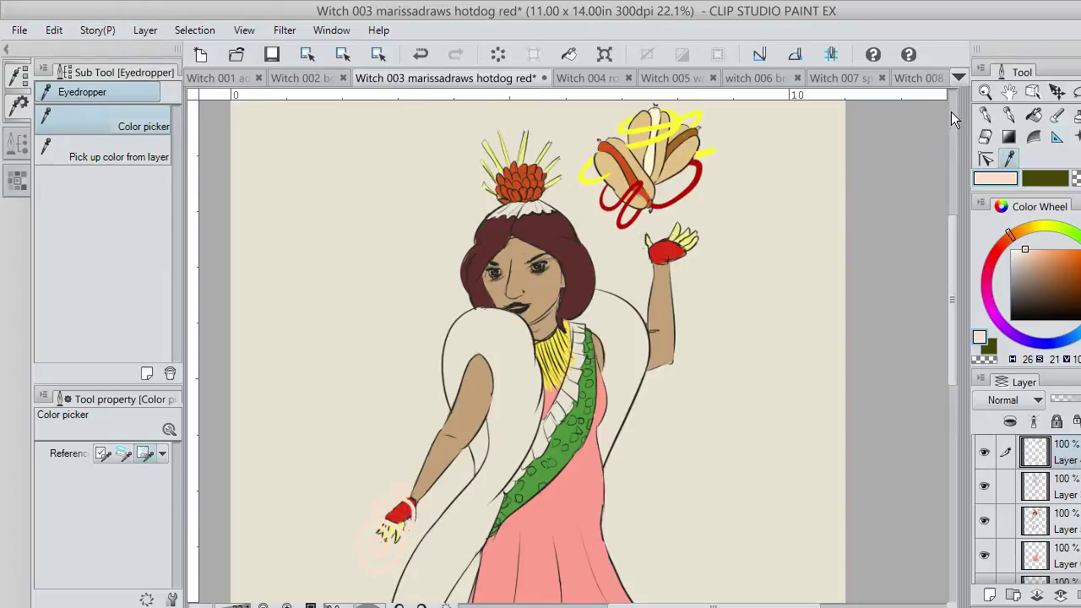
{"action": "left_click", "coordinate": [1009, 117]}
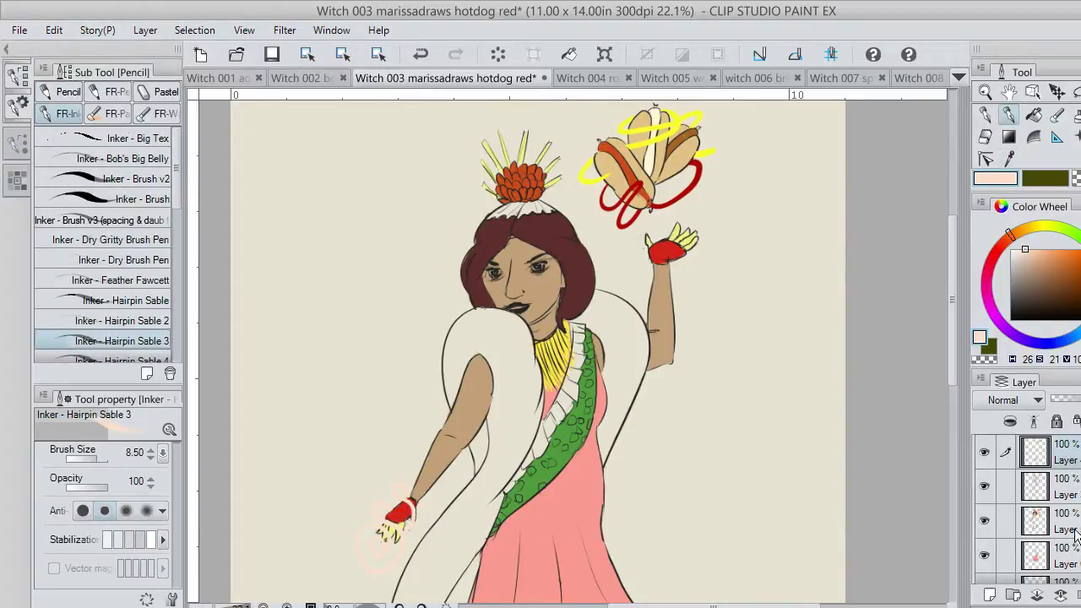
{"action": "left_click", "coordinate": [1069, 557]}
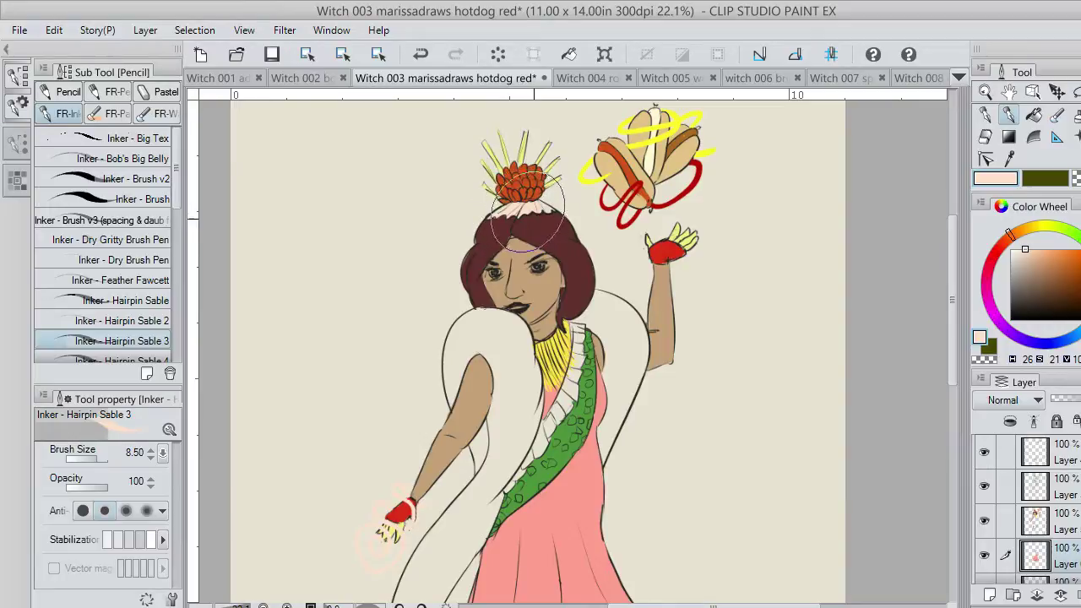
{"action": "key", "text": "ctrl+z"}
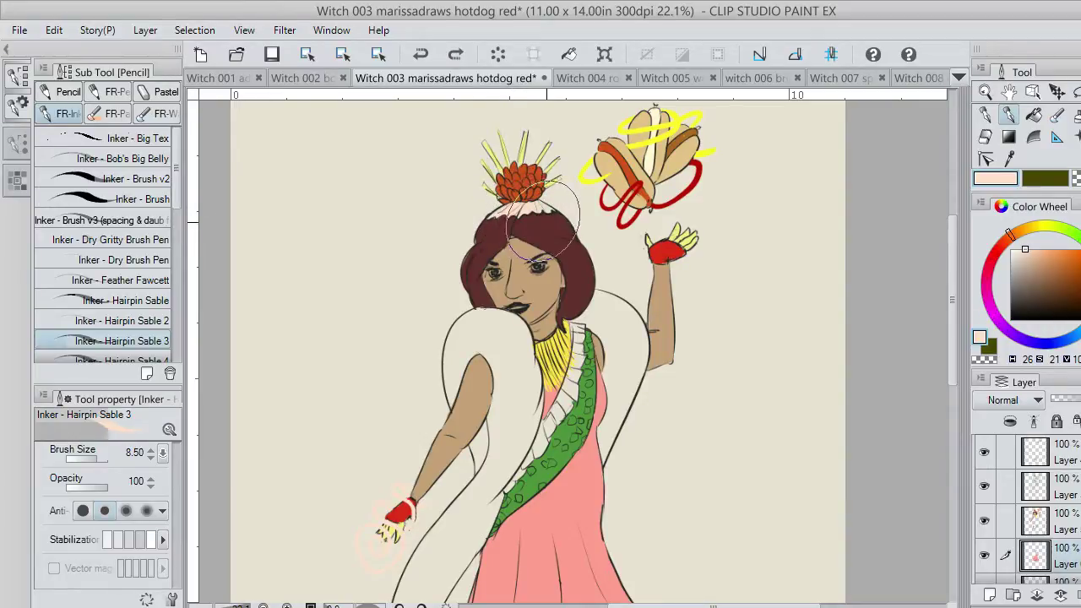
{"action": "left_click_drag", "start_coordinate": [548, 220], "coordinate": [548, 214]}
Add a new layer below the dress layer and fill the large bun around the witch's body with light orange, hue 34, saturation 55.
{"action": "mouse_move", "coordinate": [952, 348]}
{"action": "left_mouse_down"}
{"action": "mouse_move", "coordinate": [950, 432]}
{"action": "mouse_move", "coordinate": [949, 406]}
{"action": "left_mouse_up"}
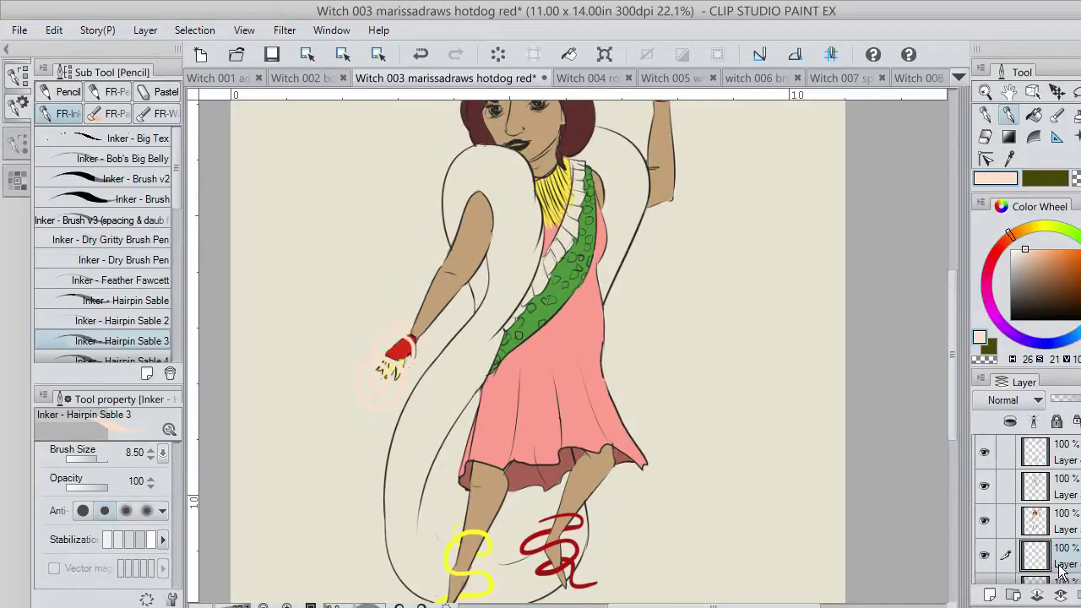
{"action": "mouse_move", "coordinate": [1077, 560]}
{"action": "left_mouse_down"}
{"action": "mouse_move", "coordinate": [1077, 578]}
{"action": "mouse_move", "coordinate": [1078, 543]}
{"action": "left_mouse_up"}
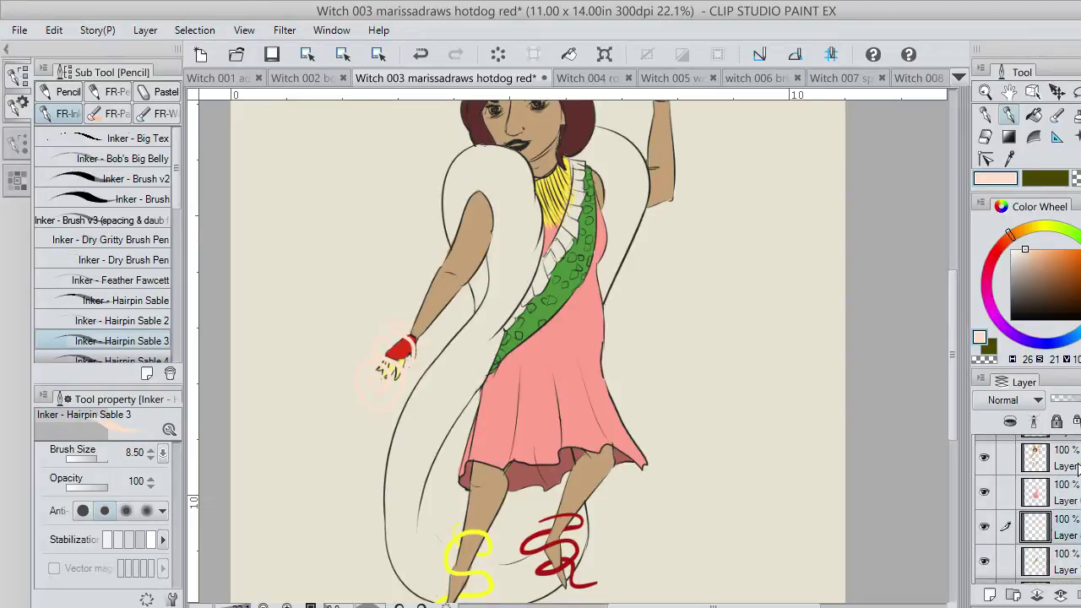
{"action": "mouse_move", "coordinate": [1036, 249]}
{"action": "left_mouse_down"}
{"action": "mouse_move", "coordinate": [1053, 252]}
{"action": "mouse_move", "coordinate": [1018, 233]}
{"action": "mouse_move", "coordinate": [1038, 259]}
{"action": "left_mouse_up"}
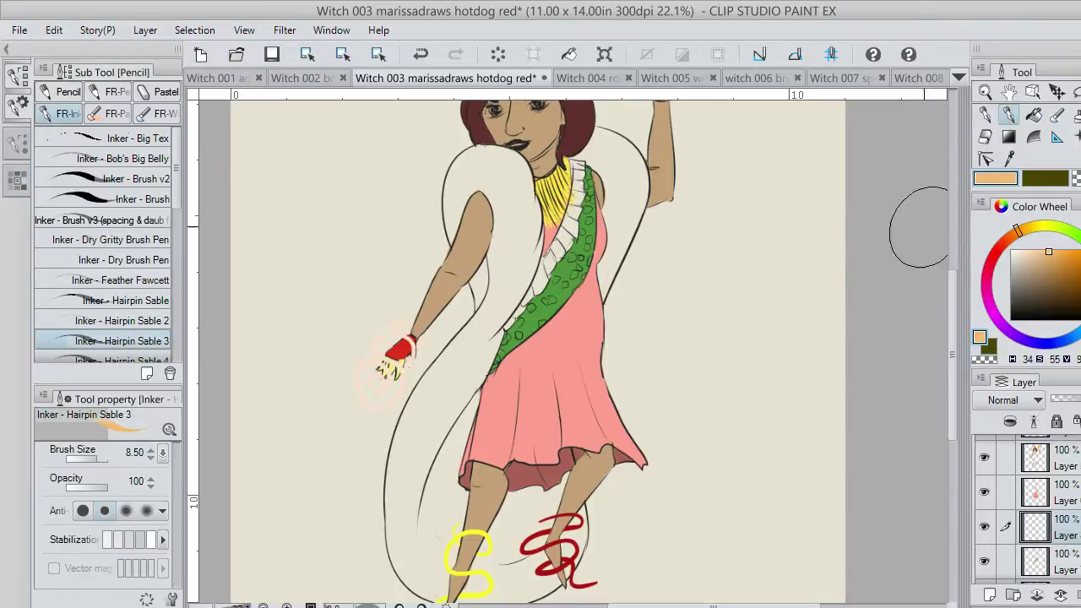
{"action": "mouse_move", "coordinate": [471, 194]}
{"action": "left_mouse_down"}
{"action": "mouse_move", "coordinate": [485, 277]}
{"action": "mouse_move", "coordinate": [495, 239]}
{"action": "mouse_move", "coordinate": [503, 250]}
{"action": "mouse_move", "coordinate": [501, 154]}
{"action": "mouse_move", "coordinate": [510, 266]}
{"action": "mouse_move", "coordinate": [528, 191]}
{"action": "mouse_move", "coordinate": [524, 240]}
{"action": "left_mouse_up"}
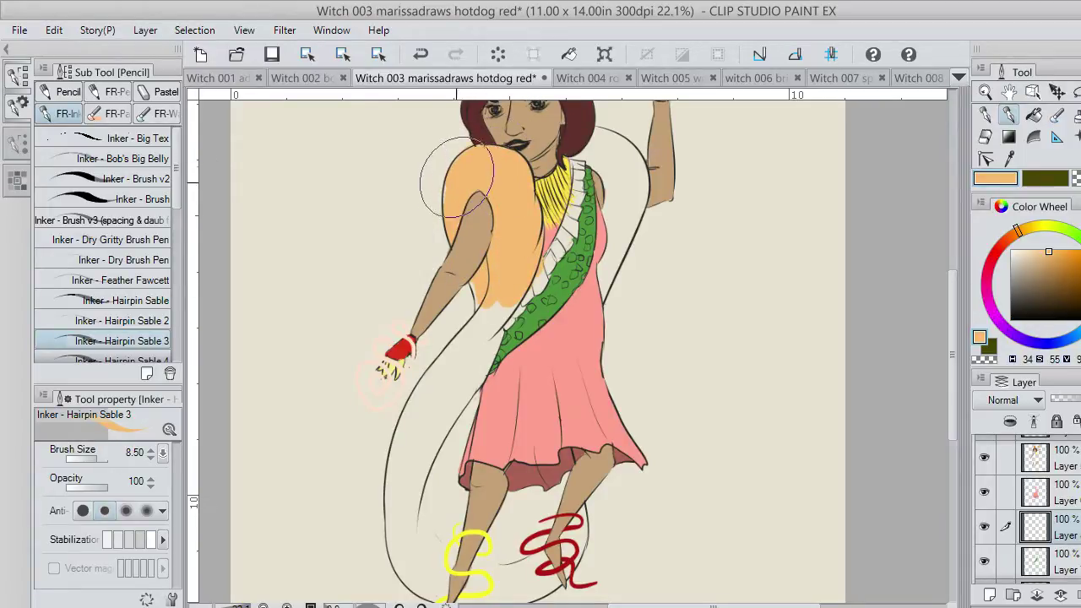
{"action": "mouse_move", "coordinate": [456, 177]}
{"action": "left_mouse_down"}
{"action": "mouse_move", "coordinate": [499, 304]}
{"action": "mouse_move", "coordinate": [488, 314]}
{"action": "mouse_move", "coordinate": [483, 272]}
{"action": "mouse_move", "coordinate": [488, 306]}
{"action": "mouse_move", "coordinate": [441, 391]}
{"action": "mouse_move", "coordinate": [416, 411]}
{"action": "mouse_move", "coordinate": [404, 491]}
{"action": "mouse_move", "coordinate": [398, 461]}
{"action": "mouse_move", "coordinate": [431, 573]}
{"action": "mouse_move", "coordinate": [433, 533]}
{"action": "mouse_move", "coordinate": [461, 562]}
{"action": "mouse_move", "coordinate": [461, 449]}
{"action": "mouse_move", "coordinate": [501, 306]}
{"action": "left_mouse_up"}
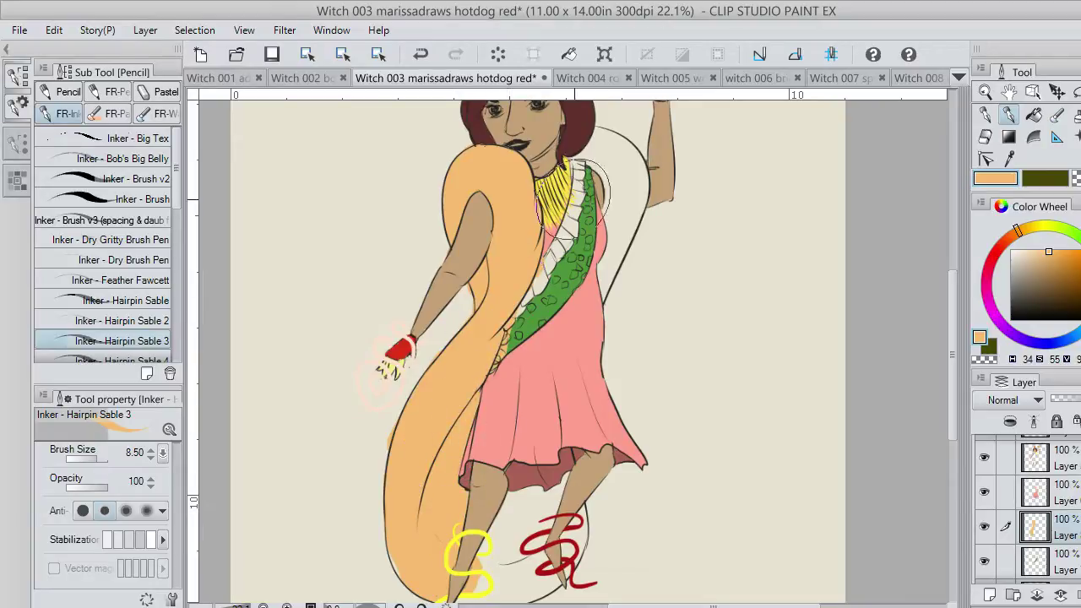
{"action": "mouse_move", "coordinate": [578, 222]}
{"action": "left_mouse_down"}
{"action": "mouse_move", "coordinate": [612, 187]}
{"action": "mouse_move", "coordinate": [609, 258]}
{"action": "mouse_move", "coordinate": [629, 173]}
{"action": "mouse_move", "coordinate": [613, 247]}
{"action": "mouse_move", "coordinate": [629, 185]}
{"action": "mouse_move", "coordinate": [621, 198]}
{"action": "mouse_move", "coordinate": [608, 165]}
{"action": "mouse_move", "coordinate": [593, 169]}
{"action": "mouse_move", "coordinate": [612, 161]}
{"action": "mouse_move", "coordinate": [608, 127]}
{"action": "mouse_move", "coordinate": [627, 173]}
{"action": "mouse_move", "coordinate": [606, 150]}
{"action": "mouse_move", "coordinate": [637, 188]}
{"action": "left_mouse_up"}
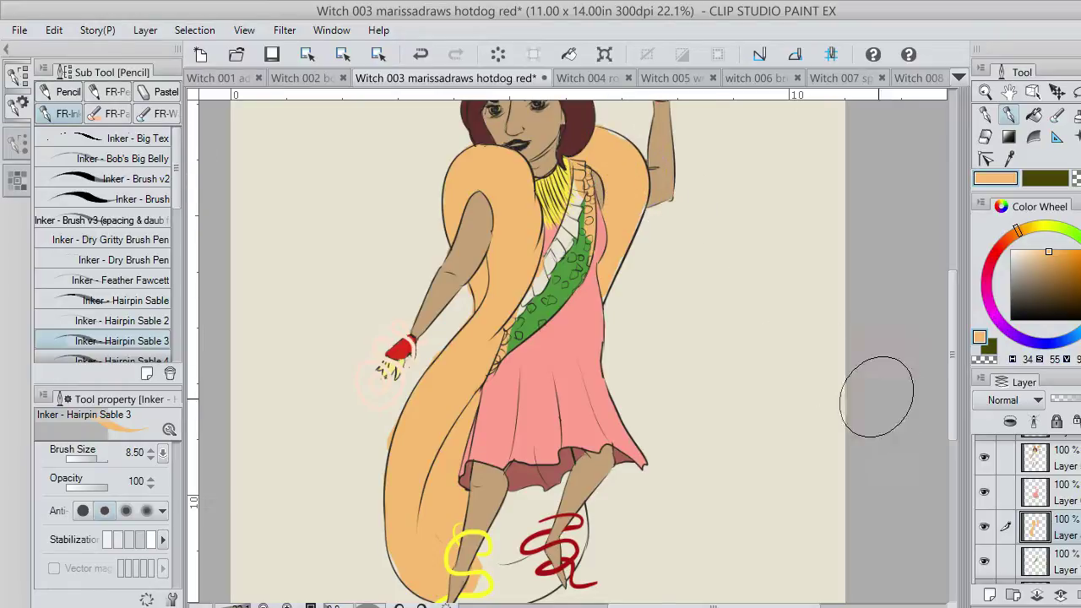
Place the bun's colour layer directly beneath the sash layer and fill the bun's lower end behind the legs with the same light orange.
{"action": "left_click_drag", "start_coordinate": [1076, 571], "coordinate": [1078, 560]}
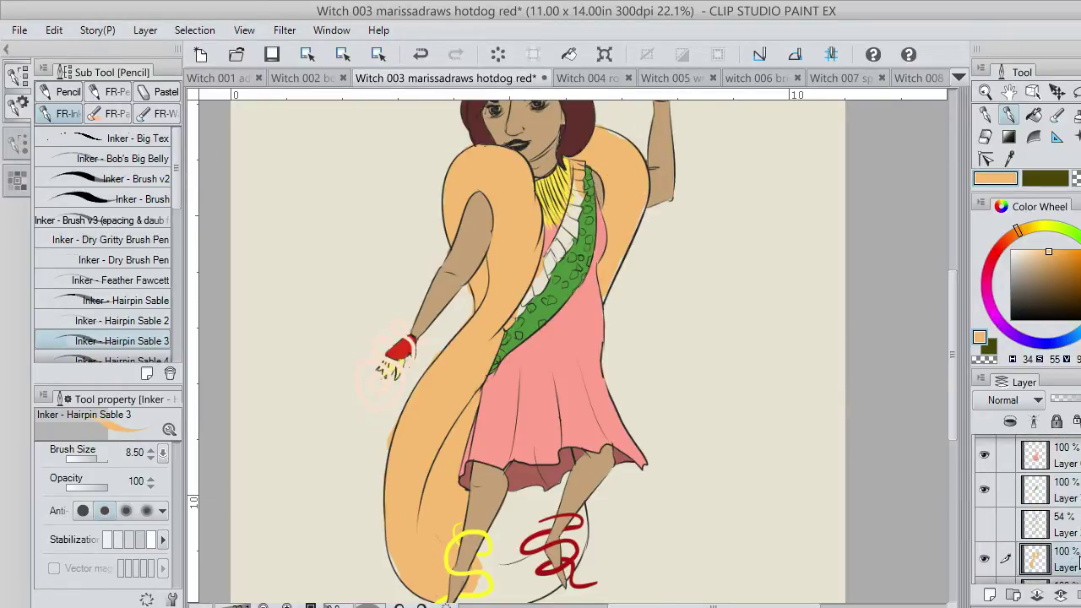
{"action": "left_click_drag", "start_coordinate": [1076, 511], "coordinate": [1057, 481]}
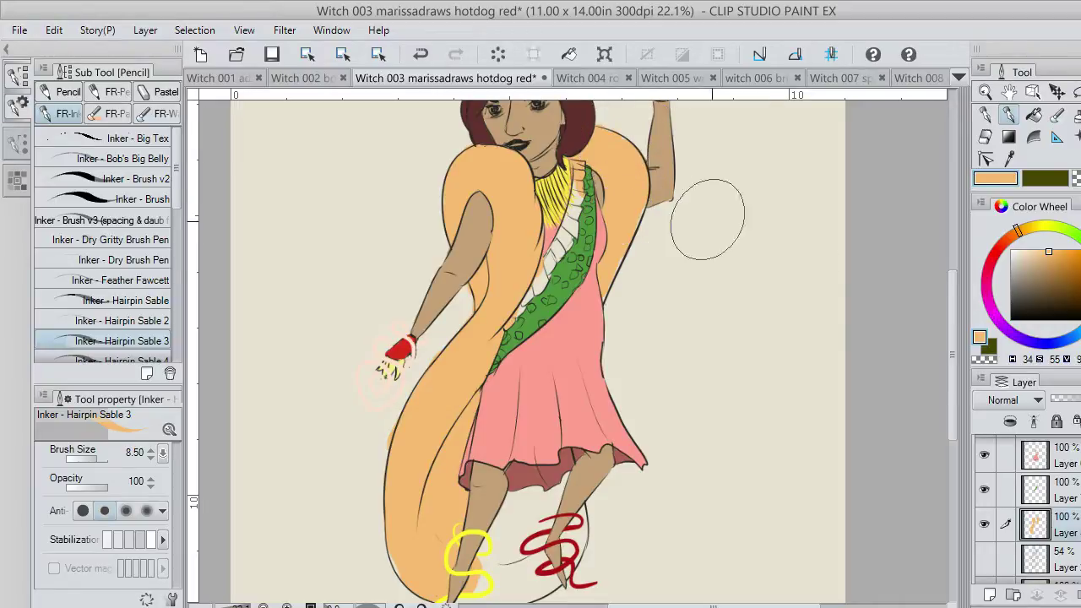
{"action": "mouse_move", "coordinate": [497, 498]}
{"action": "left_mouse_down"}
{"action": "mouse_move", "coordinate": [496, 538]}
{"action": "mouse_move", "coordinate": [521, 492]}
{"action": "mouse_move", "coordinate": [547, 488]}
{"action": "left_mouse_up"}
{"action": "mouse_move", "coordinate": [559, 529]}
{"action": "left_mouse_down"}
{"action": "mouse_move", "coordinate": [566, 502]}
{"action": "mouse_move", "coordinate": [569, 549]}
{"action": "mouse_move", "coordinate": [571, 507]}
{"action": "mouse_move", "coordinate": [572, 533]}
{"action": "mouse_move", "coordinate": [537, 572]}
{"action": "mouse_move", "coordinate": [447, 579]}
{"action": "left_mouse_up"}
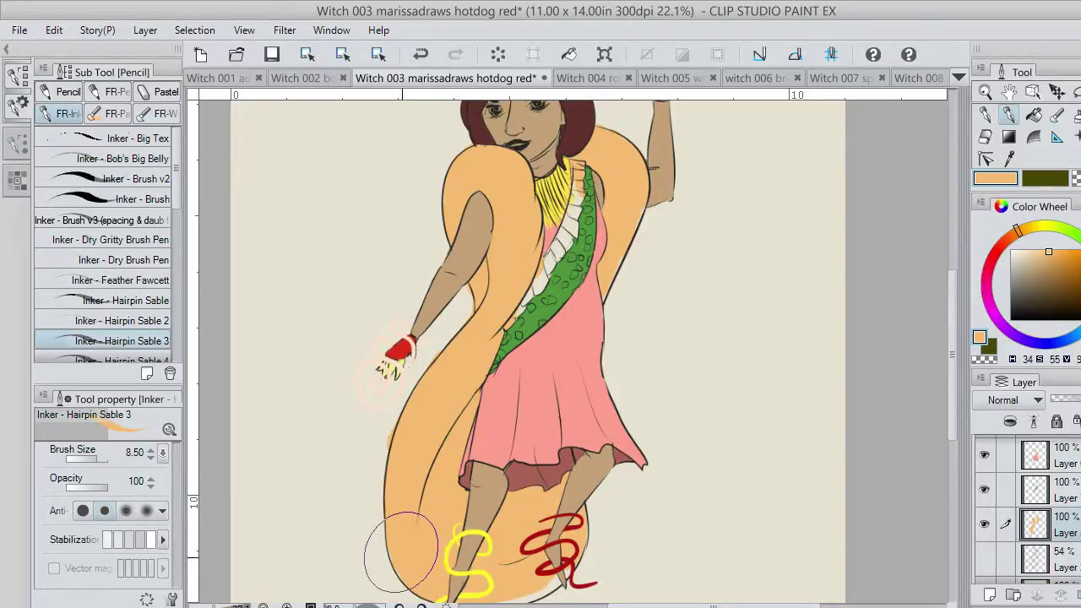
{"action": "left_click_drag", "start_coordinate": [955, 410], "coordinate": [955, 433]}
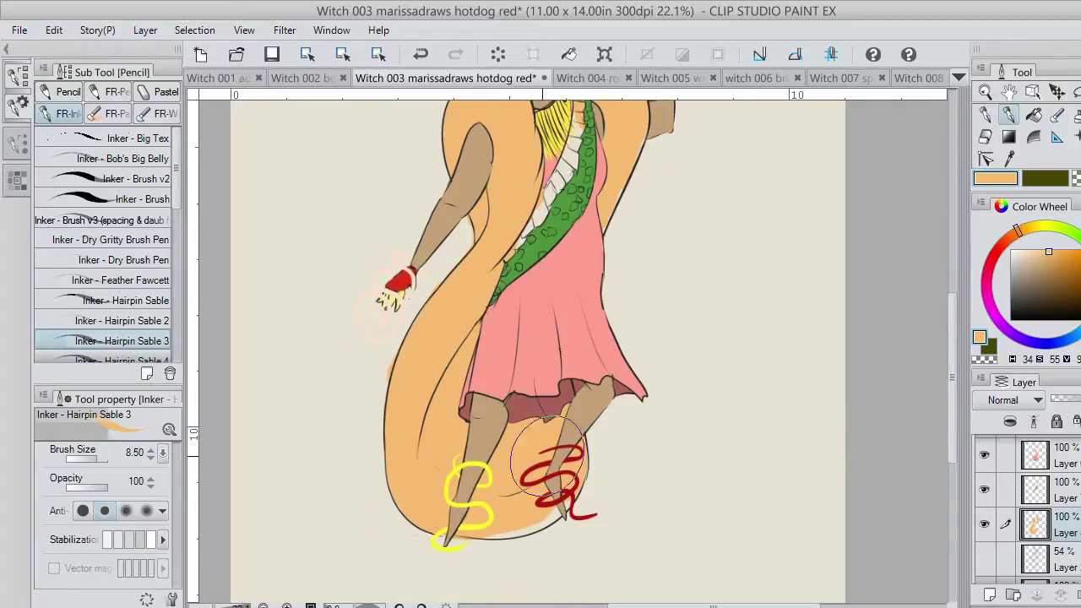
{"action": "mouse_move", "coordinate": [490, 525]}
{"action": "left_mouse_down"}
{"action": "mouse_move", "coordinate": [530, 513]}
{"action": "mouse_move", "coordinate": [483, 527]}
{"action": "mouse_move", "coordinate": [565, 481]}
{"action": "left_mouse_up"}
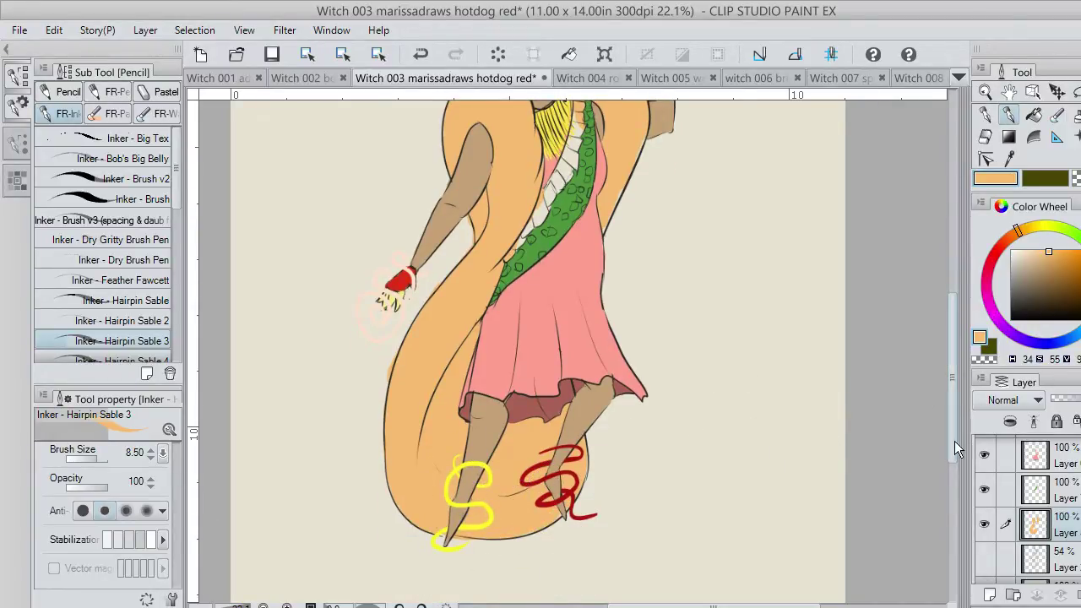
{"action": "left_click_drag", "start_coordinate": [954, 441], "coordinate": [949, 353]}
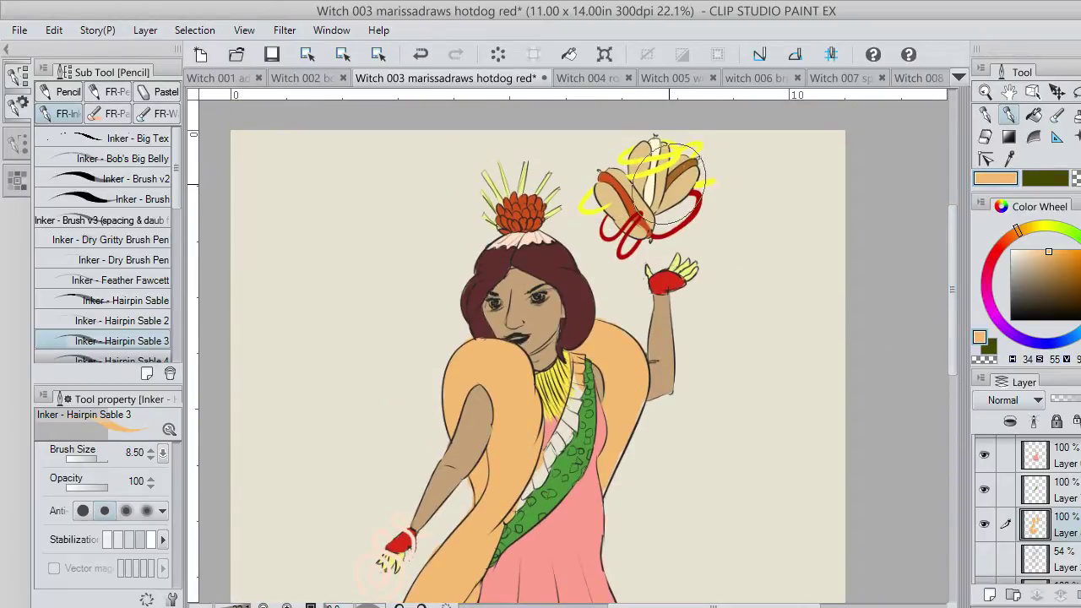
{"action": "scroll", "coordinate": [662, 180], "scroll_direction": "up", "scroll_amount": 5}
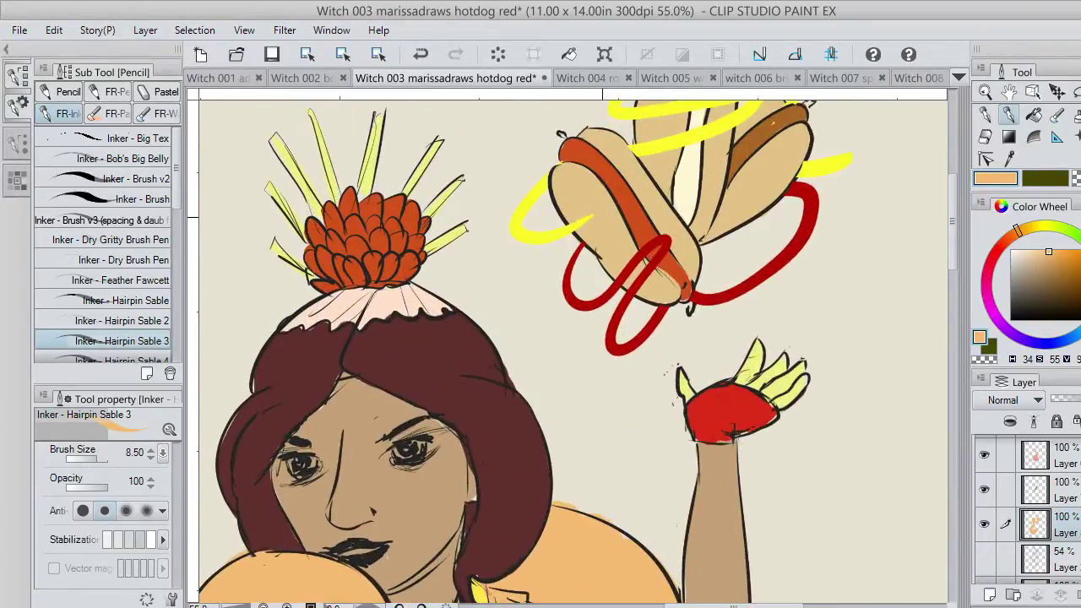
{"action": "scroll", "coordinate": [590, 202], "scroll_direction": "up", "scroll_amount": 3}
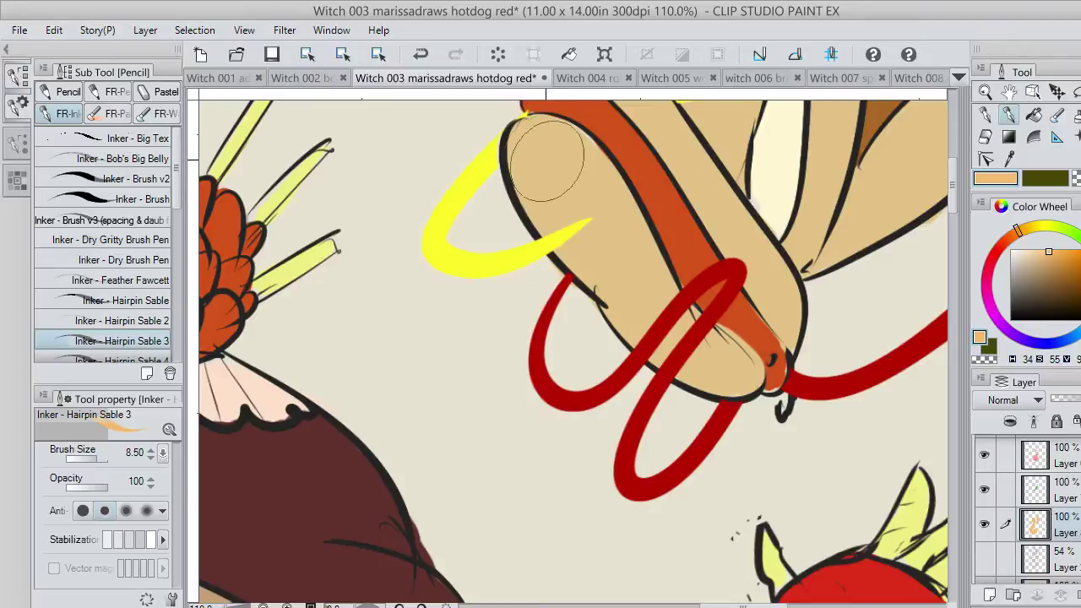
{"action": "scroll", "coordinate": [1032, 515], "scroll_direction": "up", "scroll_amount": 3}
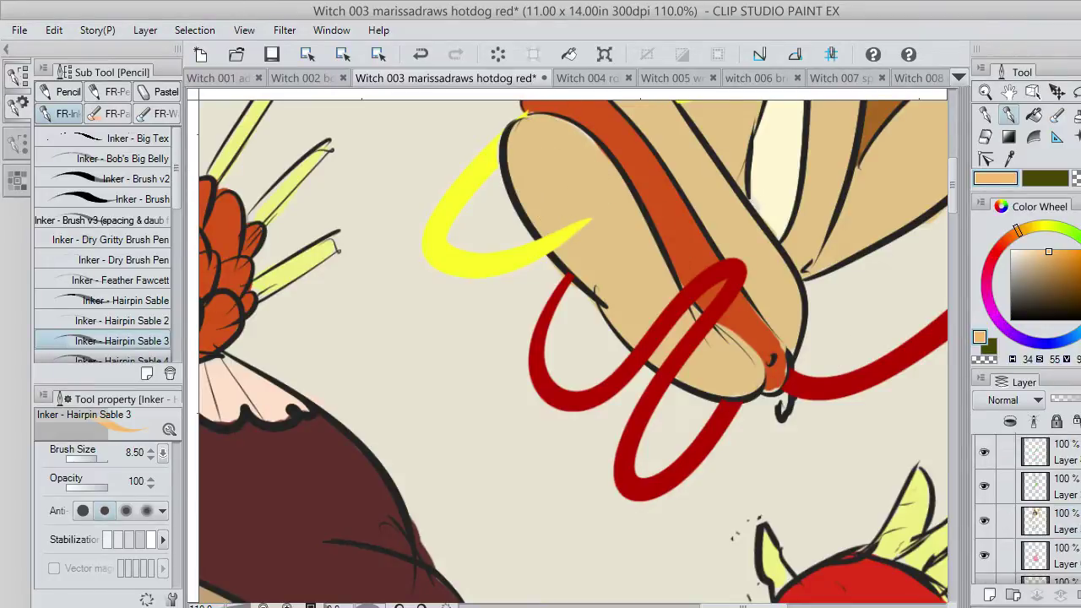
{"action": "left_click", "coordinate": [1070, 461]}
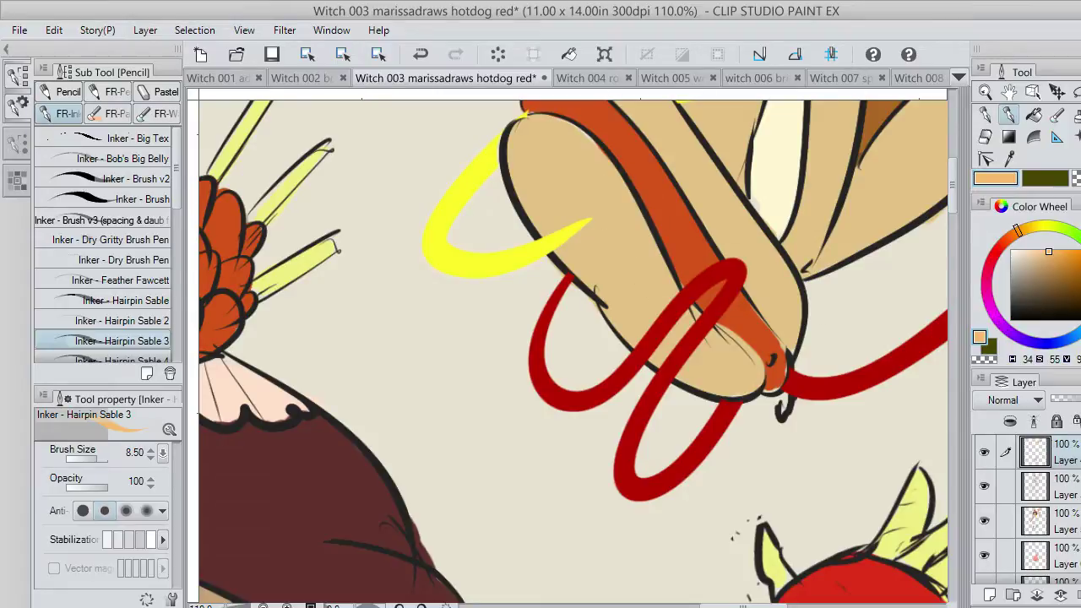
{"action": "left_click", "coordinate": [986, 522]}
{"action": "left_click", "coordinate": [986, 522]}
{"action": "mouse_move", "coordinate": [526, 143]}
{"action": "left_mouse_down"}
{"action": "mouse_move", "coordinate": [590, 196]}
{"action": "mouse_move", "coordinate": [528, 149]}
{"action": "mouse_move", "coordinate": [538, 188]}
{"action": "left_mouse_up"}
{"action": "mouse_move", "coordinate": [610, 239]}
{"action": "left_mouse_down"}
{"action": "mouse_move", "coordinate": [627, 276]}
{"action": "mouse_move", "coordinate": [581, 235]}
{"action": "mouse_move", "coordinate": [572, 259]}
{"action": "left_mouse_up"}
{"action": "key", "text": "ctrl+z"}
On the skin and hair colour layer, streak the floating hot dogs' buns with light orange as shading.
{"action": "left_click", "coordinate": [1069, 529]}
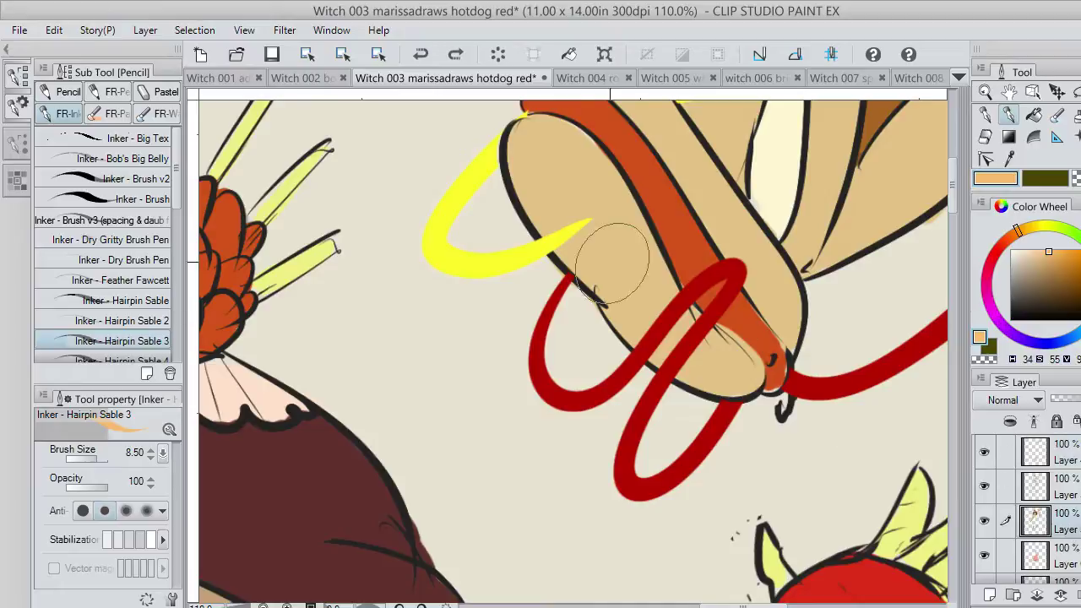
{"action": "mouse_move", "coordinate": [535, 193]}
{"action": "left_mouse_down"}
{"action": "mouse_move", "coordinate": [541, 156]}
{"action": "mouse_move", "coordinate": [551, 154]}
{"action": "mouse_move", "coordinate": [580, 172]}
{"action": "mouse_move", "coordinate": [613, 255]}
{"action": "mouse_move", "coordinate": [659, 321]}
{"action": "mouse_move", "coordinate": [725, 364]}
{"action": "mouse_move", "coordinate": [720, 376]}
{"action": "mouse_move", "coordinate": [669, 353]}
{"action": "mouse_move", "coordinate": [520, 160]}
{"action": "mouse_move", "coordinate": [527, 148]}
{"action": "mouse_move", "coordinate": [558, 169]}
{"action": "mouse_move", "coordinate": [584, 207]}
{"action": "mouse_move", "coordinate": [564, 228]}
{"action": "mouse_move", "coordinate": [633, 234]}
{"action": "mouse_move", "coordinate": [809, 310]}
{"action": "mouse_move", "coordinate": [775, 257]}
{"action": "mouse_move", "coordinate": [784, 310]}
{"action": "mouse_move", "coordinate": [792, 313]}
{"action": "mouse_move", "coordinate": [773, 249]}
{"action": "mouse_move", "coordinate": [667, 139]}
{"action": "left_mouse_up"}
{"action": "left_click_drag", "start_coordinate": [954, 227], "coordinate": [952, 168]}
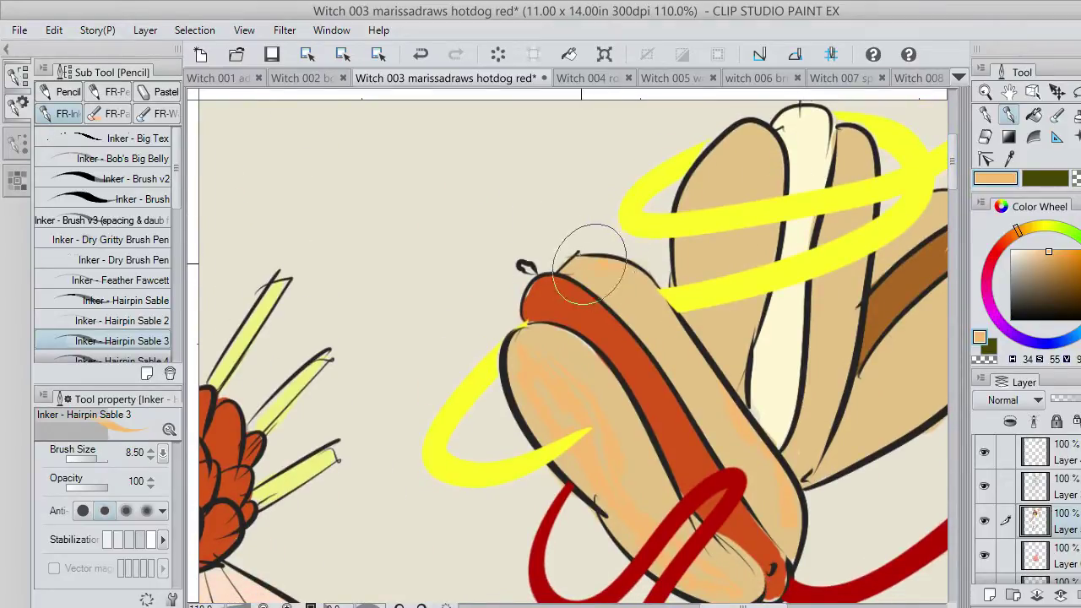
{"action": "mouse_move", "coordinate": [590, 257]}
{"action": "left_mouse_down"}
{"action": "mouse_move", "coordinate": [652, 294]}
{"action": "mouse_move", "coordinate": [760, 457]}
{"action": "mouse_move", "coordinate": [711, 274]}
{"action": "mouse_move", "coordinate": [696, 304]}
{"action": "mouse_move", "coordinate": [688, 246]}
{"action": "mouse_move", "coordinate": [718, 158]}
{"action": "mouse_move", "coordinate": [740, 208]}
{"action": "mouse_move", "coordinate": [723, 335]}
{"action": "mouse_move", "coordinate": [711, 324]}
{"action": "mouse_move", "coordinate": [742, 148]}
{"action": "mouse_move", "coordinate": [750, 267]}
{"action": "left_mouse_up"}
{"action": "mouse_move", "coordinate": [731, 354]}
{"action": "left_mouse_down"}
{"action": "mouse_move", "coordinate": [790, 369]}
{"action": "mouse_move", "coordinate": [795, 444]}
{"action": "mouse_move", "coordinate": [811, 436]}
{"action": "mouse_move", "coordinate": [827, 412]}
{"action": "mouse_move", "coordinate": [842, 329]}
{"action": "mouse_move", "coordinate": [864, 133]}
{"action": "mouse_move", "coordinate": [833, 394]}
{"action": "mouse_move", "coordinate": [805, 467]}
{"action": "mouse_move", "coordinate": [786, 474]}
{"action": "mouse_move", "coordinate": [869, 427]}
{"action": "mouse_move", "coordinate": [902, 361]}
{"action": "left_mouse_up"}
{"action": "left_click_drag", "start_coordinate": [741, 605], "coordinate": [769, 606]}
{"action": "mouse_move", "coordinate": [723, 300]}
{"action": "left_mouse_down"}
{"action": "mouse_move", "coordinate": [700, 357]}
{"action": "mouse_move", "coordinate": [647, 374]}
{"action": "mouse_move", "coordinate": [694, 193]}
{"action": "left_mouse_up"}
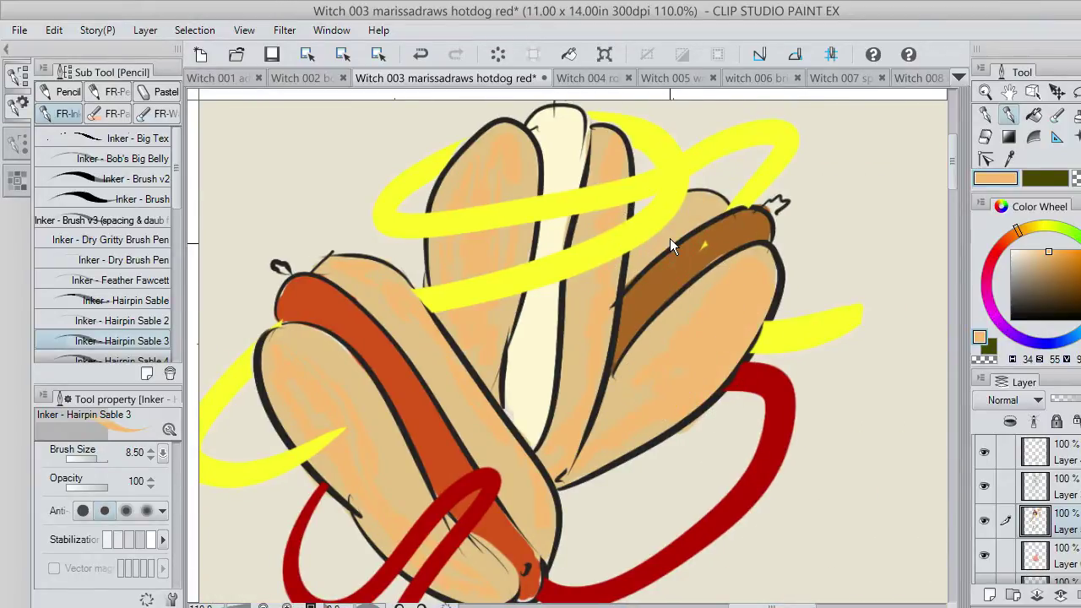
Rework the bun around the brown sausage into tan with separate light orange streaks, undoing unwanted strokes.
{"action": "mouse_move", "coordinate": [668, 342]}
{"action": "left_mouse_down"}
{"action": "mouse_move", "coordinate": [669, 395]}
{"action": "mouse_move", "coordinate": [661, 378]}
{"action": "mouse_move", "coordinate": [625, 406]}
{"action": "left_mouse_up"}
{"action": "mouse_move", "coordinate": [675, 380]}
{"action": "left_mouse_down"}
{"action": "mouse_move", "coordinate": [732, 303]}
{"action": "mouse_move", "coordinate": [637, 398]}
{"action": "mouse_move", "coordinate": [648, 366]}
{"action": "left_mouse_up"}
{"action": "left_click_drag", "start_coordinate": [719, 336], "coordinate": [722, 311]}
{"action": "key", "text": "ctrl+z"}
{"action": "key", "text": "ctrl+z"}
{"action": "mouse_move", "coordinate": [716, 335]}
{"action": "left_mouse_down"}
{"action": "mouse_move", "coordinate": [666, 363]}
{"action": "mouse_move", "coordinate": [731, 300]}
{"action": "left_mouse_up"}
{"action": "mouse_move", "coordinate": [712, 351]}
{"action": "left_mouse_down"}
{"action": "mouse_move", "coordinate": [639, 384]}
{"action": "mouse_move", "coordinate": [622, 451]}
{"action": "mouse_move", "coordinate": [652, 465]}
{"action": "left_mouse_up"}
{"action": "mouse_move", "coordinate": [640, 388]}
{"action": "left_mouse_down"}
{"action": "mouse_move", "coordinate": [714, 335]}
{"action": "mouse_move", "coordinate": [633, 409]}
{"action": "mouse_move", "coordinate": [707, 348]}
{"action": "mouse_move", "coordinate": [739, 300]}
{"action": "mouse_move", "coordinate": [711, 371]}
{"action": "left_mouse_up"}
{"action": "left_click_drag", "start_coordinate": [620, 416], "coordinate": [669, 353]}
{"action": "mouse_move", "coordinate": [614, 233]}
{"action": "left_mouse_down"}
{"action": "mouse_move", "coordinate": [570, 433]}
{"action": "mouse_move", "coordinate": [615, 216]}
{"action": "mouse_move", "coordinate": [615, 153]}
{"action": "left_mouse_up"}
Set the colour to soft yellow, hue 47, saturation 55, and streak highlights on the buns around the brown and cream sausages.
{"action": "left_click_drag", "start_coordinate": [1036, 227], "coordinate": [1045, 232]}
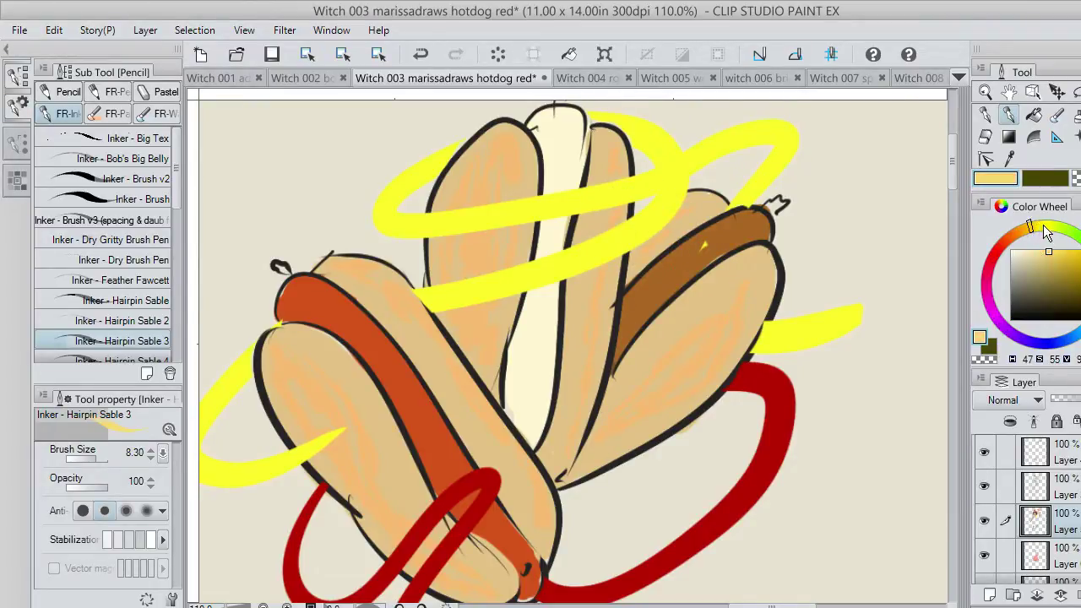
{"action": "mouse_move", "coordinate": [638, 374]}
{"action": "left_mouse_down"}
{"action": "mouse_move", "coordinate": [619, 394]}
{"action": "mouse_move", "coordinate": [682, 311]}
{"action": "mouse_move", "coordinate": [751, 254]}
{"action": "mouse_move", "coordinate": [759, 259]}
{"action": "mouse_move", "coordinate": [756, 277]}
{"action": "mouse_move", "coordinate": [678, 324]}
{"action": "mouse_move", "coordinate": [617, 386]}
{"action": "left_mouse_up"}
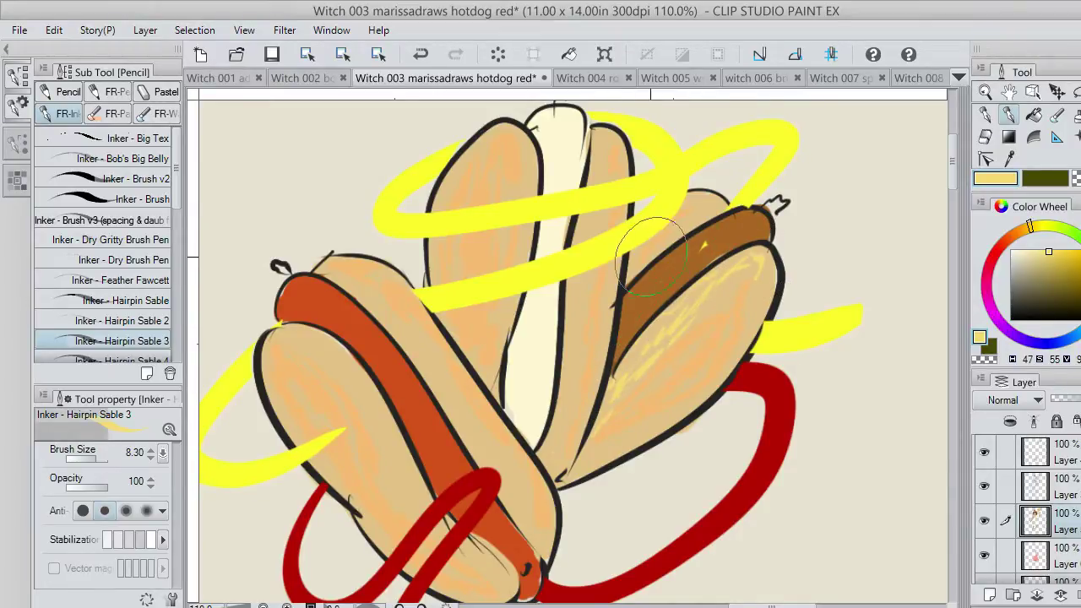
{"action": "mouse_move", "coordinate": [642, 260]}
{"action": "left_mouse_down"}
{"action": "mouse_move", "coordinate": [692, 211]}
{"action": "mouse_move", "coordinate": [673, 228]}
{"action": "left_mouse_up"}
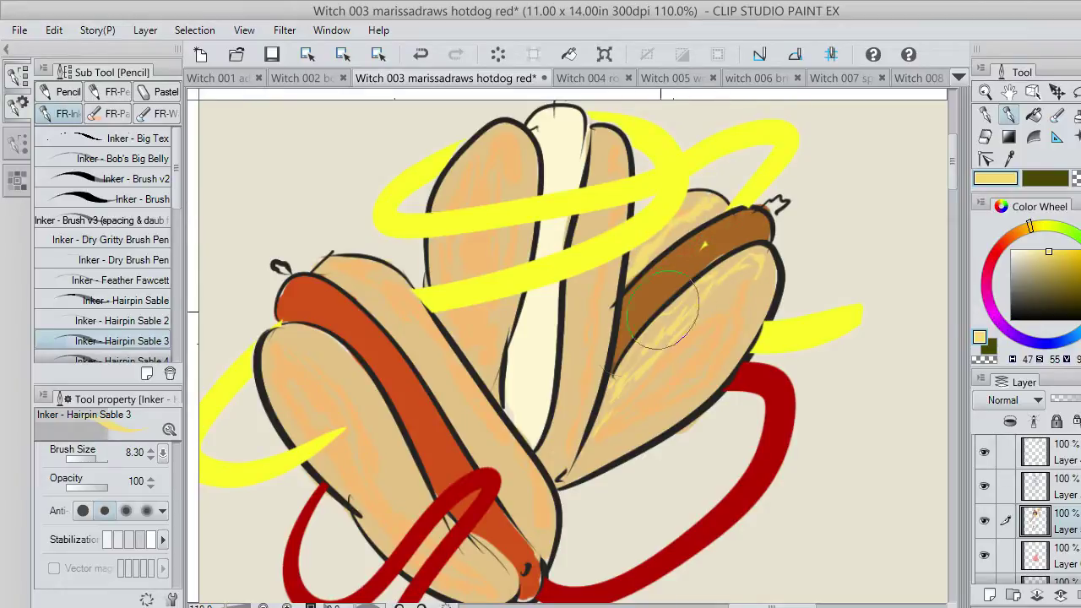
{"action": "mouse_move", "coordinate": [662, 309]}
{"action": "left_mouse_down"}
{"action": "mouse_move", "coordinate": [616, 380]}
{"action": "mouse_move", "coordinate": [610, 364]}
{"action": "mouse_move", "coordinate": [626, 376]}
{"action": "mouse_move", "coordinate": [611, 392]}
{"action": "mouse_move", "coordinate": [700, 290]}
{"action": "mouse_move", "coordinate": [756, 275]}
{"action": "left_mouse_up"}
{"action": "mouse_move", "coordinate": [599, 349]}
{"action": "left_mouse_down"}
{"action": "mouse_move", "coordinate": [536, 451]}
{"action": "mouse_move", "coordinate": [558, 414]}
{"action": "mouse_move", "coordinate": [581, 304]}
{"action": "mouse_move", "coordinate": [579, 274]}
{"action": "mouse_move", "coordinate": [572, 312]}
{"action": "mouse_move", "coordinate": [595, 161]}
{"action": "mouse_move", "coordinate": [591, 225]}
{"action": "mouse_move", "coordinate": [534, 207]}
{"action": "mouse_move", "coordinate": [513, 140]}
{"action": "mouse_move", "coordinate": [528, 215]}
{"action": "mouse_move", "coordinate": [490, 371]}
{"action": "left_mouse_up"}
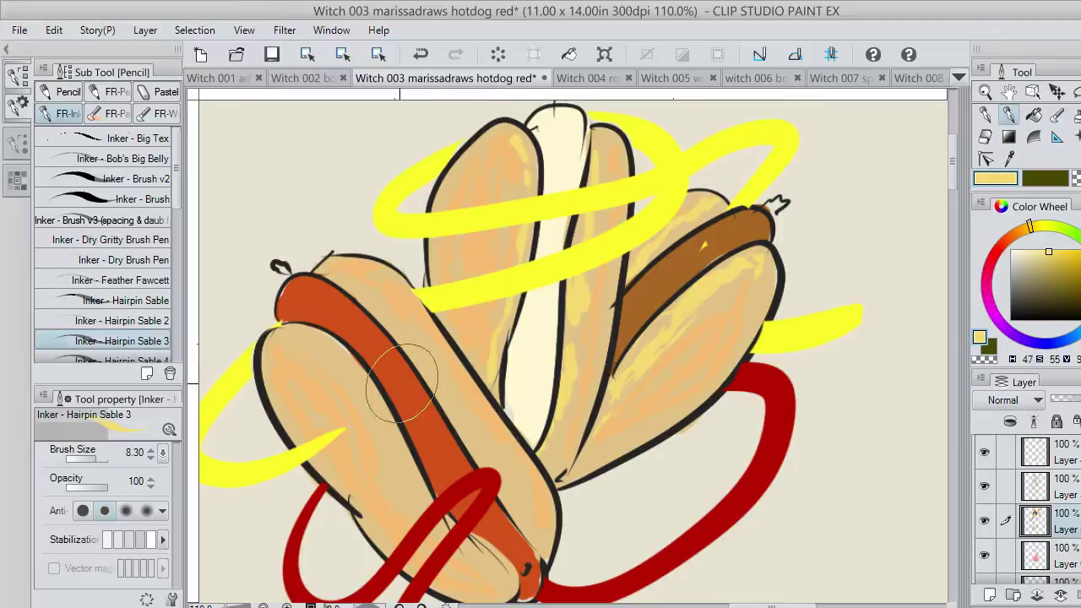
Streak soft yellow highlights along the bun halves around the red sausage, redoing the first strokes, and touch up the other buns.
{"action": "mouse_move", "coordinate": [402, 384]}
{"action": "left_mouse_down"}
{"action": "mouse_move", "coordinate": [298, 349]}
{"action": "mouse_move", "coordinate": [268, 358]}
{"action": "mouse_move", "coordinate": [279, 343]}
{"action": "mouse_move", "coordinate": [320, 344]}
{"action": "mouse_move", "coordinate": [354, 374]}
{"action": "mouse_move", "coordinate": [402, 460]}
{"action": "mouse_move", "coordinate": [477, 540]}
{"action": "left_mouse_up"}
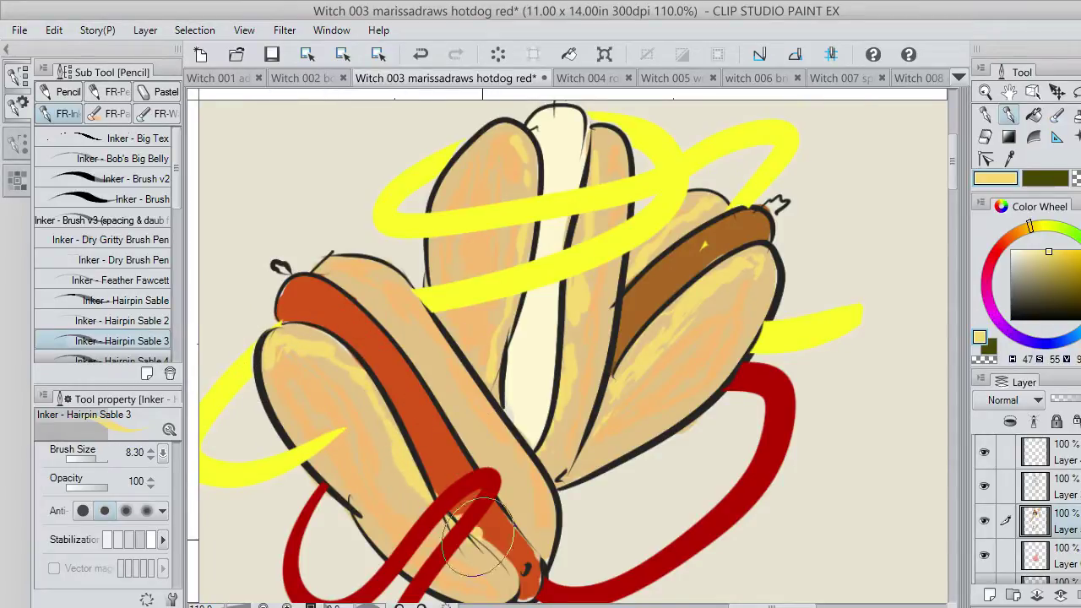
{"action": "key", "text": "ctrl+z"}
{"action": "key", "text": "ctrl+z"}
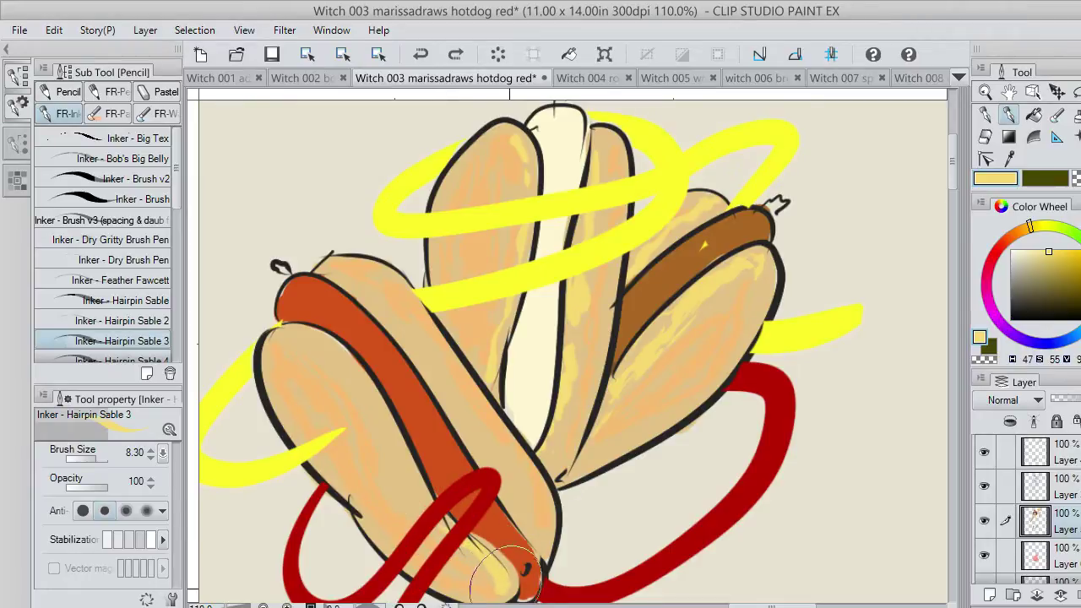
{"action": "mouse_move", "coordinate": [510, 572]}
{"action": "left_mouse_down"}
{"action": "mouse_move", "coordinate": [420, 498]}
{"action": "mouse_move", "coordinate": [386, 437]}
{"action": "mouse_move", "coordinate": [418, 502]}
{"action": "mouse_move", "coordinate": [347, 359]}
{"action": "mouse_move", "coordinate": [322, 336]}
{"action": "mouse_move", "coordinate": [268, 336]}
{"action": "mouse_move", "coordinate": [349, 278]}
{"action": "mouse_move", "coordinate": [342, 272]}
{"action": "mouse_move", "coordinate": [322, 267]}
{"action": "mouse_move", "coordinate": [393, 320]}
{"action": "mouse_move", "coordinate": [528, 516]}
{"action": "mouse_move", "coordinate": [511, 412]}
{"action": "mouse_move", "coordinate": [484, 366]}
{"action": "mouse_move", "coordinate": [496, 396]}
{"action": "mouse_move", "coordinate": [497, 324]}
{"action": "mouse_move", "coordinate": [533, 189]}
{"action": "mouse_move", "coordinate": [514, 138]}
{"action": "mouse_move", "coordinate": [600, 148]}
{"action": "mouse_move", "coordinate": [578, 387]}
{"action": "mouse_move", "coordinate": [551, 451]}
{"action": "mouse_move", "coordinate": [553, 438]}
{"action": "mouse_move", "coordinate": [609, 425]}
{"action": "mouse_move", "coordinate": [629, 353]}
{"action": "mouse_move", "coordinate": [680, 297]}
{"action": "left_mouse_up"}
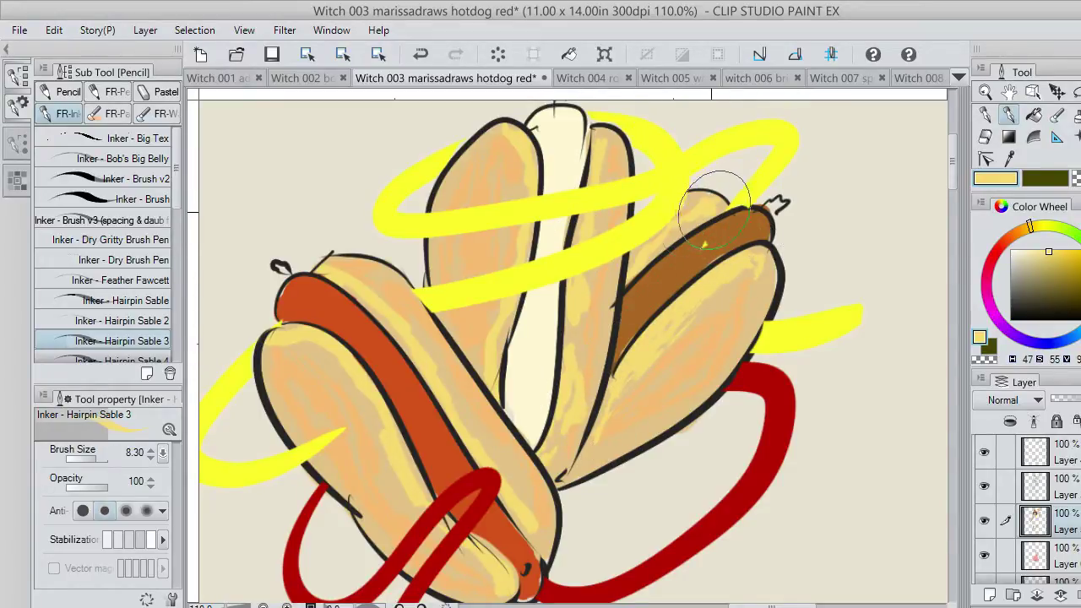
Try to remove the stray yellow mark on the brown sausage by erasing it and painting over it with the sampled brown.
{"action": "left_click", "coordinate": [1076, 178]}
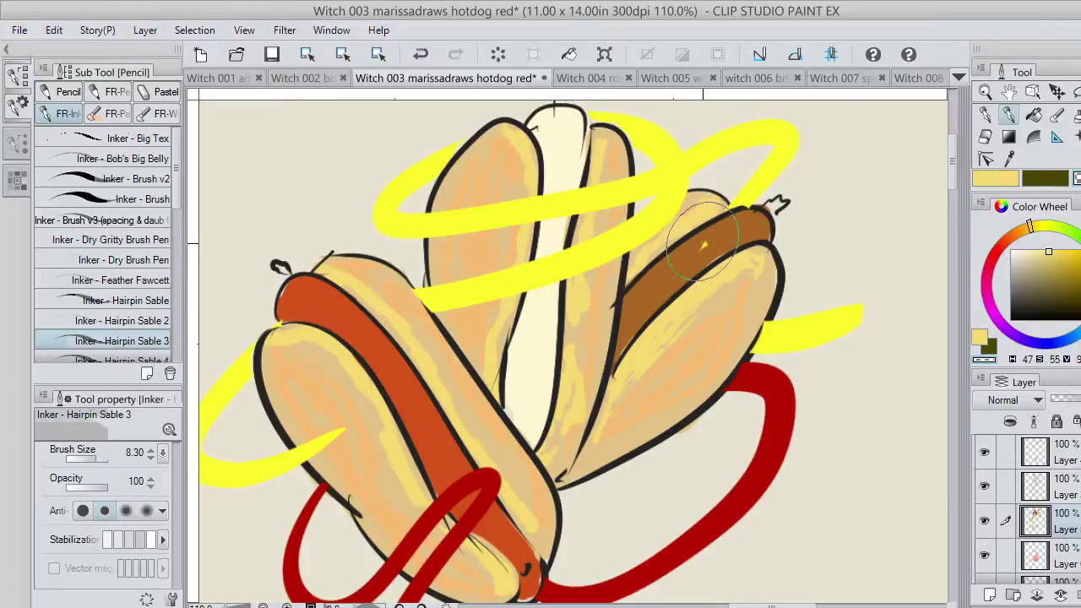
{"action": "left_click_drag", "start_coordinate": [702, 245], "coordinate": [695, 250]}
{"action": "left_click", "coordinate": [1008, 157]}
{"action": "left_click", "coordinate": [739, 231]}
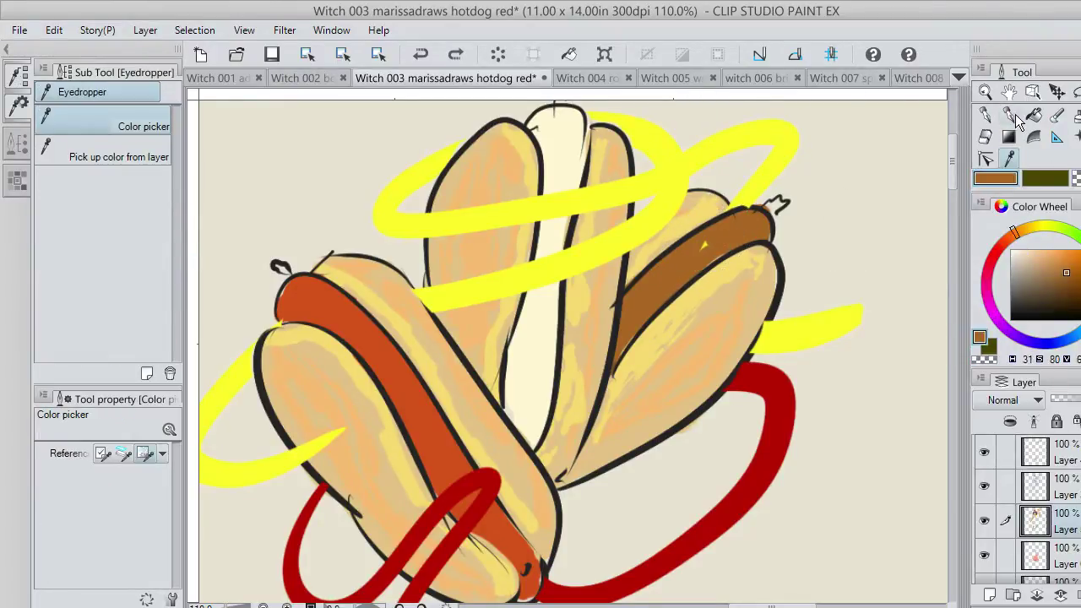
{"action": "left_click", "coordinate": [1010, 115]}
{"action": "left_click_drag", "start_coordinate": [700, 250], "coordinate": [731, 242]}
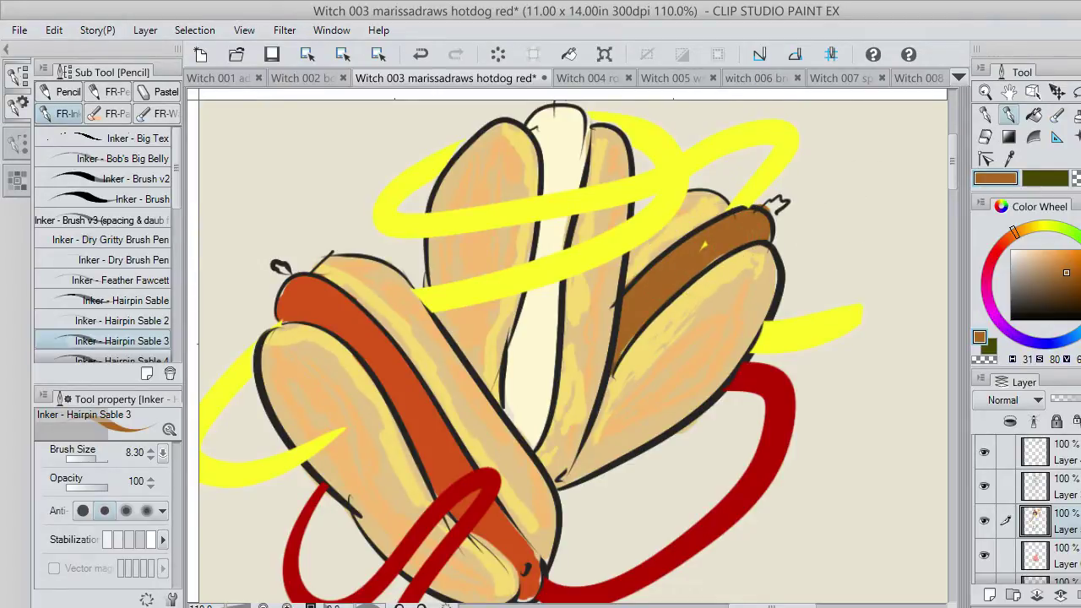
Select the top swirl layer and erase the stray yellow mark on the brown sausage with the transparent colour.
{"action": "left_click", "coordinate": [1063, 452]}
{"action": "left_click", "coordinate": [1079, 478]}
{"action": "left_click", "coordinate": [1055, 520]}
{"action": "left_click", "coordinate": [1062, 452]}
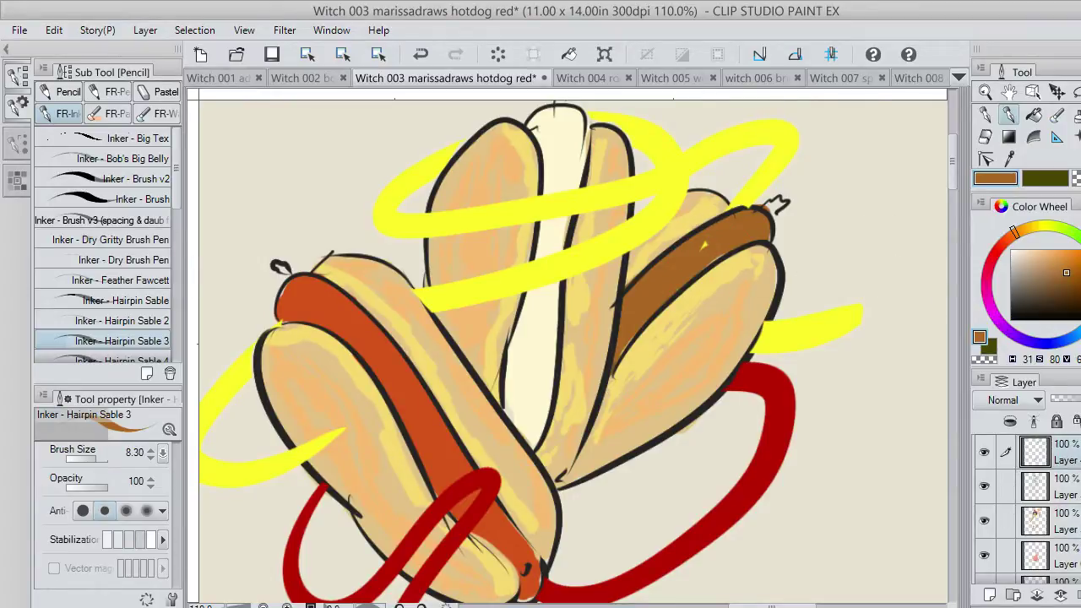
{"action": "key", "text": "c"}
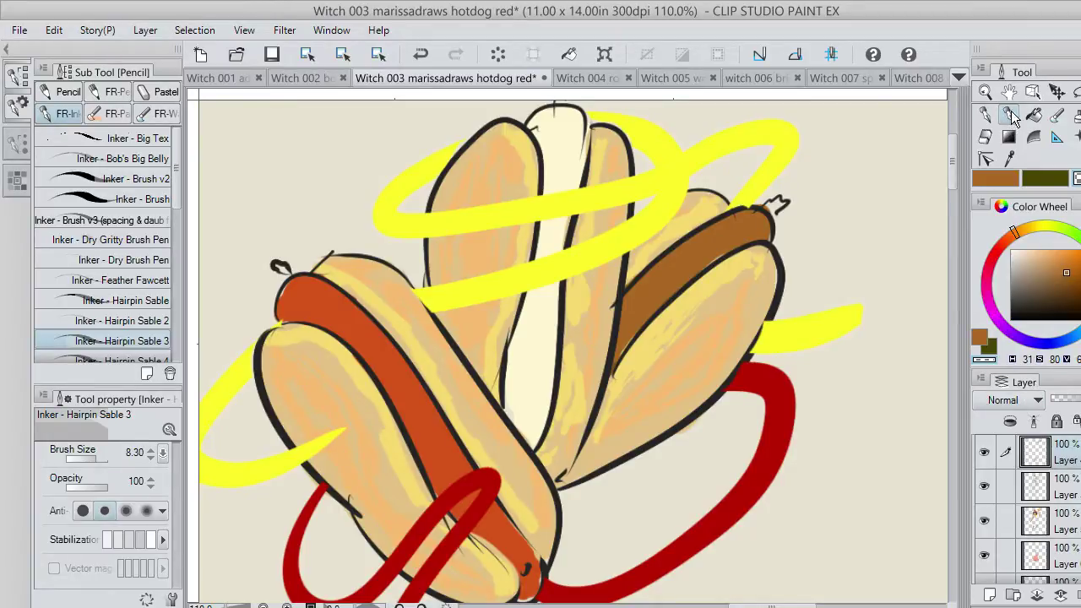
Select the hot dog colour layer and switch from the transparent colour back to brown.
{"action": "mouse_move", "coordinate": [694, 441]}
{"action": "left_mouse_down"}
{"action": "mouse_move", "coordinate": [630, 438]}
{"action": "mouse_move", "coordinate": [610, 448]}
{"action": "mouse_move", "coordinate": [662, 411]}
{"action": "mouse_move", "coordinate": [608, 434]}
{"action": "mouse_move", "coordinate": [633, 422]}
{"action": "left_mouse_up"}
{"action": "left_click", "coordinate": [1077, 525]}
{"action": "key", "text": "ctrl+z"}
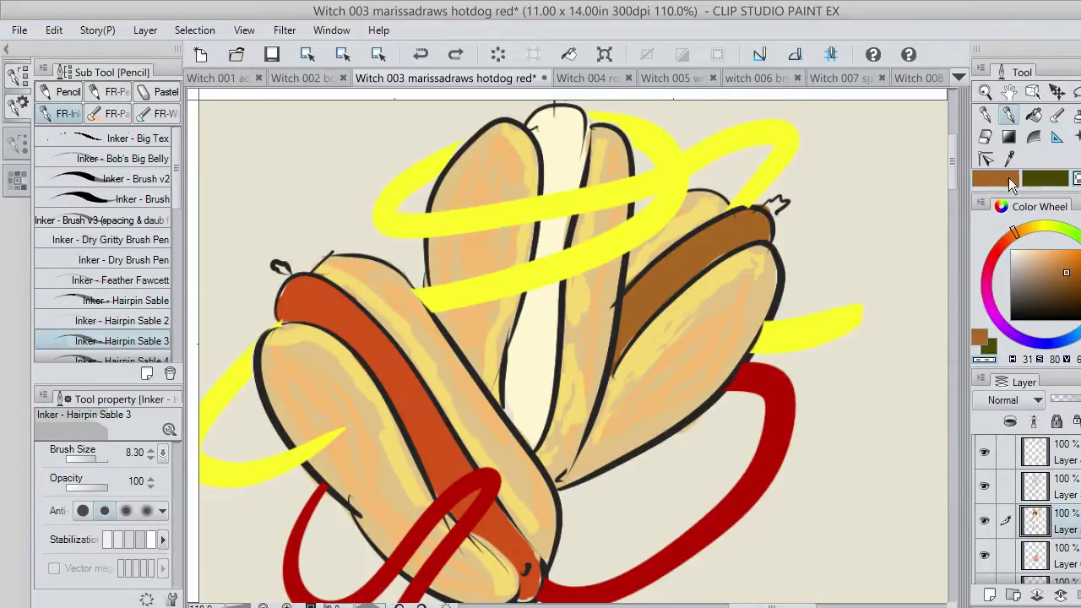
{"action": "left_click", "coordinate": [1008, 179]}
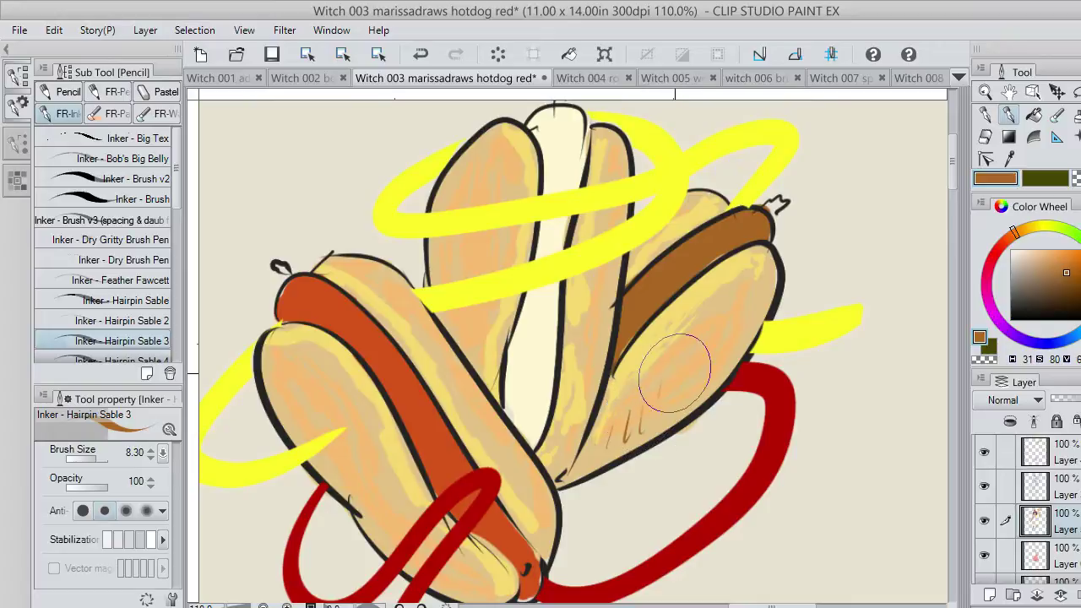
Try brown toast marks on the bun around the brown sausage with the Painterly - Flat and Inker - Hairpin Sable 3 brushes.
{"action": "left_click", "coordinate": [136, 179]}
{"action": "left_click", "coordinate": [133, 302]}
{"action": "left_click", "coordinate": [147, 338]}
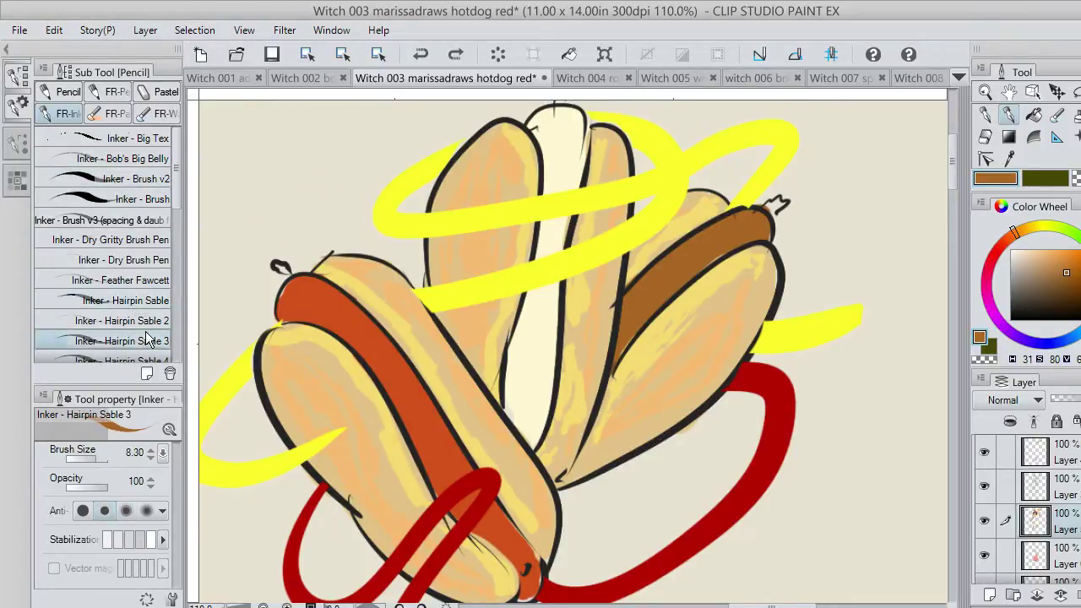
{"action": "left_click", "coordinate": [119, 115]}
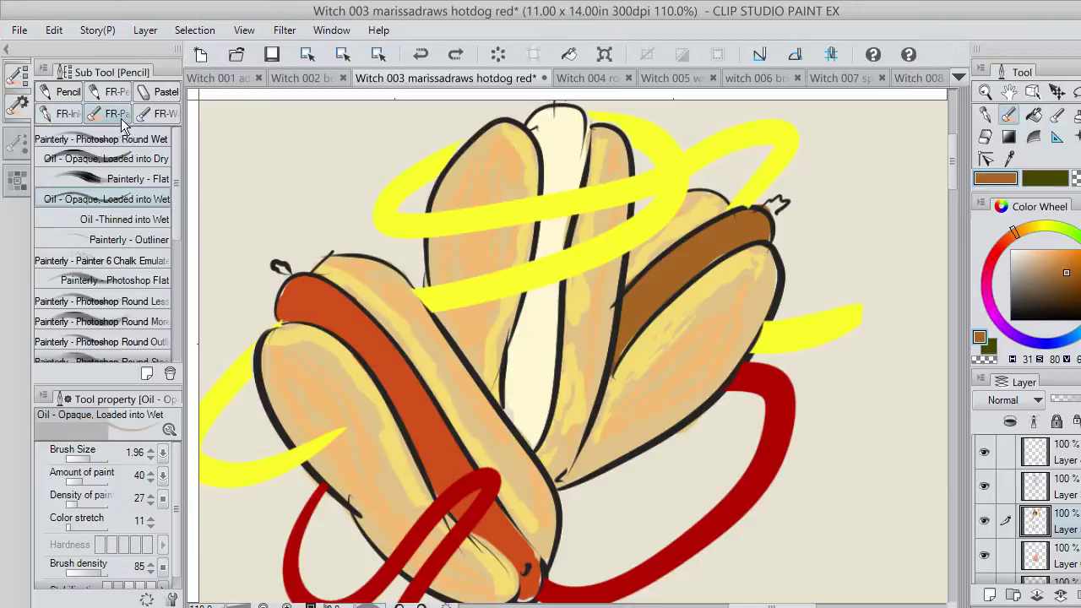
{"action": "left_click", "coordinate": [140, 180]}
{"action": "mouse_move", "coordinate": [616, 414]}
{"action": "left_mouse_down"}
{"action": "mouse_move", "coordinate": [704, 309]}
{"action": "mouse_move", "coordinate": [680, 366]}
{"action": "mouse_move", "coordinate": [608, 445]}
{"action": "mouse_move", "coordinate": [731, 309]}
{"action": "mouse_move", "coordinate": [708, 343]}
{"action": "left_mouse_up"}
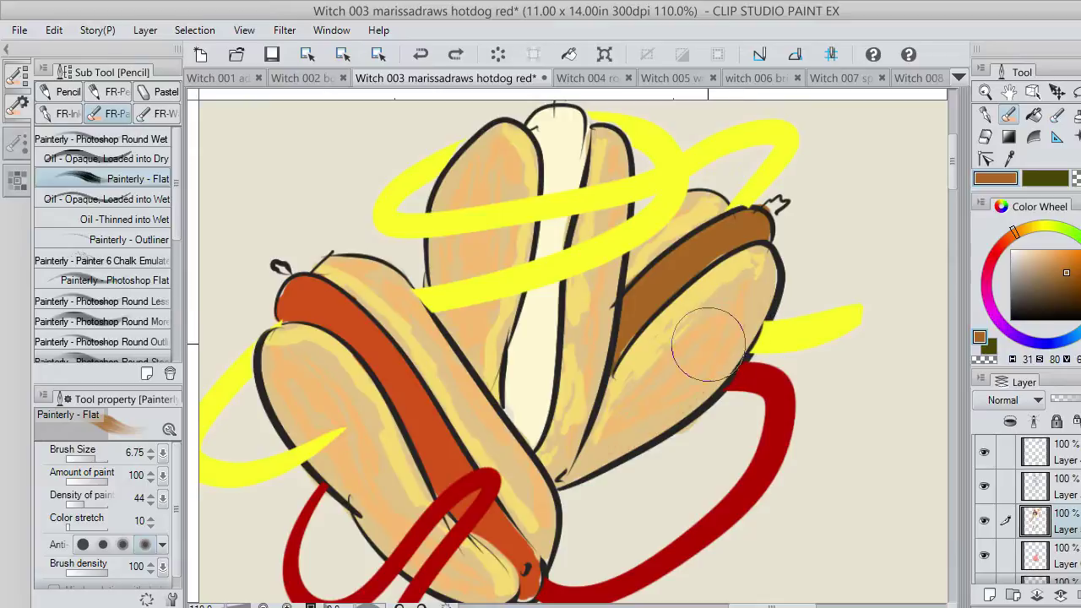
{"action": "left_click", "coordinate": [67, 115]}
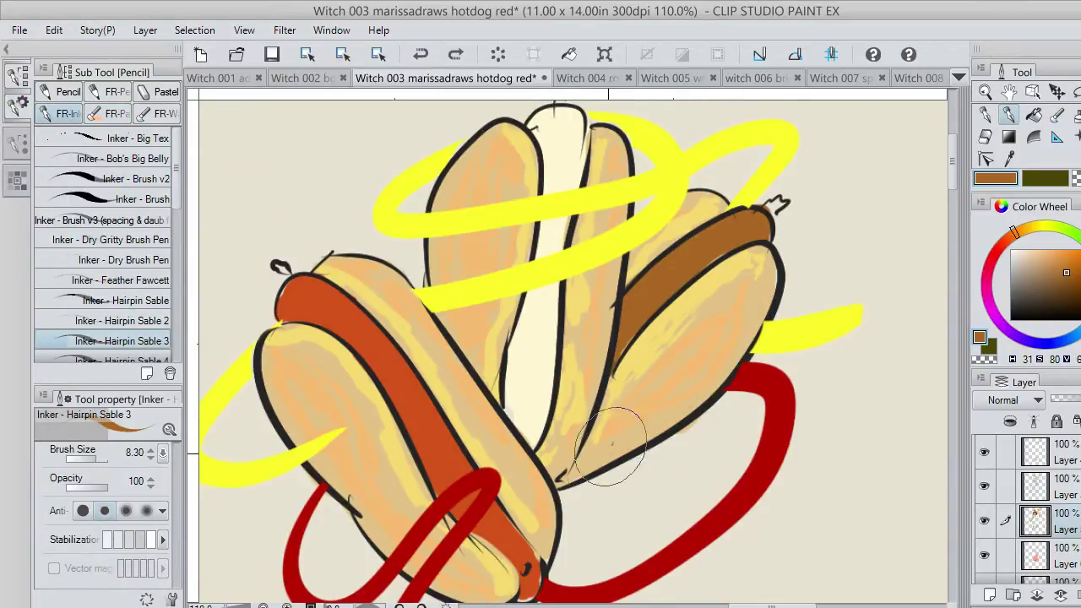
{"action": "mouse_move", "coordinate": [609, 449]}
{"action": "left_mouse_down"}
{"action": "mouse_move", "coordinate": [708, 374]}
{"action": "mouse_move", "coordinate": [749, 287]}
{"action": "left_mouse_up"}
{"action": "key", "text": "ctrl+z"}
Lighten the colour to tan, hue 31, saturation 50, and hatch toasted marks along the bun halves of all three hot dogs.
{"action": "left_click", "coordinate": [1057, 255]}
{"action": "left_click_drag", "start_coordinate": [1042, 263], "coordinate": [1048, 263]}
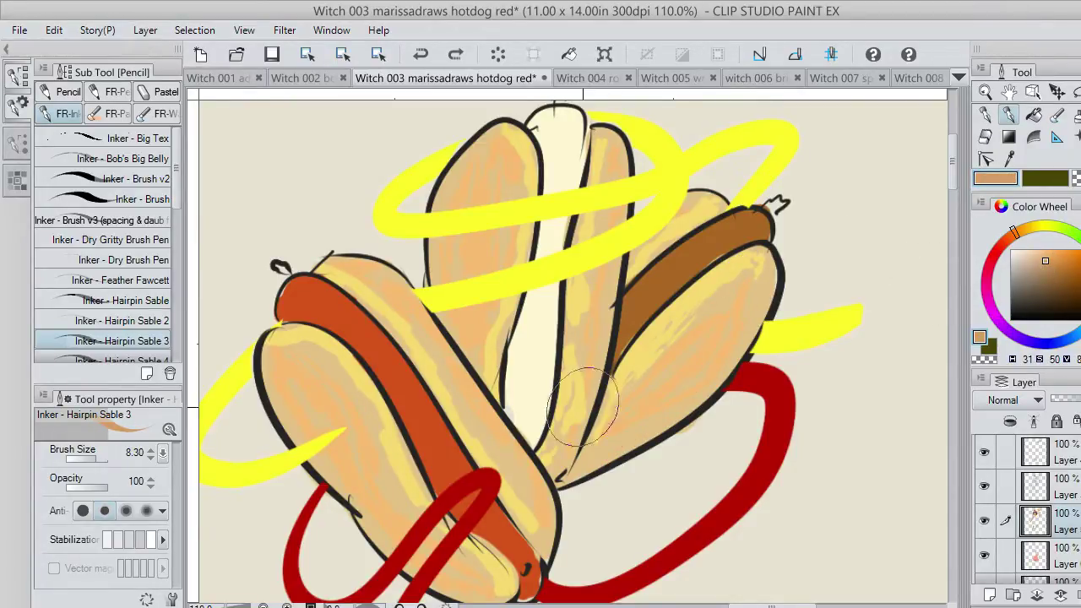
{"action": "mouse_move", "coordinate": [590, 441]}
{"action": "left_mouse_down"}
{"action": "mouse_move", "coordinate": [616, 422]}
{"action": "mouse_move", "coordinate": [633, 429]}
{"action": "mouse_move", "coordinate": [701, 372]}
{"action": "mouse_move", "coordinate": [722, 314]}
{"action": "mouse_move", "coordinate": [756, 270]}
{"action": "left_mouse_up"}
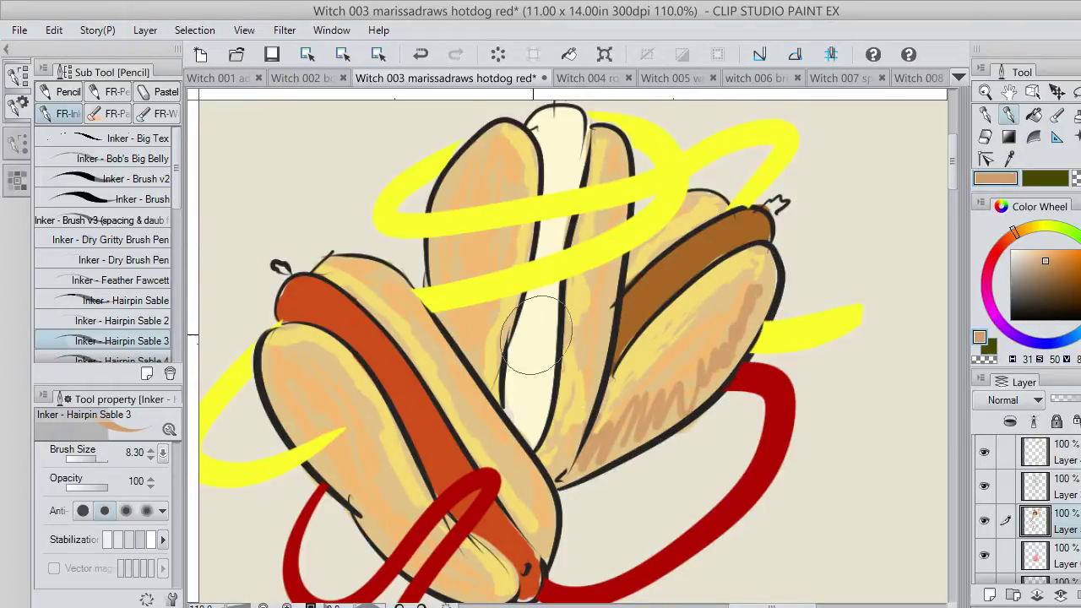
{"action": "mouse_move", "coordinate": [430, 325]}
{"action": "left_mouse_down"}
{"action": "mouse_move", "coordinate": [422, 295]}
{"action": "mouse_move", "coordinate": [479, 164]}
{"action": "mouse_move", "coordinate": [470, 302]}
{"action": "mouse_move", "coordinate": [461, 301]}
{"action": "mouse_move", "coordinate": [447, 234]}
{"action": "mouse_move", "coordinate": [625, 195]}
{"action": "mouse_move", "coordinate": [613, 169]}
{"action": "mouse_move", "coordinate": [627, 230]}
{"action": "left_mouse_up"}
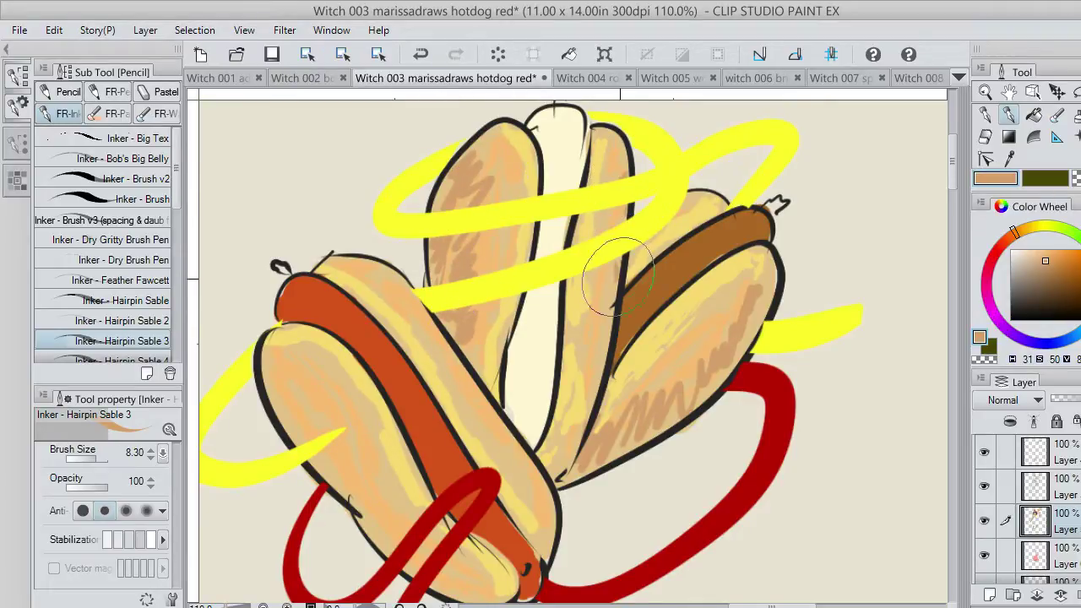
{"action": "left_click_drag", "start_coordinate": [618, 276], "coordinate": [599, 329]}
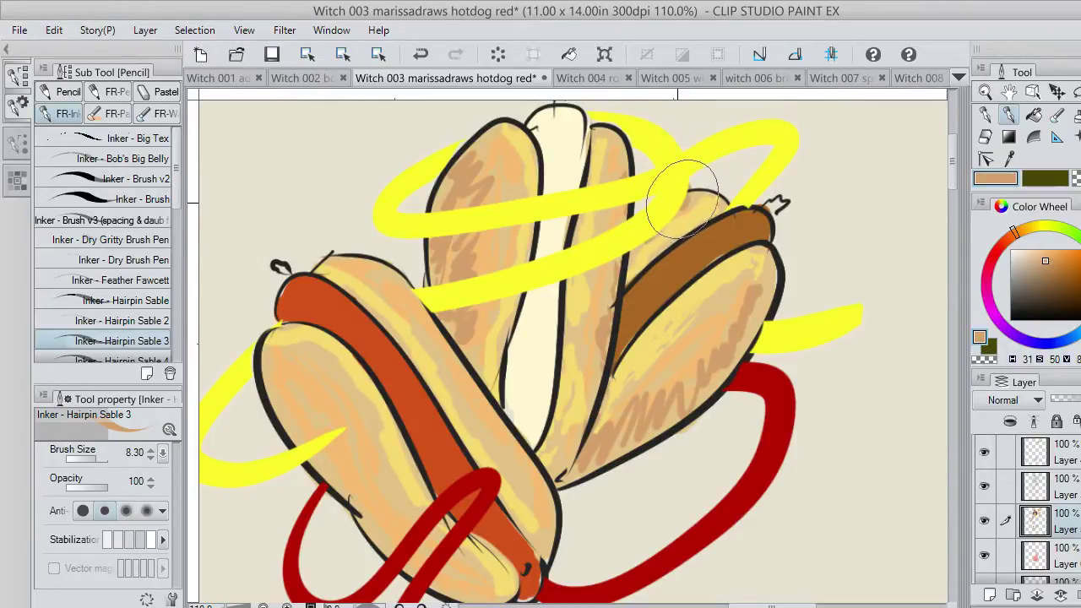
{"action": "mouse_move", "coordinate": [283, 364]}
{"action": "left_mouse_down"}
{"action": "mouse_move", "coordinate": [272, 390]}
{"action": "mouse_move", "coordinate": [270, 359]}
{"action": "mouse_move", "coordinate": [274, 390]}
{"action": "mouse_move", "coordinate": [318, 424]}
{"action": "mouse_move", "coordinate": [396, 543]}
{"action": "mouse_move", "coordinate": [440, 571]}
{"action": "mouse_move", "coordinate": [477, 584]}
{"action": "left_mouse_up"}
{"action": "mouse_move", "coordinate": [369, 266]}
{"action": "left_mouse_down"}
{"action": "mouse_move", "coordinate": [471, 363]}
{"action": "mouse_move", "coordinate": [482, 404]}
{"action": "mouse_move", "coordinate": [545, 507]}
{"action": "left_mouse_up"}
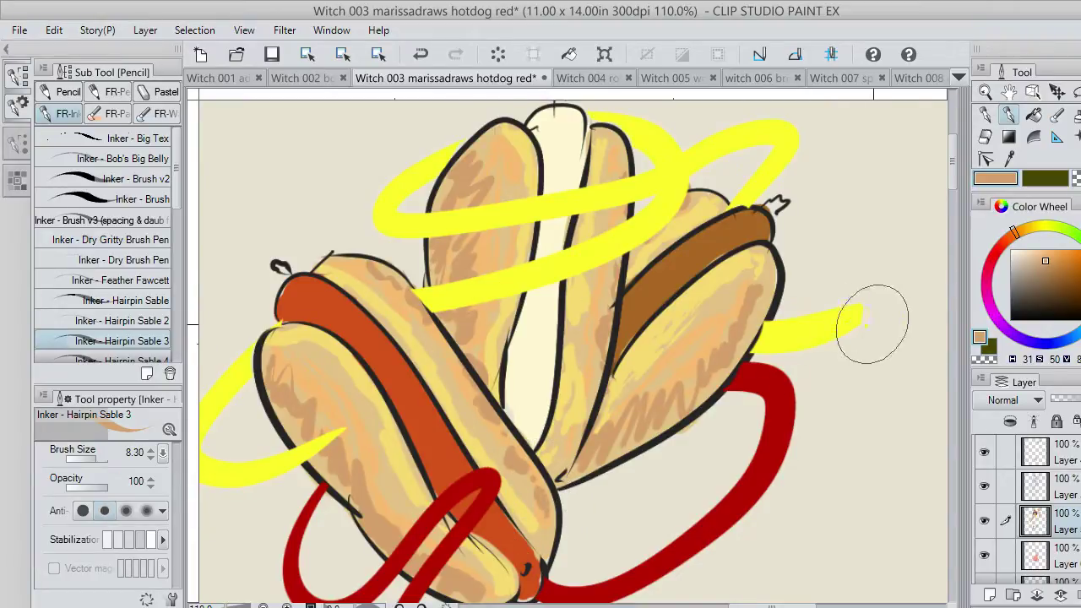
Sample the cream sausage, adjust the colour to hue 49, saturation 20, and streak soft shading along it, redoing the first strokes.
{"action": "left_click", "coordinate": [1008, 158]}
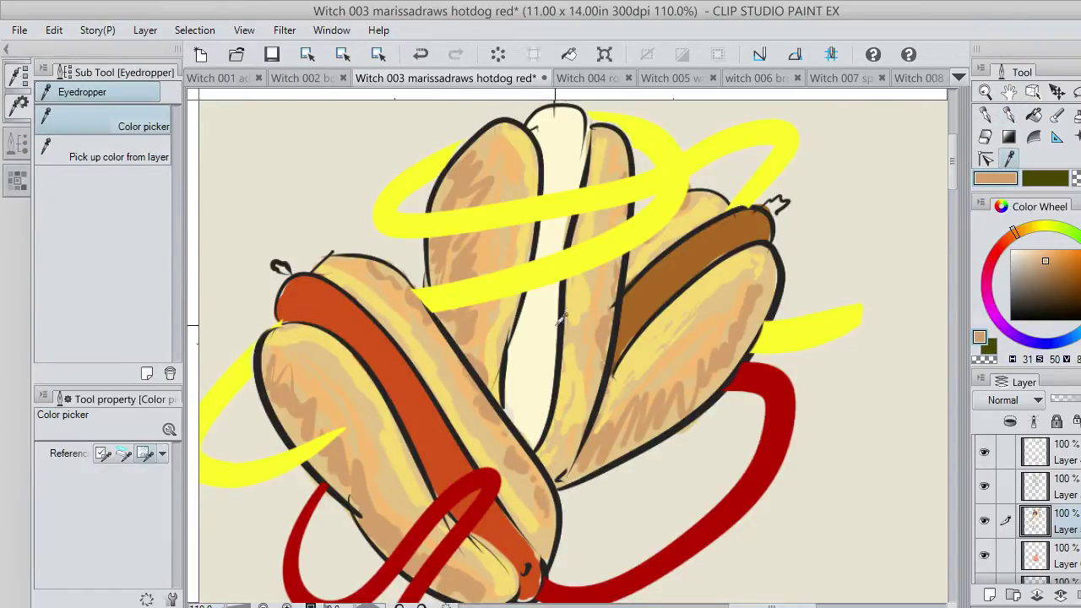
{"action": "left_click", "coordinate": [546, 332]}
{"action": "left_click", "coordinate": [1019, 248]}
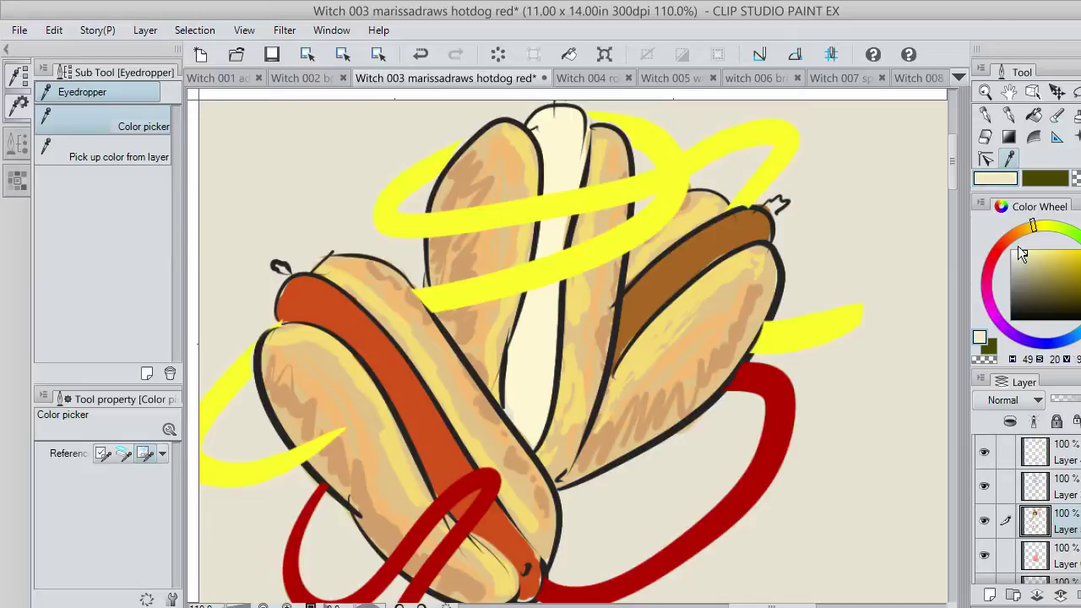
{"action": "left_click", "coordinate": [1007, 113]}
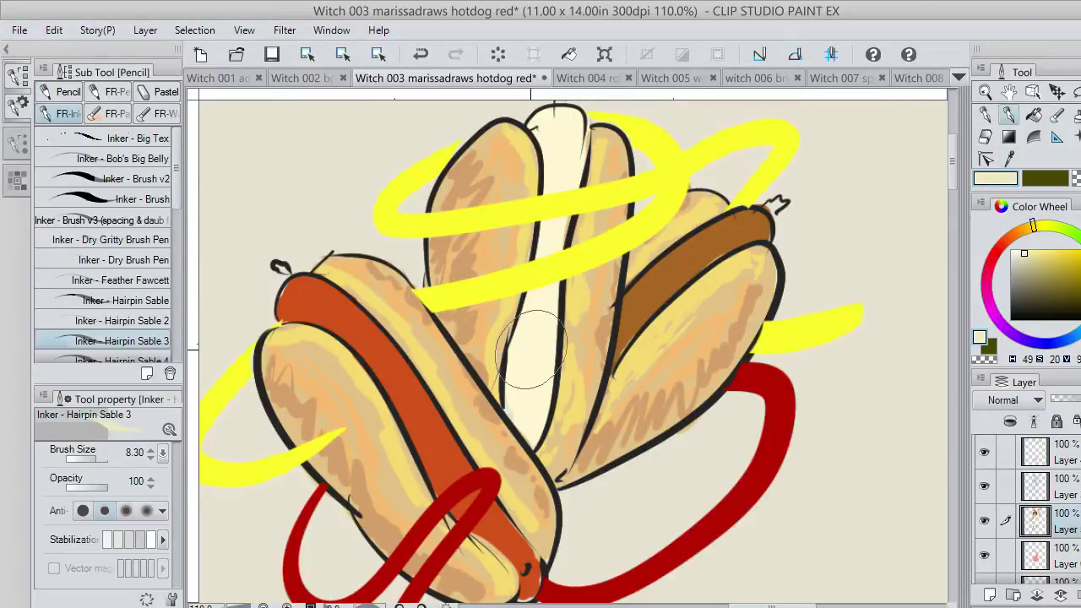
{"action": "mouse_move", "coordinate": [515, 354]}
{"action": "left_mouse_down"}
{"action": "mouse_move", "coordinate": [527, 428]}
{"action": "mouse_move", "coordinate": [552, 327]}
{"action": "left_mouse_up"}
{"action": "key", "text": "ctrl+z"}
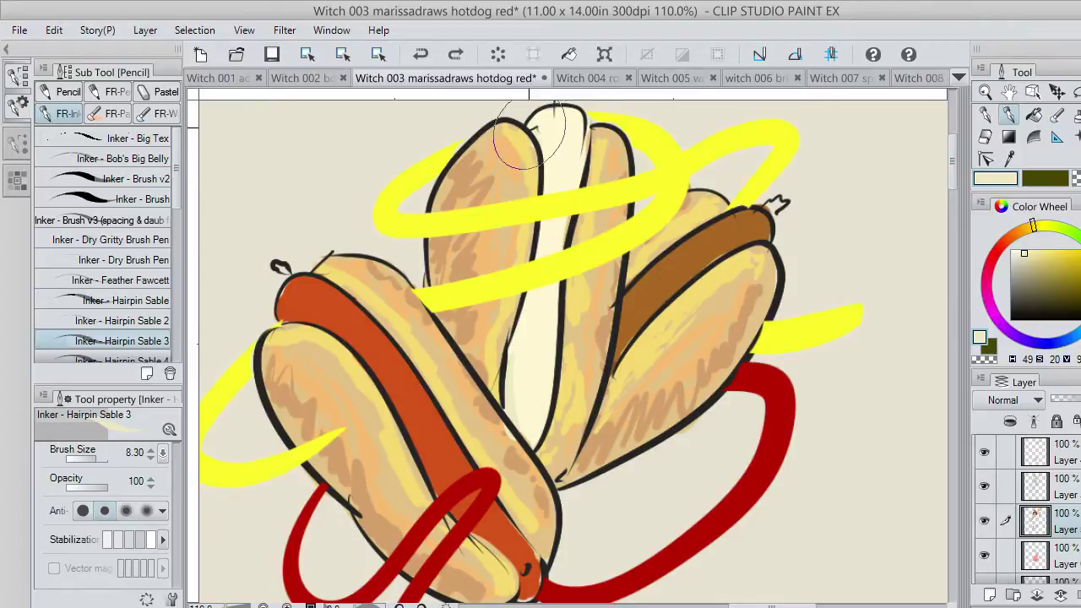
{"action": "left_click_drag", "start_coordinate": [540, 130], "coordinate": [552, 179]}
{"action": "key", "text": "ctrl+z"}
{"action": "mouse_move", "coordinate": [537, 139]}
{"action": "left_mouse_down"}
{"action": "mouse_move", "coordinate": [545, 157]}
{"action": "mouse_move", "coordinate": [553, 115]}
{"action": "left_mouse_up"}
{"action": "mouse_move", "coordinate": [517, 342]}
{"action": "left_mouse_down"}
{"action": "mouse_move", "coordinate": [522, 430]}
{"action": "mouse_move", "coordinate": [547, 408]}
{"action": "mouse_move", "coordinate": [541, 338]}
{"action": "left_mouse_up"}
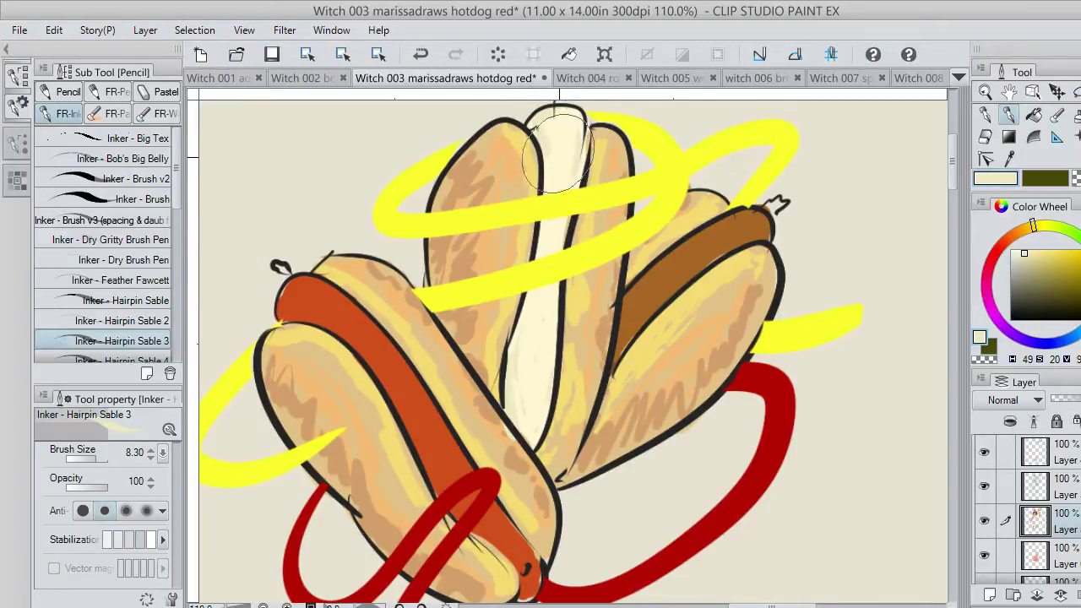
{"action": "mouse_move", "coordinate": [541, 227]}
{"action": "left_mouse_down"}
{"action": "mouse_move", "coordinate": [510, 337]}
{"action": "mouse_move", "coordinate": [538, 298]}
{"action": "left_mouse_up"}
Sample the brown sausage, deepen the colour to hue 31, saturation 89, and shade the sausage and its knotted tip.
{"action": "left_click", "coordinate": [1009, 157]}
{"action": "left_click", "coordinate": [725, 238]}
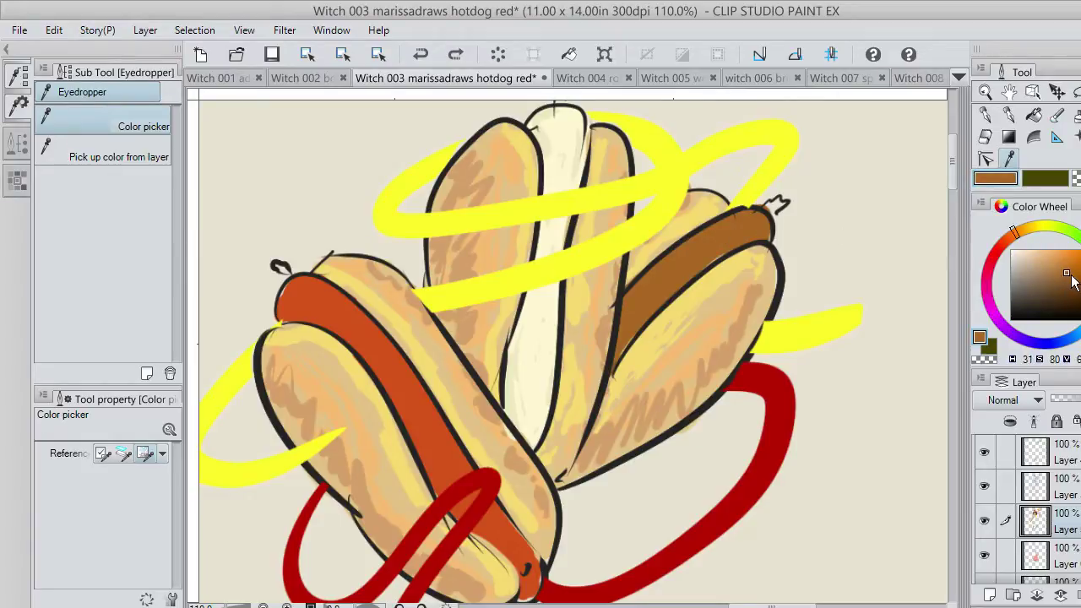
{"action": "left_click", "coordinate": [1010, 115]}
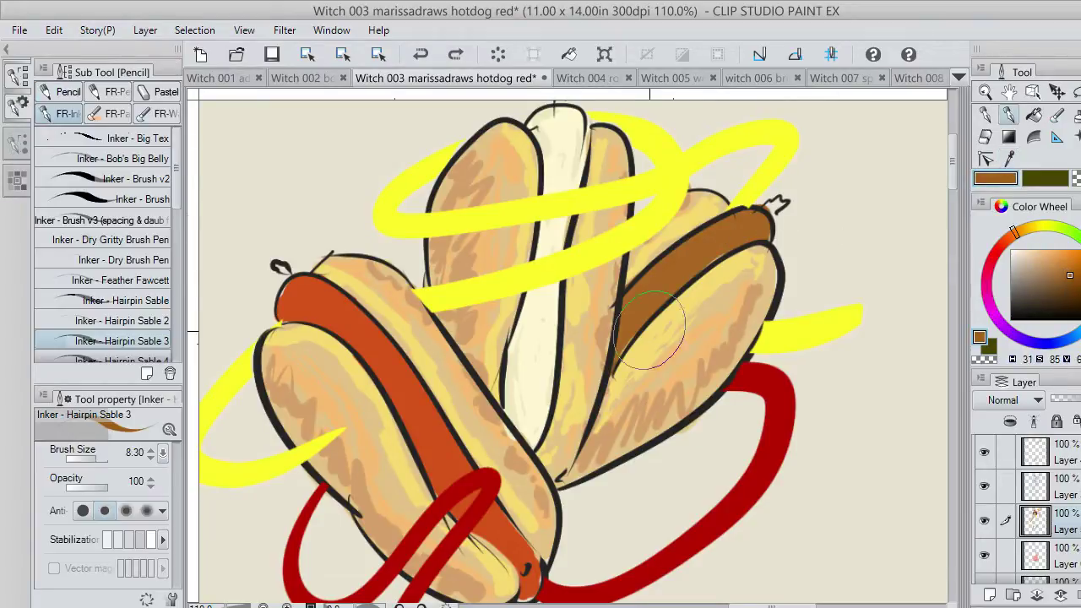
{"action": "left_click_drag", "start_coordinate": [621, 314], "coordinate": [620, 351]}
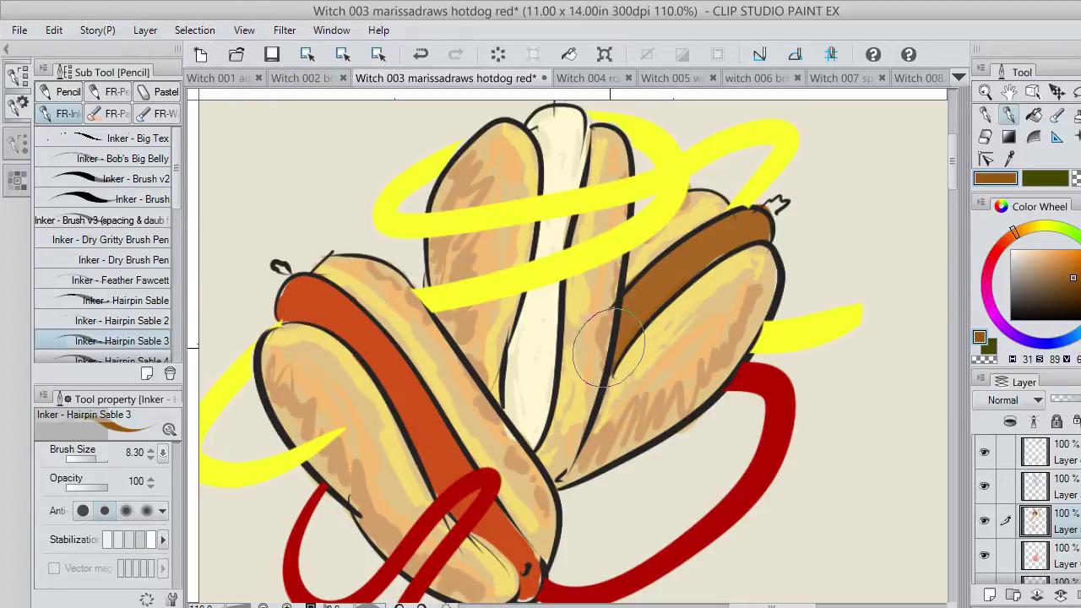
{"action": "mouse_move", "coordinate": [623, 349]}
{"action": "left_mouse_down"}
{"action": "mouse_move", "coordinate": [625, 293]}
{"action": "mouse_move", "coordinate": [662, 256]}
{"action": "mouse_move", "coordinate": [744, 210]}
{"action": "mouse_move", "coordinate": [757, 228]}
{"action": "mouse_move", "coordinate": [773, 202]}
{"action": "mouse_move", "coordinate": [766, 239]}
{"action": "mouse_move", "coordinate": [694, 270]}
{"action": "mouse_move", "coordinate": [616, 353]}
{"action": "left_mouse_up"}
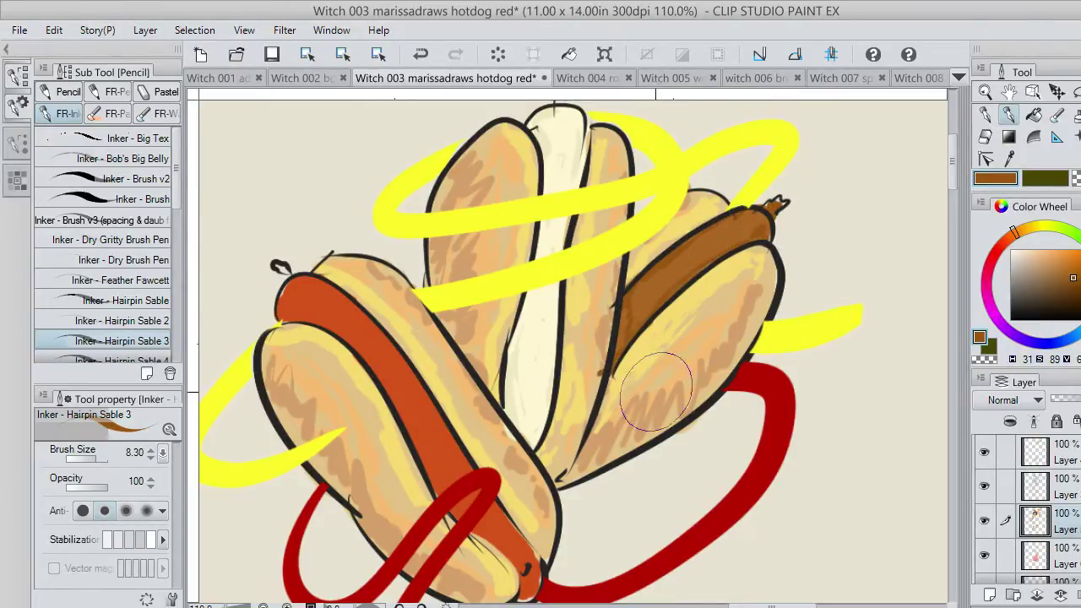
{"action": "key", "text": "ctrl+z"}
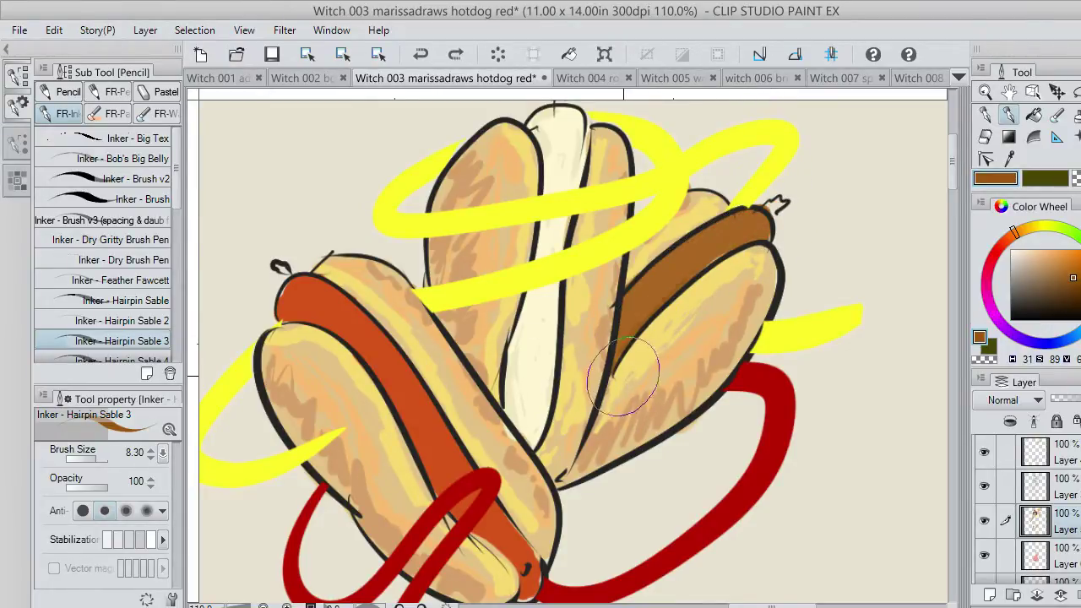
{"action": "left_click", "coordinate": [455, 57]}
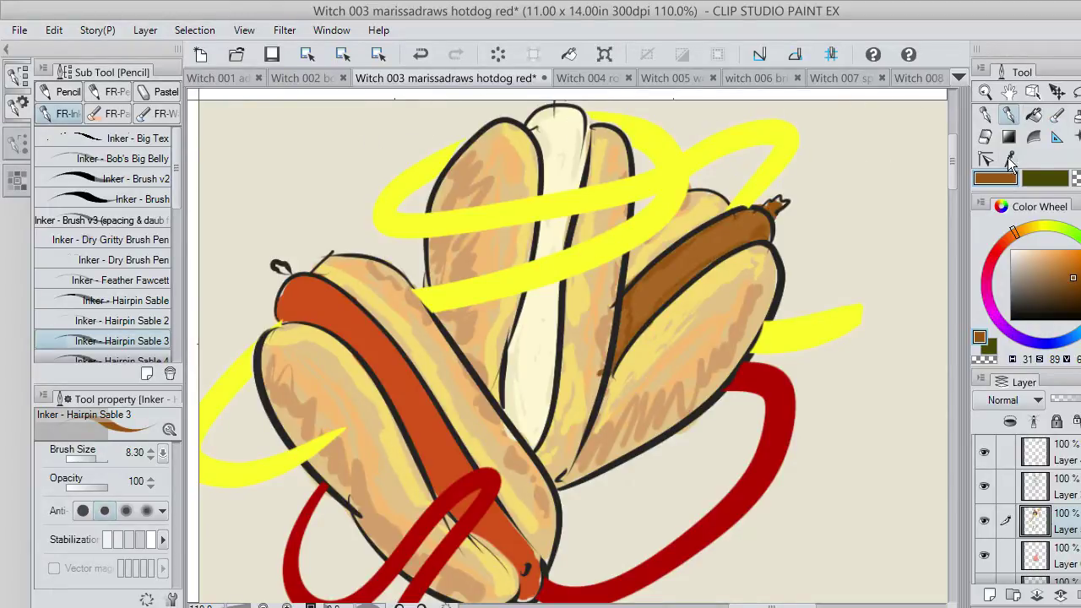
Sample the bun colour and paint over the stray brown mark beside the lower end of the brown sausage.
{"action": "left_click", "coordinate": [1010, 160]}
{"action": "left_click", "coordinate": [611, 343]}
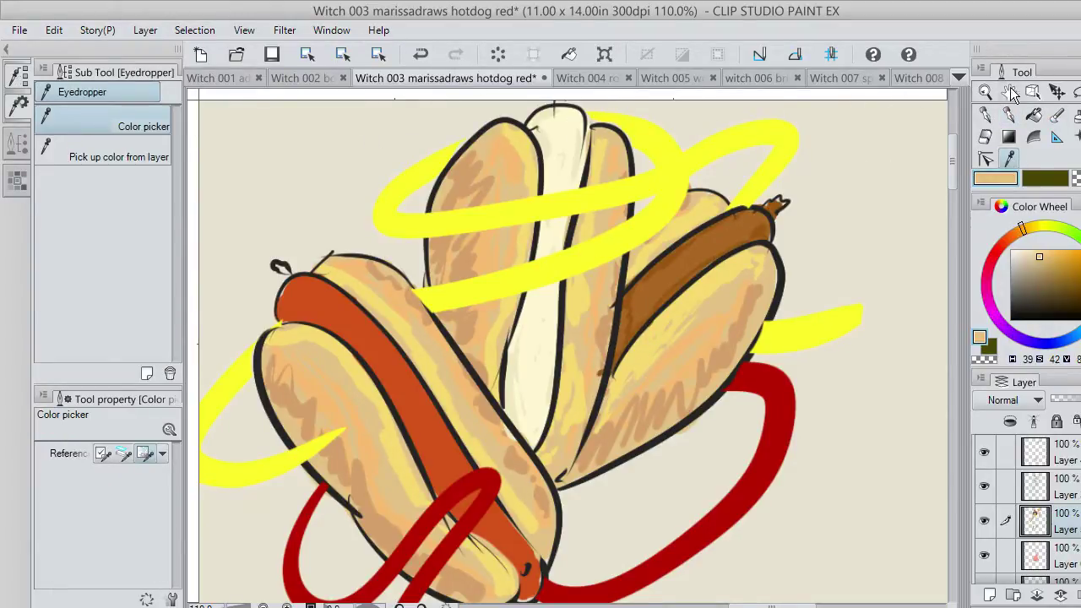
{"action": "left_click", "coordinate": [1008, 114]}
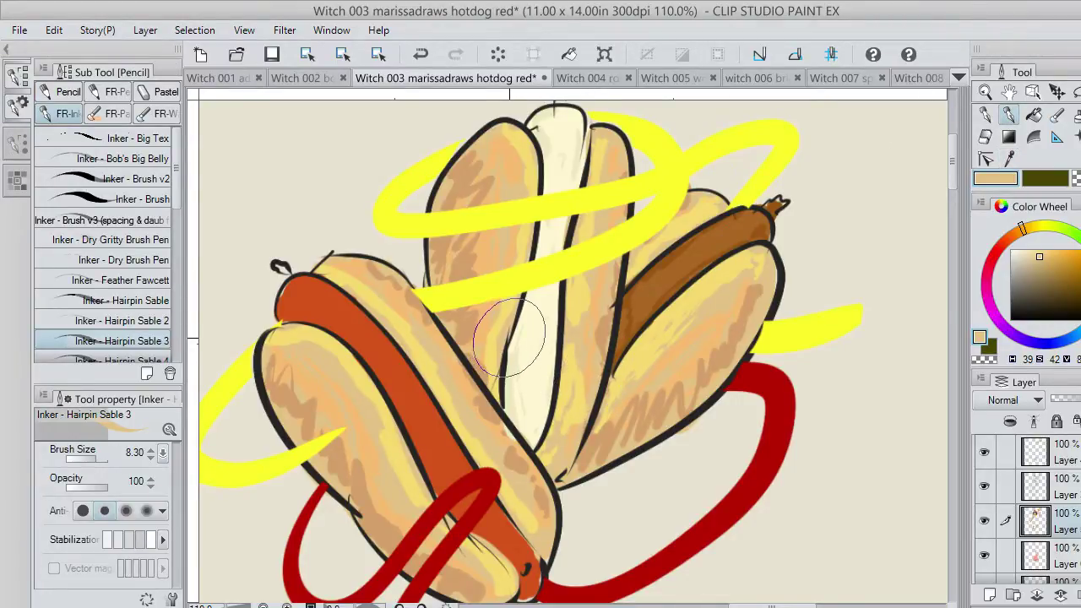
{"action": "left_click_drag", "start_coordinate": [509, 334], "coordinate": [582, 334]}
Sample the red sausage, darken the colour to hue 19, saturation 99, and shade along the sausage's edges and ends.
{"action": "key", "text": "i"}
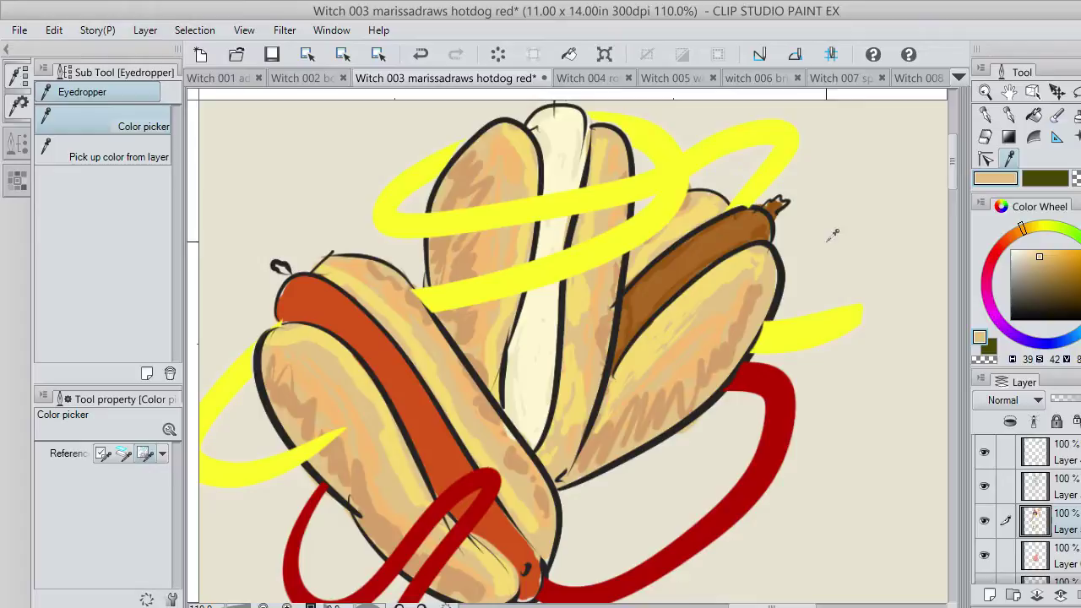
{"action": "left_click", "coordinate": [454, 435]}
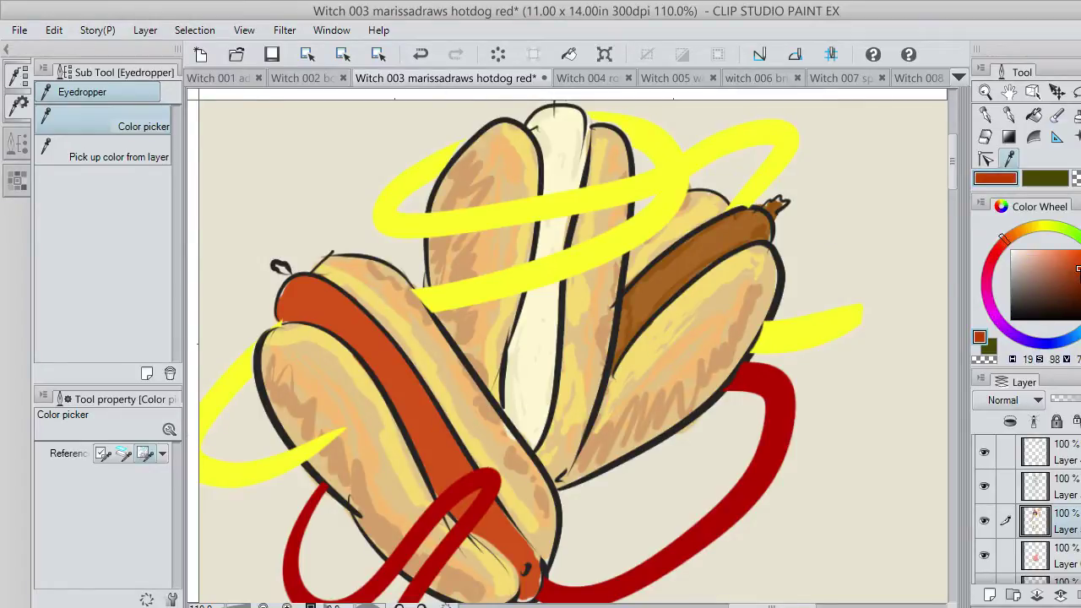
{"action": "left_click", "coordinate": [1005, 118]}
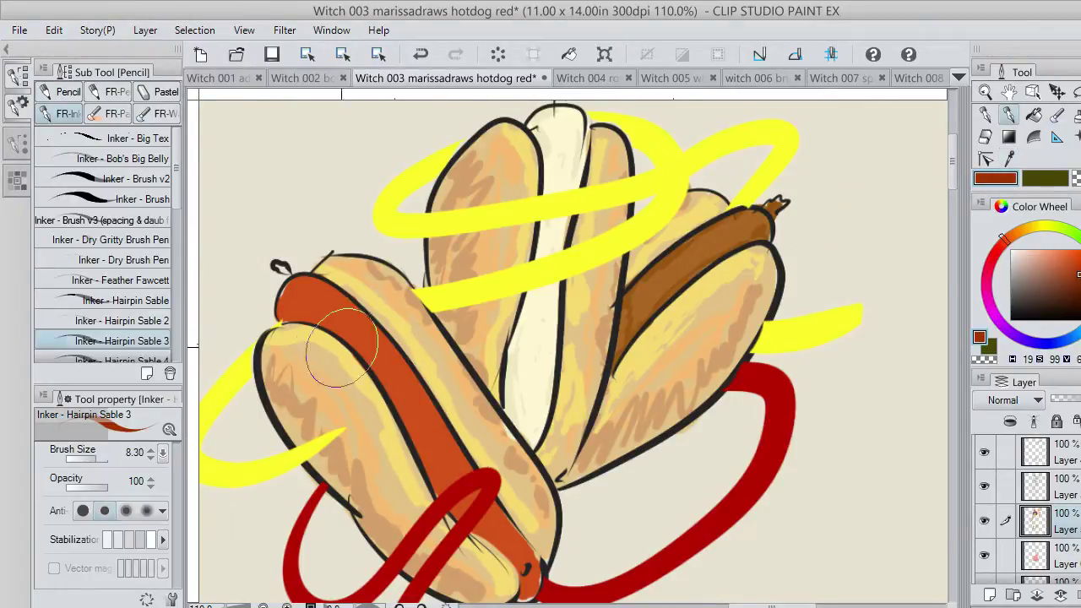
{"action": "mouse_move", "coordinate": [292, 310]}
{"action": "left_mouse_down"}
{"action": "mouse_move", "coordinate": [286, 319]}
{"action": "mouse_move", "coordinate": [284, 298]}
{"action": "mouse_move", "coordinate": [304, 325]}
{"action": "mouse_move", "coordinate": [287, 321]}
{"action": "mouse_move", "coordinate": [283, 306]}
{"action": "mouse_move", "coordinate": [302, 319]}
{"action": "left_mouse_up"}
{"action": "key", "text": "ctrl+z"}
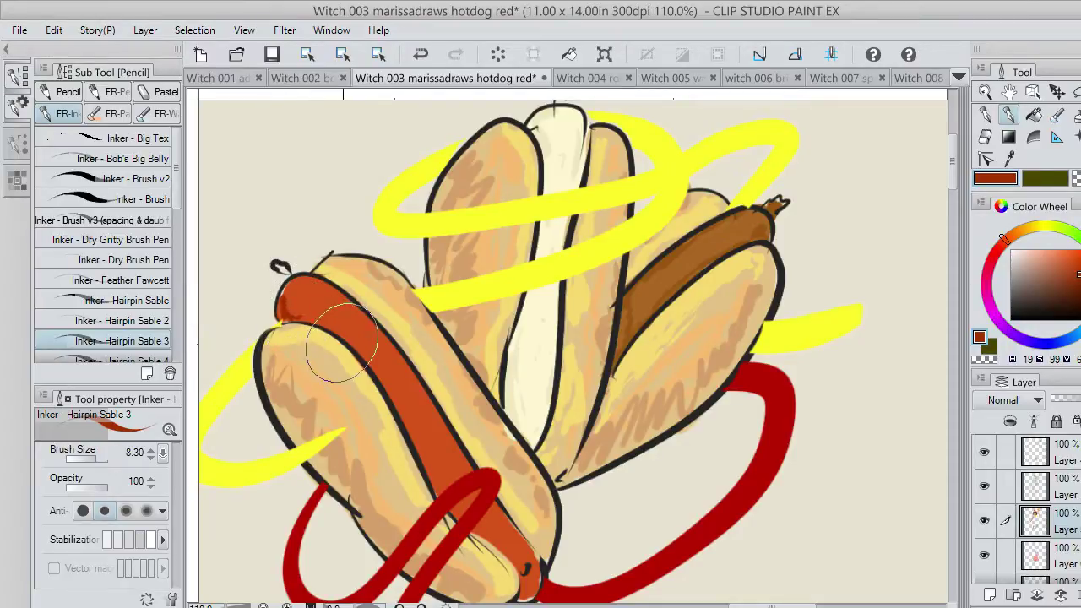
{"action": "mouse_move", "coordinate": [360, 361]}
{"action": "left_mouse_down"}
{"action": "mouse_move", "coordinate": [404, 421]}
{"action": "mouse_move", "coordinate": [384, 373]}
{"action": "mouse_move", "coordinate": [353, 359]}
{"action": "mouse_move", "coordinate": [377, 377]}
{"action": "mouse_move", "coordinate": [369, 358]}
{"action": "mouse_move", "coordinate": [439, 481]}
{"action": "left_mouse_up"}
{"action": "mouse_move", "coordinate": [339, 302]}
{"action": "left_mouse_down"}
{"action": "mouse_move", "coordinate": [515, 519]}
{"action": "mouse_move", "coordinate": [485, 511]}
{"action": "mouse_move", "coordinate": [475, 530]}
{"action": "mouse_move", "coordinate": [521, 581]}
{"action": "mouse_move", "coordinate": [536, 568]}
{"action": "mouse_move", "coordinate": [493, 522]}
{"action": "left_mouse_up"}
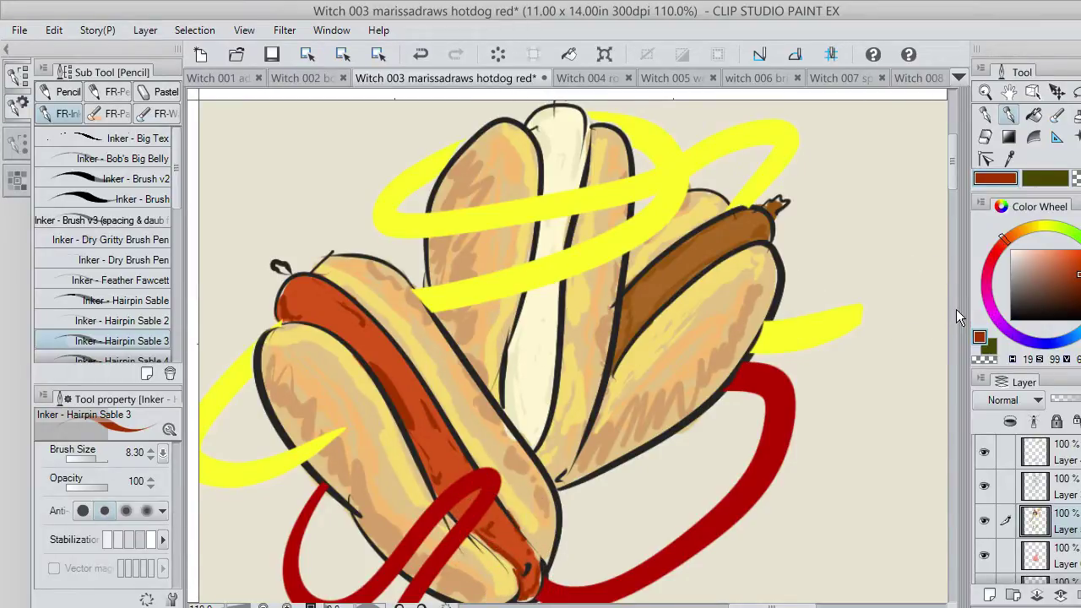
Add dark red fold marks to the raised hand's red glove and lighter orange highlights with hue 19, saturation 83.
{"action": "left_click", "coordinate": [954, 264]}
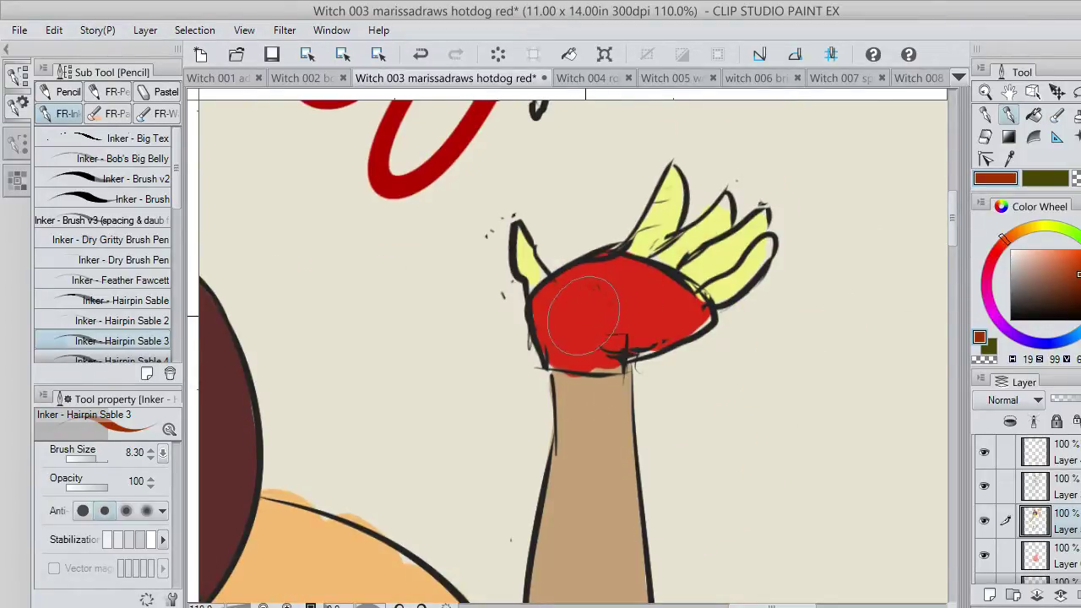
{"action": "mouse_move", "coordinate": [583, 315]}
{"action": "left_mouse_down"}
{"action": "mouse_move", "coordinate": [627, 314]}
{"action": "mouse_move", "coordinate": [589, 292]}
{"action": "mouse_move", "coordinate": [648, 301]}
{"action": "mouse_move", "coordinate": [652, 334]}
{"action": "mouse_move", "coordinate": [693, 306]}
{"action": "mouse_move", "coordinate": [616, 346]}
{"action": "left_mouse_up"}
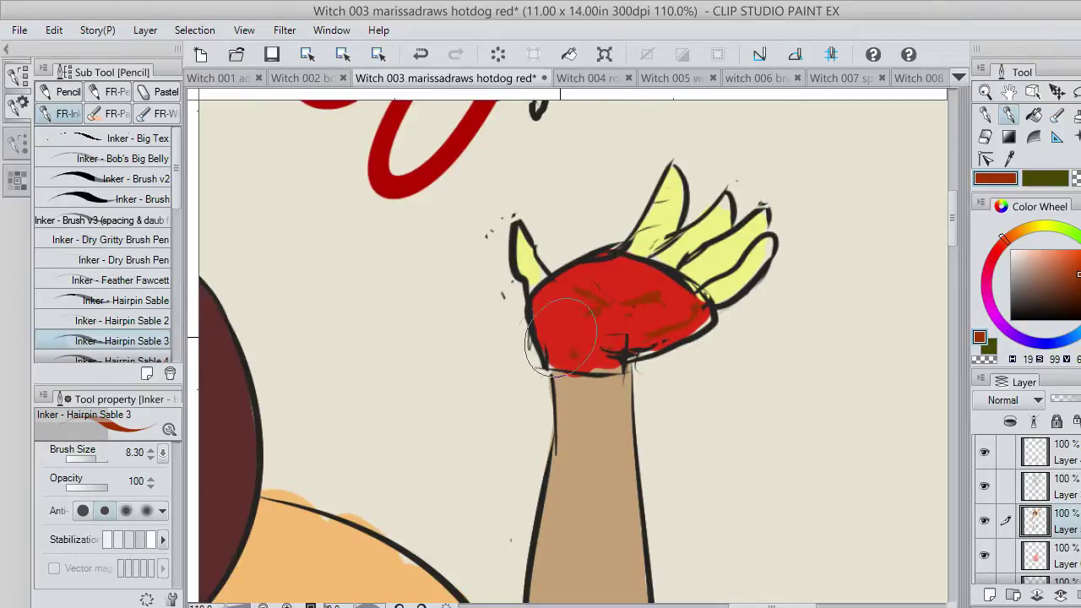
{"action": "left_click", "coordinate": [1068, 260]}
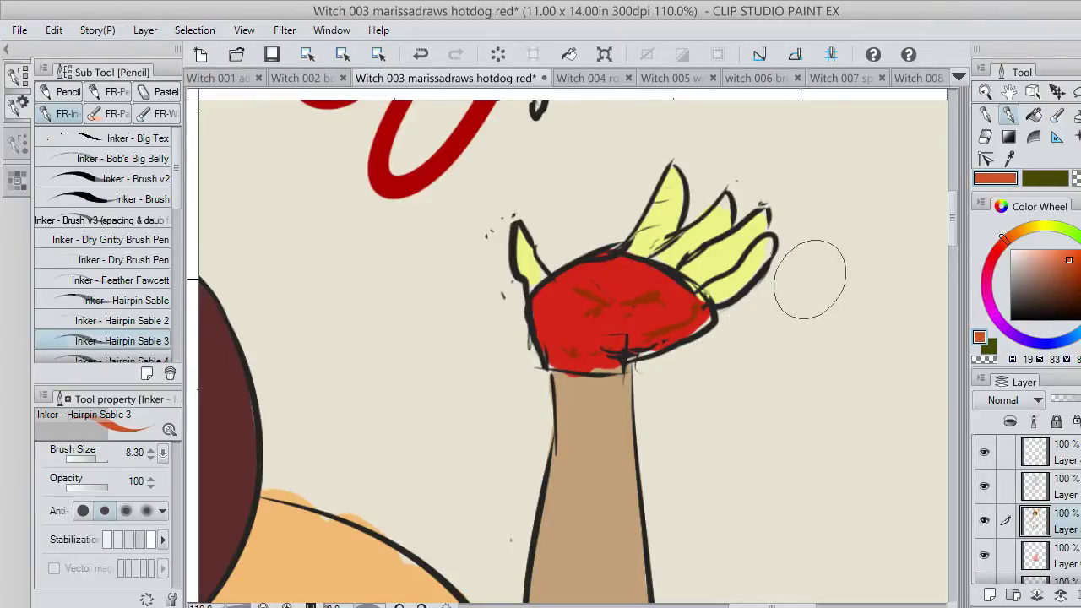
{"action": "mouse_move", "coordinate": [600, 304]}
{"action": "left_mouse_down"}
{"action": "mouse_move", "coordinate": [621, 257]}
{"action": "mouse_move", "coordinate": [650, 270]}
{"action": "left_mouse_up"}
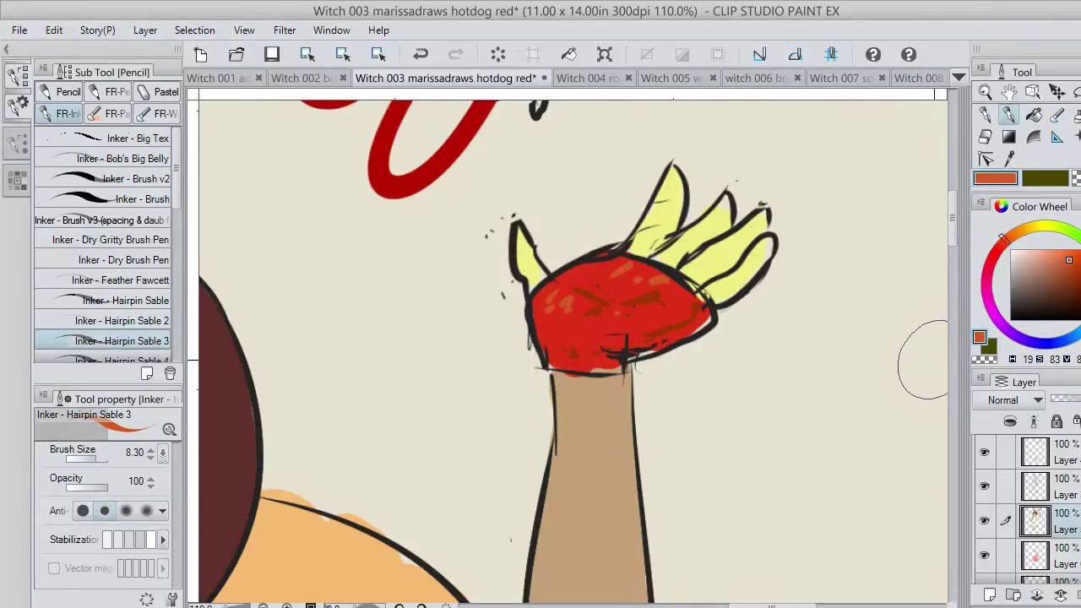
Dab the same orange highlights onto the red glove of the lowered hand.
{"action": "left_click_drag", "start_coordinate": [747, 606], "coordinate": [640, 606]}
{"action": "left_click_drag", "start_coordinate": [954, 233], "coordinate": [942, 364]}
{"action": "left_click_drag", "start_coordinate": [665, 606], "coordinate": [617, 606]}
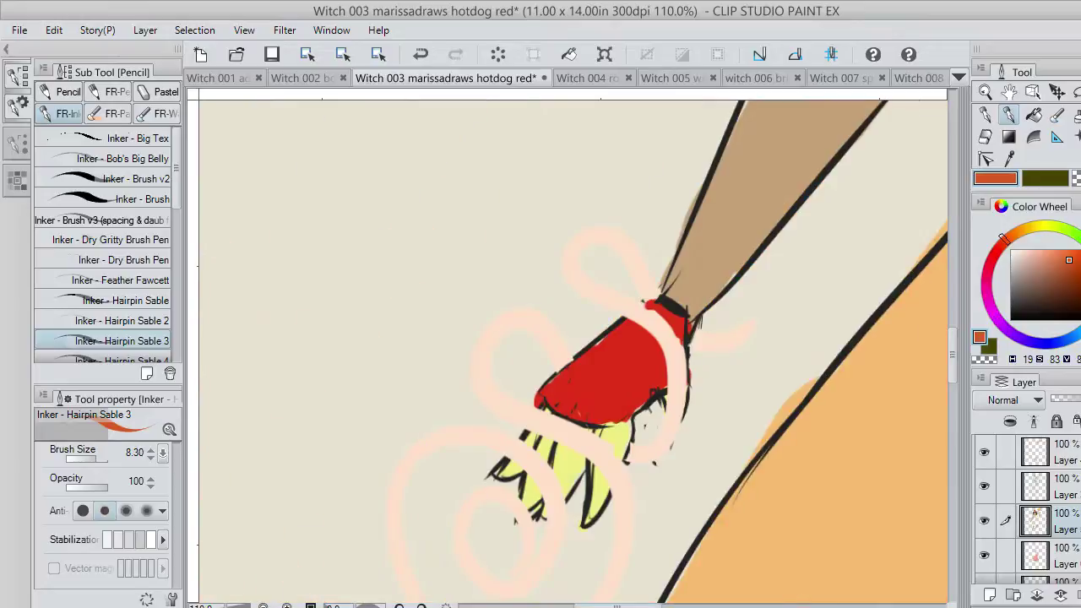
{"action": "mouse_move", "coordinate": [575, 405]}
{"action": "left_mouse_down"}
{"action": "mouse_move", "coordinate": [616, 406]}
{"action": "mouse_move", "coordinate": [566, 387]}
{"action": "mouse_move", "coordinate": [583, 387]}
{"action": "mouse_move", "coordinate": [637, 359]}
{"action": "left_mouse_up"}
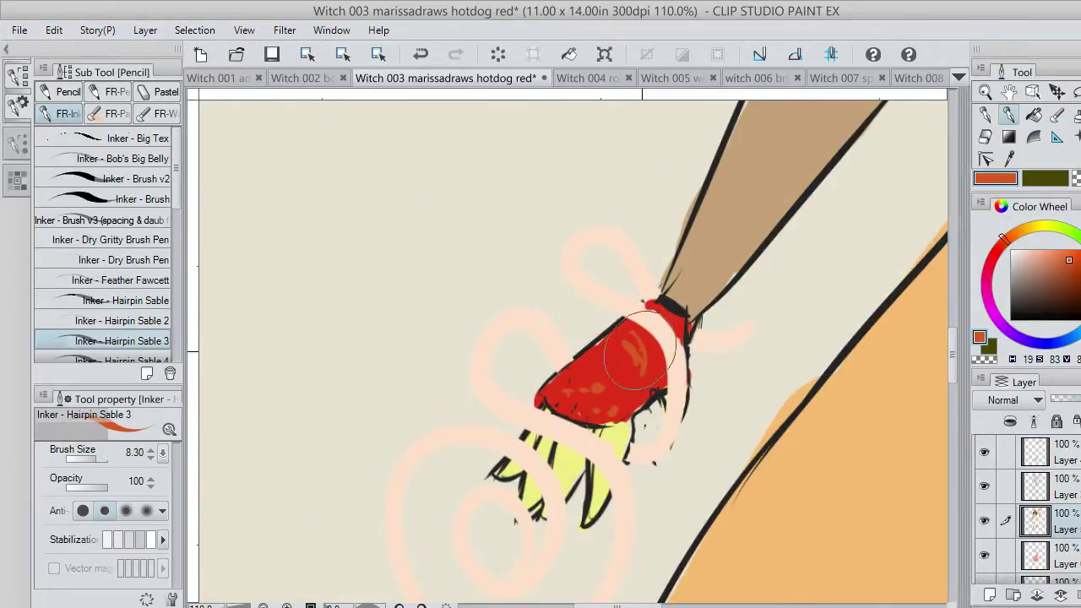
Darken the colour to hue 19, saturation 95, and shade the edges and cuff of the lowered hand's red glove.
{"action": "left_click", "coordinate": [1078, 274]}
{"action": "mouse_move", "coordinate": [604, 401]}
{"action": "left_mouse_down"}
{"action": "mouse_move", "coordinate": [650, 387]}
{"action": "mouse_move", "coordinate": [652, 372]}
{"action": "mouse_move", "coordinate": [590, 387]}
{"action": "left_mouse_up"}
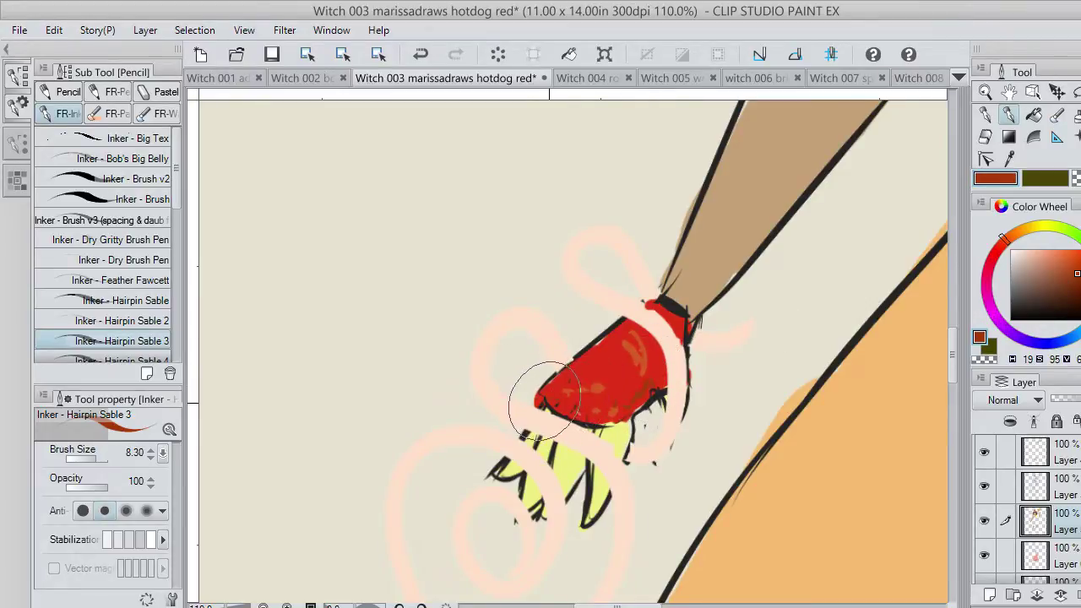
{"action": "mouse_move", "coordinate": [664, 326]}
{"action": "left_mouse_down"}
{"action": "mouse_move", "coordinate": [667, 367]}
{"action": "mouse_move", "coordinate": [660, 318]}
{"action": "mouse_move", "coordinate": [691, 328]}
{"action": "left_mouse_up"}
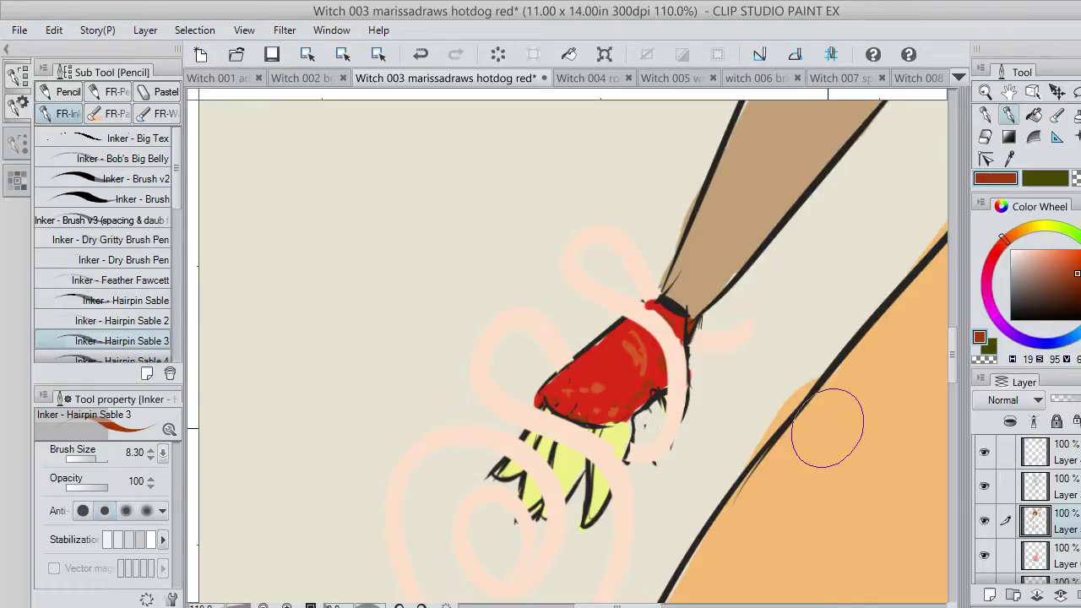
Set the drawing colour to transparent, toggle layer visibility to identify the bun's layer, and make the orange bun layer active.
{"action": "left_click", "coordinate": [1010, 158]}
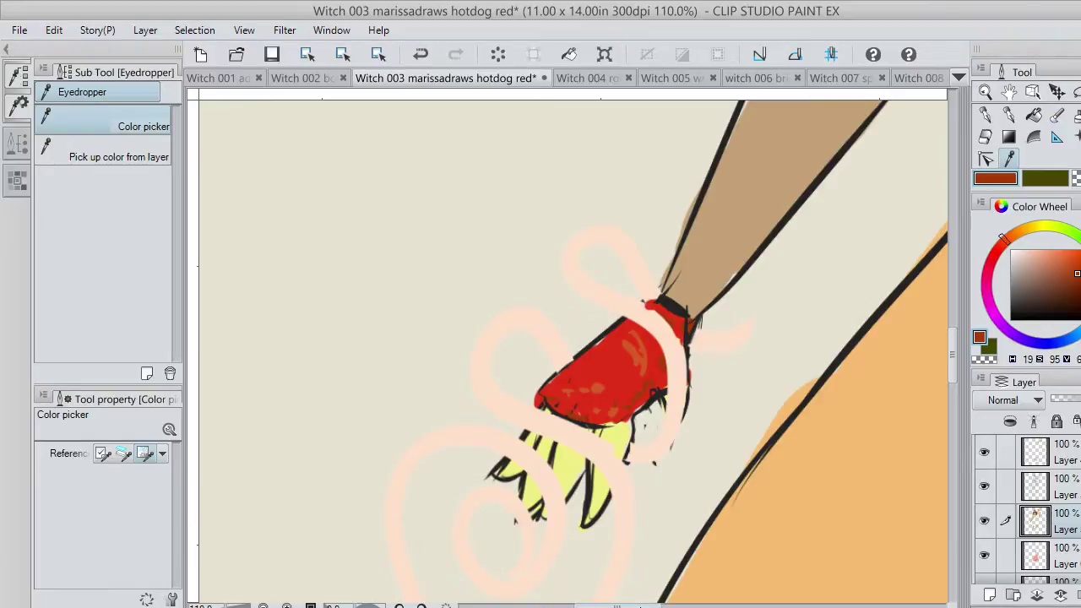
{"action": "left_click_drag", "start_coordinate": [617, 606], "coordinate": [706, 607]}
{"action": "scroll", "coordinate": [683, 417], "scroll_direction": "up", "scroll_amount": 2}
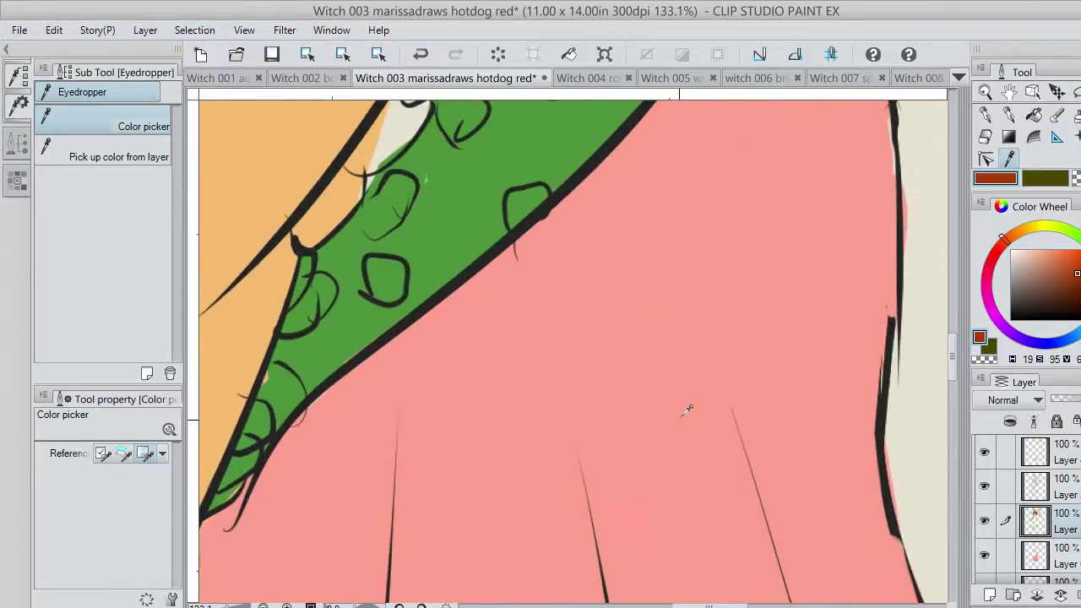
{"action": "scroll", "coordinate": [687, 410], "scroll_direction": "down", "scroll_amount": 4}
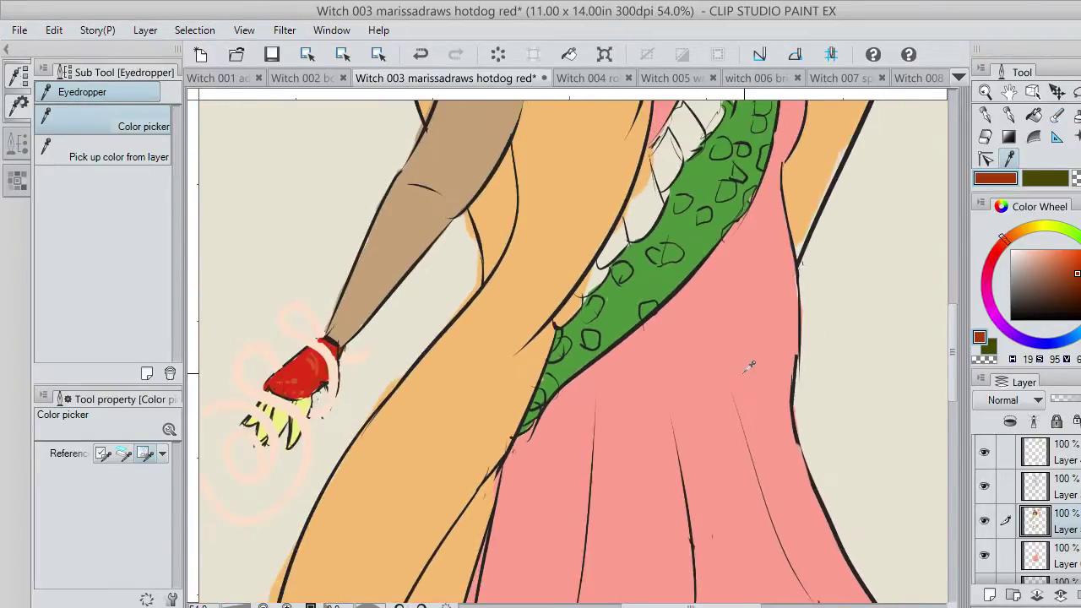
{"action": "scroll", "coordinate": [731, 363], "scroll_direction": "down", "scroll_amount": 1}
{"action": "scroll", "coordinate": [732, 363], "scroll_direction": "up", "scroll_amount": 2}
{"action": "scroll", "coordinate": [785, 317], "scroll_direction": "down", "scroll_amount": 1}
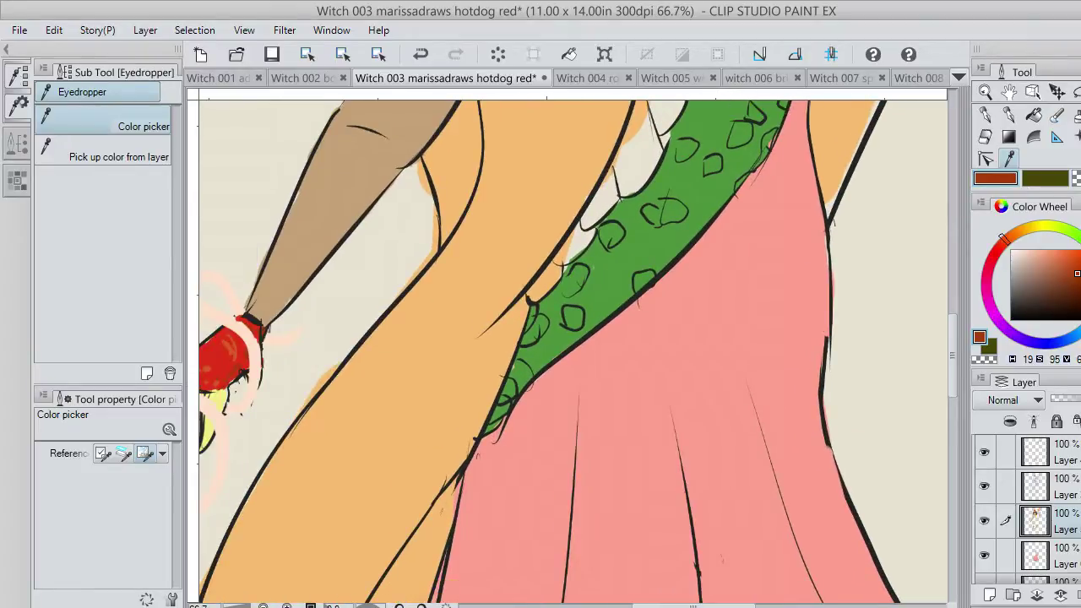
{"action": "left_click", "coordinate": [1077, 181]}
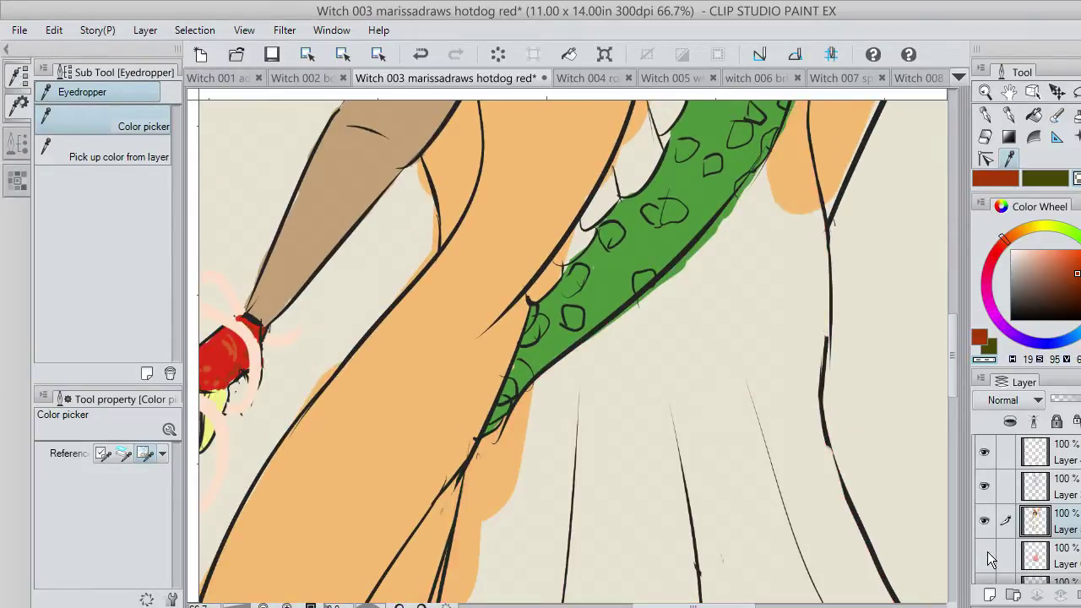
{"action": "left_click", "coordinate": [987, 553]}
{"action": "left_click", "coordinate": [987, 520]}
{"action": "left_click", "coordinate": [985, 521]}
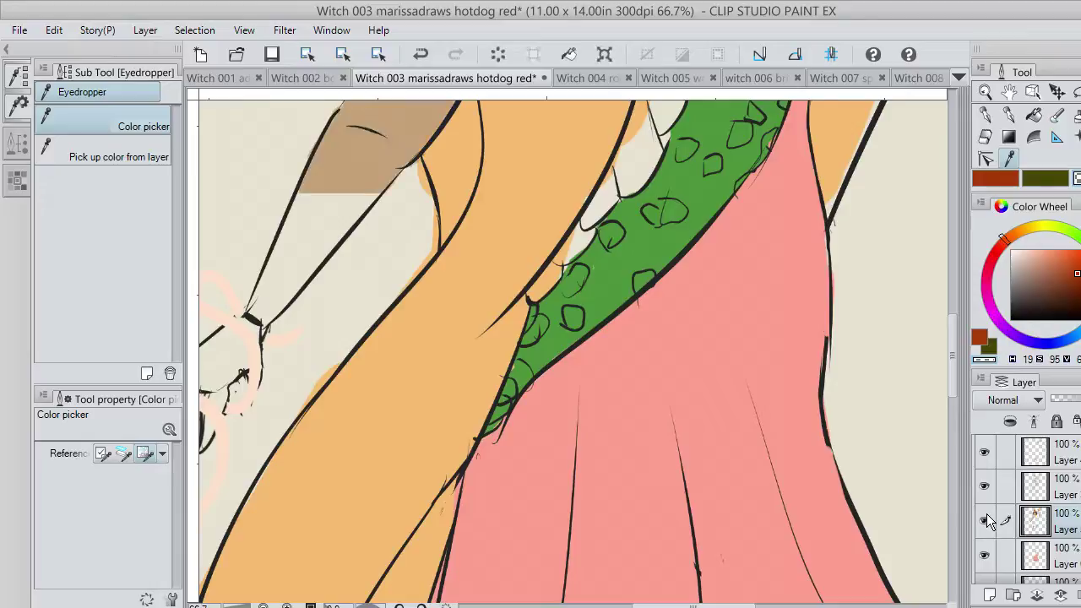
{"action": "left_click", "coordinate": [986, 583]}
{"action": "left_click", "coordinate": [986, 582]}
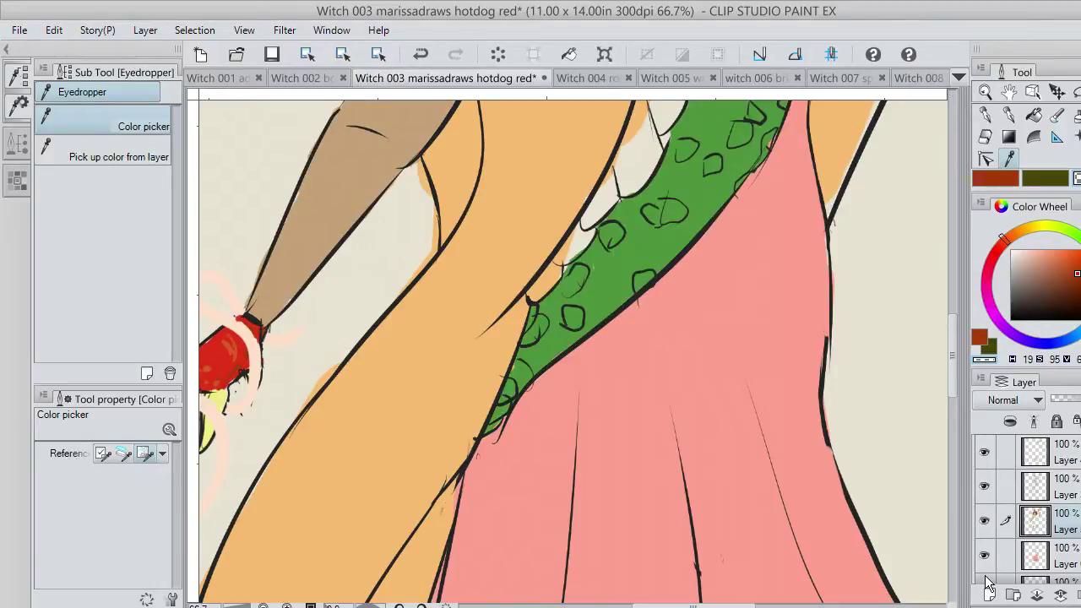
{"action": "scroll", "coordinate": [1028, 508], "scroll_direction": "down", "scroll_amount": 2}
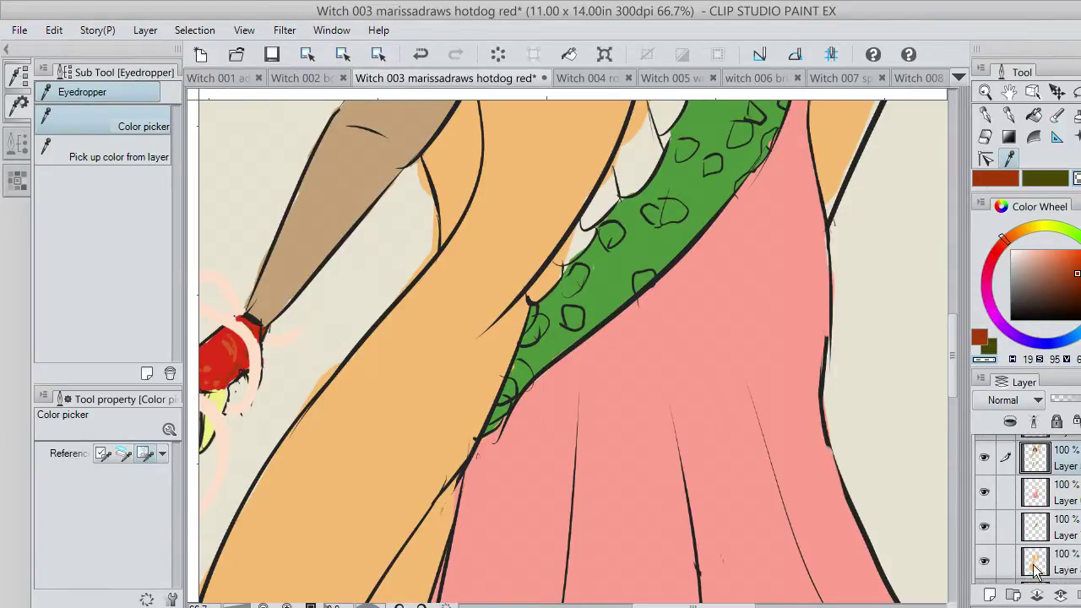
{"action": "left_click", "coordinate": [1035, 564]}
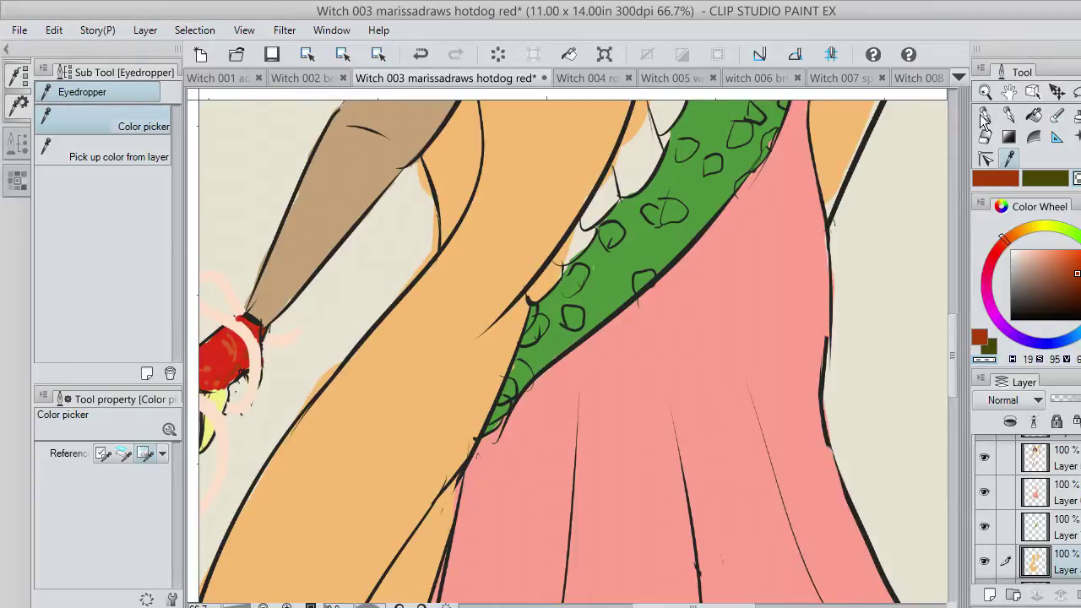
Erase the orange spilling outside the bun's outline below the lowered arm and in the lower end of the white frill.
{"action": "left_click", "coordinate": [1007, 114]}
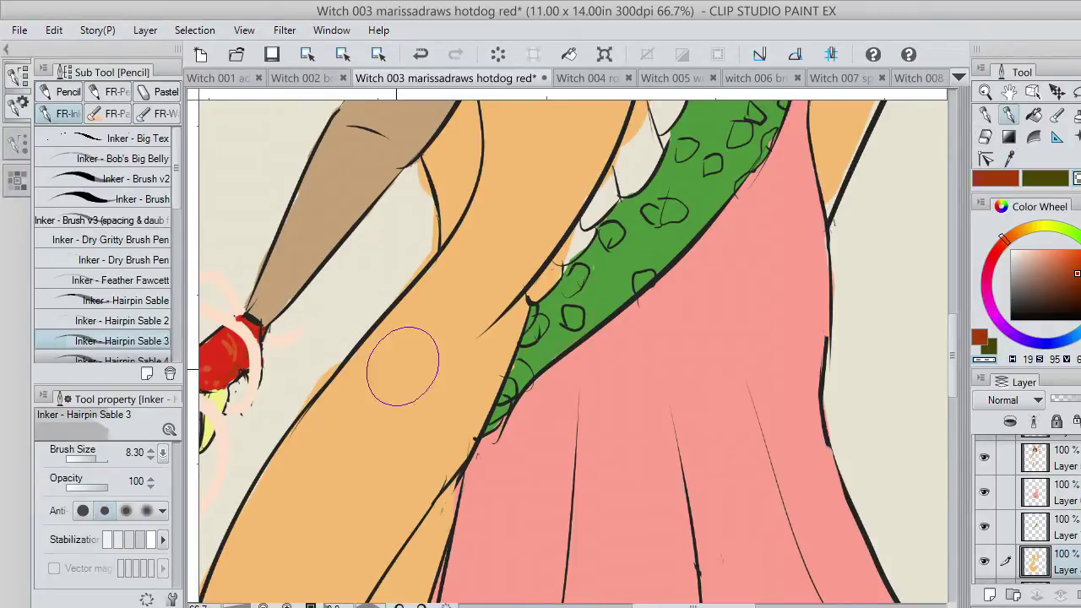
{"action": "mouse_move", "coordinate": [402, 366]}
{"action": "left_mouse_down"}
{"action": "mouse_move", "coordinate": [302, 379]}
{"action": "mouse_move", "coordinate": [333, 351]}
{"action": "left_mouse_up"}
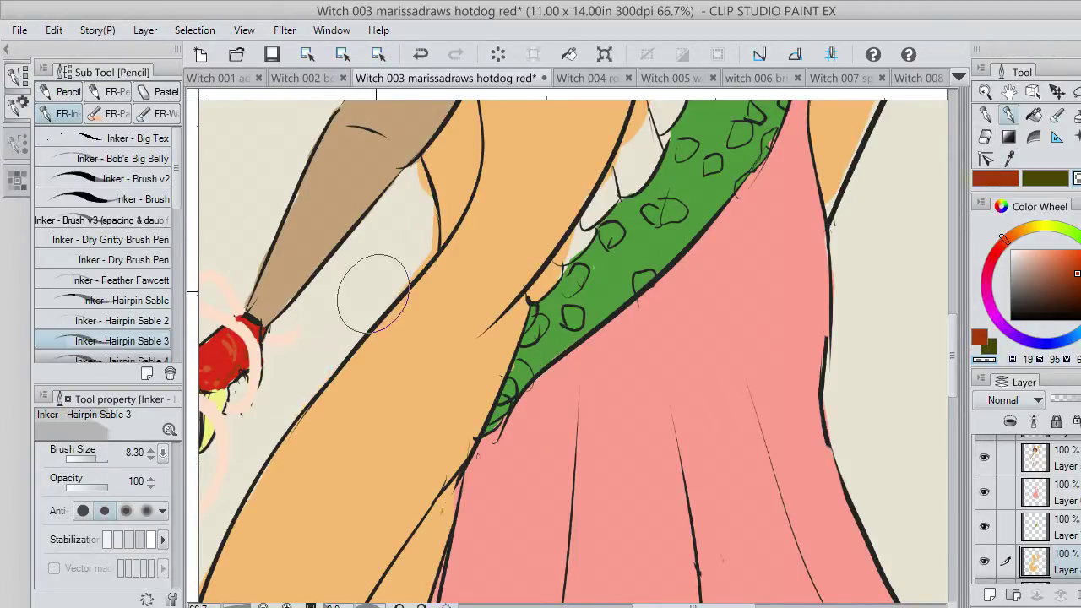
{"action": "mouse_move", "coordinate": [373, 293]}
{"action": "left_mouse_down"}
{"action": "mouse_move", "coordinate": [421, 244]}
{"action": "mouse_move", "coordinate": [394, 281]}
{"action": "mouse_move", "coordinate": [423, 253]}
{"action": "mouse_move", "coordinate": [426, 219]}
{"action": "mouse_move", "coordinate": [431, 241]}
{"action": "mouse_move", "coordinate": [416, 167]}
{"action": "mouse_move", "coordinate": [423, 240]}
{"action": "mouse_move", "coordinate": [396, 275]}
{"action": "mouse_move", "coordinate": [428, 246]}
{"action": "left_mouse_up"}
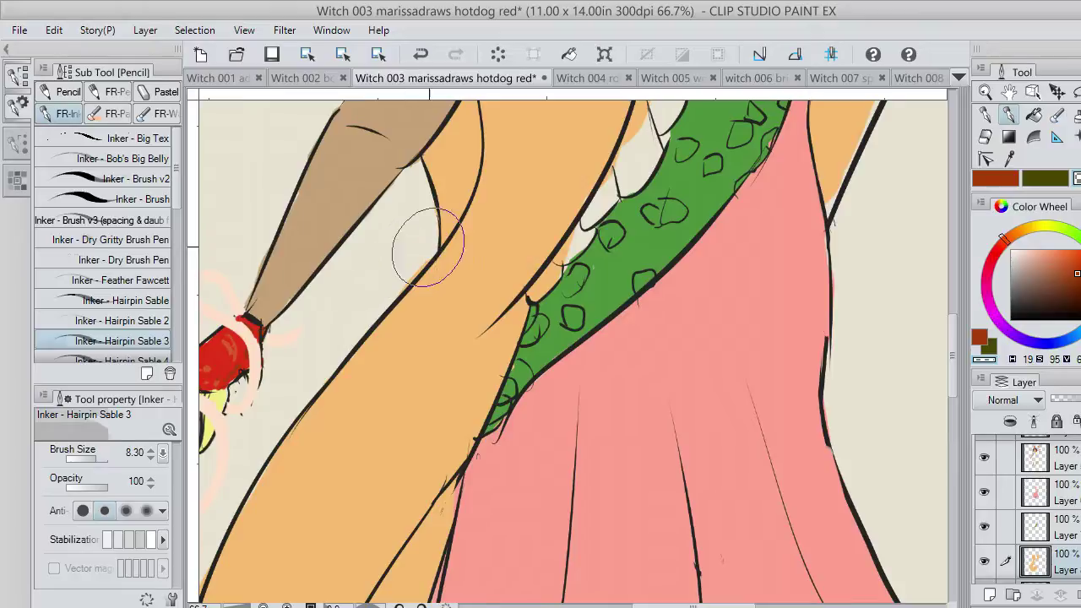
{"action": "left_click_drag", "start_coordinate": [570, 253], "coordinate": [536, 278]}
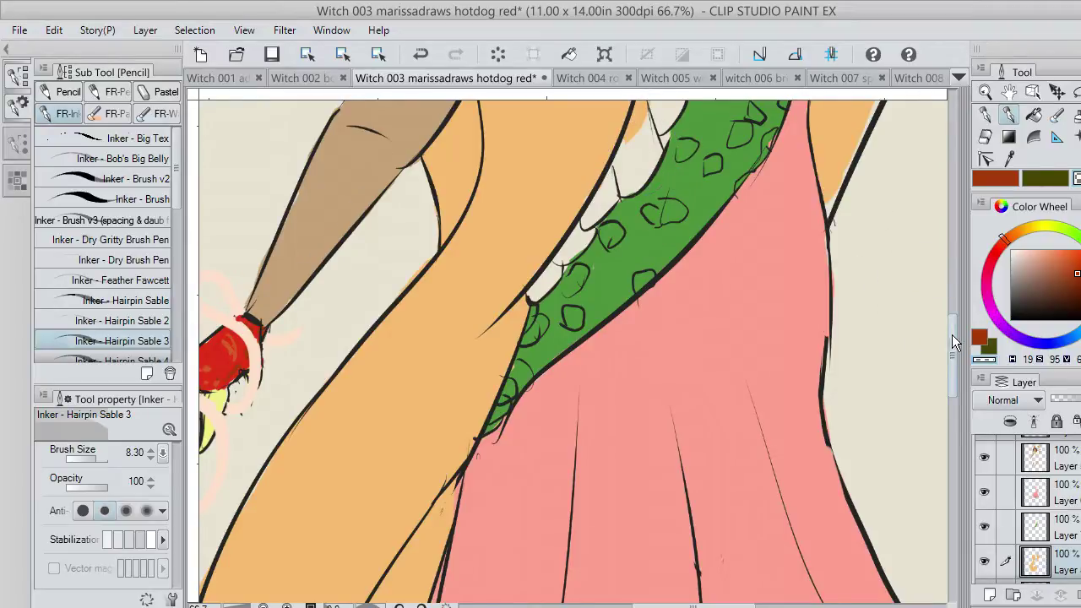
Erase the remaining orange spill from the white frill beside the green sash, working up to the collar.
{"action": "left_click_drag", "start_coordinate": [951, 335], "coordinate": [944, 285]}
{"action": "mouse_move", "coordinate": [641, 427]}
{"action": "left_mouse_down"}
{"action": "mouse_move", "coordinate": [641, 394]}
{"action": "mouse_move", "coordinate": [626, 437]}
{"action": "mouse_move", "coordinate": [640, 377]}
{"action": "mouse_move", "coordinate": [654, 346]}
{"action": "left_mouse_up"}
{"action": "mouse_move", "coordinate": [724, 210]}
{"action": "left_mouse_down"}
{"action": "mouse_move", "coordinate": [727, 146]}
{"action": "mouse_move", "coordinate": [735, 171]}
{"action": "mouse_move", "coordinate": [756, 182]}
{"action": "mouse_move", "coordinate": [763, 112]}
{"action": "left_mouse_up"}
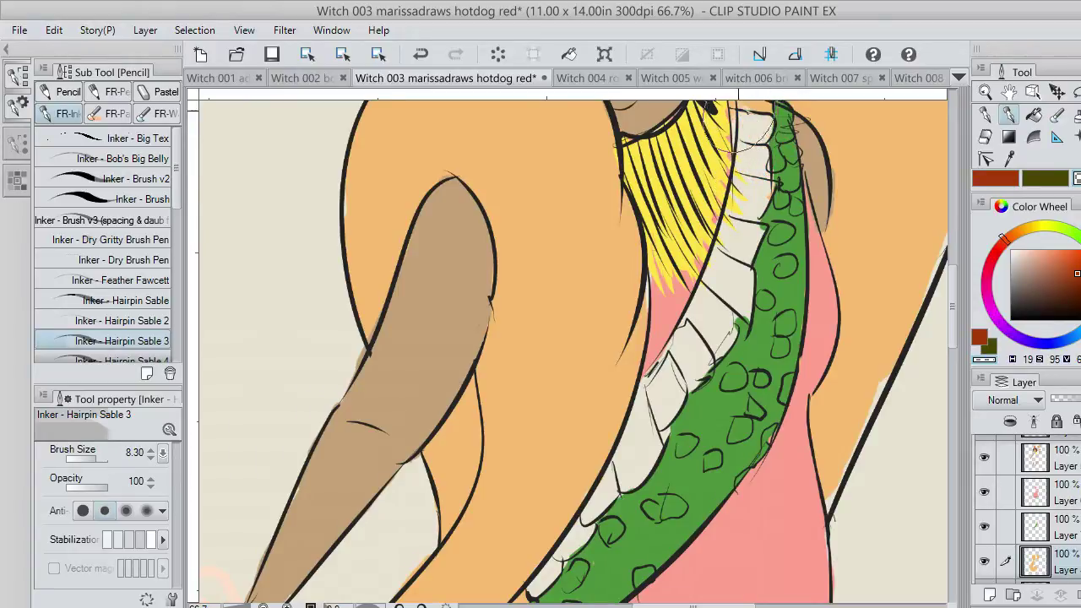
{"action": "left_click_drag", "start_coordinate": [950, 274], "coordinate": [945, 235]}
{"action": "mouse_move", "coordinate": [740, 334]}
{"action": "left_mouse_down"}
{"action": "mouse_move", "coordinate": [729, 314]}
{"action": "mouse_move", "coordinate": [764, 326]}
{"action": "left_mouse_up"}
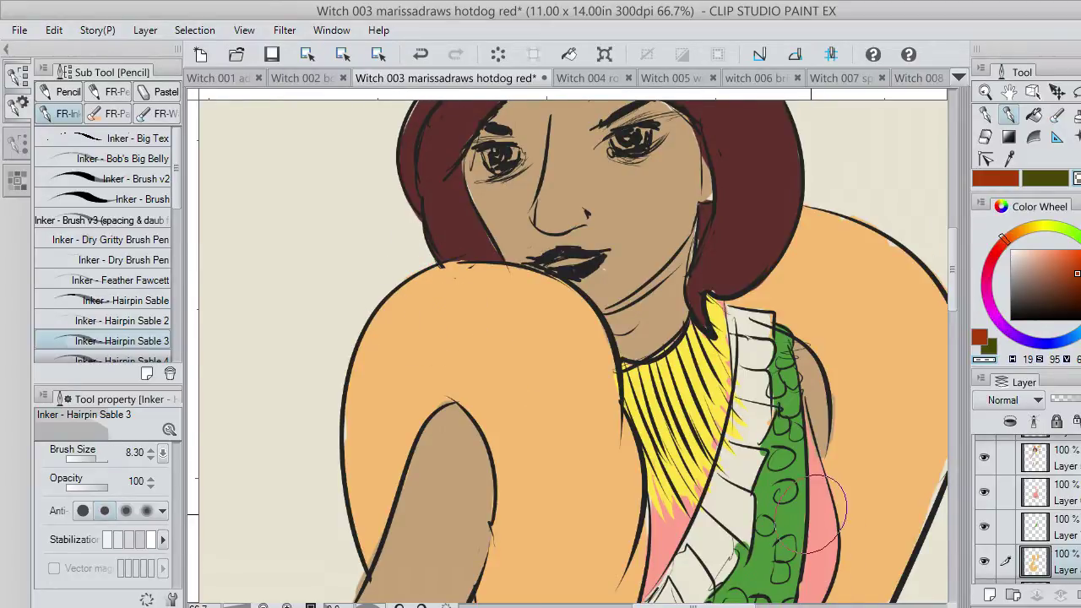
Sample the bun's orange, darken it to hue 34, saturation 67, and paint mottled shading down the outer side of the bun's lower half.
{"action": "scroll", "coordinate": [828, 392], "scroll_direction": "down", "scroll_amount": 4}
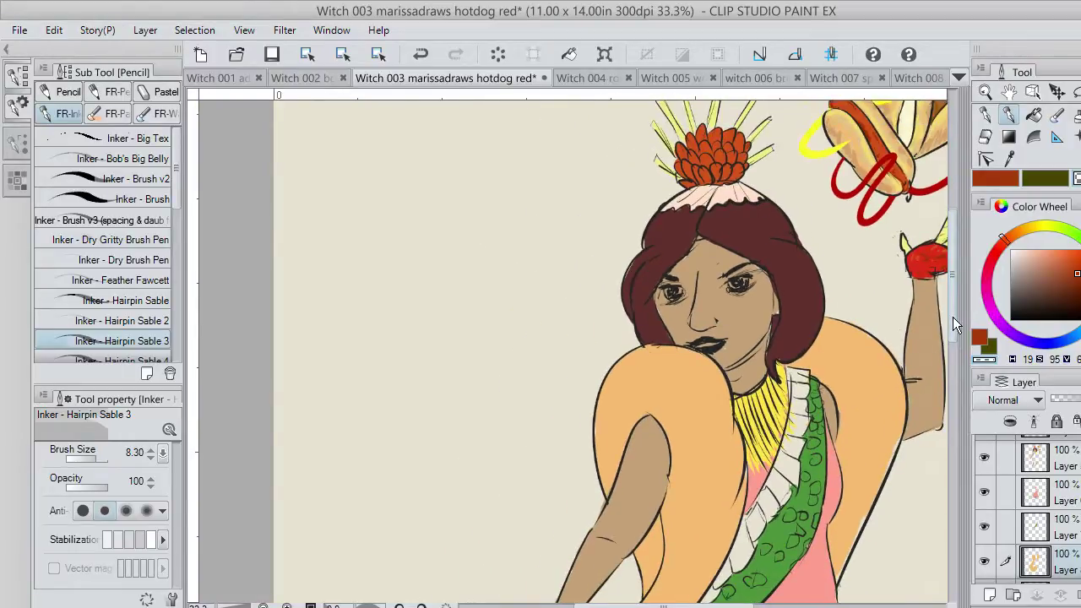
{"action": "mouse_move", "coordinate": [953, 317]}
{"action": "left_mouse_down"}
{"action": "mouse_move", "coordinate": [965, 470]}
{"action": "mouse_move", "coordinate": [960, 446]}
{"action": "left_mouse_up"}
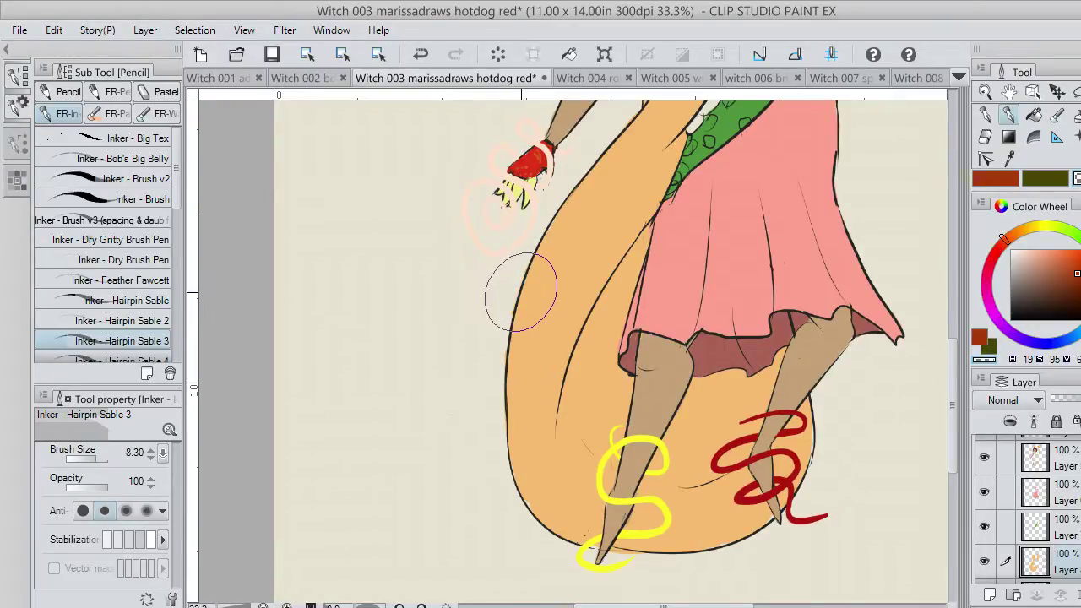
{"action": "left_click", "coordinate": [1013, 155]}
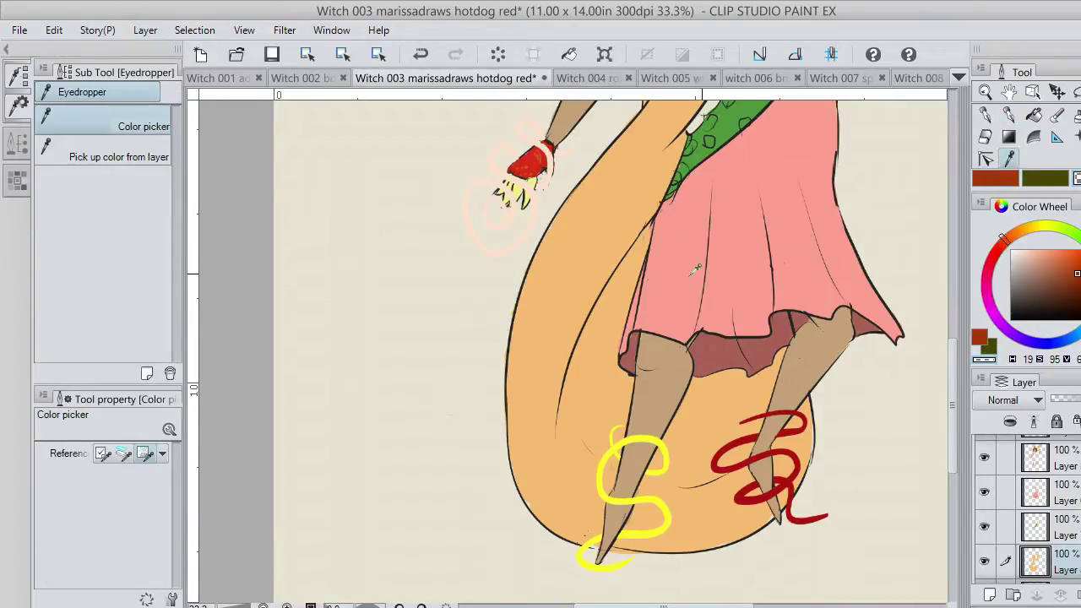
{"action": "left_click", "coordinate": [606, 234]}
{"action": "left_click", "coordinate": [1011, 116]}
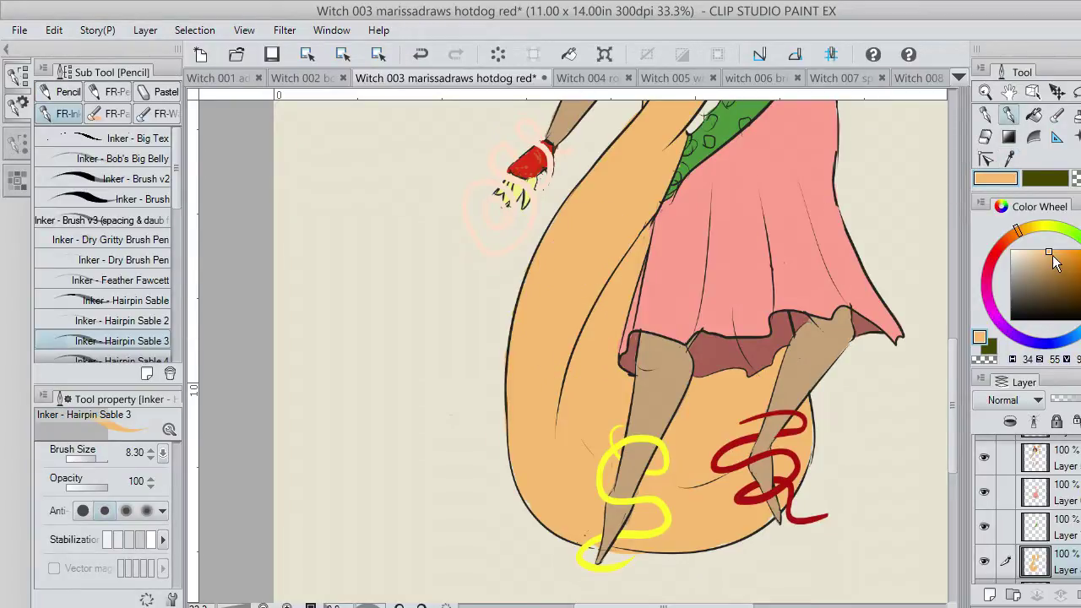
{"action": "left_click_drag", "start_coordinate": [1057, 258], "coordinate": [1060, 261]}
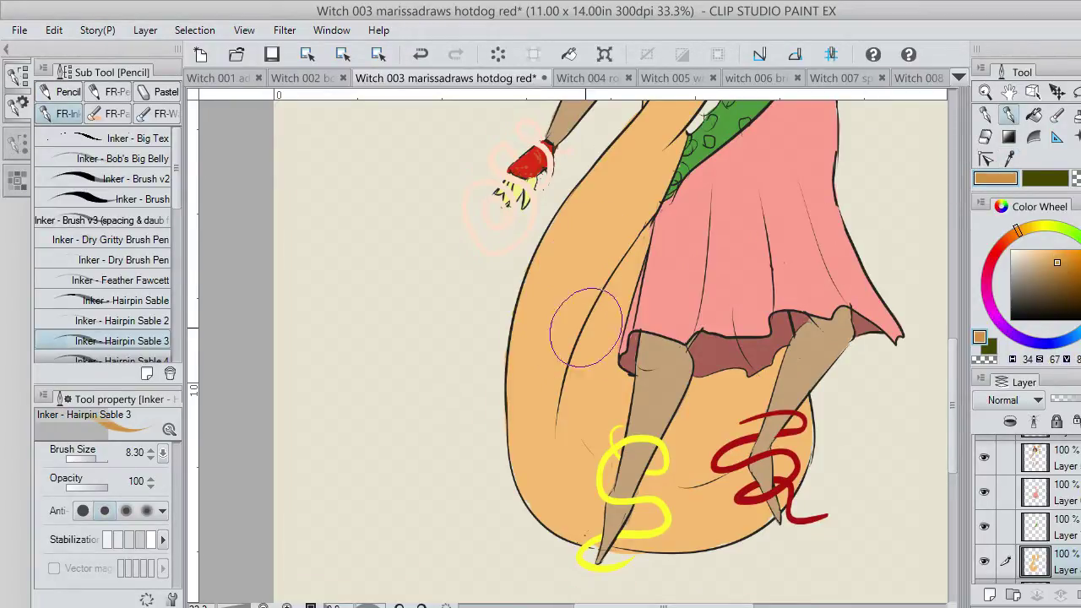
{"action": "mouse_move", "coordinate": [586, 327]}
{"action": "left_mouse_down"}
{"action": "mouse_move", "coordinate": [545, 279]}
{"action": "mouse_move", "coordinate": [562, 266]}
{"action": "mouse_move", "coordinate": [558, 276]}
{"action": "left_mouse_up"}
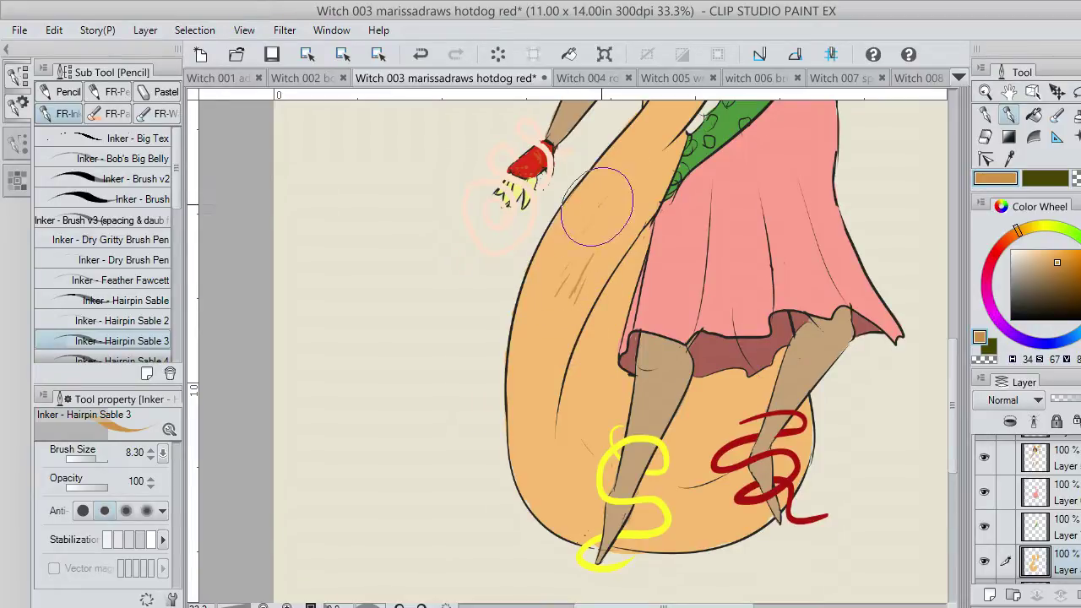
{"action": "key", "text": "ctrl+z"}
{"action": "left_click_drag", "start_coordinate": [624, 171], "coordinate": [637, 165]}
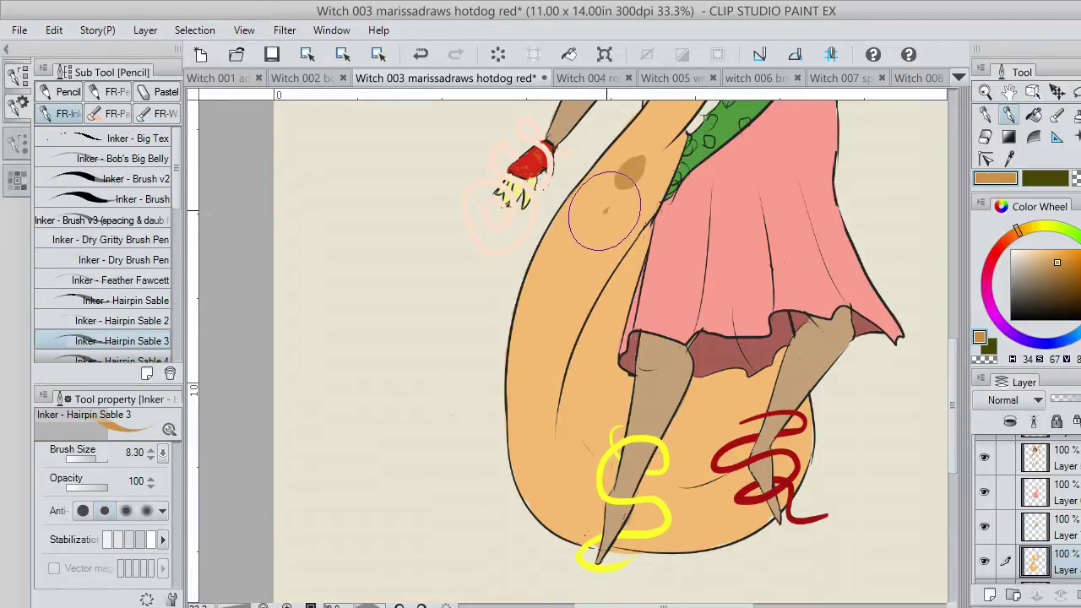
{"action": "mouse_move", "coordinate": [604, 211]}
{"action": "left_mouse_down"}
{"action": "mouse_move", "coordinate": [539, 360]}
{"action": "mouse_move", "coordinate": [539, 468]}
{"action": "mouse_move", "coordinate": [537, 356]}
{"action": "mouse_move", "coordinate": [550, 280]}
{"action": "mouse_move", "coordinate": [576, 201]}
{"action": "mouse_move", "coordinate": [587, 206]}
{"action": "mouse_move", "coordinate": [552, 274]}
{"action": "mouse_move", "coordinate": [519, 435]}
{"action": "mouse_move", "coordinate": [520, 313]}
{"action": "mouse_move", "coordinate": [550, 226]}
{"action": "mouse_move", "coordinate": [652, 111]}
{"action": "left_mouse_up"}
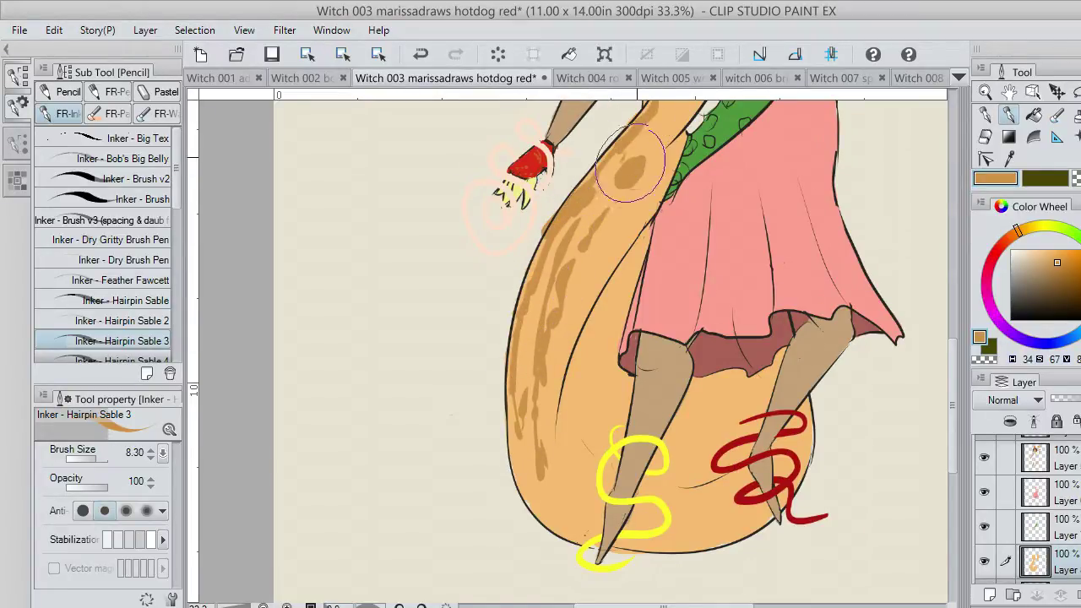
{"action": "mouse_move", "coordinate": [630, 160]}
{"action": "left_mouse_down"}
{"action": "mouse_move", "coordinate": [588, 212]}
{"action": "mouse_move", "coordinate": [526, 338]}
{"action": "mouse_move", "coordinate": [526, 467]}
{"action": "mouse_move", "coordinate": [574, 525]}
{"action": "mouse_move", "coordinate": [557, 519]}
{"action": "left_mouse_up"}
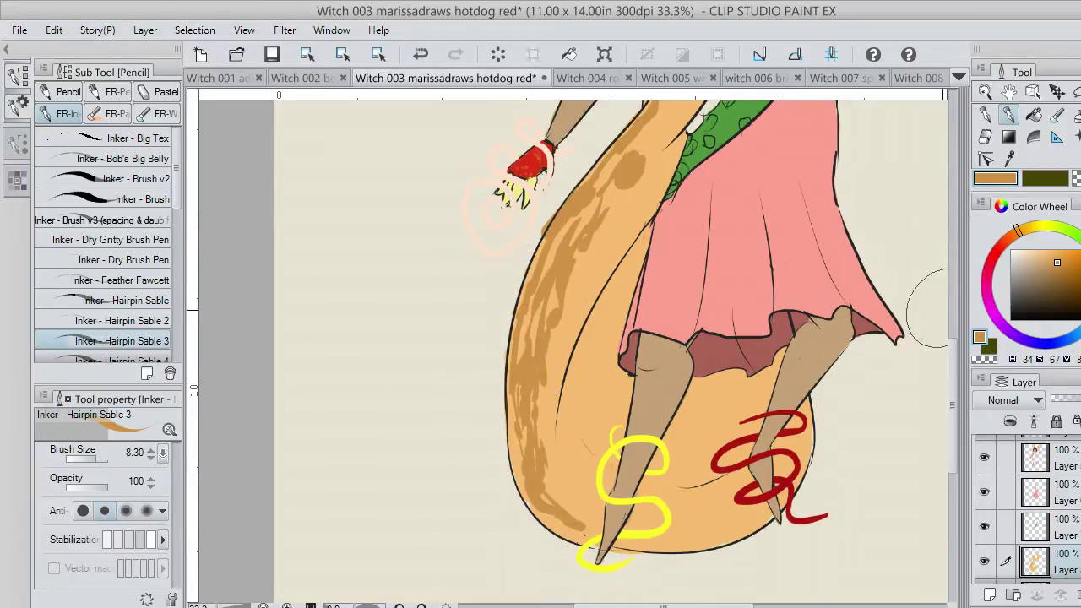
Extend the brown shading up the bun around the lowered arm and over the bun half behind the raised arm and hair.
{"action": "left_click_drag", "start_coordinate": [954, 380], "coordinate": [947, 310]}
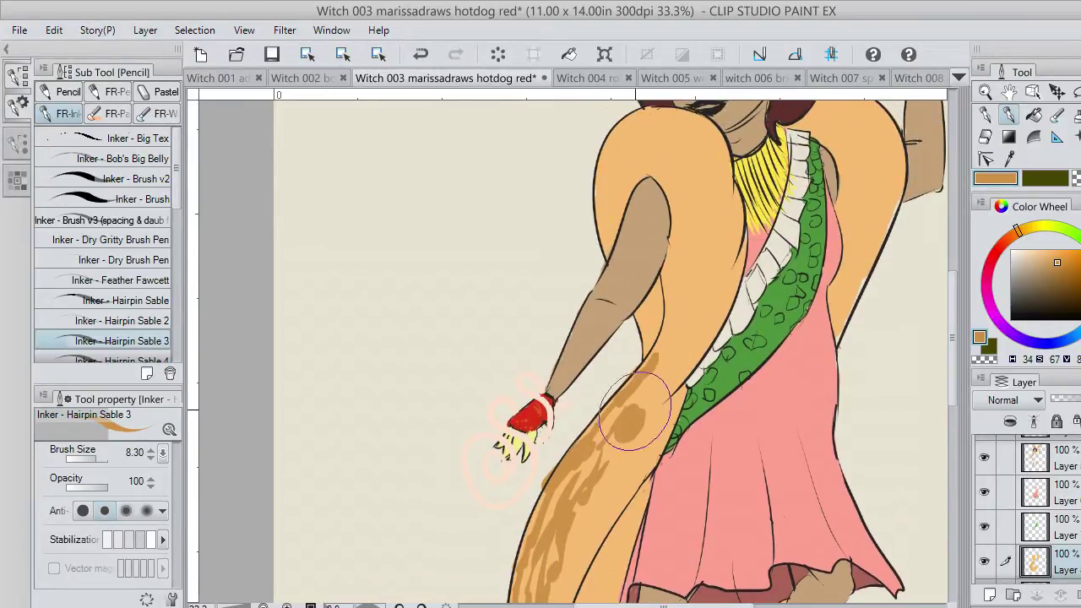
{"action": "mouse_move", "coordinate": [659, 353]}
{"action": "left_mouse_down"}
{"action": "mouse_move", "coordinate": [682, 279]}
{"action": "mouse_move", "coordinate": [684, 233]}
{"action": "mouse_move", "coordinate": [665, 271]}
{"action": "mouse_move", "coordinate": [673, 278]}
{"action": "mouse_move", "coordinate": [673, 174]}
{"action": "mouse_move", "coordinate": [631, 141]}
{"action": "mouse_move", "coordinate": [610, 172]}
{"action": "mouse_move", "coordinate": [615, 226]}
{"action": "mouse_move", "coordinate": [630, 149]}
{"action": "mouse_move", "coordinate": [608, 199]}
{"action": "mouse_move", "coordinate": [614, 164]}
{"action": "mouse_move", "coordinate": [654, 145]}
{"action": "mouse_move", "coordinate": [695, 194]}
{"action": "mouse_move", "coordinate": [688, 278]}
{"action": "left_mouse_up"}
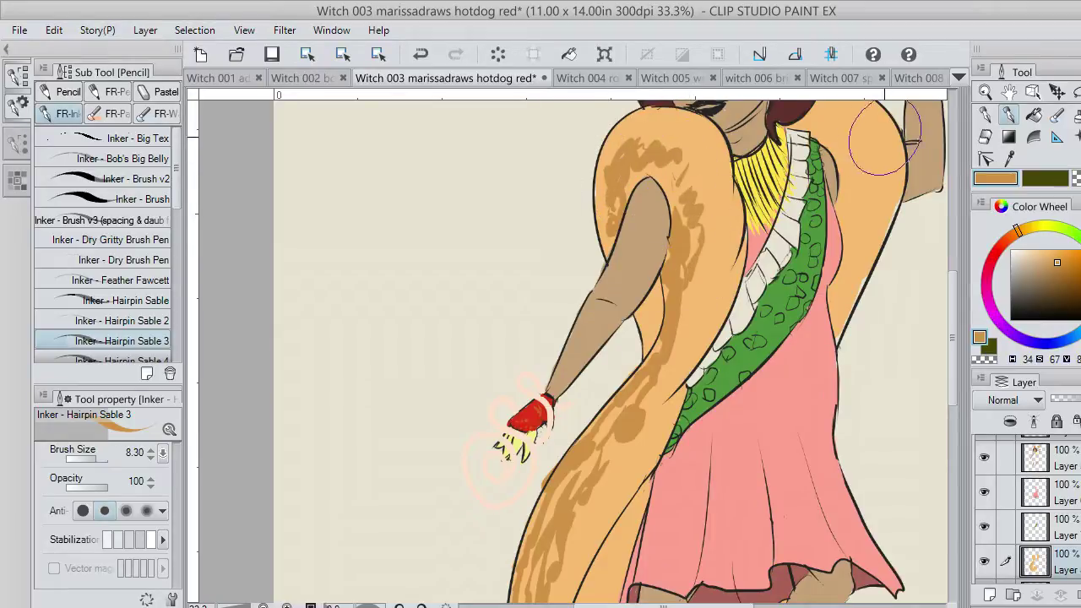
{"action": "mouse_move", "coordinate": [863, 131]}
{"action": "left_mouse_down"}
{"action": "mouse_move", "coordinate": [897, 181]}
{"action": "mouse_move", "coordinate": [879, 236]}
{"action": "mouse_move", "coordinate": [852, 290]}
{"action": "mouse_move", "coordinate": [831, 295]}
{"action": "mouse_move", "coordinate": [848, 249]}
{"action": "left_mouse_up"}
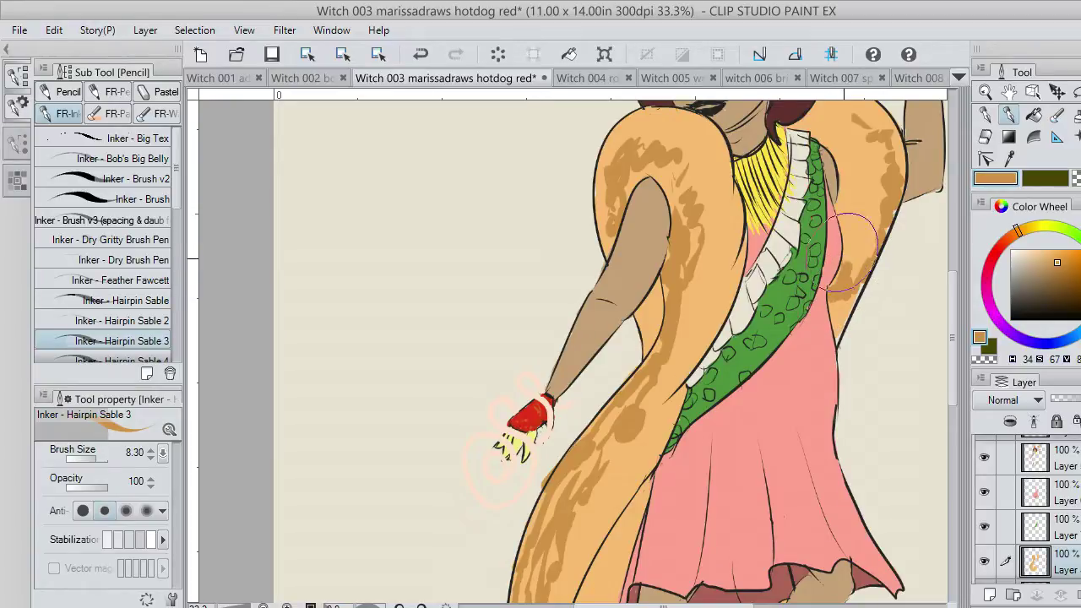
{"action": "mouse_move", "coordinate": [834, 299]}
{"action": "left_mouse_down"}
{"action": "mouse_move", "coordinate": [846, 331]}
{"action": "mouse_move", "coordinate": [852, 301]}
{"action": "left_mouse_up"}
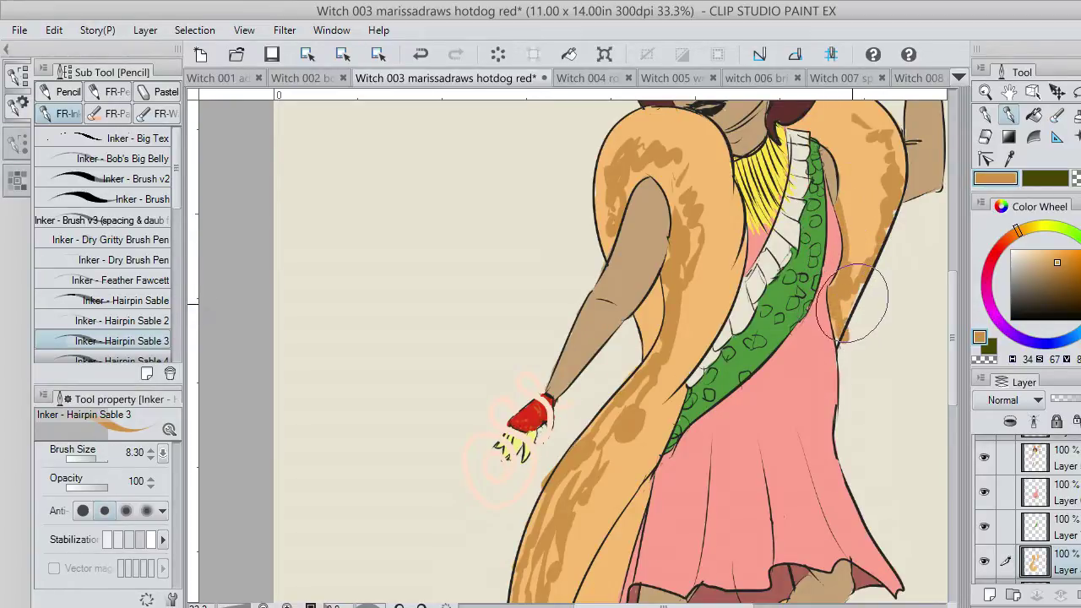
{"action": "mouse_move", "coordinate": [657, 290]}
{"action": "left_mouse_down"}
{"action": "mouse_move", "coordinate": [660, 308]}
{"action": "mouse_move", "coordinate": [645, 309]}
{"action": "mouse_move", "coordinate": [653, 344]}
{"action": "mouse_move", "coordinate": [646, 297]}
{"action": "mouse_move", "coordinate": [656, 304]}
{"action": "left_mouse_up"}
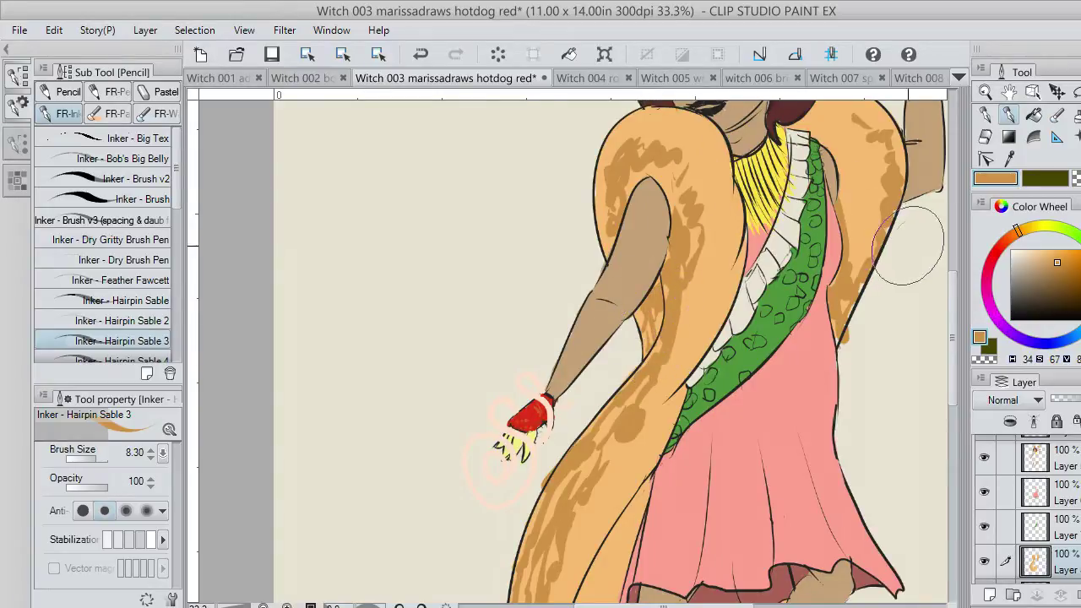
{"action": "scroll", "coordinate": [950, 292], "scroll_direction": "up", "scroll_amount": 3}
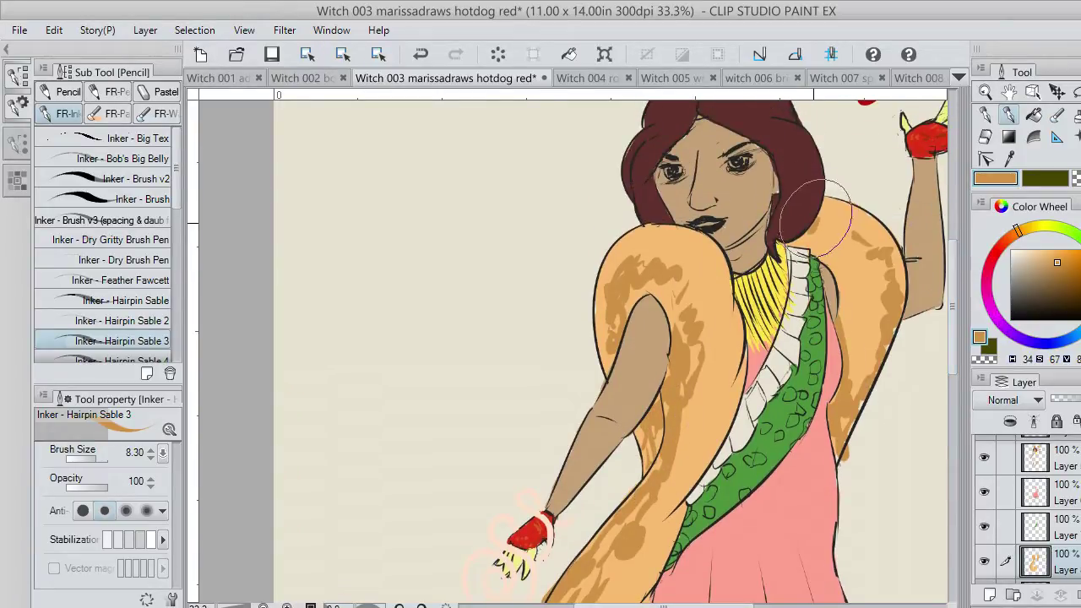
{"action": "mouse_move", "coordinate": [816, 217]}
{"action": "left_mouse_down"}
{"action": "mouse_move", "coordinate": [870, 234]}
{"action": "mouse_move", "coordinate": [887, 291]}
{"action": "mouse_move", "coordinate": [863, 326]}
{"action": "mouse_move", "coordinate": [872, 293]}
{"action": "mouse_move", "coordinate": [843, 232]}
{"action": "left_mouse_up"}
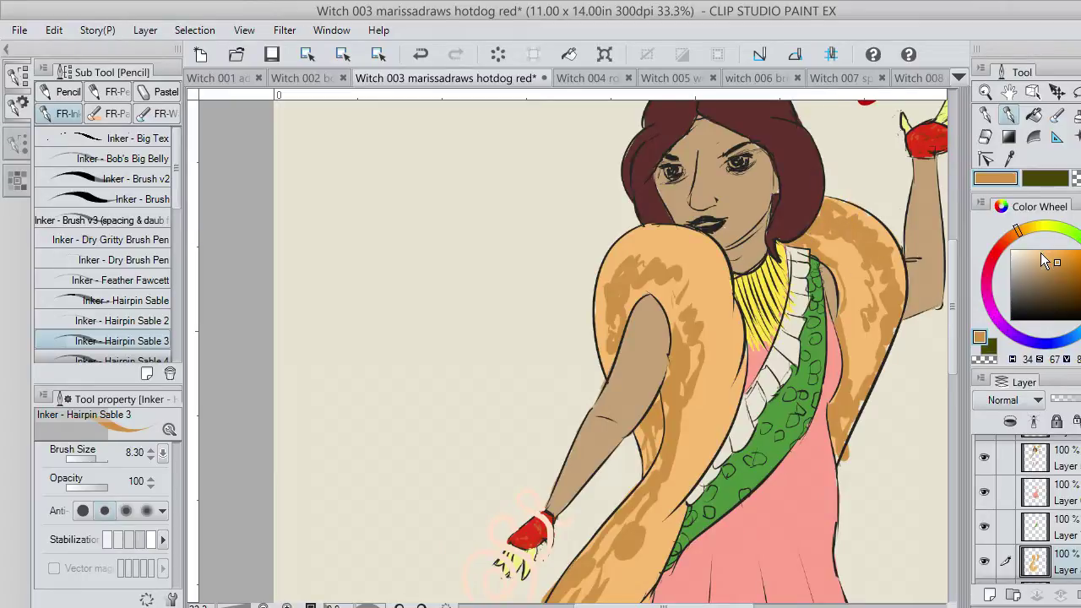
Lighten the brush colour to hue 34, saturation 45, and paint highlight strokes over both upper halves of the bun.
{"action": "left_click", "coordinate": [1039, 253]}
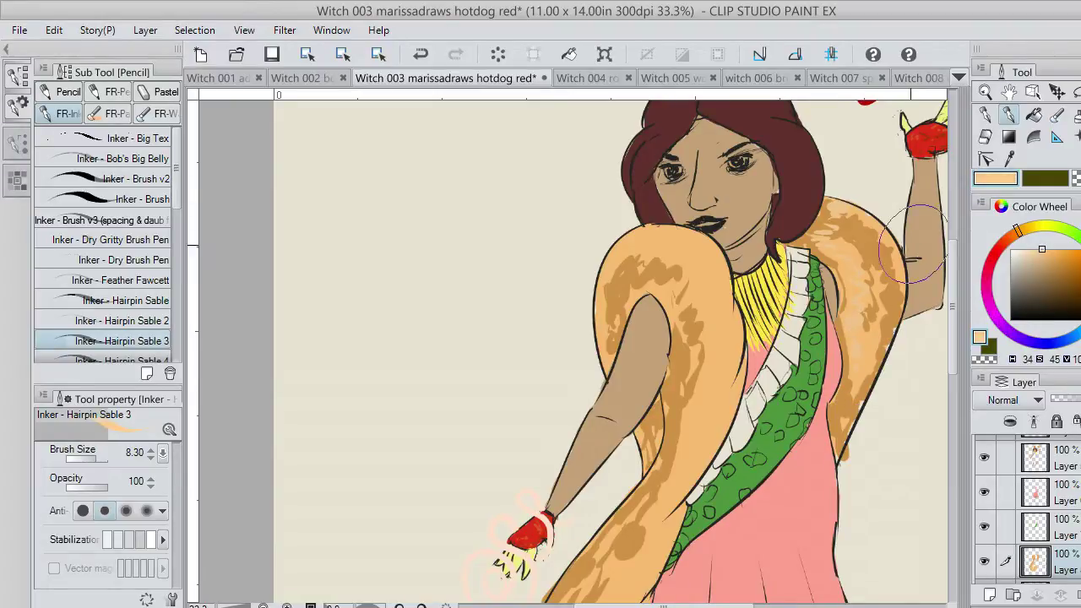
{"action": "mouse_move", "coordinate": [827, 232]}
{"action": "left_mouse_down"}
{"action": "mouse_move", "coordinate": [816, 229]}
{"action": "mouse_move", "coordinate": [860, 279]}
{"action": "mouse_move", "coordinate": [849, 346]}
{"action": "left_mouse_up"}
{"action": "key", "text": "ctrl+z"}
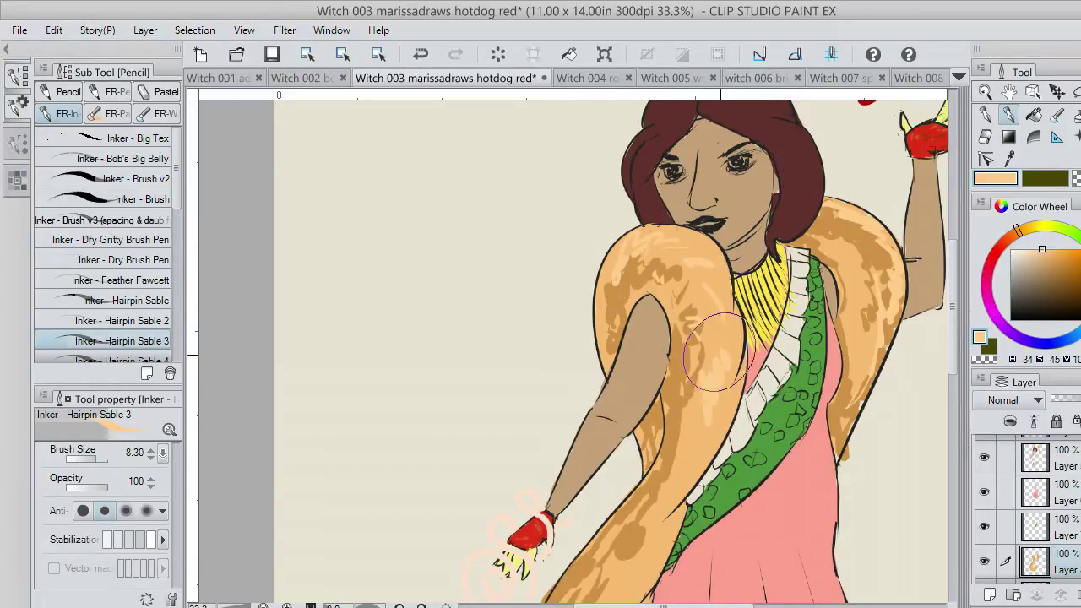
{"action": "mouse_move", "coordinate": [720, 329]}
{"action": "left_mouse_down"}
{"action": "mouse_move", "coordinate": [730, 392]}
{"action": "mouse_move", "coordinate": [707, 445]}
{"action": "left_mouse_up"}
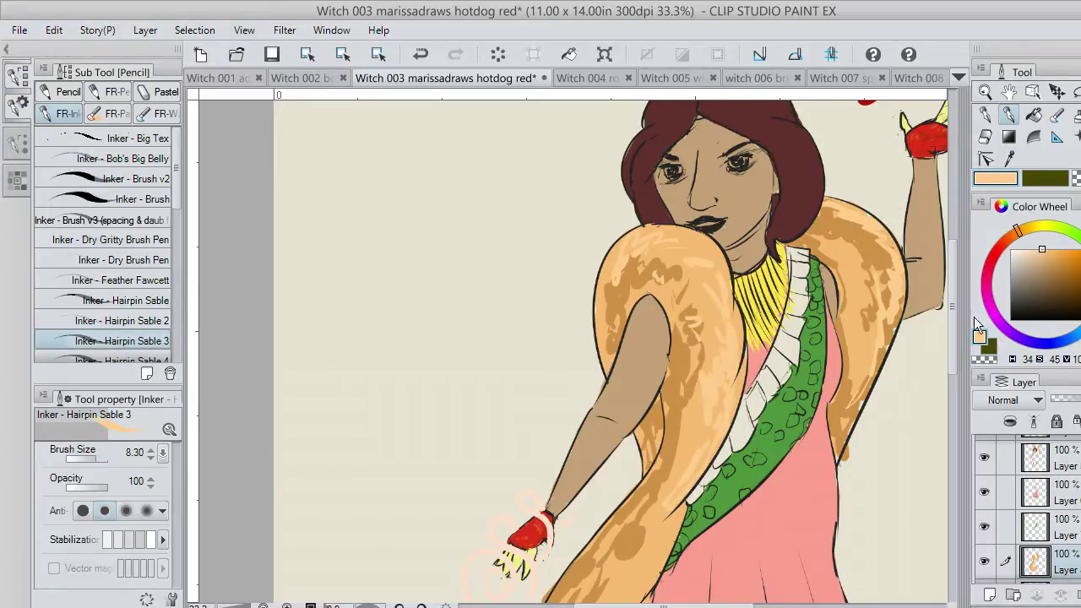
Extend the pale orange highlights down the bun's lower half, between the brown shading and the inner contour line.
{"action": "scroll", "coordinate": [917, 363], "scroll_direction": "down", "scroll_amount": 5}
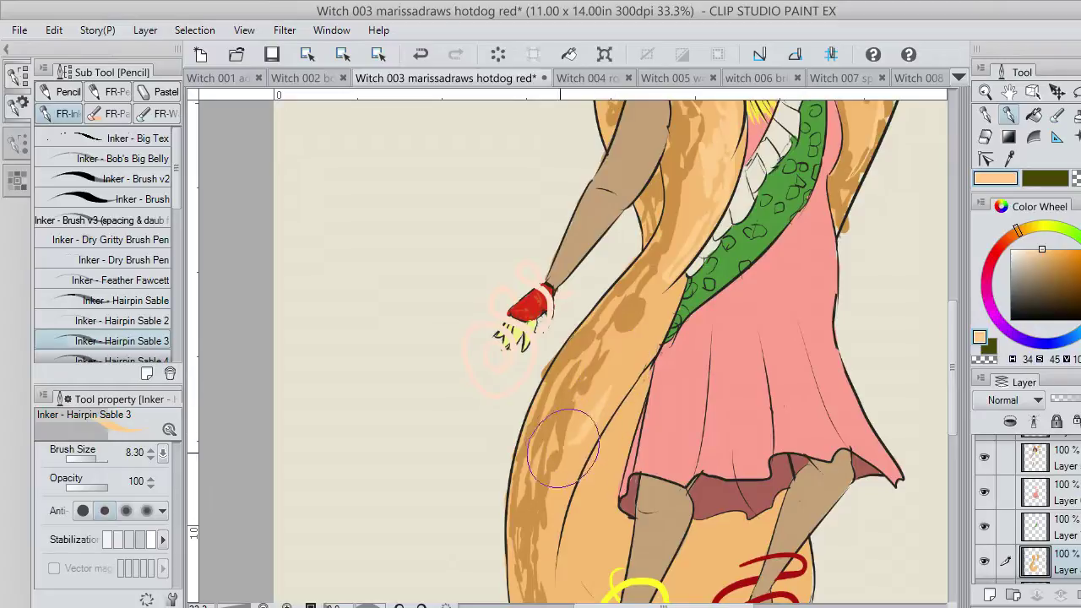
{"action": "mouse_move", "coordinate": [563, 447]}
{"action": "left_mouse_down"}
{"action": "mouse_move", "coordinate": [538, 516]}
{"action": "mouse_move", "coordinate": [528, 489]}
{"action": "mouse_move", "coordinate": [614, 317]}
{"action": "mouse_move", "coordinate": [651, 313]}
{"action": "mouse_move", "coordinate": [666, 279]}
{"action": "mouse_move", "coordinate": [651, 329]}
{"action": "mouse_move", "coordinate": [583, 430]}
{"action": "mouse_move", "coordinate": [559, 585]}
{"action": "left_mouse_up"}
{"action": "left_click_drag", "start_coordinate": [569, 456], "coordinate": [549, 491]}
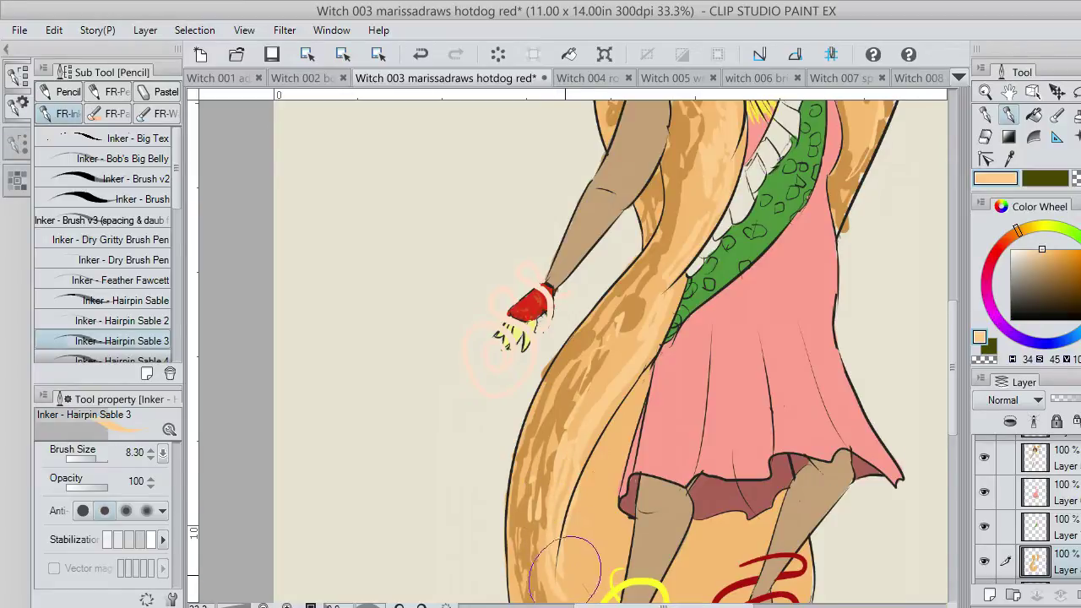
Paint pale orange highlight strokes around the bun's rounded lower end, below and between the legs.
{"action": "left_click_drag", "start_coordinate": [954, 380], "coordinate": [954, 425]}
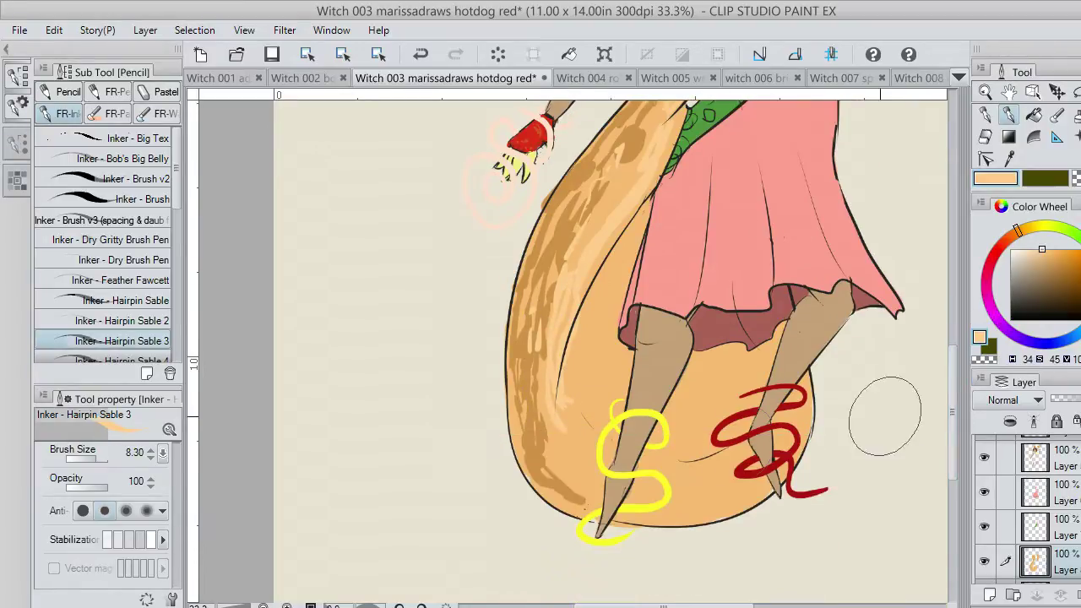
{"action": "left_click_drag", "start_coordinate": [550, 456], "coordinate": [564, 496]}
{"action": "left_click_drag", "start_coordinate": [556, 424], "coordinate": [593, 497]}
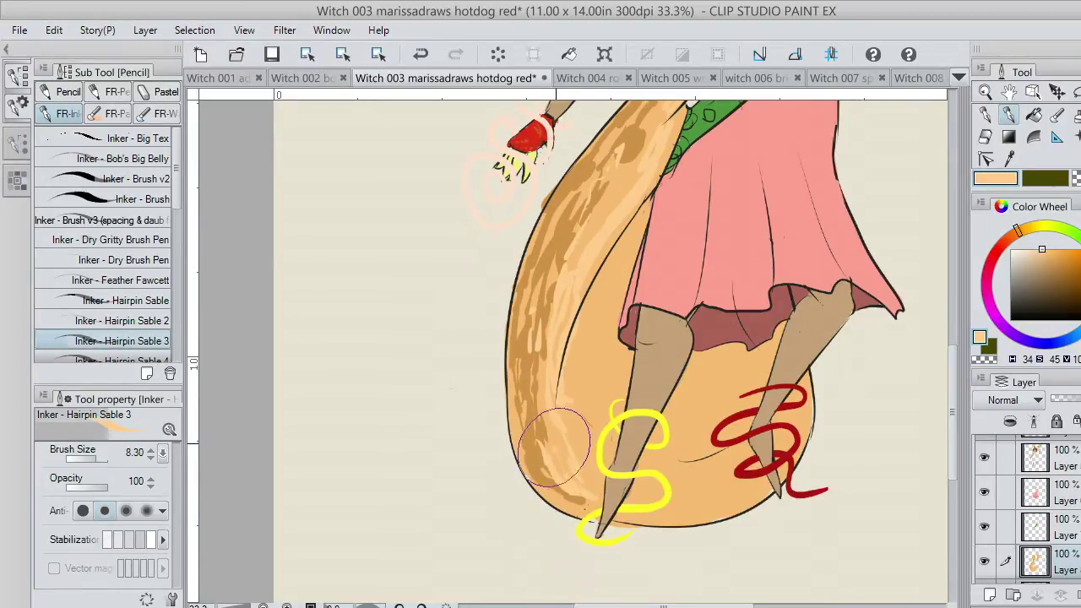
{"action": "left_click_drag", "start_coordinate": [556, 443], "coordinate": [594, 492]}
{"action": "left_click_drag", "start_coordinate": [716, 510], "coordinate": [748, 483]}
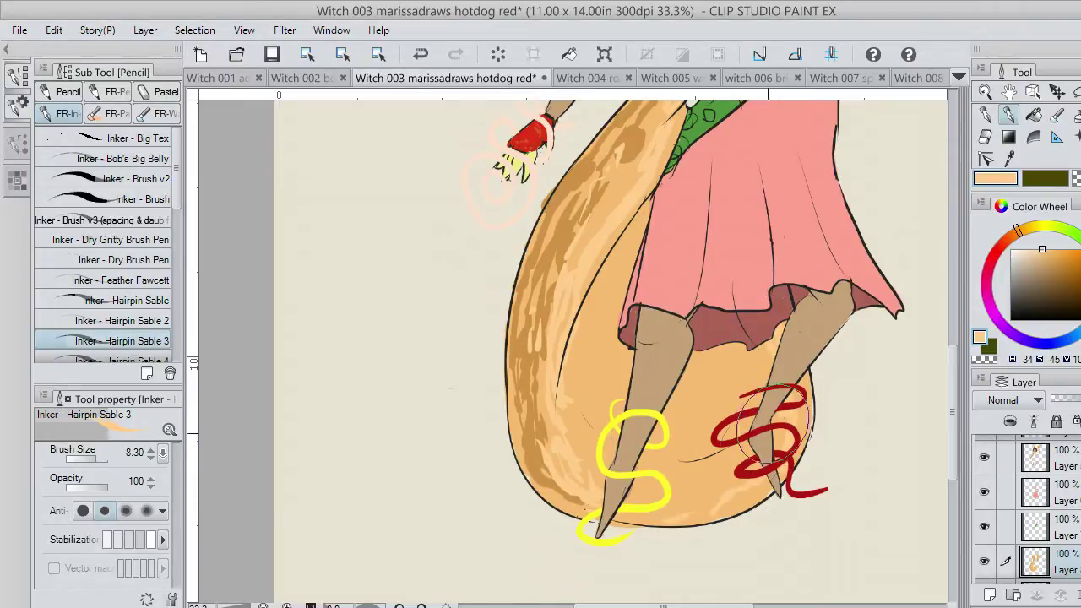
{"action": "left_click_drag", "start_coordinate": [723, 480], "coordinate": [673, 504]}
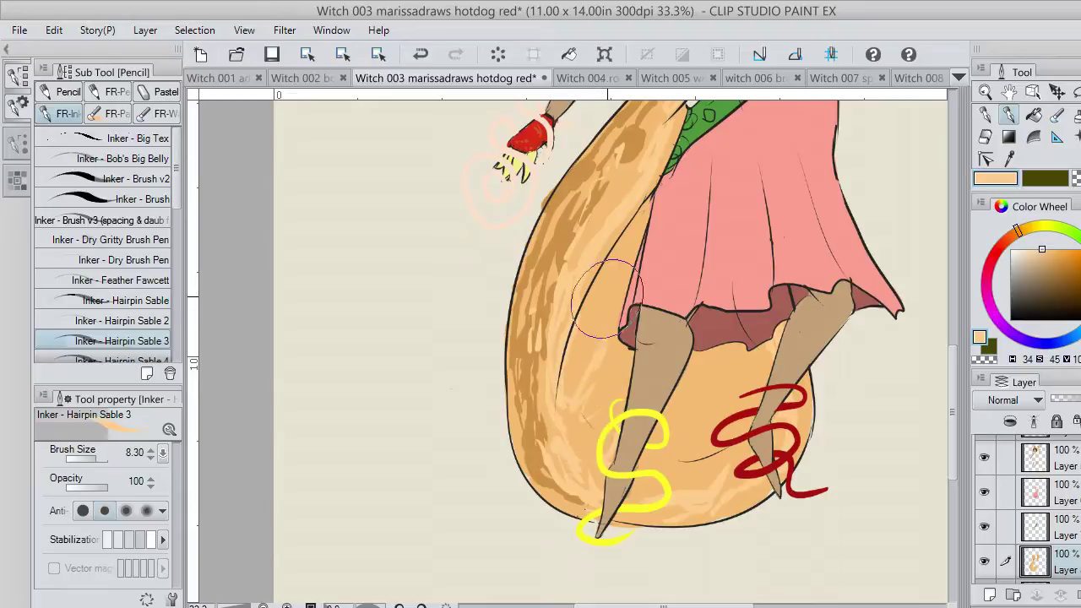
Cover the bun's inner surface behind the skirt and legs with the pale orange.
{"action": "mouse_move", "coordinate": [608, 282]}
{"action": "left_mouse_down"}
{"action": "mouse_move", "coordinate": [581, 323]}
{"action": "mouse_move", "coordinate": [649, 209]}
{"action": "mouse_move", "coordinate": [593, 362]}
{"action": "mouse_move", "coordinate": [593, 418]}
{"action": "mouse_move", "coordinate": [637, 427]}
{"action": "mouse_move", "coordinate": [665, 410]}
{"action": "mouse_move", "coordinate": [682, 422]}
{"action": "mouse_move", "coordinate": [743, 346]}
{"action": "left_mouse_up"}
{"action": "mouse_move", "coordinate": [712, 420]}
{"action": "left_mouse_down"}
{"action": "mouse_move", "coordinate": [574, 394]}
{"action": "mouse_move", "coordinate": [585, 424]}
{"action": "mouse_move", "coordinate": [632, 457]}
{"action": "mouse_move", "coordinate": [697, 436]}
{"action": "mouse_move", "coordinate": [770, 359]}
{"action": "left_mouse_up"}
{"action": "left_click_drag", "start_coordinate": [582, 368], "coordinate": [568, 394]}
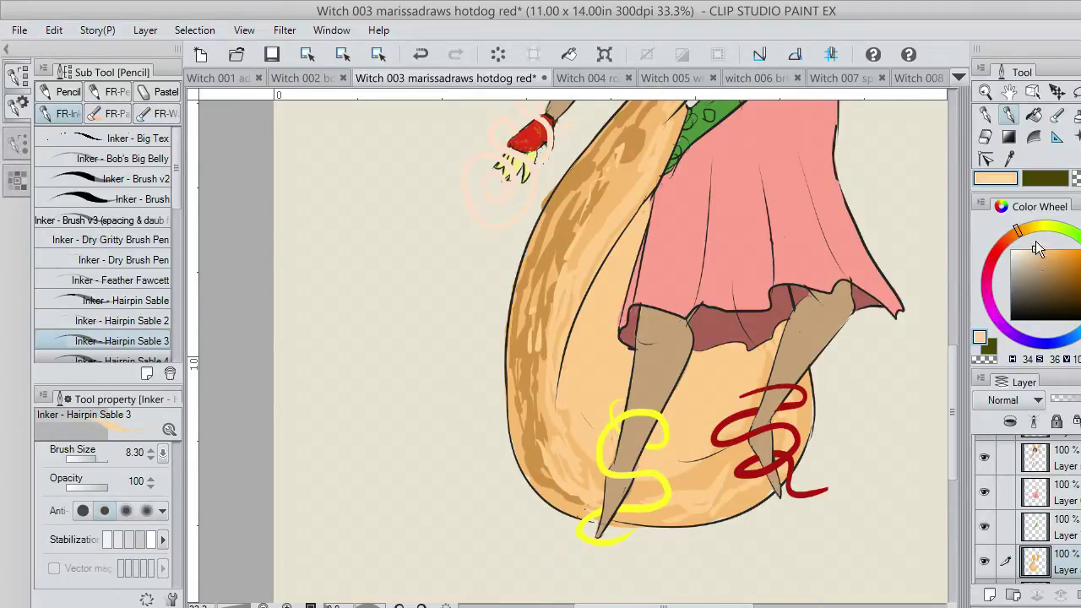
Lighten the colour to hue 34, saturation 37, and dab mottled highlights over the bun's inner surface behind the legs.
{"action": "mouse_move", "coordinate": [606, 344]}
{"action": "left_mouse_down"}
{"action": "mouse_move", "coordinate": [594, 323]}
{"action": "mouse_move", "coordinate": [627, 239]}
{"action": "mouse_move", "coordinate": [625, 256]}
{"action": "left_mouse_up"}
{"action": "mouse_move", "coordinate": [601, 333]}
{"action": "left_mouse_down"}
{"action": "mouse_move", "coordinate": [586, 372]}
{"action": "mouse_move", "coordinate": [634, 404]}
{"action": "mouse_move", "coordinate": [618, 352]}
{"action": "mouse_move", "coordinate": [683, 415]}
{"action": "mouse_move", "coordinate": [692, 364]}
{"action": "mouse_move", "coordinate": [702, 372]}
{"action": "mouse_move", "coordinate": [722, 345]}
{"action": "mouse_move", "coordinate": [748, 352]}
{"action": "mouse_move", "coordinate": [740, 385]}
{"action": "mouse_move", "coordinate": [665, 438]}
{"action": "mouse_move", "coordinate": [591, 359]}
{"action": "left_mouse_up"}
{"action": "mouse_move", "coordinate": [596, 300]}
{"action": "left_mouse_down"}
{"action": "mouse_move", "coordinate": [589, 335]}
{"action": "mouse_move", "coordinate": [603, 360]}
{"action": "mouse_move", "coordinate": [582, 420]}
{"action": "mouse_move", "coordinate": [618, 462]}
{"action": "left_mouse_up"}
{"action": "mouse_move", "coordinate": [601, 334]}
{"action": "left_mouse_down"}
{"action": "mouse_move", "coordinate": [610, 408]}
{"action": "mouse_move", "coordinate": [683, 450]}
{"action": "left_mouse_up"}
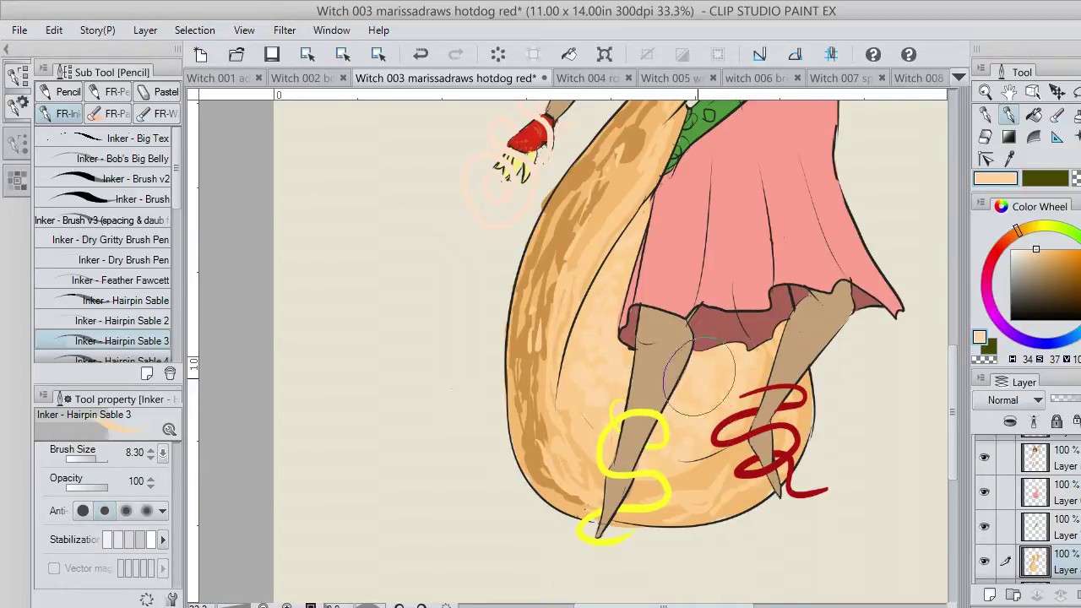
{"action": "mouse_move", "coordinate": [736, 327]}
{"action": "left_mouse_down"}
{"action": "mouse_move", "coordinate": [723, 373]}
{"action": "mouse_move", "coordinate": [744, 395]}
{"action": "left_mouse_up"}
{"action": "mouse_move", "coordinate": [708, 342]}
{"action": "left_mouse_down"}
{"action": "mouse_move", "coordinate": [712, 405]}
{"action": "mouse_move", "coordinate": [689, 452]}
{"action": "left_mouse_up"}
{"action": "left_click_drag", "start_coordinate": [692, 466], "coordinate": [725, 447]}
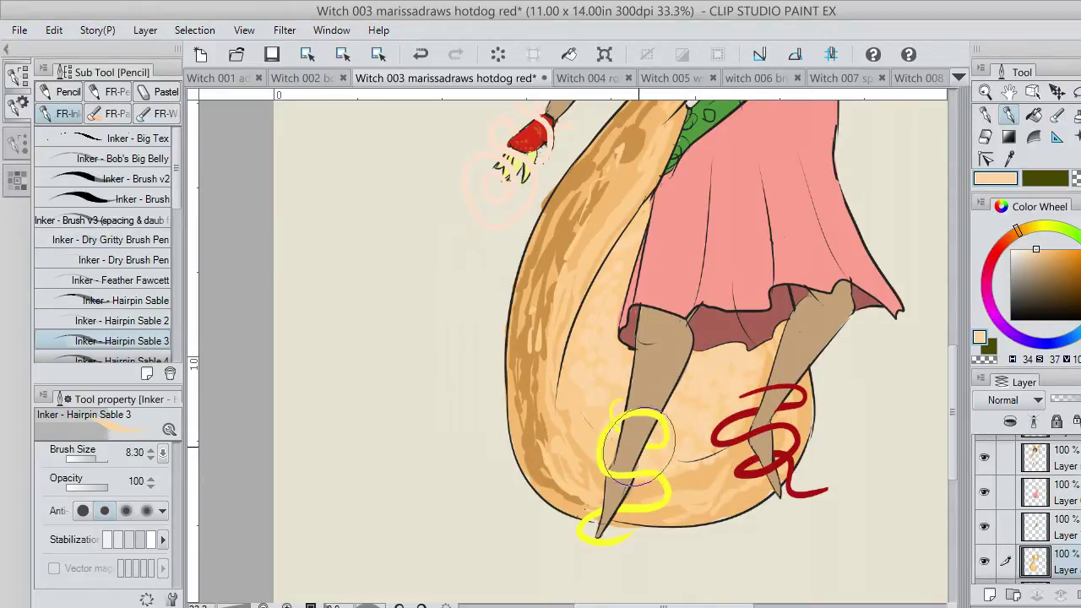
{"action": "left_click_drag", "start_coordinate": [580, 377], "coordinate": [610, 266]}
{"action": "left_click_drag", "start_coordinate": [603, 403], "coordinate": [617, 360]}
Paint pale highlights along the inner side of the bun half behind the hair and raised arm.
{"action": "left_click_drag", "start_coordinate": [954, 388], "coordinate": [948, 287]}
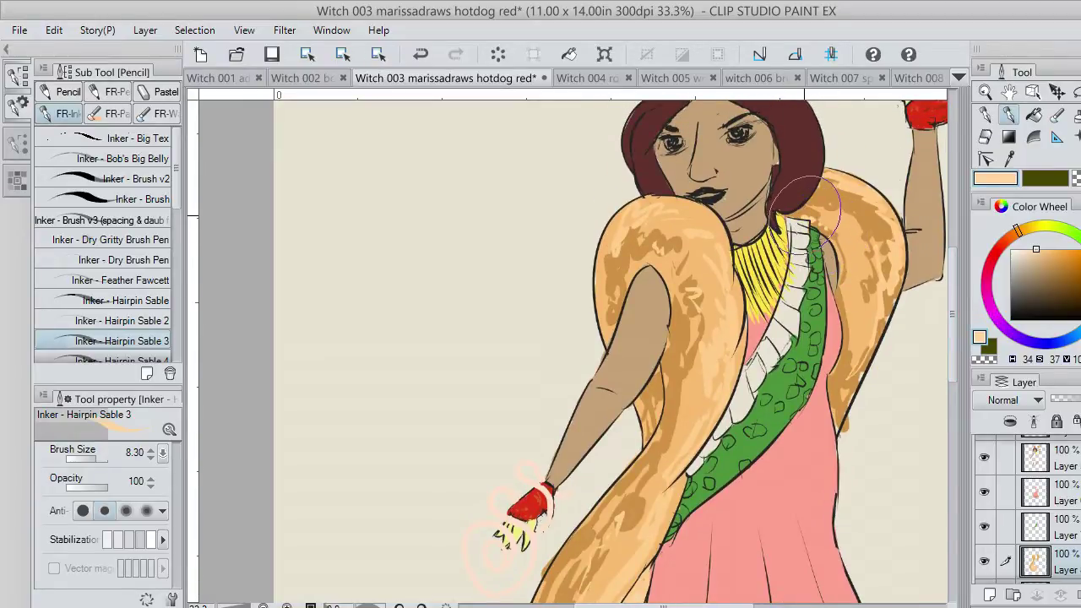
{"action": "mouse_move", "coordinate": [803, 216]}
{"action": "left_mouse_down"}
{"action": "mouse_move", "coordinate": [833, 230]}
{"action": "mouse_move", "coordinate": [816, 223]}
{"action": "mouse_move", "coordinate": [839, 239]}
{"action": "mouse_move", "coordinate": [838, 265]}
{"action": "left_mouse_up"}
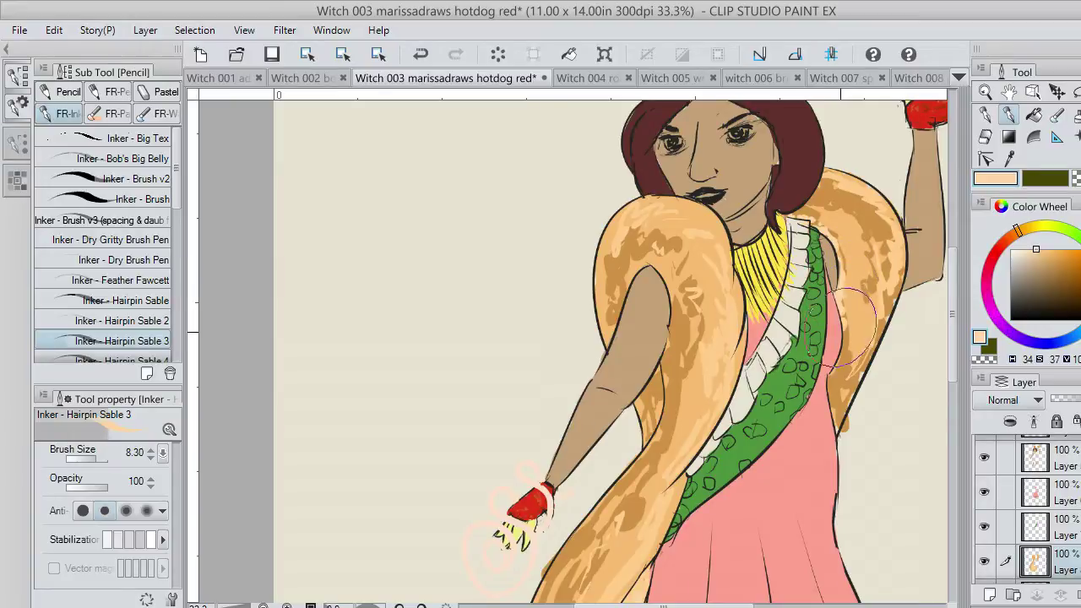
{"action": "left_click_drag", "start_coordinate": [832, 374], "coordinate": [847, 333]}
{"action": "mouse_move", "coordinate": [846, 292]}
{"action": "left_mouse_down"}
{"action": "mouse_move", "coordinate": [847, 260]}
{"action": "mouse_move", "coordinate": [830, 234]}
{"action": "left_mouse_up"}
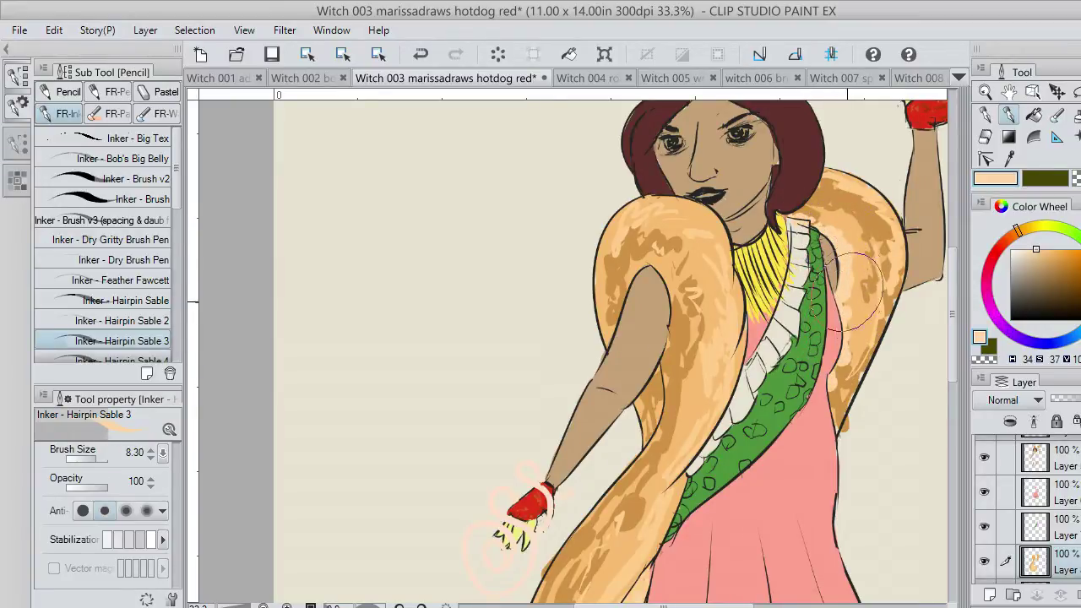
{"action": "mouse_move", "coordinate": [851, 282]}
{"action": "left_mouse_down"}
{"action": "mouse_move", "coordinate": [817, 204]}
{"action": "mouse_move", "coordinate": [799, 207]}
{"action": "mouse_move", "coordinate": [824, 198]}
{"action": "left_mouse_up"}
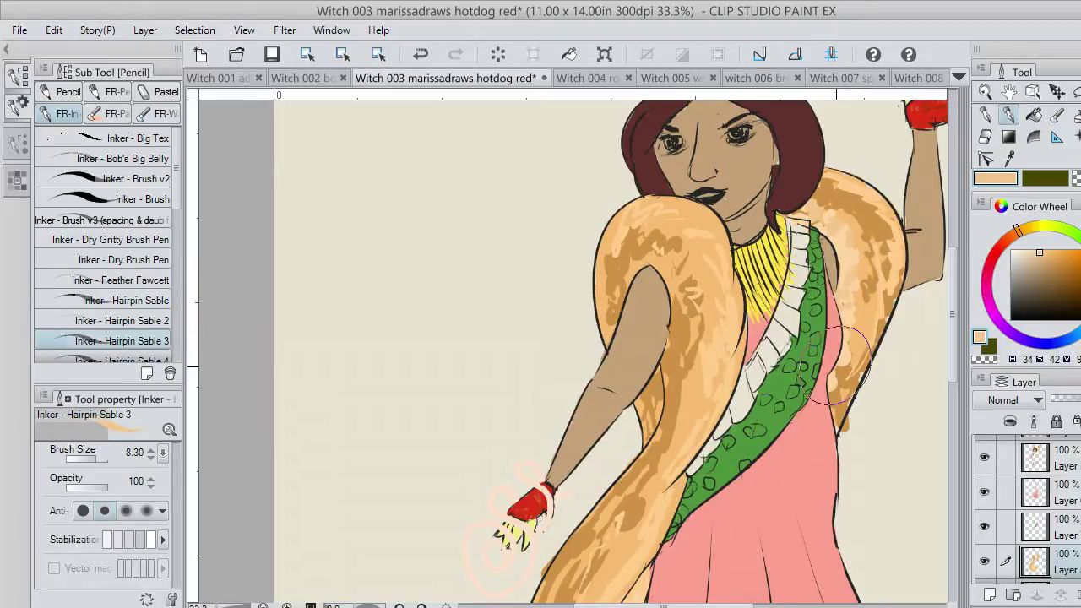
{"action": "left_click_drag", "start_coordinate": [836, 365], "coordinate": [847, 380]}
Sample the bun's mid orange, hue 34, saturation 55, and soften the highlights on the bun half beside the sash.
{"action": "left_click", "coordinate": [1009, 159]}
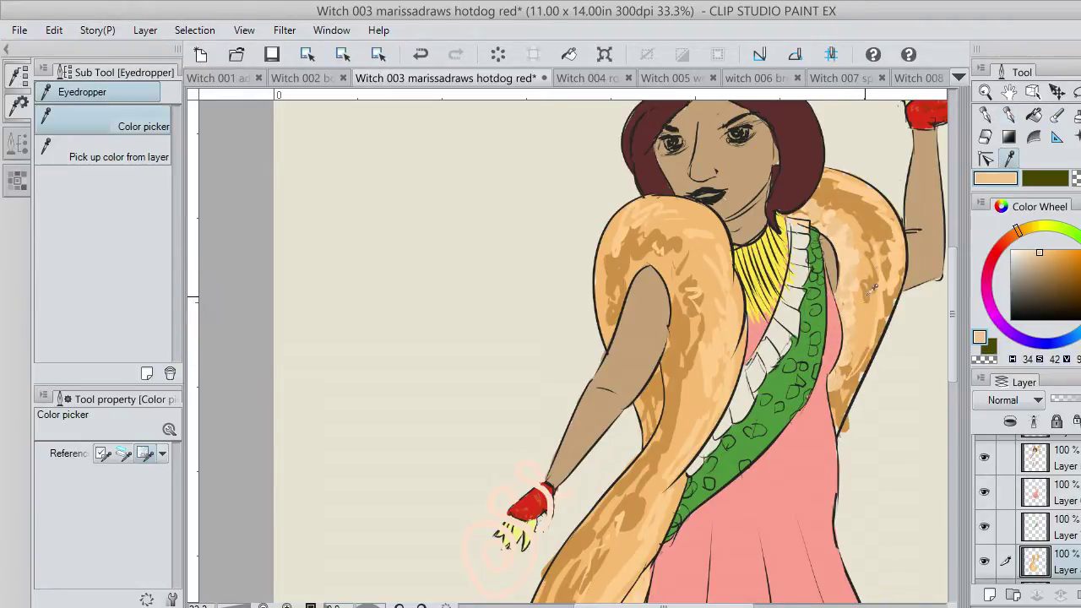
{"action": "key", "text": "p"}
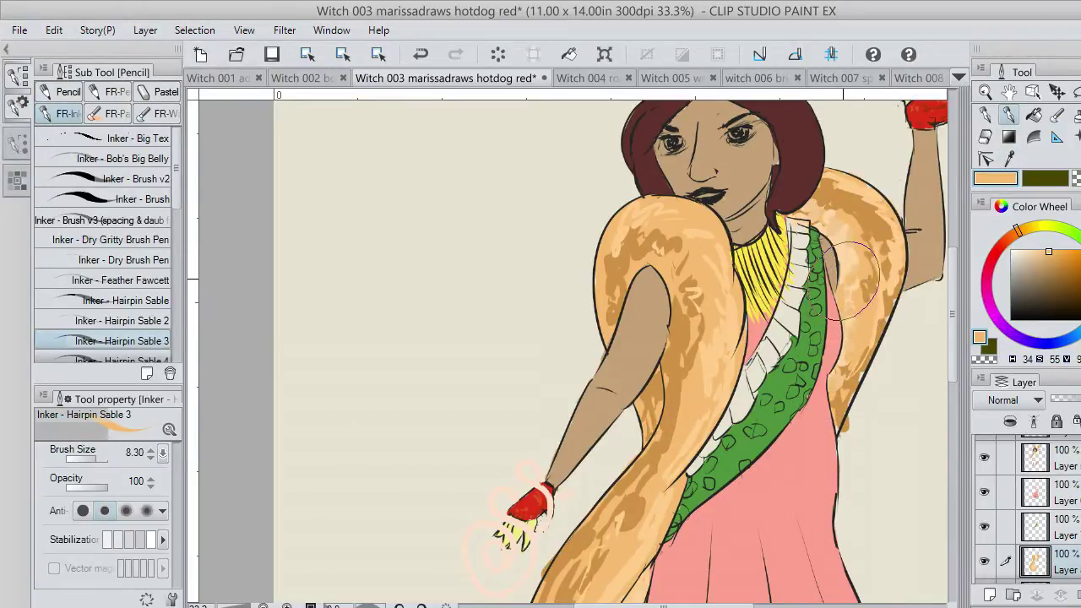
{"action": "mouse_move", "coordinate": [843, 251]}
{"action": "left_mouse_down"}
{"action": "mouse_move", "coordinate": [814, 219]}
{"action": "mouse_move", "coordinate": [826, 211]}
{"action": "mouse_move", "coordinate": [806, 206]}
{"action": "mouse_move", "coordinate": [838, 247]}
{"action": "mouse_move", "coordinate": [836, 230]}
{"action": "left_mouse_up"}
{"action": "left_click_drag", "start_coordinate": [665, 367], "coordinate": [664, 374]}
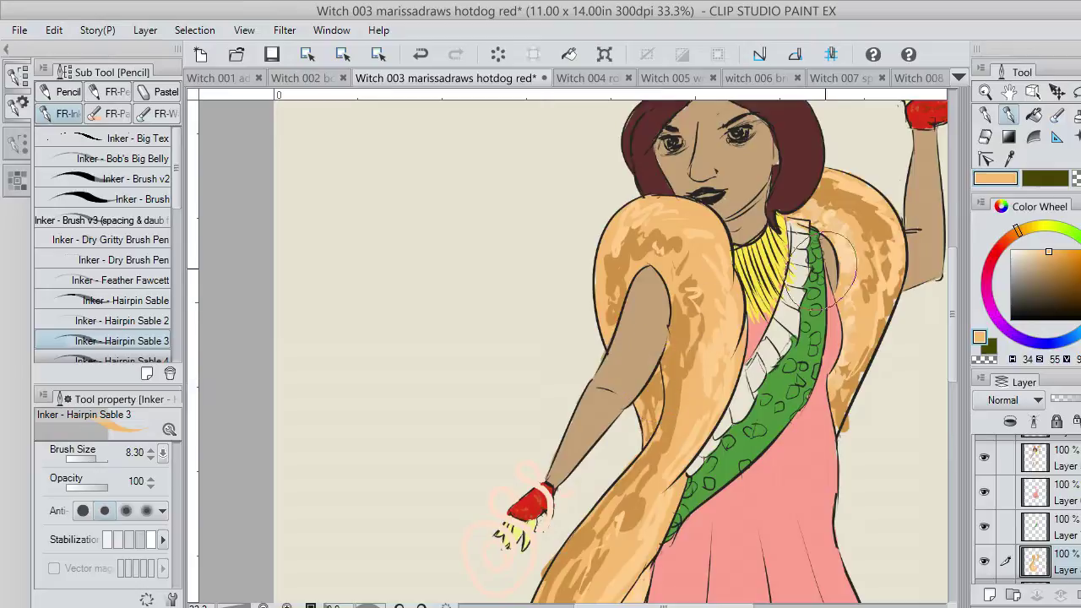
Sample the bun's brown, darken it to hue 33, saturation 69, and deepen the shading around the lowered arm.
{"action": "left_click", "coordinate": [1010, 160]}
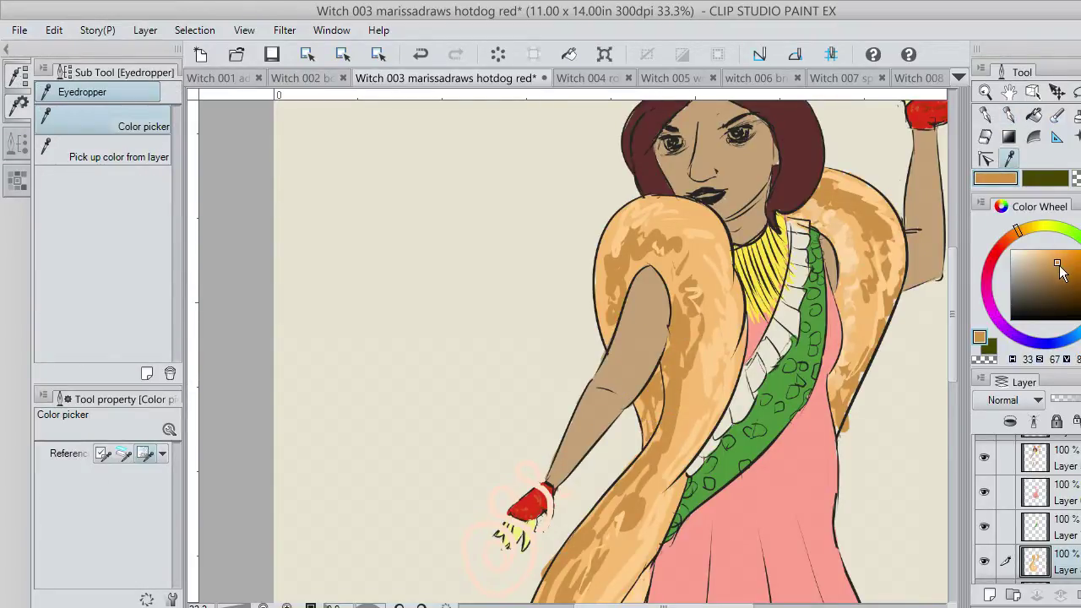
{"action": "left_click", "coordinate": [1008, 116]}
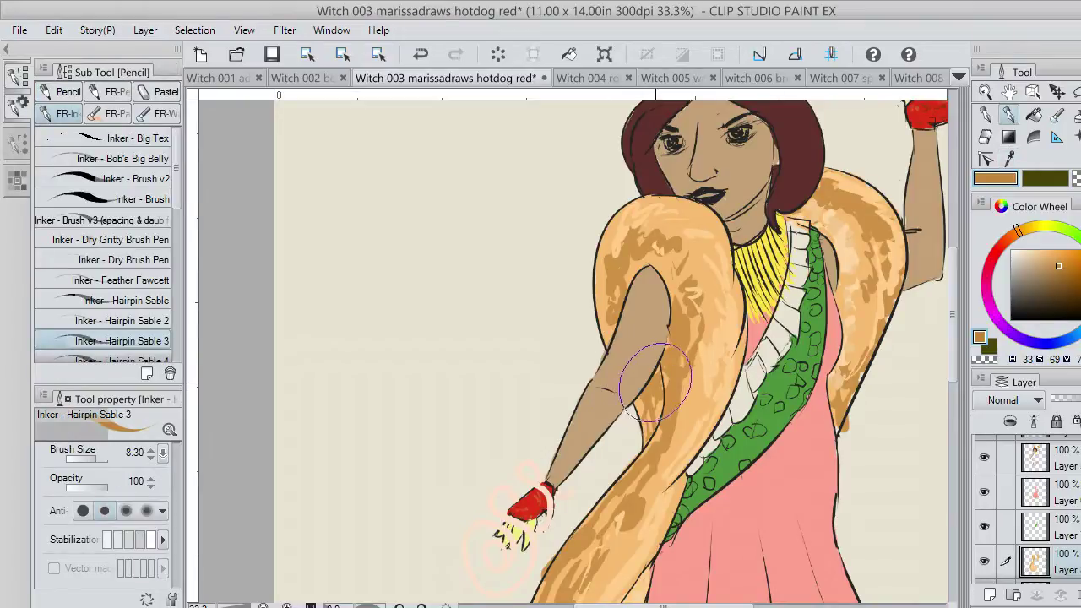
{"action": "mouse_move", "coordinate": [650, 367]}
{"action": "left_mouse_down"}
{"action": "mouse_move", "coordinate": [667, 346]}
{"action": "mouse_move", "coordinate": [662, 312]}
{"action": "mouse_move", "coordinate": [657, 424]}
{"action": "left_mouse_up"}
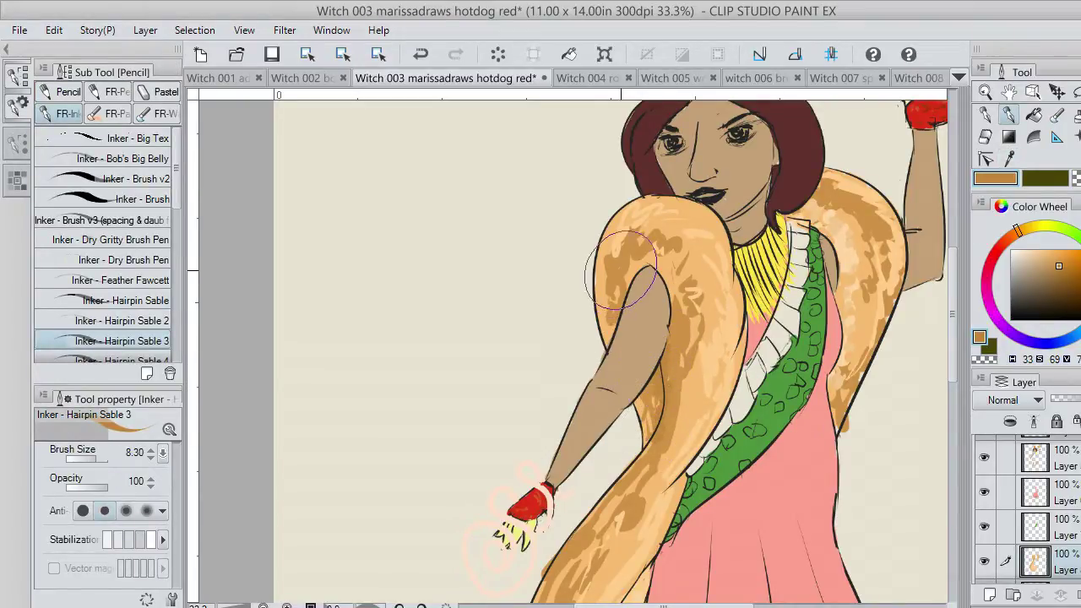
{"action": "mouse_move", "coordinate": [620, 272]}
{"action": "left_mouse_down"}
{"action": "mouse_move", "coordinate": [655, 241]}
{"action": "mouse_move", "coordinate": [667, 274]}
{"action": "mouse_move", "coordinate": [686, 279]}
{"action": "mouse_move", "coordinate": [676, 266]}
{"action": "mouse_move", "coordinate": [690, 288]}
{"action": "left_mouse_up"}
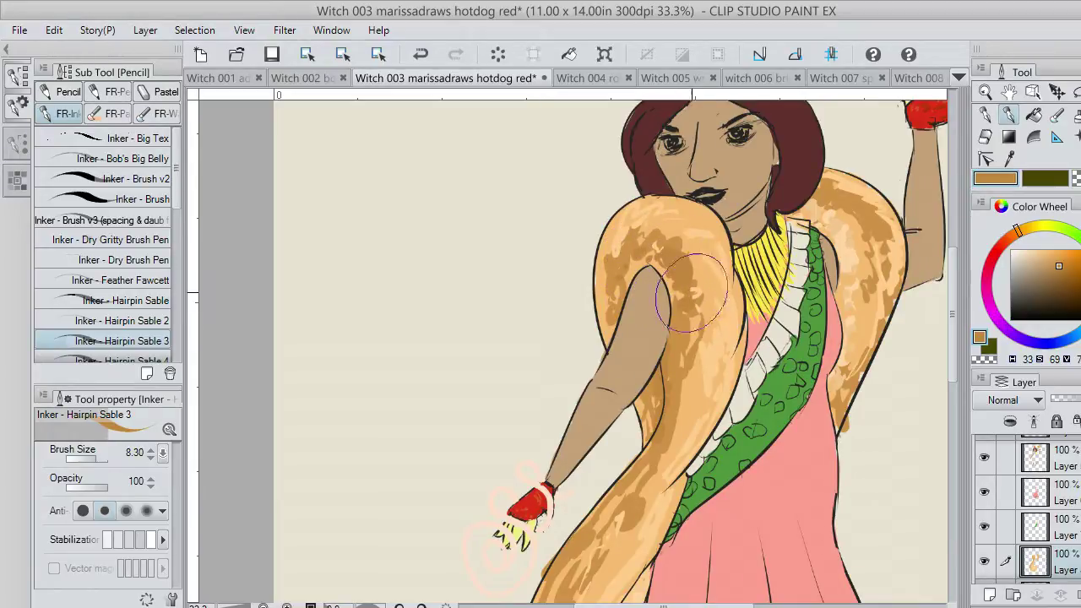
Add darker brown mottling to the bun half behind the raised arm, redoing unwanted strokes, and down the front half.
{"action": "mouse_move", "coordinate": [908, 203]}
{"action": "left_mouse_down"}
{"action": "mouse_move", "coordinate": [840, 186]}
{"action": "mouse_move", "coordinate": [887, 270]}
{"action": "mouse_move", "coordinate": [862, 355]}
{"action": "left_mouse_up"}
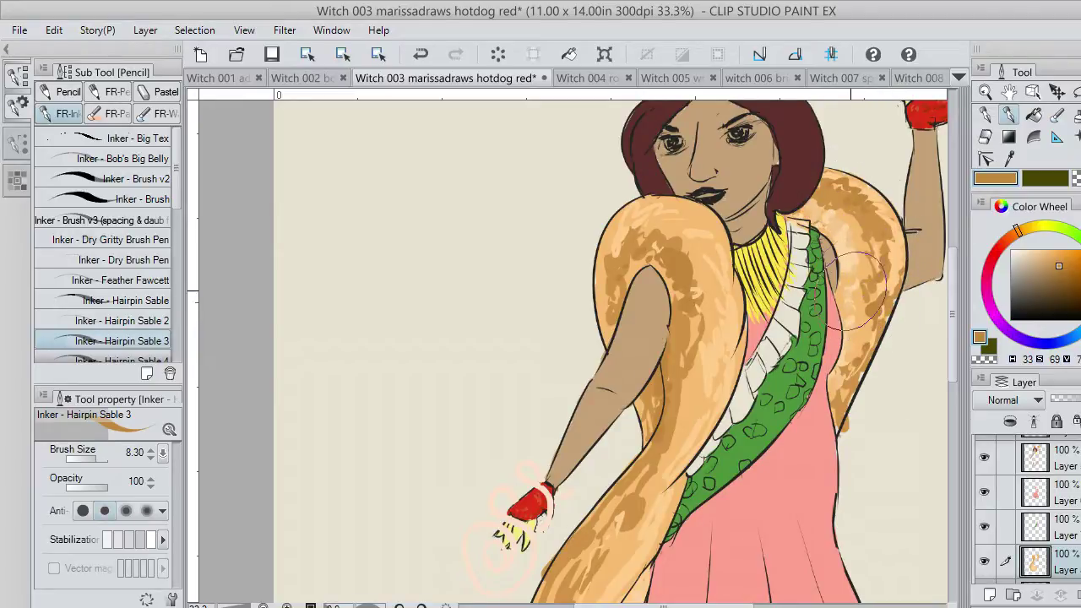
{"action": "key", "text": "ctrl+z"}
{"action": "left_click_drag", "start_coordinate": [869, 296], "coordinate": [847, 350]}
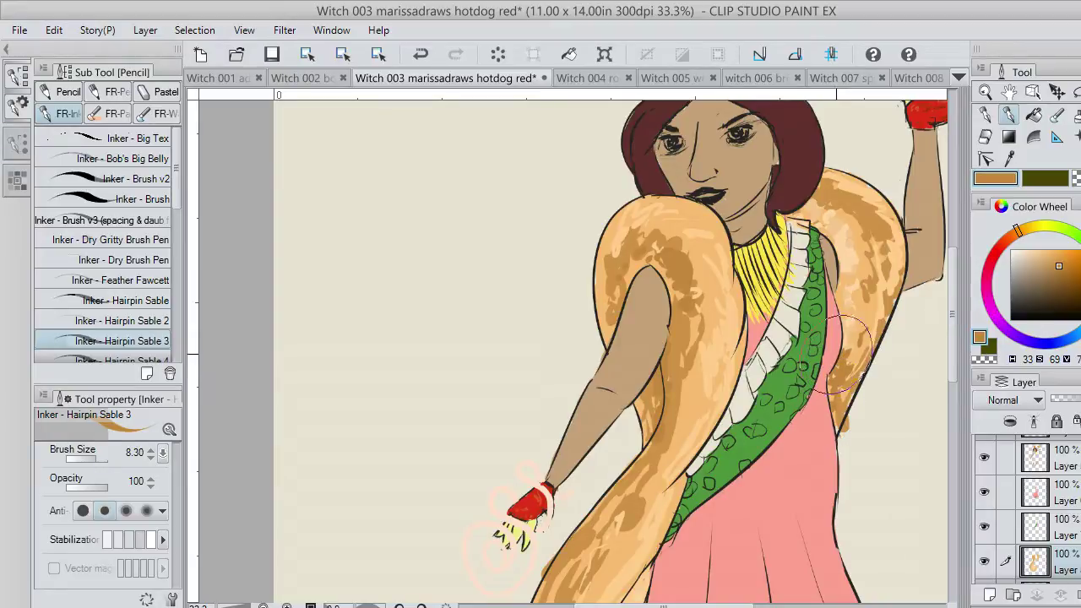
{"action": "key", "text": "ctrl+z"}
{"action": "mouse_move", "coordinate": [856, 394]}
{"action": "left_mouse_down"}
{"action": "mouse_move", "coordinate": [897, 263]}
{"action": "mouse_move", "coordinate": [891, 219]}
{"action": "mouse_move", "coordinate": [863, 200]}
{"action": "mouse_move", "coordinate": [897, 243]}
{"action": "mouse_move", "coordinate": [852, 185]}
{"action": "mouse_move", "coordinate": [849, 203]}
{"action": "mouse_move", "coordinate": [885, 179]}
{"action": "left_mouse_up"}
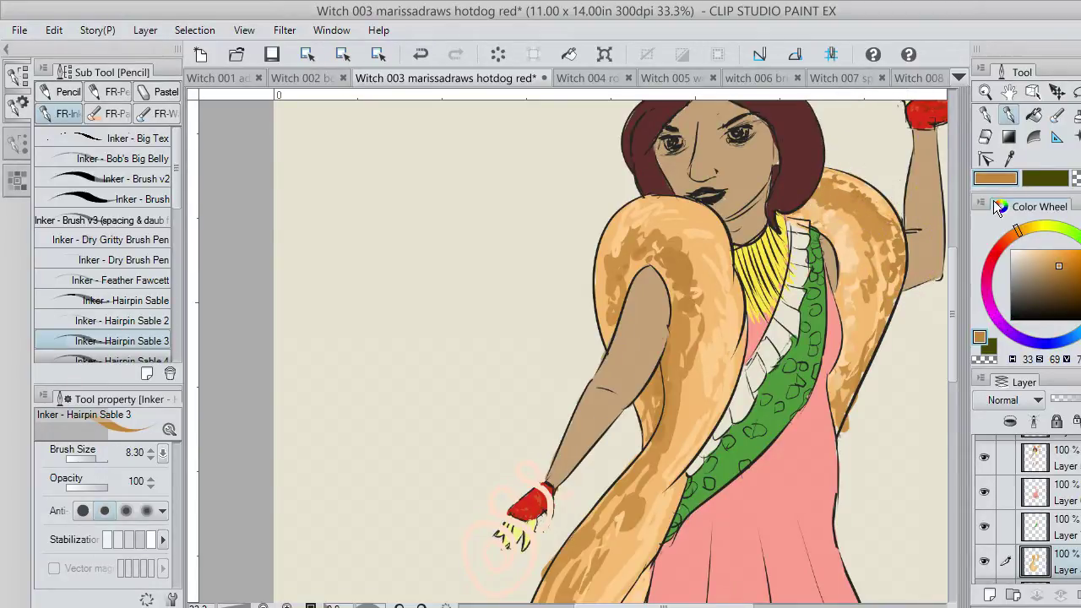
{"action": "mouse_move", "coordinate": [727, 287]}
{"action": "left_mouse_down"}
{"action": "mouse_move", "coordinate": [667, 245]}
{"action": "mouse_move", "coordinate": [707, 279]}
{"action": "mouse_move", "coordinate": [695, 389]}
{"action": "mouse_move", "coordinate": [683, 324]}
{"action": "mouse_move", "coordinate": [685, 408]}
{"action": "mouse_move", "coordinate": [705, 275]}
{"action": "mouse_move", "coordinate": [658, 237]}
{"action": "mouse_move", "coordinate": [623, 237]}
{"action": "mouse_move", "coordinate": [613, 253]}
{"action": "mouse_move", "coordinate": [698, 235]}
{"action": "mouse_move", "coordinate": [641, 215]}
{"action": "mouse_move", "coordinate": [710, 228]}
{"action": "mouse_move", "coordinate": [743, 338]}
{"action": "left_mouse_up"}
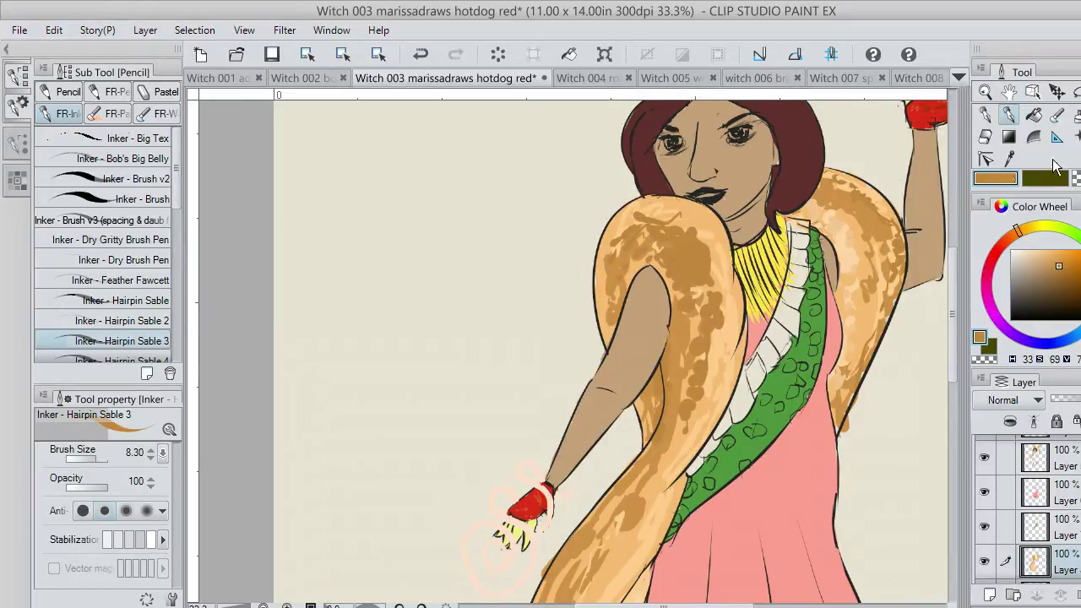
Sample the bun's pale highlight, hue 34, saturation 45, and dab light spots through the brown mottling on the front half.
{"action": "left_click", "coordinate": [1011, 159]}
{"action": "left_click", "coordinate": [731, 280]}
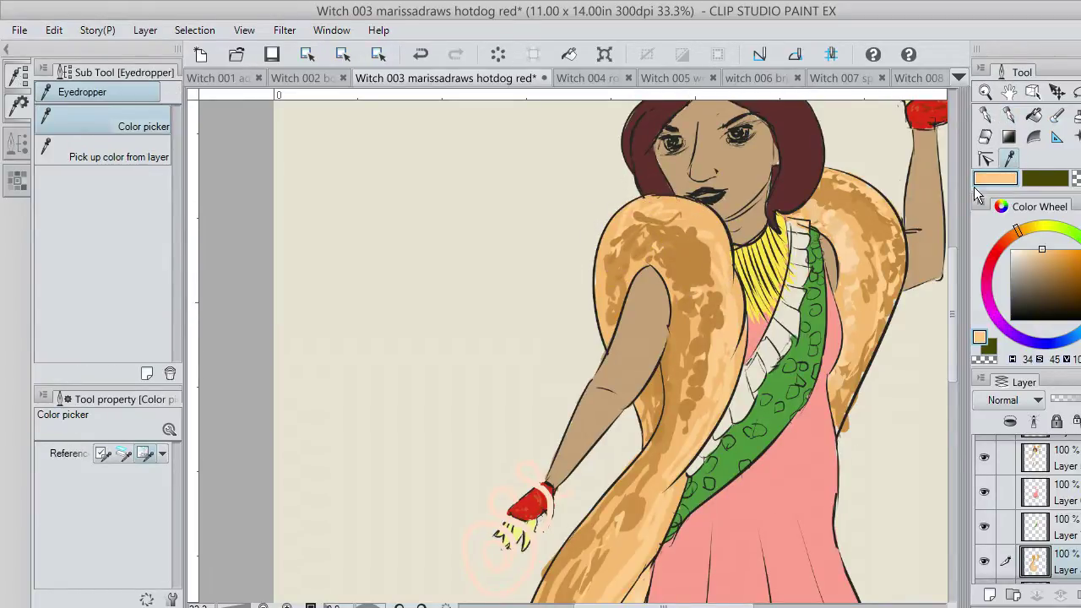
{"action": "left_click", "coordinate": [1007, 118]}
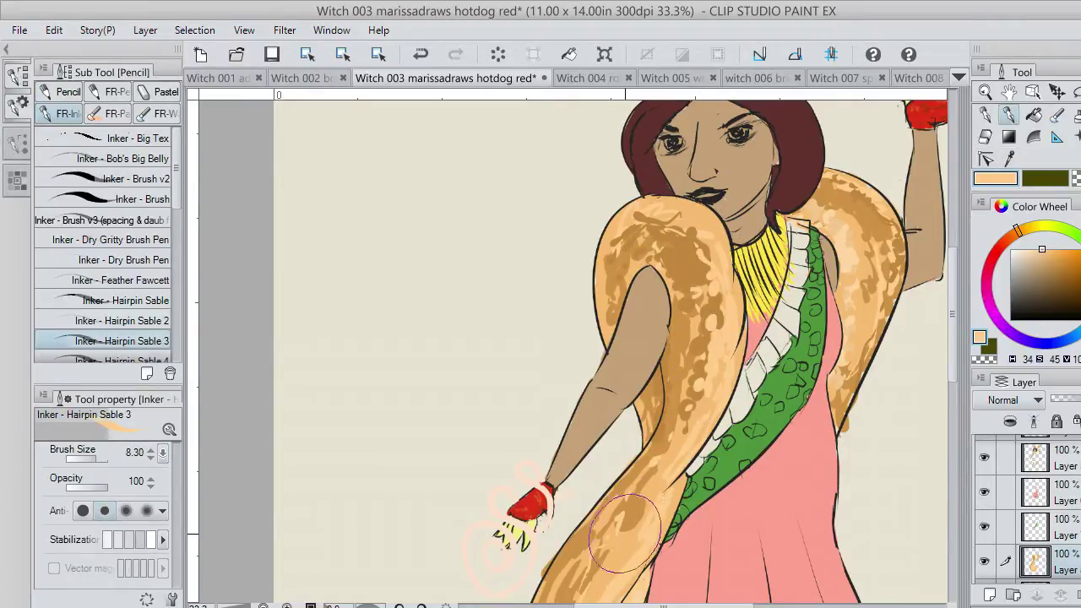
{"action": "mouse_move", "coordinate": [682, 229]}
{"action": "left_mouse_down"}
{"action": "mouse_move", "coordinate": [612, 226]}
{"action": "mouse_move", "coordinate": [689, 215]}
{"action": "mouse_move", "coordinate": [643, 225]}
{"action": "left_mouse_up"}
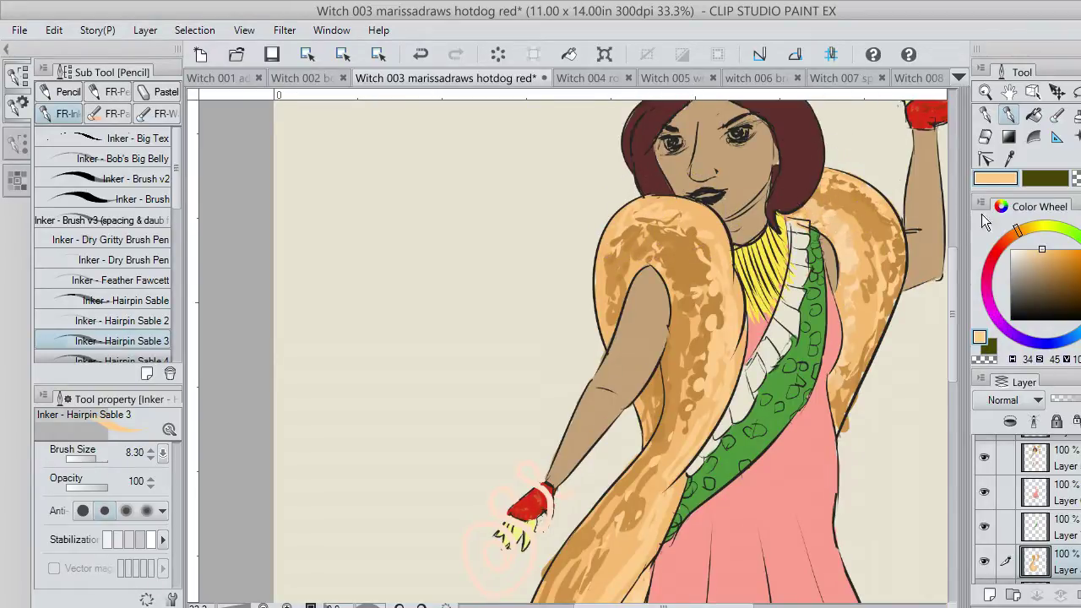
Darken the colour to hue 34, saturation 60, and shade the inner edge of the bun beside the hair and sash.
{"action": "left_click", "coordinate": [1048, 254]}
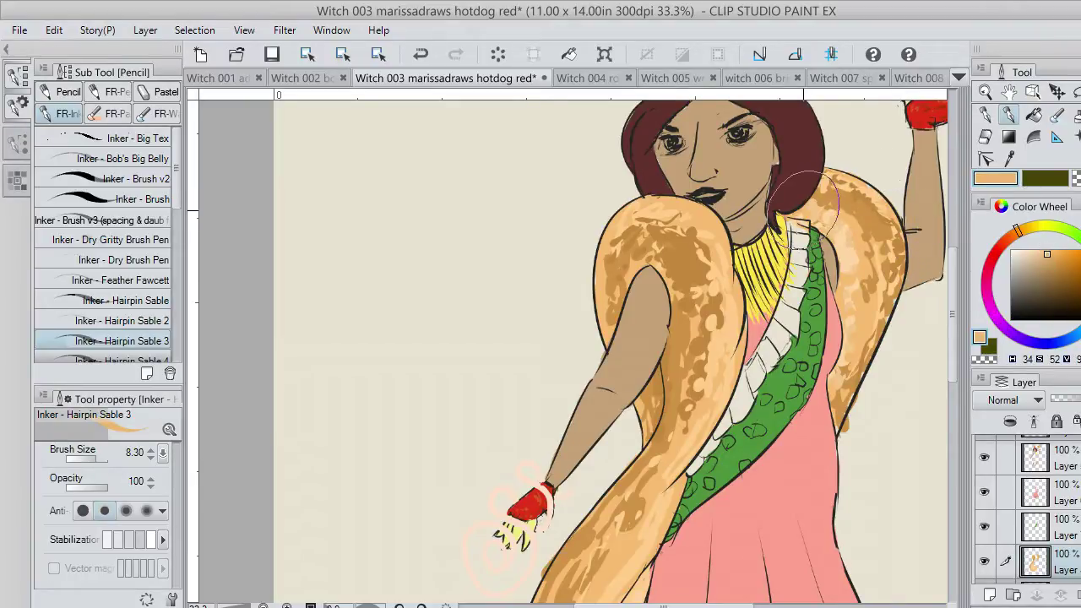
{"action": "left_click_drag", "start_coordinate": [816, 213], "coordinate": [817, 218]}
{"action": "left_click", "coordinate": [1053, 263]}
{"action": "mouse_move", "coordinate": [817, 217]}
{"action": "left_mouse_down"}
{"action": "mouse_move", "coordinate": [783, 211]}
{"action": "mouse_move", "coordinate": [811, 203]}
{"action": "mouse_move", "coordinate": [824, 181]}
{"action": "mouse_move", "coordinate": [809, 196]}
{"action": "mouse_move", "coordinate": [823, 221]}
{"action": "mouse_move", "coordinate": [813, 217]}
{"action": "mouse_move", "coordinate": [828, 237]}
{"action": "mouse_move", "coordinate": [841, 234]}
{"action": "mouse_move", "coordinate": [832, 285]}
{"action": "left_mouse_up"}
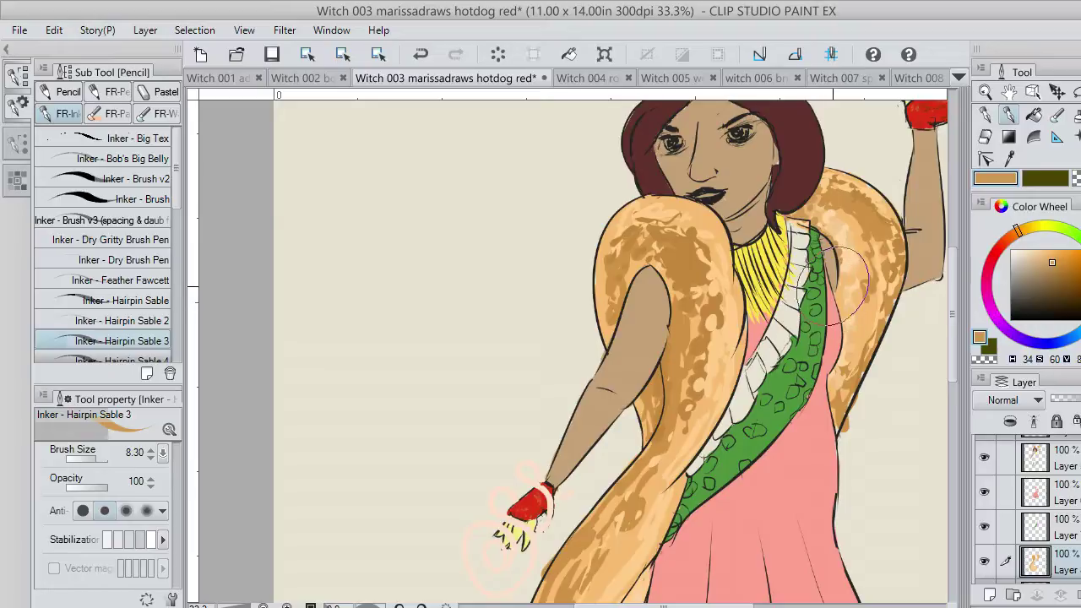
{"action": "mouse_move", "coordinate": [843, 243]}
{"action": "left_mouse_down"}
{"action": "mouse_move", "coordinate": [846, 292]}
{"action": "mouse_move", "coordinate": [851, 250]}
{"action": "left_mouse_up"}
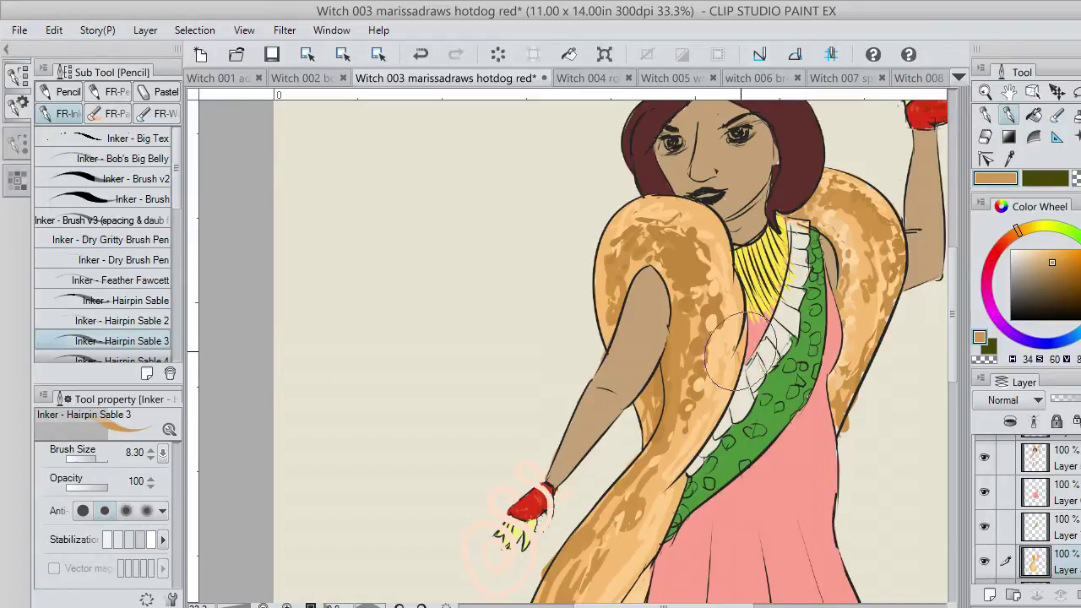
Extend the brown shading down the bun's long outer edge, around its rounded bottom and behind the legs.
{"action": "left_click_drag", "start_coordinate": [668, 477], "coordinate": [641, 562]}
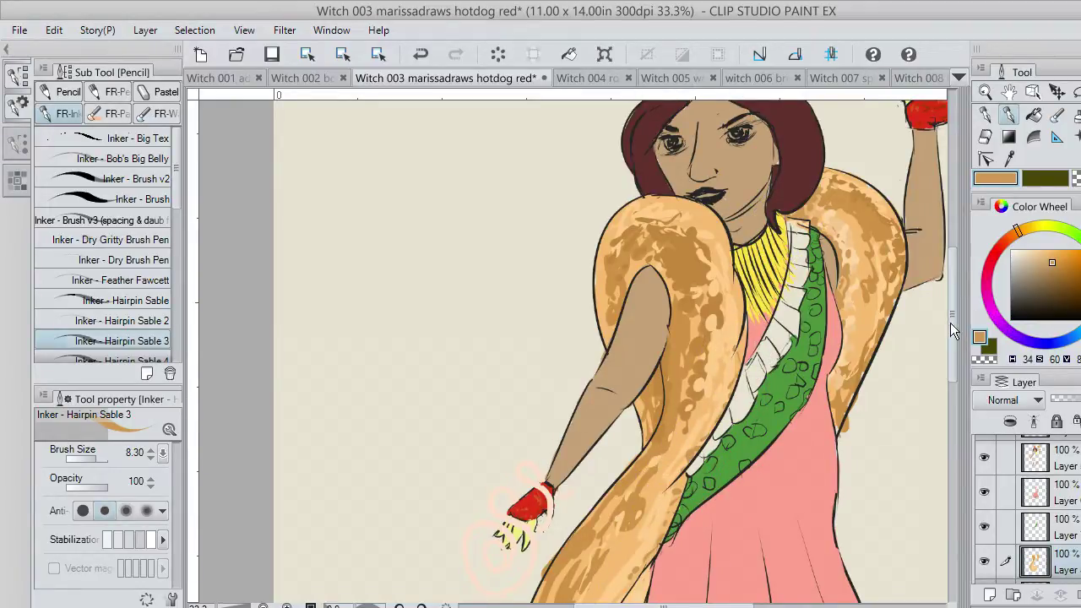
{"action": "left_click_drag", "start_coordinate": [950, 322], "coordinate": [953, 391]}
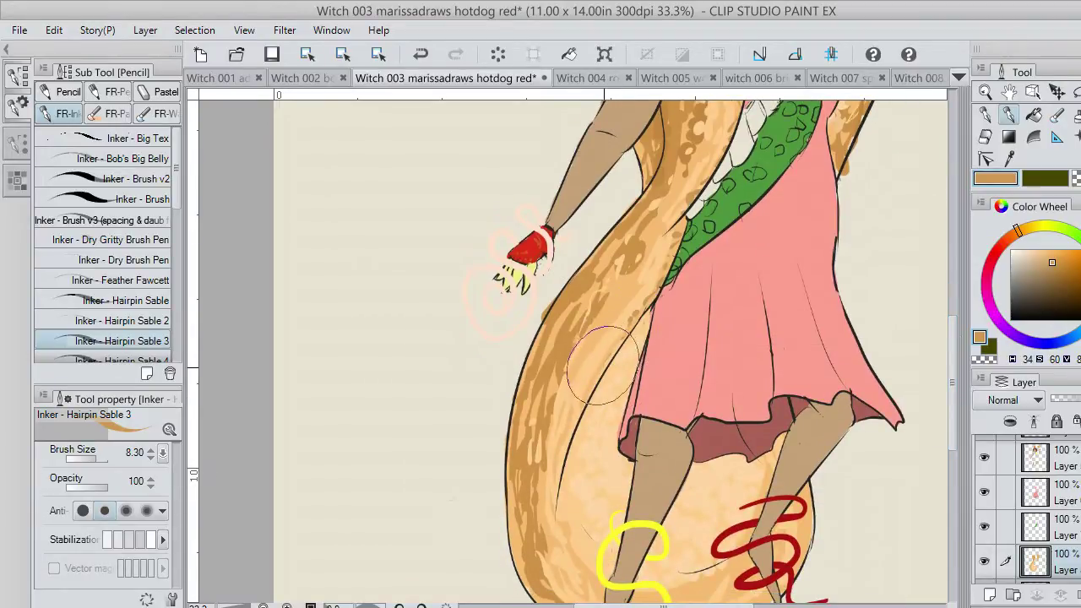
{"action": "mouse_move", "coordinate": [602, 369]}
{"action": "left_mouse_down"}
{"action": "mouse_move", "coordinate": [557, 468]}
{"action": "mouse_move", "coordinate": [562, 538]}
{"action": "mouse_move", "coordinate": [593, 572]}
{"action": "mouse_move", "coordinate": [554, 526]}
{"action": "mouse_move", "coordinate": [593, 580]}
{"action": "mouse_move", "coordinate": [546, 552]}
{"action": "mouse_move", "coordinate": [592, 589]}
{"action": "mouse_move", "coordinate": [542, 538]}
{"action": "mouse_move", "coordinate": [535, 483]}
{"action": "mouse_move", "coordinate": [532, 540]}
{"action": "left_mouse_up"}
{"action": "left_click_drag", "start_coordinate": [952, 401], "coordinate": [953, 422]}
{"action": "mouse_move", "coordinate": [641, 511]}
{"action": "left_mouse_down"}
{"action": "mouse_move", "coordinate": [703, 502]}
{"action": "mouse_move", "coordinate": [739, 477]}
{"action": "mouse_move", "coordinate": [760, 384]}
{"action": "left_mouse_up"}
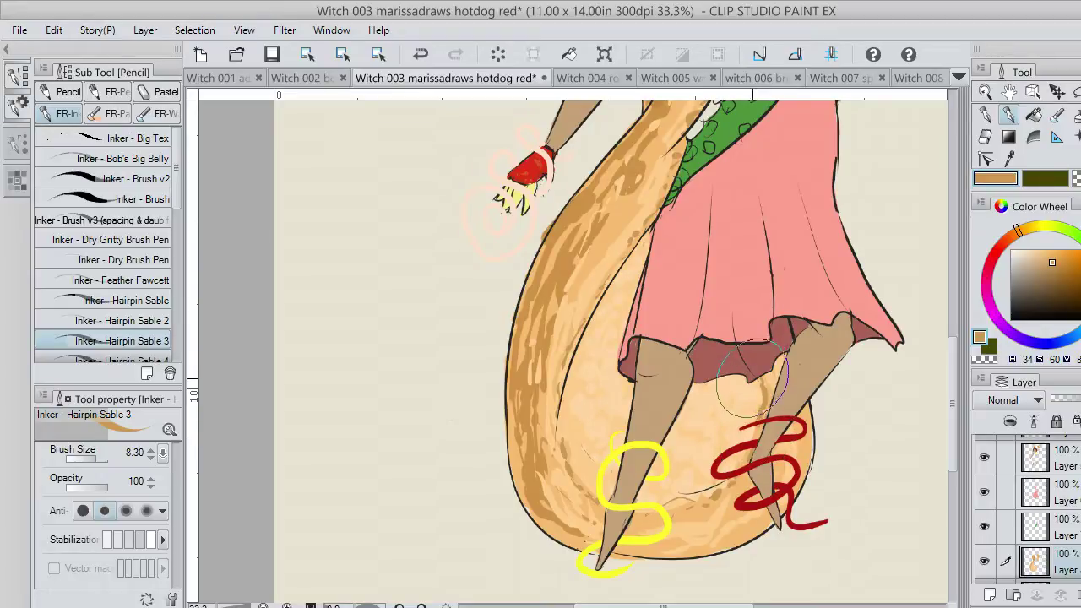
{"action": "mouse_move", "coordinate": [748, 432]}
{"action": "left_mouse_down"}
{"action": "mouse_move", "coordinate": [735, 475]}
{"action": "mouse_move", "coordinate": [702, 502]}
{"action": "mouse_move", "coordinate": [651, 504]}
{"action": "mouse_move", "coordinate": [686, 517]}
{"action": "mouse_move", "coordinate": [697, 536]}
{"action": "mouse_move", "coordinate": [751, 529]}
{"action": "mouse_move", "coordinate": [790, 500]}
{"action": "mouse_move", "coordinate": [799, 432]}
{"action": "mouse_move", "coordinate": [803, 450]}
{"action": "mouse_move", "coordinate": [798, 412]}
{"action": "mouse_move", "coordinate": [778, 388]}
{"action": "mouse_move", "coordinate": [806, 446]}
{"action": "mouse_move", "coordinate": [774, 503]}
{"action": "mouse_move", "coordinate": [699, 553]}
{"action": "mouse_move", "coordinate": [627, 522]}
{"action": "left_mouse_up"}
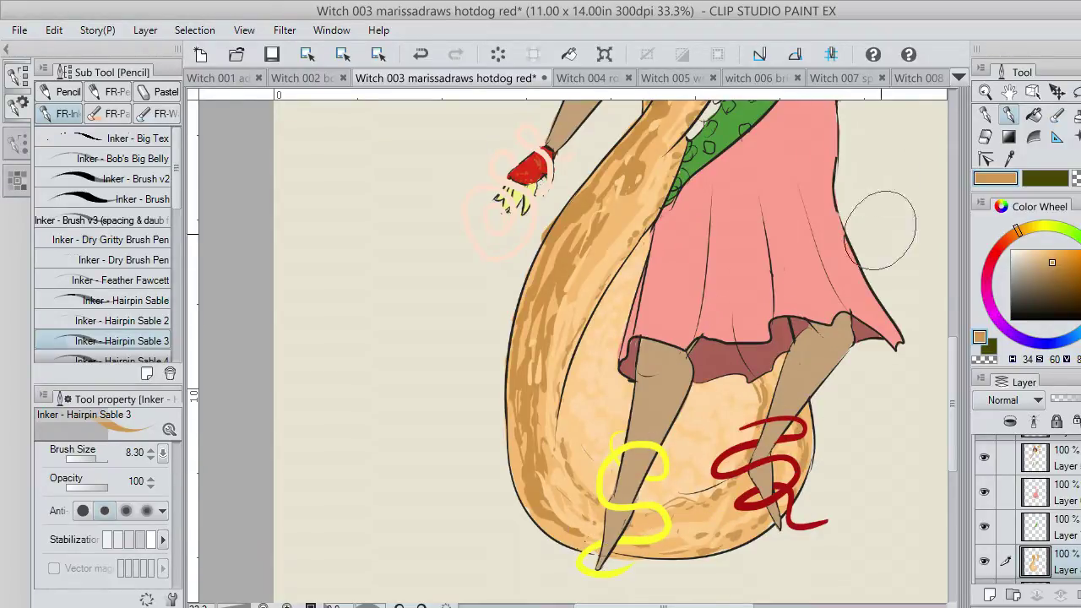
Switch to the layer holding the skin and add brown shading strokes to the forehead, cheeks, lowered arm and raised arm.
{"action": "left_click_drag", "start_coordinate": [953, 367], "coordinate": [929, 268]}
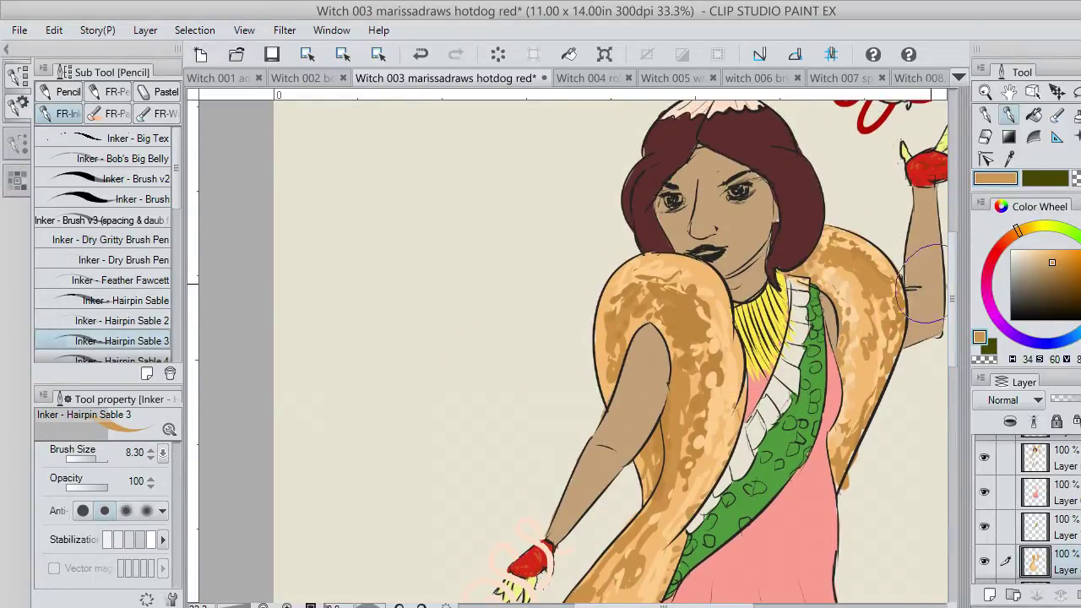
{"action": "key", "text": "ctrl+z"}
{"action": "left_click_drag", "start_coordinate": [663, 605], "coordinate": [686, 605]}
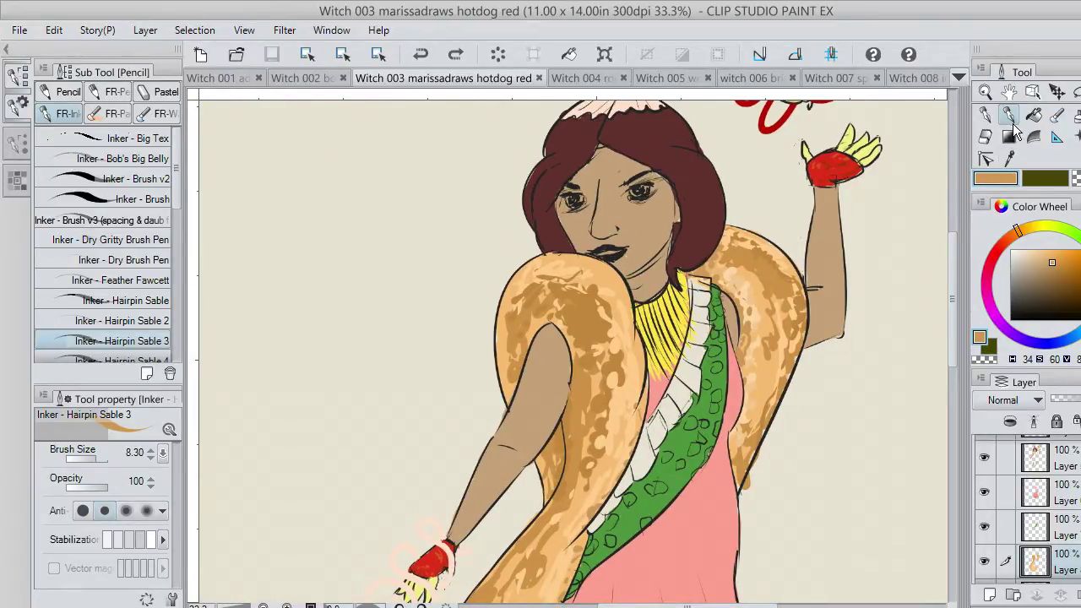
{"action": "left_click_drag", "start_coordinate": [629, 208], "coordinate": [651, 203]}
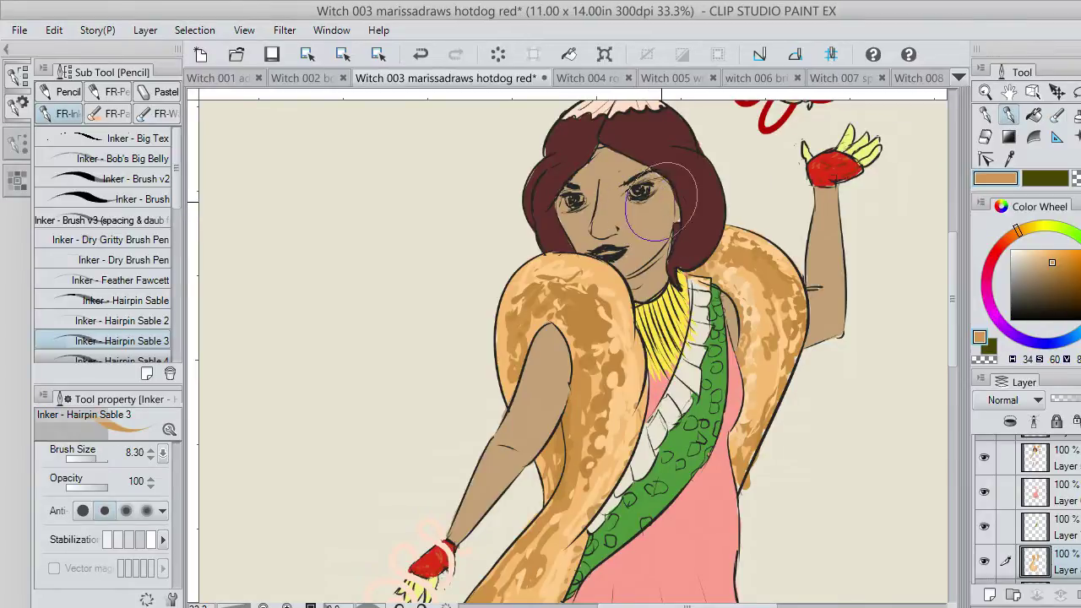
{"action": "left_click", "coordinate": [1065, 457]}
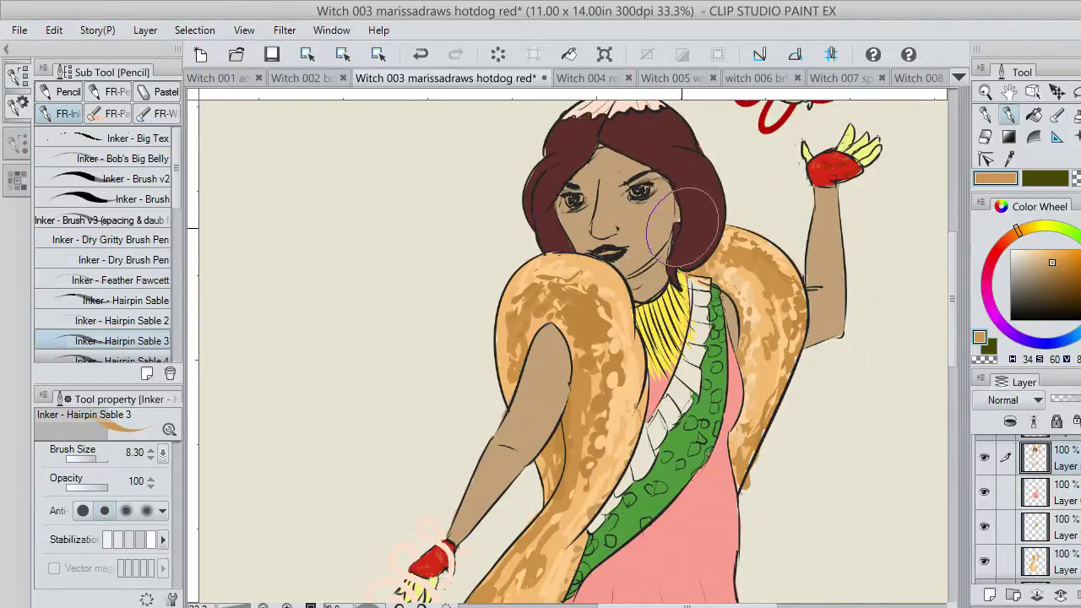
{"action": "mouse_move", "coordinate": [649, 201]}
{"action": "left_mouse_down"}
{"action": "mouse_move", "coordinate": [604, 209]}
{"action": "mouse_move", "coordinate": [604, 189]}
{"action": "mouse_move", "coordinate": [598, 225]}
{"action": "mouse_move", "coordinate": [608, 173]}
{"action": "mouse_move", "coordinate": [585, 174]}
{"action": "mouse_move", "coordinate": [610, 163]}
{"action": "mouse_move", "coordinate": [598, 163]}
{"action": "mouse_move", "coordinate": [577, 215]}
{"action": "mouse_move", "coordinate": [590, 218]}
{"action": "mouse_move", "coordinate": [568, 215]}
{"action": "mouse_move", "coordinate": [639, 245]}
{"action": "left_mouse_up"}
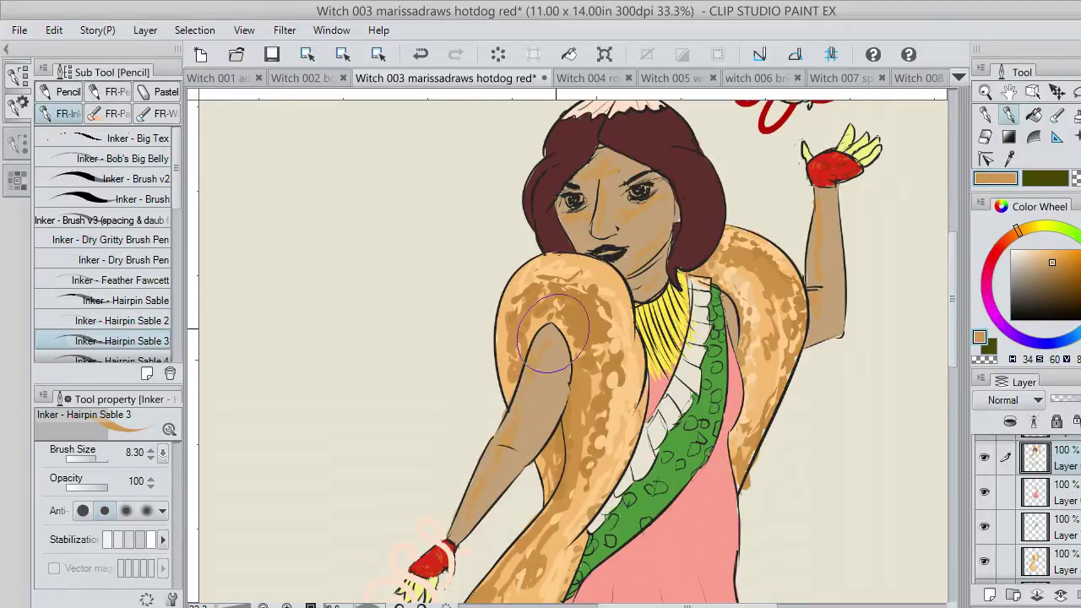
Lighten the colour to hue 34, saturation 54, and dab highlights on the raised arm, cheeks, nose and chin area.
{"action": "left_click", "coordinate": [1044, 250]}
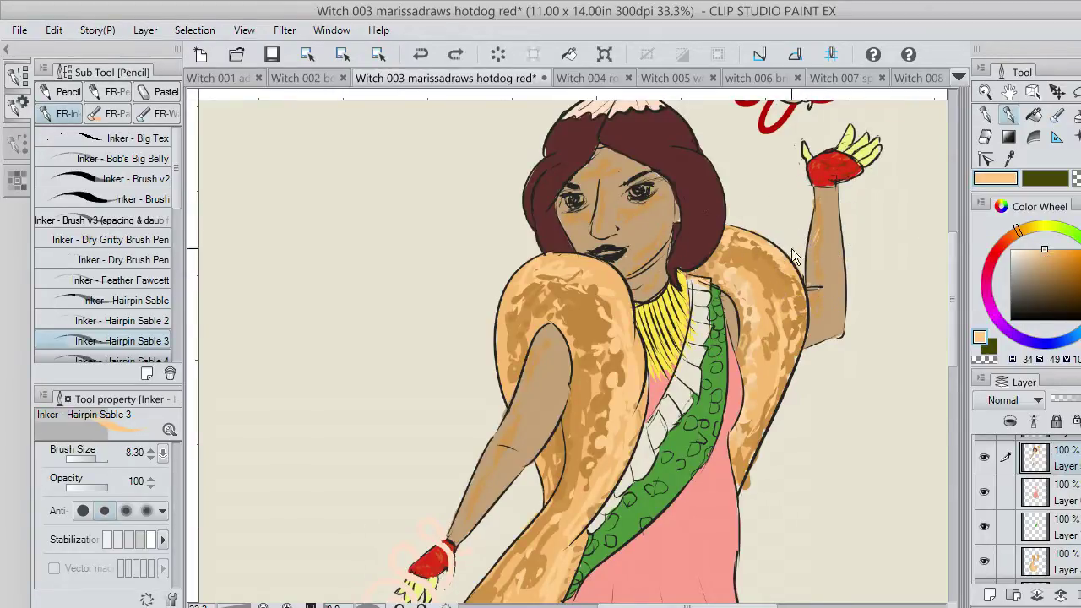
{"action": "left_click", "coordinate": [1049, 255]}
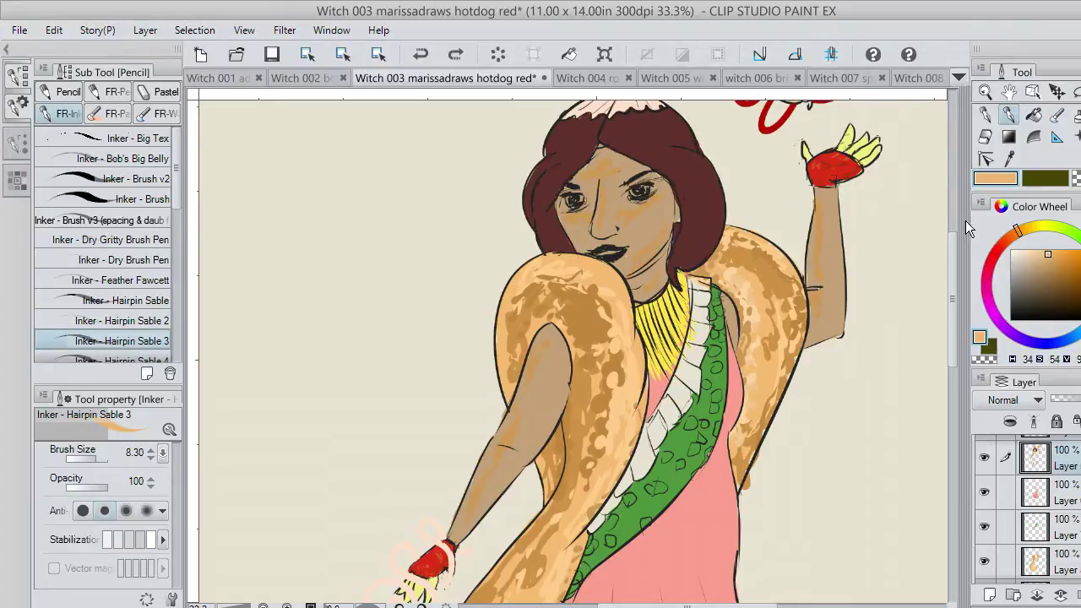
{"action": "left_click_drag", "start_coordinate": [817, 208], "coordinate": [818, 199]}
{"action": "mouse_move", "coordinate": [584, 217]}
{"action": "left_mouse_down"}
{"action": "mouse_move", "coordinate": [606, 187]}
{"action": "mouse_move", "coordinate": [598, 224]}
{"action": "mouse_move", "coordinate": [602, 187]}
{"action": "mouse_move", "coordinate": [578, 174]}
{"action": "mouse_move", "coordinate": [615, 166]}
{"action": "mouse_move", "coordinate": [599, 161]}
{"action": "mouse_move", "coordinate": [603, 146]}
{"action": "mouse_move", "coordinate": [639, 247]}
{"action": "mouse_move", "coordinate": [664, 228]}
{"action": "left_mouse_up"}
{"action": "mouse_move", "coordinate": [635, 264]}
{"action": "left_mouse_down"}
{"action": "mouse_move", "coordinate": [670, 230]}
{"action": "mouse_move", "coordinate": [639, 265]}
{"action": "mouse_move", "coordinate": [658, 253]}
{"action": "mouse_move", "coordinate": [640, 276]}
{"action": "left_mouse_up"}
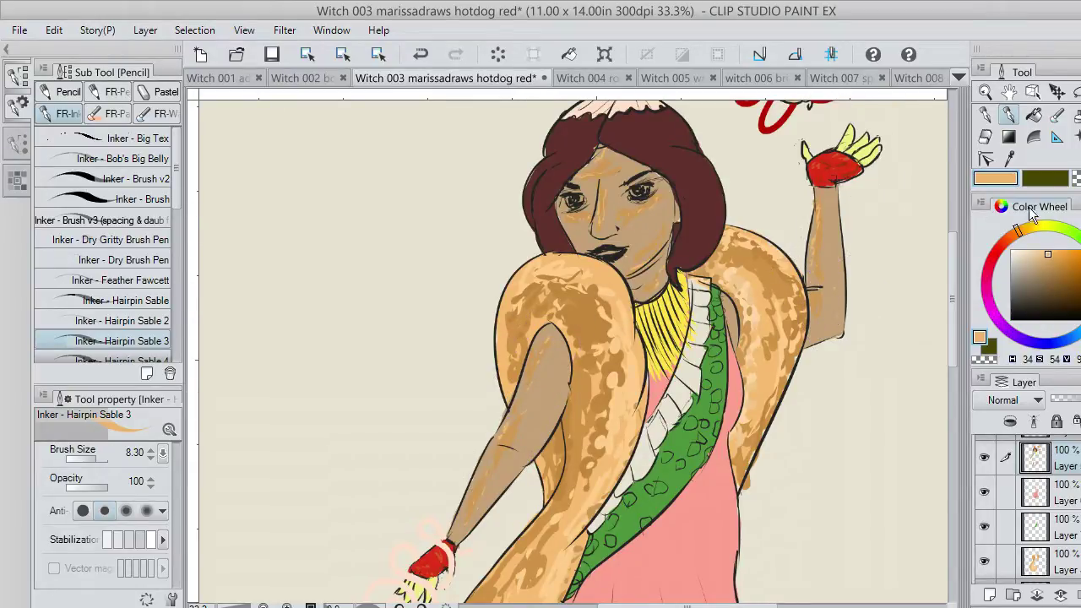
Sample a colour from the raised arm, adjust it to hue 34, saturation 50, and blend the skin on both arms, face and neck.
{"action": "left_click", "coordinate": [1009, 158]}
{"action": "left_click", "coordinate": [838, 262]}
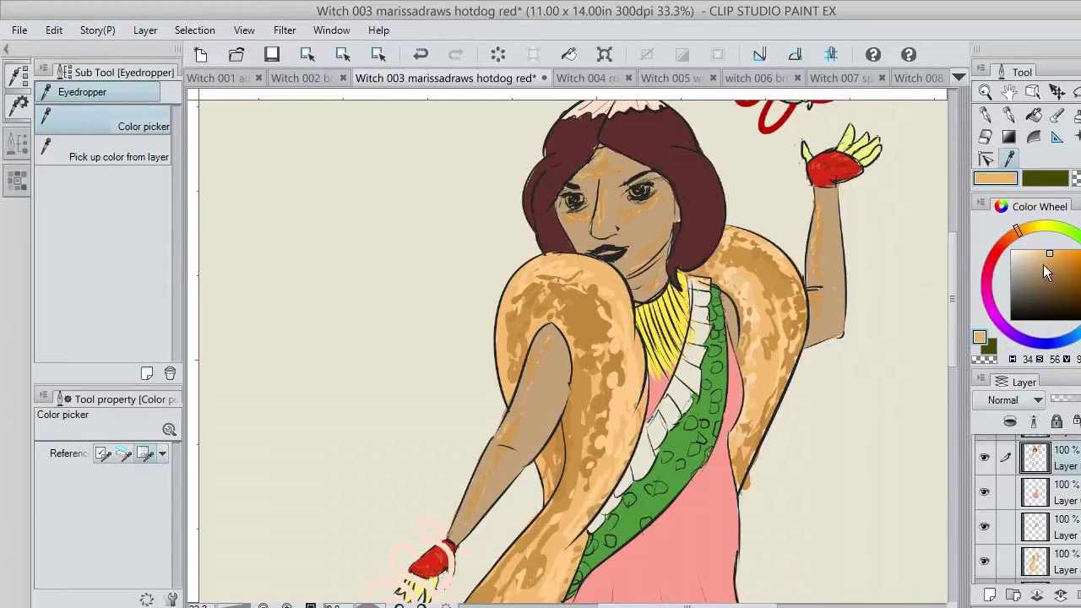
{"action": "left_click", "coordinate": [1009, 115]}
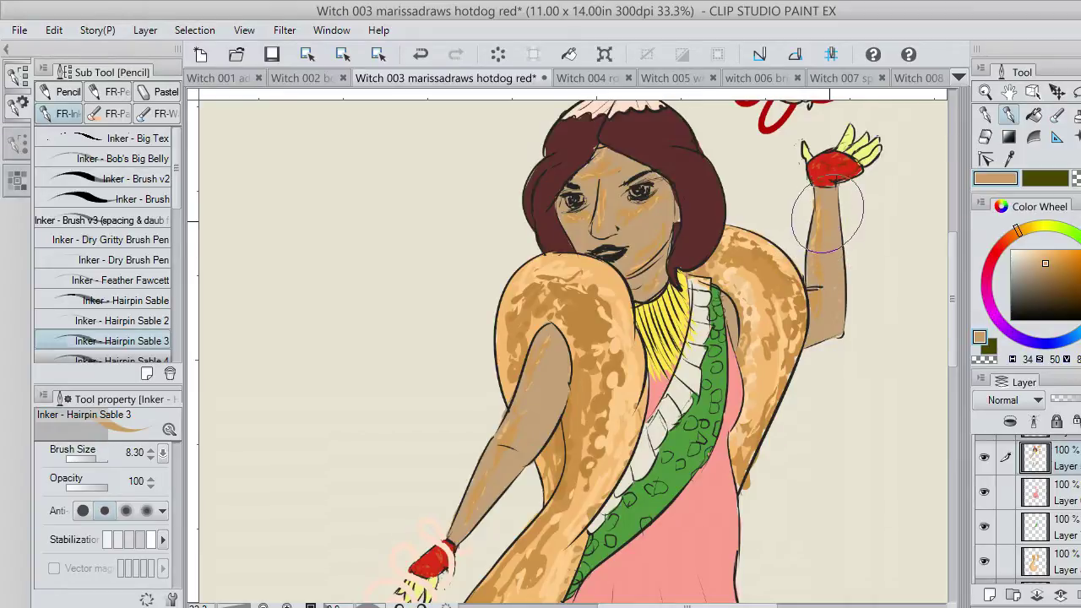
{"action": "mouse_move", "coordinate": [827, 214]}
{"action": "left_mouse_down"}
{"action": "mouse_move", "coordinate": [832, 270]}
{"action": "mouse_move", "coordinate": [828, 260]}
{"action": "mouse_move", "coordinate": [817, 321]}
{"action": "mouse_move", "coordinate": [817, 290]}
{"action": "left_mouse_up"}
{"action": "mouse_move", "coordinate": [550, 416]}
{"action": "left_mouse_down"}
{"action": "mouse_move", "coordinate": [549, 356]}
{"action": "mouse_move", "coordinate": [519, 446]}
{"action": "mouse_move", "coordinate": [542, 404]}
{"action": "mouse_move", "coordinate": [459, 535]}
{"action": "mouse_move", "coordinate": [551, 353]}
{"action": "left_mouse_up"}
{"action": "mouse_move", "coordinate": [566, 196]}
{"action": "left_mouse_down"}
{"action": "mouse_move", "coordinate": [612, 223]}
{"action": "mouse_move", "coordinate": [653, 203]}
{"action": "mouse_move", "coordinate": [634, 221]}
{"action": "mouse_move", "coordinate": [622, 214]}
{"action": "mouse_move", "coordinate": [603, 162]}
{"action": "mouse_move", "coordinate": [593, 200]}
{"action": "mouse_move", "coordinate": [588, 182]}
{"action": "mouse_move", "coordinate": [623, 162]}
{"action": "mouse_move", "coordinate": [599, 144]}
{"action": "mouse_move", "coordinate": [629, 166]}
{"action": "mouse_move", "coordinate": [603, 161]}
{"action": "mouse_move", "coordinate": [598, 152]}
{"action": "mouse_move", "coordinate": [632, 160]}
{"action": "mouse_move", "coordinate": [626, 213]}
{"action": "mouse_move", "coordinate": [625, 195]}
{"action": "mouse_move", "coordinate": [639, 209]}
{"action": "mouse_move", "coordinate": [604, 194]}
{"action": "mouse_move", "coordinate": [602, 224]}
{"action": "mouse_move", "coordinate": [604, 215]}
{"action": "mouse_move", "coordinate": [650, 214]}
{"action": "mouse_move", "coordinate": [651, 236]}
{"action": "mouse_move", "coordinate": [659, 207]}
{"action": "mouse_move", "coordinate": [644, 237]}
{"action": "mouse_move", "coordinate": [594, 241]}
{"action": "mouse_move", "coordinate": [573, 216]}
{"action": "mouse_move", "coordinate": [577, 241]}
{"action": "mouse_move", "coordinate": [561, 218]}
{"action": "left_mouse_up"}
{"action": "mouse_move", "coordinate": [631, 251]}
{"action": "left_mouse_down"}
{"action": "mouse_move", "coordinate": [639, 265]}
{"action": "mouse_move", "coordinate": [656, 242]}
{"action": "mouse_move", "coordinate": [645, 295]}
{"action": "left_mouse_up"}
Shade the raised forearm, its elbow and the length of the lowered arm with a darker brown, hue 34, saturation 56.
{"action": "mouse_move", "coordinate": [833, 218]}
{"action": "left_mouse_down"}
{"action": "mouse_move", "coordinate": [828, 296]}
{"action": "mouse_move", "coordinate": [809, 241]}
{"action": "mouse_move", "coordinate": [835, 328]}
{"action": "mouse_move", "coordinate": [827, 322]}
{"action": "mouse_move", "coordinate": [808, 339]}
{"action": "mouse_move", "coordinate": [829, 292]}
{"action": "left_mouse_up"}
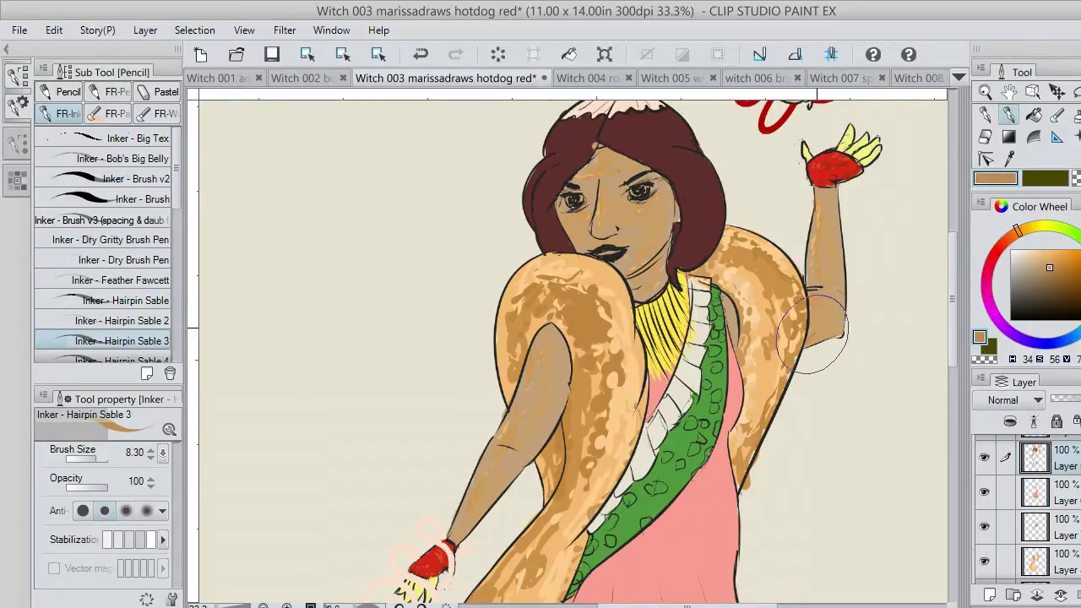
{"action": "left_click_drag", "start_coordinate": [812, 335], "coordinate": [836, 325]}
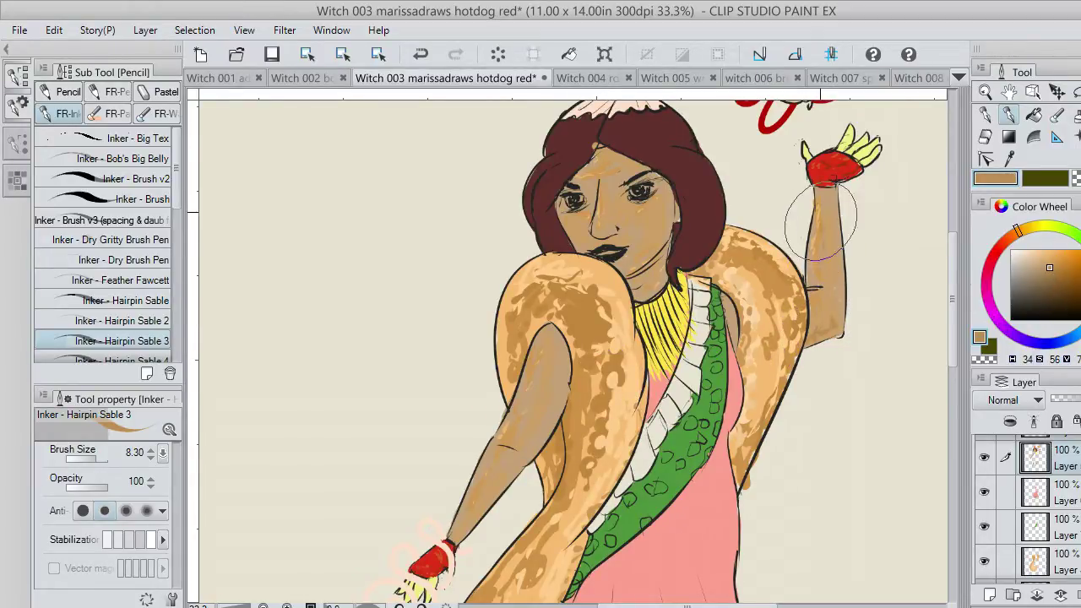
{"action": "mouse_move", "coordinate": [821, 218]}
{"action": "left_mouse_down"}
{"action": "mouse_move", "coordinate": [827, 198]}
{"action": "mouse_move", "coordinate": [842, 274]}
{"action": "left_mouse_up"}
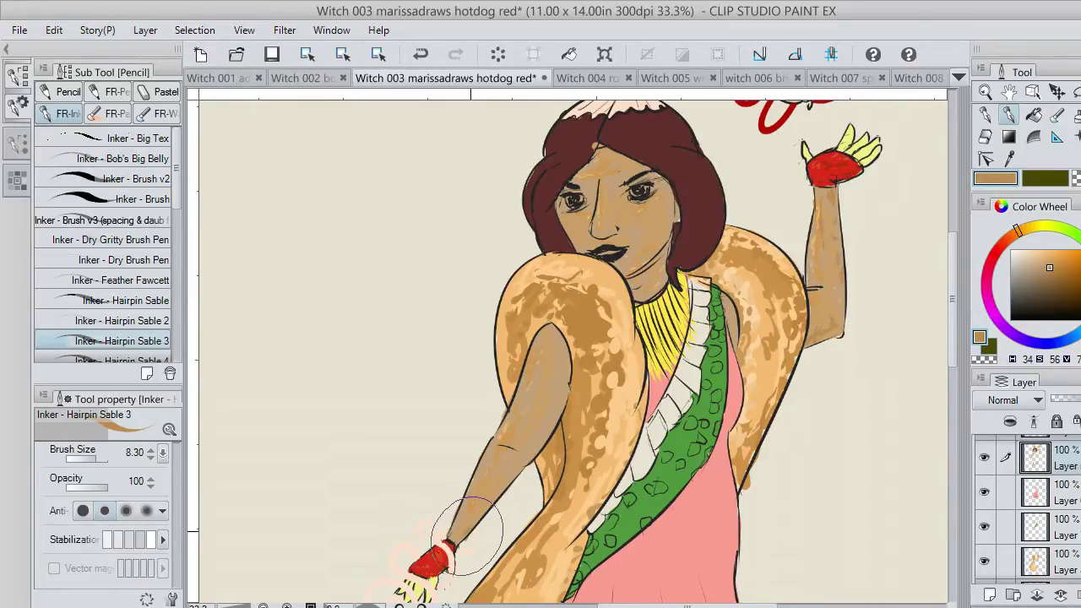
{"action": "mouse_move", "coordinate": [468, 530]}
{"action": "left_mouse_down"}
{"action": "mouse_move", "coordinate": [495, 516]}
{"action": "mouse_move", "coordinate": [517, 483]}
{"action": "mouse_move", "coordinate": [563, 380]}
{"action": "mouse_move", "coordinate": [562, 409]}
{"action": "mouse_move", "coordinate": [536, 443]}
{"action": "mouse_move", "coordinate": [561, 374]}
{"action": "left_mouse_up"}
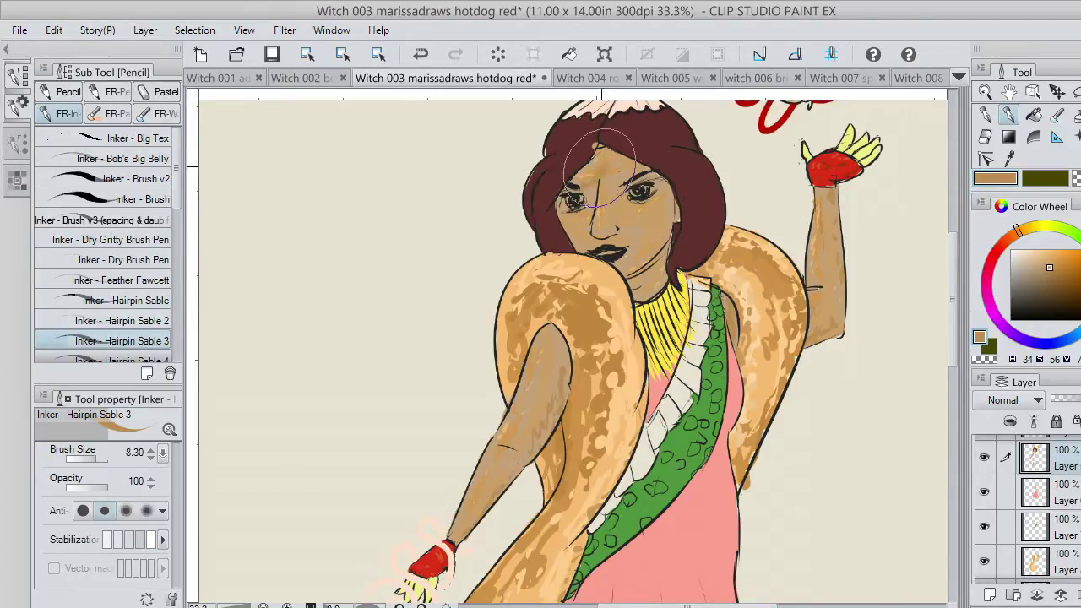
Undo the last forehead strokes, shade the nose, chin, neck and hairline, and darken the lowered arm with hue 34, saturation 58.
{"action": "key", "text": "ctrl+z"}
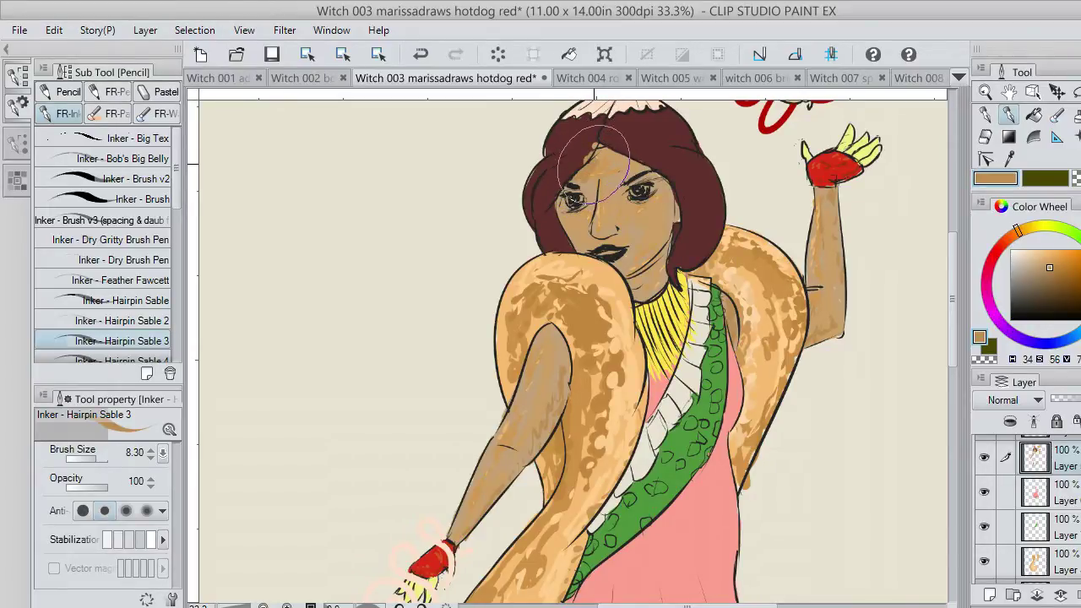
{"action": "key", "text": "ctrl+z"}
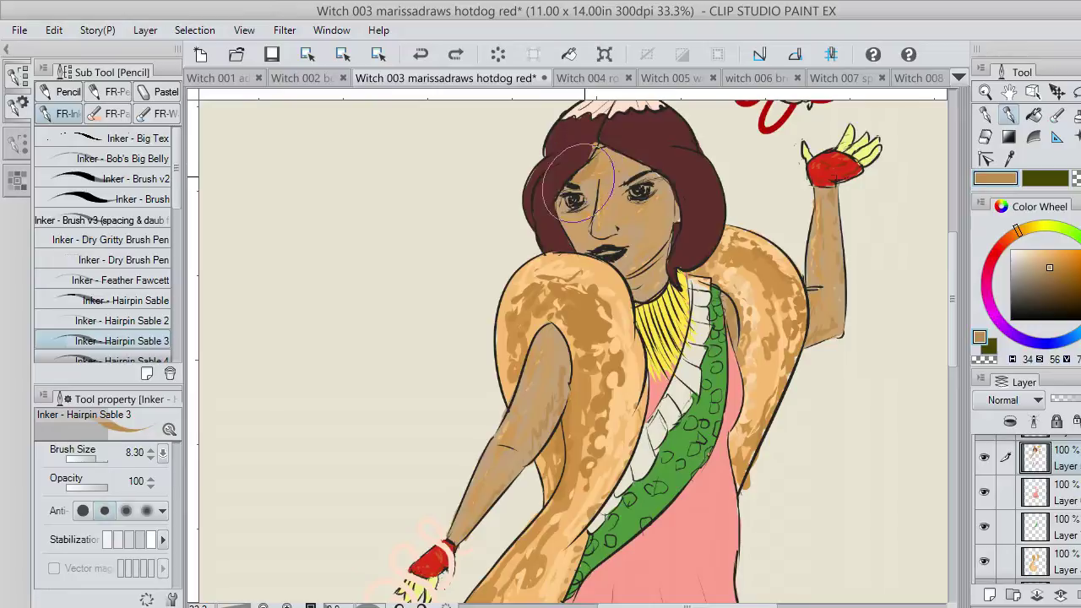
{"action": "left_click_drag", "start_coordinate": [588, 201], "coordinate": [612, 198]}
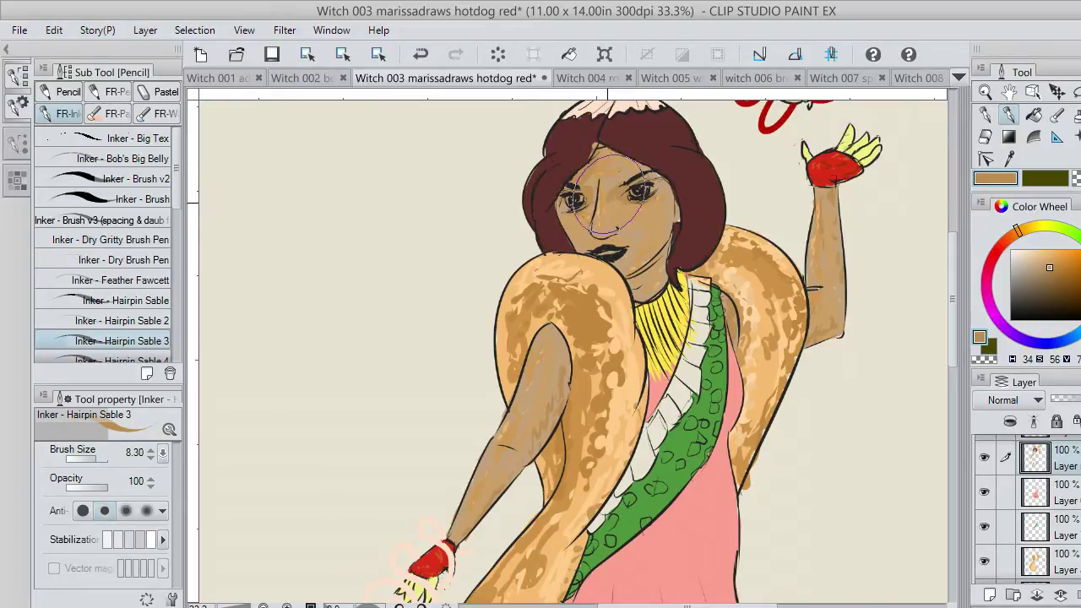
{"action": "left_click_drag", "start_coordinate": [607, 213], "coordinate": [613, 229]}
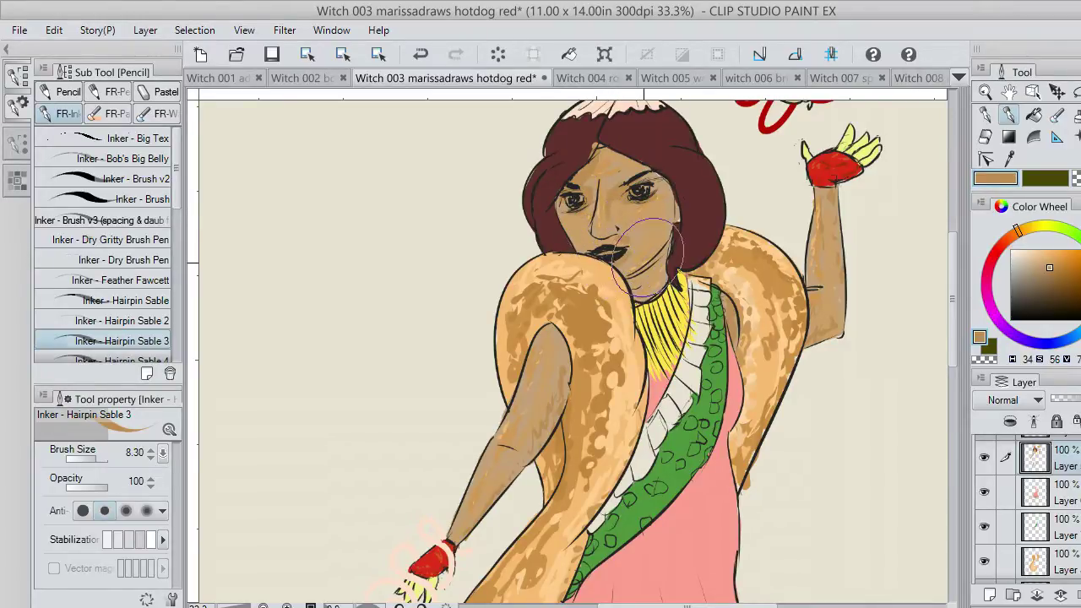
{"action": "mouse_move", "coordinate": [639, 276]}
{"action": "left_mouse_down"}
{"action": "mouse_move", "coordinate": [634, 290]}
{"action": "mouse_move", "coordinate": [649, 284]}
{"action": "left_mouse_up"}
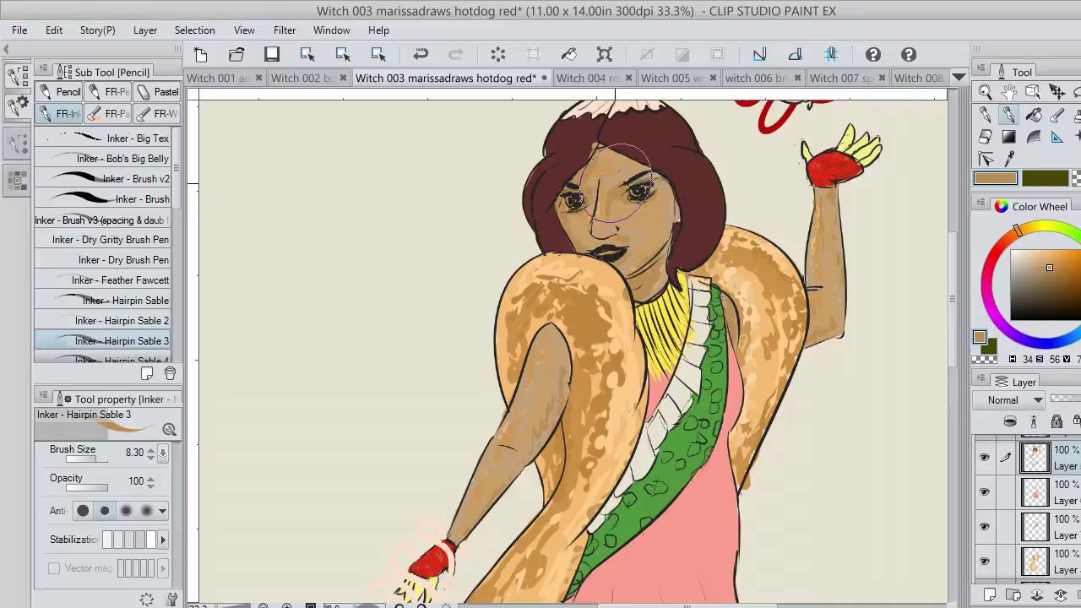
{"action": "left_click_drag", "start_coordinate": [605, 156], "coordinate": [605, 148]}
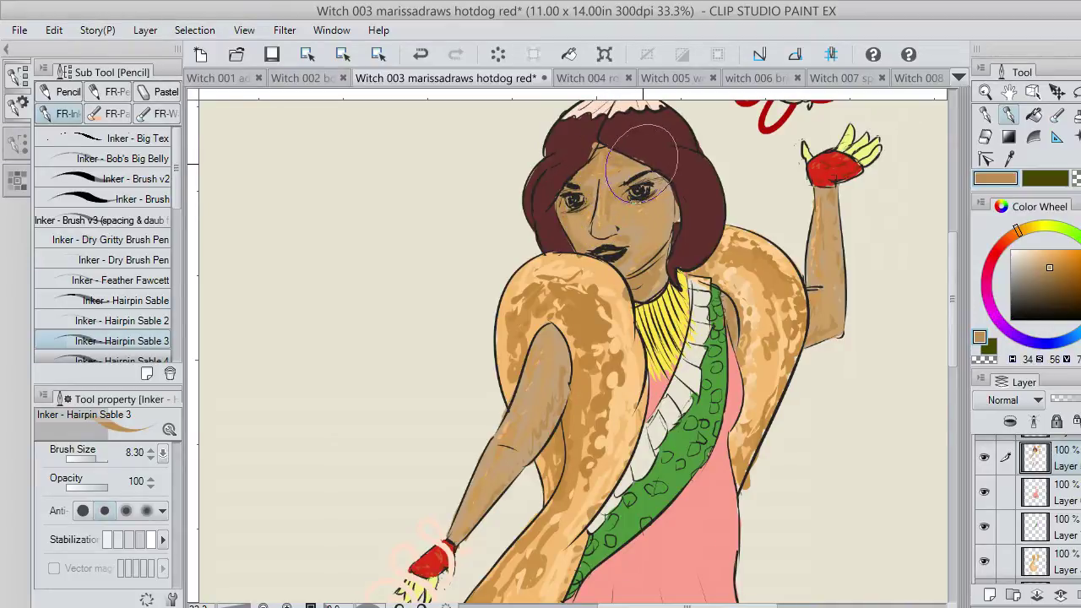
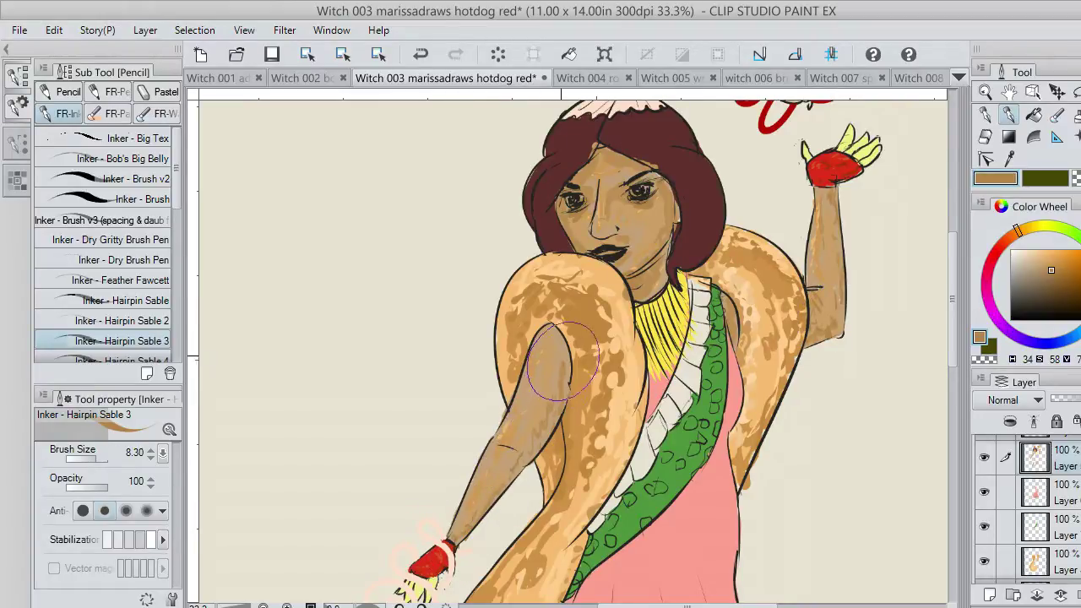
{"action": "mouse_move", "coordinate": [574, 355]}
{"action": "left_mouse_down"}
{"action": "mouse_move", "coordinate": [566, 397]}
{"action": "mouse_move", "coordinate": [536, 439]}
{"action": "mouse_move", "coordinate": [565, 380]}
{"action": "mouse_move", "coordinate": [530, 459]}
{"action": "left_mouse_up"}
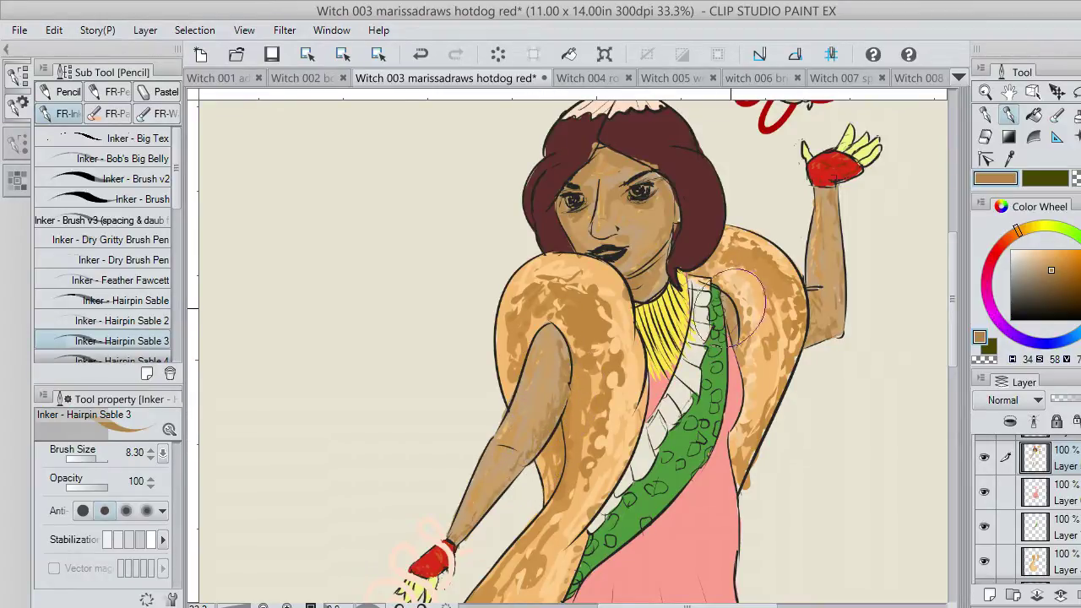
Shade the knee and shin of the leg marked with the red squiggle in brown of hue 34, saturation 58.
{"action": "left_click_drag", "start_coordinate": [960, 290], "coordinate": [953, 427]}
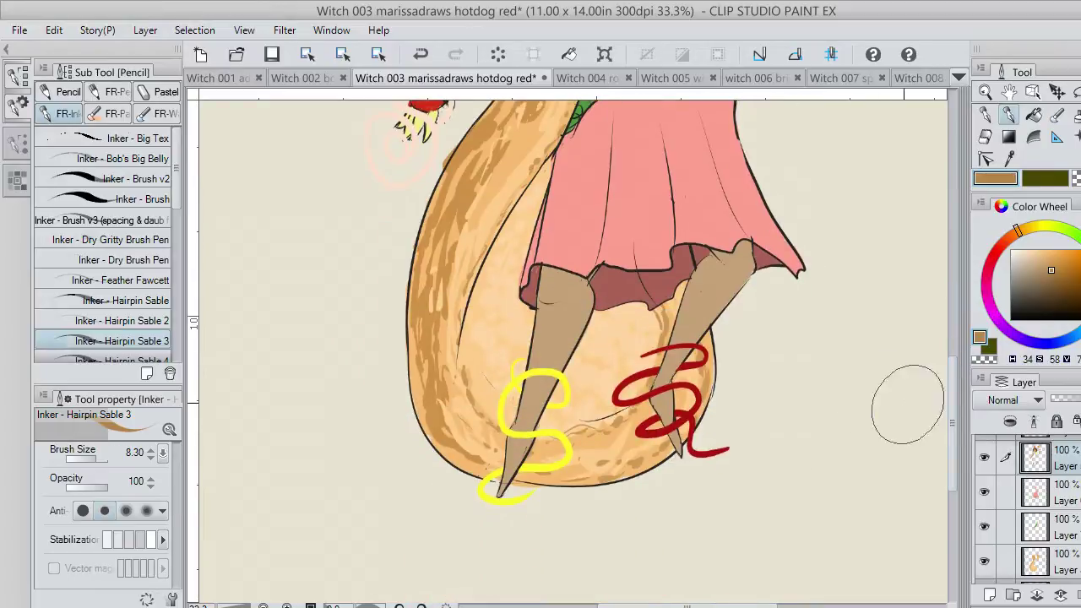
{"action": "mouse_move", "coordinate": [709, 268]}
{"action": "left_mouse_down"}
{"action": "mouse_move", "coordinate": [746, 256]}
{"action": "mouse_move", "coordinate": [744, 278]}
{"action": "mouse_move", "coordinate": [719, 263]}
{"action": "mouse_move", "coordinate": [696, 287]}
{"action": "left_mouse_up"}
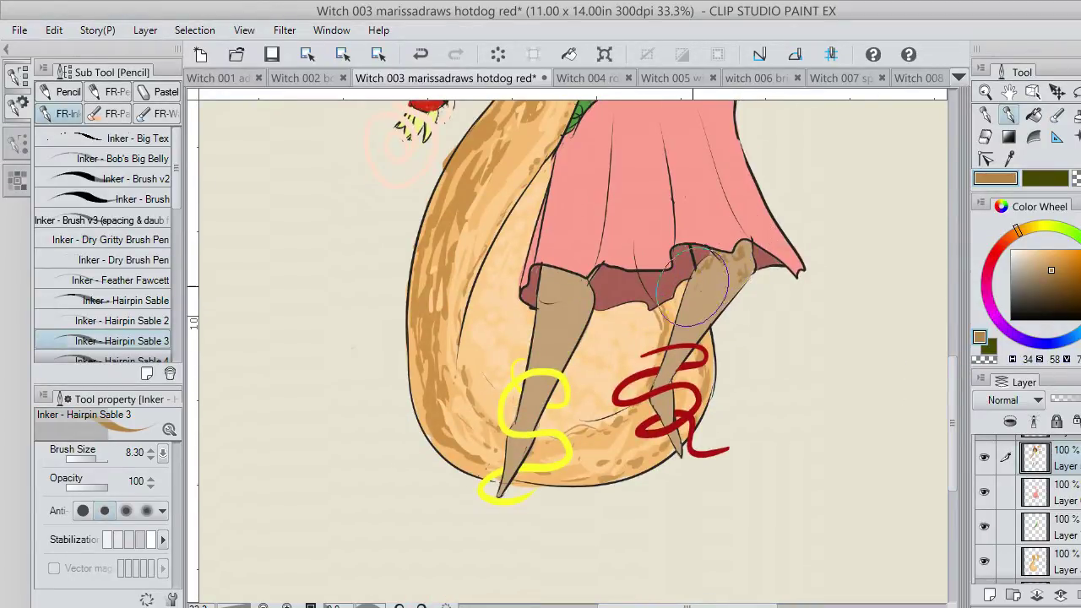
{"action": "mouse_move", "coordinate": [666, 369]}
{"action": "left_mouse_down"}
{"action": "mouse_move", "coordinate": [694, 271]}
{"action": "mouse_move", "coordinate": [665, 381]}
{"action": "mouse_move", "coordinate": [741, 277]}
{"action": "mouse_move", "coordinate": [711, 313]}
{"action": "left_mouse_up"}
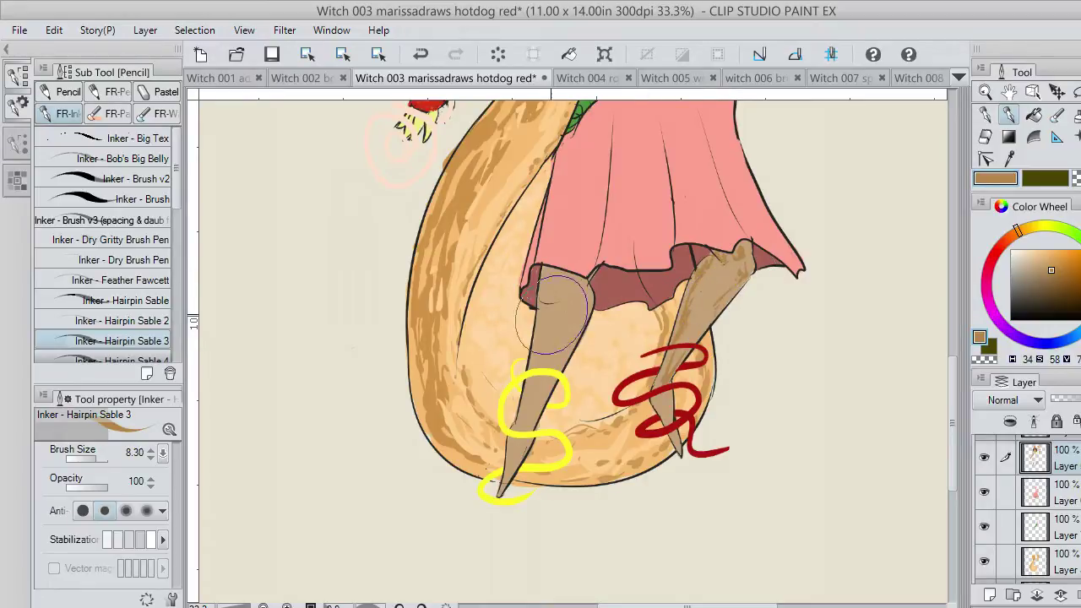
{"action": "mouse_move", "coordinate": [551, 283]}
{"action": "left_mouse_down"}
{"action": "mouse_move", "coordinate": [574, 270]}
{"action": "mouse_move", "coordinate": [572, 280]}
{"action": "mouse_move", "coordinate": [549, 265]}
{"action": "left_mouse_up"}
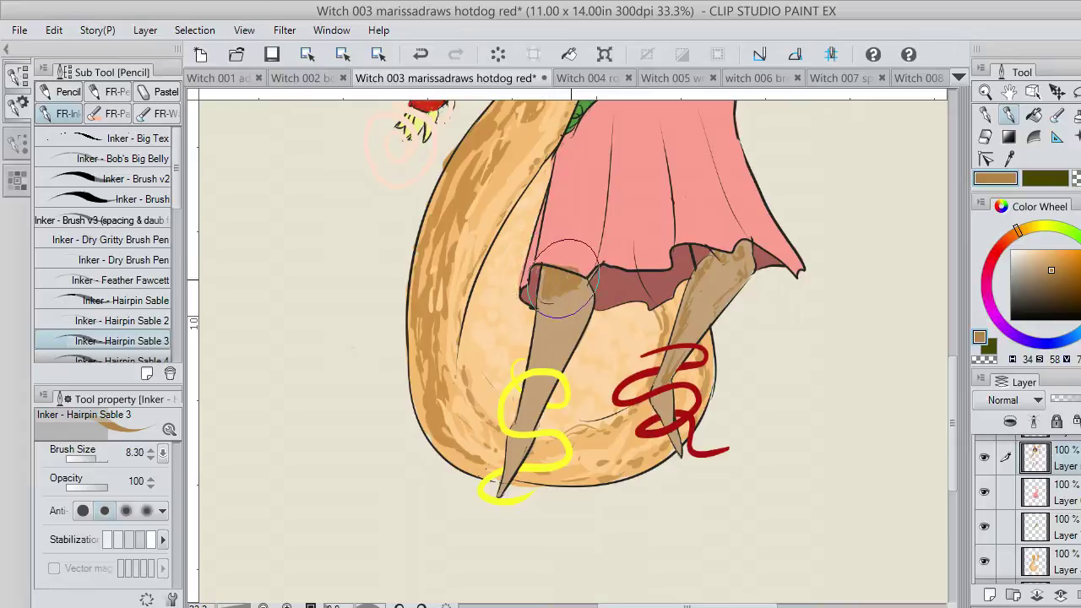
{"action": "key", "text": "ctrl+z"}
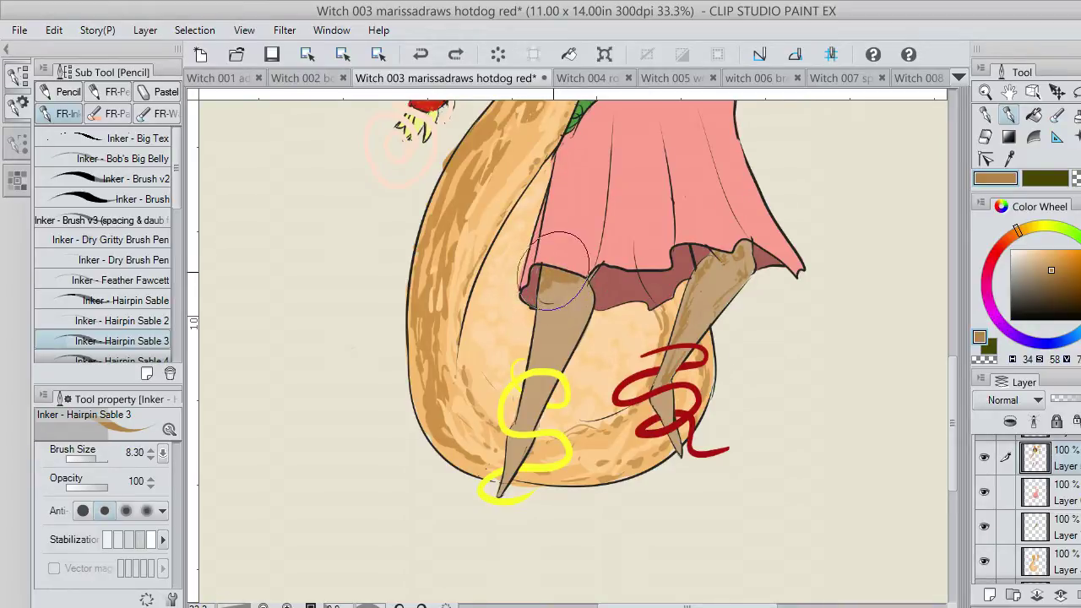
{"action": "left_click_drag", "start_coordinate": [545, 287], "coordinate": [587, 295]}
{"action": "key", "text": "ctrl+z"}
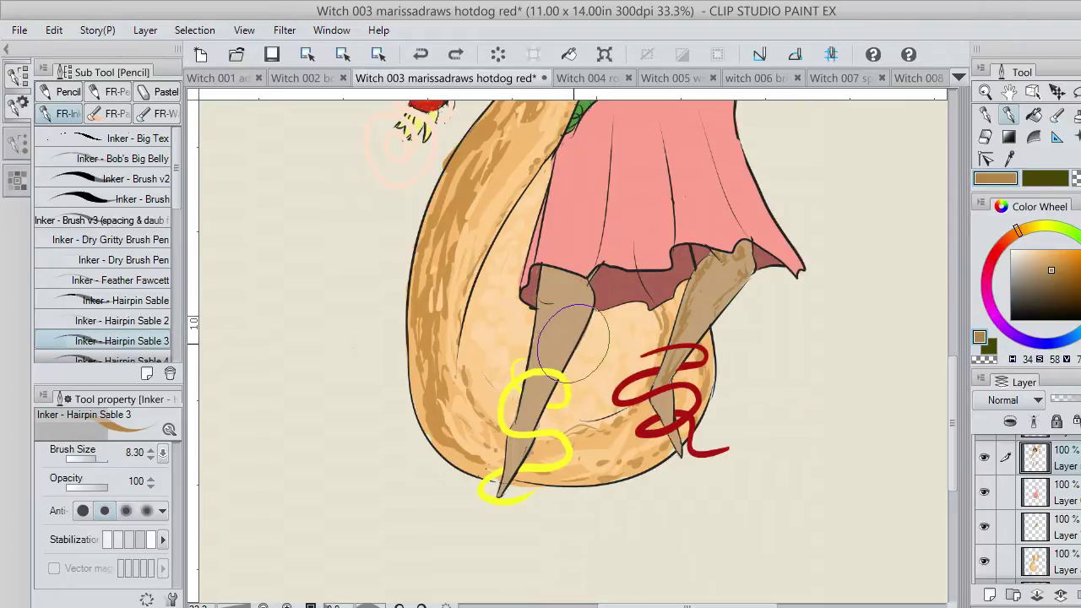
Shade the edge and knee of the leg with the yellow squiggle, and deepen the other knee beneath the skirt hem.
{"action": "mouse_move", "coordinate": [578, 338]}
{"action": "left_mouse_down"}
{"action": "mouse_move", "coordinate": [584, 295]}
{"action": "mouse_move", "coordinate": [560, 287]}
{"action": "left_mouse_up"}
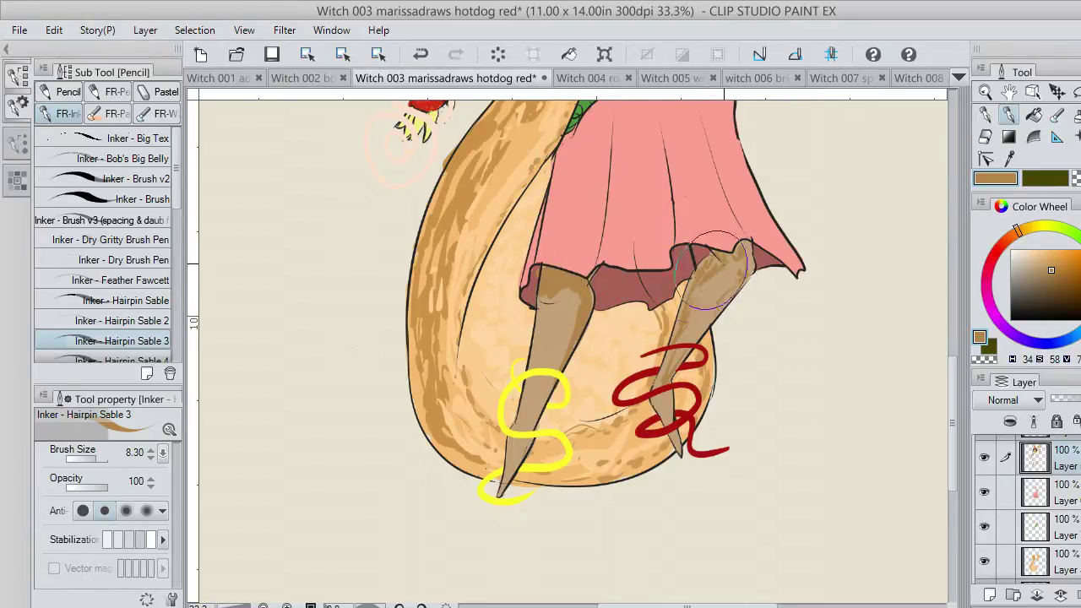
{"action": "mouse_move", "coordinate": [710, 262]}
{"action": "left_mouse_down"}
{"action": "mouse_move", "coordinate": [734, 265]}
{"action": "mouse_move", "coordinate": [740, 247]}
{"action": "mouse_move", "coordinate": [733, 266]}
{"action": "mouse_move", "coordinate": [740, 255]}
{"action": "left_mouse_up"}
Clean up the skin colour at the knees beneath the skirt hem with transparent colour, and undo the spot erased in the hair.
{"action": "key", "text": "c"}
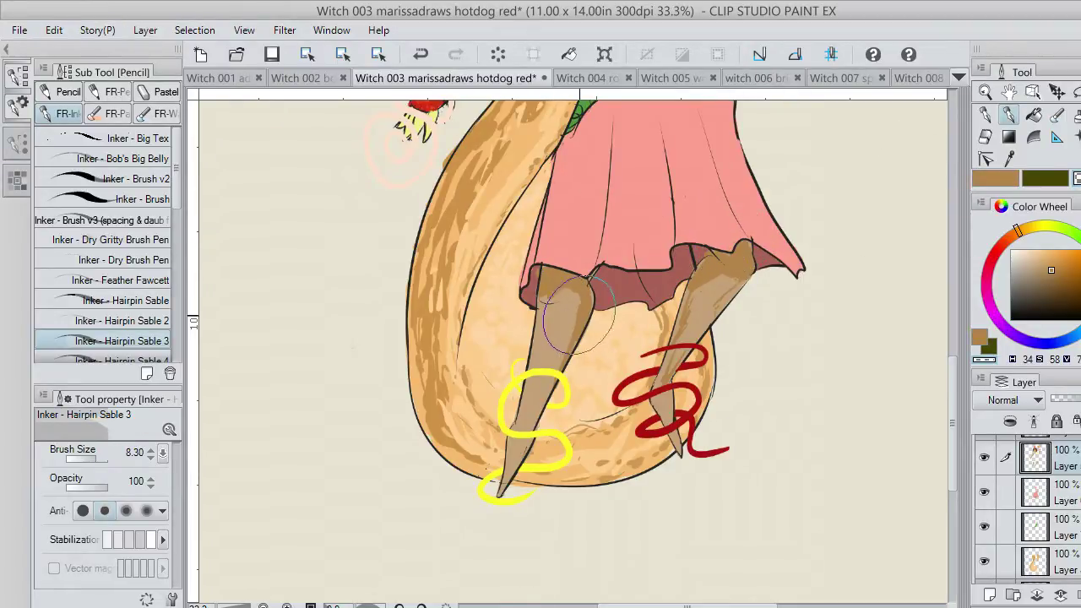
{"action": "left_click_drag", "start_coordinate": [954, 378], "coordinate": [944, 232]}
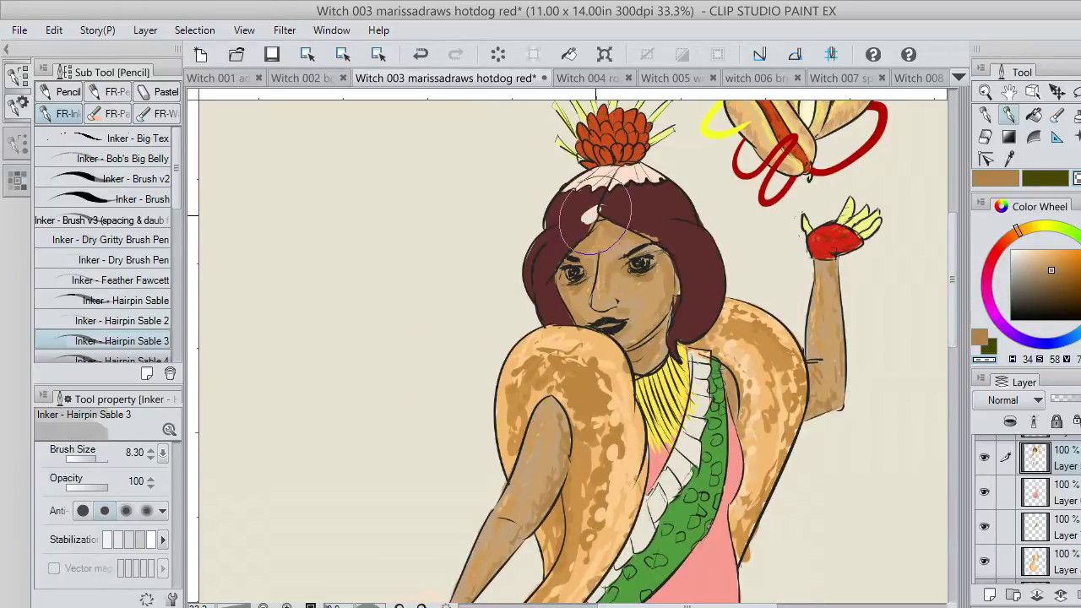
{"action": "key", "text": "ctrl+z"}
Sample the hair's dark reddish brown and touch up the hairline above the forehead with Hairpin Sable 3.
{"action": "left_click", "coordinate": [1009, 160]}
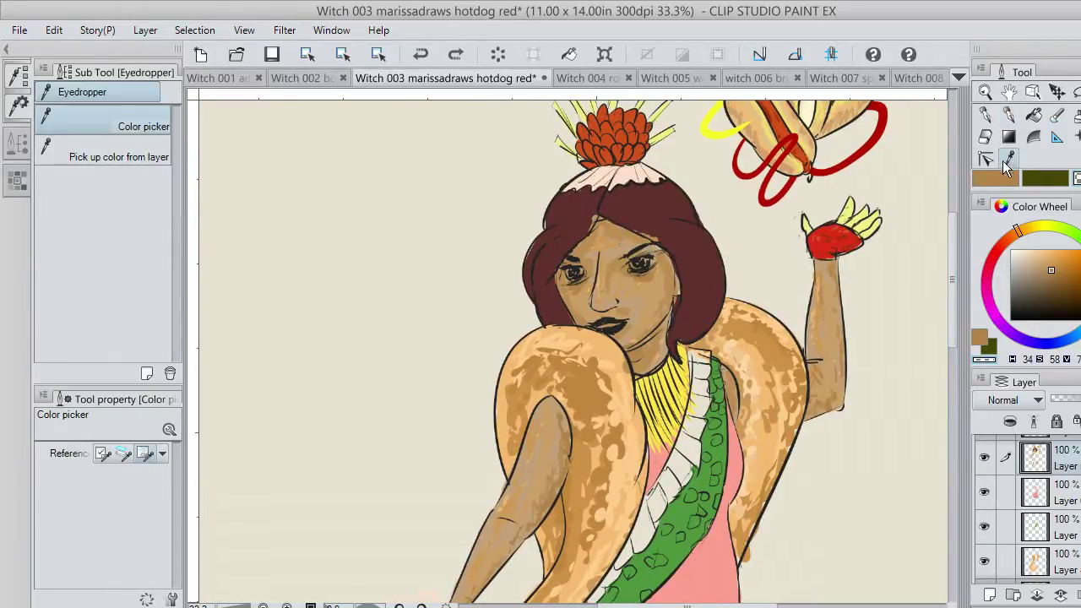
{"action": "left_click", "coordinate": [678, 211]}
{"action": "left_click", "coordinate": [1009, 118]}
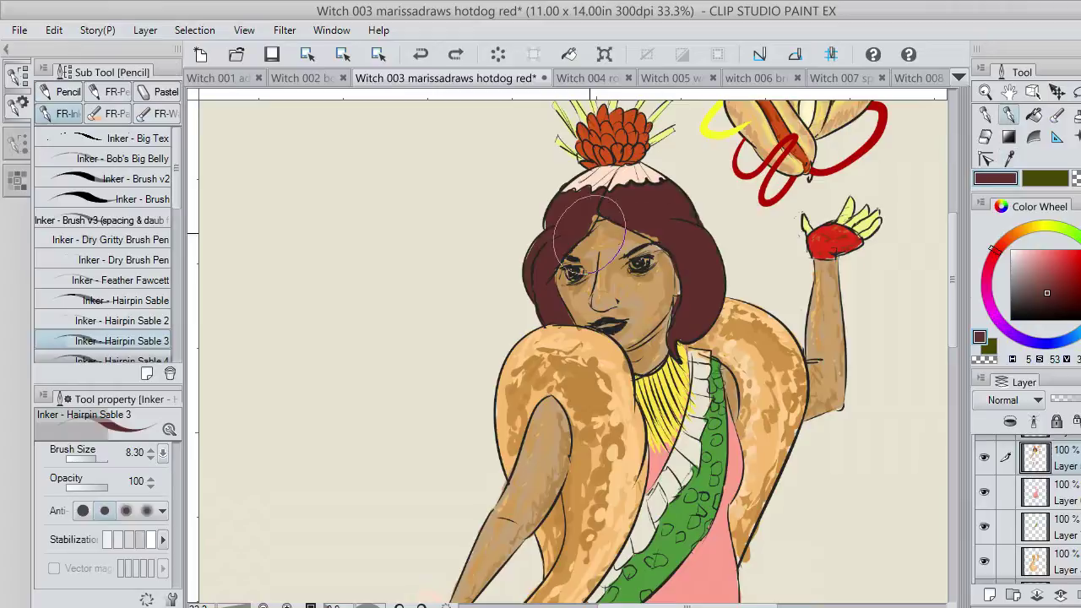
{"action": "left_click_drag", "start_coordinate": [577, 235], "coordinate": [624, 211]}
{"action": "key", "text": "ctrl+z"}
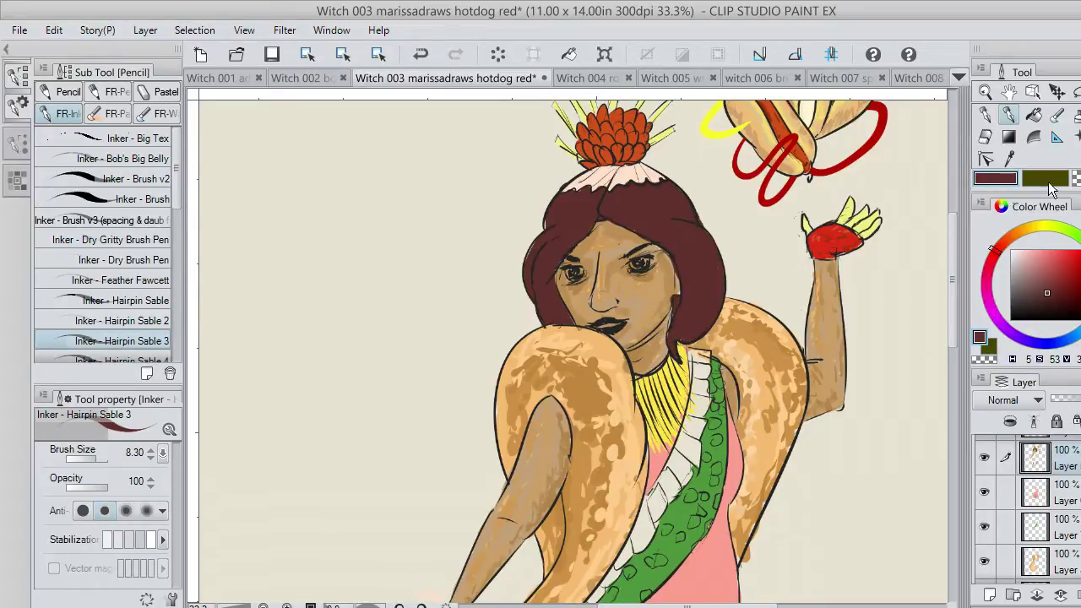
Dab small highlights into both eyes in white and a pale pink of hue 5, saturation 11, undoing the surplus dabs.
{"action": "left_click", "coordinate": [1011, 251]}
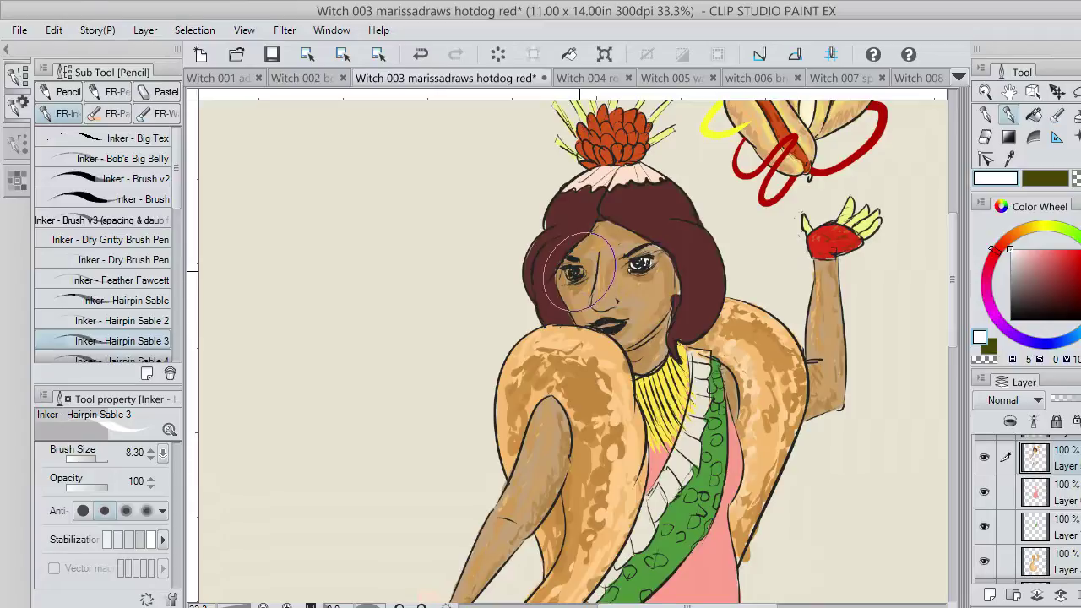
{"action": "key", "text": "ctrl+z"}
{"action": "key", "text": "ctrl+z"}
{"action": "left_click", "coordinate": [1017, 252]}
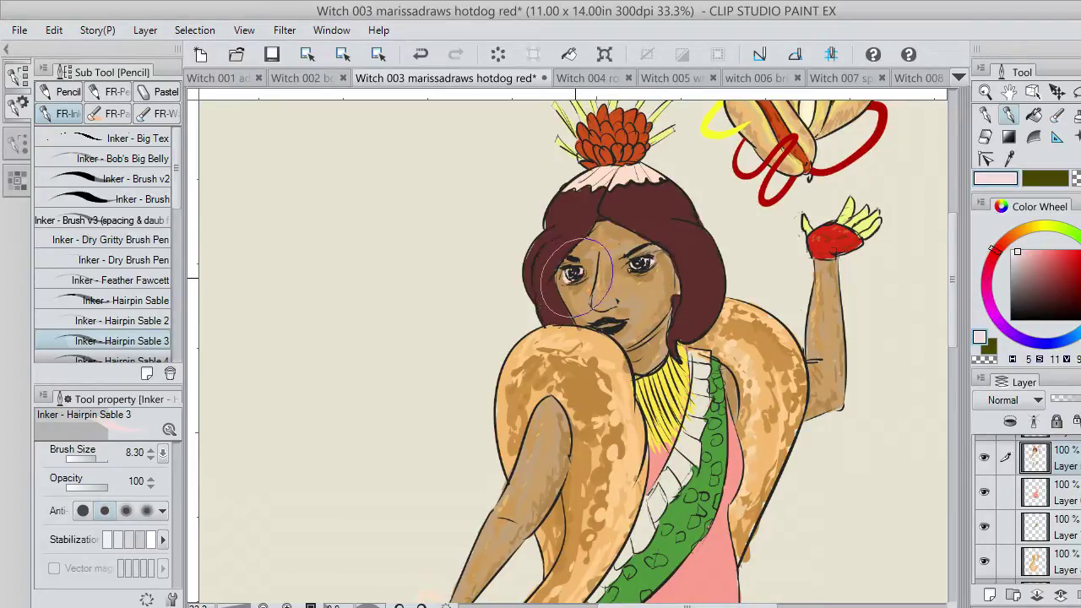
{"action": "key", "text": "ctrl+z"}
{"action": "key", "text": "ctrl+z"}
Shade around the eyes and beside the nose in a dark brown of hue 36, saturation 54, undoing the stray cheek stroke.
{"action": "left_click", "coordinate": [1043, 260]}
{"action": "left_click", "coordinate": [1020, 229]}
{"action": "left_click", "coordinate": [1041, 272]}
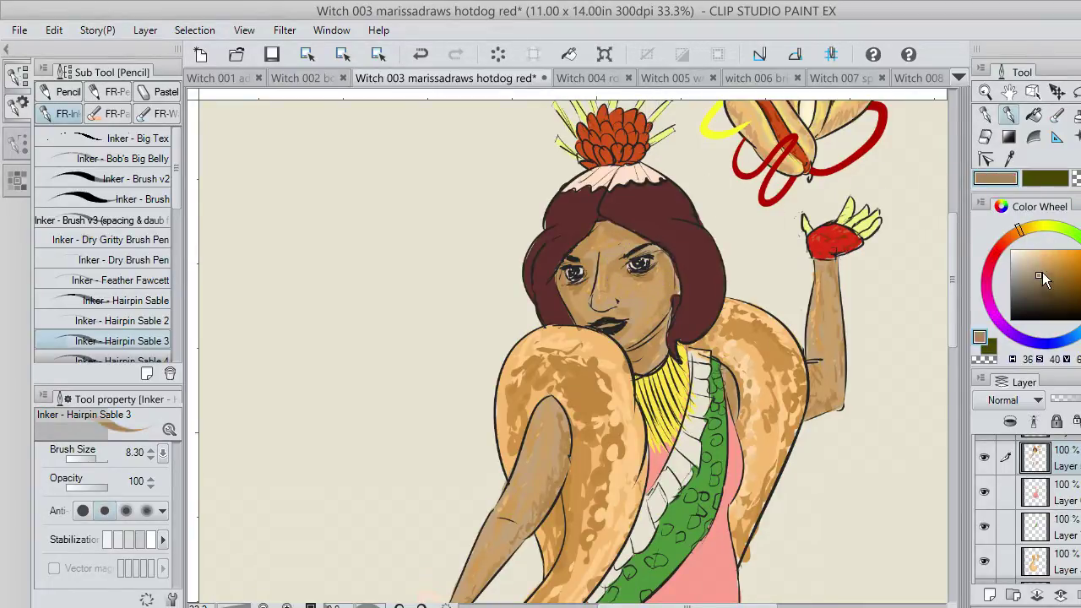
{"action": "left_click", "coordinate": [1048, 289]}
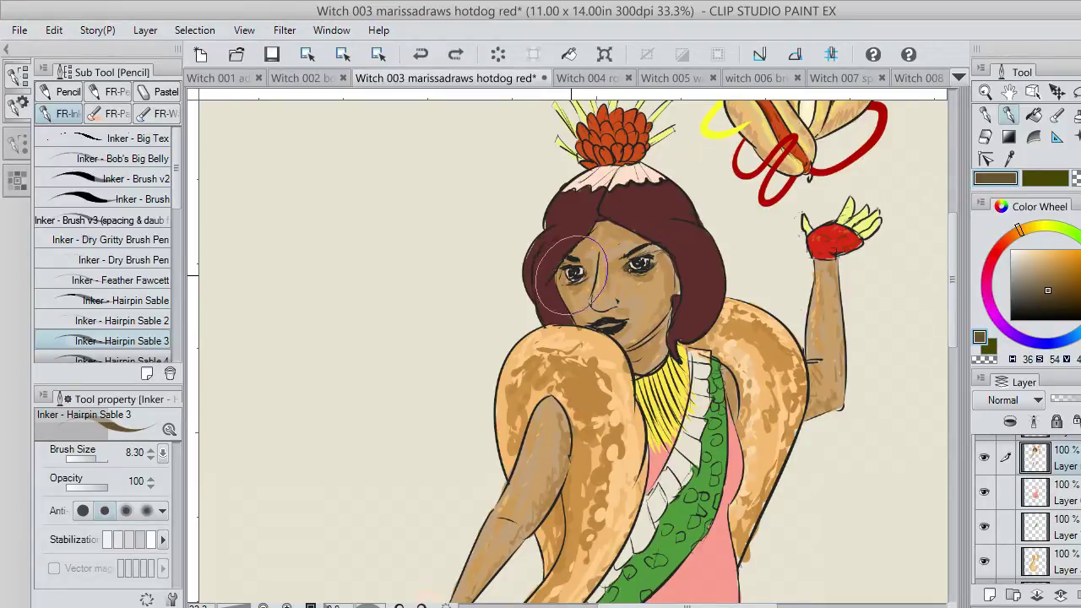
{"action": "scroll", "coordinate": [572, 272], "scroll_direction": "up", "scroll_amount": 3}
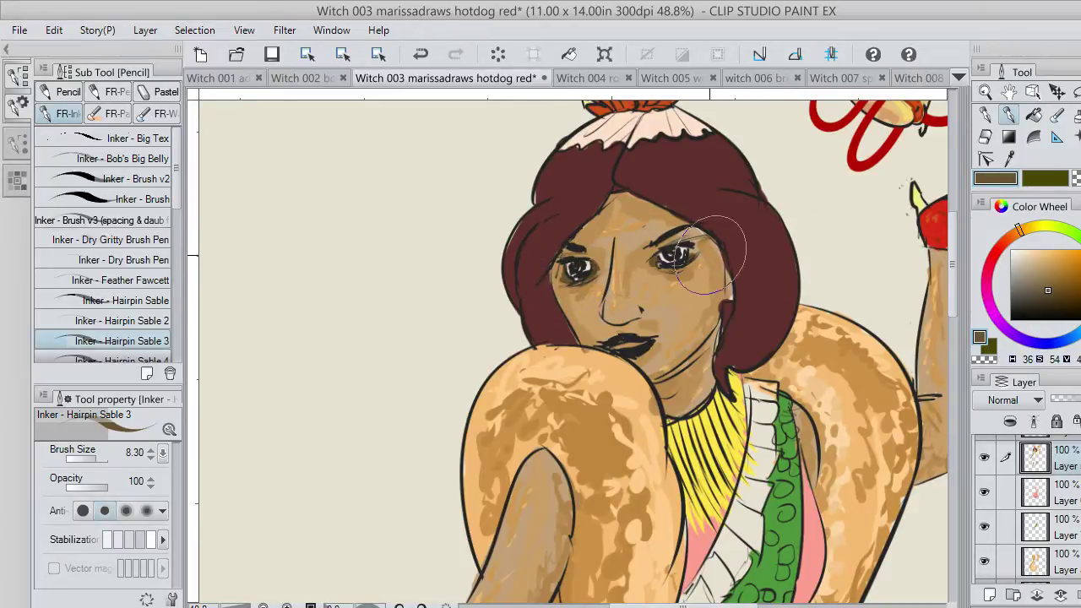
{"action": "mouse_move", "coordinate": [699, 247]}
{"action": "left_mouse_down"}
{"action": "mouse_move", "coordinate": [654, 286]}
{"action": "mouse_move", "coordinate": [625, 287]}
{"action": "mouse_move", "coordinate": [606, 322]}
{"action": "mouse_move", "coordinate": [639, 319]}
{"action": "mouse_move", "coordinate": [626, 269]}
{"action": "mouse_move", "coordinate": [634, 250]}
{"action": "mouse_move", "coordinate": [713, 297]}
{"action": "mouse_move", "coordinate": [718, 271]}
{"action": "mouse_move", "coordinate": [720, 319]}
{"action": "mouse_move", "coordinate": [723, 262]}
{"action": "mouse_move", "coordinate": [727, 294]}
{"action": "mouse_move", "coordinate": [727, 280]}
{"action": "mouse_move", "coordinate": [705, 330]}
{"action": "left_mouse_up"}
{"action": "key", "text": "ctrl+z"}
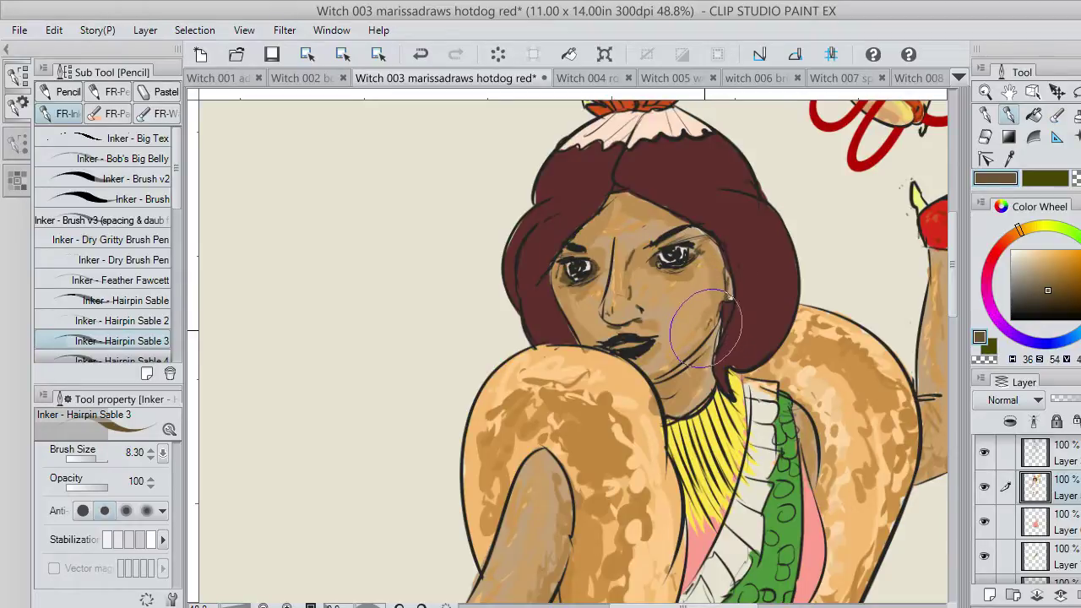
Try deepening the shading on the chin, temple, forehead and cheek with a brown of hue 36, saturation 56.
{"action": "left_click", "coordinate": [1045, 272]}
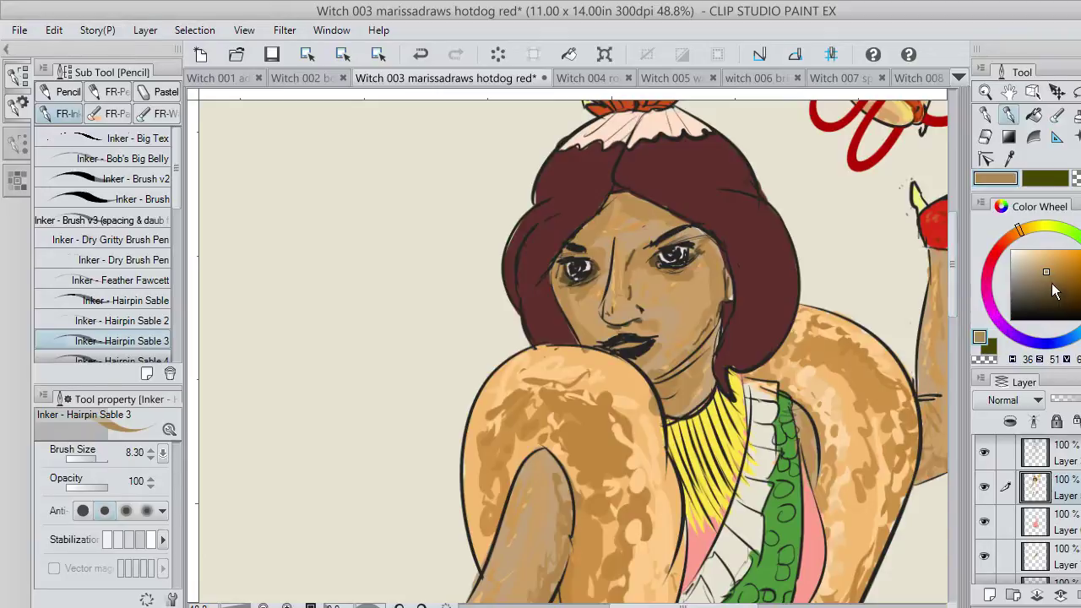
{"action": "left_click", "coordinate": [1050, 281]}
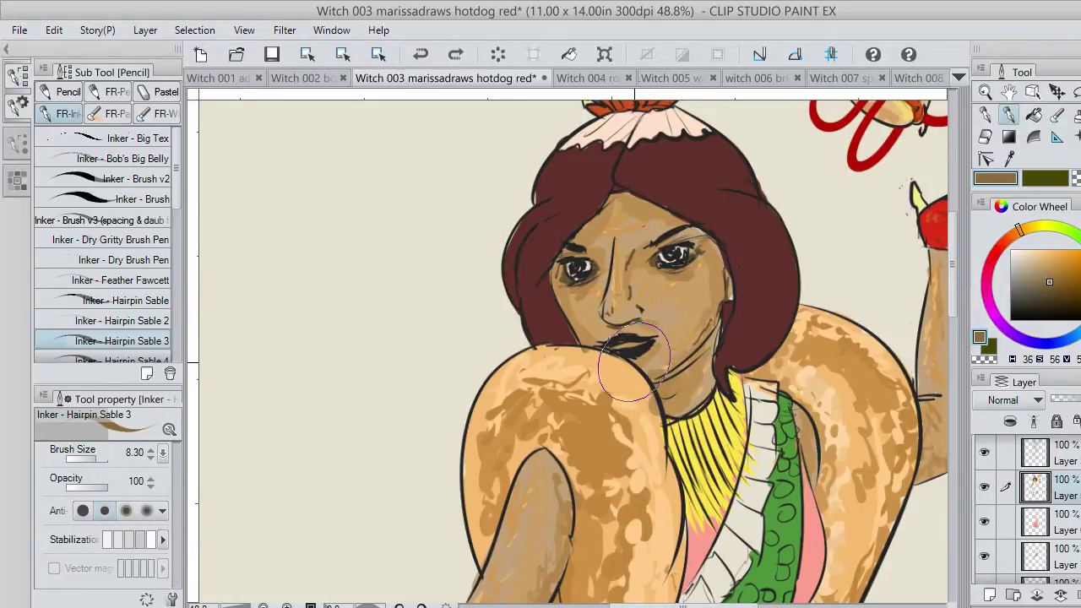
{"action": "left_click_drag", "start_coordinate": [639, 359], "coordinate": [635, 361]}
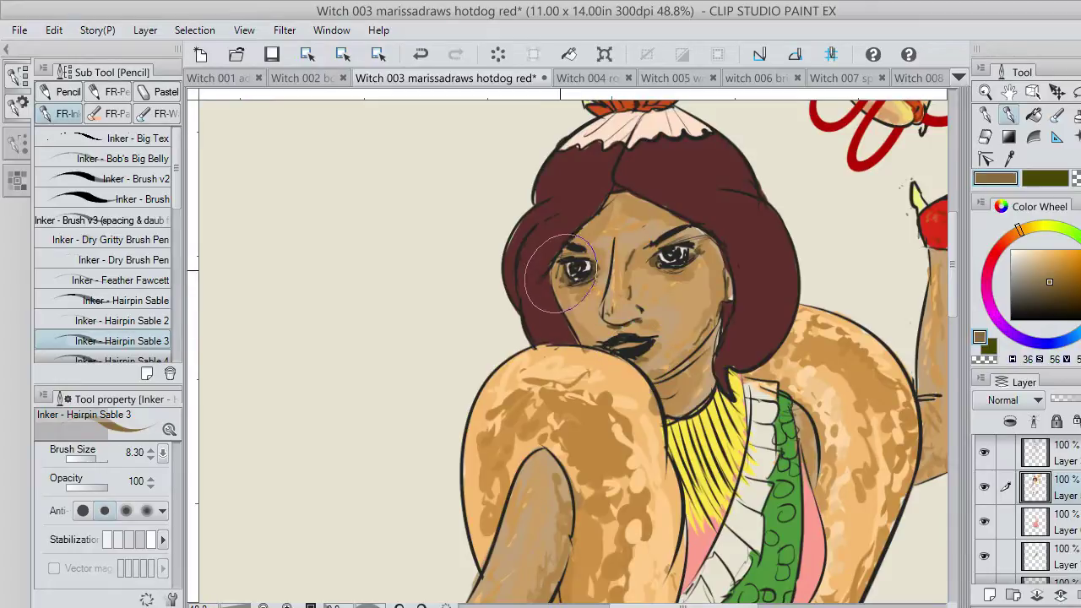
{"action": "mouse_move", "coordinate": [557, 270]}
{"action": "left_mouse_down"}
{"action": "mouse_move", "coordinate": [561, 292]}
{"action": "mouse_move", "coordinate": [559, 263]}
{"action": "left_mouse_up"}
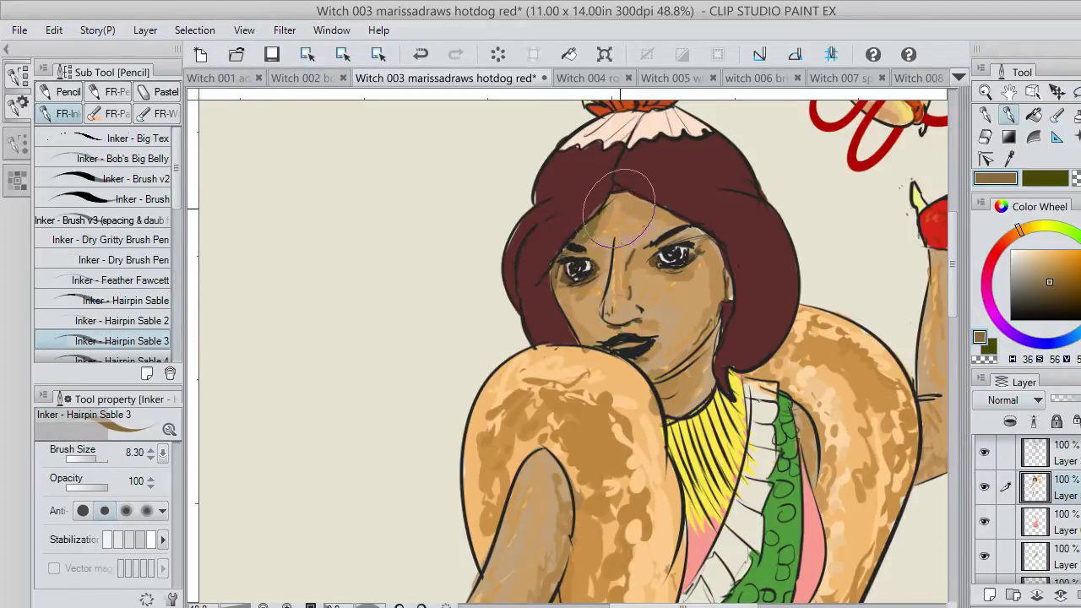
{"action": "mouse_move", "coordinate": [633, 207]}
{"action": "left_mouse_down"}
{"action": "mouse_move", "coordinate": [656, 221]}
{"action": "mouse_move", "coordinate": [615, 198]}
{"action": "mouse_move", "coordinate": [664, 208]}
{"action": "mouse_move", "coordinate": [710, 244]}
{"action": "mouse_move", "coordinate": [688, 227]}
{"action": "mouse_move", "coordinate": [710, 244]}
{"action": "mouse_move", "coordinate": [698, 257]}
{"action": "mouse_move", "coordinate": [700, 234]}
{"action": "mouse_move", "coordinate": [625, 283]}
{"action": "mouse_move", "coordinate": [637, 291]}
{"action": "mouse_move", "coordinate": [718, 258]}
{"action": "left_mouse_up"}
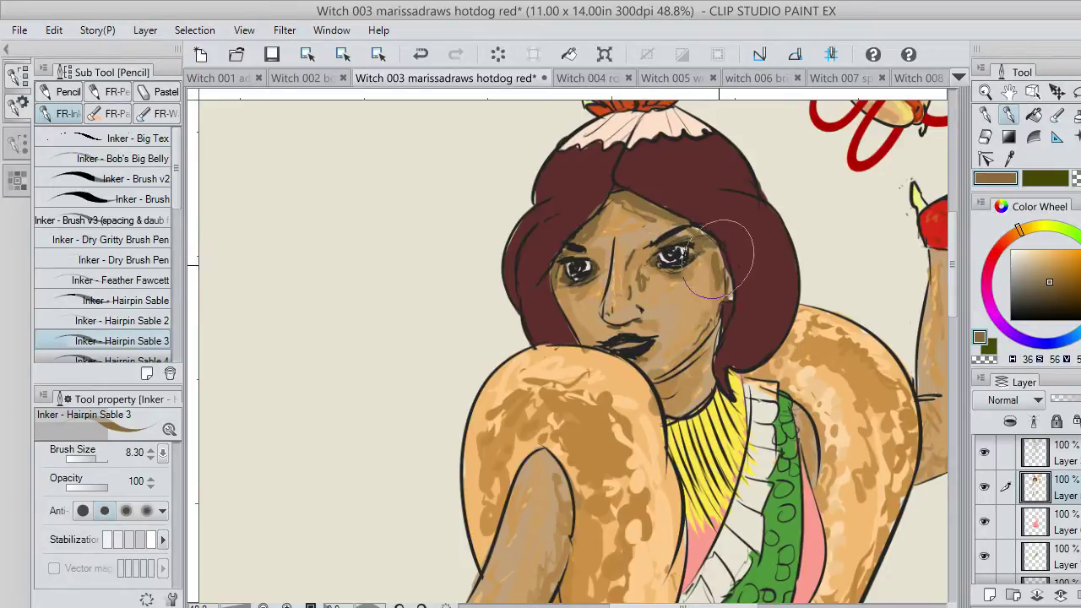
Undo the latest shading strokes on the forehead, temples, cheek, nose and chin.
{"action": "key", "text": "ctrl+z"}
{"action": "key", "text": "ctrl+z"}
{"action": "key", "text": "ctrl+z"}
{"action": "key", "text": "ctrl+z"}
{"action": "key", "text": "ctrl+z"}
{"action": "key", "text": "ctrl+z"}
{"action": "key", "text": "ctrl+z"}
{"action": "key", "text": "ctrl+z"}
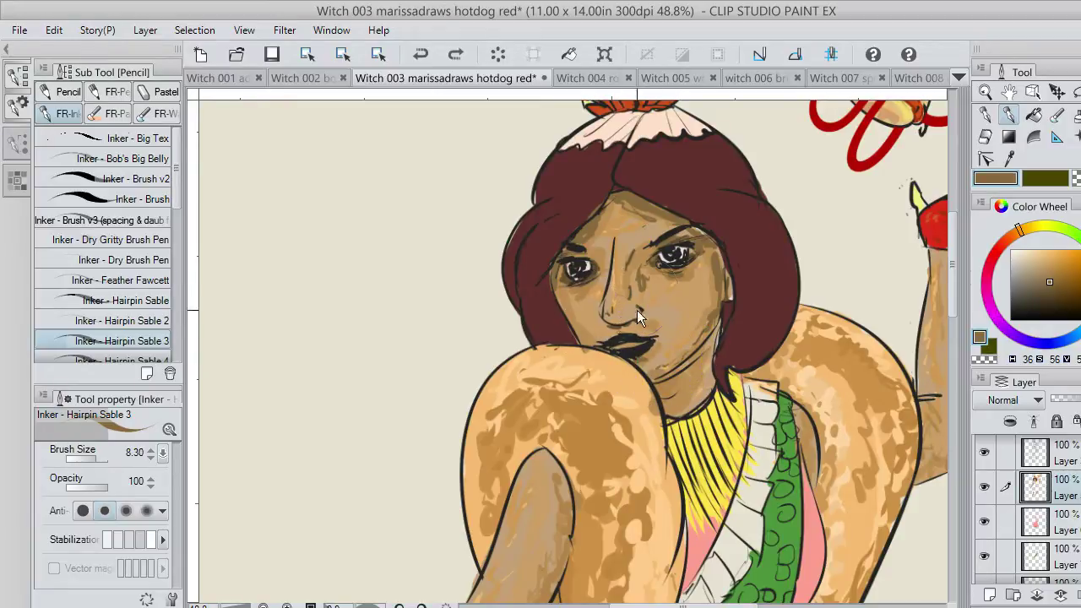
{"action": "key", "text": "ctrl+z"}
{"action": "key", "text": "ctrl+z"}
{"action": "key", "text": "ctrl+z"}
{"action": "key", "text": "ctrl+z"}
{"action": "key", "text": "ctrl+z"}
{"action": "key", "text": "ctrl+z"}
{"action": "key", "text": "ctrl+z"}
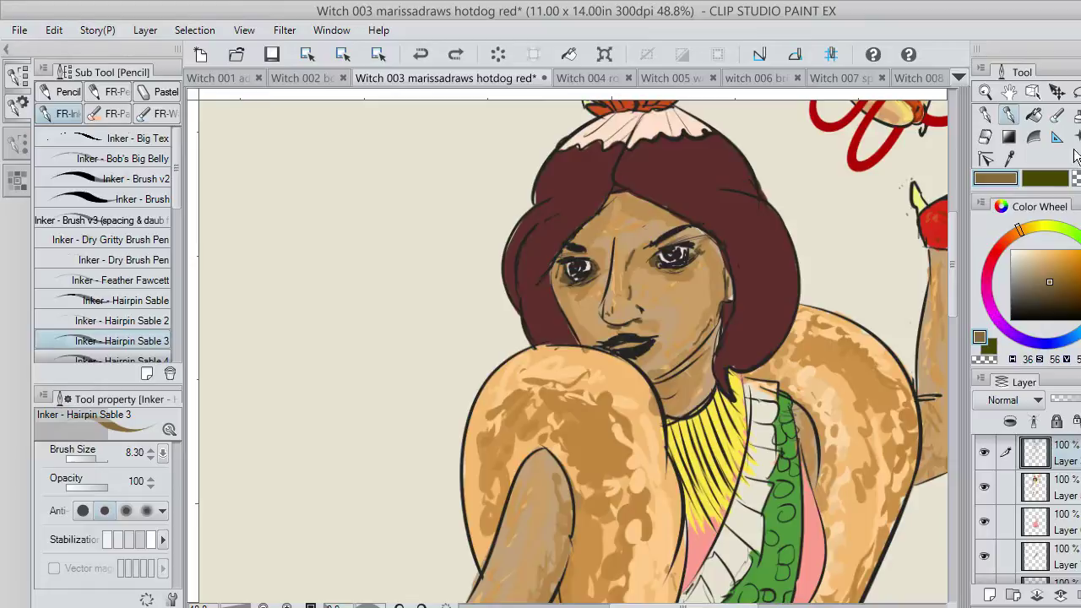
Erase the black lips from the top layer with transparent colour.
{"action": "left_click", "coordinate": [1077, 179]}
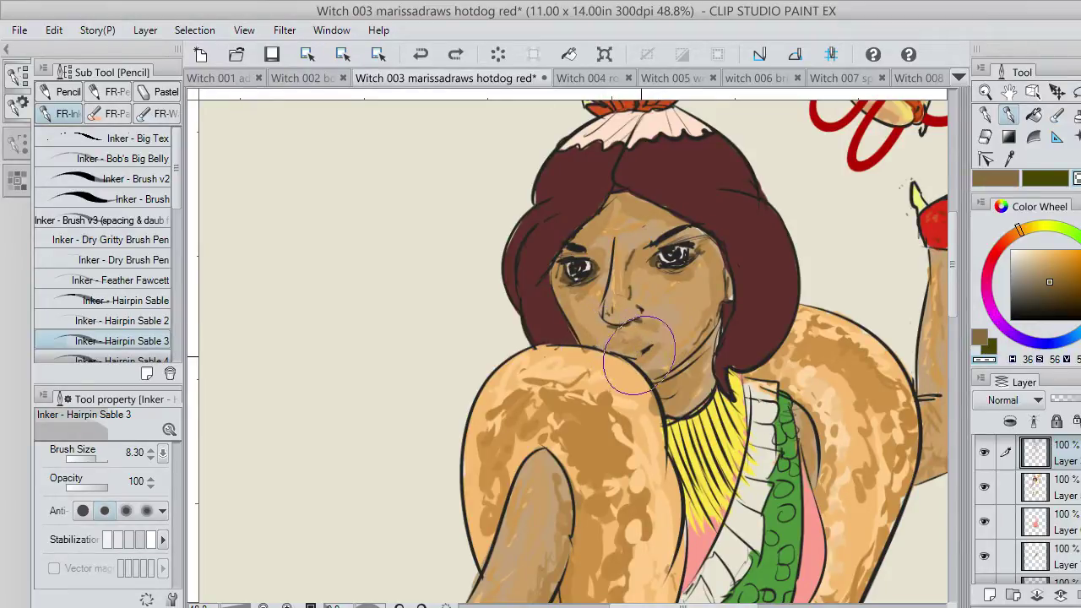
{"action": "mouse_move", "coordinate": [638, 354]}
{"action": "left_mouse_down"}
{"action": "mouse_move", "coordinate": [615, 350]}
{"action": "mouse_move", "coordinate": [623, 357]}
{"action": "mouse_move", "coordinate": [650, 329]}
{"action": "left_mouse_up"}
Try redrawing the mouth line in dark grey, hue 57, saturation 5, with Hairpin Sable 3, undoing each attempt.
{"action": "left_click", "coordinate": [1051, 180]}
{"action": "left_click", "coordinate": [1014, 309]}
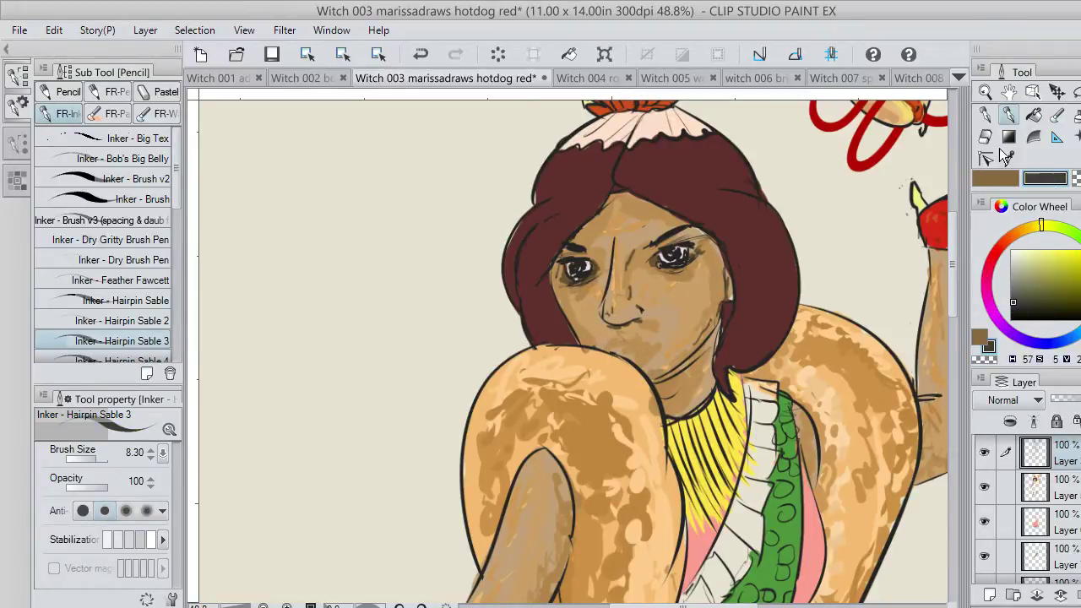
{"action": "mouse_move", "coordinate": [611, 342]}
{"action": "left_mouse_down"}
{"action": "mouse_move", "coordinate": [659, 340]}
{"action": "mouse_move", "coordinate": [608, 348]}
{"action": "mouse_move", "coordinate": [618, 336]}
{"action": "mouse_move", "coordinate": [667, 344]}
{"action": "left_mouse_up"}
{"action": "key", "text": "ctrl+z"}
{"action": "key", "text": "ctrl+z"}
{"action": "key", "text": "ctrl+z"}
{"action": "key", "text": "ctrl+z"}
{"action": "key", "text": "ctrl+z"}
{"action": "key", "text": "ctrl+z"}
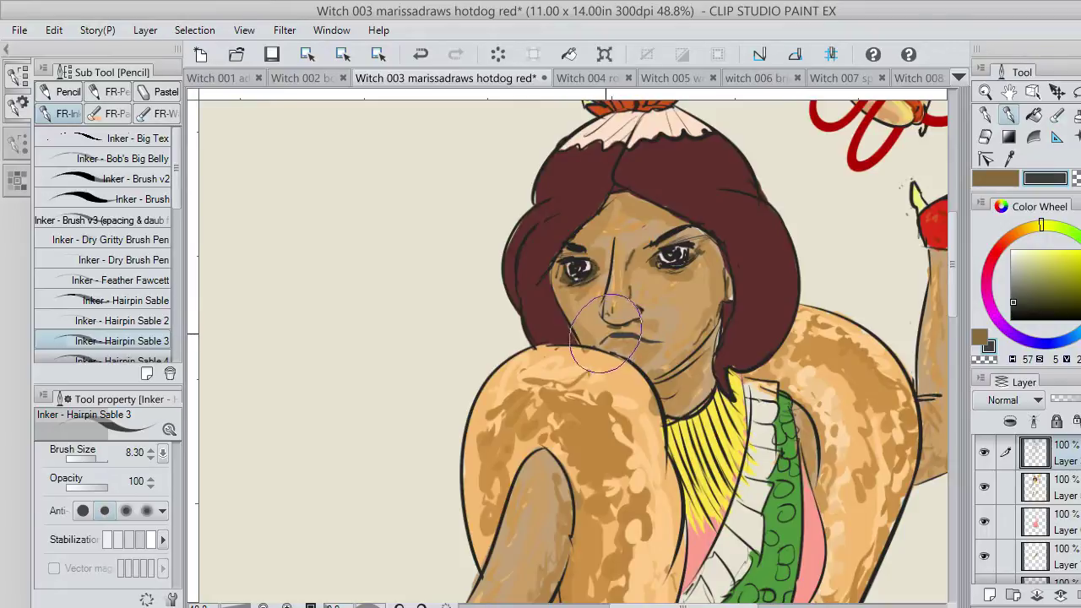
{"action": "left_click_drag", "start_coordinate": [610, 338], "coordinate": [646, 342]}
{"action": "key", "text": "ctrl+z"}
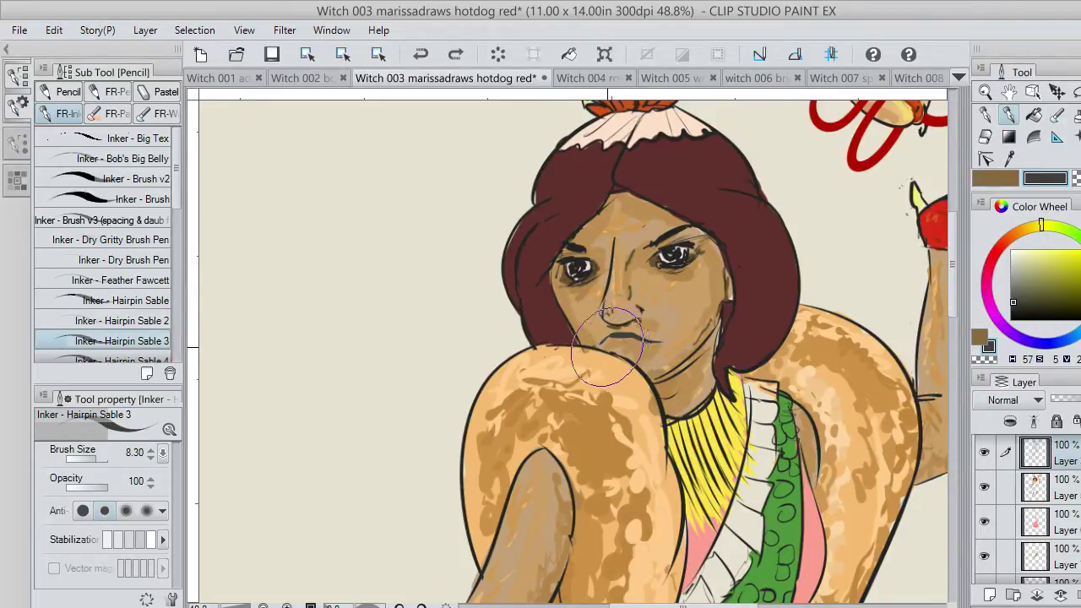
{"action": "left_click_drag", "start_coordinate": [630, 348], "coordinate": [645, 343]}
{"action": "key", "text": "ctrl+z"}
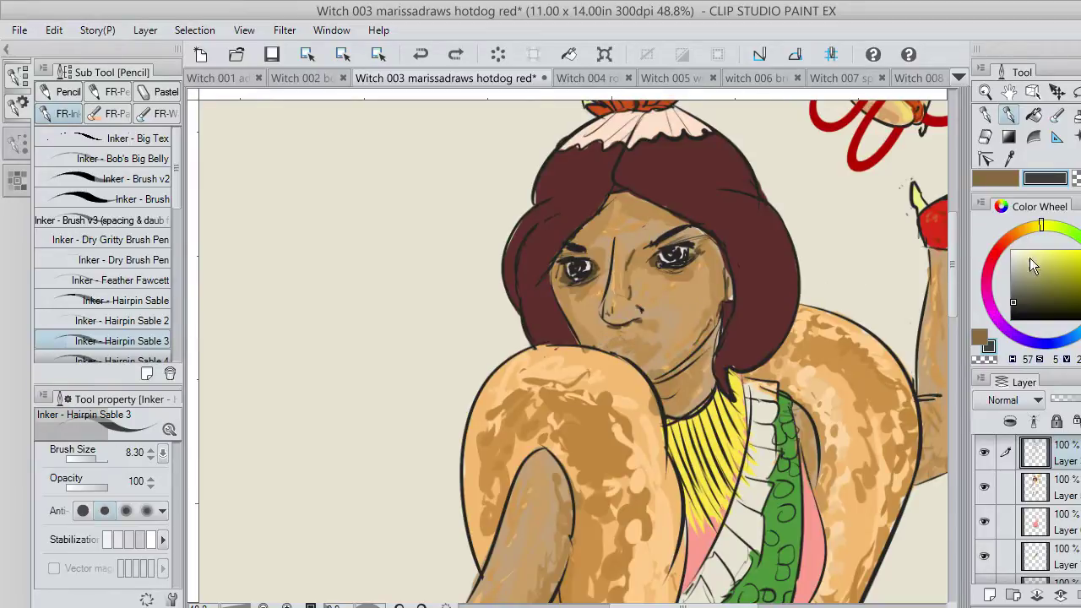
Change the line colour to near-black, hue 57, saturation 1, and try the mouth line with Hairpin Sable 3 and Inker - Brush v3.
{"action": "left_click", "coordinate": [1012, 313]}
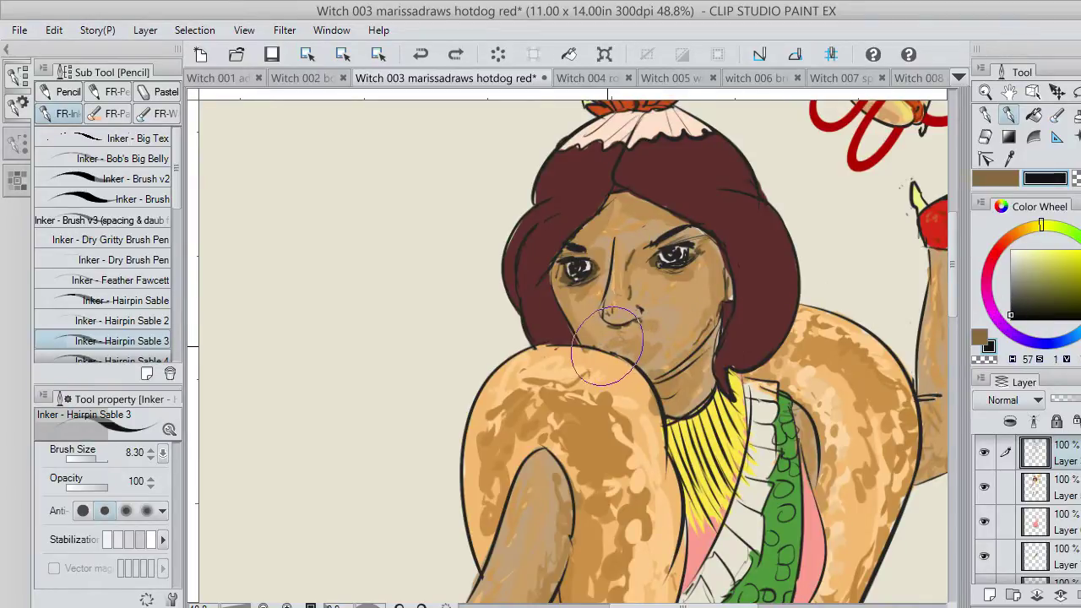
{"action": "left_click_drag", "start_coordinate": [606, 346], "coordinate": [639, 339]}
{"action": "key", "text": "ctrl+z"}
{"action": "left_click", "coordinate": [146, 222]}
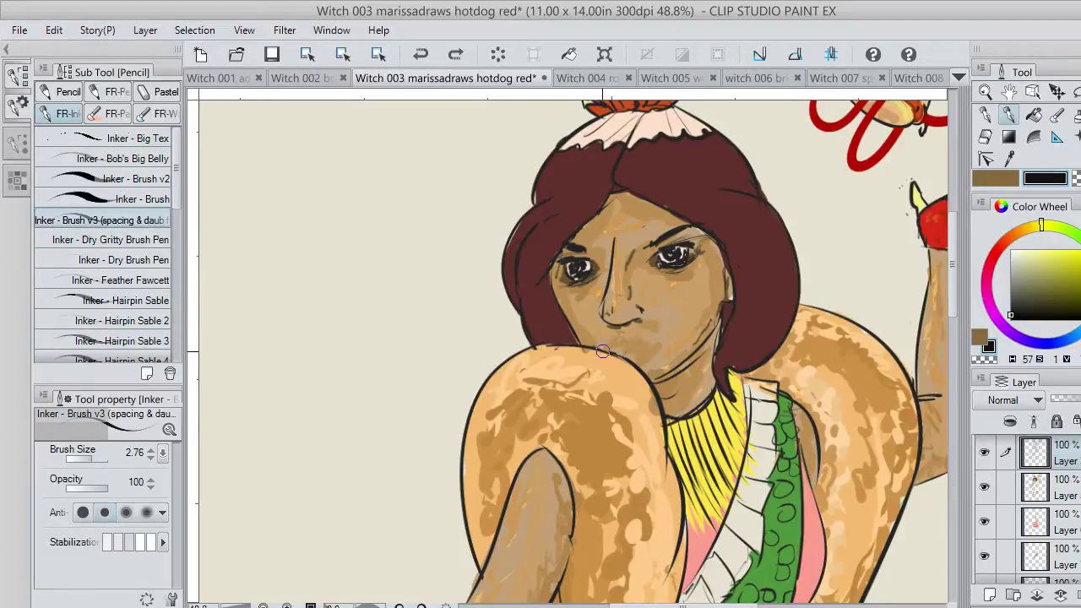
{"action": "left_click_drag", "start_coordinate": [601, 345], "coordinate": [652, 336]}
{"action": "key", "text": "ctrl+z"}
{"action": "key", "text": "ctrl+z"}
Outline the upper and lower lips in thin near-black lines with Inker - Nib Letterer at size 0.50, redrawing until the shape fits.
{"action": "scroll", "coordinate": [175, 317], "scroll_direction": "down", "scroll_amount": 5}
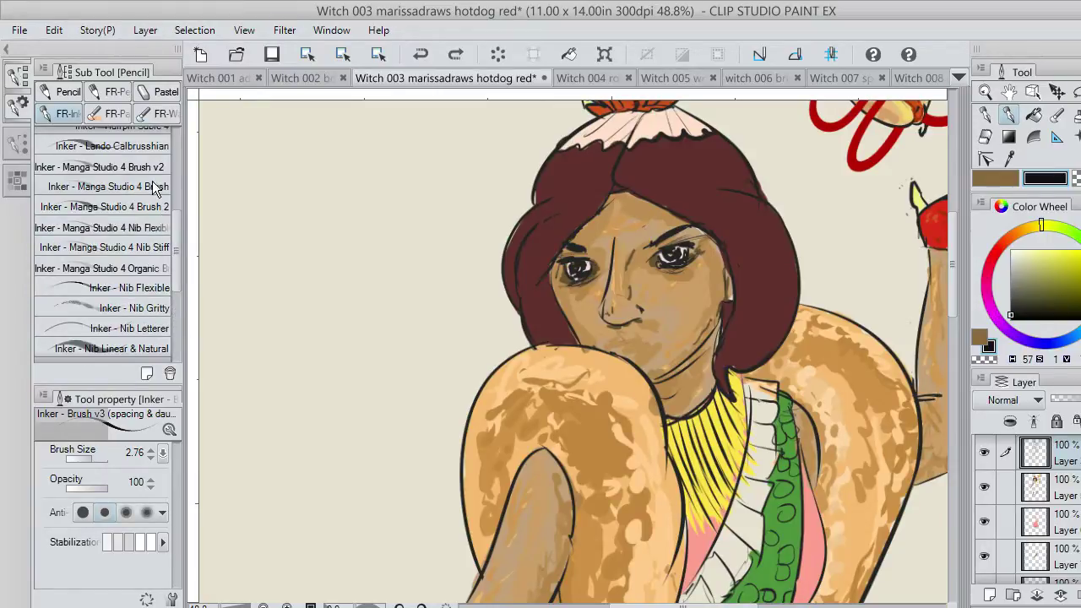
{"action": "left_click", "coordinate": [129, 327]}
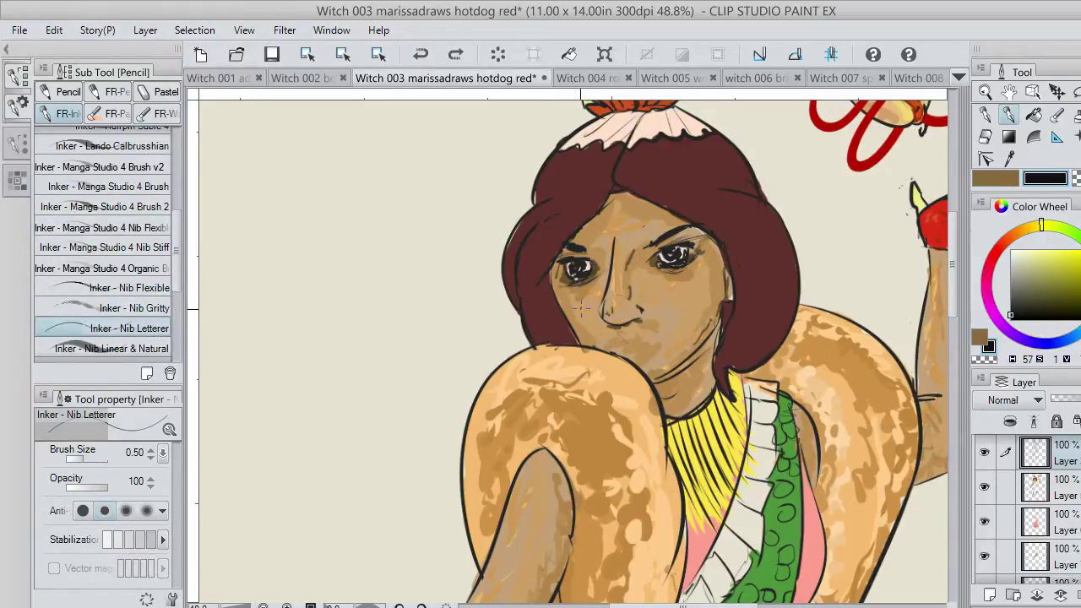
{"action": "mouse_move", "coordinate": [607, 345]}
{"action": "left_mouse_down"}
{"action": "mouse_move", "coordinate": [633, 337]}
{"action": "mouse_move", "coordinate": [622, 339]}
{"action": "left_mouse_up"}
{"action": "key", "text": "ctrl+z"}
{"action": "key", "text": "ctrl+z"}
{"action": "left_click_drag", "start_coordinate": [602, 347], "coordinate": [639, 344]}
{"action": "key", "text": "ctrl+z"}
{"action": "key", "text": "ctrl+z"}
{"action": "key", "text": "ctrl+z"}
{"action": "key", "text": "ctrl+z"}
{"action": "key", "text": "ctrl+z"}
{"action": "left_click_drag", "start_coordinate": [639, 355], "coordinate": [653, 344]}
{"action": "key", "text": "ctrl+z"}
{"action": "left_click_drag", "start_coordinate": [609, 344], "coordinate": [649, 350]}
Paint the lips reddish brown, hue 19, saturation 87, on the skin layer with Hairpin Sable 3.
{"action": "left_click", "coordinate": [1066, 485]}
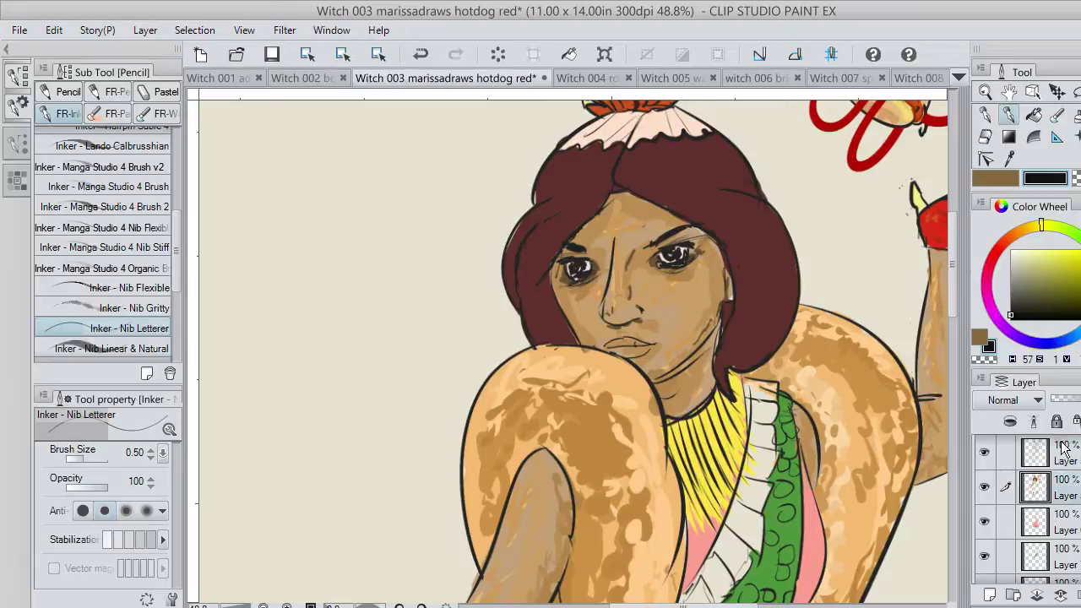
{"action": "left_click", "coordinate": [1010, 244]}
{"action": "left_click_drag", "start_coordinate": [1066, 256], "coordinate": [1064, 276]}
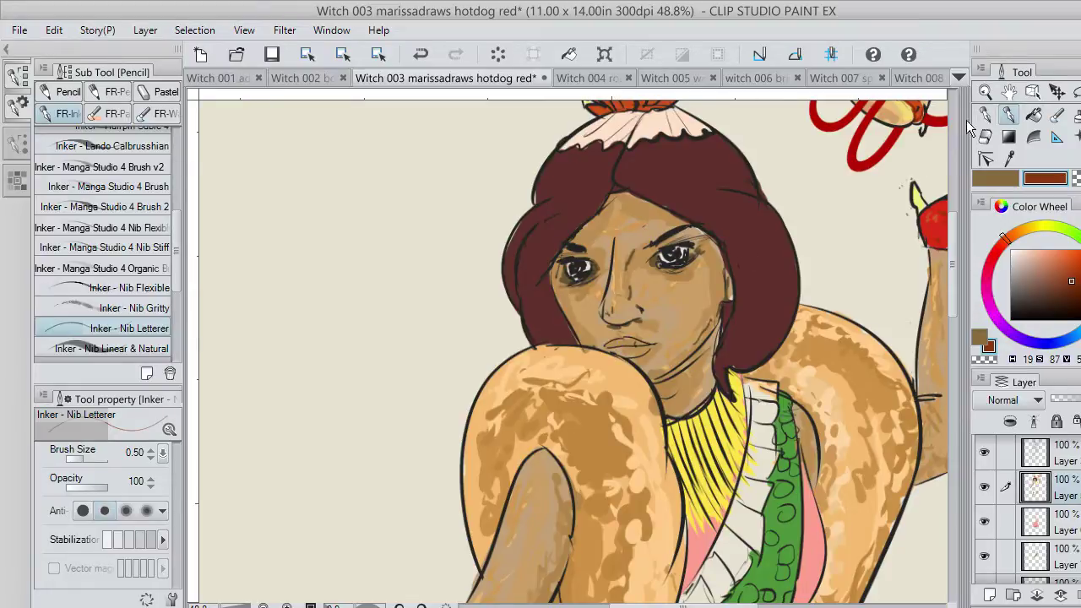
{"action": "scroll", "coordinate": [173, 180], "scroll_direction": "up", "scroll_amount": 5}
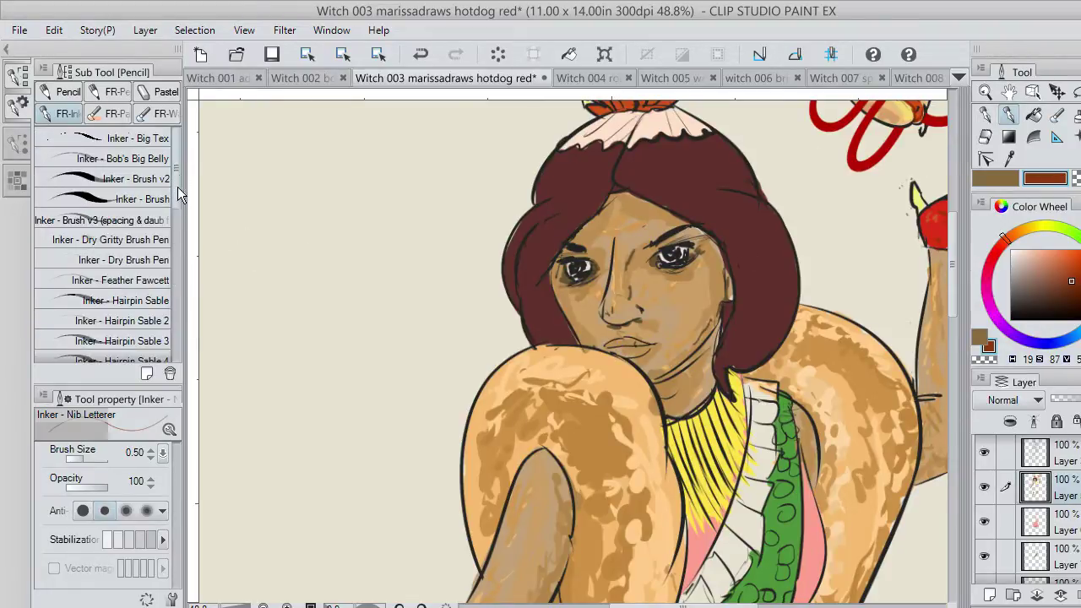
{"action": "left_click", "coordinate": [168, 340]}
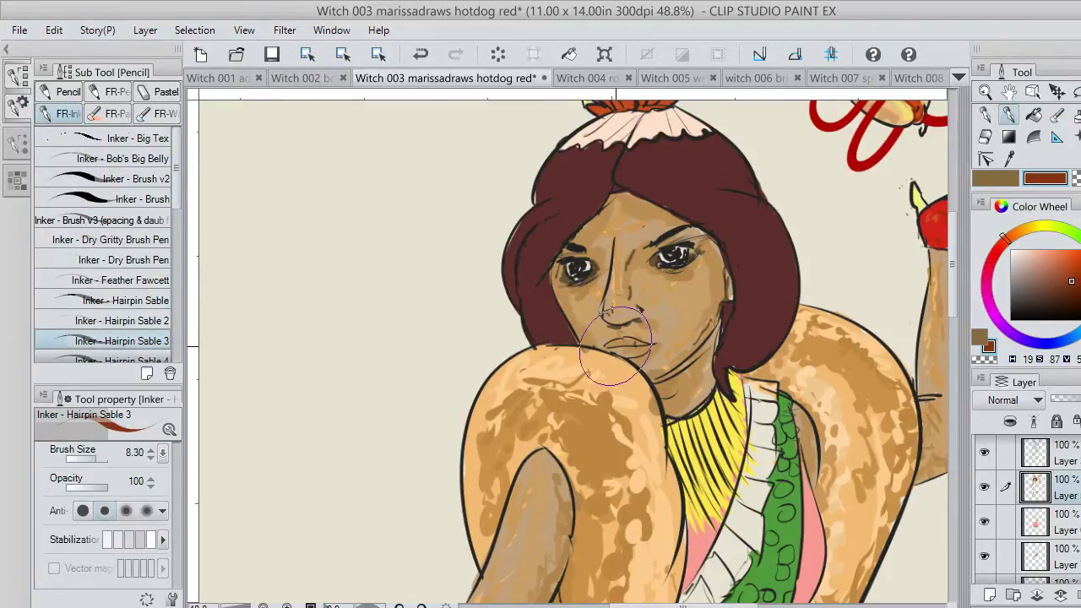
{"action": "mouse_move", "coordinate": [619, 344]}
{"action": "left_mouse_down"}
{"action": "mouse_move", "coordinate": [639, 346]}
{"action": "mouse_move", "coordinate": [606, 351]}
{"action": "mouse_move", "coordinate": [631, 349]}
{"action": "left_mouse_up"}
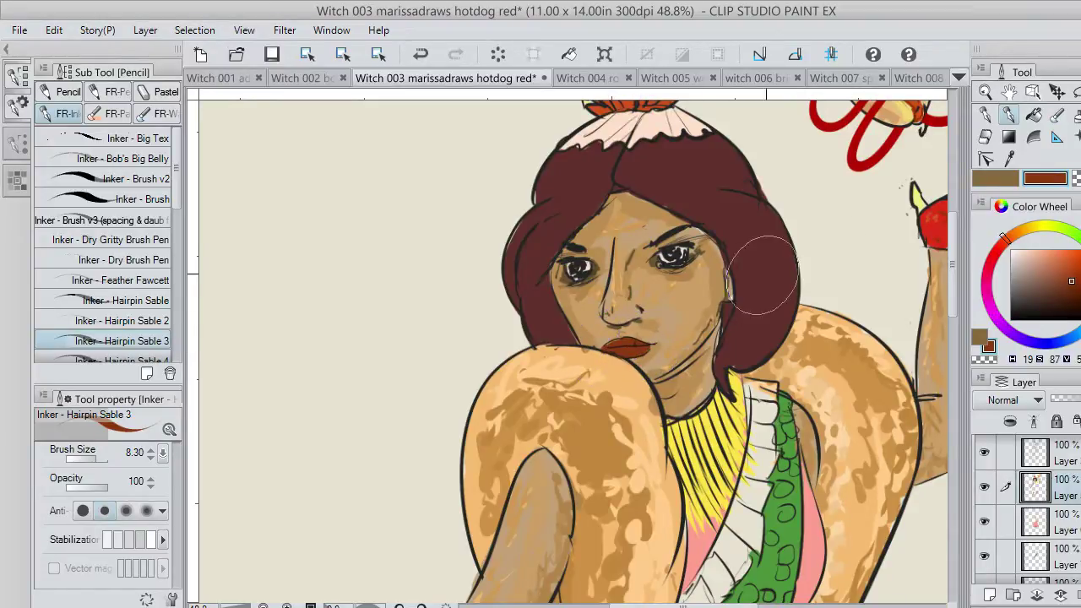
Recolour the lips bright red, hue 9, saturation 100, using the Fill tool set to refer to the edited layer only.
{"action": "left_click", "coordinate": [1074, 268]}
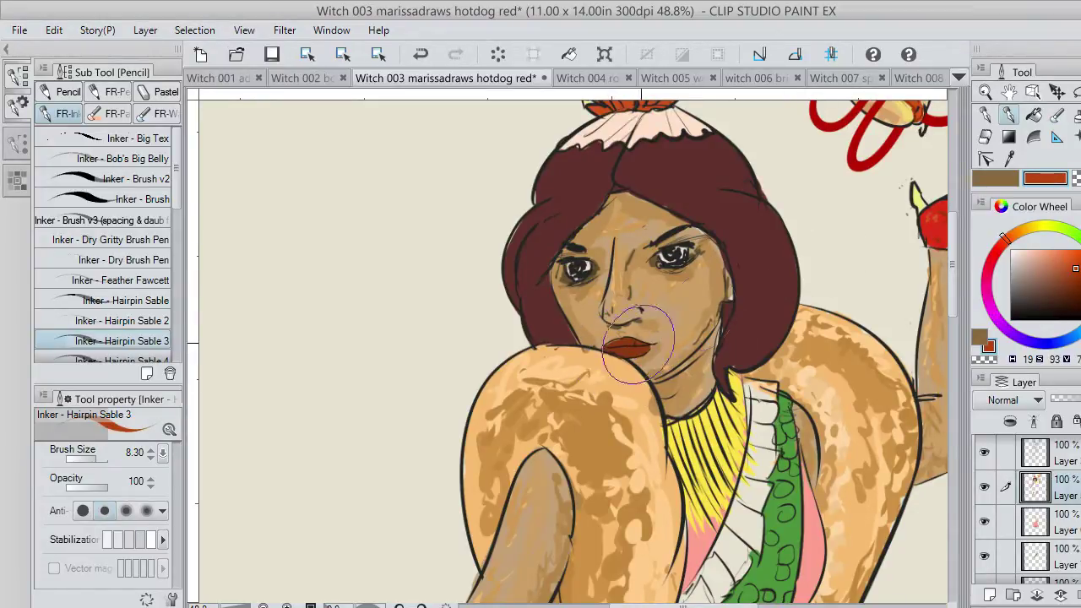
{"action": "left_click", "coordinate": [1033, 116]}
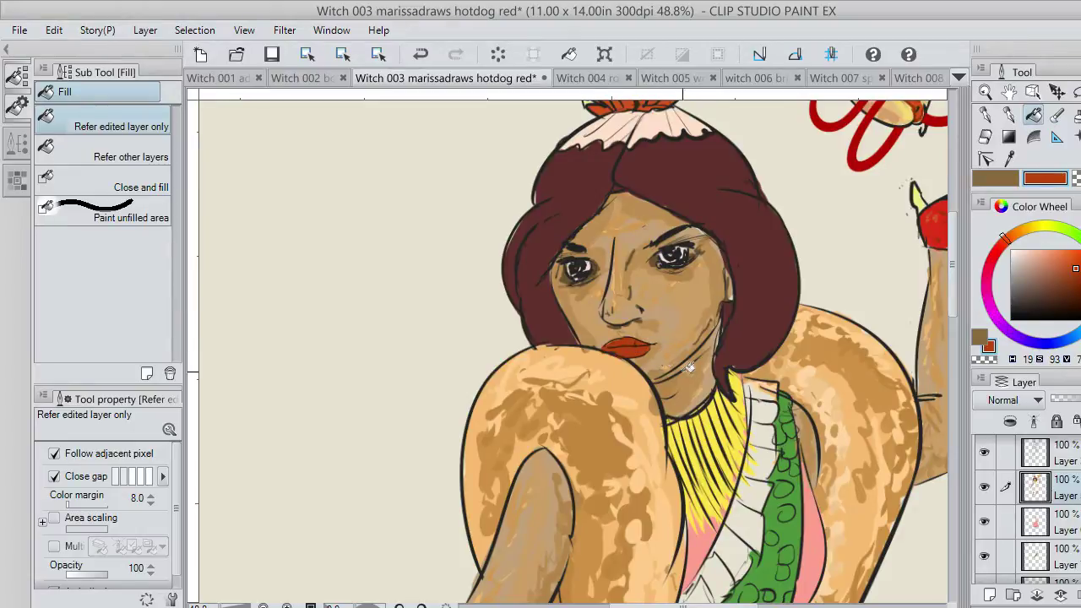
{"action": "left_click", "coordinate": [1076, 250]}
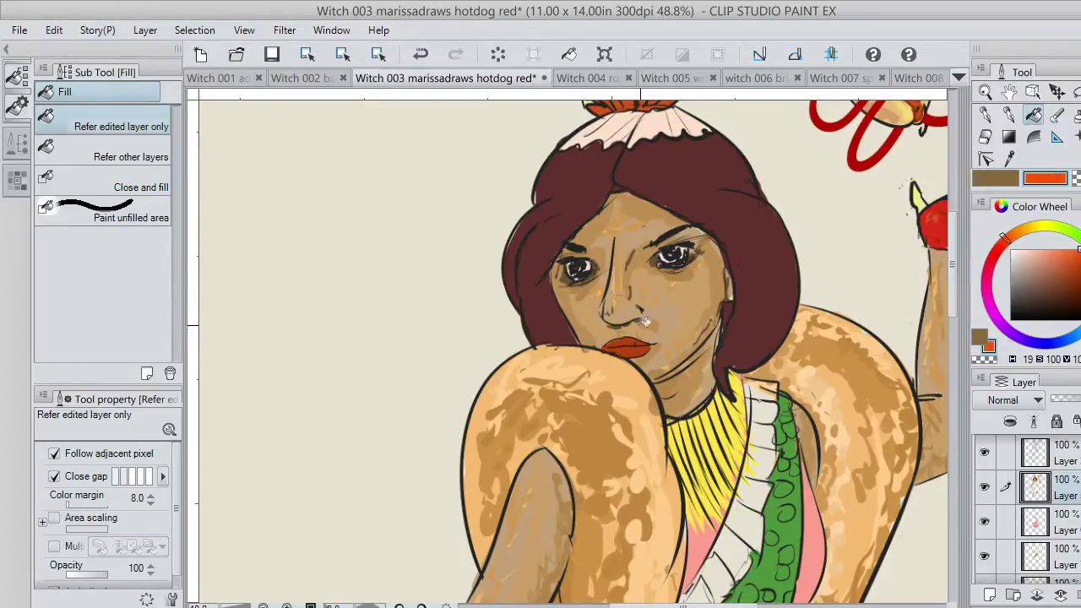
{"action": "left_click", "coordinate": [1079, 262]}
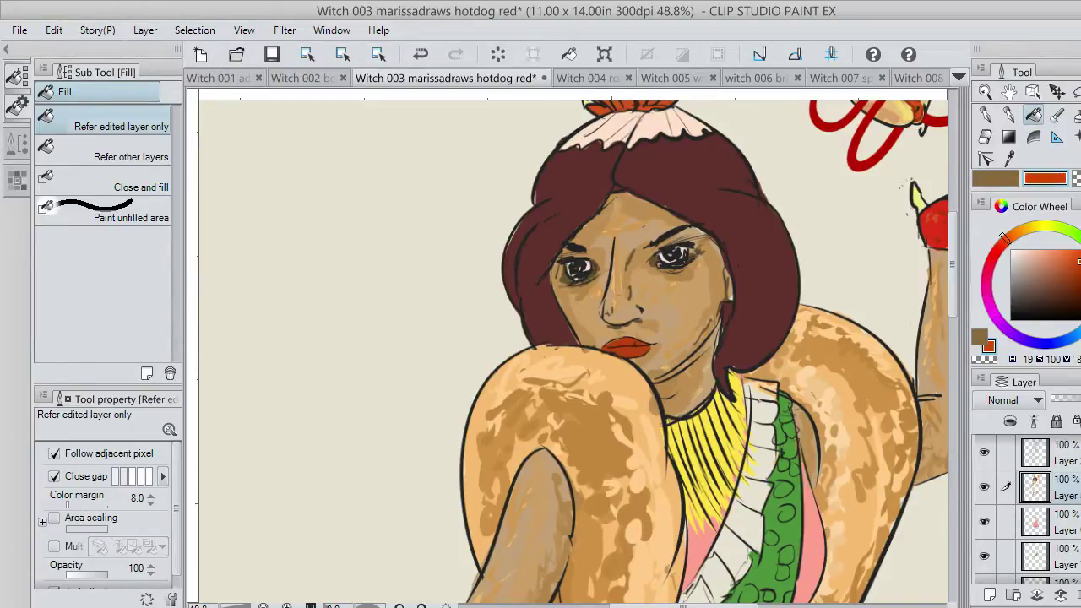
{"action": "left_click", "coordinate": [999, 247]}
{"action": "left_click", "coordinate": [642, 346]}
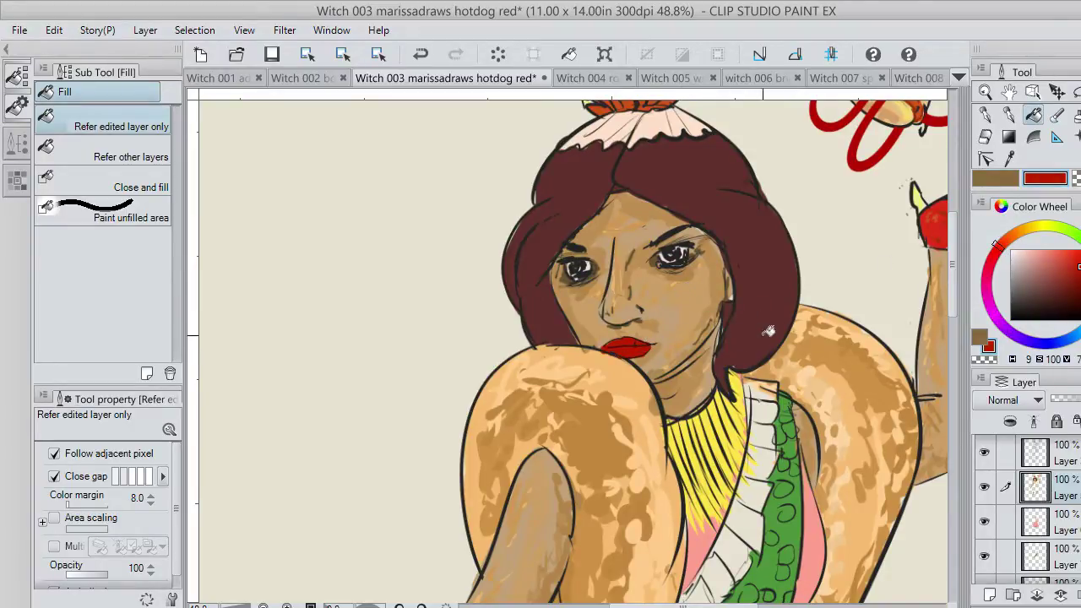
Touch up the line at the outer corner of the lips in black with Inker - Hairpin Sable 2 at size 0.69.
{"action": "left_click", "coordinate": [1009, 117]}
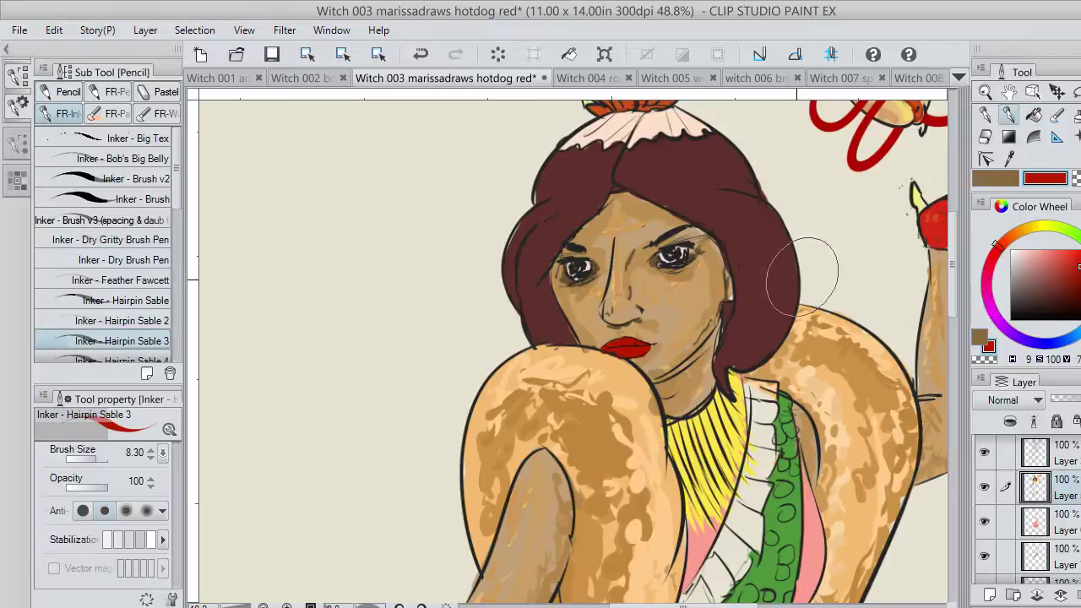
{"action": "left_click", "coordinate": [1009, 318]}
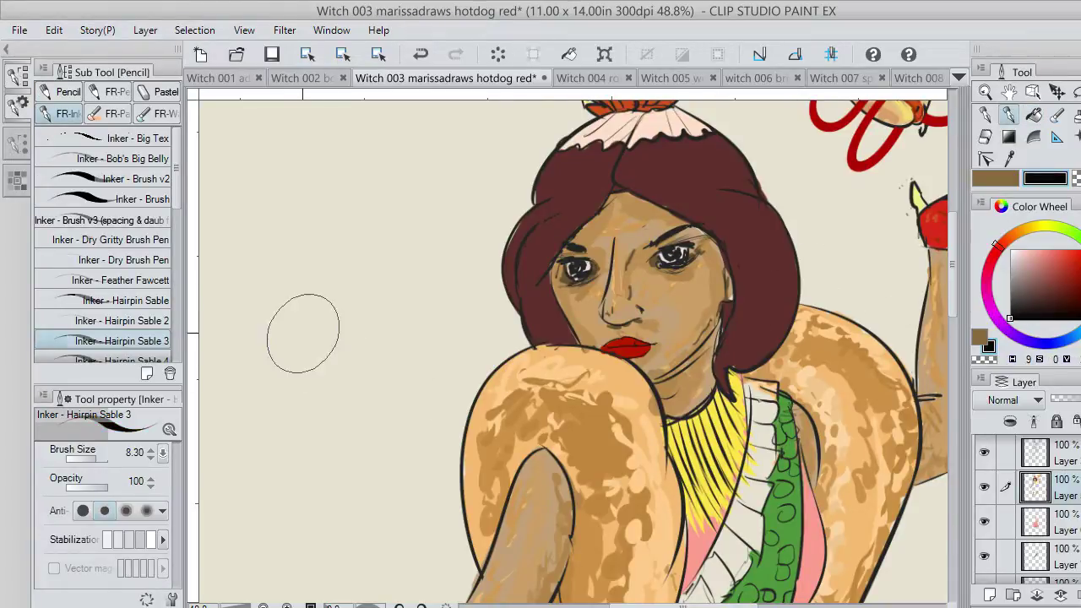
{"action": "left_click", "coordinate": [152, 321]}
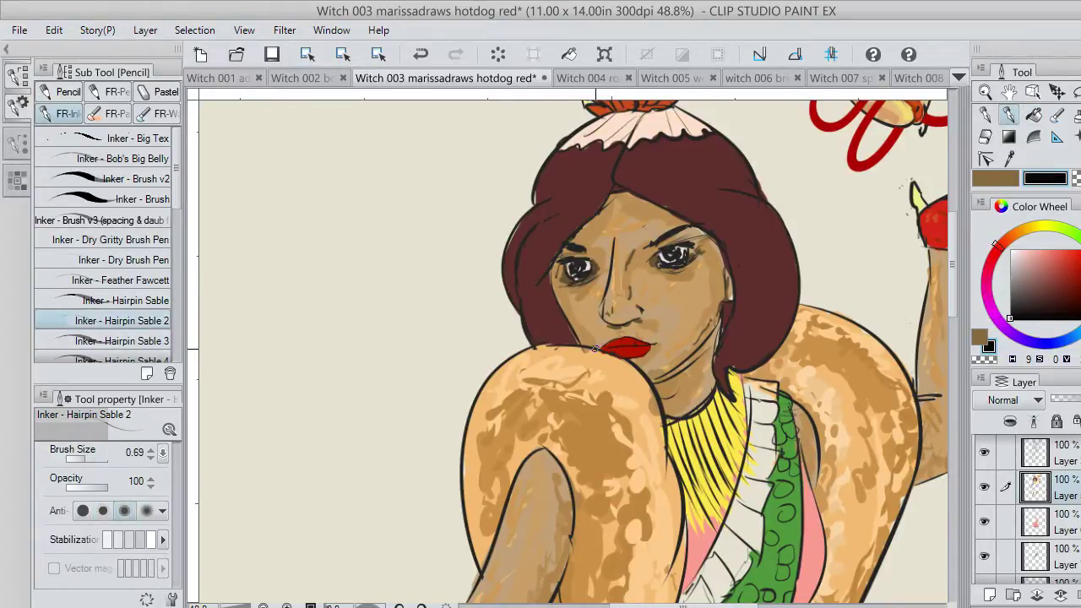
{"action": "left_click_drag", "start_coordinate": [598, 344], "coordinate": [617, 345]}
Sample the pale pink of the headpiece ruffle and shade its folds in peach, hue 26, saturation 50, with Hairpin Sable 2.
{"action": "left_click", "coordinate": [1010, 158]}
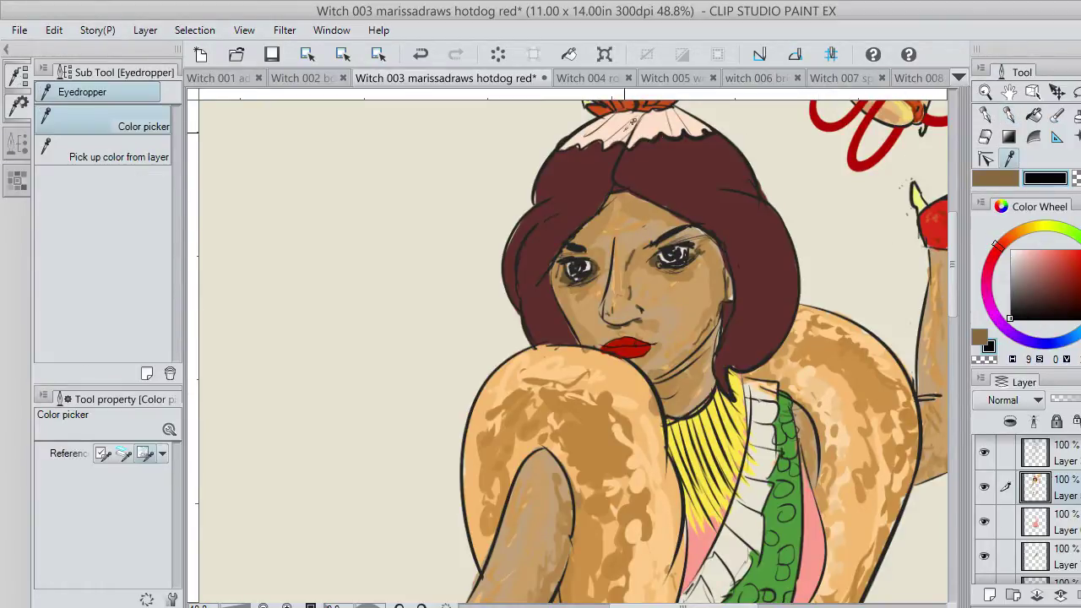
{"action": "left_click", "coordinate": [642, 116]}
{"action": "left_click", "coordinate": [1009, 114]}
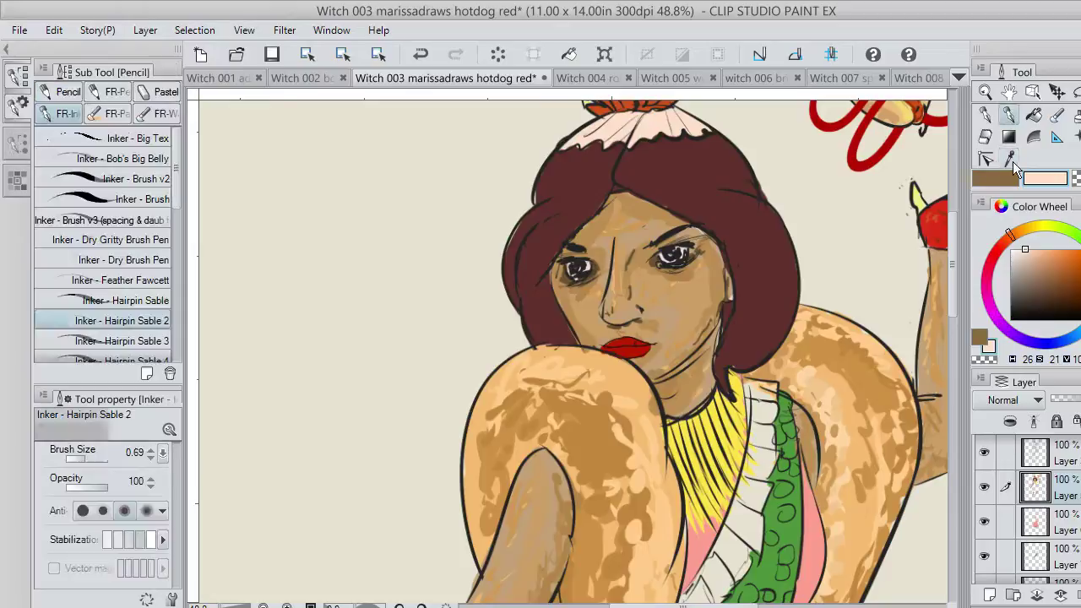
{"action": "left_click", "coordinate": [1025, 252]}
{"action": "left_click", "coordinate": [1026, 251]}
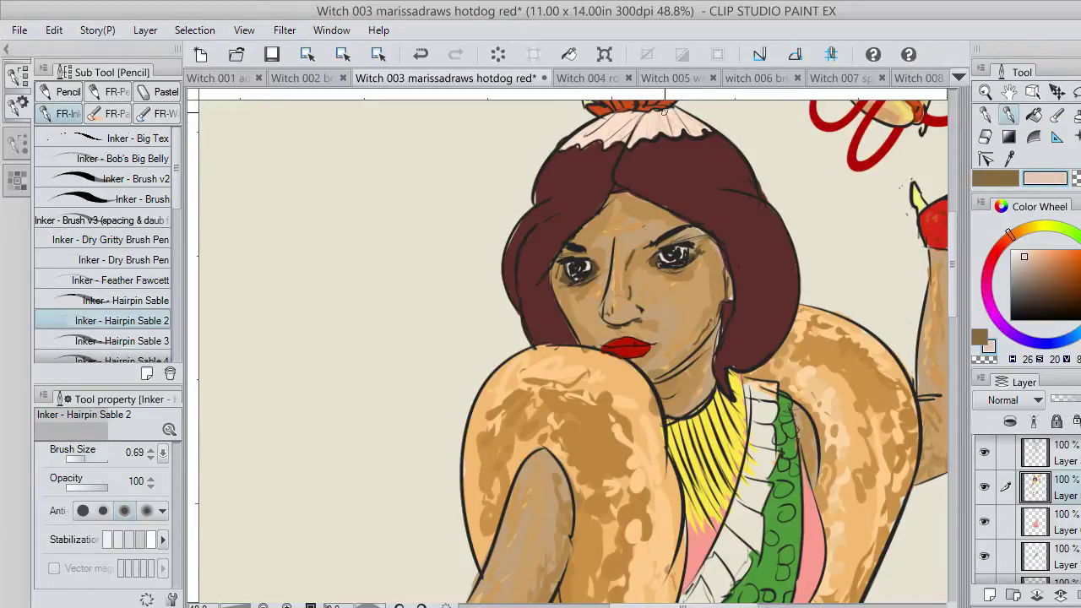
{"action": "left_click", "coordinate": [1017, 252]}
{"action": "left_click", "coordinate": [1046, 250]}
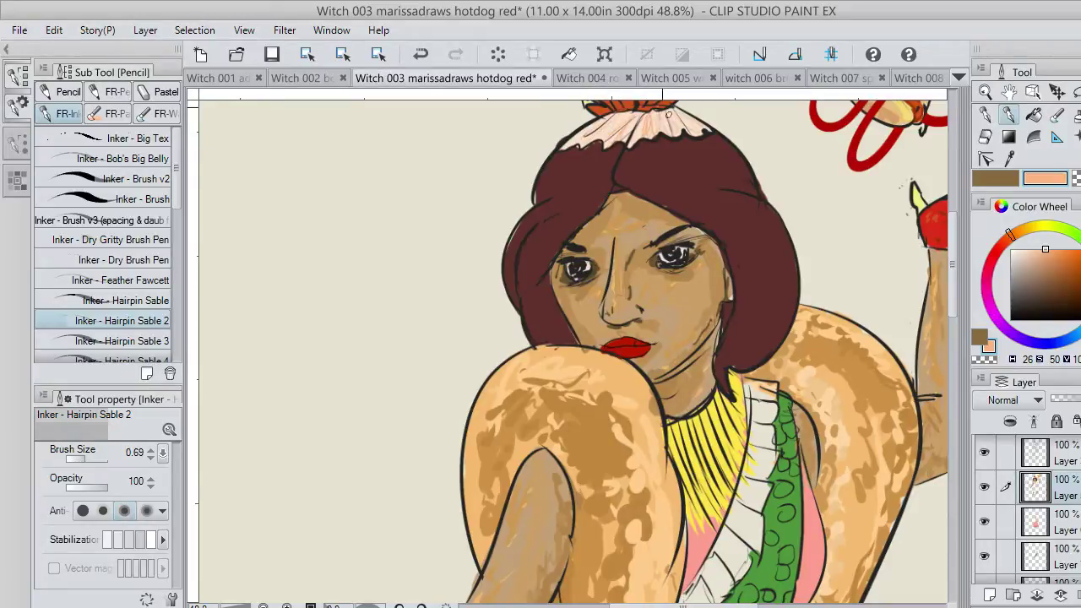
{"action": "key", "text": "ctrl+z"}
{"action": "left_click_drag", "start_coordinate": [654, 119], "coordinate": [651, 136]}
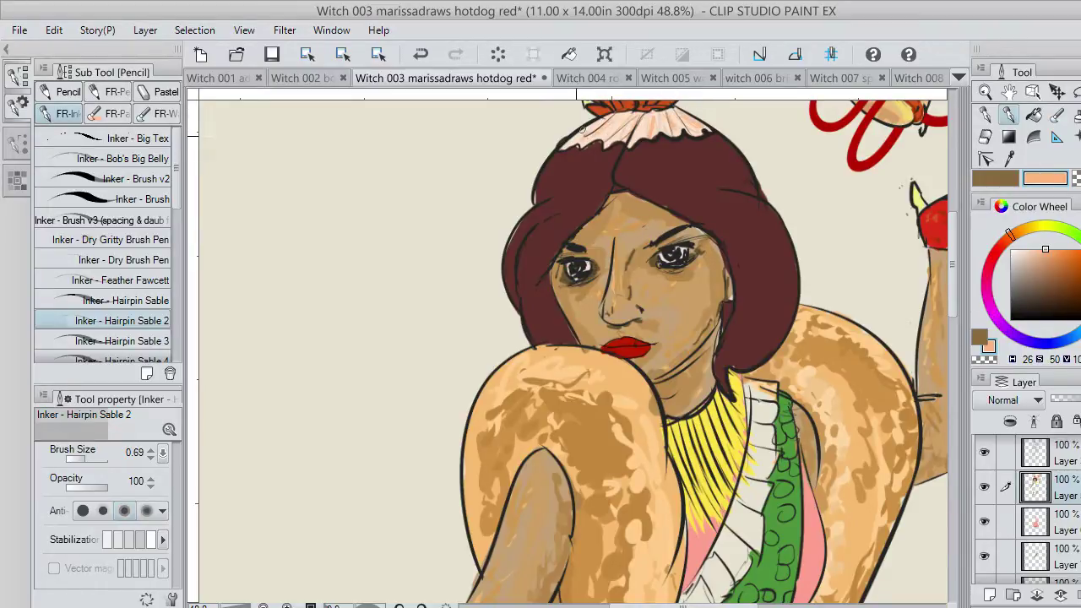
Add a new layer and place it directly beneath the bun colour layer.
{"action": "scroll", "coordinate": [832, 322], "scroll_direction": "up", "scroll_amount": 2}
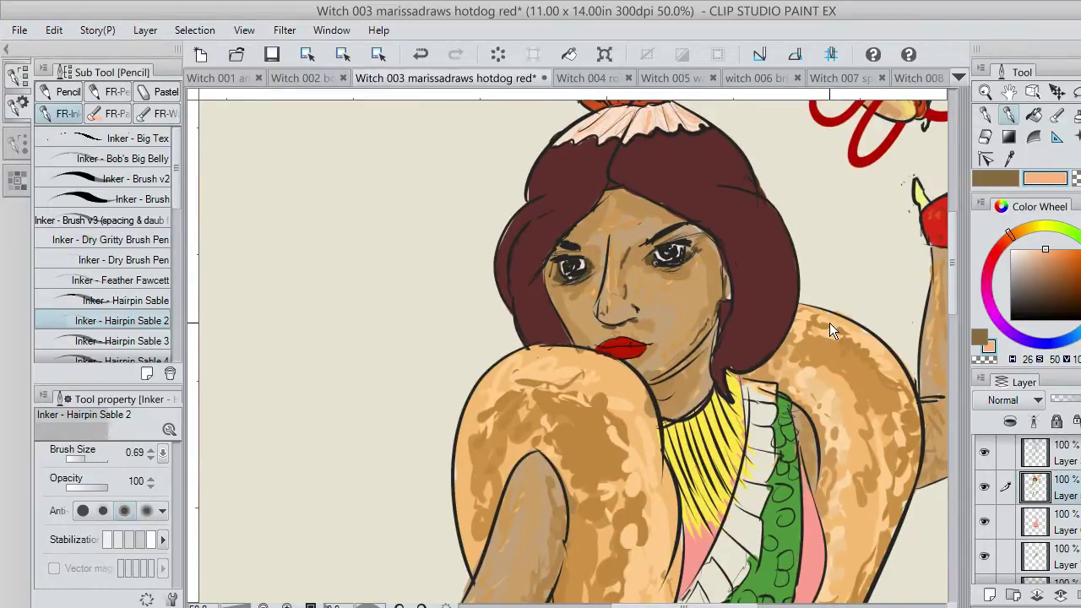
{"action": "mouse_move", "coordinate": [951, 306]}
{"action": "left_mouse_down"}
{"action": "mouse_move", "coordinate": [962, 495]}
{"action": "mouse_move", "coordinate": [944, 350]}
{"action": "mouse_move", "coordinate": [955, 324]}
{"action": "left_mouse_up"}
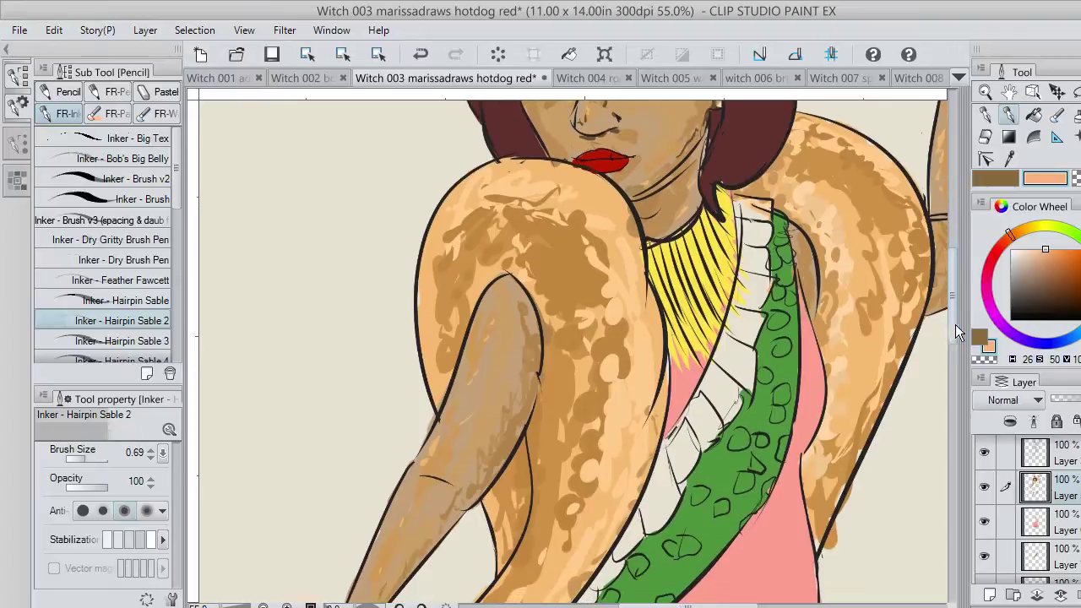
{"action": "scroll", "coordinate": [1034, 511], "scroll_direction": "down", "scroll_amount": 5}
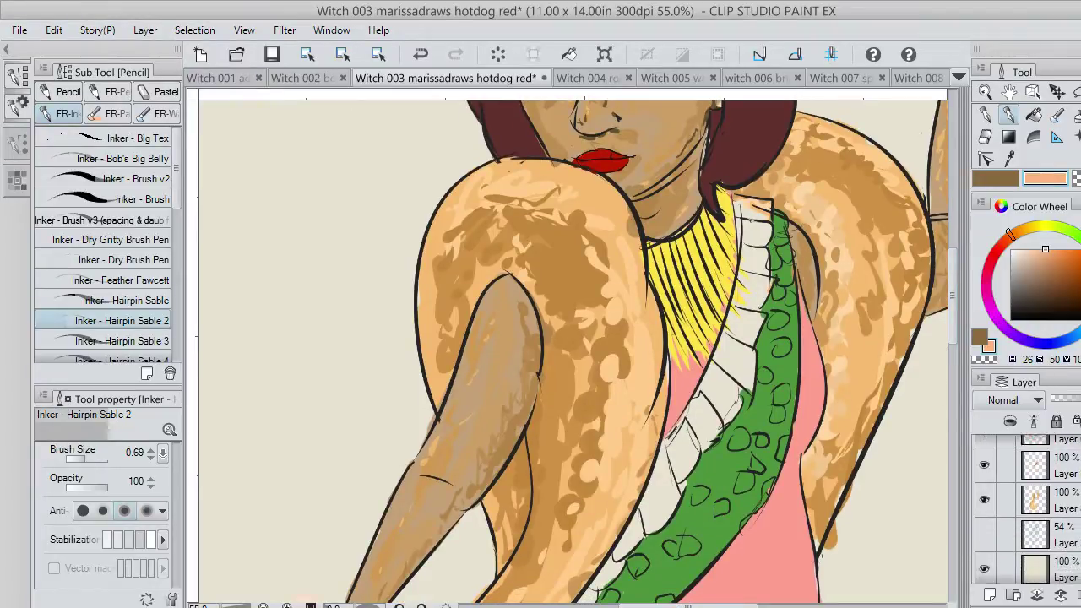
{"action": "left_click", "coordinate": [989, 596]}
{"action": "left_click_drag", "start_coordinate": [1035, 530], "coordinate": [1069, 563]}
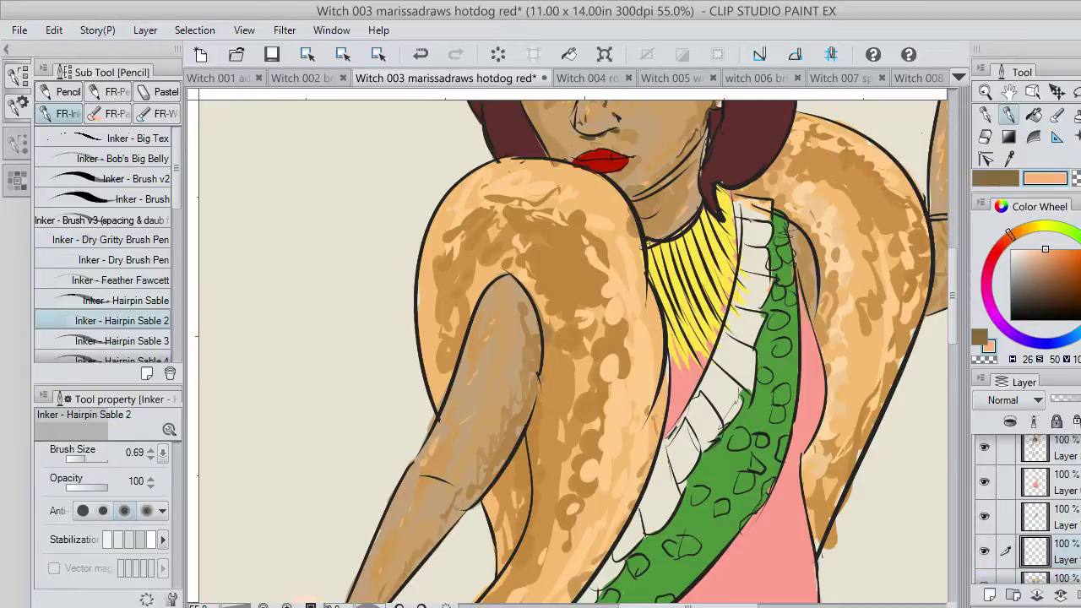
{"action": "left_click_drag", "start_coordinate": [1074, 477], "coordinate": [1074, 524]}
Paint the ruffle along the green sash white with Inker - Hairpin Sable 3 on the new layer.
{"action": "left_click", "coordinate": [1020, 249]}
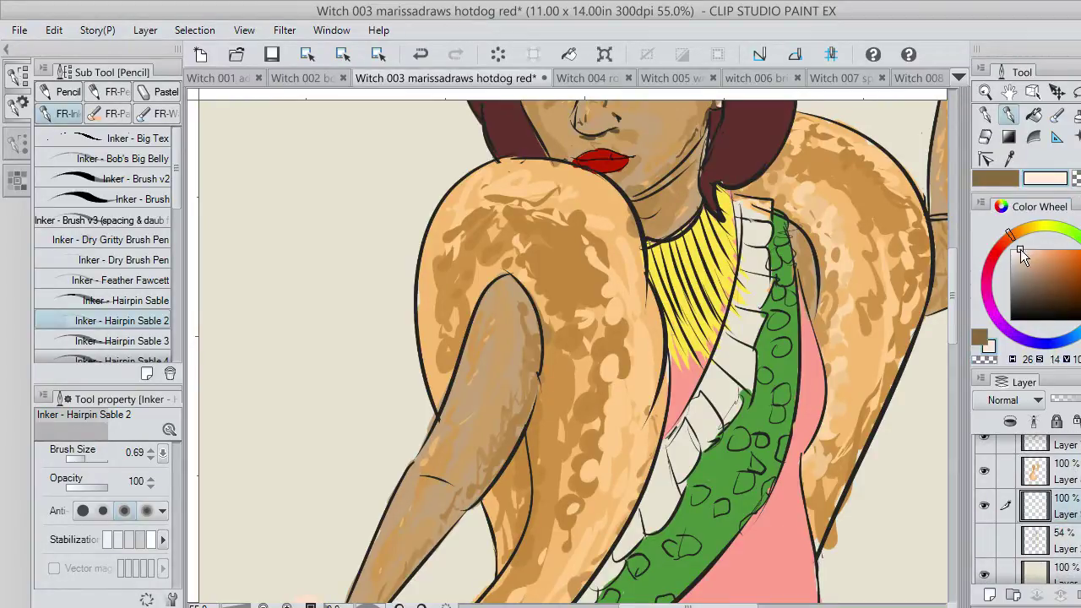
{"action": "left_click_drag", "start_coordinate": [1020, 249], "coordinate": [999, 233]}
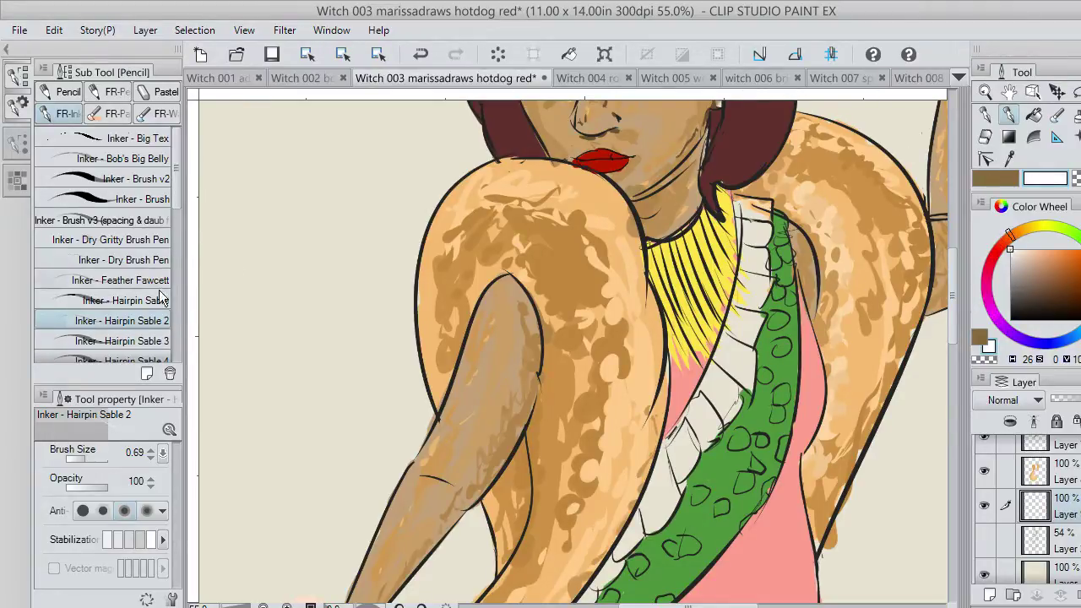
{"action": "left_click", "coordinate": [154, 342]}
{"action": "mouse_move", "coordinate": [737, 326]}
{"action": "left_mouse_down"}
{"action": "mouse_move", "coordinate": [718, 358]}
{"action": "mouse_move", "coordinate": [741, 296]}
{"action": "mouse_move", "coordinate": [737, 363]}
{"action": "mouse_move", "coordinate": [752, 209]}
{"action": "mouse_move", "coordinate": [747, 222]}
{"action": "mouse_move", "coordinate": [760, 203]}
{"action": "mouse_move", "coordinate": [690, 443]}
{"action": "mouse_move", "coordinate": [718, 355]}
{"action": "mouse_move", "coordinate": [641, 507]}
{"action": "mouse_move", "coordinate": [709, 406]}
{"action": "mouse_move", "coordinate": [620, 535]}
{"action": "left_mouse_up"}
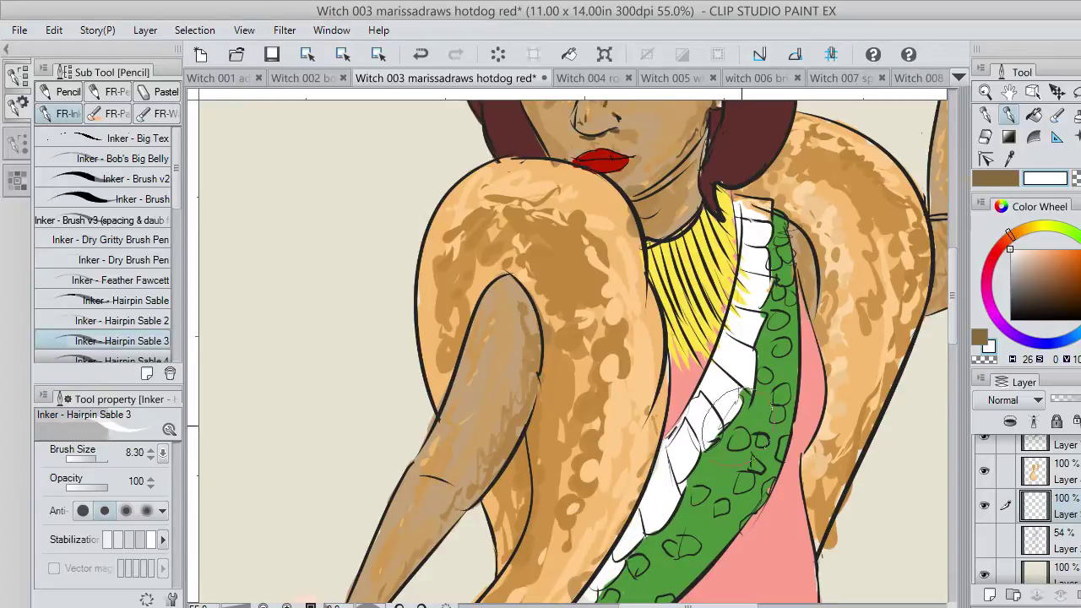
{"action": "left_click_drag", "start_coordinate": [953, 292], "coordinate": [953, 341]}
{"action": "left_click_drag", "start_coordinate": [568, 355], "coordinate": [596, 331]}
{"action": "left_click_drag", "start_coordinate": [950, 354], "coordinate": [966, 300]}
Shade the upper and middle folds of the white ruffle in light magenta, hue 299, saturation 32, redoing unsatisfactory strokes.
{"action": "left_click_drag", "start_coordinate": [1008, 245], "coordinate": [992, 314]}
{"action": "left_click", "coordinate": [1031, 250]}
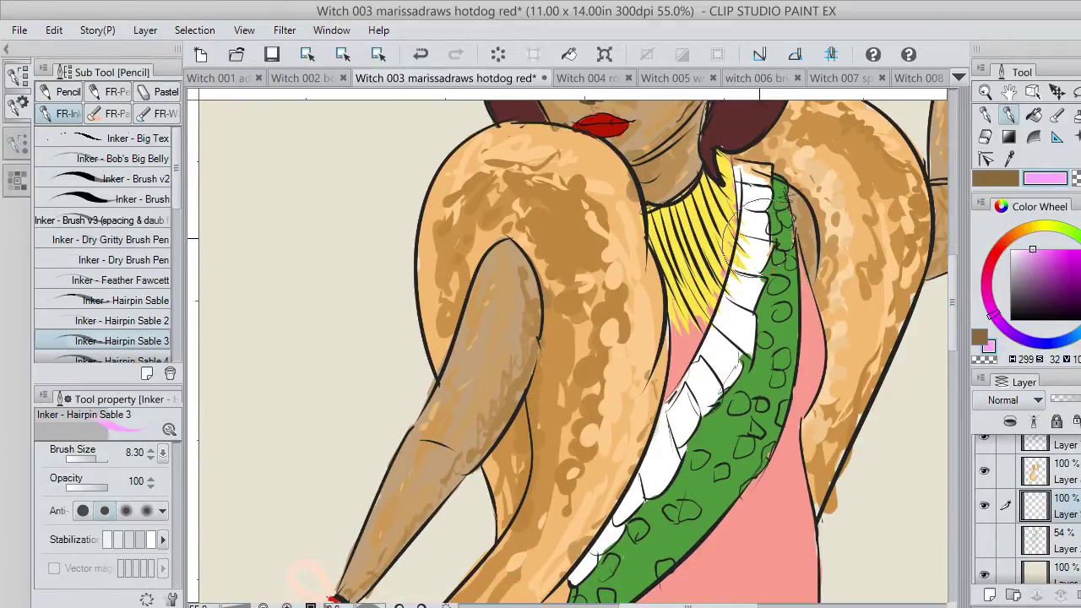
{"action": "mouse_move", "coordinate": [742, 206]}
{"action": "left_mouse_down"}
{"action": "mouse_move", "coordinate": [744, 236]}
{"action": "mouse_move", "coordinate": [783, 228]}
{"action": "mouse_move", "coordinate": [739, 253]}
{"action": "mouse_move", "coordinate": [750, 297]}
{"action": "left_mouse_up"}
{"action": "key", "text": "ctrl+z"}
{"action": "mouse_move", "coordinate": [716, 336]}
{"action": "left_mouse_down"}
{"action": "mouse_move", "coordinate": [723, 363]}
{"action": "mouse_move", "coordinate": [710, 340]}
{"action": "mouse_move", "coordinate": [724, 357]}
{"action": "mouse_move", "coordinate": [714, 337]}
{"action": "mouse_move", "coordinate": [746, 353]}
{"action": "left_mouse_up"}
{"action": "key", "text": "ctrl+z"}
{"action": "key", "text": "ctrl+z"}
{"action": "mouse_move", "coordinate": [744, 363]}
{"action": "left_mouse_down"}
{"action": "mouse_move", "coordinate": [701, 354]}
{"action": "mouse_move", "coordinate": [710, 377]}
{"action": "mouse_move", "coordinate": [699, 373]}
{"action": "mouse_move", "coordinate": [690, 405]}
{"action": "mouse_move", "coordinate": [684, 388]}
{"action": "mouse_move", "coordinate": [692, 404]}
{"action": "mouse_move", "coordinate": [660, 409]}
{"action": "mouse_move", "coordinate": [681, 448]}
{"action": "left_mouse_up"}
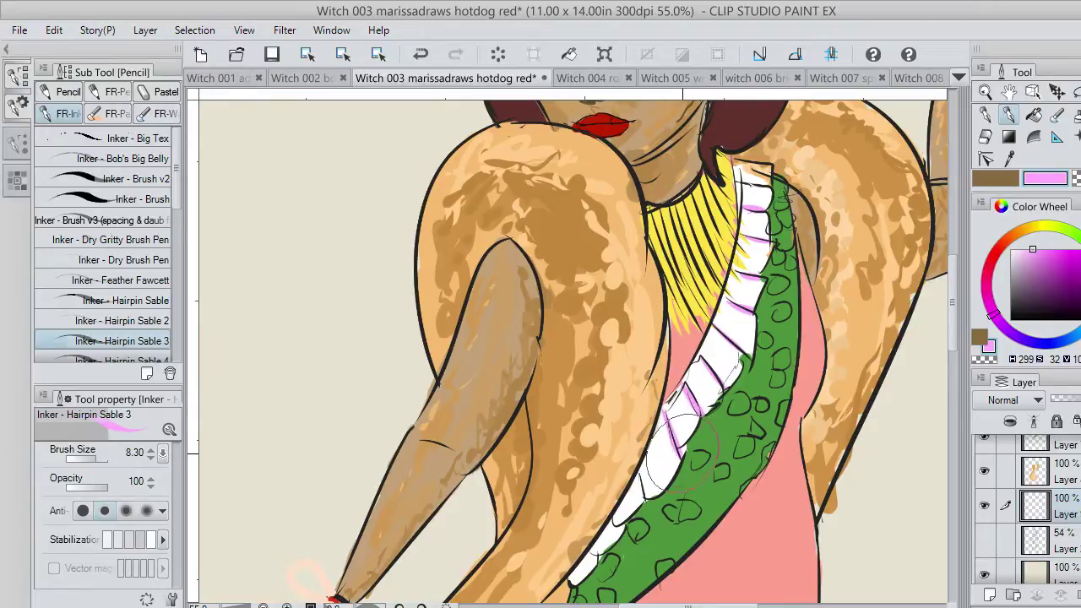
Shade the ruffle's lowest folds and its top fold in the same light magenta, and touch up the top edge in white.
{"action": "mouse_move", "coordinate": [644, 478]}
{"action": "left_mouse_down"}
{"action": "mouse_move", "coordinate": [611, 494]}
{"action": "mouse_move", "coordinate": [630, 475]}
{"action": "mouse_move", "coordinate": [643, 486]}
{"action": "mouse_move", "coordinate": [632, 468]}
{"action": "mouse_move", "coordinate": [634, 511]}
{"action": "mouse_move", "coordinate": [619, 531]}
{"action": "mouse_move", "coordinate": [612, 518]}
{"action": "mouse_move", "coordinate": [622, 530]}
{"action": "mouse_move", "coordinate": [586, 559]}
{"action": "left_mouse_up"}
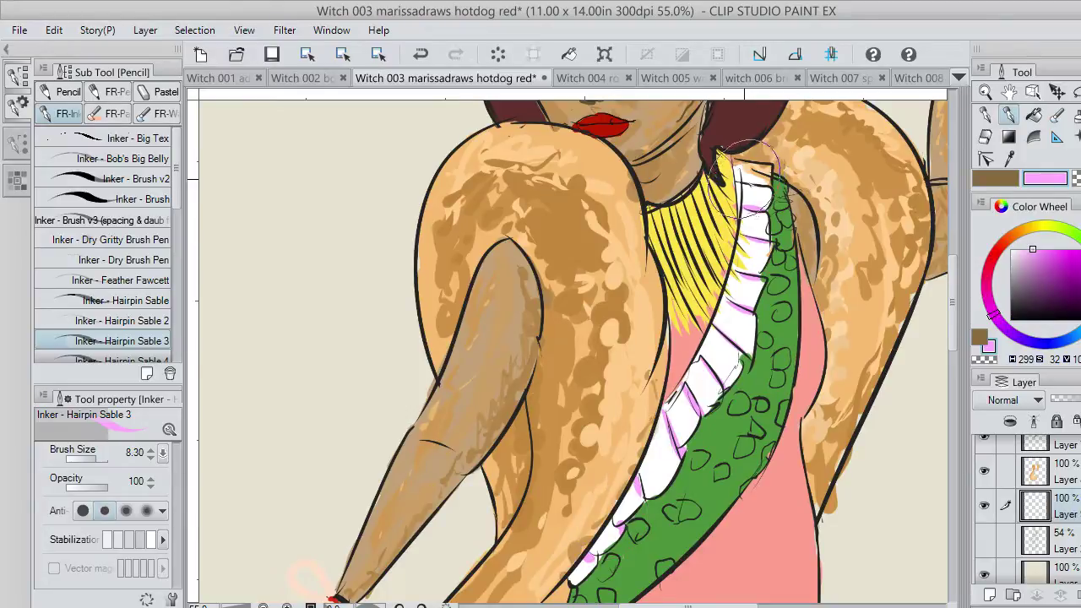
{"action": "key", "text": "ctrl+z"}
{"action": "left_click_drag", "start_coordinate": [743, 179], "coordinate": [766, 182]}
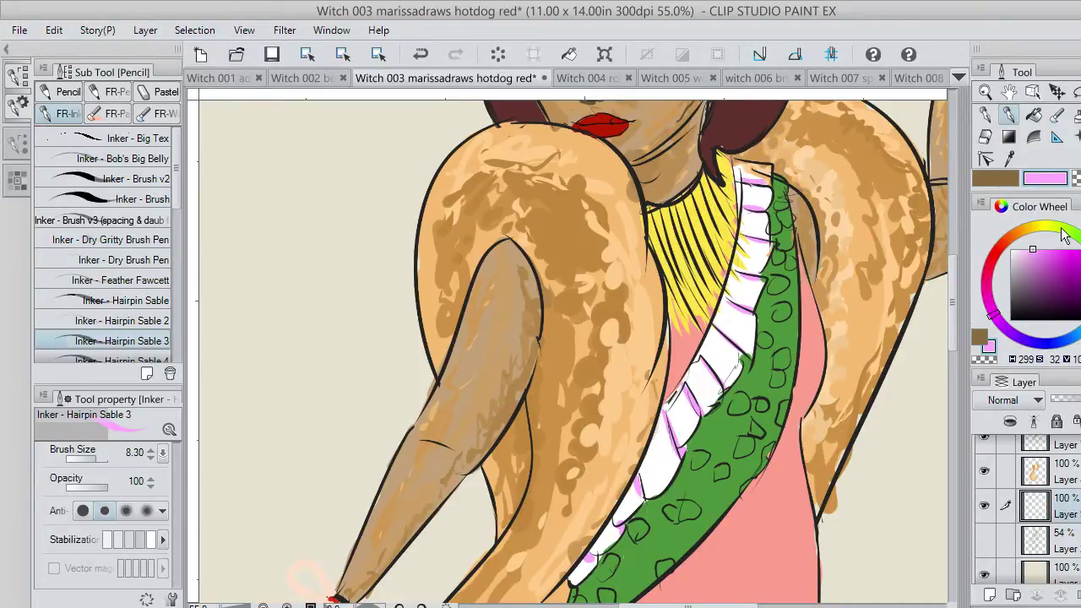
{"action": "left_click_drag", "start_coordinate": [1042, 247], "coordinate": [1011, 249]}
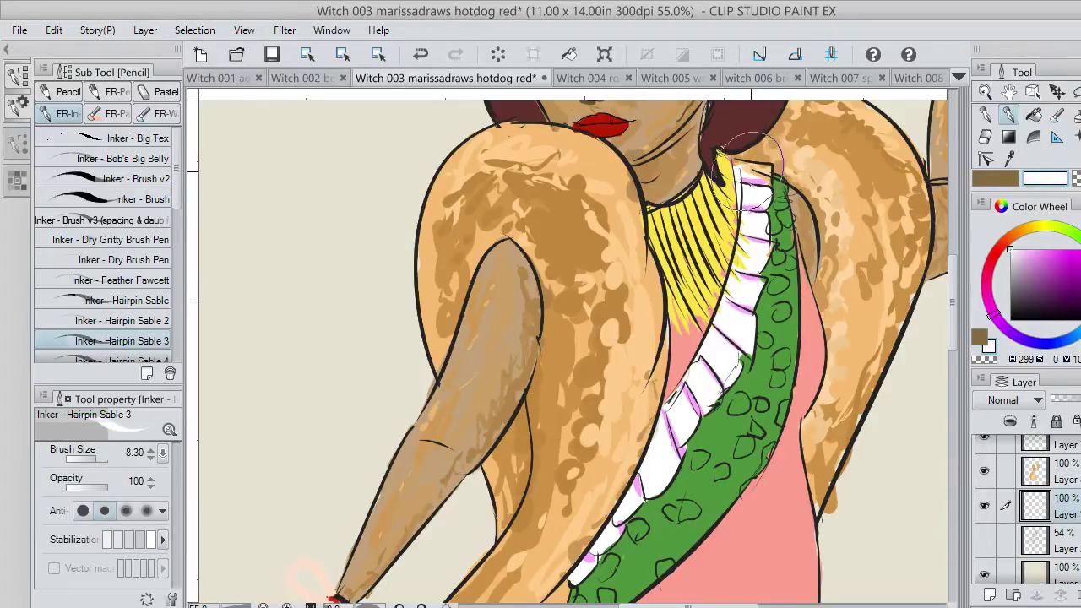
{"action": "mouse_move", "coordinate": [759, 165]}
{"action": "left_mouse_down"}
{"action": "mouse_move", "coordinate": [736, 194]}
{"action": "mouse_move", "coordinate": [764, 173]}
{"action": "mouse_move", "coordinate": [738, 168]}
{"action": "mouse_move", "coordinate": [760, 160]}
{"action": "left_mouse_up"}
Sample the sash's green, lighten it to hue 108, saturation 58, and highlight the upper sash bumps on the skin layer with Hairpin Sable 3.
{"action": "left_click", "coordinate": [1074, 477]}
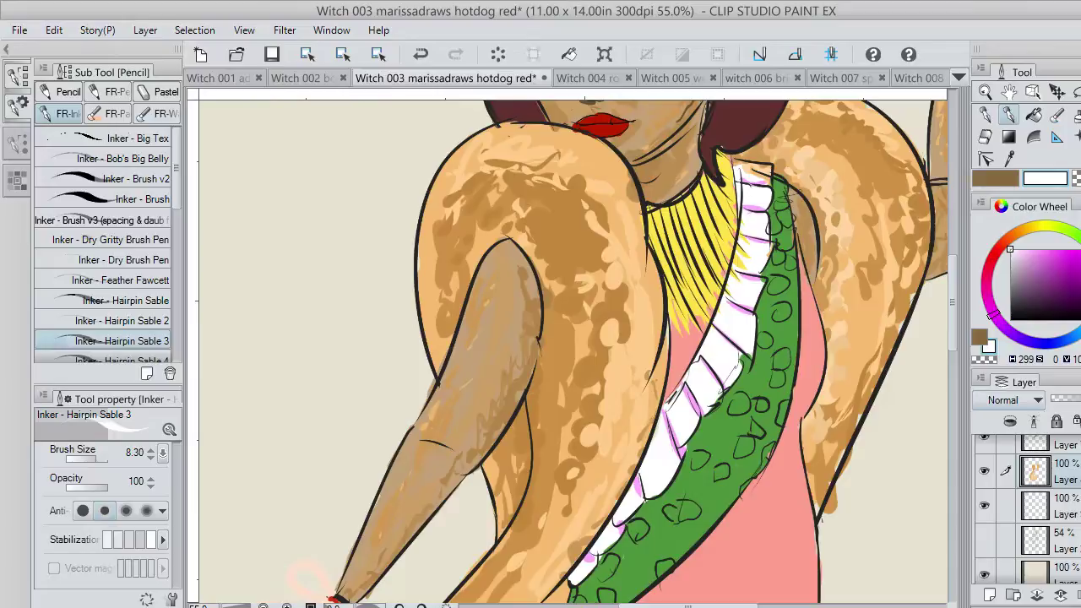
{"action": "scroll", "coordinate": [1072, 508], "scroll_direction": "up", "scroll_amount": 5}
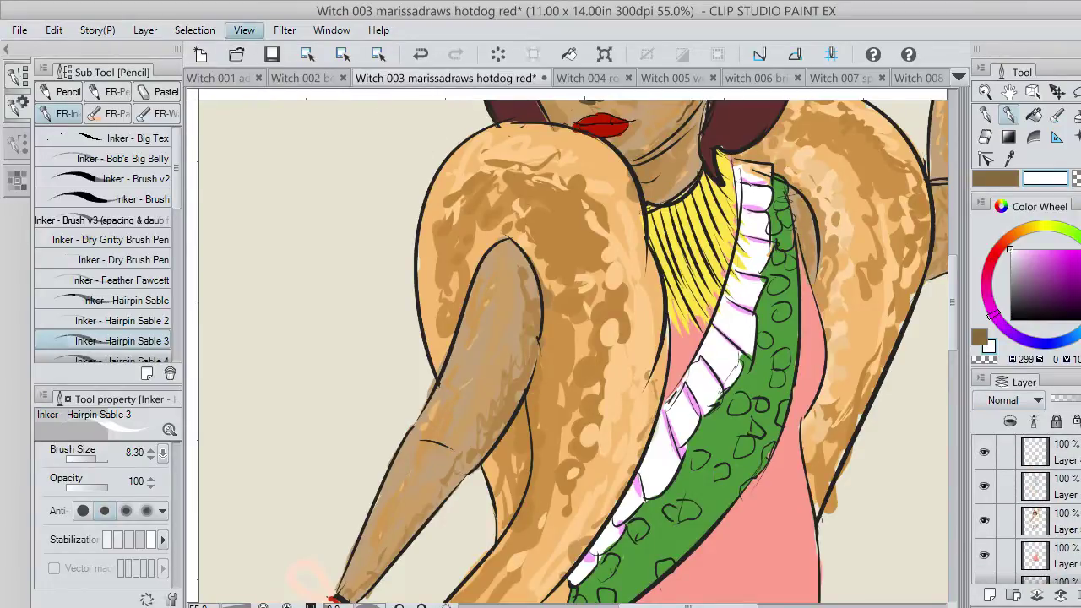
{"action": "left_click", "coordinate": [303, 132]}
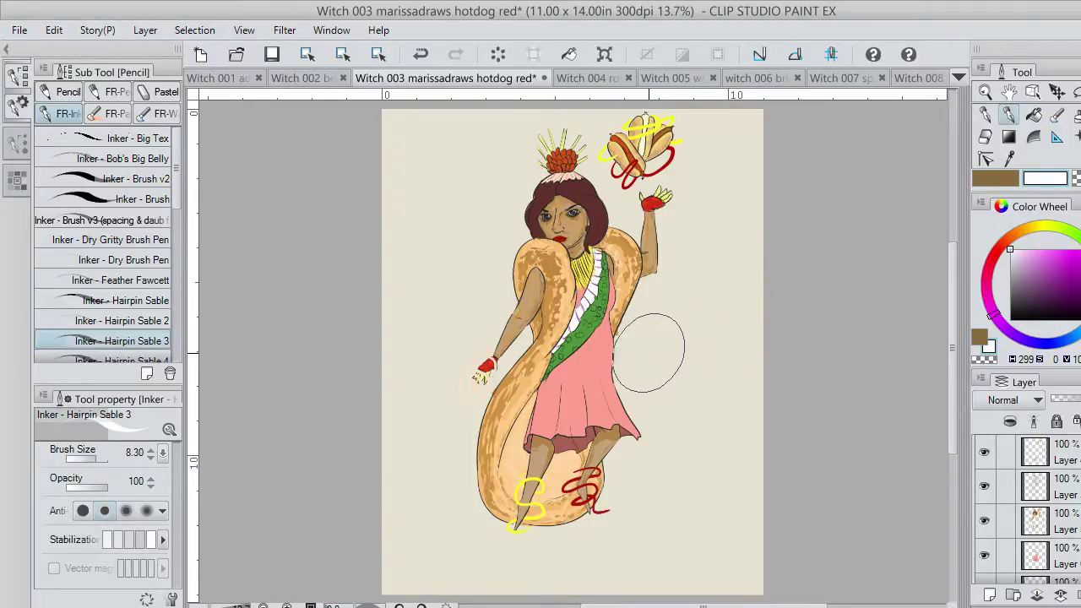
{"action": "scroll", "coordinate": [635, 353], "scroll_direction": "up", "scroll_amount": 3}
{"action": "scroll", "coordinate": [615, 325], "scroll_direction": "up", "scroll_amount": 2}
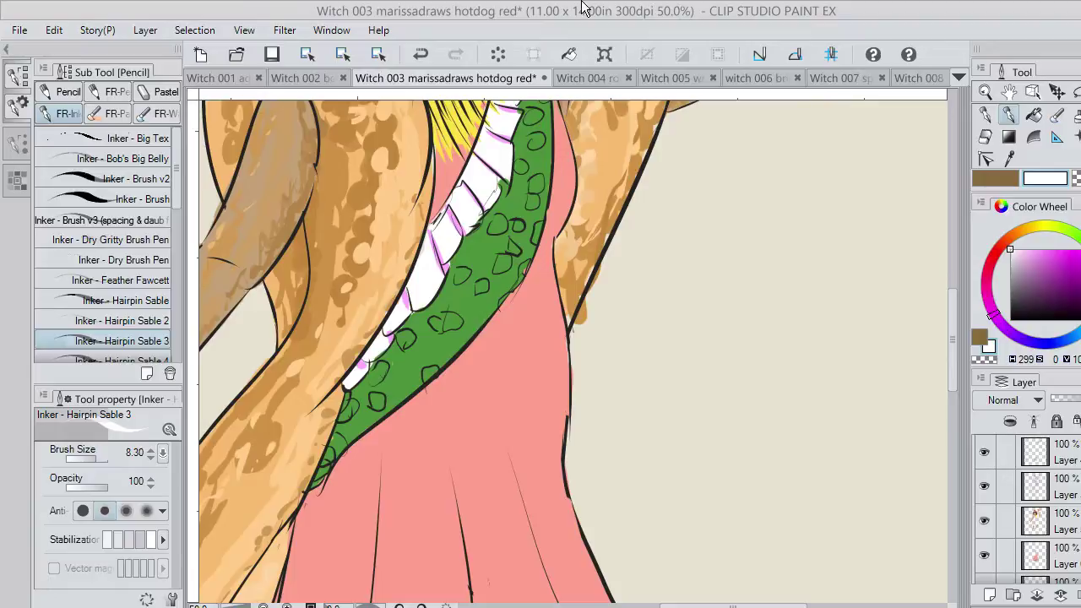
{"action": "left_click_drag", "start_coordinate": [953, 355], "coordinate": [960, 309]}
{"action": "left_click", "coordinate": [1009, 158]}
{"action": "left_click", "coordinate": [477, 358]}
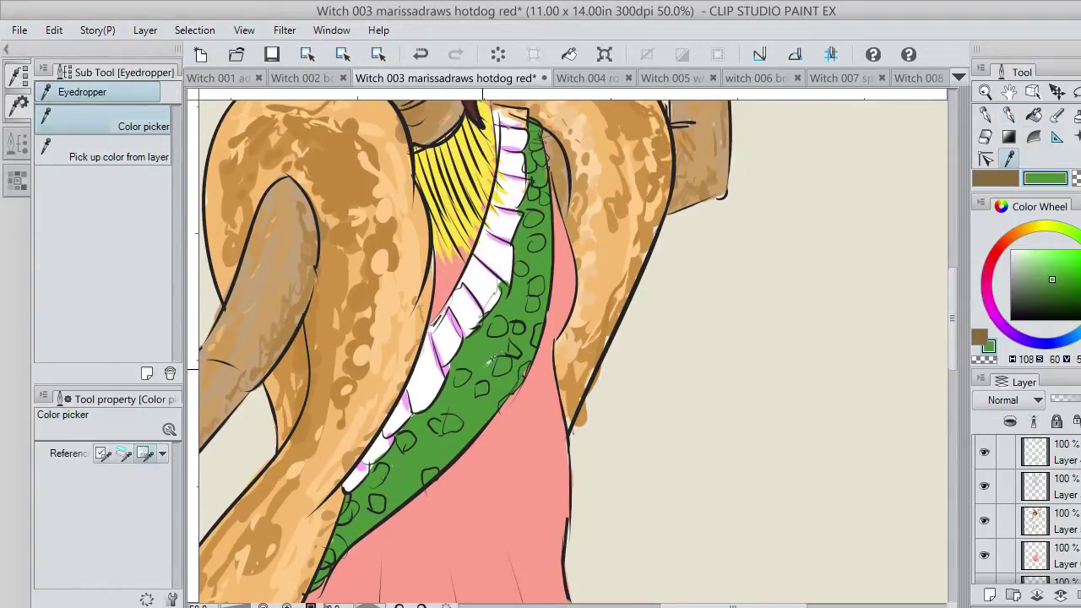
{"action": "left_click", "coordinate": [1051, 262]}
{"action": "left_click", "coordinate": [1009, 114]}
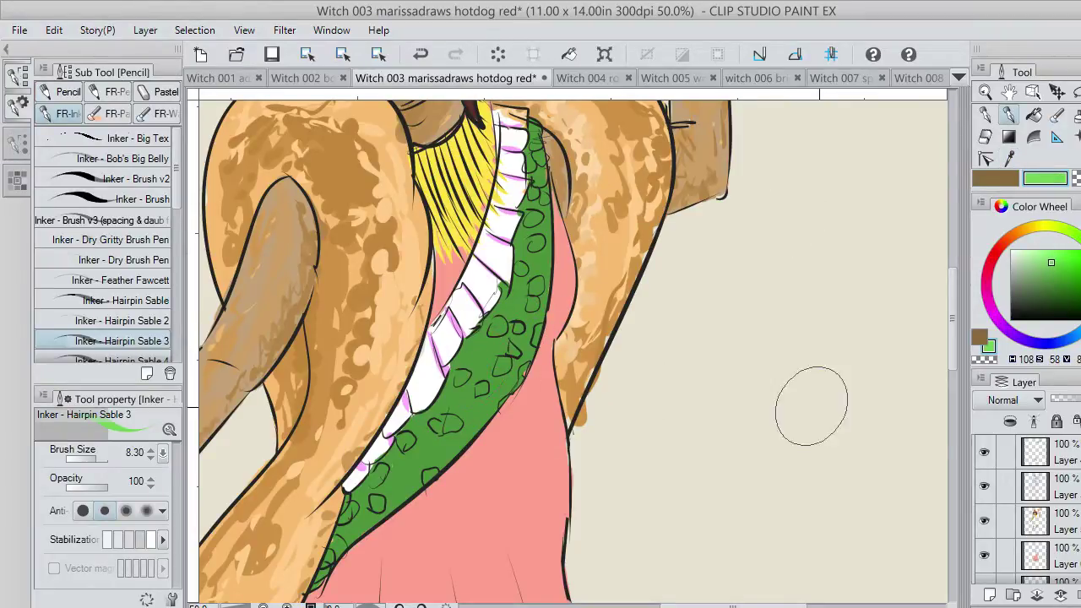
{"action": "left_click", "coordinate": [1074, 530]}
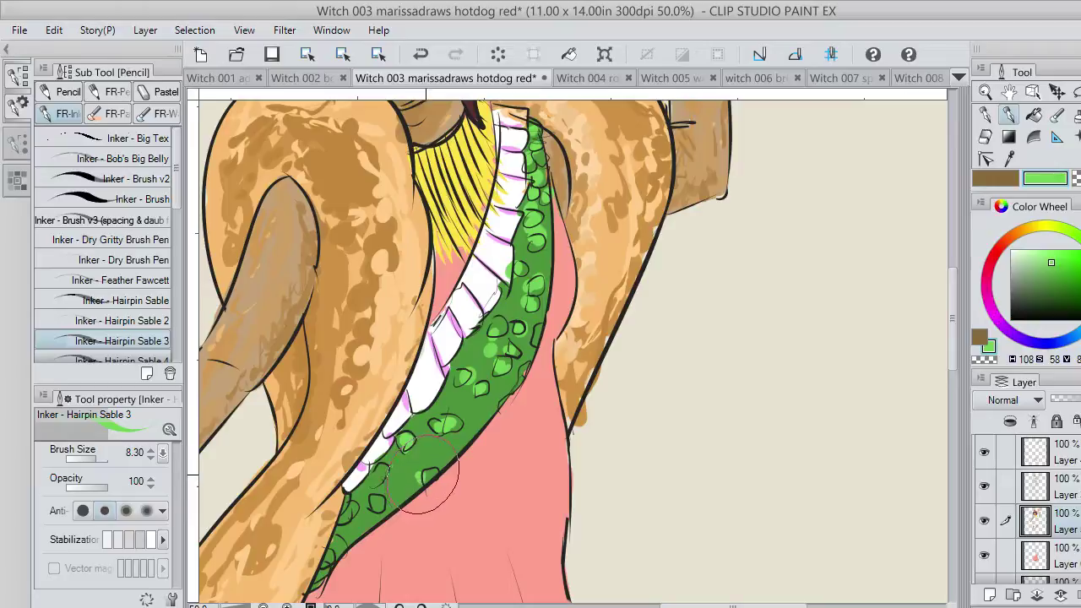
Highlight the remaining bumps toward the sash's lower end in the same light green.
{"action": "left_click_drag", "start_coordinate": [405, 480], "coordinate": [382, 505]}
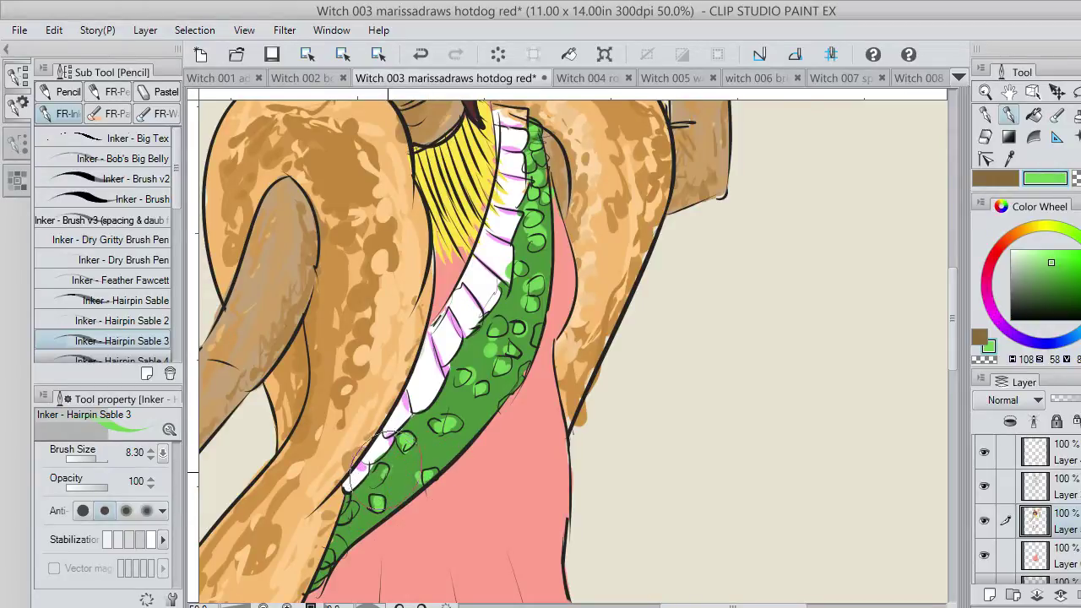
{"action": "left_click_drag", "start_coordinate": [379, 468], "coordinate": [380, 475]}
{"action": "mouse_move", "coordinate": [352, 512]}
{"action": "left_mouse_down"}
{"action": "mouse_move", "coordinate": [344, 518]}
{"action": "mouse_move", "coordinate": [352, 505]}
{"action": "left_mouse_up"}
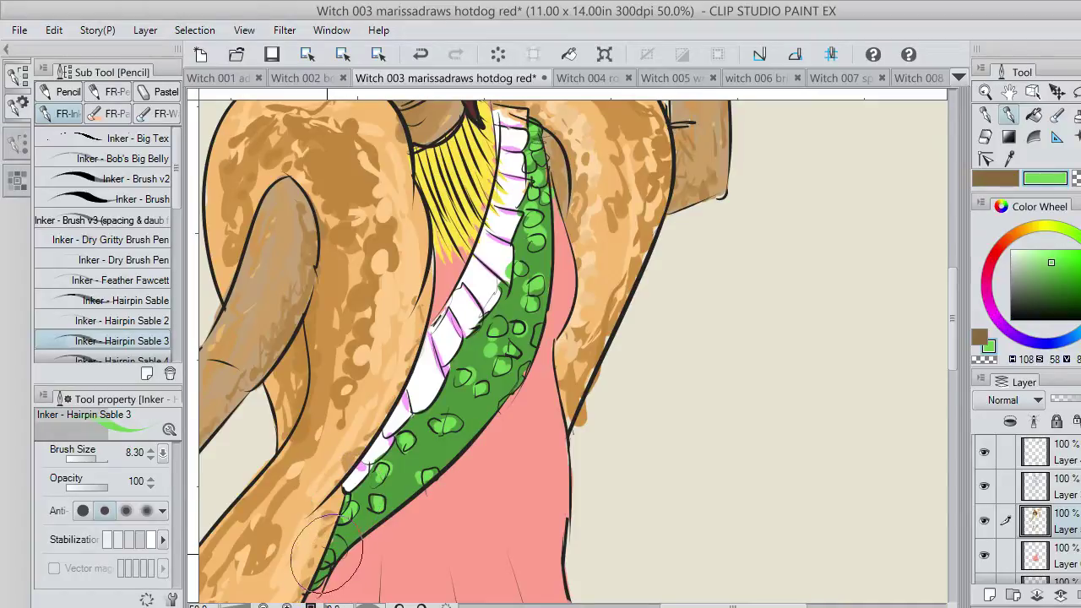
{"action": "left_click_drag", "start_coordinate": [324, 558], "coordinate": [336, 535]}
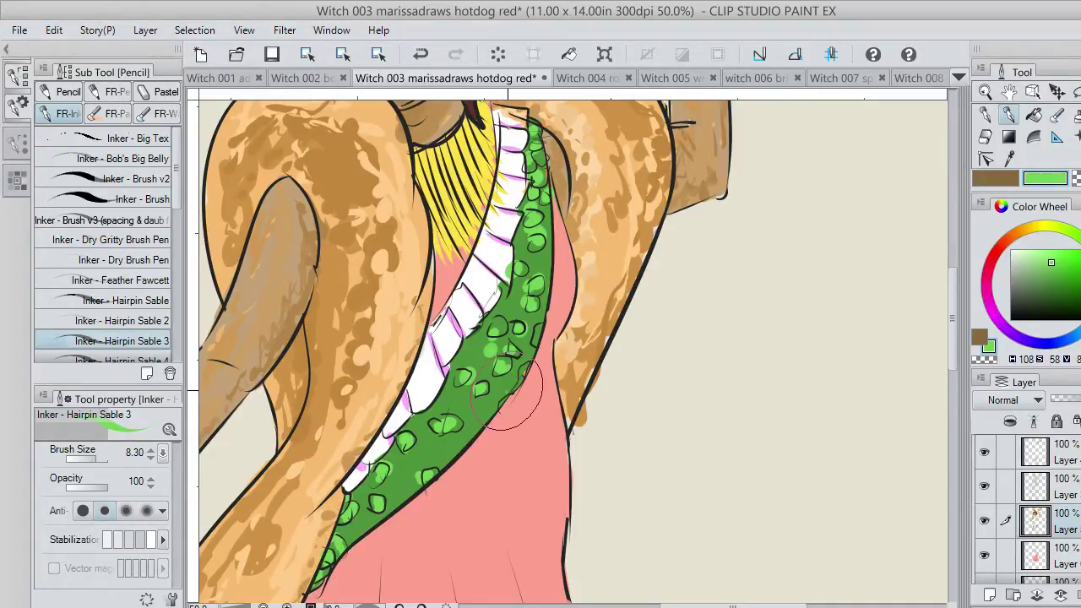
Dab light green, hue 108, saturation 58, around the sash's central bumps, adding further dabs in mid green at saturation 71.
{"action": "left_click_drag", "start_coordinate": [517, 372], "coordinate": [543, 341]}
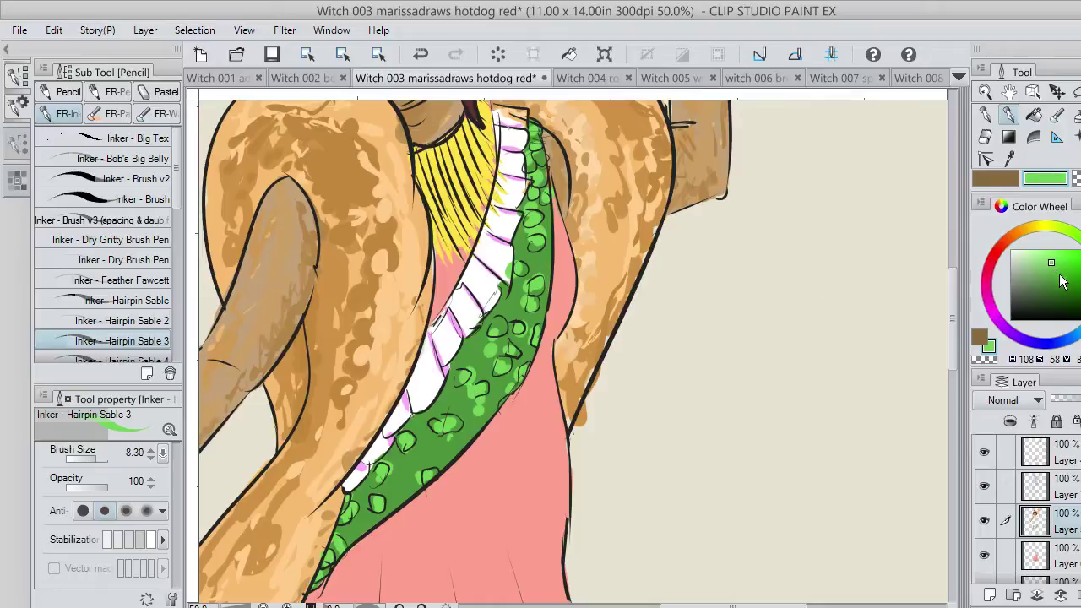
{"action": "left_click", "coordinate": [1061, 280]}
{"action": "left_click_drag", "start_coordinate": [481, 406], "coordinate": [477, 400]}
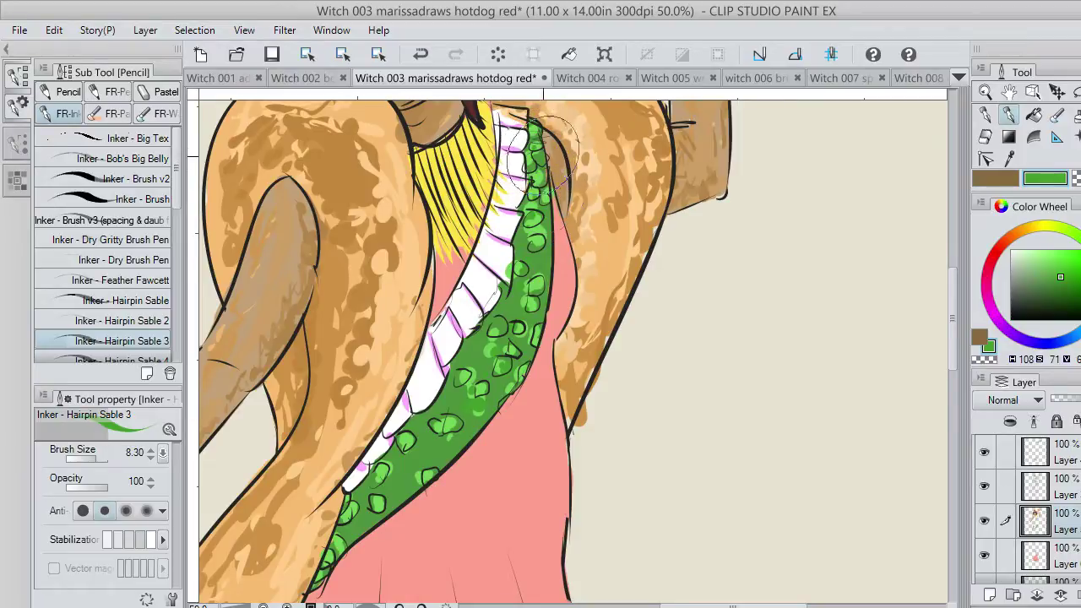
Darken the green to hue 108, saturation 81, and dot it between the bumps along the whole sash.
{"action": "left_click", "coordinate": [1068, 291]}
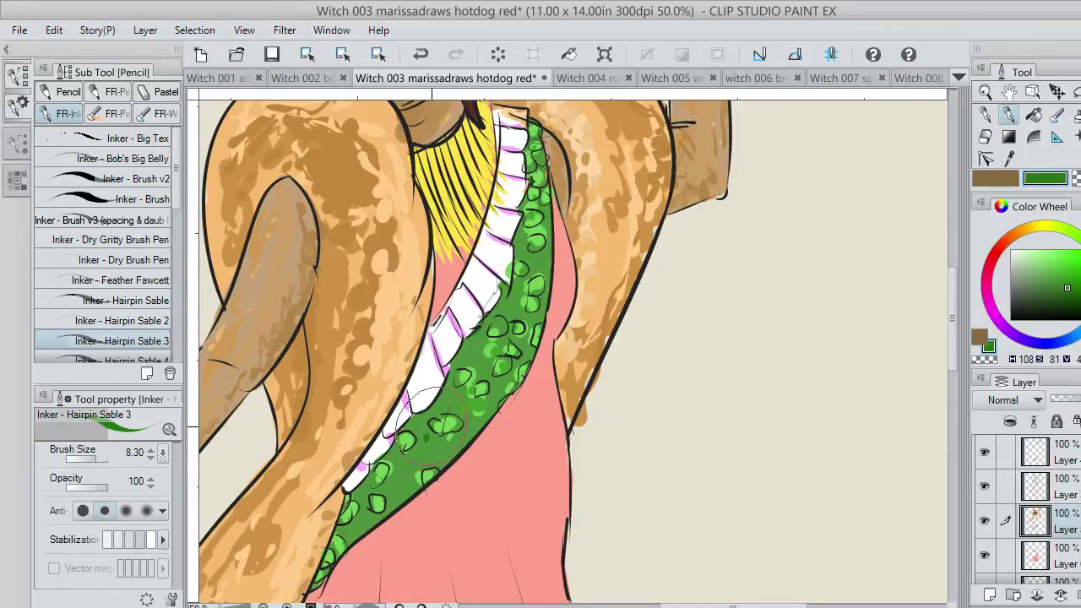
{"action": "left_click", "coordinate": [393, 480]}
{"action": "left_click", "coordinate": [424, 451]}
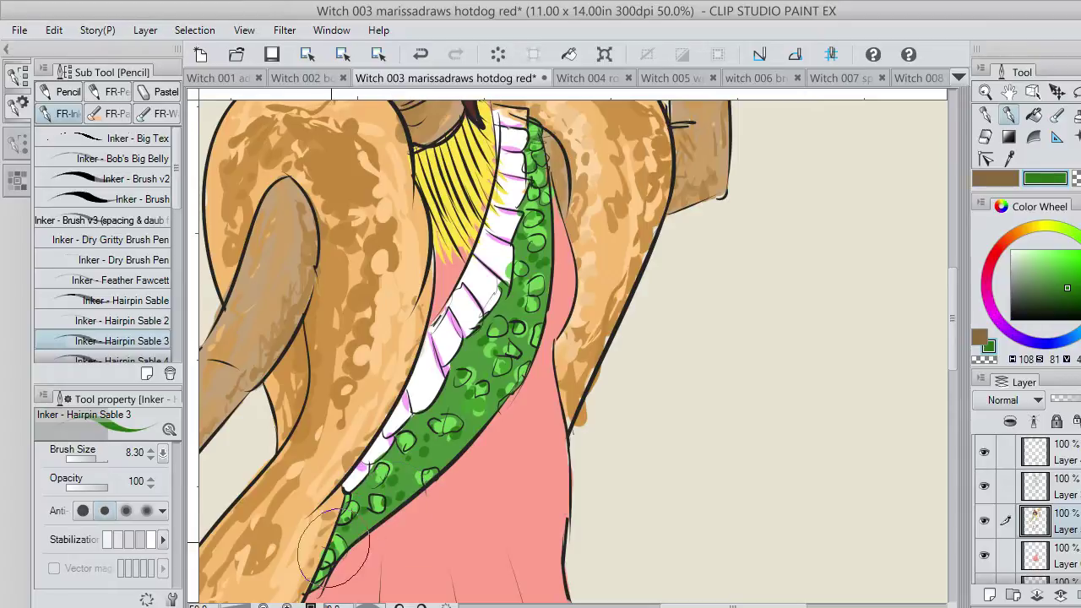
{"action": "mouse_move", "coordinate": [334, 547]}
{"action": "left_mouse_down"}
{"action": "mouse_move", "coordinate": [339, 512]}
{"action": "mouse_move", "coordinate": [354, 534]}
{"action": "mouse_move", "coordinate": [377, 505]}
{"action": "left_mouse_up"}
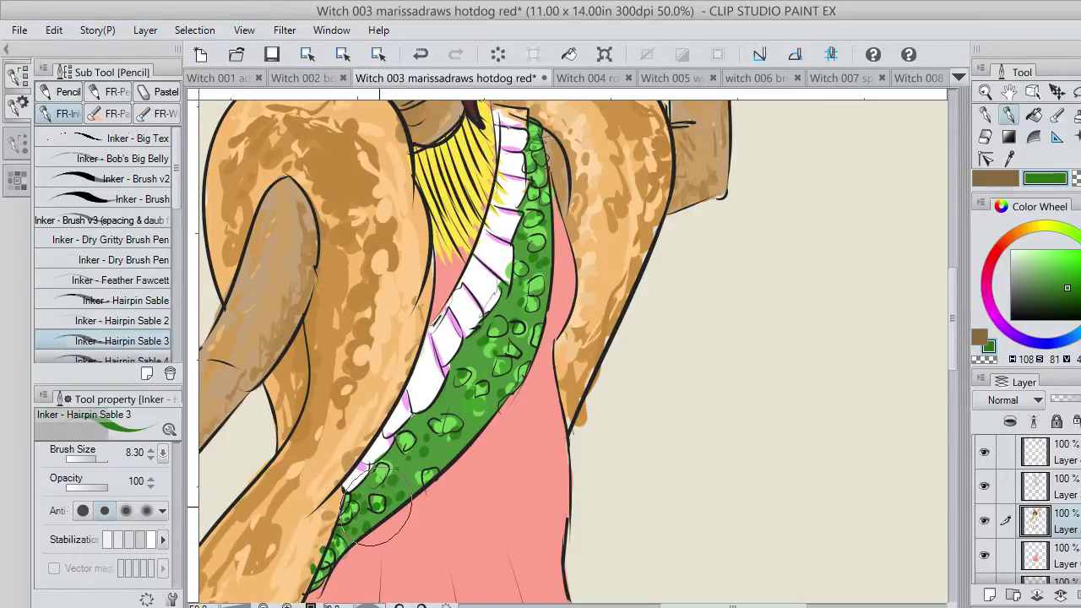
Using the transparent colour on the two layers above the skin layer, erase stray lines along the ruffle and its top edge, redoing unsatisfactory strokes.
{"action": "left_click", "coordinate": [1077, 178]}
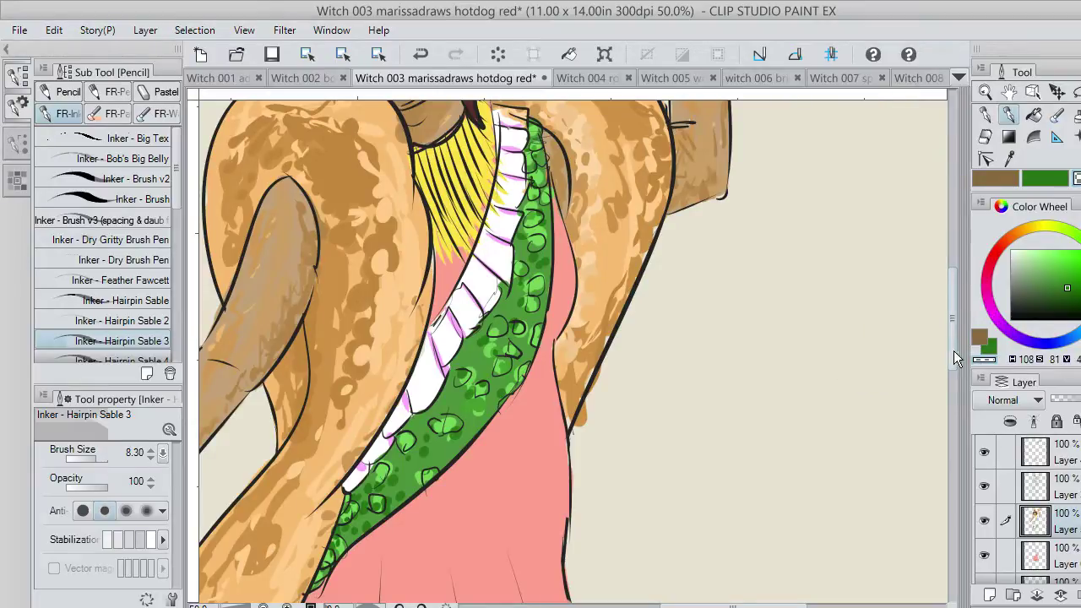
{"action": "left_click", "coordinate": [1073, 463]}
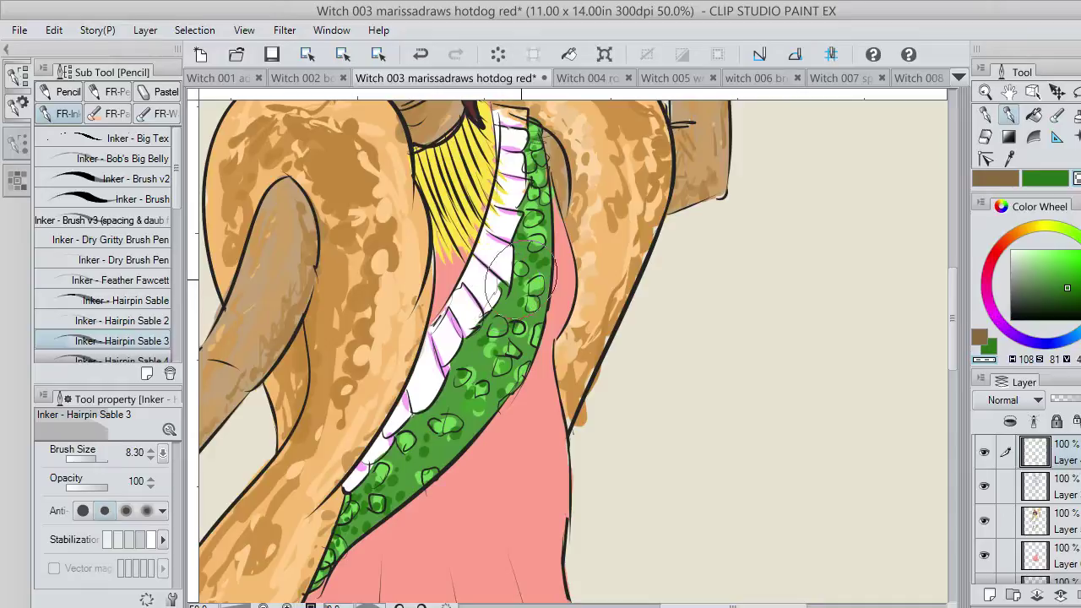
{"action": "left_click", "coordinate": [1072, 483]}
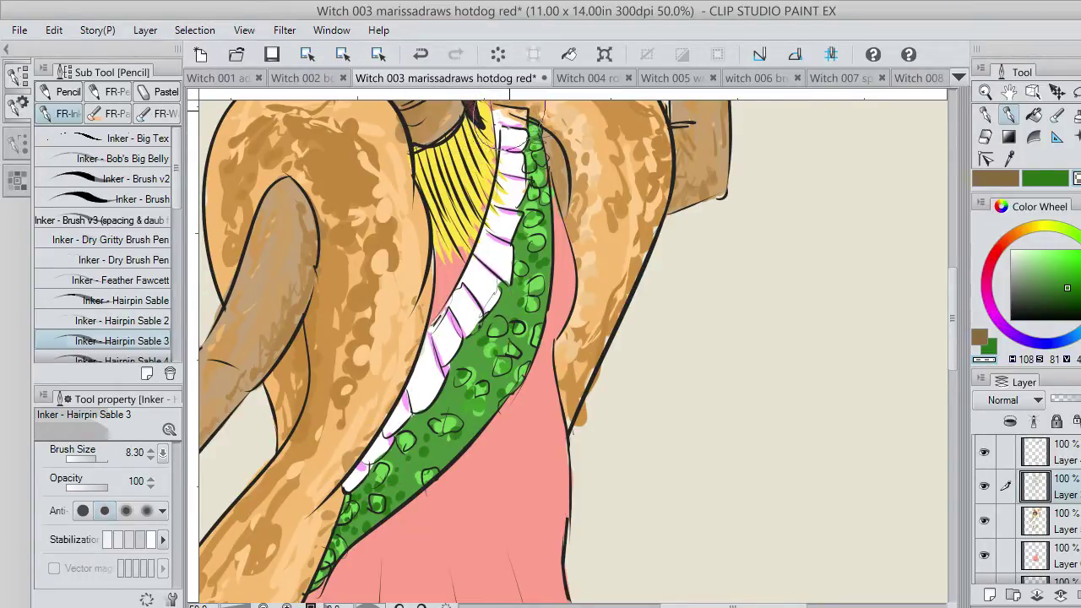
{"action": "key", "text": "ctrl+z"}
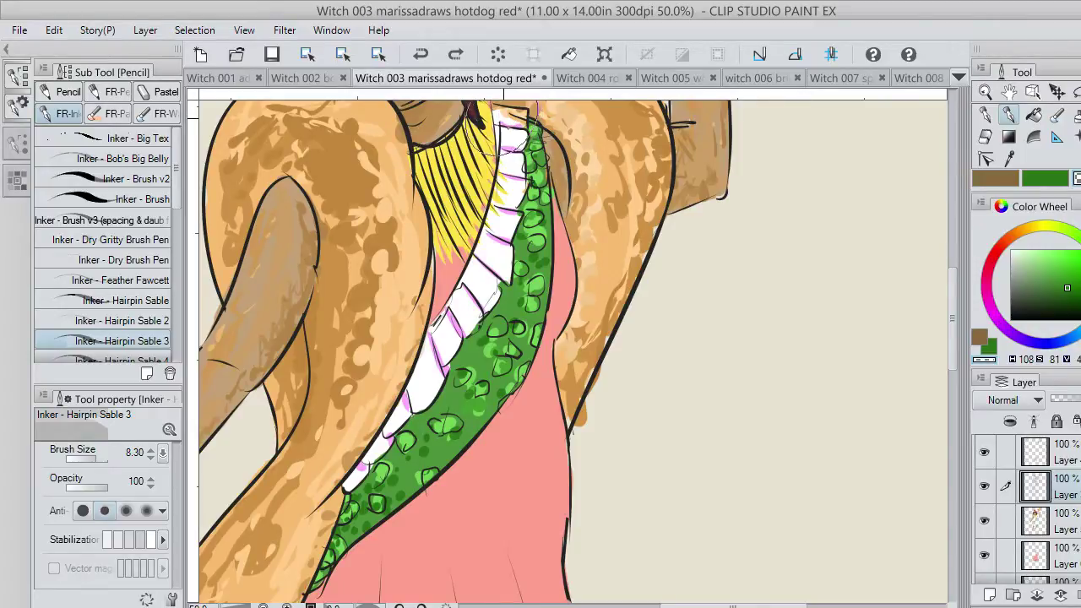
{"action": "left_click_drag", "start_coordinate": [521, 116], "coordinate": [502, 125]}
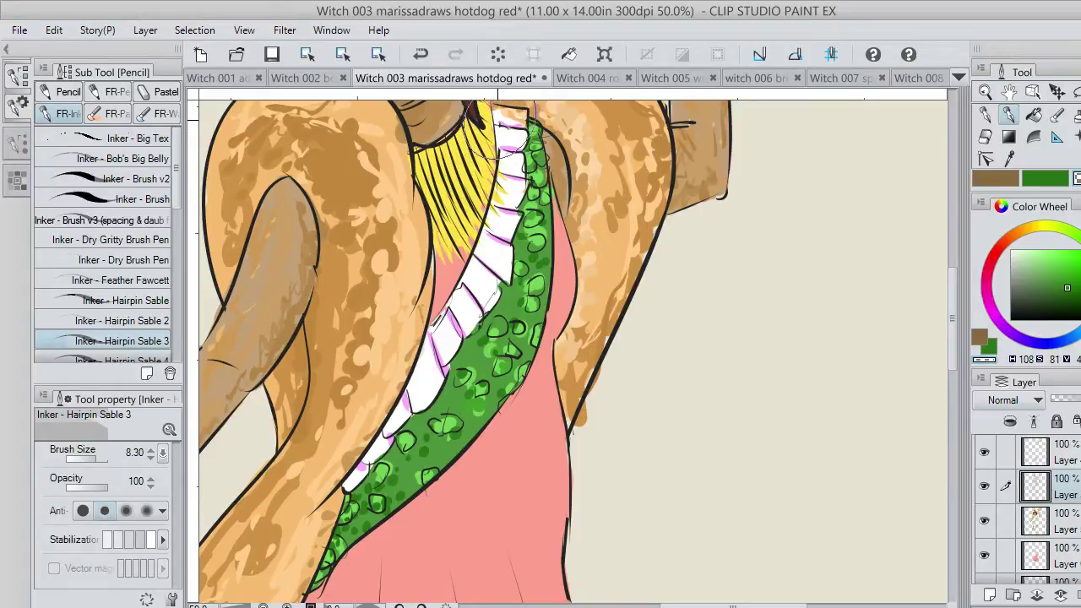
{"action": "key", "text": "ctrl+z"}
{"action": "left_click_drag", "start_coordinate": [538, 103], "coordinate": [542, 132]}
{"action": "scroll", "coordinate": [954, 337], "scroll_direction": "up", "scroll_amount": 4}
{"action": "scroll", "coordinate": [958, 321], "scroll_direction": "down", "scroll_amount": 1}
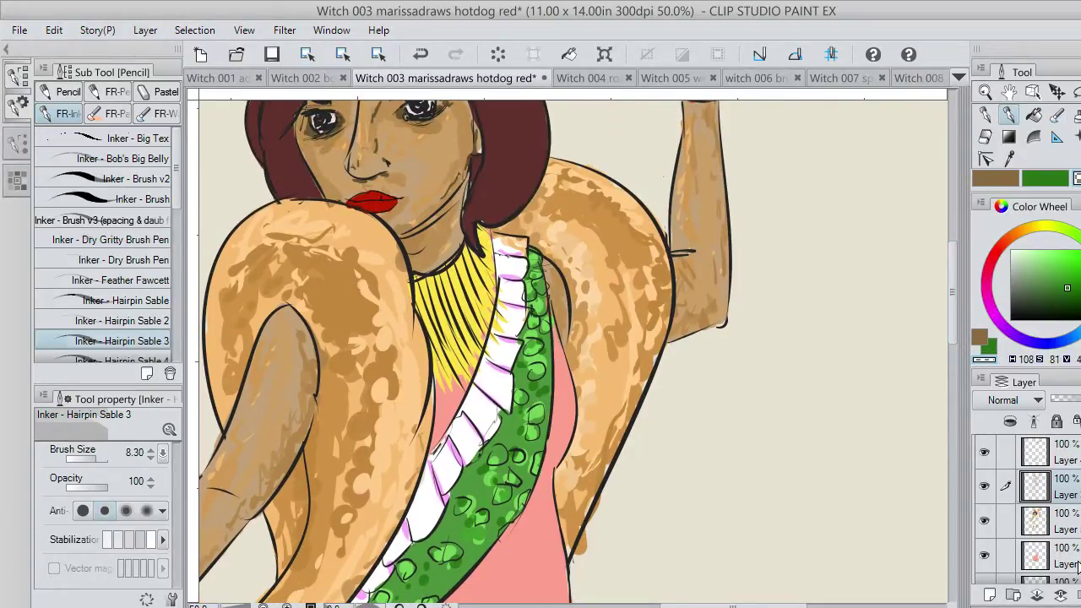
Hide and show the layers one at a time to identify the one holding the pink dress, and make it active.
{"action": "left_click", "coordinate": [1062, 521]}
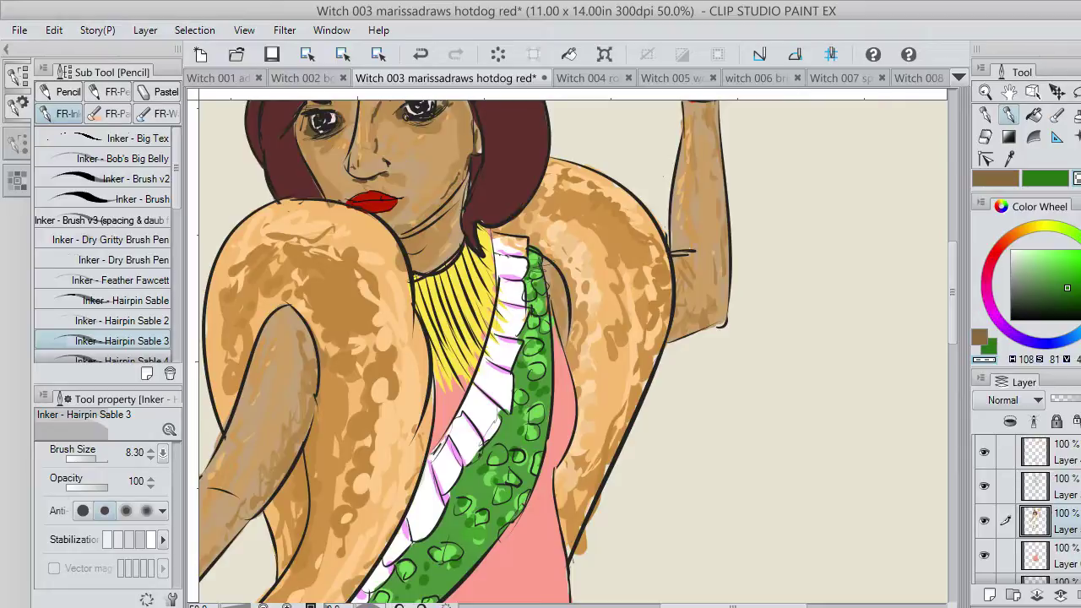
{"action": "left_click", "coordinate": [985, 519]}
{"action": "left_click", "coordinate": [985, 519]}
{"action": "left_click", "coordinate": [984, 555]}
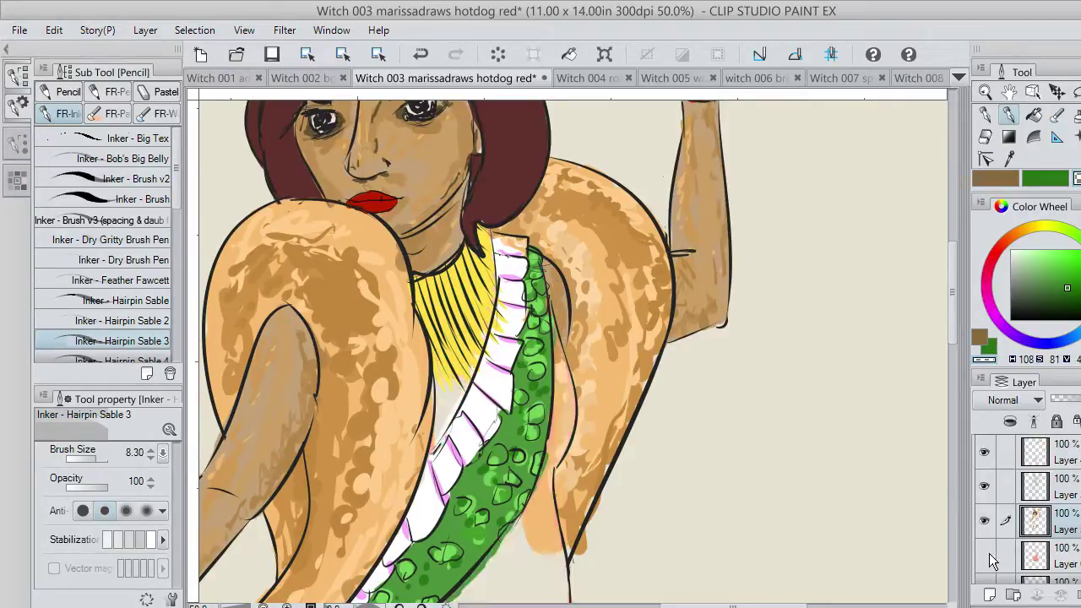
{"action": "left_click", "coordinate": [985, 555]}
{"action": "scroll", "coordinate": [985, 556], "scroll_direction": "down", "scroll_amount": 1}
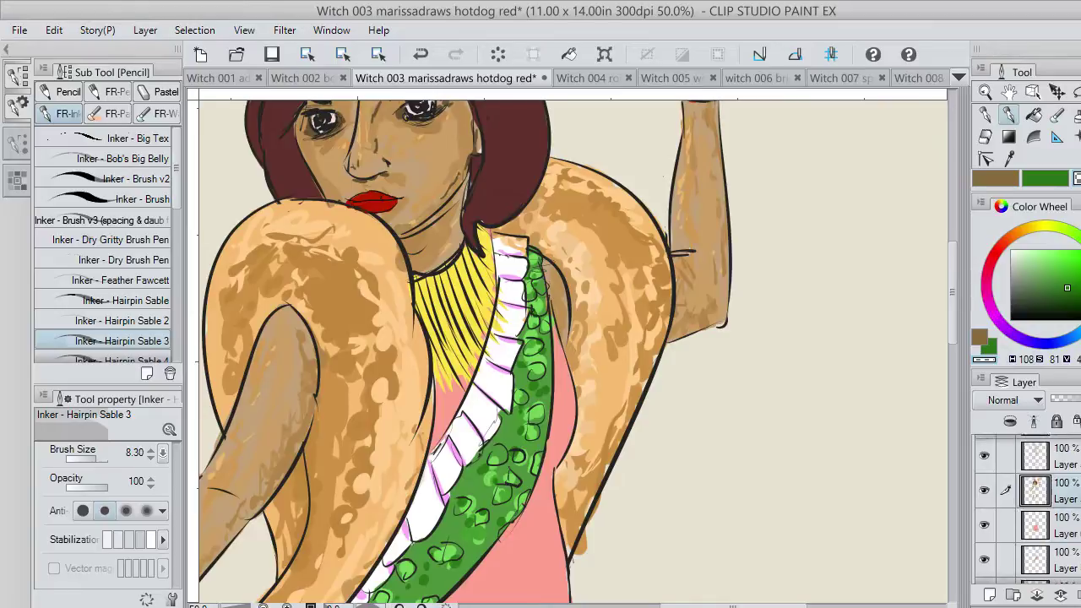
{"action": "scroll", "coordinate": [986, 541], "scroll_direction": "down", "scroll_amount": 1}
{"action": "scroll", "coordinate": [630, 358], "scroll_direction": "up", "scroll_amount": 1}
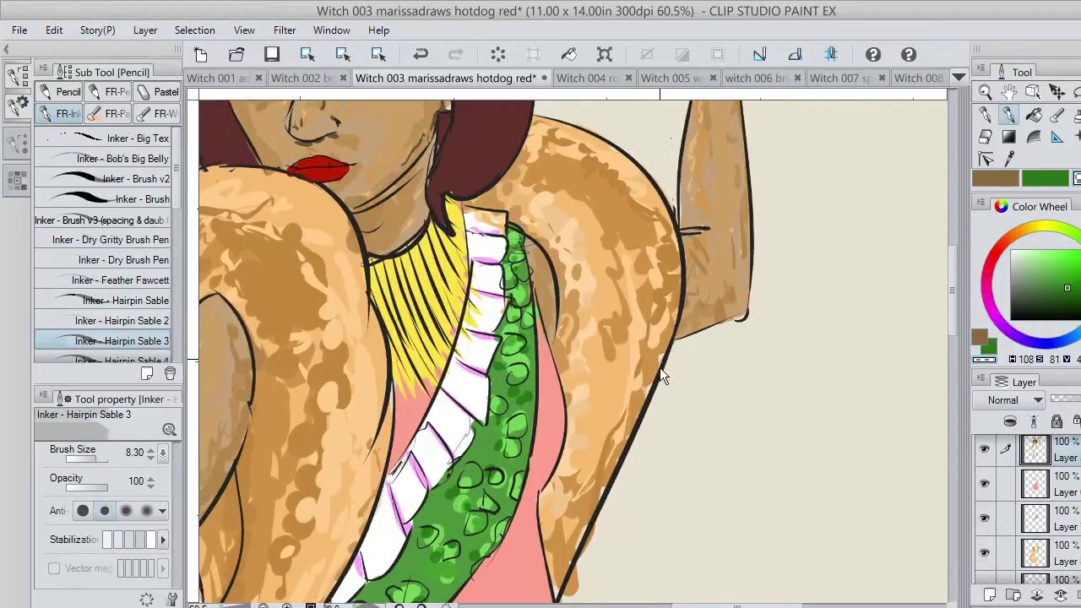
{"action": "scroll", "coordinate": [660, 368], "scroll_direction": "down", "scroll_amount": 3}
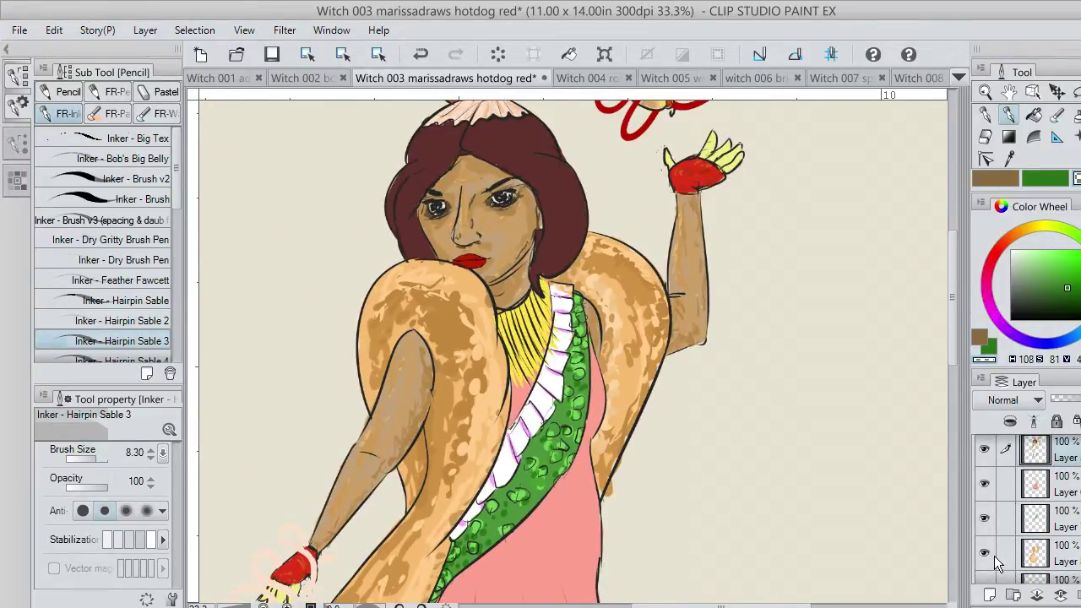
{"action": "left_click", "coordinate": [985, 553]}
{"action": "left_click", "coordinate": [986, 550]}
{"action": "left_click", "coordinate": [985, 482]}
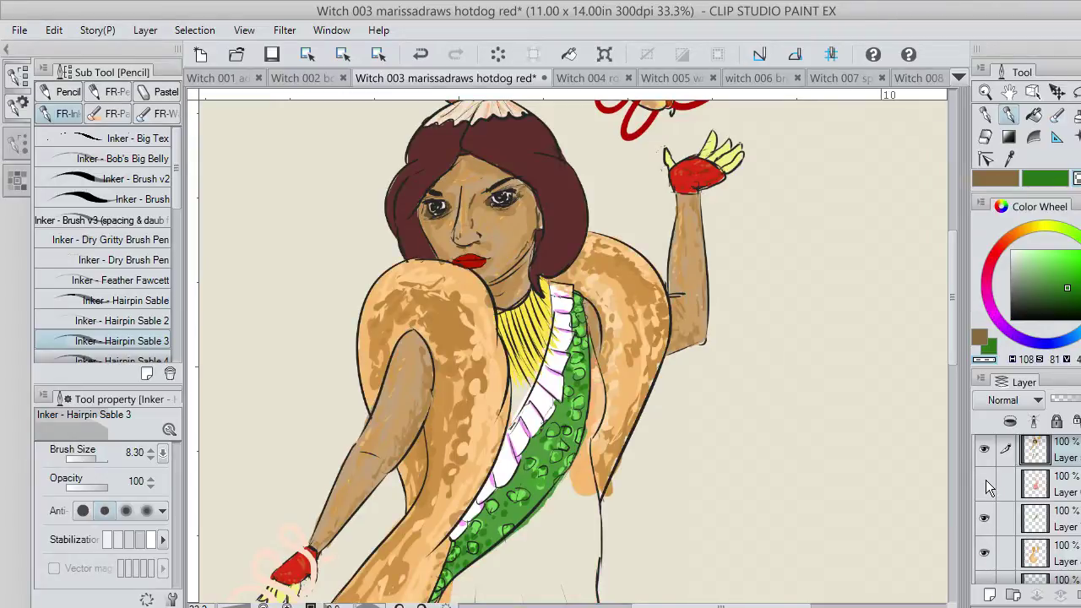
{"action": "left_click", "coordinate": [985, 482]}
{"action": "left_click", "coordinate": [1009, 484]}
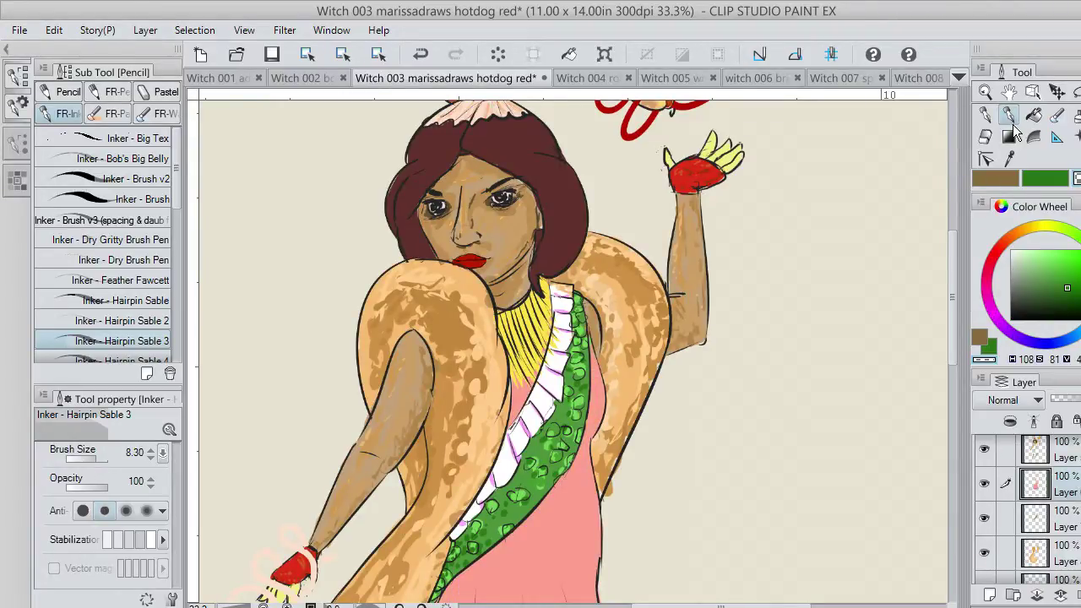
Sample the dress's pink, lighten it to hue 10, saturation 33, and highlight the bodice and skirt with Hairpin Sable 3.
{"action": "left_click", "coordinate": [1009, 158]}
{"action": "left_click", "coordinate": [583, 508]}
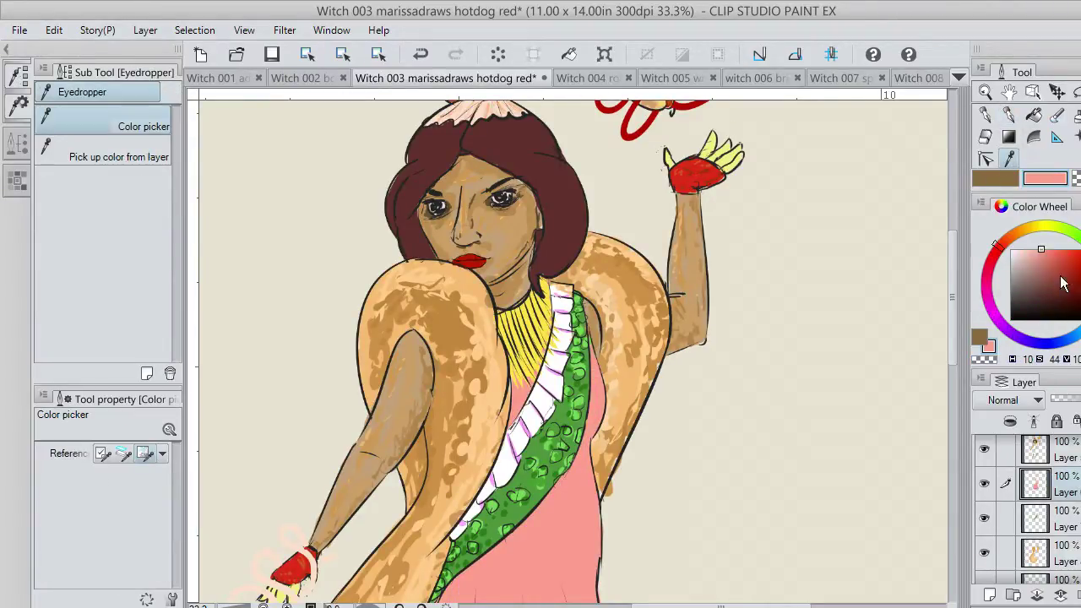
{"action": "left_click", "coordinate": [1033, 251]}
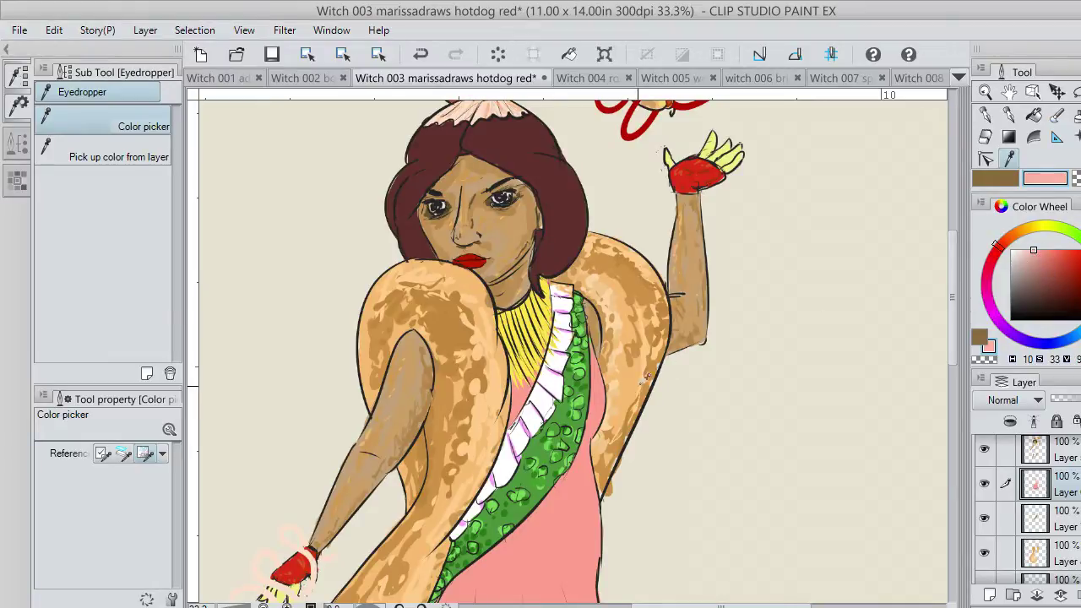
{"action": "left_click", "coordinate": [1009, 115]}
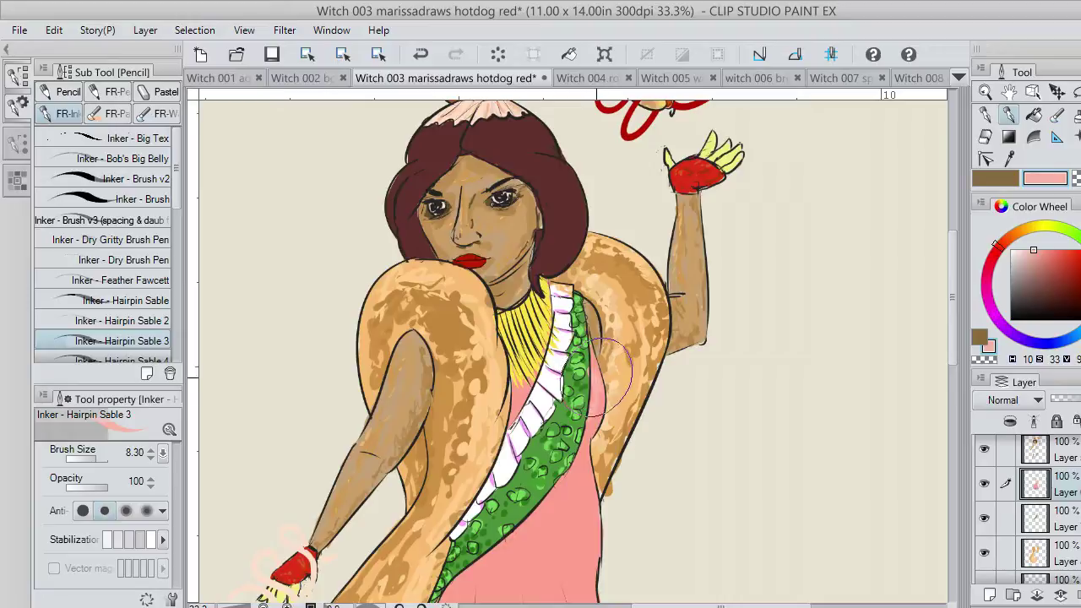
{"action": "key", "text": "ctrl+z"}
{"action": "left_click_drag", "start_coordinate": [605, 381], "coordinate": [610, 418]}
{"action": "mouse_move", "coordinate": [560, 492]}
{"action": "left_mouse_down"}
{"action": "mouse_move", "coordinate": [568, 521]}
{"action": "mouse_move", "coordinate": [590, 530]}
{"action": "mouse_move", "coordinate": [584, 561]}
{"action": "mouse_move", "coordinate": [563, 523]}
{"action": "mouse_move", "coordinate": [537, 567]}
{"action": "mouse_move", "coordinate": [512, 578]}
{"action": "mouse_move", "coordinate": [502, 568]}
{"action": "mouse_move", "coordinate": [553, 484]}
{"action": "mouse_move", "coordinate": [590, 498]}
{"action": "mouse_move", "coordinate": [587, 484]}
{"action": "mouse_move", "coordinate": [564, 539]}
{"action": "left_mouse_up"}
{"action": "left_click_drag", "start_coordinate": [952, 336], "coordinate": [944, 402]}
{"action": "mouse_move", "coordinate": [461, 408]}
{"action": "left_mouse_down"}
{"action": "mouse_move", "coordinate": [451, 441]}
{"action": "mouse_move", "coordinate": [418, 467]}
{"action": "mouse_move", "coordinate": [420, 428]}
{"action": "mouse_move", "coordinate": [407, 471]}
{"action": "mouse_move", "coordinate": [499, 337]}
{"action": "mouse_move", "coordinate": [466, 465]}
{"action": "mouse_move", "coordinate": [492, 356]}
{"action": "mouse_move", "coordinate": [501, 408]}
{"action": "mouse_move", "coordinate": [526, 370]}
{"action": "mouse_move", "coordinate": [544, 460]}
{"action": "mouse_move", "coordinate": [528, 351]}
{"action": "mouse_move", "coordinate": [554, 449]}
{"action": "mouse_move", "coordinate": [567, 451]}
{"action": "mouse_move", "coordinate": [561, 415]}
{"action": "mouse_move", "coordinate": [576, 432]}
{"action": "mouse_move", "coordinate": [553, 348]}
{"action": "mouse_move", "coordinate": [595, 461]}
{"action": "mouse_move", "coordinate": [562, 357]}
{"action": "mouse_move", "coordinate": [581, 370]}
{"action": "mouse_move", "coordinate": [600, 451]}
{"action": "mouse_move", "coordinate": [639, 465]}
{"action": "mouse_move", "coordinate": [614, 431]}
{"action": "mouse_move", "coordinate": [576, 306]}
{"action": "mouse_move", "coordinate": [502, 420]}
{"action": "mouse_move", "coordinate": [504, 471]}
{"action": "mouse_move", "coordinate": [497, 383]}
{"action": "left_mouse_up"}
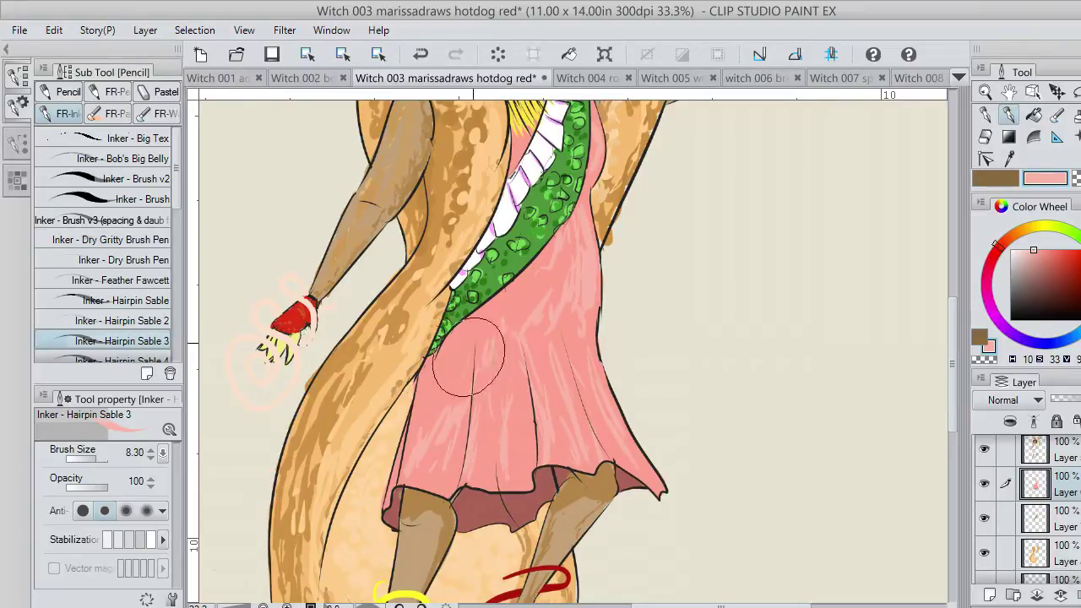
Finish the light streaks on the skirt and shade its folds in a deeper pink, hue 10, saturation 46.
{"action": "mouse_move", "coordinate": [471, 453]}
{"action": "left_mouse_down"}
{"action": "mouse_move", "coordinate": [434, 446]}
{"action": "mouse_move", "coordinate": [397, 459]}
{"action": "mouse_move", "coordinate": [414, 436]}
{"action": "left_mouse_up"}
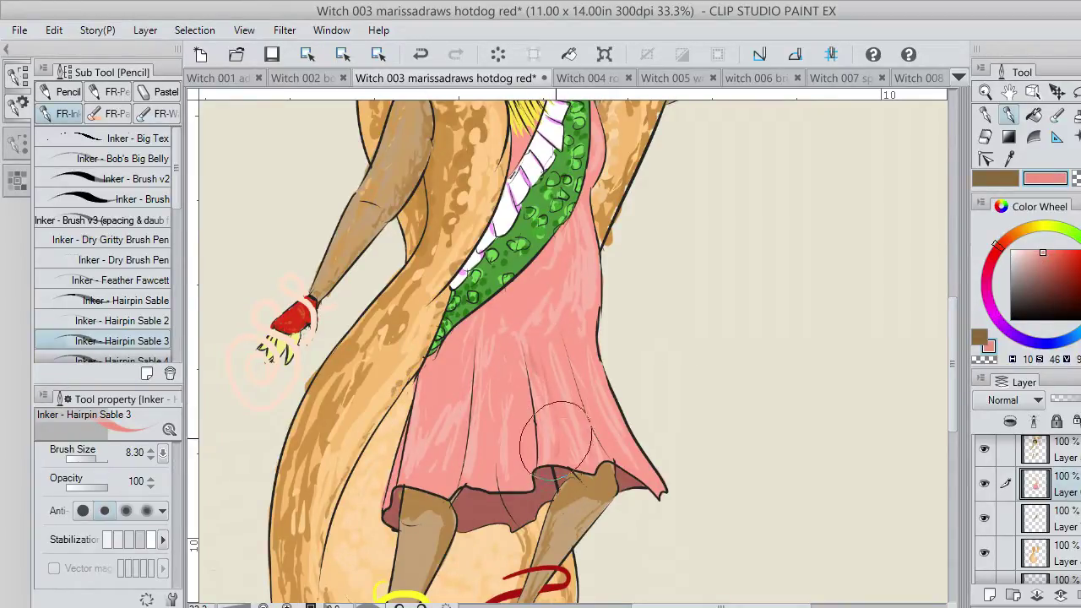
{"action": "left_click_drag", "start_coordinate": [579, 365], "coordinate": [604, 434]}
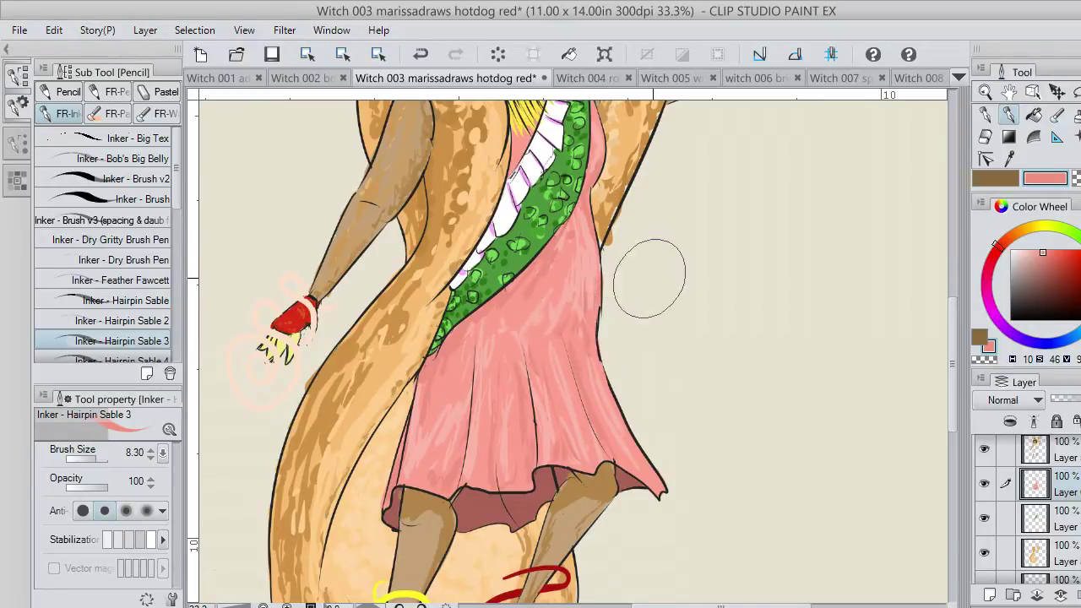
{"action": "scroll", "coordinate": [950, 335], "scroll_direction": "up", "scroll_amount": 3}
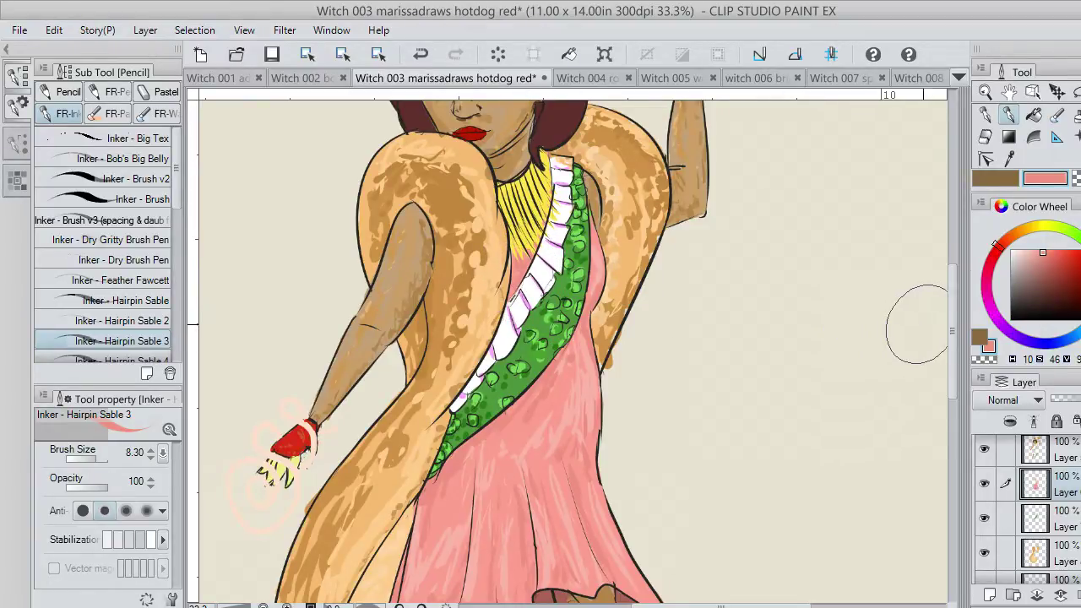
Sample the dark red of the skirt's underside as the drawing colour.
{"action": "left_click_drag", "start_coordinate": [953, 351], "coordinate": [954, 425]}
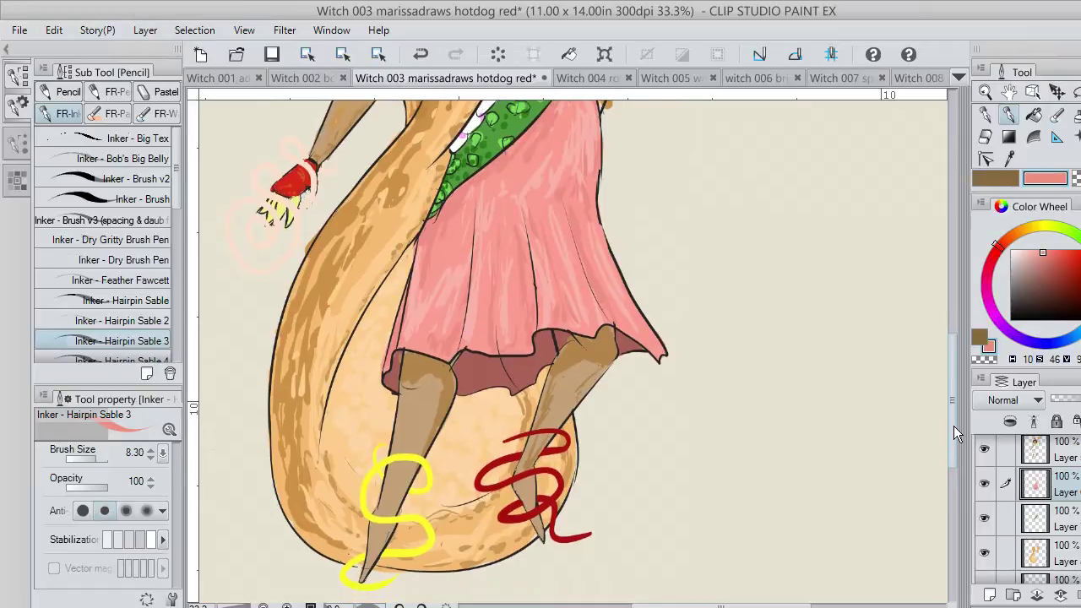
{"action": "key", "text": "i"}
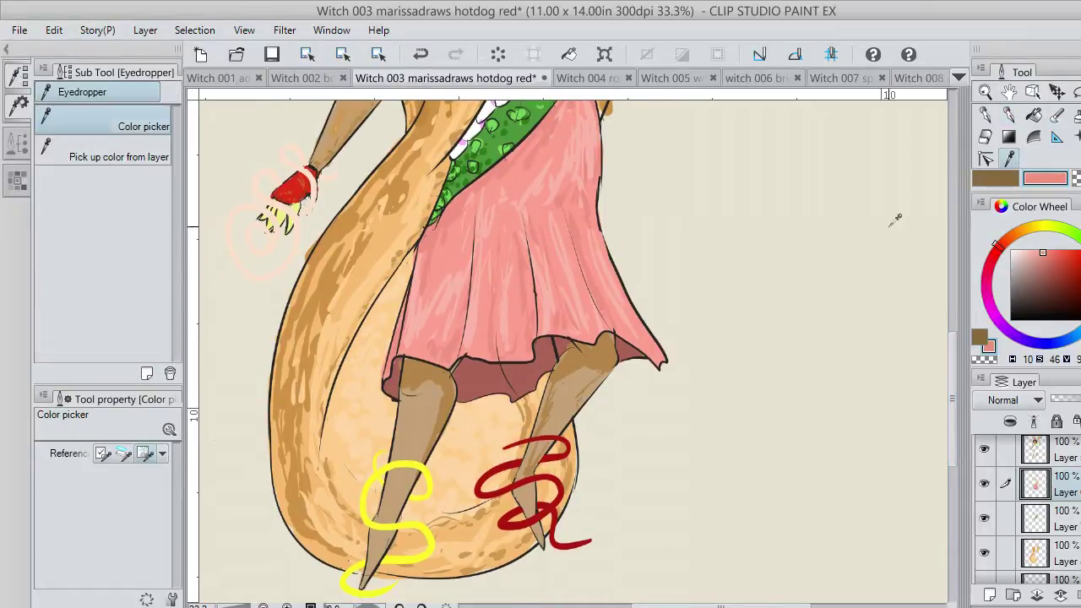
{"action": "left_click", "coordinate": [516, 372]}
Examine the layer stack by toggling layer visibility to find which layer holds the skirt's dark red underside.
{"action": "left_click", "coordinate": [986, 517]}
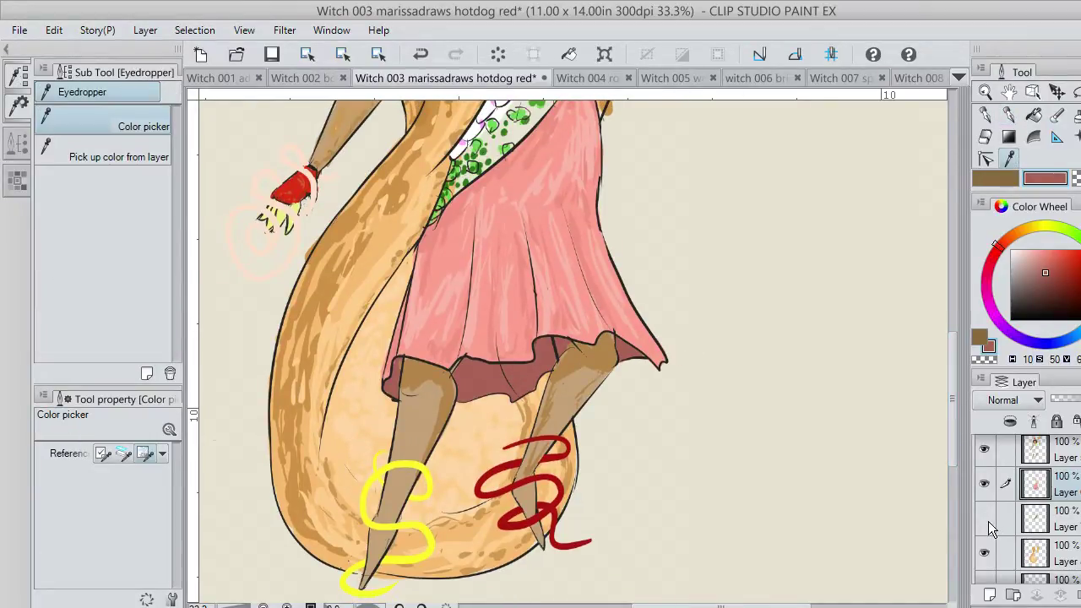
{"action": "left_click", "coordinate": [986, 553]}
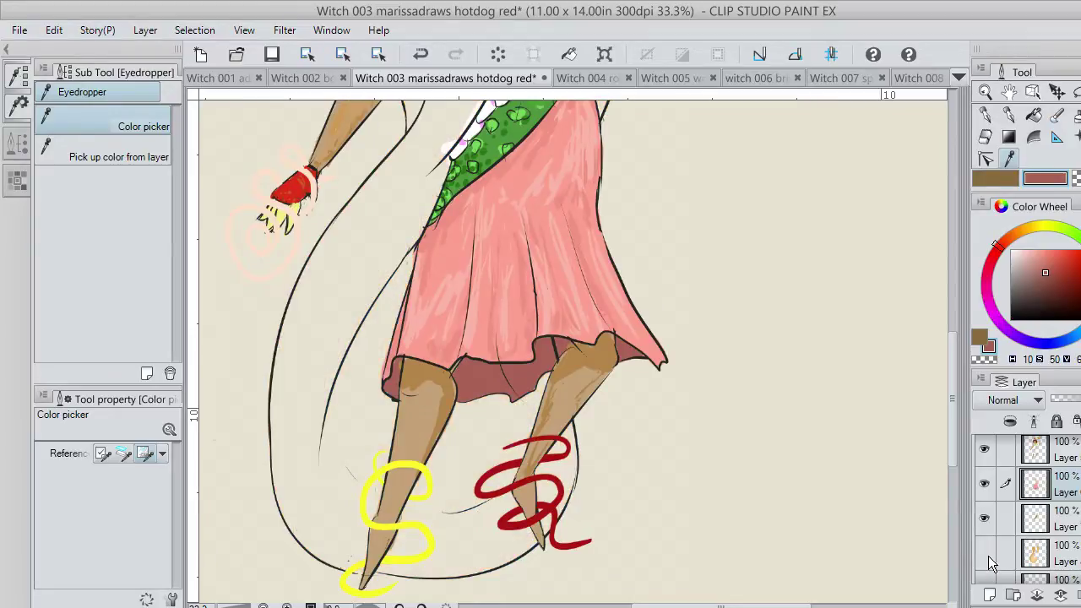
{"action": "left_click", "coordinate": [988, 554]}
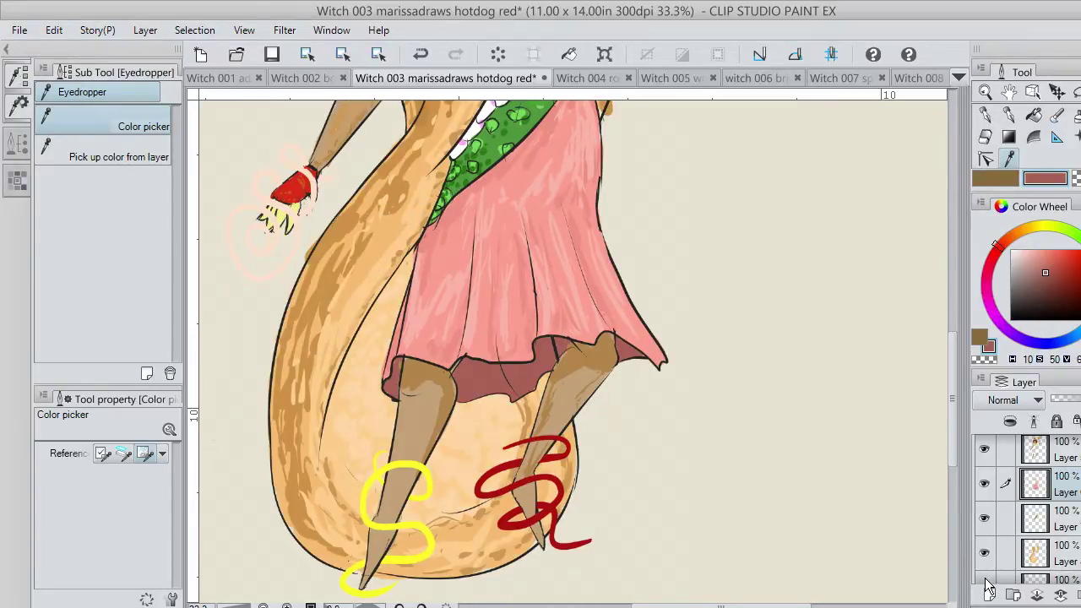
{"action": "scroll", "coordinate": [1028, 510], "scroll_direction": "up", "scroll_amount": 3}
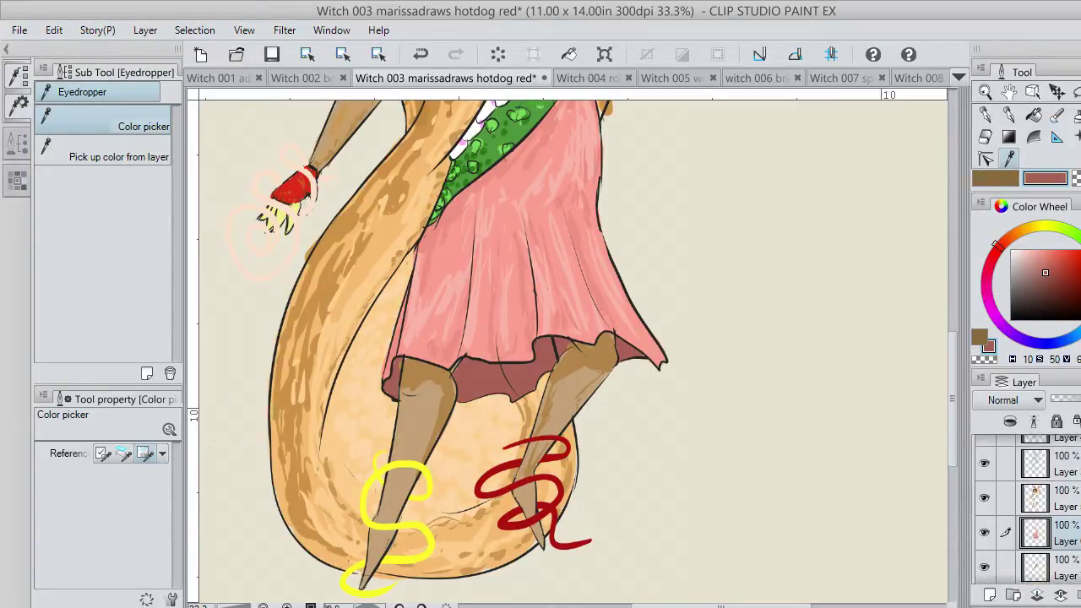
{"action": "scroll", "coordinate": [1028, 511], "scroll_direction": "down", "scroll_amount": 4}
{"action": "scroll", "coordinate": [1060, 557], "scroll_direction": "down", "scroll_amount": 3}
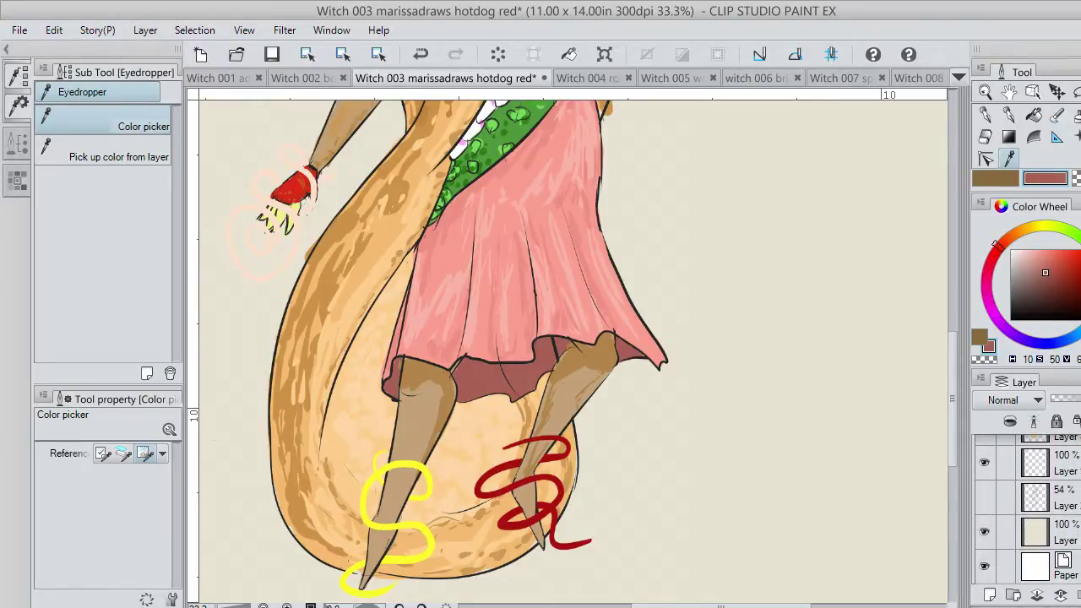
{"action": "scroll", "coordinate": [1060, 558], "scroll_direction": "up", "scroll_amount": 5}
{"action": "scroll", "coordinate": [1065, 499], "scroll_direction": "up", "scroll_amount": 1}
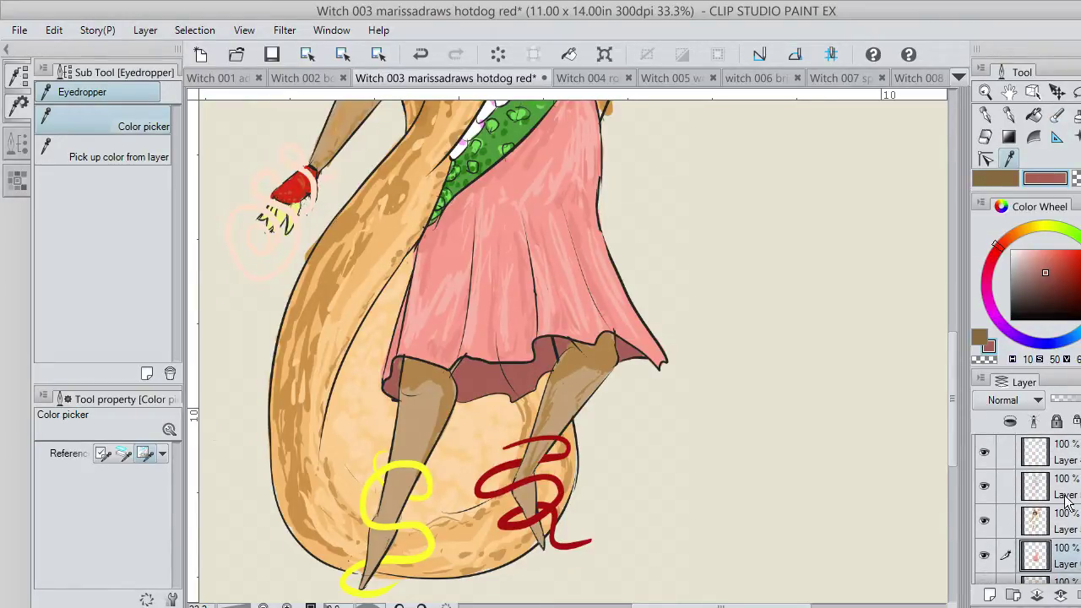
{"action": "left_click", "coordinate": [984, 555]}
{"action": "left_click", "coordinate": [984, 555]}
Streak the skirt's underside in light red, hue 10, saturation 42, with Hairpin Sable 3, and set a darker red at saturation 60.
{"action": "left_click", "coordinate": [1008, 115]}
{"action": "left_click_drag", "start_coordinate": [1044, 278], "coordinate": [1040, 267]}
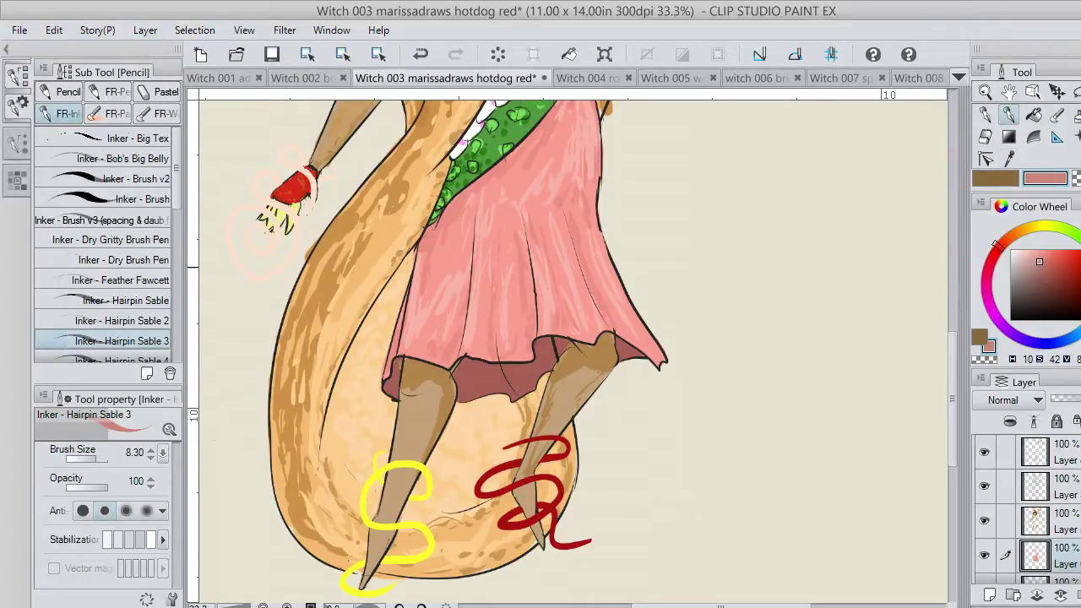
{"action": "mouse_move", "coordinate": [506, 372]}
{"action": "left_mouse_down"}
{"action": "mouse_move", "coordinate": [521, 386]}
{"action": "mouse_move", "coordinate": [465, 386]}
{"action": "left_mouse_up"}
{"action": "left_click_drag", "start_coordinate": [562, 340], "coordinate": [556, 349]}
{"action": "left_click", "coordinate": [1052, 271]}
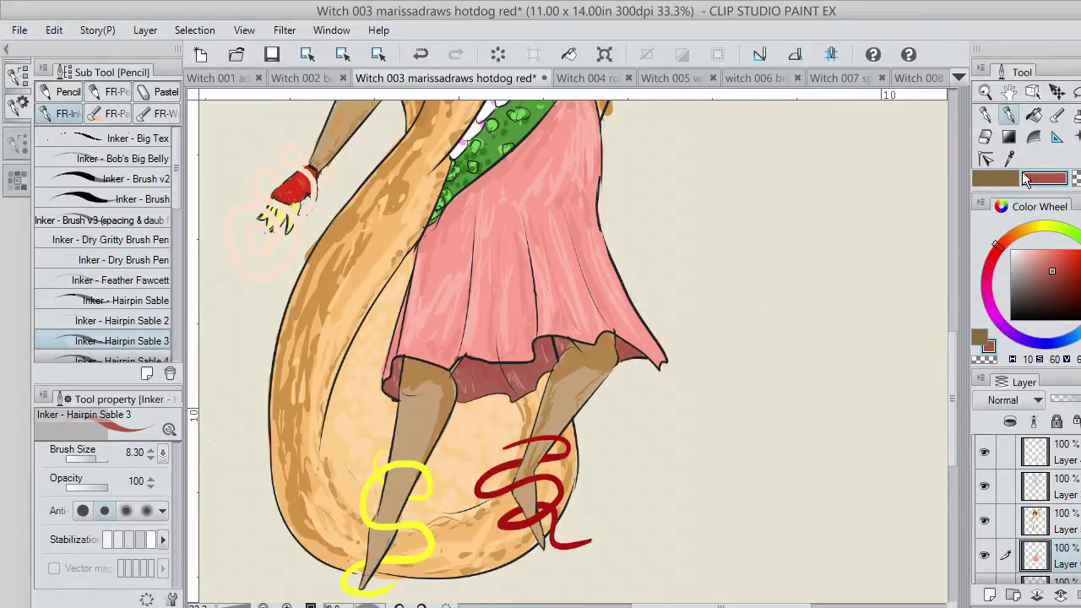
On the layer two above the dress layer, streak the right-hand leg in light tan, hue 36, saturation 57, with Hairpin Sable 3.
{"action": "left_click", "coordinate": [1013, 180]}
{"action": "left_click", "coordinate": [1046, 274]}
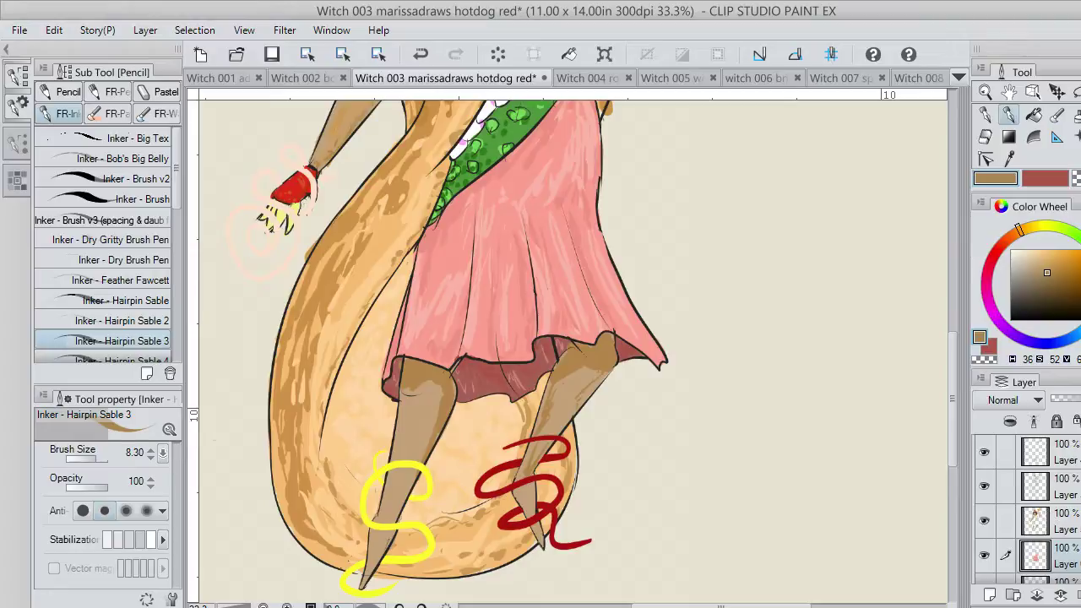
{"action": "left_click", "coordinate": [1047, 486]}
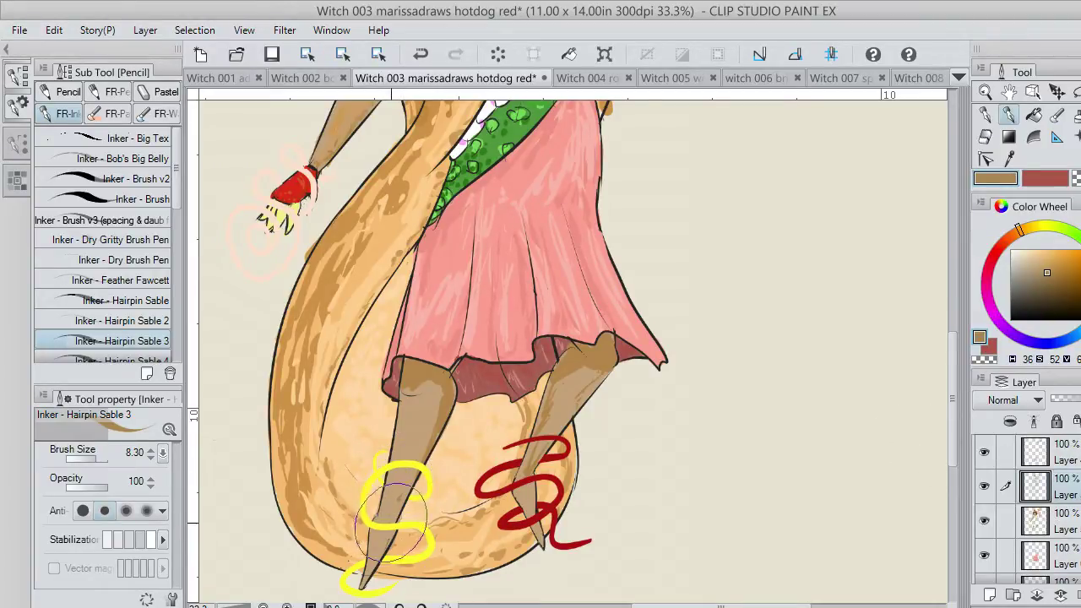
{"action": "left_click_drag", "start_coordinate": [562, 393], "coordinate": [595, 351]}
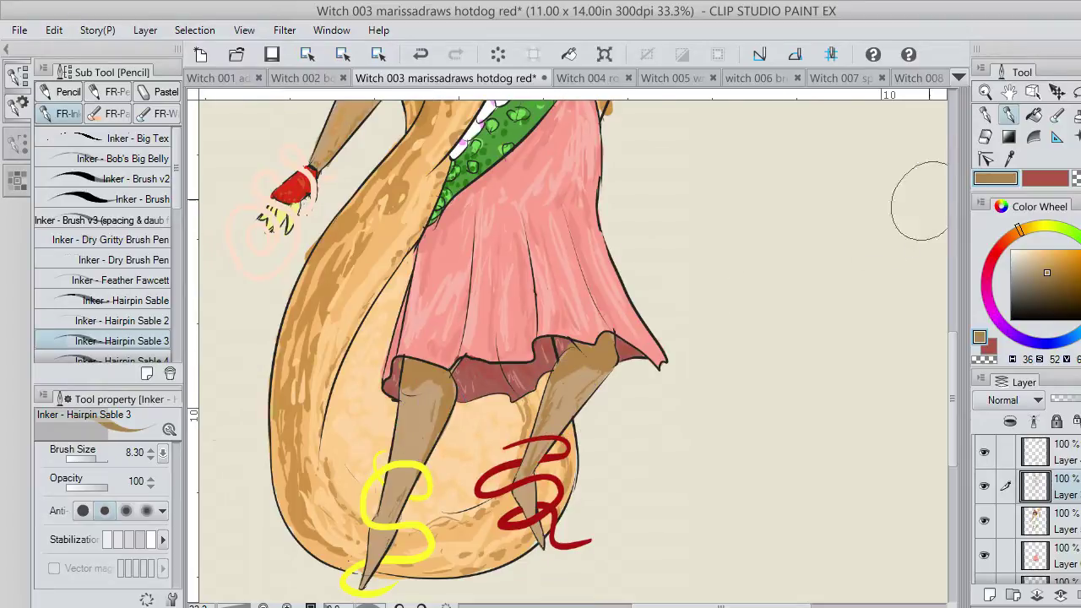
{"action": "left_click", "coordinate": [1042, 269]}
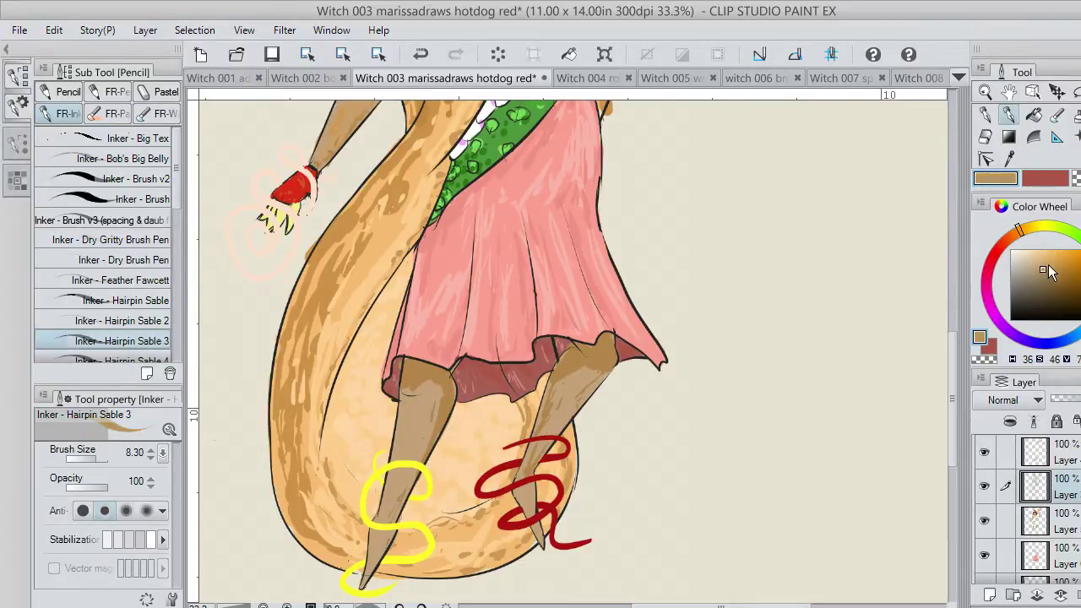
{"action": "left_click", "coordinate": [1048, 261]}
{"action": "mouse_move", "coordinate": [582, 371]}
{"action": "left_mouse_down"}
{"action": "mouse_move", "coordinate": [563, 406]}
{"action": "mouse_move", "coordinate": [599, 381]}
{"action": "mouse_move", "coordinate": [539, 449]}
{"action": "mouse_move", "coordinate": [602, 354]}
{"action": "left_mouse_up"}
{"action": "mouse_move", "coordinate": [546, 439]}
{"action": "left_mouse_down"}
{"action": "mouse_move", "coordinate": [523, 500]}
{"action": "mouse_move", "coordinate": [528, 510]}
{"action": "mouse_move", "coordinate": [534, 501]}
{"action": "mouse_move", "coordinate": [531, 518]}
{"action": "left_mouse_up"}
Redo the tan streaks on the left-hand leg, streak both arms, and set a darker tan at hue 36, saturation 58.
{"action": "mouse_move", "coordinate": [391, 502]}
{"action": "left_mouse_down"}
{"action": "mouse_move", "coordinate": [375, 555]}
{"action": "mouse_move", "coordinate": [391, 501]}
{"action": "left_mouse_up"}
{"action": "mouse_move", "coordinate": [412, 407]}
{"action": "left_mouse_down"}
{"action": "mouse_move", "coordinate": [413, 371]}
{"action": "mouse_move", "coordinate": [406, 391]}
{"action": "mouse_move", "coordinate": [417, 390]}
{"action": "mouse_move", "coordinate": [419, 420]}
{"action": "mouse_move", "coordinate": [461, 389]}
{"action": "left_mouse_up"}
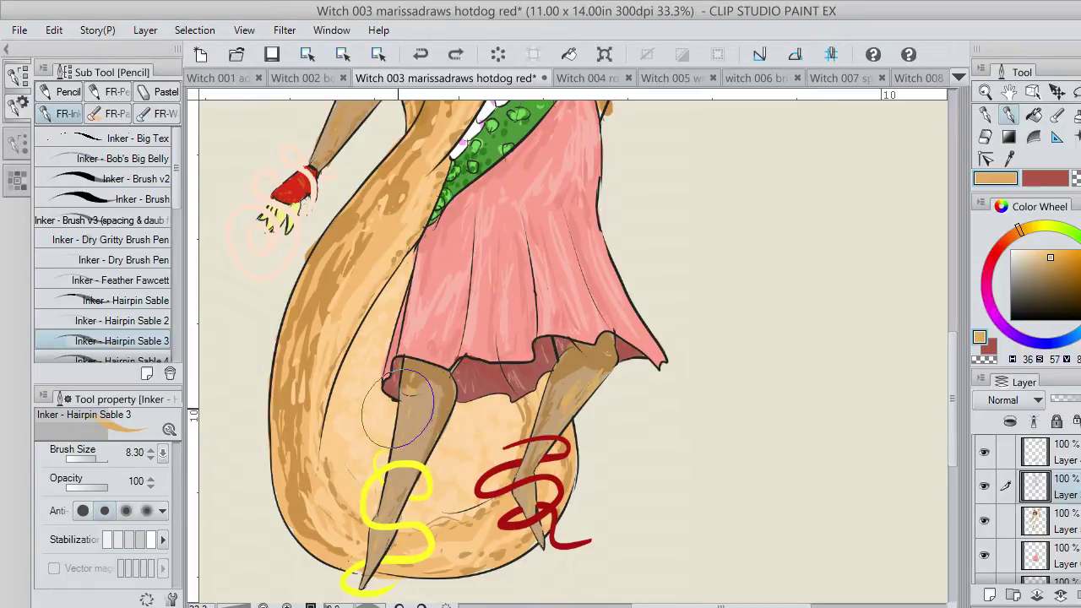
{"action": "key", "text": "ctrl+z"}
{"action": "left_click_drag", "start_coordinate": [405, 412], "coordinate": [404, 486]}
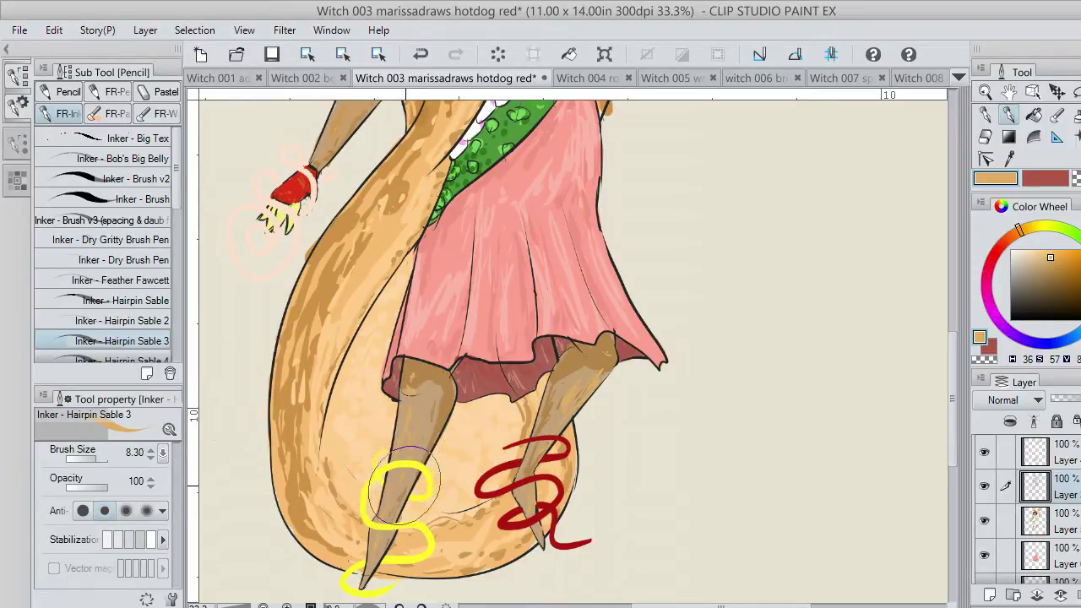
{"action": "scroll", "coordinate": [929, 367], "scroll_direction": "up", "scroll_amount": 8}
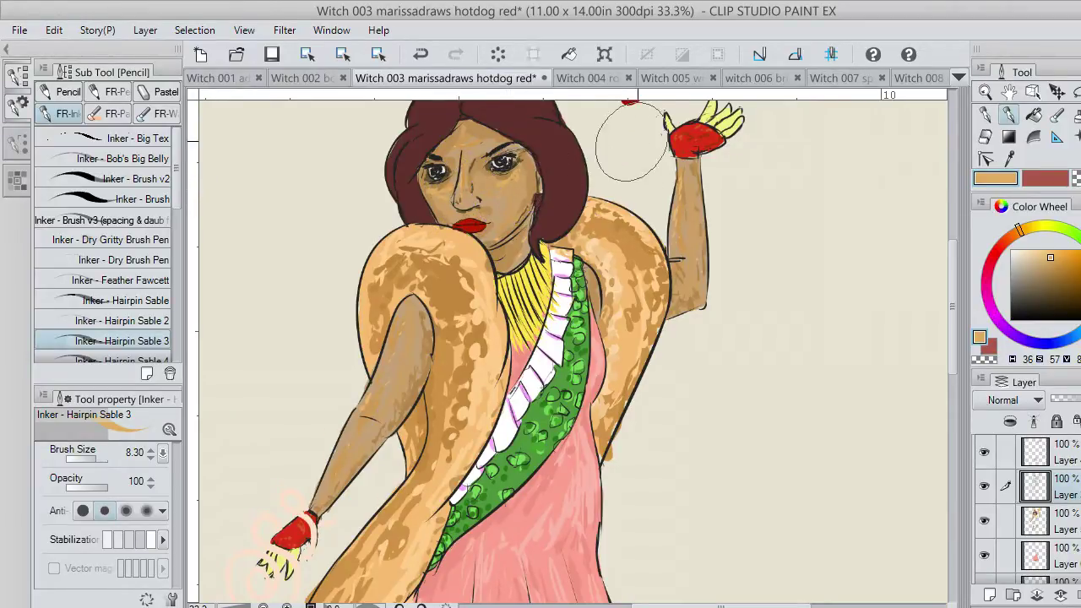
{"action": "left_click", "coordinate": [1052, 264]}
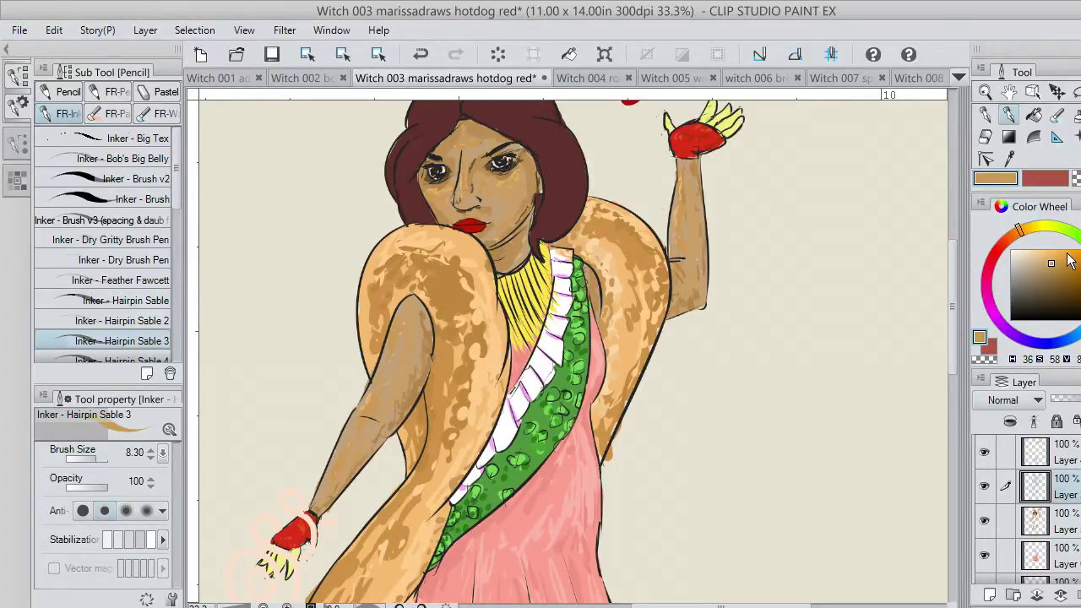
Shade the pleats of the yellow neckpiece in orange, hue 36, saturation 77, on the layer just above the dress layer.
{"action": "key", "text": "ctrl+z"}
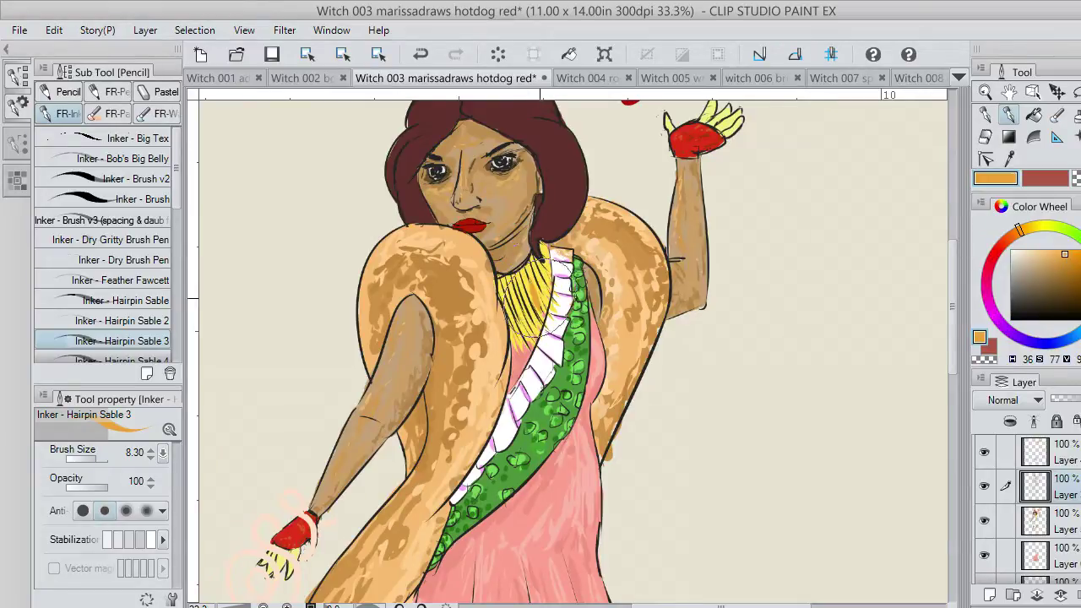
{"action": "left_click", "coordinate": [1071, 527]}
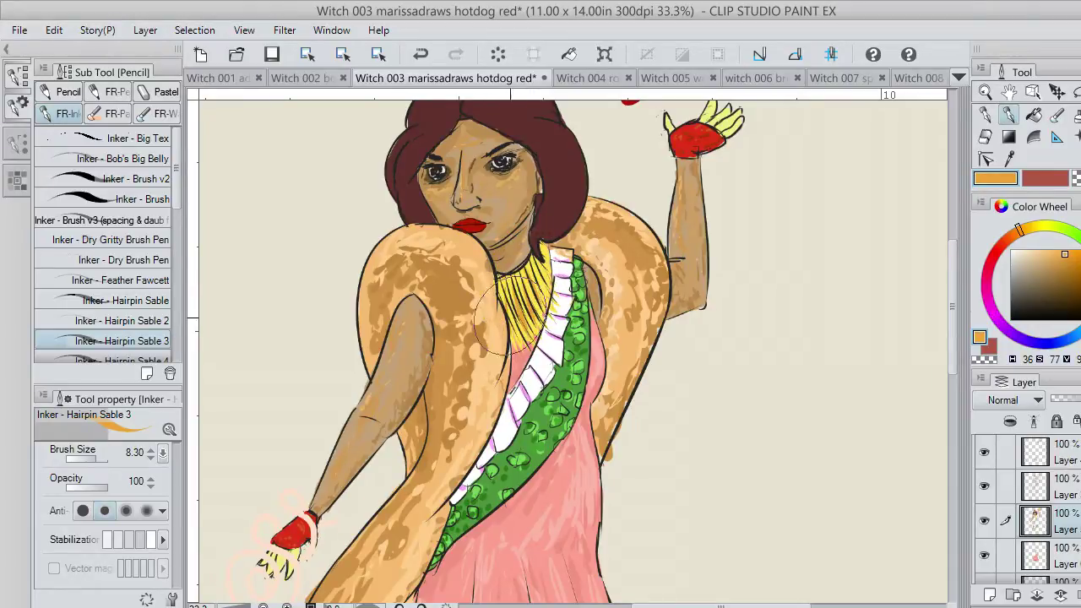
{"action": "mouse_move", "coordinate": [496, 281]}
{"action": "left_mouse_down"}
{"action": "mouse_move", "coordinate": [506, 308]}
{"action": "mouse_move", "coordinate": [498, 287]}
{"action": "mouse_move", "coordinate": [529, 254]}
{"action": "left_mouse_up"}
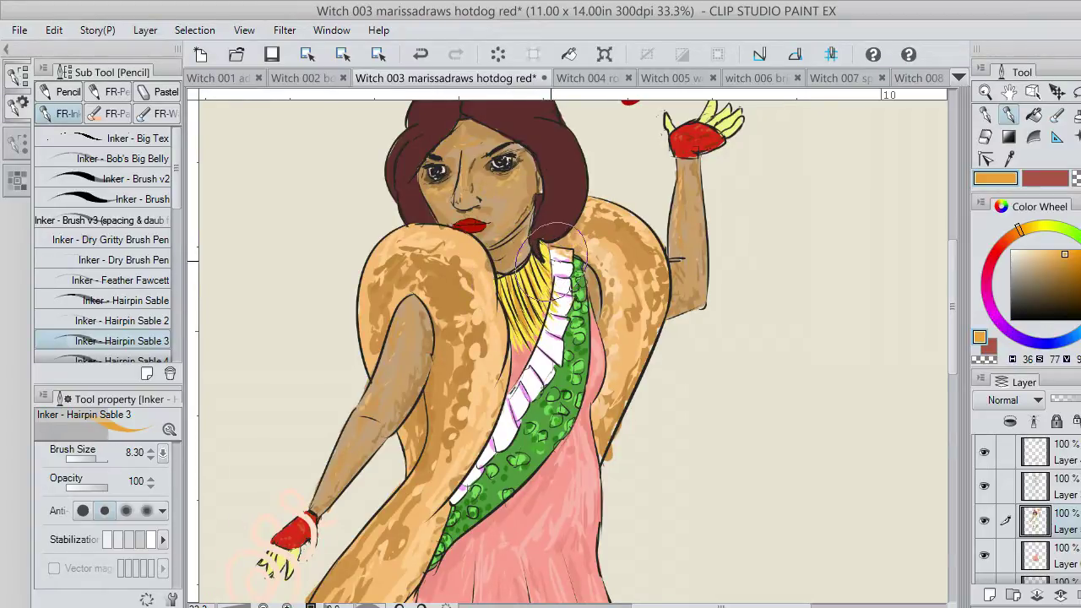
{"action": "key", "text": "ctrl+z"}
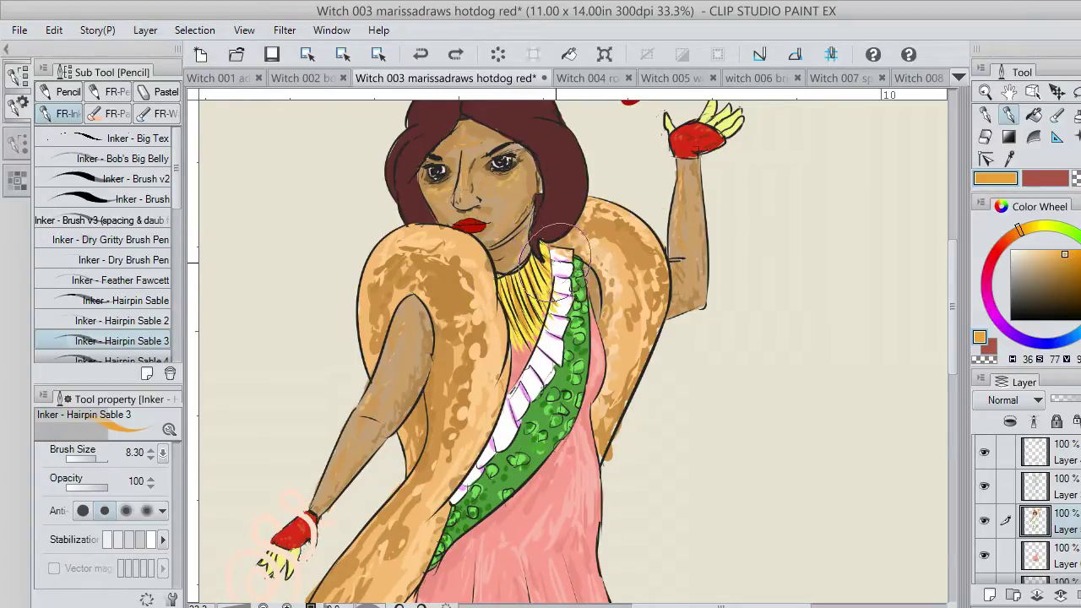
{"action": "left_click_drag", "start_coordinate": [558, 249], "coordinate": [545, 229]}
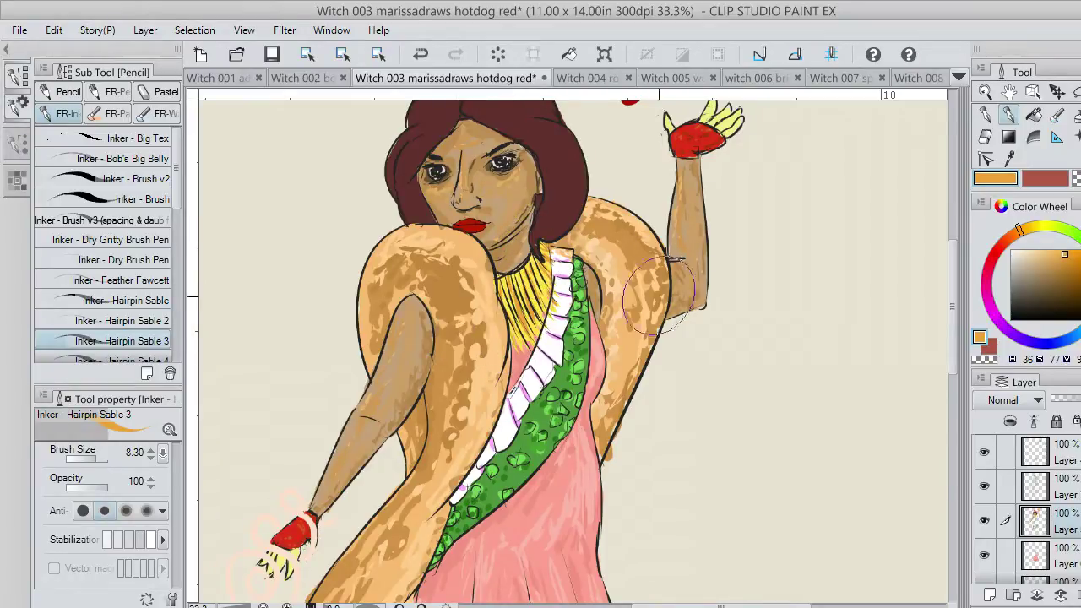
Sample the maroon of the hair and streak the hair with a lighter red, hue 5, saturation 51.
{"action": "left_click_drag", "start_coordinate": [950, 316], "coordinate": [945, 258]}
{"action": "left_click", "coordinate": [1009, 157]}
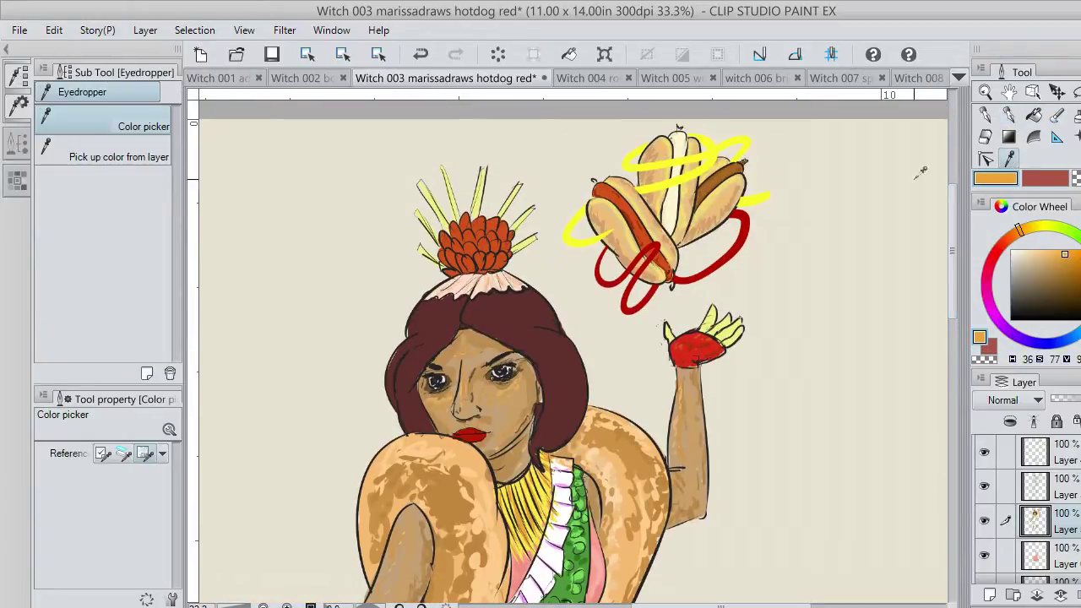
{"action": "left_click", "coordinate": [569, 321]}
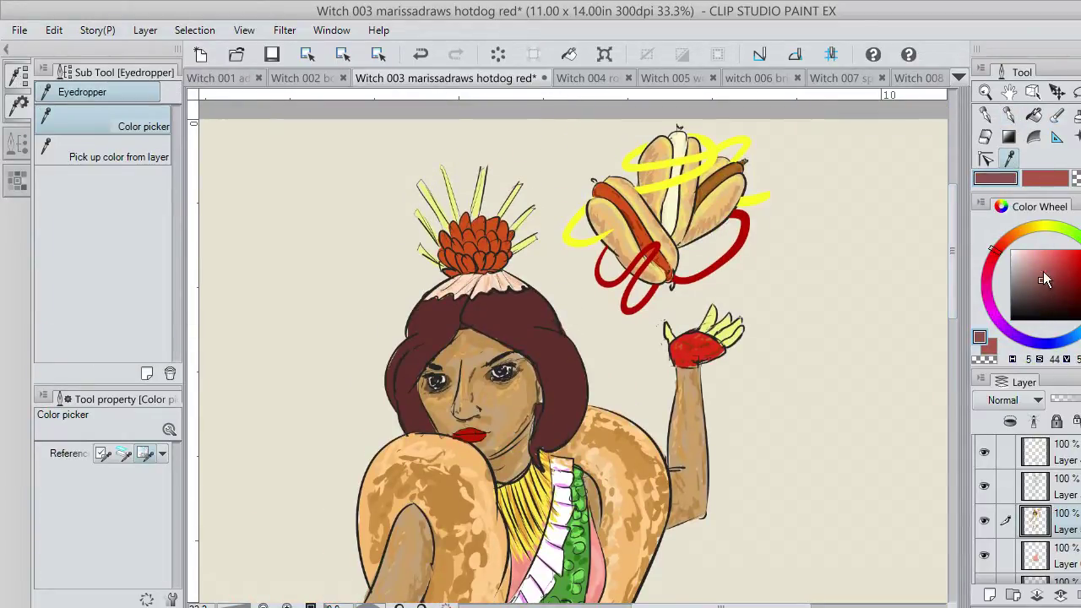
{"action": "left_click", "coordinate": [1007, 115]}
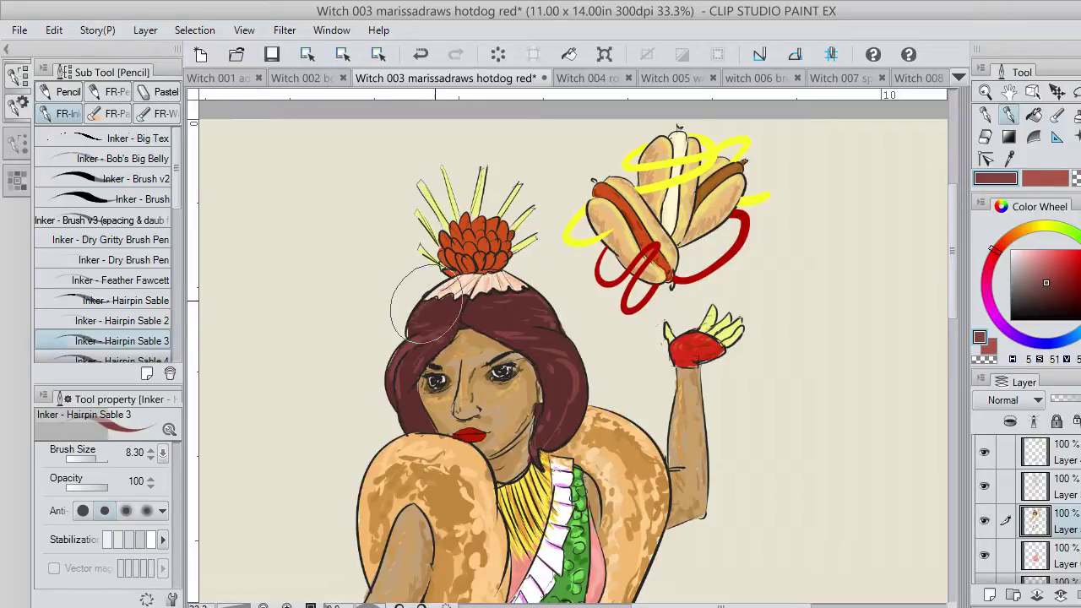
{"action": "left_click_drag", "start_coordinate": [426, 319], "coordinate": [446, 303]}
Paint dark strands throughout the hair in deep maroon, hue 5, saturation 64.
{"action": "left_click_drag", "start_coordinate": [1053, 291], "coordinate": [1055, 301]}
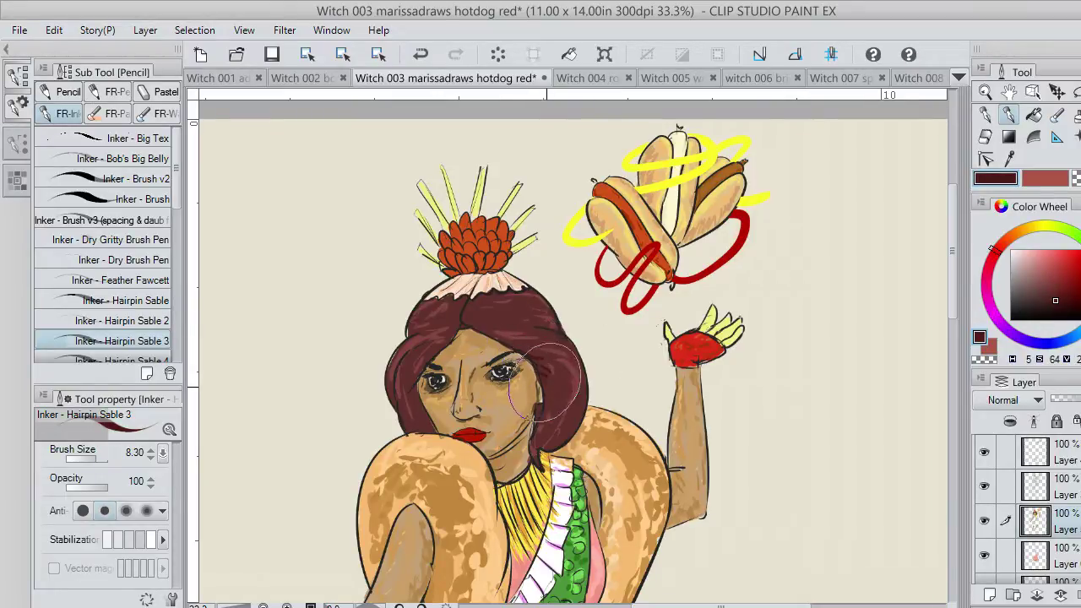
{"action": "mouse_move", "coordinate": [544, 383]}
{"action": "left_mouse_down"}
{"action": "mouse_move", "coordinate": [543, 440]}
{"action": "mouse_move", "coordinate": [577, 415]}
{"action": "mouse_move", "coordinate": [570, 368]}
{"action": "left_mouse_up"}
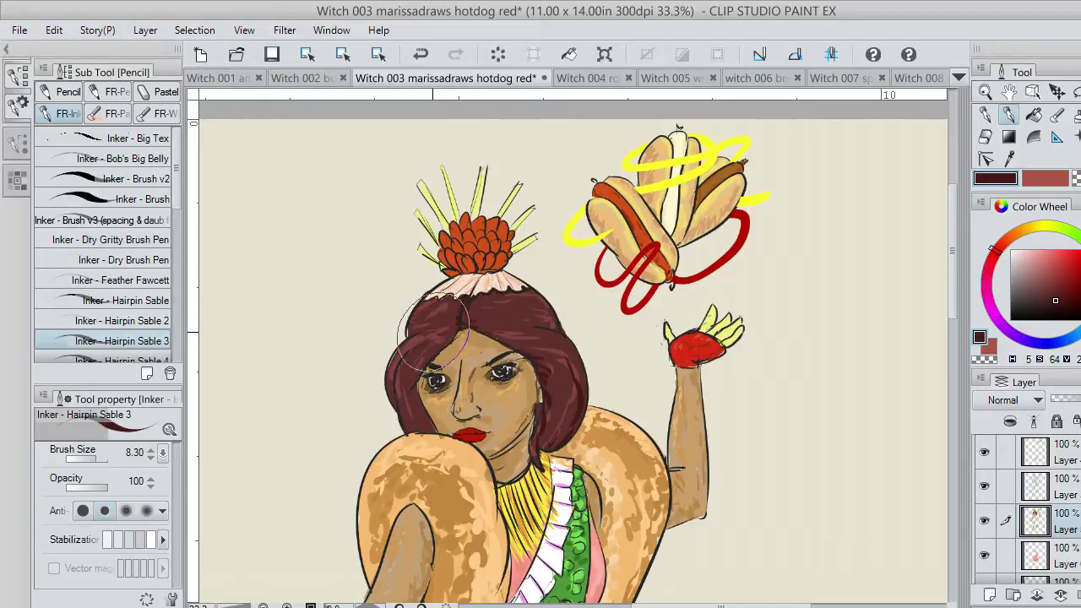
{"action": "mouse_move", "coordinate": [400, 363]}
{"action": "left_mouse_down"}
{"action": "mouse_move", "coordinate": [424, 341]}
{"action": "mouse_move", "coordinate": [394, 375]}
{"action": "mouse_move", "coordinate": [413, 417]}
{"action": "mouse_move", "coordinate": [420, 393]}
{"action": "left_mouse_up"}
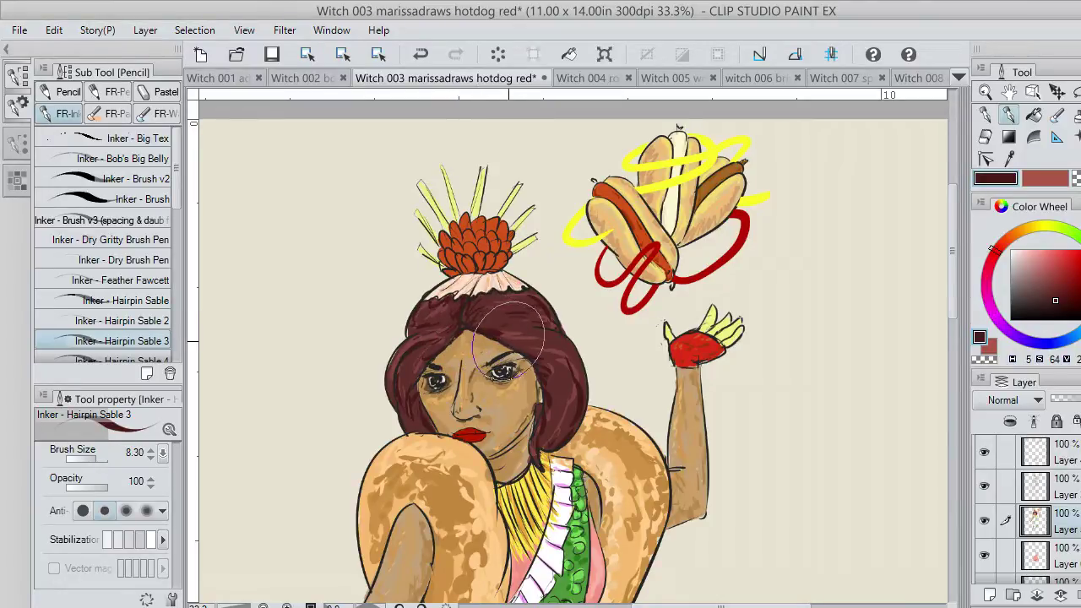
{"action": "mouse_move", "coordinate": [503, 328]}
{"action": "left_mouse_down"}
{"action": "mouse_move", "coordinate": [567, 370]}
{"action": "mouse_move", "coordinate": [558, 363]}
{"action": "mouse_move", "coordinate": [554, 429]}
{"action": "left_mouse_up"}
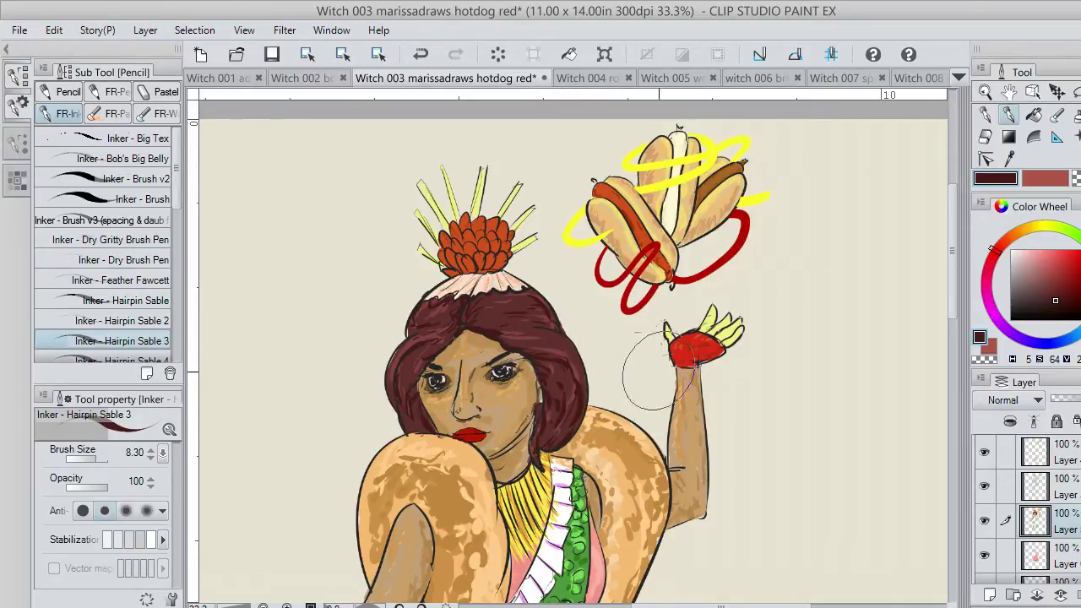
Sample the headpiece's orange and shade its middle and right-hand petals in a darker orange, hue 19, saturation 87.
{"action": "mouse_move", "coordinate": [954, 292]}
{"action": "left_mouse_down"}
{"action": "mouse_move", "coordinate": [956, 314]}
{"action": "mouse_move", "coordinate": [955, 277]}
{"action": "left_mouse_up"}
{"action": "left_click", "coordinate": [1008, 159]}
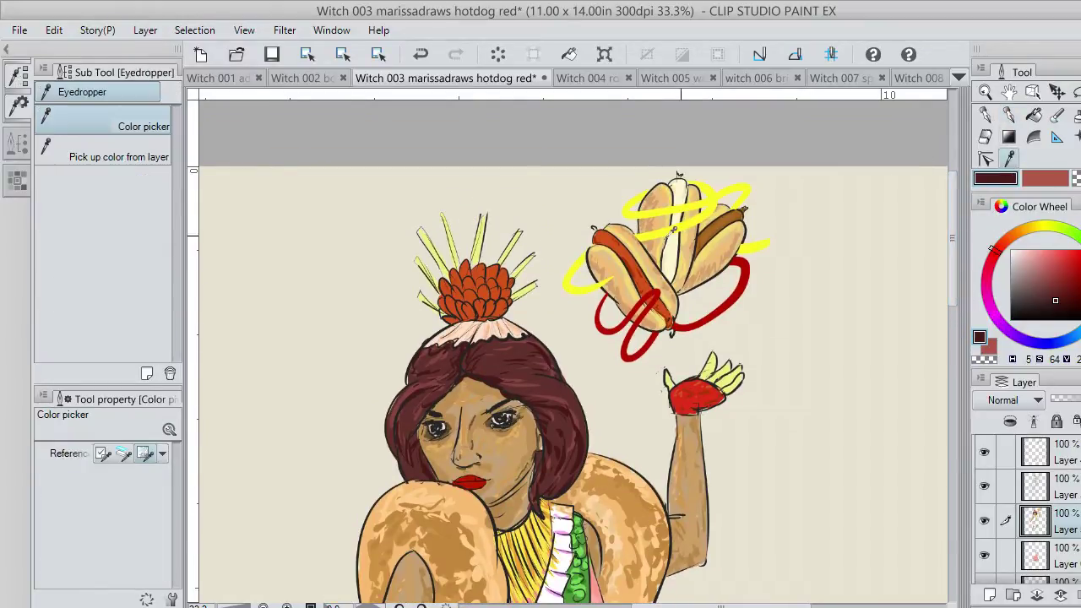
{"action": "left_click", "coordinate": [485, 286]}
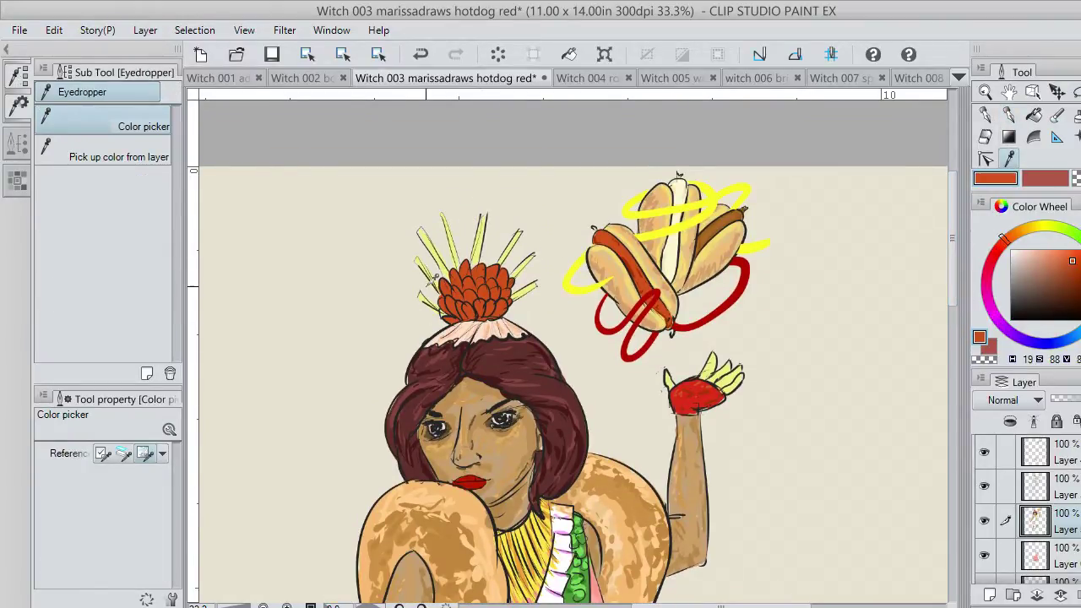
{"action": "scroll", "coordinate": [436, 278], "scroll_direction": "up", "scroll_amount": 5}
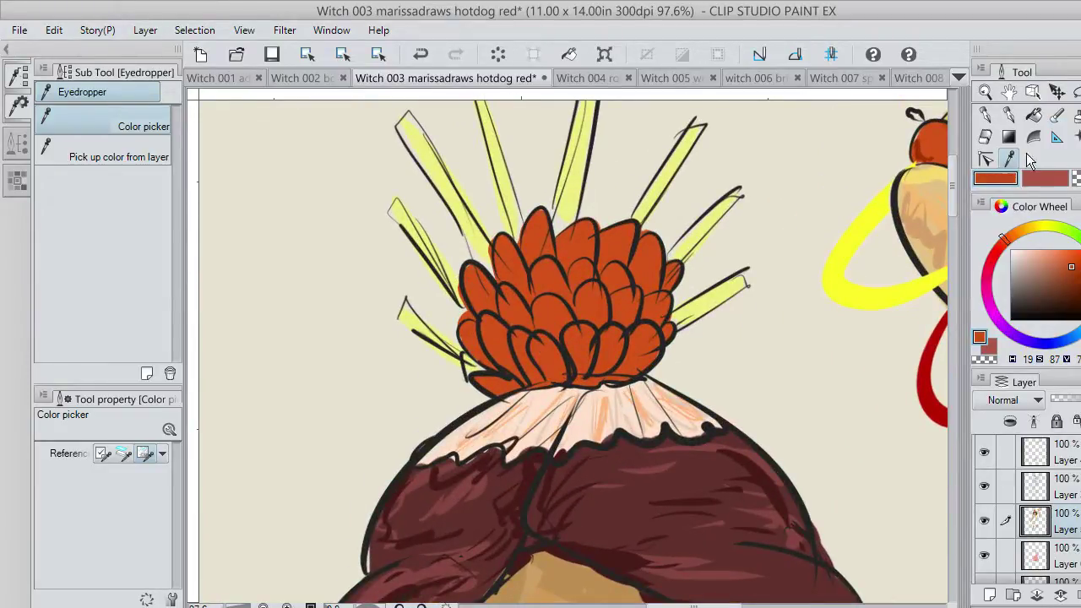
{"action": "key", "text": "p"}
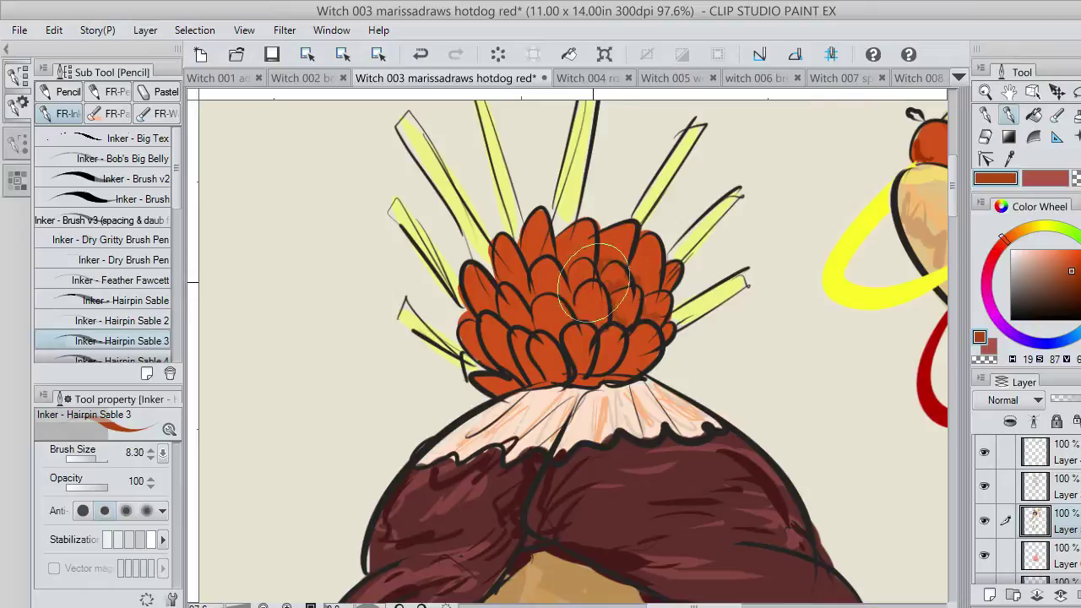
{"action": "mouse_move", "coordinate": [594, 282]}
{"action": "left_mouse_down"}
{"action": "mouse_move", "coordinate": [572, 288]}
{"action": "mouse_move", "coordinate": [580, 281]}
{"action": "mouse_move", "coordinate": [577, 321]}
{"action": "mouse_move", "coordinate": [604, 318]}
{"action": "left_mouse_up"}
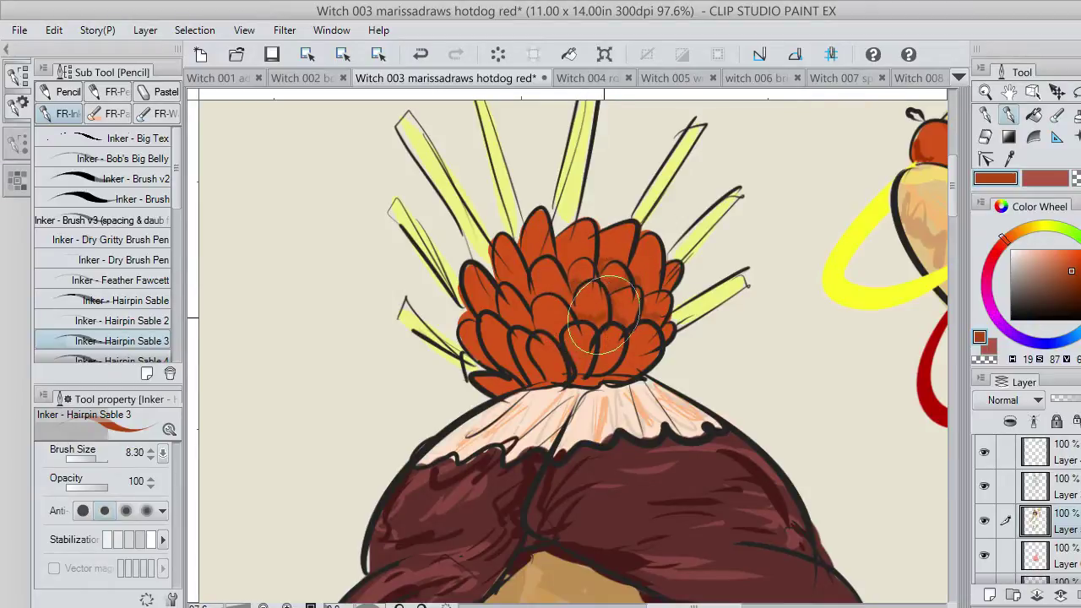
{"action": "mouse_move", "coordinate": [579, 353]}
{"action": "left_mouse_down"}
{"action": "mouse_move", "coordinate": [583, 370]}
{"action": "mouse_move", "coordinate": [640, 363]}
{"action": "mouse_move", "coordinate": [619, 369]}
{"action": "left_mouse_up"}
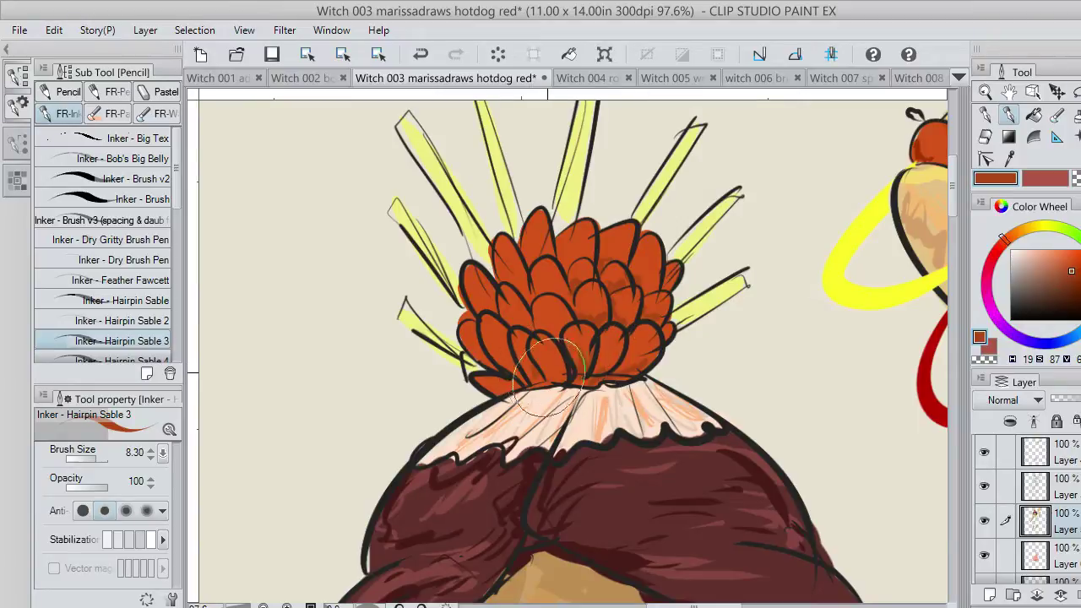
Continue the dark orange shading at the bases of the headpiece's lower and left-hand petals, redoing one unsatisfactory stroke.
{"action": "left_click_drag", "start_coordinate": [548, 370], "coordinate": [558, 383]}
{"action": "mouse_move", "coordinate": [532, 345]}
{"action": "left_mouse_down"}
{"action": "mouse_move", "coordinate": [499, 349]}
{"action": "mouse_move", "coordinate": [526, 379]}
{"action": "mouse_move", "coordinate": [512, 369]}
{"action": "mouse_move", "coordinate": [494, 376]}
{"action": "mouse_move", "coordinate": [500, 388]}
{"action": "mouse_move", "coordinate": [474, 343]}
{"action": "mouse_move", "coordinate": [488, 361]}
{"action": "mouse_move", "coordinate": [478, 296]}
{"action": "mouse_move", "coordinate": [510, 330]}
{"action": "mouse_move", "coordinate": [533, 333]}
{"action": "mouse_move", "coordinate": [534, 310]}
{"action": "mouse_move", "coordinate": [556, 333]}
{"action": "left_mouse_up"}
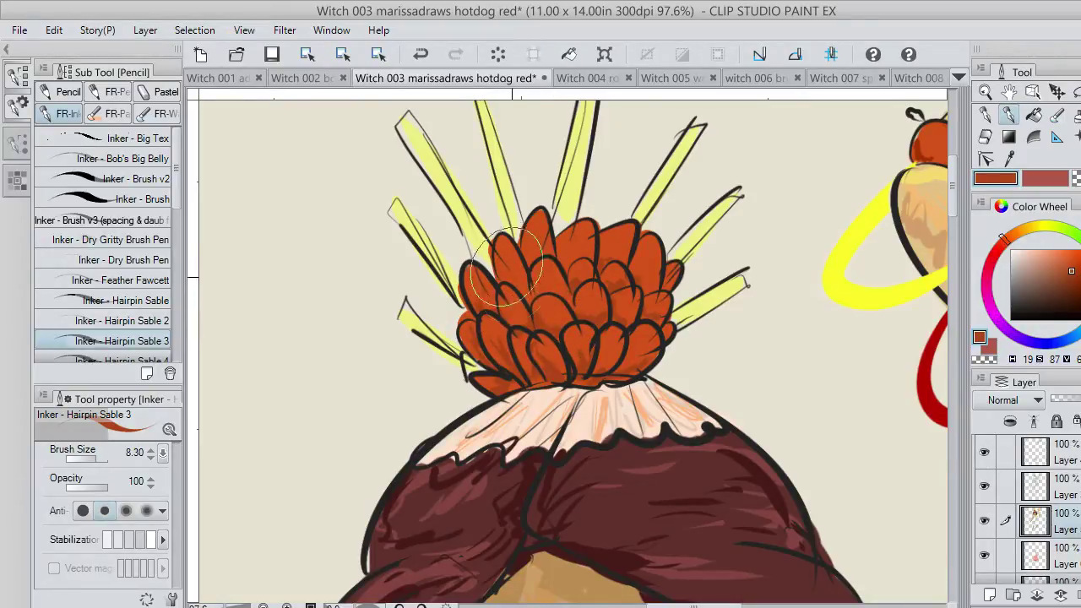
{"action": "left_click_drag", "start_coordinate": [539, 294], "coordinate": [547, 298]}
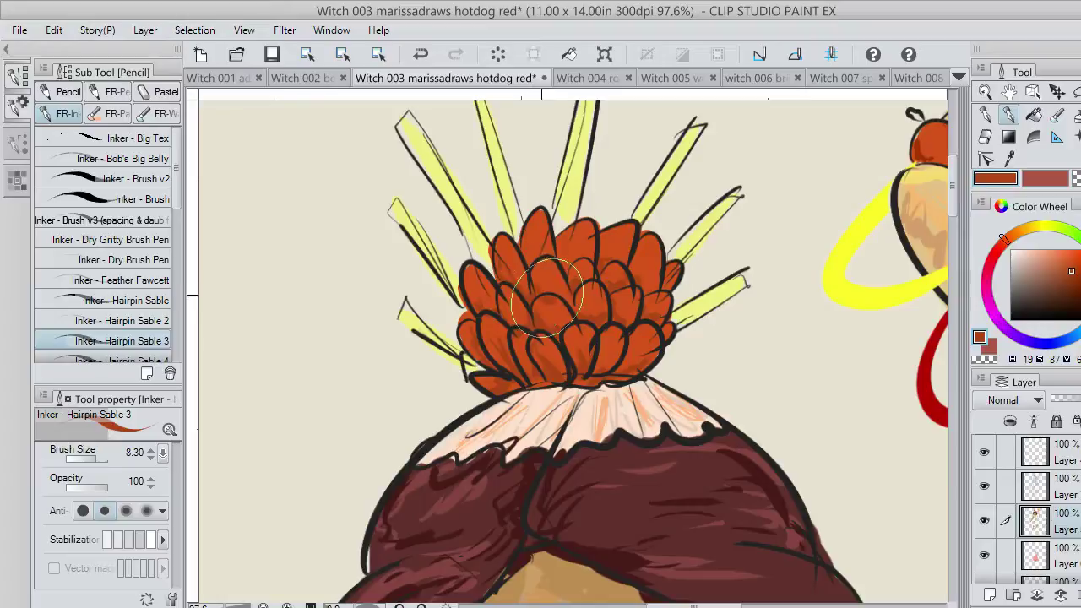
{"action": "key", "text": "ctrl+z"}
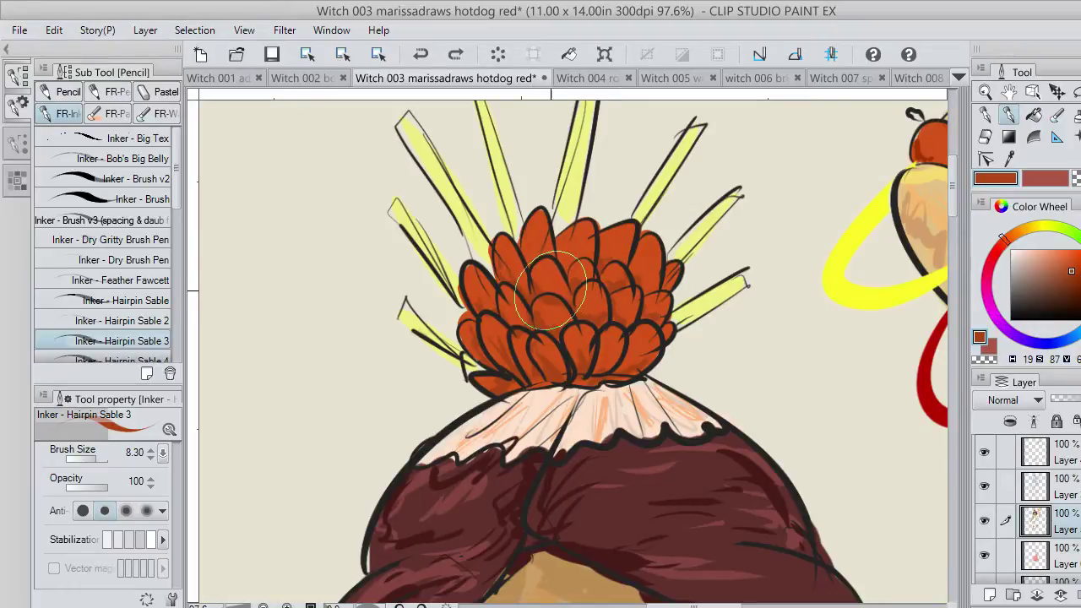
{"action": "mouse_move", "coordinate": [527, 293]}
{"action": "left_mouse_down"}
{"action": "mouse_move", "coordinate": [519, 284]}
{"action": "mouse_move", "coordinate": [548, 283]}
{"action": "left_mouse_up"}
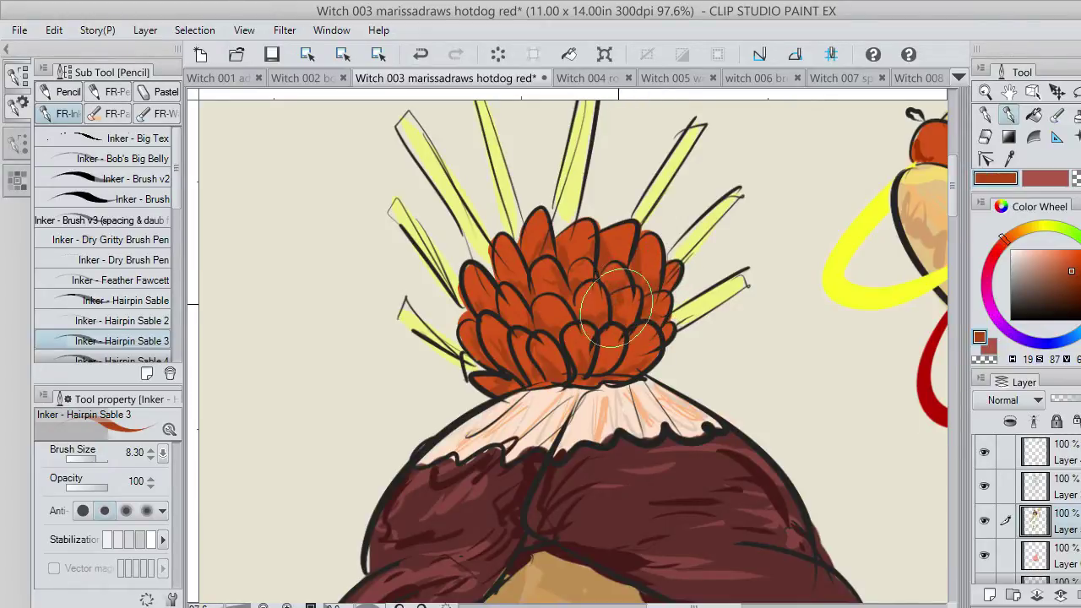
Dab light orange highlights, hue 19, saturation 74, onto the tips of the headpiece's petals.
{"action": "left_click", "coordinate": [1063, 255]}
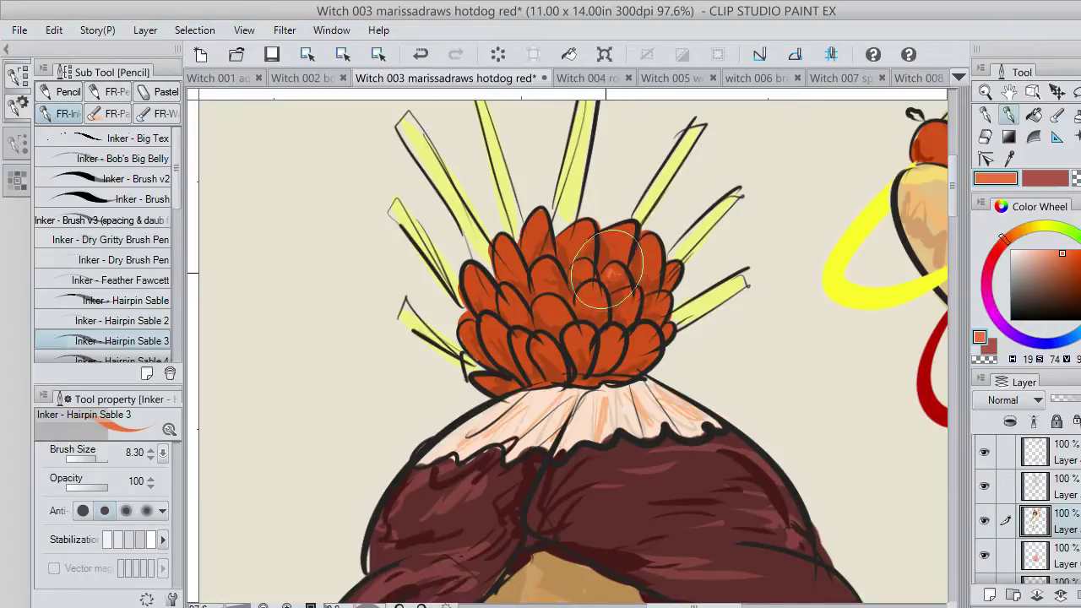
{"action": "left_click_drag", "start_coordinate": [610, 270], "coordinate": [616, 276]}
{"action": "left_click_drag", "start_coordinate": [619, 236], "coordinate": [623, 228]}
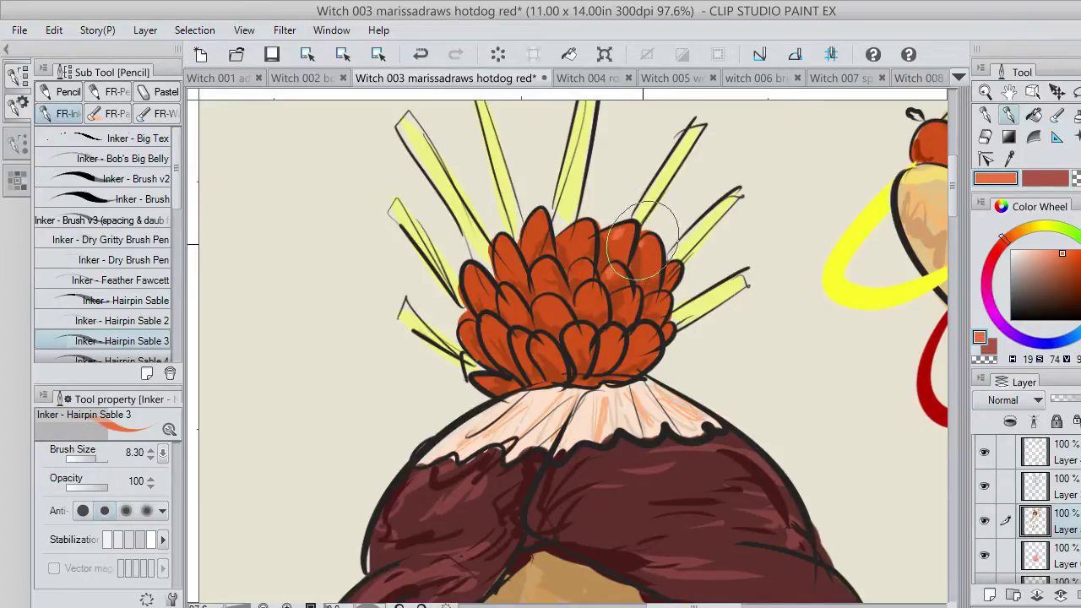
{"action": "left_click_drag", "start_coordinate": [669, 271], "coordinate": [673, 266]}
{"action": "mouse_move", "coordinate": [651, 304]}
{"action": "left_mouse_down"}
{"action": "mouse_move", "coordinate": [608, 345]}
{"action": "mouse_move", "coordinate": [577, 337]}
{"action": "mouse_move", "coordinate": [546, 311]}
{"action": "mouse_move", "coordinate": [522, 264]}
{"action": "mouse_move", "coordinate": [536, 262]}
{"action": "mouse_move", "coordinate": [507, 267]}
{"action": "mouse_move", "coordinate": [493, 250]}
{"action": "mouse_move", "coordinate": [537, 222]}
{"action": "left_mouse_up"}
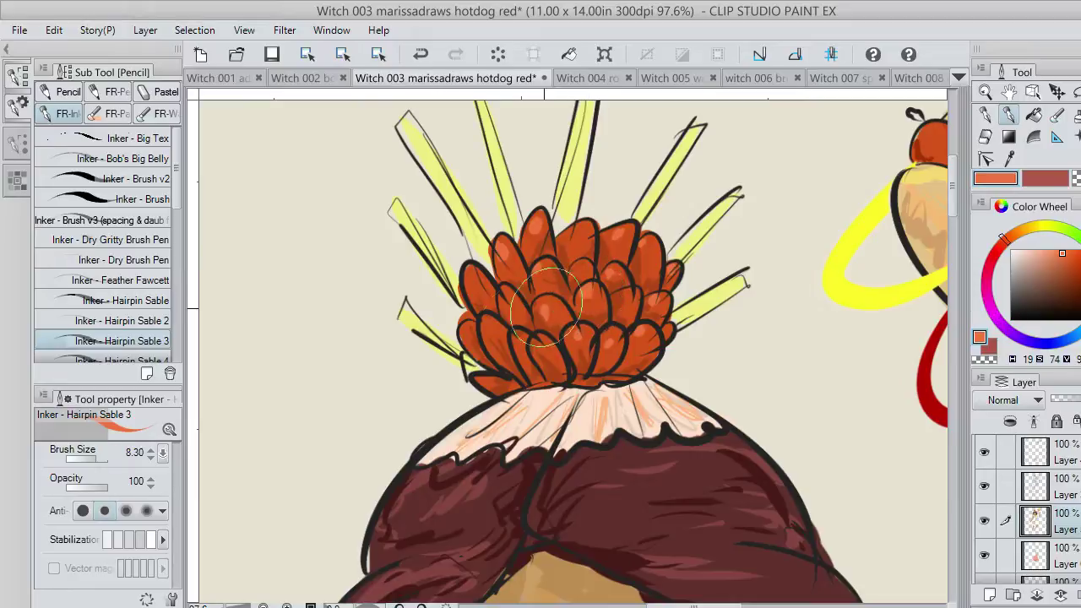
{"action": "left_click_drag", "start_coordinate": [506, 295], "coordinate": [506, 288]}
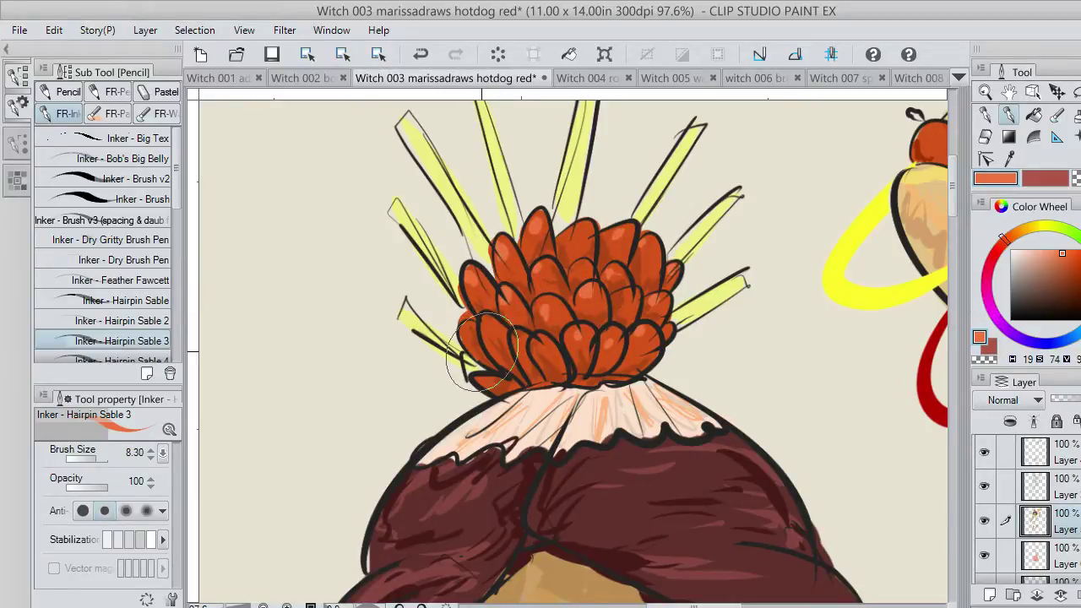
{"action": "mouse_move", "coordinate": [488, 333]}
{"action": "left_mouse_down"}
{"action": "mouse_move", "coordinate": [469, 327]}
{"action": "mouse_move", "coordinate": [536, 341]}
{"action": "left_mouse_up"}
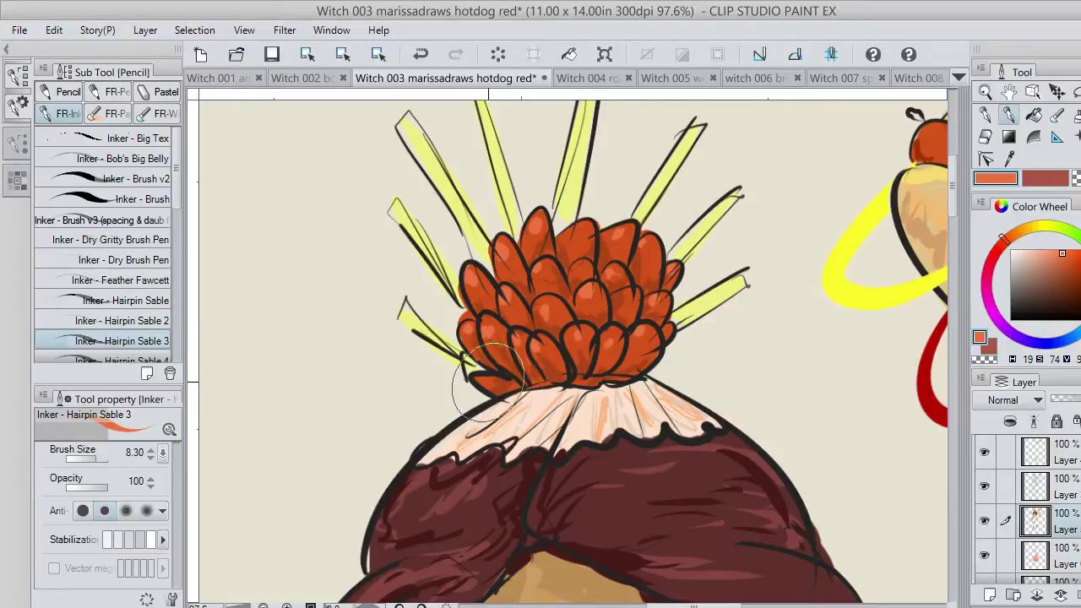
Finish the petal highlights on the headpiece, switch to the layer above and erase stray sketch lines over the petals with transparent colour.
{"action": "left_click_drag", "start_coordinate": [486, 383], "coordinate": [482, 381]}
{"action": "left_click_drag", "start_coordinate": [582, 242], "coordinate": [578, 238]}
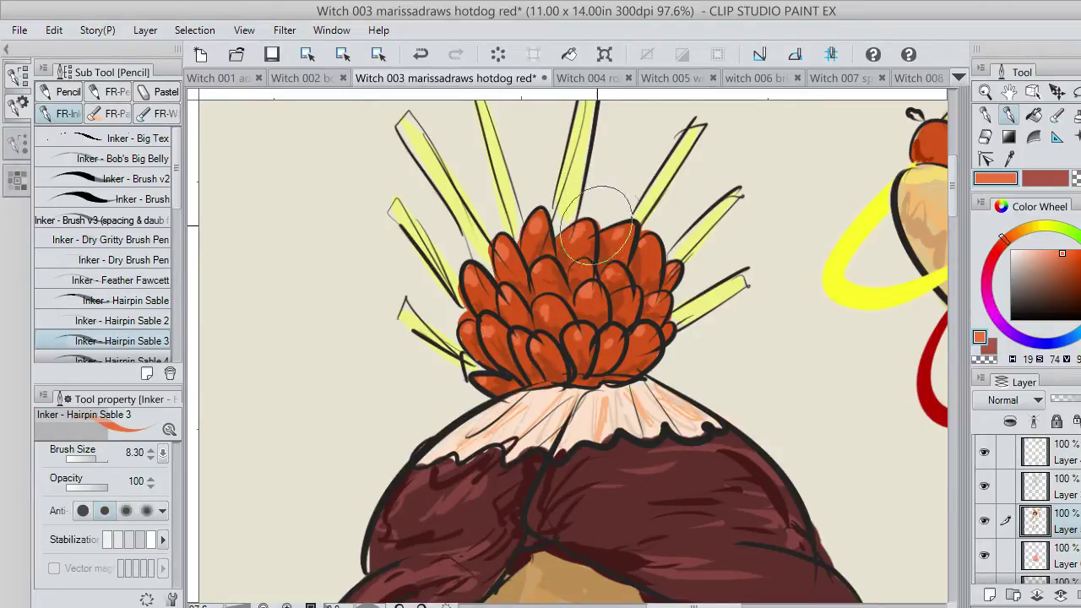
{"action": "left_click", "coordinate": [1071, 479]}
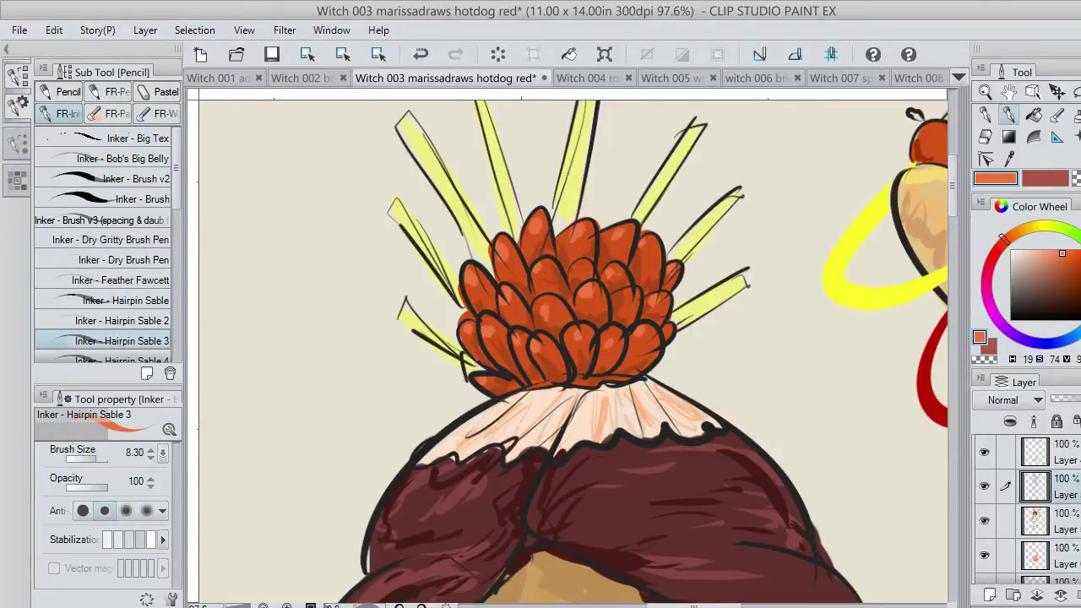
{"action": "left_click", "coordinate": [1076, 178]}
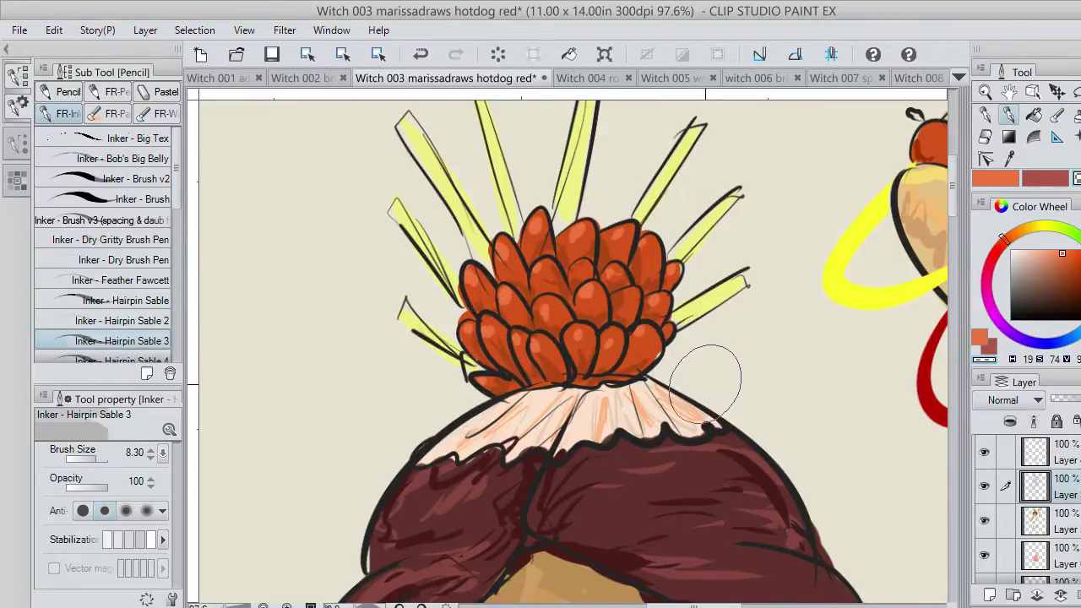
{"action": "left_click", "coordinate": [707, 427]}
Shade the pale band beneath the headpiece on the headpiece's colour layer with tan strokes, hue 27, saturation 49, starting from its sampled colour.
{"action": "left_click", "coordinate": [1007, 158]}
{"action": "left_click", "coordinate": [649, 381]}
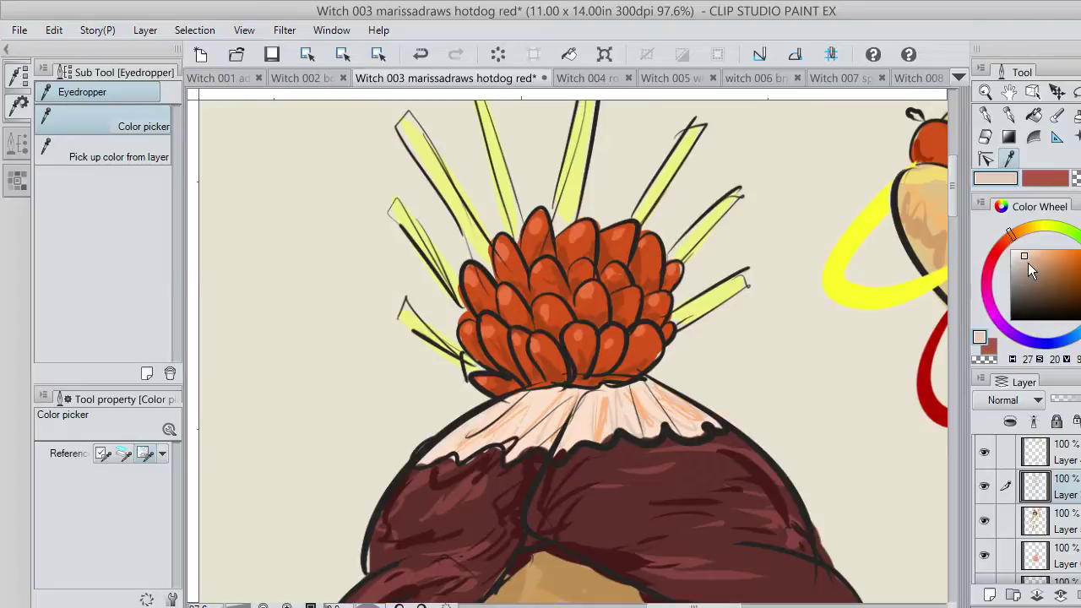
{"action": "left_click", "coordinate": [1007, 114]}
{"action": "left_click_drag", "start_coordinate": [540, 385], "coordinate": [525, 397]}
{"action": "key", "text": "ctrl+z"}
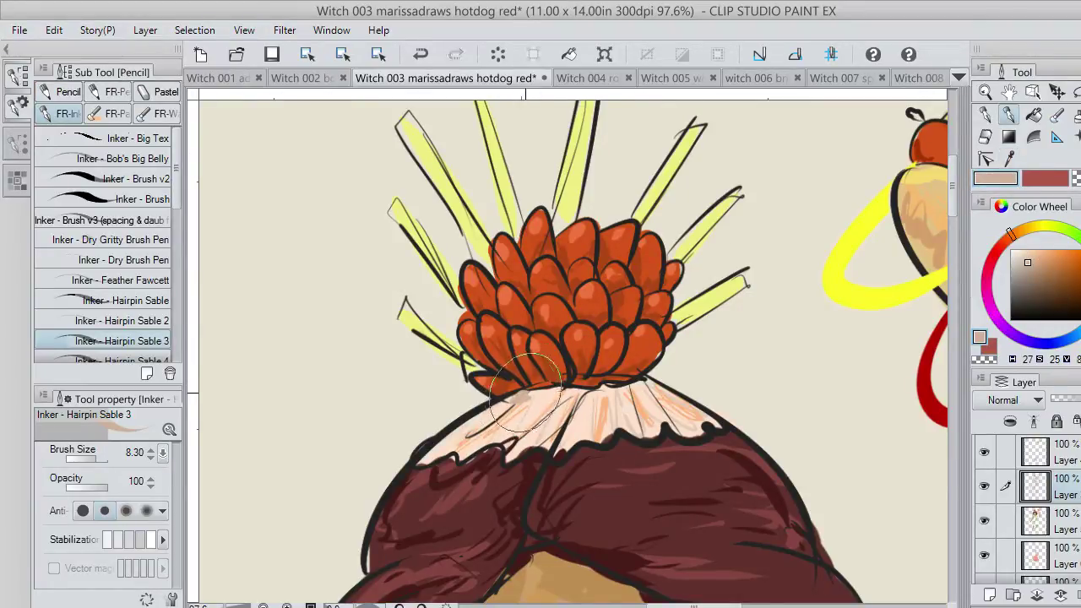
{"action": "left_click", "coordinate": [1077, 520]}
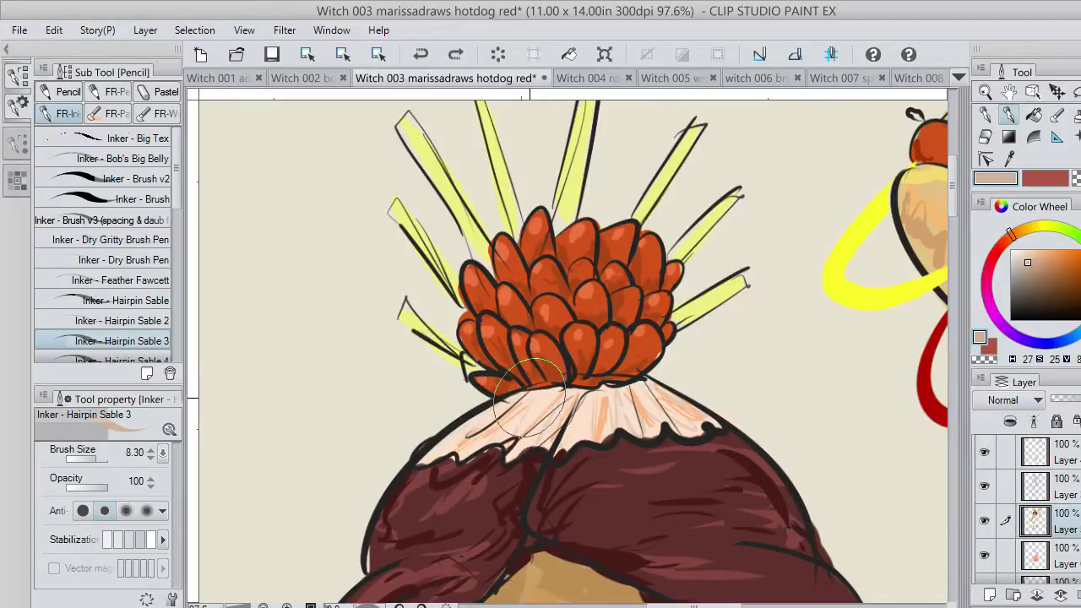
{"action": "mouse_move", "coordinate": [524, 397]}
{"action": "left_mouse_down"}
{"action": "mouse_move", "coordinate": [596, 404]}
{"action": "mouse_move", "coordinate": [618, 396]}
{"action": "mouse_move", "coordinate": [596, 385]}
{"action": "mouse_move", "coordinate": [636, 383]}
{"action": "mouse_move", "coordinate": [587, 399]}
{"action": "mouse_move", "coordinate": [603, 380]}
{"action": "mouse_move", "coordinate": [609, 393]}
{"action": "mouse_move", "coordinate": [656, 380]}
{"action": "mouse_move", "coordinate": [575, 406]}
{"action": "mouse_move", "coordinate": [568, 384]}
{"action": "mouse_move", "coordinate": [528, 379]}
{"action": "mouse_move", "coordinate": [512, 400]}
{"action": "mouse_move", "coordinate": [562, 395]}
{"action": "left_mouse_up"}
{"action": "left_click", "coordinate": [1045, 268]}
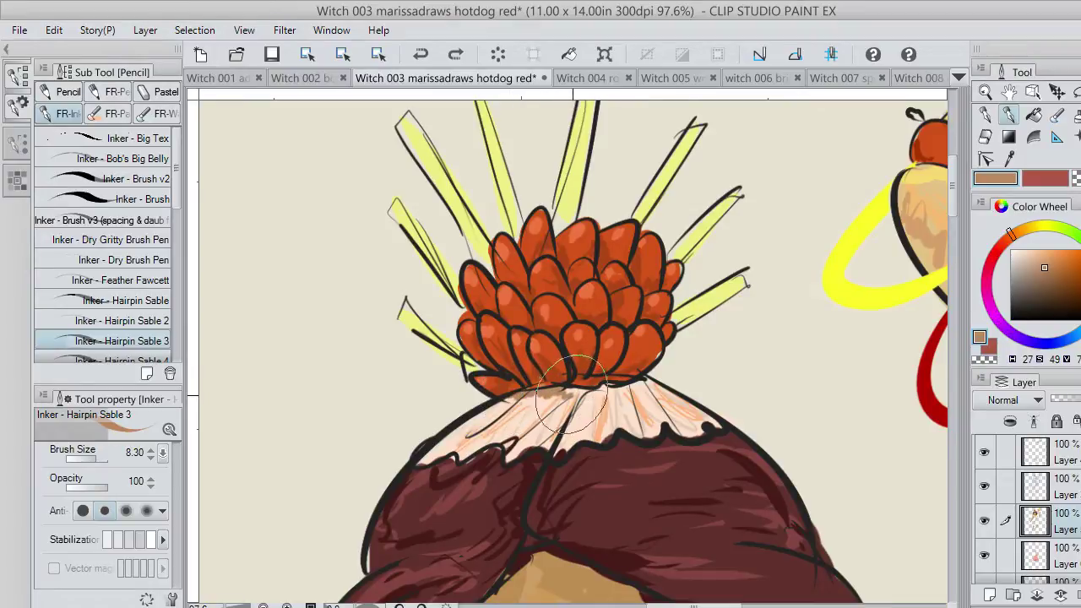
{"action": "mouse_move", "coordinate": [596, 393]}
{"action": "left_mouse_down"}
{"action": "mouse_move", "coordinate": [649, 380]}
{"action": "mouse_move", "coordinate": [675, 429]}
{"action": "mouse_move", "coordinate": [647, 382]}
{"action": "mouse_move", "coordinate": [630, 393]}
{"action": "mouse_move", "coordinate": [638, 419]}
{"action": "mouse_move", "coordinate": [611, 390]}
{"action": "mouse_move", "coordinate": [602, 427]}
{"action": "mouse_move", "coordinate": [580, 400]}
{"action": "mouse_move", "coordinate": [567, 442]}
{"action": "mouse_move", "coordinate": [568, 429]}
{"action": "mouse_move", "coordinate": [542, 451]}
{"action": "mouse_move", "coordinate": [509, 439]}
{"action": "mouse_move", "coordinate": [525, 438]}
{"action": "mouse_move", "coordinate": [557, 397]}
{"action": "mouse_move", "coordinate": [482, 450]}
{"action": "mouse_move", "coordinate": [465, 439]}
{"action": "mouse_move", "coordinate": [485, 425]}
{"action": "mouse_move", "coordinate": [453, 459]}
{"action": "mouse_move", "coordinate": [466, 446]}
{"action": "mouse_move", "coordinate": [434, 451]}
{"action": "left_mouse_up"}
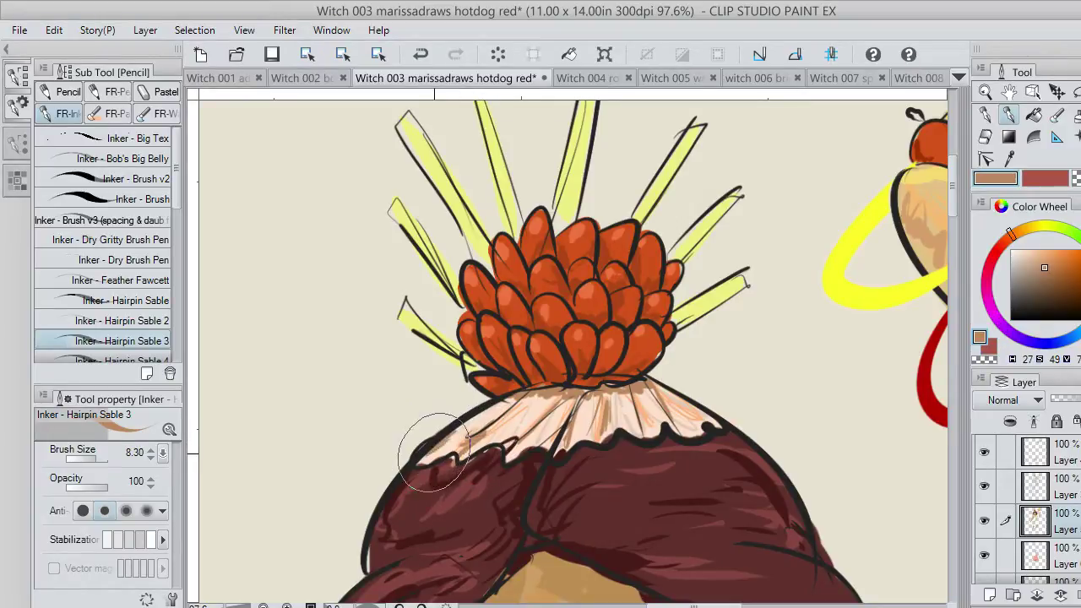
{"action": "mouse_move", "coordinate": [702, 417]}
{"action": "left_mouse_down"}
{"action": "mouse_move", "coordinate": [679, 396]}
{"action": "mouse_move", "coordinate": [692, 437]}
{"action": "left_mouse_up"}
Review the whole figure and compare it with the background colour layer hidden and shown.
{"action": "scroll", "coordinate": [757, 469], "scroll_direction": "down", "scroll_amount": 5}
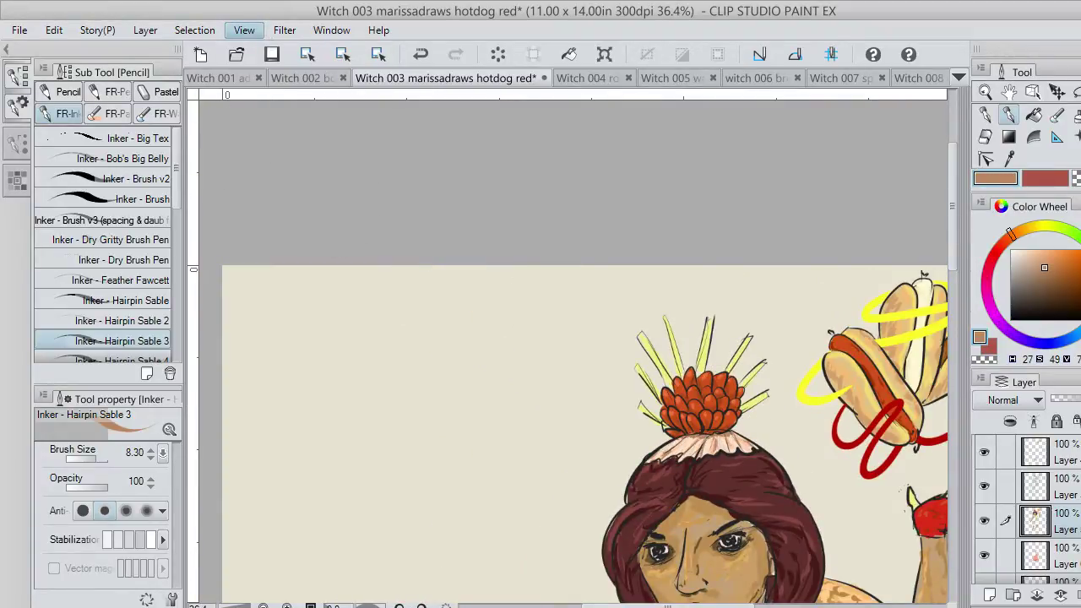
{"action": "left_click", "coordinate": [378, 140]}
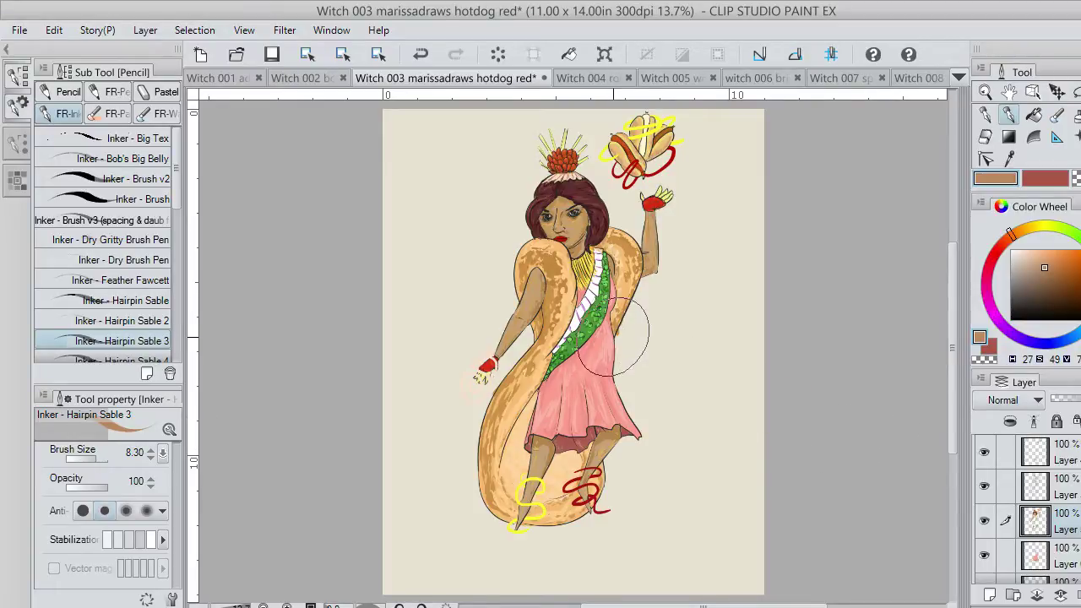
{"action": "scroll", "coordinate": [620, 346], "scroll_direction": "up", "scroll_amount": 2}
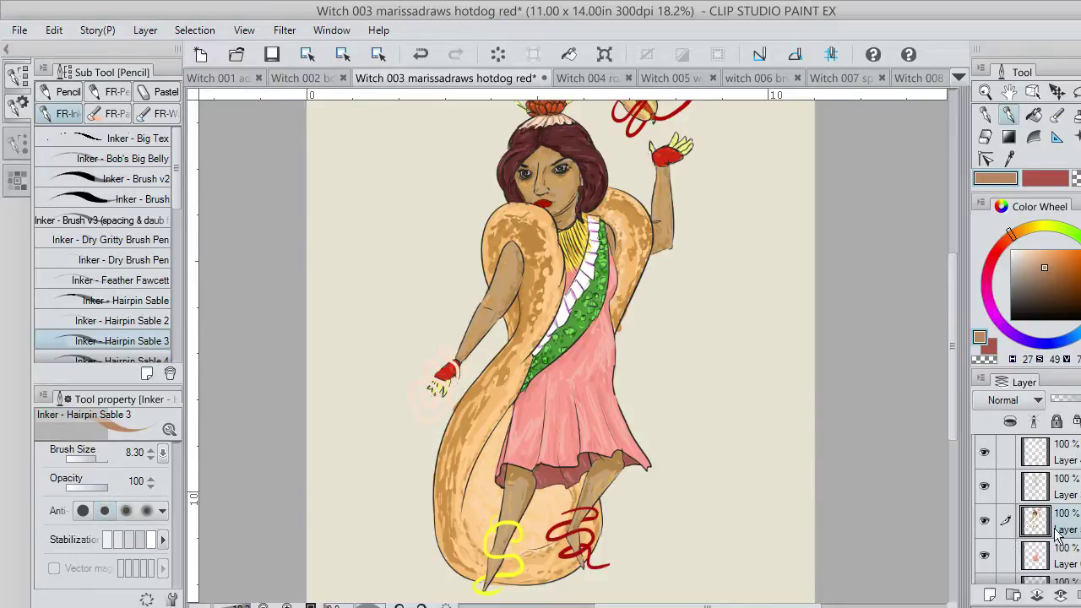
{"action": "scroll", "coordinate": [1075, 519], "scroll_direction": "down", "scroll_amount": 2}
{"action": "left_click", "coordinate": [984, 578]}
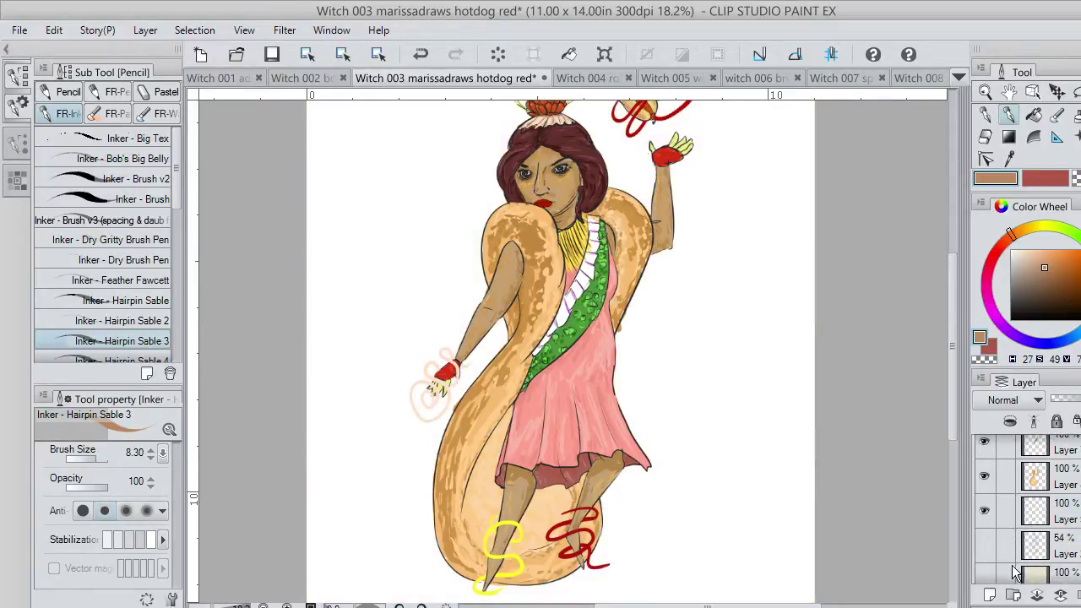
{"action": "left_click", "coordinate": [984, 579]}
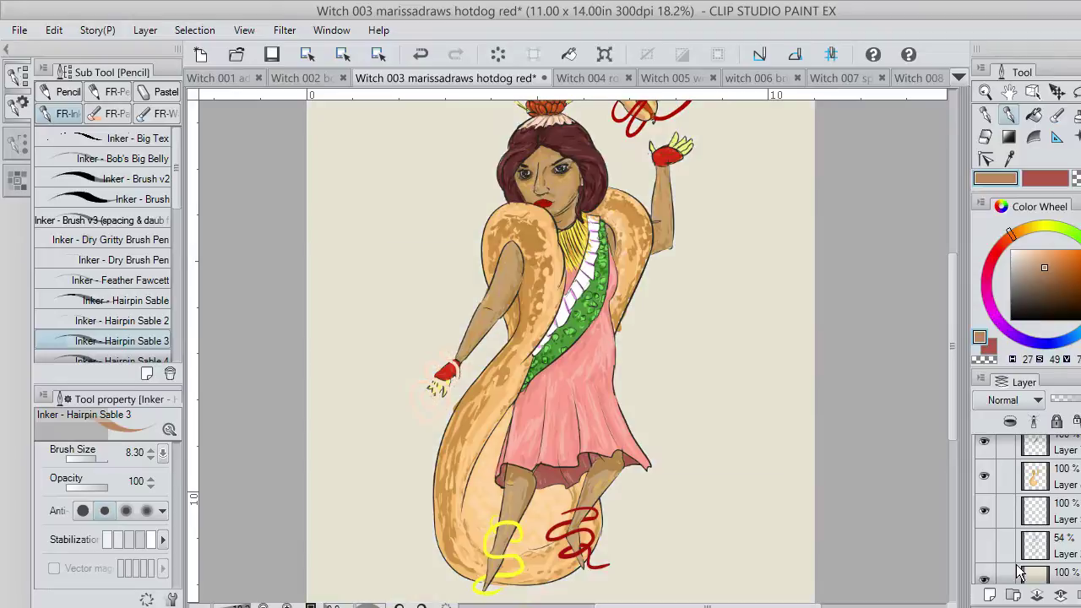
{"action": "scroll", "coordinate": [1026, 509], "scroll_direction": "down", "scroll_amount": 1}
{"action": "scroll", "coordinate": [1026, 509], "scroll_direction": "up", "scroll_amount": 3}
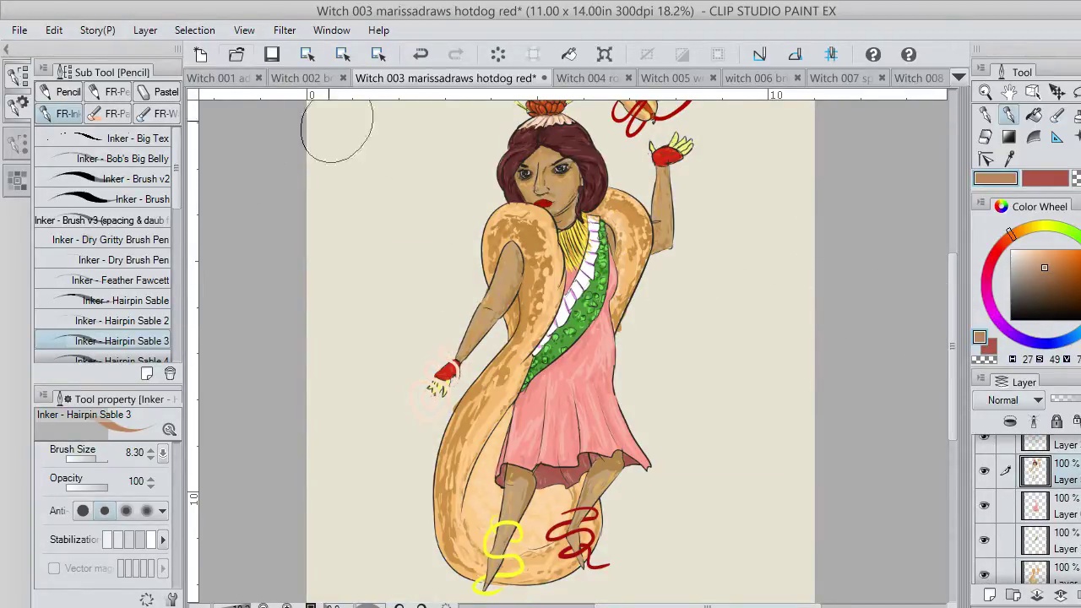
{"action": "left_click", "coordinate": [303, 112]}
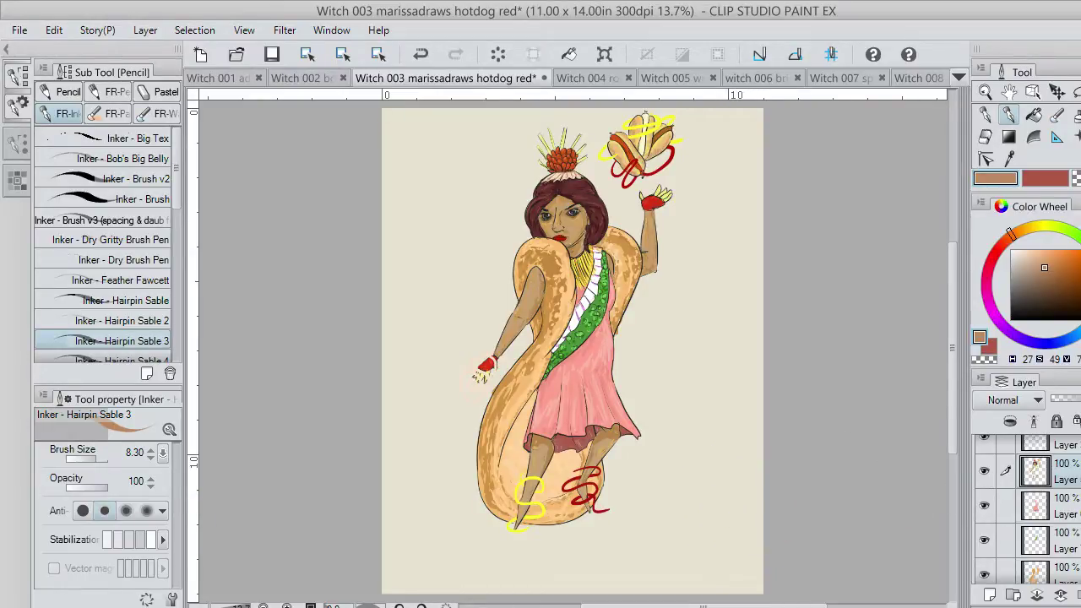
Auto-select the pale pink loops and spiral around the lowered hand on the topmost layer.
{"action": "scroll", "coordinate": [1026, 498], "scroll_direction": "up", "scroll_amount": 1}
{"action": "left_click", "coordinate": [1064, 452]}
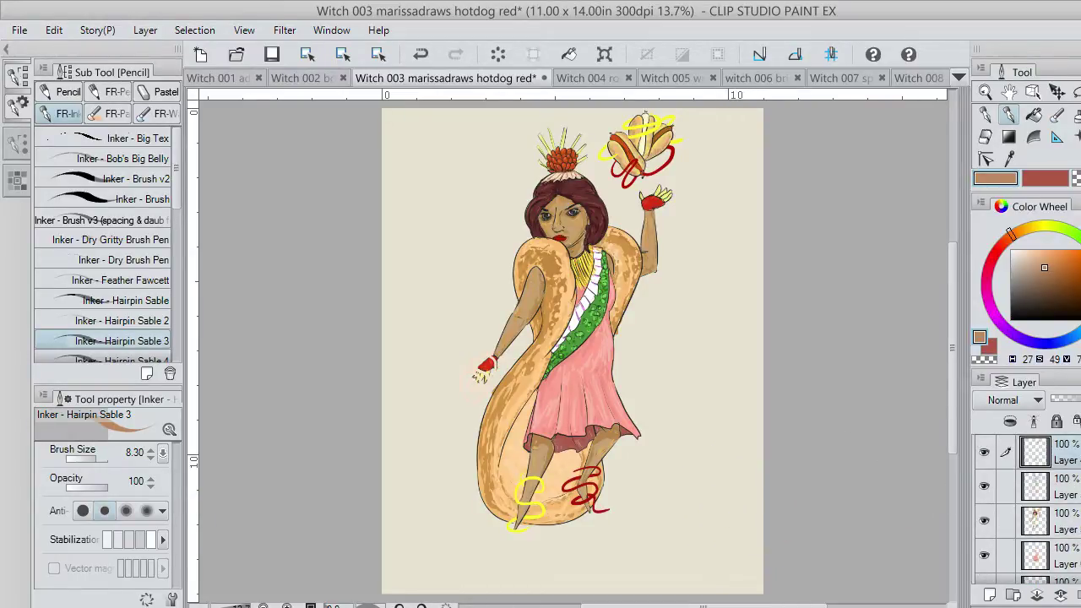
{"action": "left_click", "coordinate": [1044, 115]}
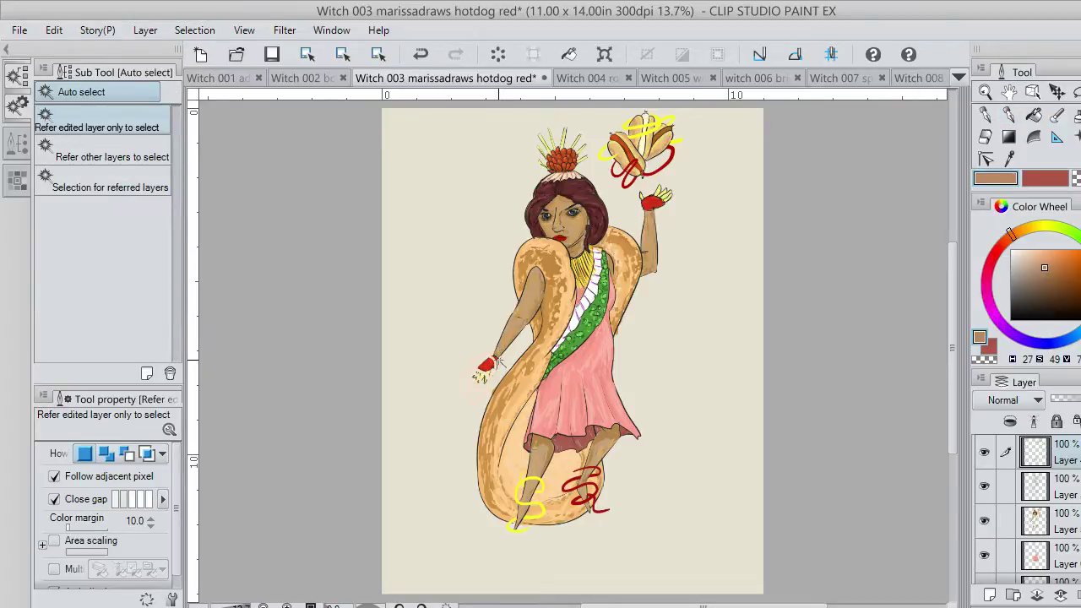
{"action": "left_click", "coordinate": [490, 356]}
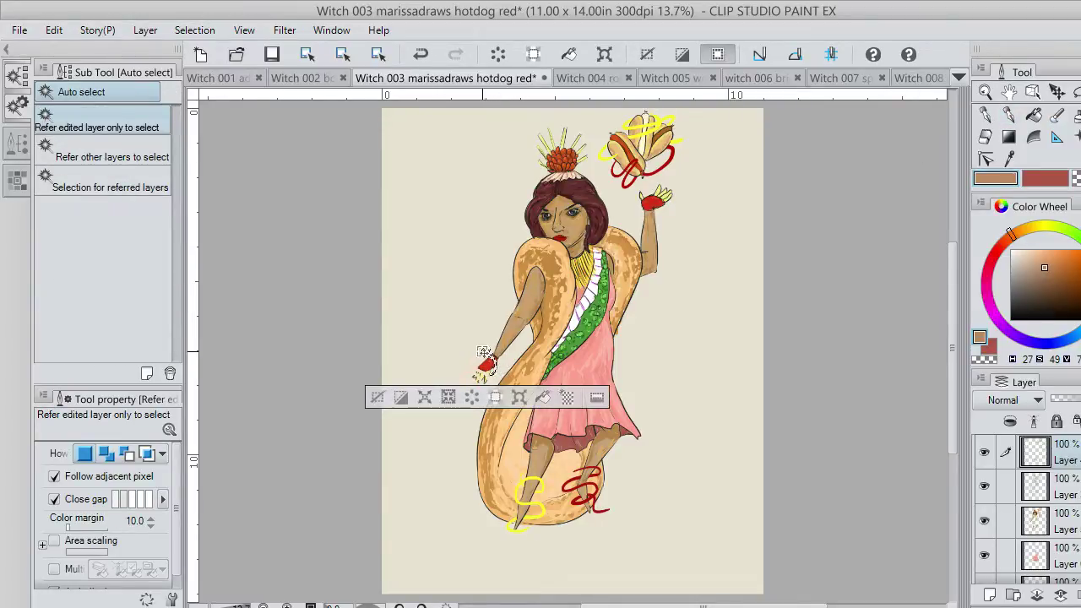
{"action": "scroll", "coordinate": [494, 401], "scroll_direction": "up", "scroll_amount": 3}
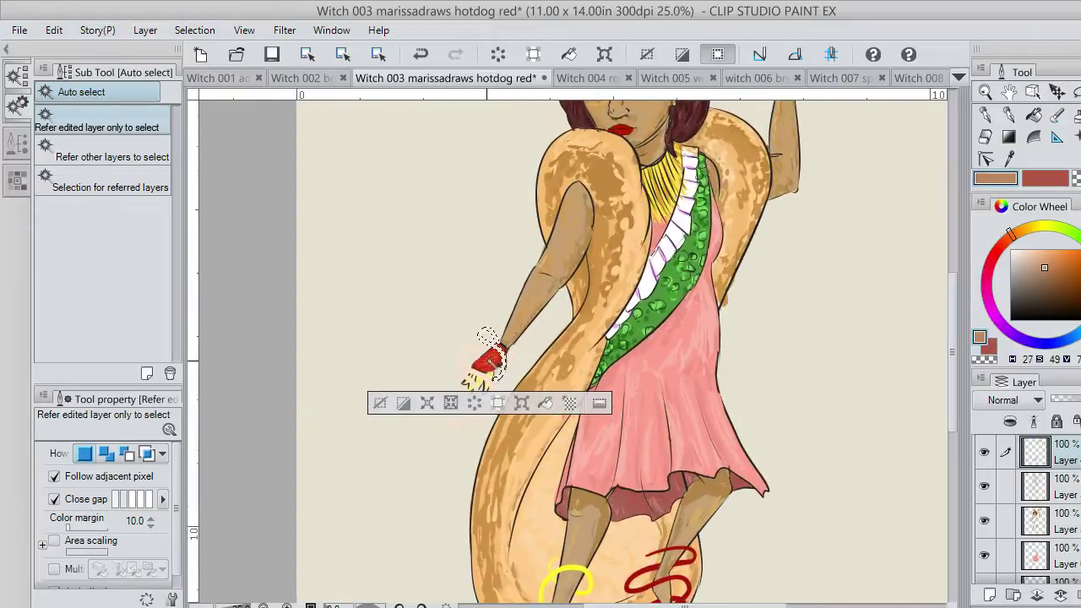
{"action": "scroll", "coordinate": [487, 363], "scroll_direction": "up", "scroll_amount": 4}
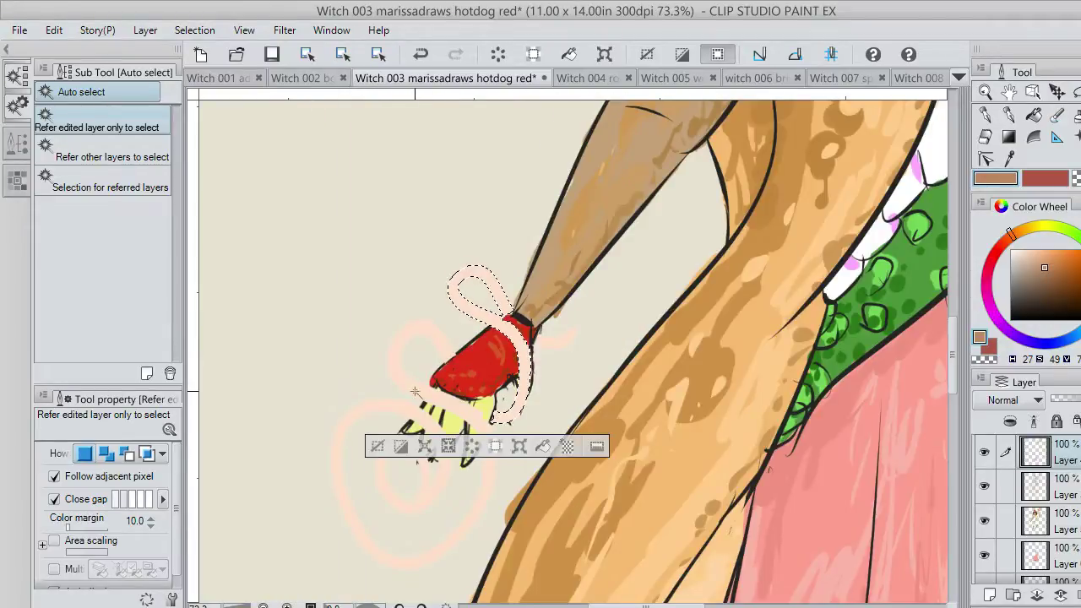
{"action": "left_click", "coordinate": [445, 403], "text": "shift"}
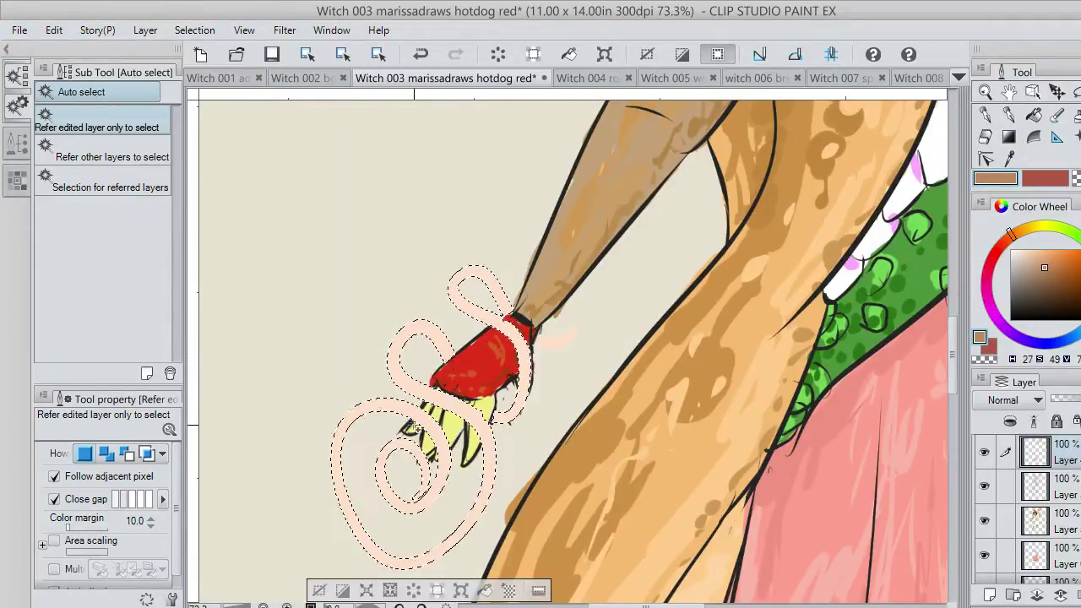
Dab muted red strokes, hue 10, saturation 60, along the selected loops around the lowered hand.
{"action": "left_click", "coordinate": [1046, 178]}
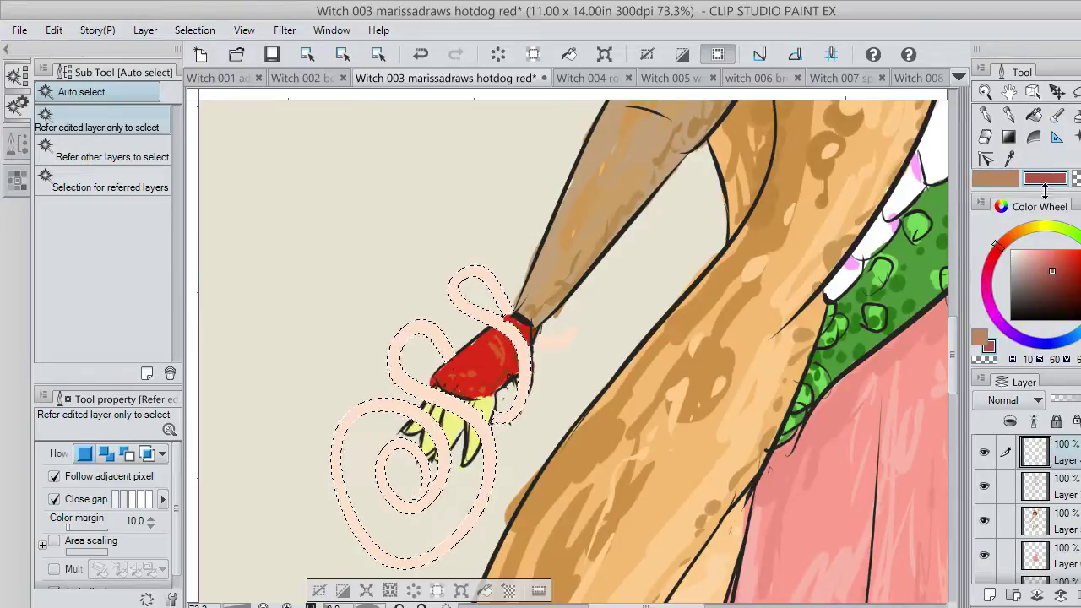
{"action": "left_click", "coordinate": [1009, 114]}
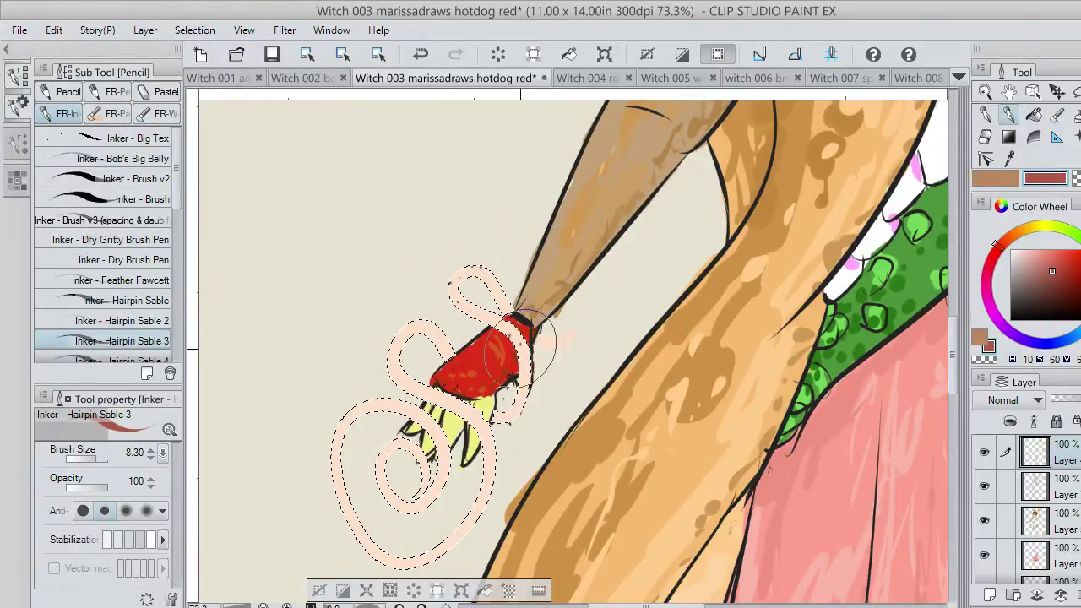
{"action": "mouse_move", "coordinate": [519, 350]}
{"action": "left_mouse_down"}
{"action": "mouse_move", "coordinate": [524, 397]}
{"action": "mouse_move", "coordinate": [494, 432]}
{"action": "mouse_move", "coordinate": [422, 403]}
{"action": "mouse_move", "coordinate": [390, 362]}
{"action": "mouse_move", "coordinate": [414, 327]}
{"action": "mouse_move", "coordinate": [461, 314]}
{"action": "mouse_move", "coordinate": [439, 304]}
{"action": "mouse_move", "coordinate": [516, 339]}
{"action": "left_mouse_up"}
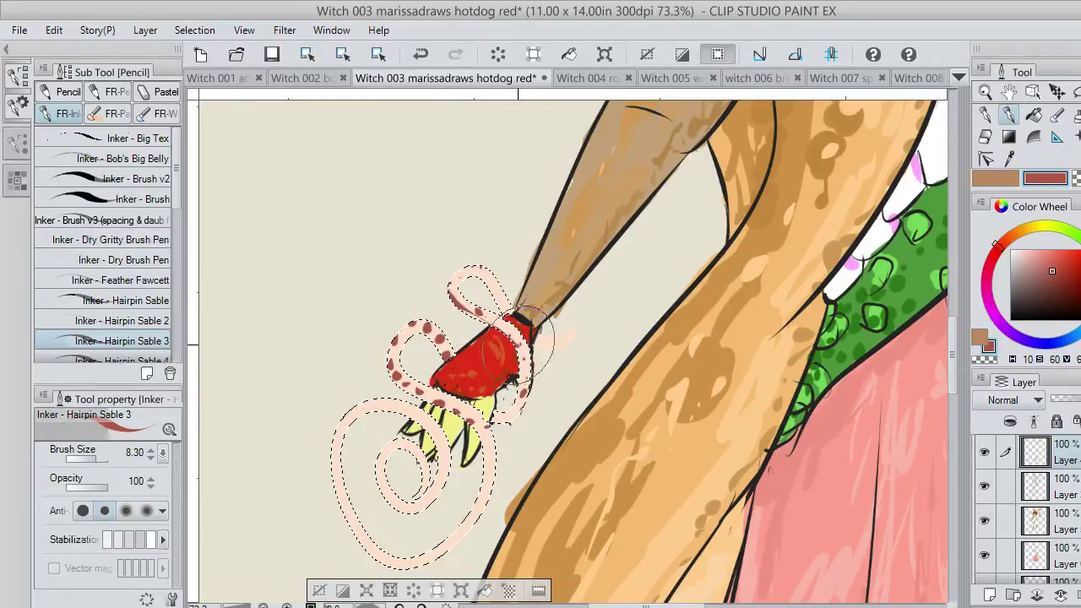
{"action": "left_click_drag", "start_coordinate": [482, 272], "coordinate": [510, 317]}
{"action": "left_click_drag", "start_coordinate": [441, 396], "coordinate": [491, 428]}
{"action": "mouse_move", "coordinate": [526, 391]}
{"action": "left_mouse_down"}
{"action": "mouse_move", "coordinate": [521, 409]}
{"action": "mouse_move", "coordinate": [505, 404]}
{"action": "mouse_move", "coordinate": [473, 469]}
{"action": "mouse_move", "coordinate": [459, 528]}
{"action": "mouse_move", "coordinate": [397, 553]}
{"action": "mouse_move", "coordinate": [342, 506]}
{"action": "mouse_move", "coordinate": [338, 397]}
{"action": "mouse_move", "coordinate": [418, 405]}
{"action": "mouse_move", "coordinate": [443, 502]}
{"action": "mouse_move", "coordinate": [376, 515]}
{"action": "mouse_move", "coordinate": [359, 427]}
{"action": "mouse_move", "coordinate": [401, 395]}
{"action": "mouse_move", "coordinate": [380, 393]}
{"action": "mouse_move", "coordinate": [422, 423]}
{"action": "mouse_move", "coordinate": [427, 477]}
{"action": "mouse_move", "coordinate": [384, 460]}
{"action": "mouse_move", "coordinate": [414, 464]}
{"action": "mouse_move", "coordinate": [317, 494]}
{"action": "mouse_move", "coordinate": [321, 460]}
{"action": "mouse_move", "coordinate": [390, 537]}
{"action": "mouse_move", "coordinate": [389, 566]}
{"action": "mouse_move", "coordinate": [447, 519]}
{"action": "mouse_move", "coordinate": [485, 439]}
{"action": "mouse_move", "coordinate": [399, 370]}
{"action": "mouse_move", "coordinate": [426, 316]}
{"action": "mouse_move", "coordinate": [490, 393]}
{"action": "mouse_move", "coordinate": [532, 384]}
{"action": "mouse_move", "coordinate": [481, 353]}
{"action": "mouse_move", "coordinate": [463, 273]}
{"action": "mouse_move", "coordinate": [512, 296]}
{"action": "mouse_move", "coordinate": [474, 269]}
{"action": "mouse_move", "coordinate": [451, 293]}
{"action": "left_mouse_up"}
Paint bright red strokes, hue 10, saturation 100, over the selected loops and spiral.
{"action": "left_click", "coordinate": [1035, 259]}
{"action": "left_click", "coordinate": [1079, 251]}
{"action": "left_click_drag", "start_coordinate": [521, 363], "coordinate": [498, 419]}
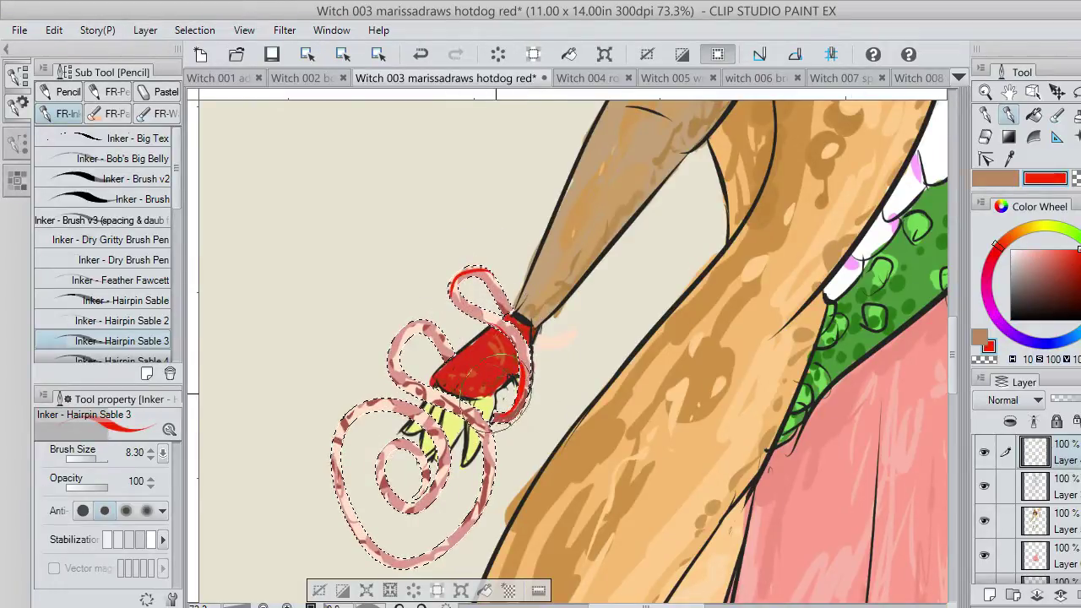
{"action": "mouse_move", "coordinate": [439, 332]}
{"action": "left_mouse_down"}
{"action": "mouse_move", "coordinate": [404, 367]}
{"action": "mouse_move", "coordinate": [488, 436]}
{"action": "left_mouse_up"}
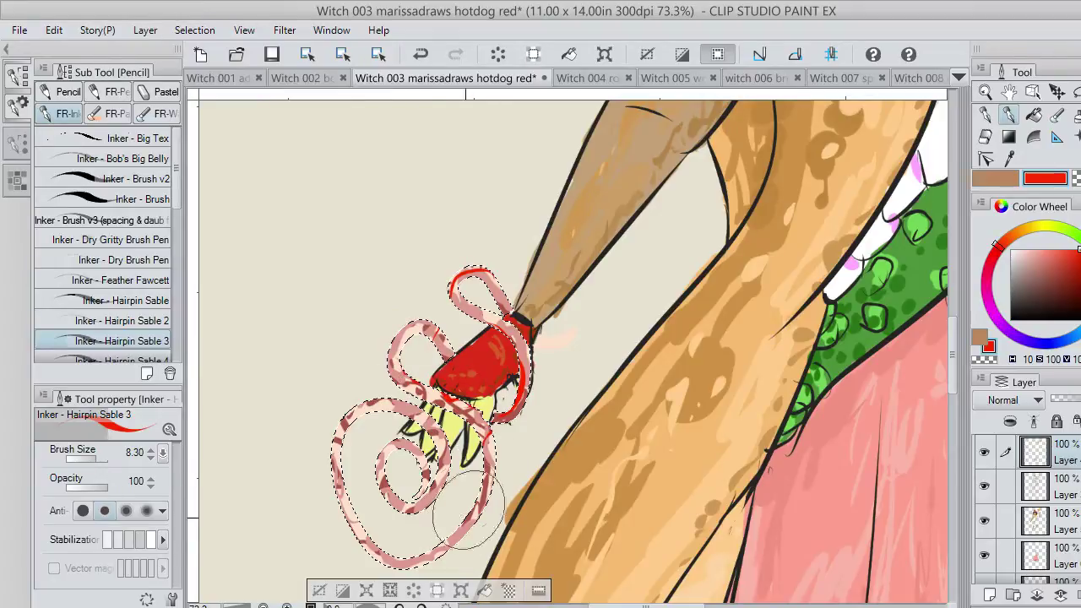
{"action": "mouse_move", "coordinate": [469, 511]}
{"action": "left_mouse_down"}
{"action": "mouse_move", "coordinate": [376, 555]}
{"action": "mouse_move", "coordinate": [336, 498]}
{"action": "mouse_move", "coordinate": [334, 433]}
{"action": "mouse_move", "coordinate": [365, 388]}
{"action": "mouse_move", "coordinate": [406, 393]}
{"action": "mouse_move", "coordinate": [434, 478]}
{"action": "mouse_move", "coordinate": [397, 502]}
{"action": "mouse_move", "coordinate": [379, 453]}
{"action": "mouse_move", "coordinate": [413, 492]}
{"action": "mouse_move", "coordinate": [431, 418]}
{"action": "mouse_move", "coordinate": [371, 387]}
{"action": "mouse_move", "coordinate": [336, 432]}
{"action": "mouse_move", "coordinate": [338, 505]}
{"action": "mouse_move", "coordinate": [356, 553]}
{"action": "mouse_move", "coordinate": [427, 566]}
{"action": "mouse_move", "coordinate": [482, 507]}
{"action": "mouse_move", "coordinate": [486, 451]}
{"action": "mouse_move", "coordinate": [465, 439]}
{"action": "mouse_move", "coordinate": [431, 372]}
{"action": "mouse_move", "coordinate": [414, 384]}
{"action": "mouse_move", "coordinate": [378, 361]}
{"action": "mouse_move", "coordinate": [414, 340]}
{"action": "mouse_move", "coordinate": [419, 302]}
{"action": "mouse_move", "coordinate": [444, 342]}
{"action": "mouse_move", "coordinate": [543, 389]}
{"action": "mouse_move", "coordinate": [515, 323]}
{"action": "mouse_move", "coordinate": [467, 331]}
{"action": "mouse_move", "coordinate": [456, 284]}
{"action": "mouse_move", "coordinate": [507, 274]}
{"action": "mouse_move", "coordinate": [503, 295]}
{"action": "mouse_move", "coordinate": [383, 407]}
{"action": "mouse_move", "coordinate": [392, 398]}
{"action": "mouse_move", "coordinate": [445, 482]}
{"action": "mouse_move", "coordinate": [414, 498]}
{"action": "mouse_move", "coordinate": [355, 473]}
{"action": "mouse_move", "coordinate": [393, 450]}
{"action": "mouse_move", "coordinate": [313, 465]}
{"action": "mouse_move", "coordinate": [337, 504]}
{"action": "mouse_move", "coordinate": [353, 486]}
{"action": "mouse_move", "coordinate": [335, 480]}
{"action": "mouse_move", "coordinate": [376, 463]}
{"action": "mouse_move", "coordinate": [450, 539]}
{"action": "mouse_move", "coordinate": [476, 502]}
{"action": "mouse_move", "coordinate": [486, 460]}
{"action": "left_mouse_up"}
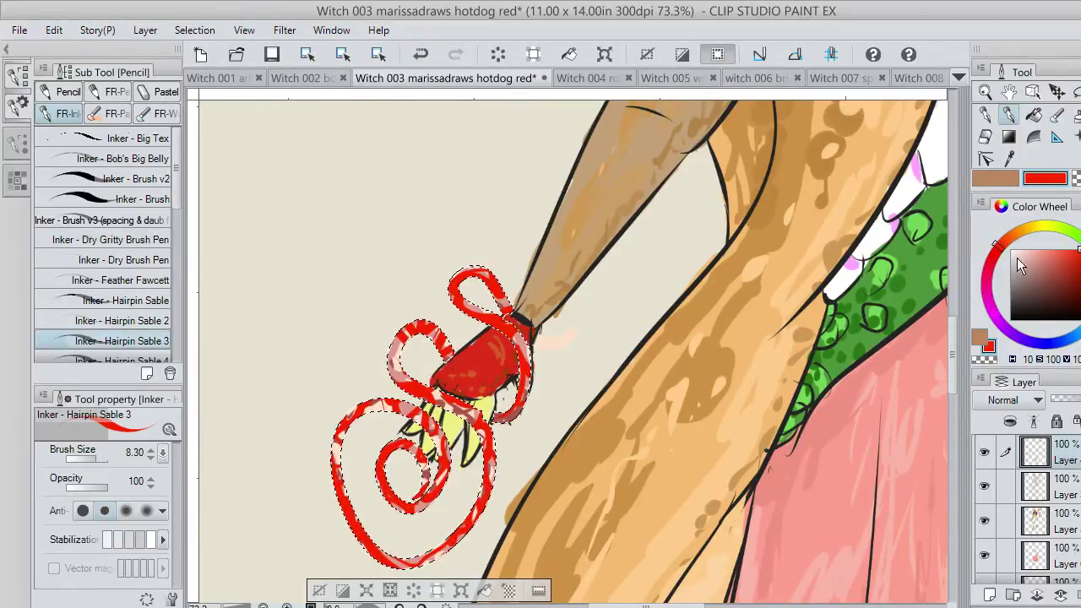
Cover the selected loops and spiral completely in yellow, hue 64, saturation 100.
{"action": "left_click", "coordinate": [1036, 225]}
{"action": "left_click", "coordinate": [1047, 226]}
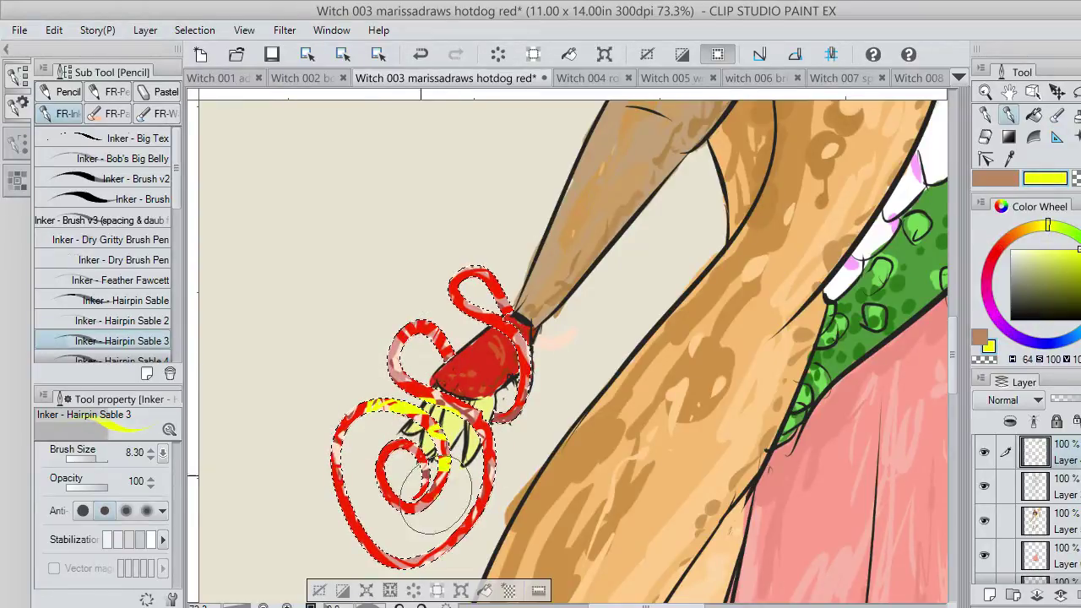
{"action": "mouse_move", "coordinate": [434, 494]}
{"action": "left_mouse_down"}
{"action": "mouse_move", "coordinate": [357, 461]}
{"action": "mouse_move", "coordinate": [337, 435]}
{"action": "mouse_move", "coordinate": [349, 408]}
{"action": "mouse_move", "coordinate": [390, 376]}
{"action": "left_mouse_up"}
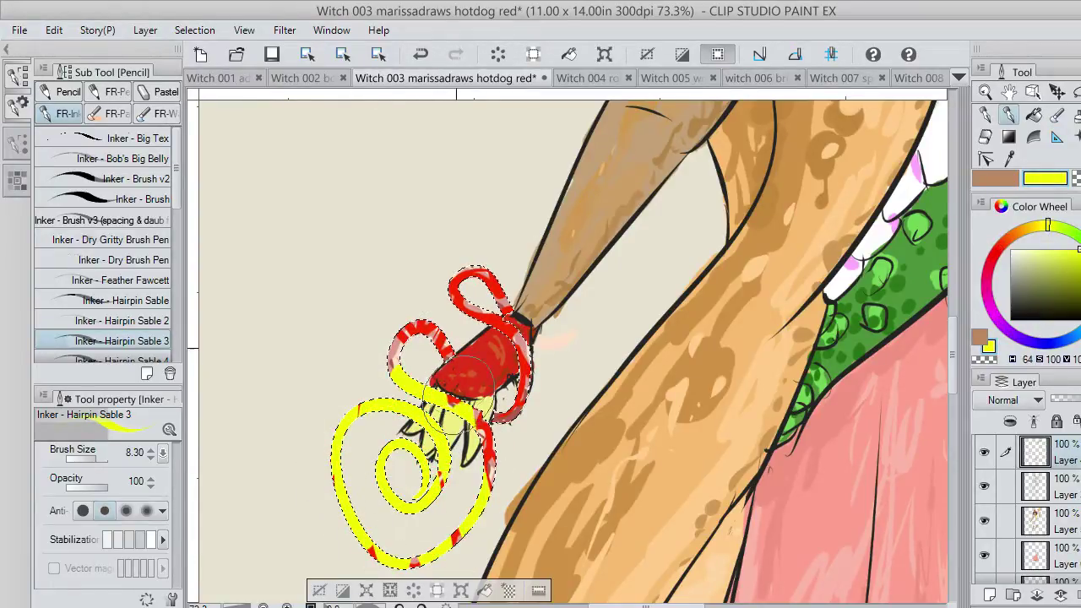
{"action": "mouse_move", "coordinate": [470, 381]}
{"action": "left_mouse_down"}
{"action": "mouse_move", "coordinate": [520, 291]}
{"action": "mouse_move", "coordinate": [510, 361]}
{"action": "mouse_move", "coordinate": [413, 402]}
{"action": "mouse_move", "coordinate": [410, 342]}
{"action": "mouse_move", "coordinate": [362, 407]}
{"action": "mouse_move", "coordinate": [394, 509]}
{"action": "mouse_move", "coordinate": [462, 559]}
{"action": "mouse_move", "coordinate": [457, 538]}
{"action": "mouse_move", "coordinate": [398, 483]}
{"action": "mouse_move", "coordinate": [360, 473]}
{"action": "mouse_move", "coordinate": [355, 537]}
{"action": "mouse_move", "coordinate": [432, 553]}
{"action": "left_mouse_up"}
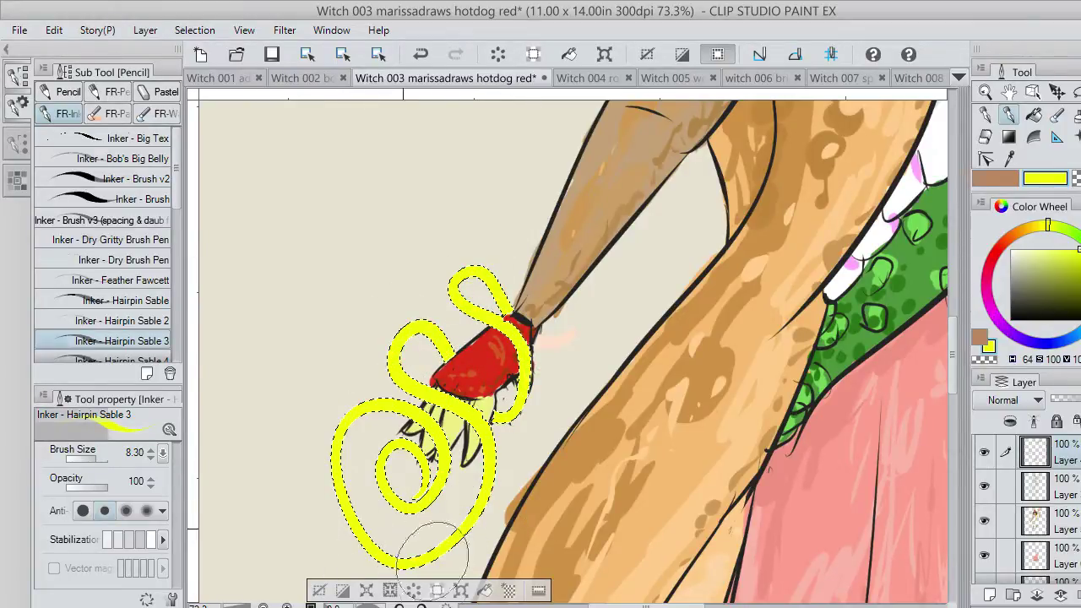
Paint dark red stripes, hue 360, saturation 94, across the yellow loops and spiral, and clear the selection.
{"action": "left_click_drag", "start_coordinate": [1015, 238], "coordinate": [990, 256]}
{"action": "left_click", "coordinate": [1076, 267]}
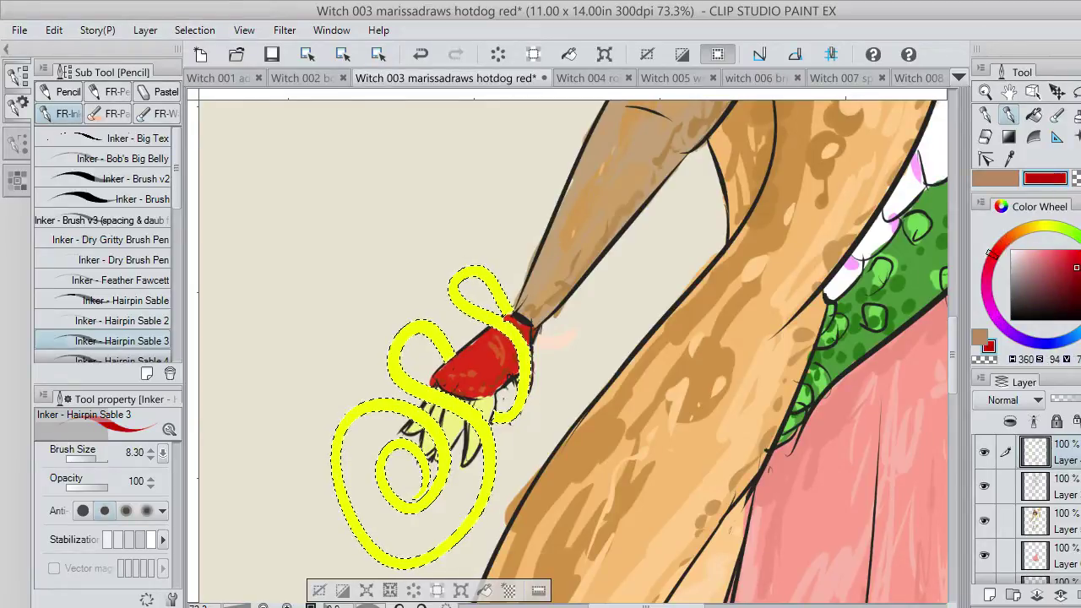
{"action": "mouse_move", "coordinate": [466, 269]}
{"action": "left_mouse_down"}
{"action": "mouse_move", "coordinate": [454, 301]}
{"action": "mouse_move", "coordinate": [531, 335]}
{"action": "mouse_move", "coordinate": [513, 420]}
{"action": "mouse_move", "coordinate": [460, 415]}
{"action": "mouse_move", "coordinate": [462, 374]}
{"action": "mouse_move", "coordinate": [460, 416]}
{"action": "mouse_move", "coordinate": [384, 385]}
{"action": "mouse_move", "coordinate": [380, 357]}
{"action": "mouse_move", "coordinate": [409, 312]}
{"action": "mouse_move", "coordinate": [424, 310]}
{"action": "mouse_move", "coordinate": [451, 359]}
{"action": "left_mouse_up"}
{"action": "mouse_move", "coordinate": [505, 415]}
{"action": "left_mouse_down"}
{"action": "mouse_move", "coordinate": [473, 524]}
{"action": "mouse_move", "coordinate": [417, 552]}
{"action": "mouse_move", "coordinate": [429, 549]}
{"action": "left_mouse_up"}
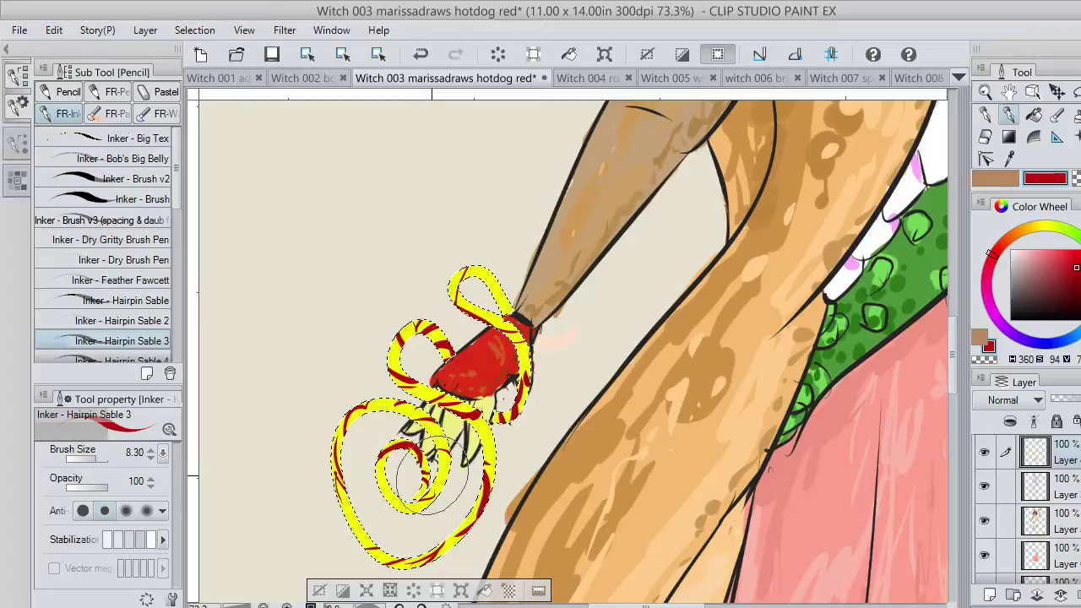
{"action": "mouse_move", "coordinate": [418, 505]}
{"action": "left_mouse_down"}
{"action": "mouse_move", "coordinate": [449, 453]}
{"action": "mouse_move", "coordinate": [447, 434]}
{"action": "left_mouse_up"}
{"action": "left_click_drag", "start_coordinate": [519, 339], "coordinate": [527, 367]}
{"action": "left_click_drag", "start_coordinate": [465, 309], "coordinate": [487, 320]}
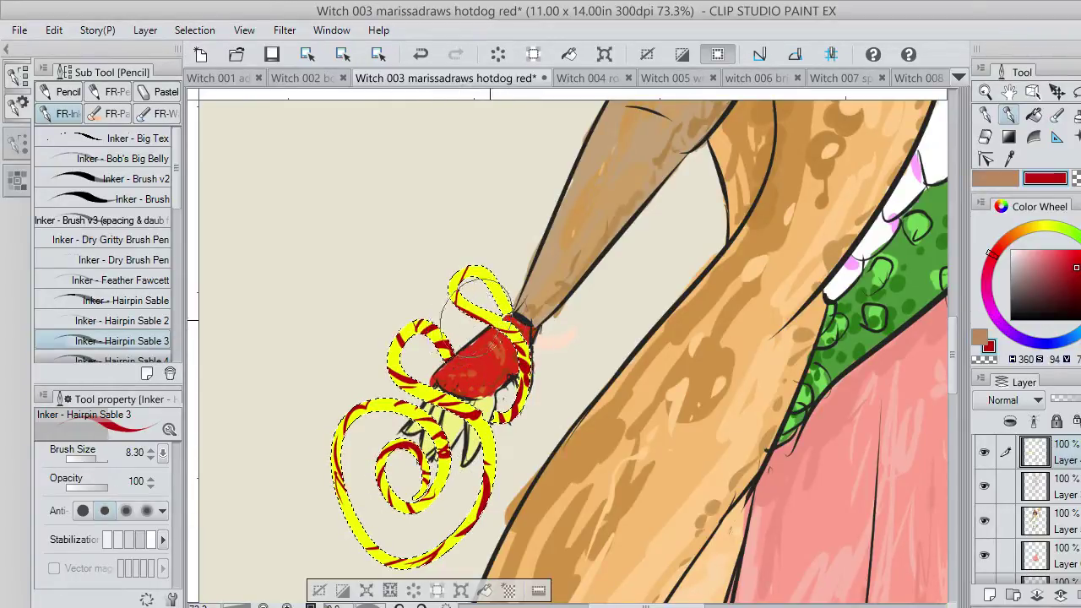
{"action": "mouse_move", "coordinate": [451, 270]}
{"action": "left_mouse_down"}
{"action": "mouse_move", "coordinate": [479, 264]}
{"action": "mouse_move", "coordinate": [487, 294]}
{"action": "mouse_move", "coordinate": [511, 312]}
{"action": "mouse_move", "coordinate": [517, 354]}
{"action": "mouse_move", "coordinate": [511, 409]}
{"action": "mouse_move", "coordinate": [477, 459]}
{"action": "mouse_move", "coordinate": [492, 450]}
{"action": "mouse_move", "coordinate": [489, 433]}
{"action": "mouse_move", "coordinate": [502, 448]}
{"action": "mouse_move", "coordinate": [475, 504]}
{"action": "mouse_move", "coordinate": [441, 532]}
{"action": "mouse_move", "coordinate": [483, 512]}
{"action": "mouse_move", "coordinate": [424, 516]}
{"action": "mouse_move", "coordinate": [397, 531]}
{"action": "mouse_move", "coordinate": [354, 519]}
{"action": "left_mouse_up"}
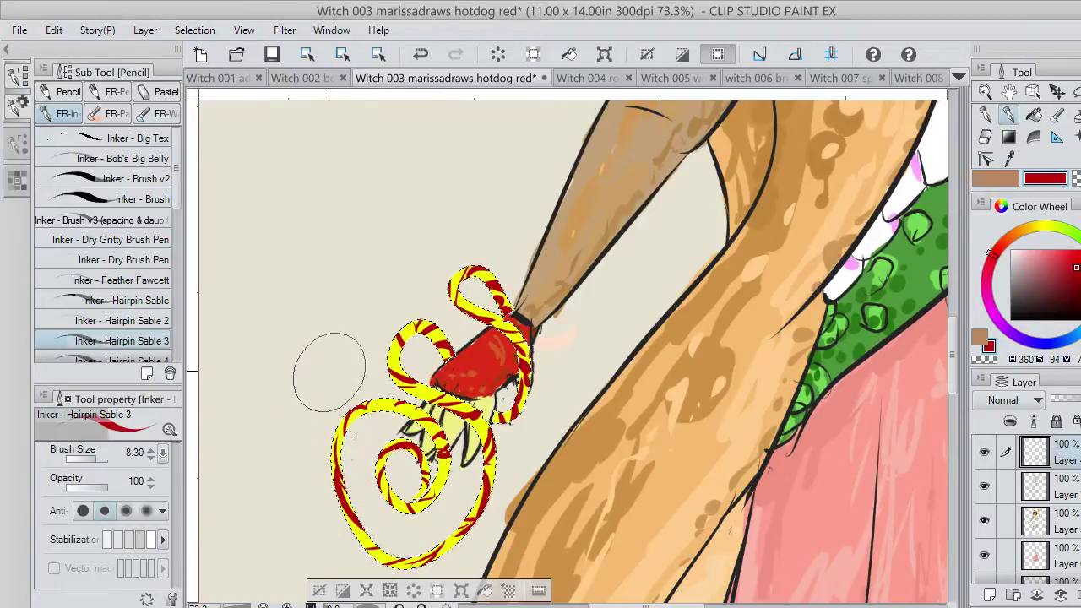
{"action": "key", "text": "ctrl+d"}
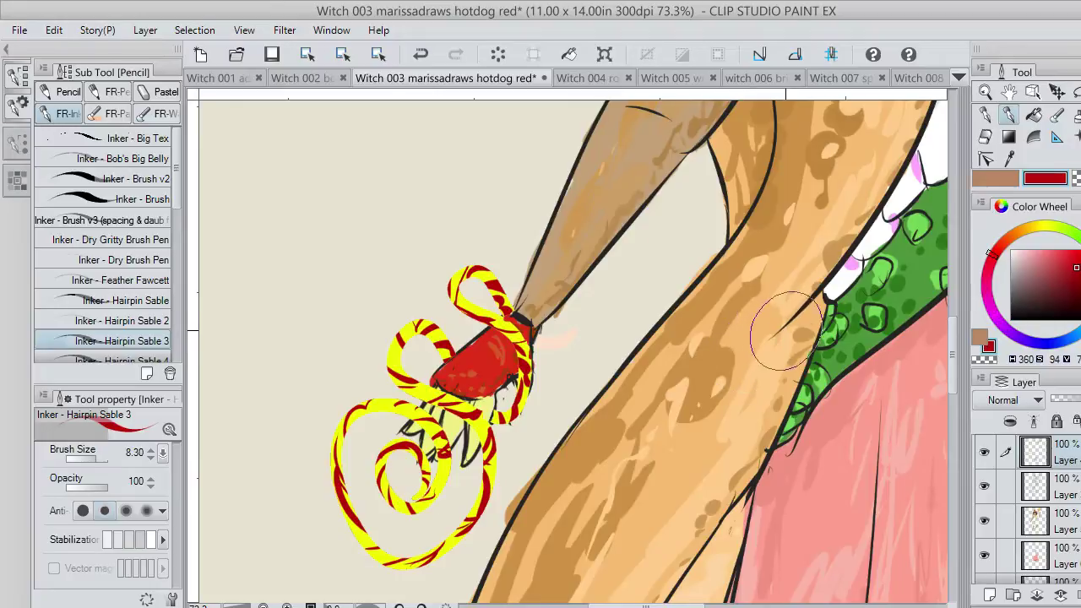
Save the illustration with the yellow and dark red striped swirls around the lowered hand.
{"action": "scroll", "coordinate": [785, 321], "scroll_direction": "up", "scroll_amount": 1}
{"action": "scroll", "coordinate": [784, 321], "scroll_direction": "down", "scroll_amount": 3}
{"action": "scroll", "coordinate": [793, 418], "scroll_direction": "down", "scroll_amount": 3}
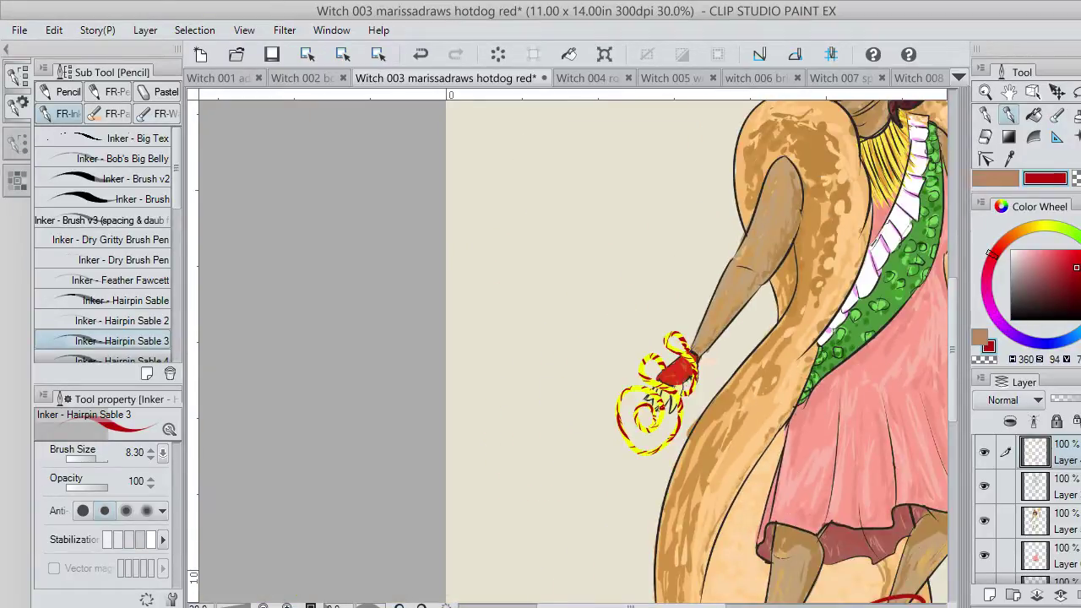
{"action": "left_click_drag", "start_coordinate": [670, 605], "coordinate": [729, 606]}
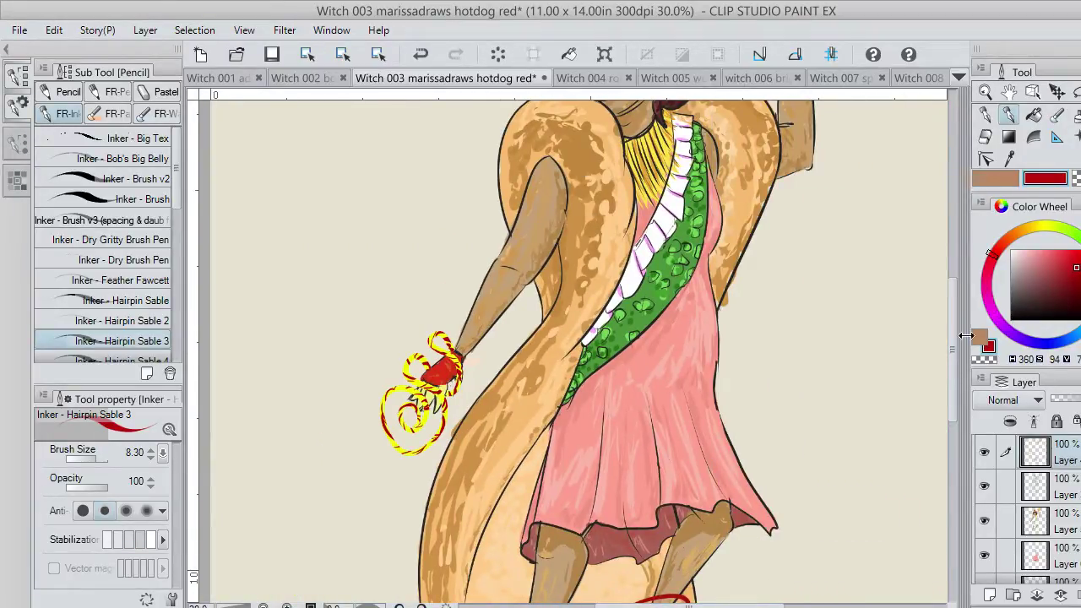
{"action": "mouse_move", "coordinate": [953, 337]}
{"action": "left_mouse_down"}
{"action": "mouse_move", "coordinate": [953, 382]}
{"action": "mouse_move", "coordinate": [955, 251]}
{"action": "mouse_move", "coordinate": [955, 272]}
{"action": "left_mouse_up"}
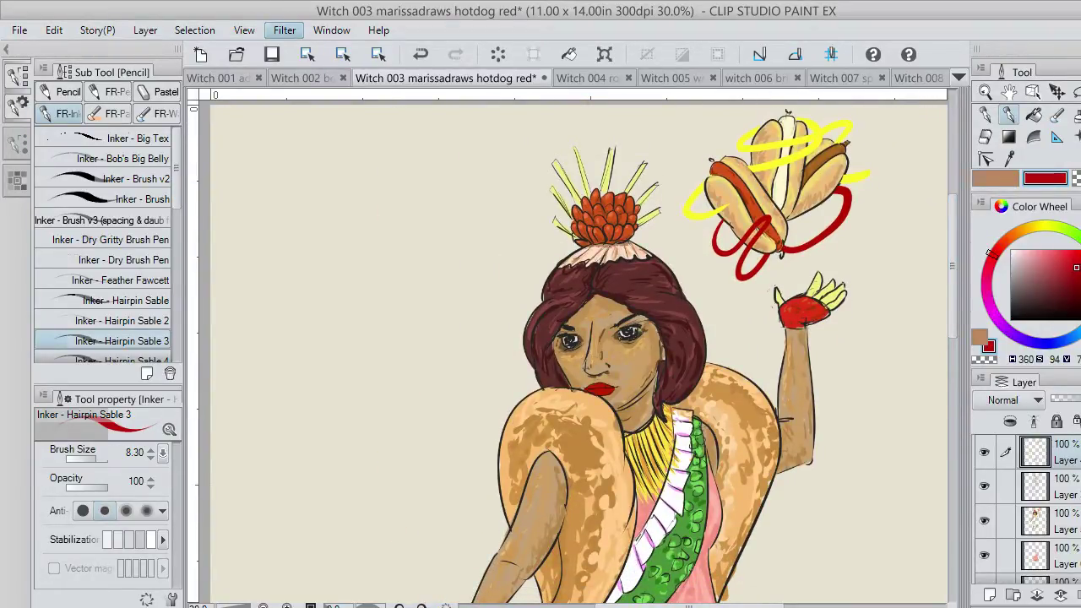
{"action": "left_click", "coordinate": [271, 56]}
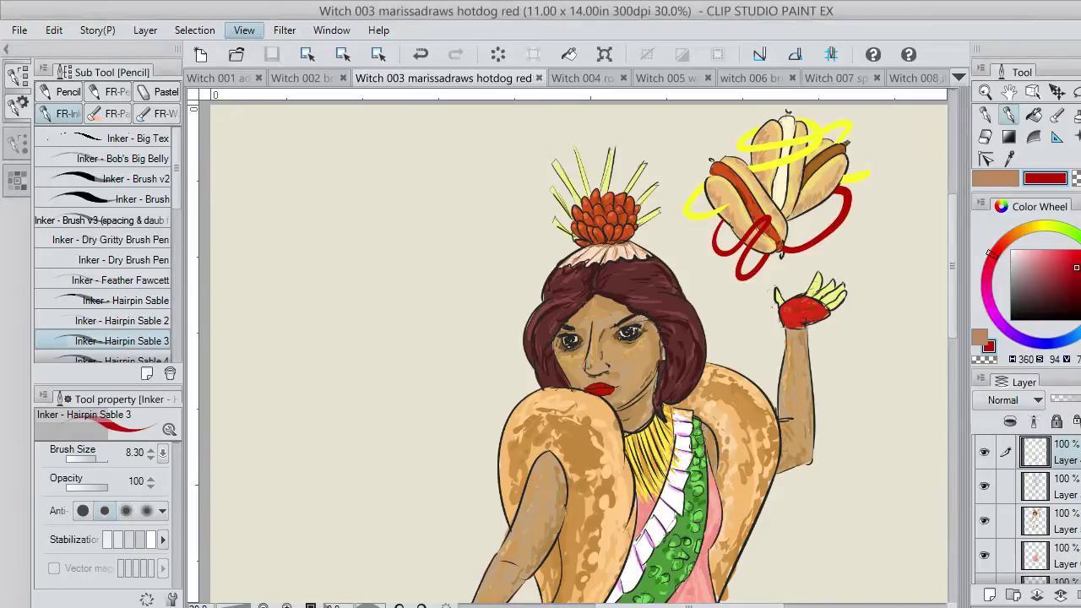
Add an empty layer directly beneath the topmost layer for painting around the witch's lower legs.
{"action": "left_click", "coordinate": [295, 125]}
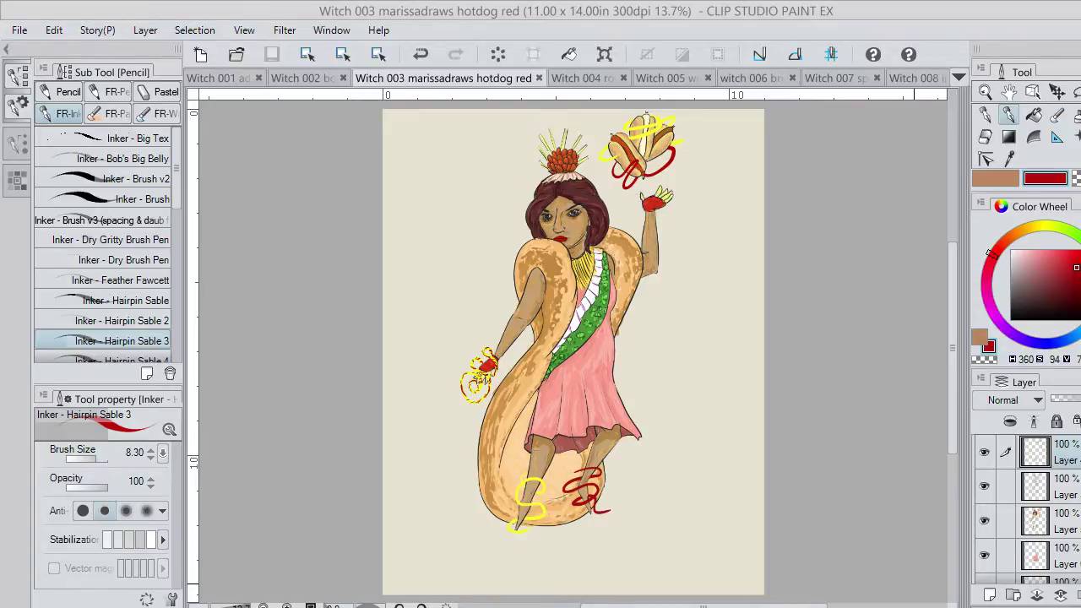
{"action": "left_click", "coordinate": [914, 578]}
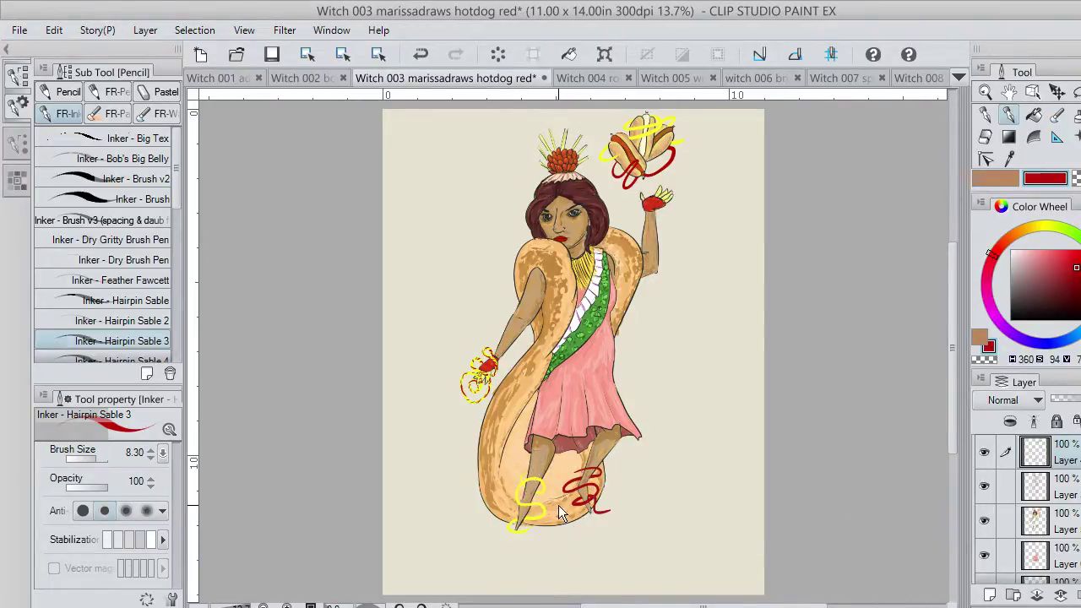
{"action": "scroll", "coordinate": [582, 481], "scroll_direction": "up", "scroll_amount": 5}
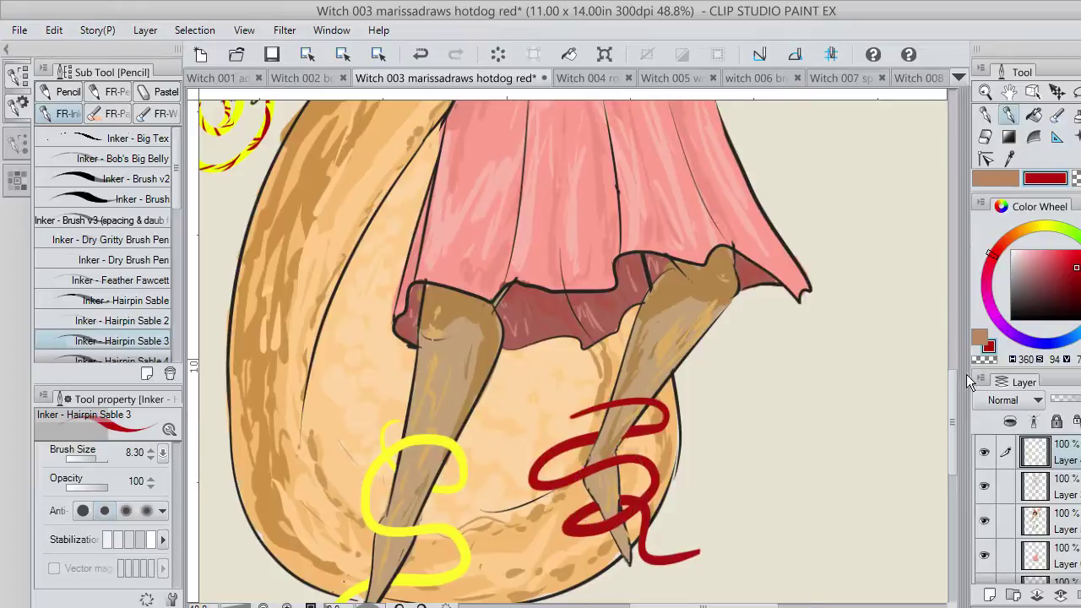
{"action": "mouse_move", "coordinate": [952, 395]}
{"action": "left_mouse_down"}
{"action": "mouse_move", "coordinate": [953, 428]}
{"action": "mouse_move", "coordinate": [962, 423]}
{"action": "left_mouse_up"}
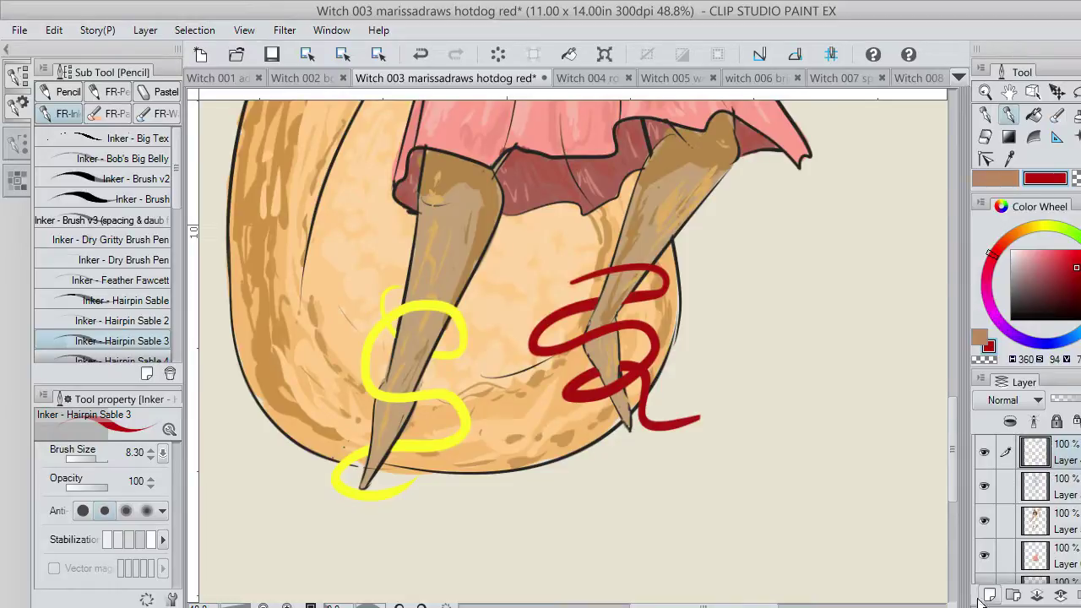
{"action": "left_click_drag", "start_coordinate": [1078, 500], "coordinate": [1076, 495]}
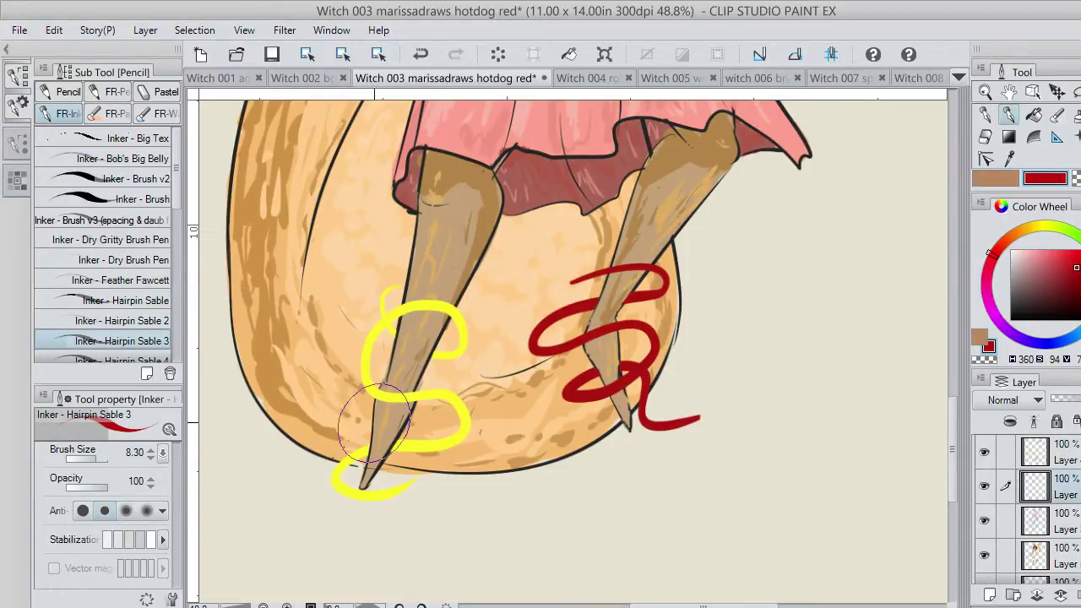
{"action": "mouse_move", "coordinate": [377, 384]}
{"action": "left_mouse_down"}
{"action": "mouse_move", "coordinate": [376, 427]}
{"action": "mouse_move", "coordinate": [385, 353]}
{"action": "mouse_move", "coordinate": [407, 373]}
{"action": "mouse_move", "coordinate": [441, 362]}
{"action": "left_mouse_up"}
{"action": "key", "text": "ctrl+z"}
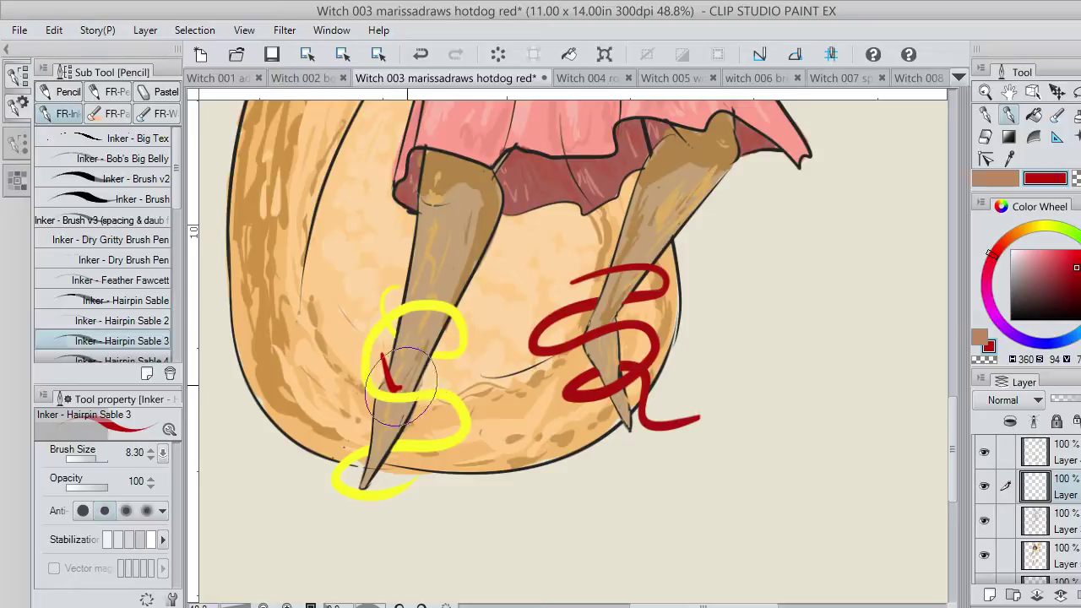
{"action": "mouse_move", "coordinate": [409, 425]}
{"action": "left_mouse_down"}
{"action": "mouse_move", "coordinate": [382, 441]}
{"action": "mouse_move", "coordinate": [366, 483]}
{"action": "left_mouse_up"}
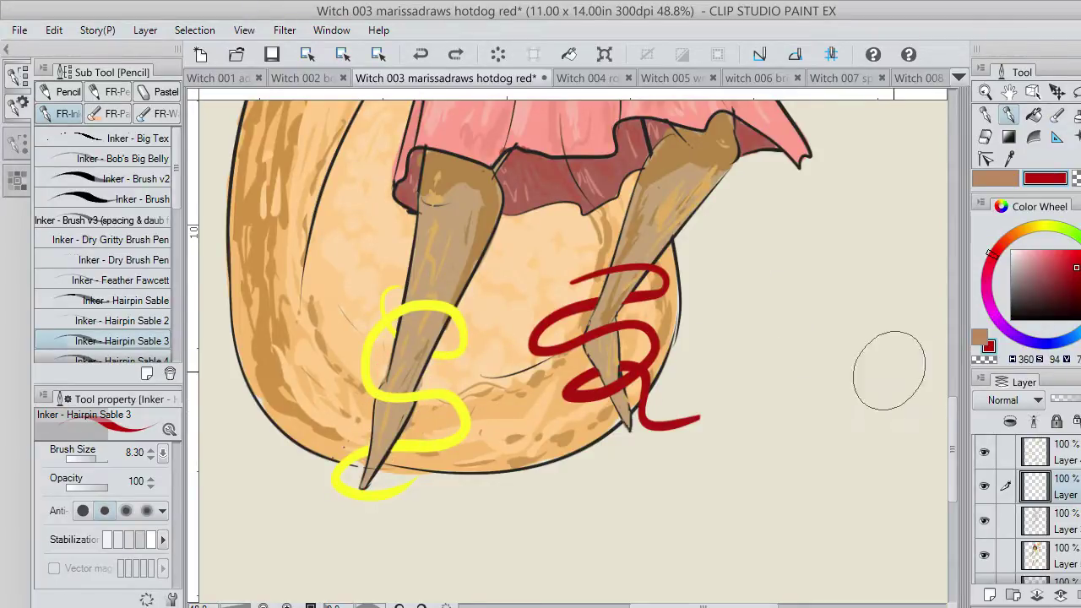
Save the illustration again with the whole witch figure in view.
{"action": "left_click_drag", "start_coordinate": [953, 443], "coordinate": [950, 404]}
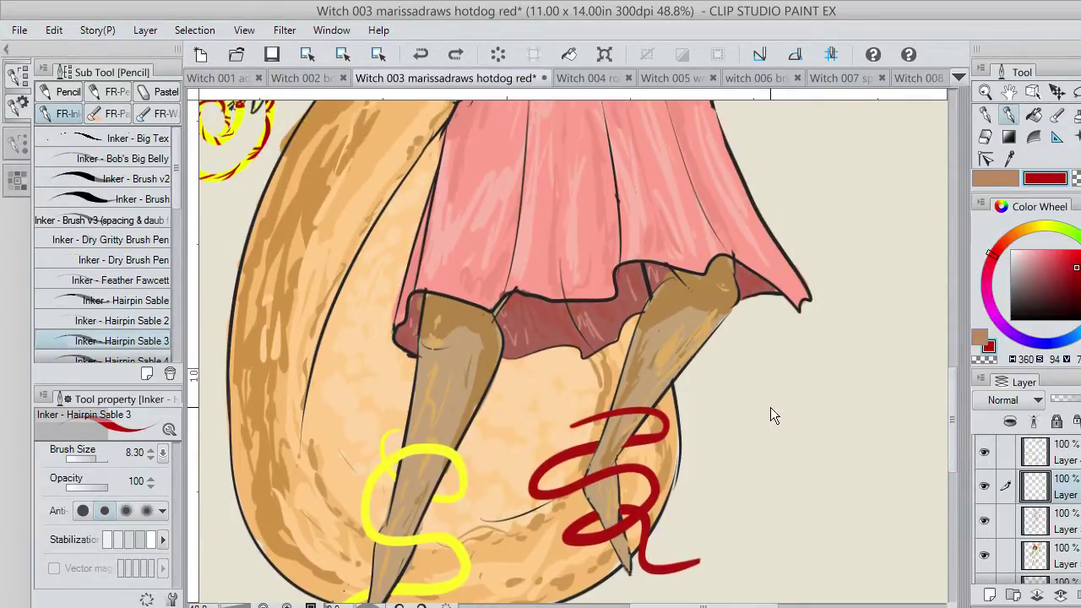
{"action": "scroll", "coordinate": [643, 421], "scroll_direction": "down", "scroll_amount": 5}
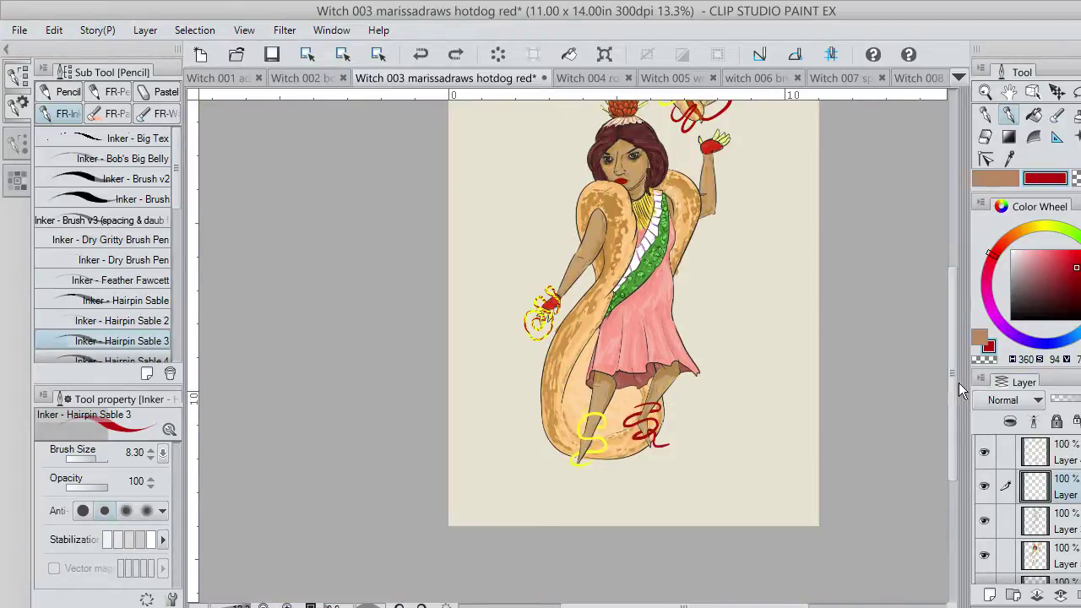
{"action": "left_click_drag", "start_coordinate": [958, 382], "coordinate": [954, 353]}
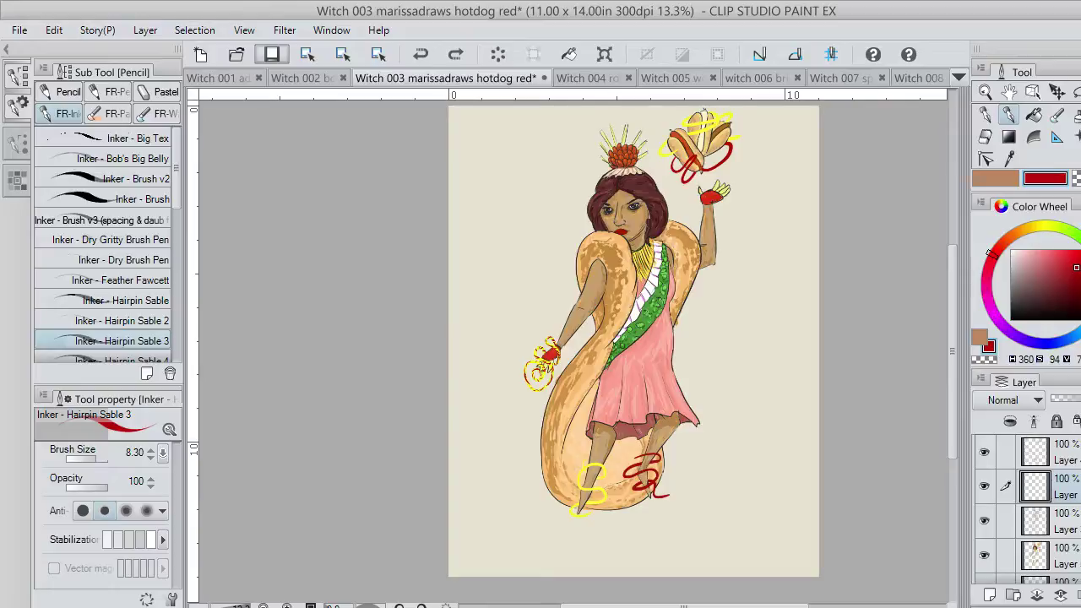
{"action": "left_click", "coordinate": [271, 54]}
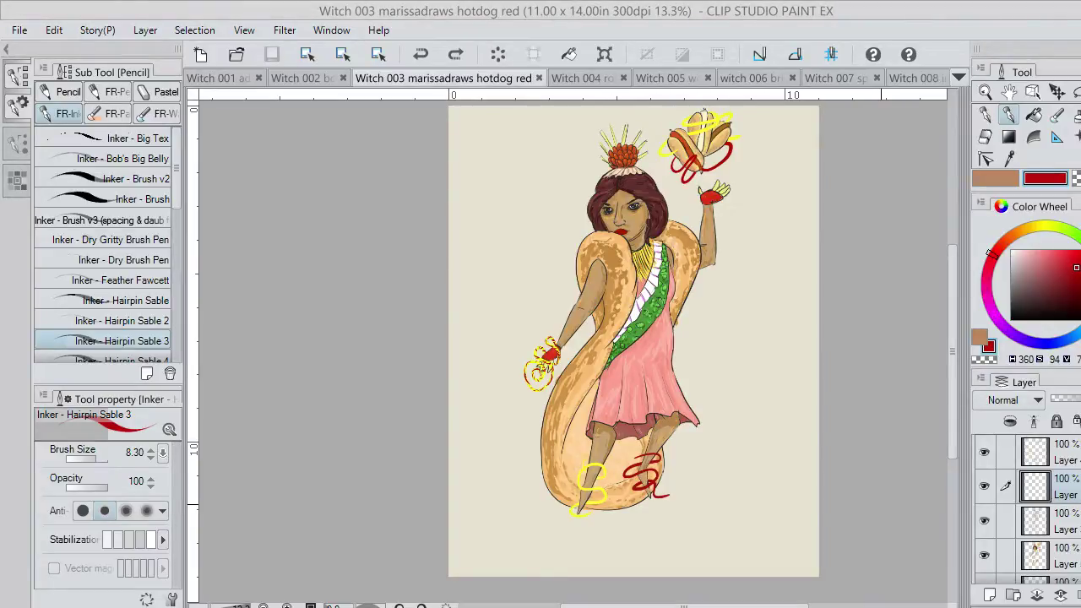